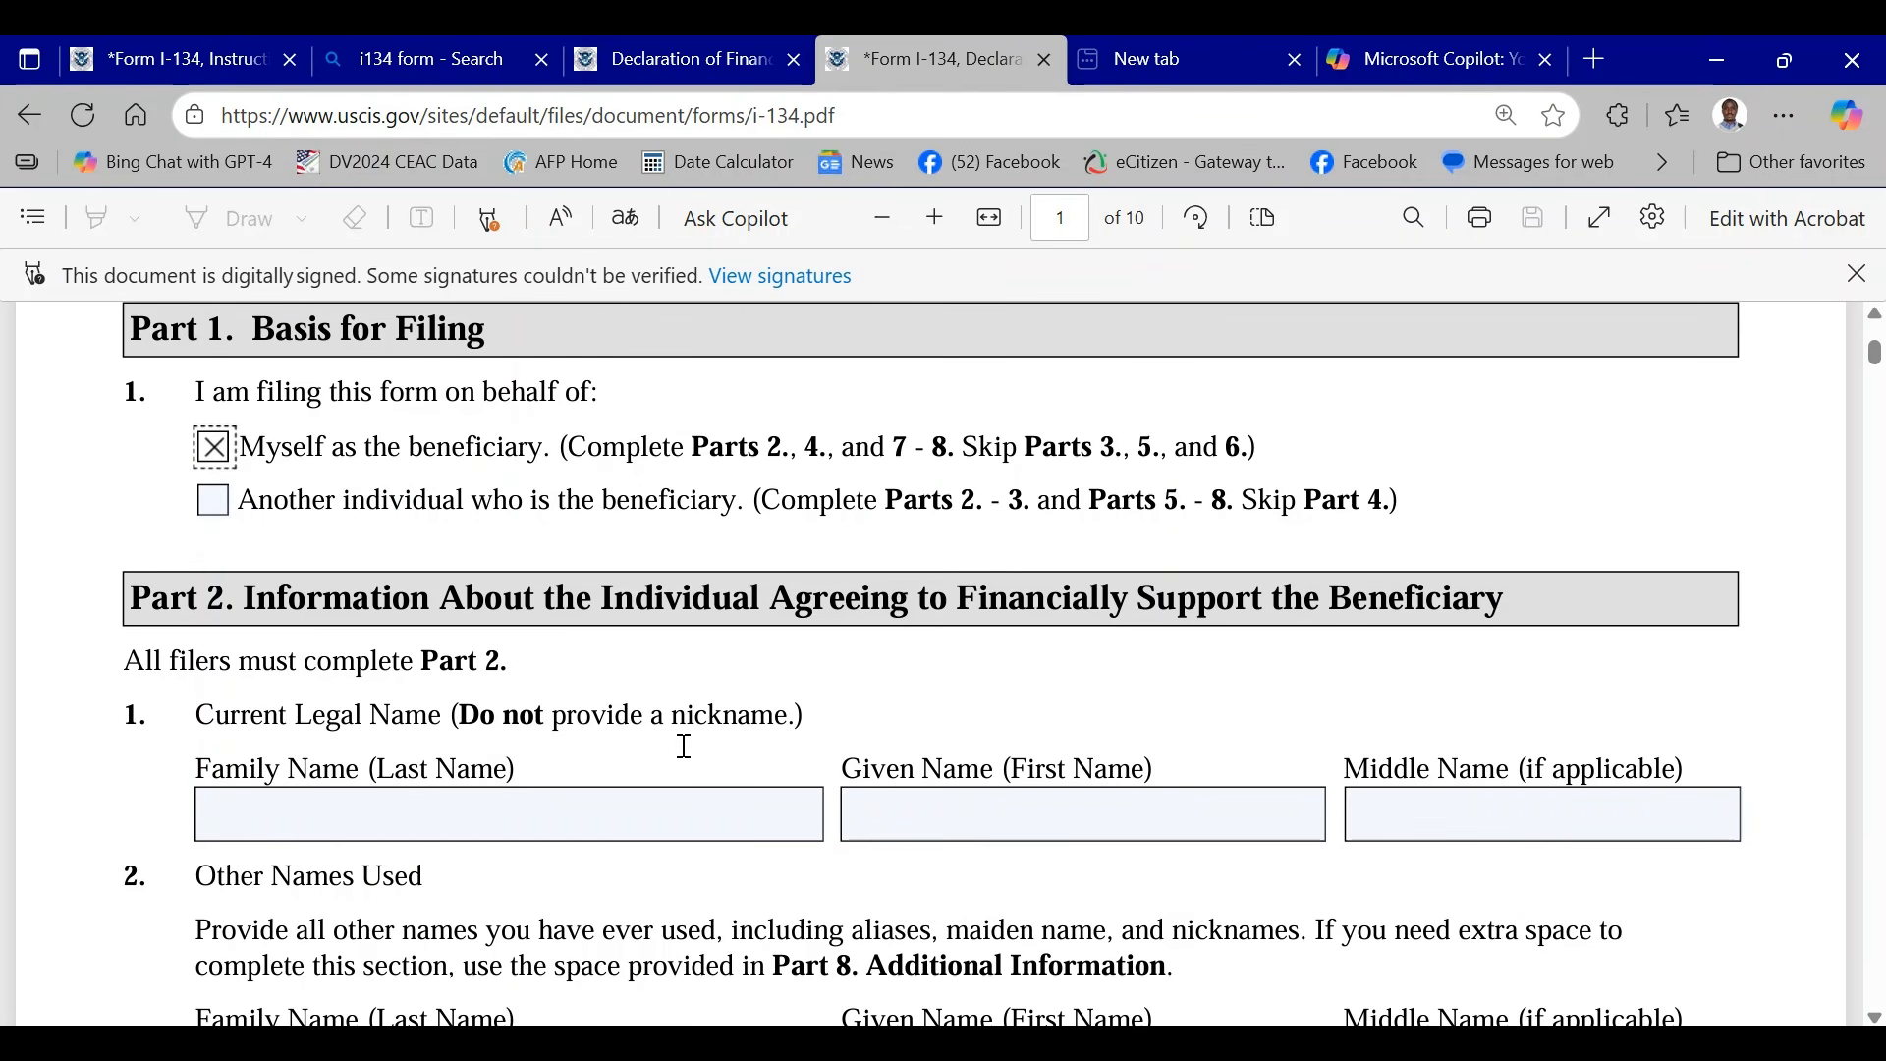
- Enter sample text in the Part 2 legal name fields: family name ghhjhkhjkkkjk and given name ghhghjdhgh
left_click(628, 813)
type("ghhjhkhjkkkjk")
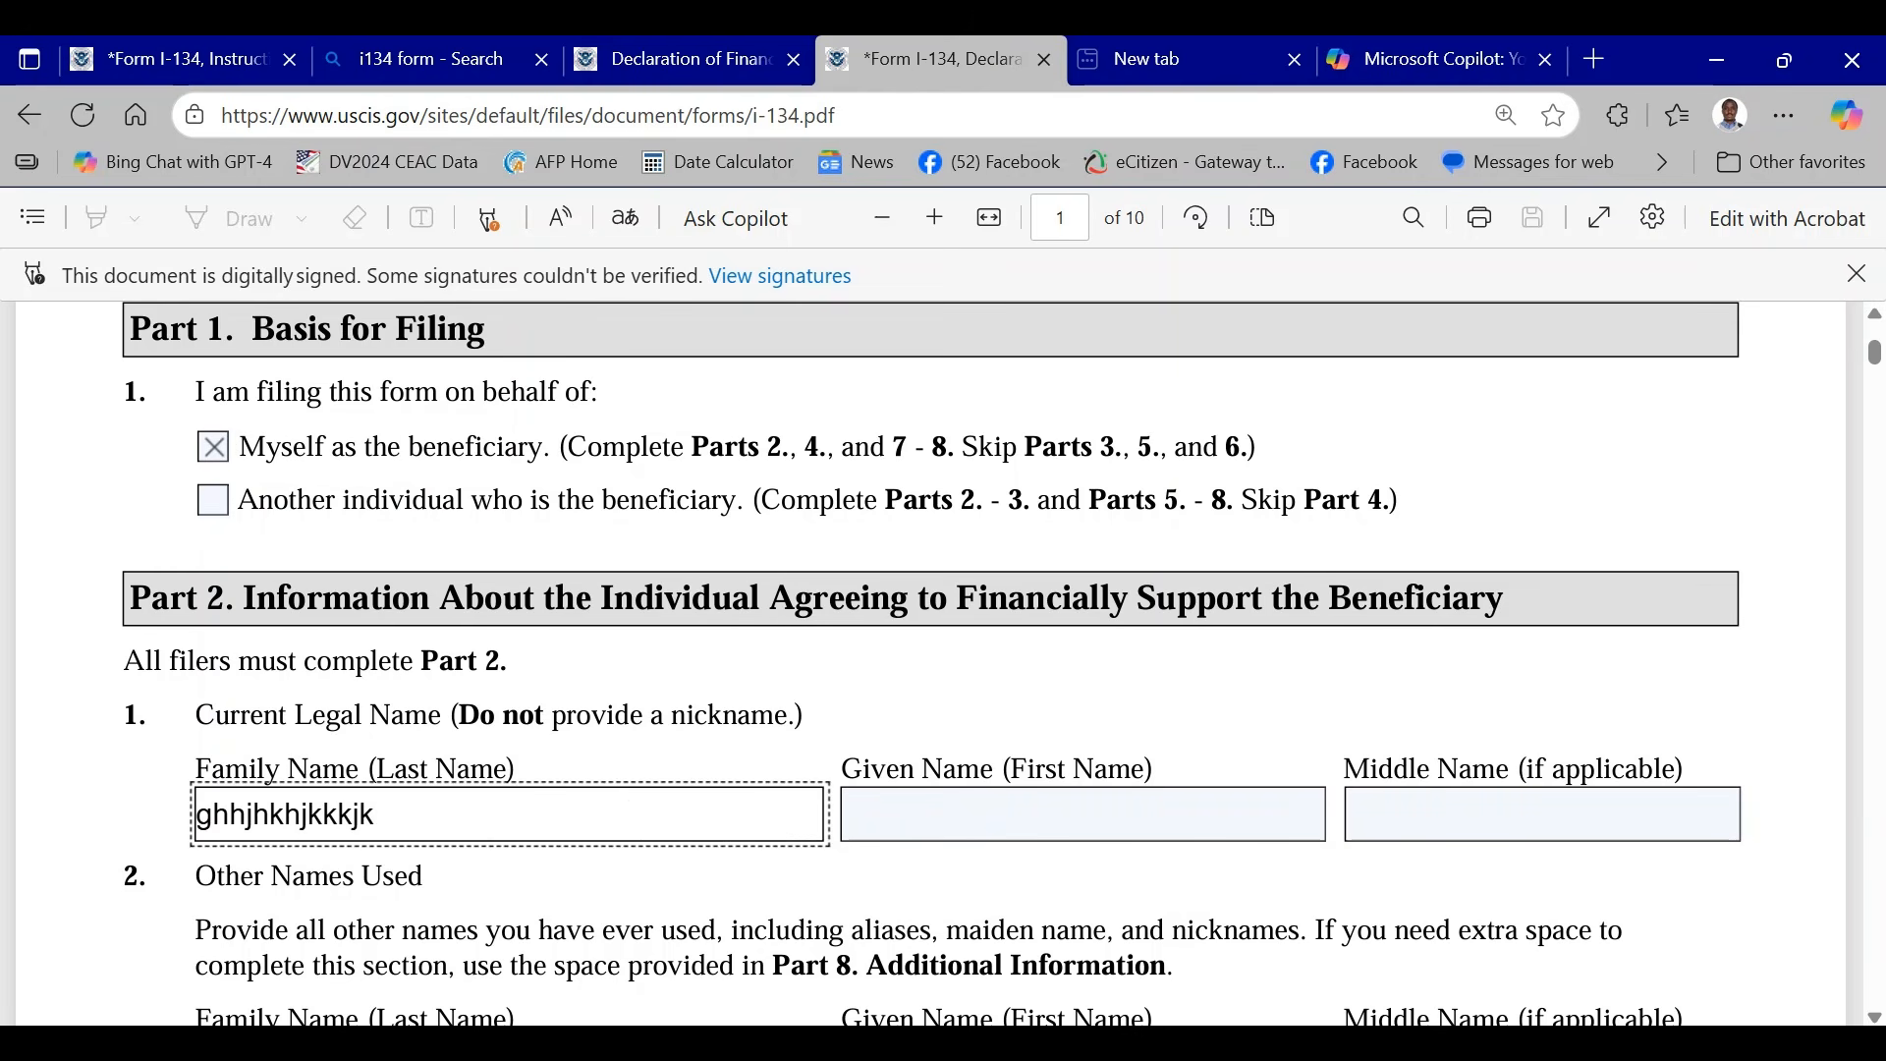
left_click(1213, 833)
type("ghhghjdhgh")
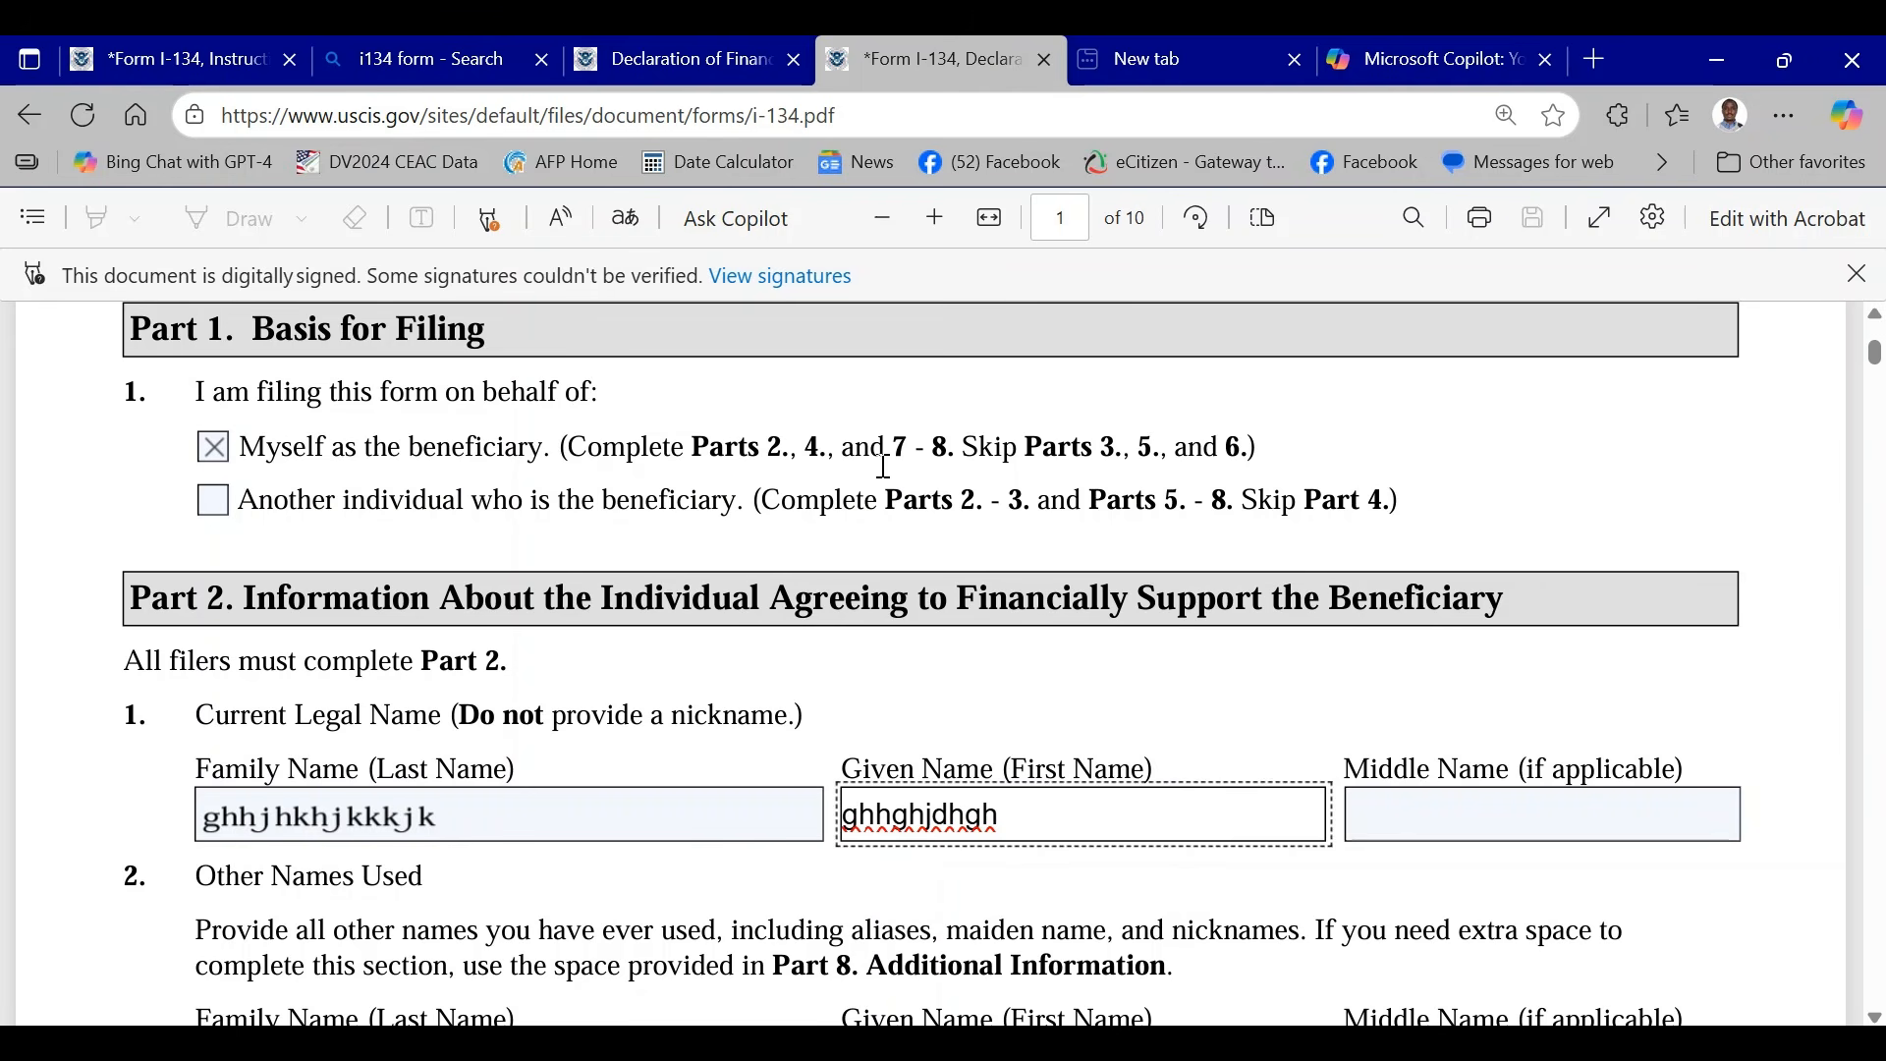
- Look over the USCIS page for I-134, Declaration of Financial Support, including its form and instruction downloads
left_click(686, 64)
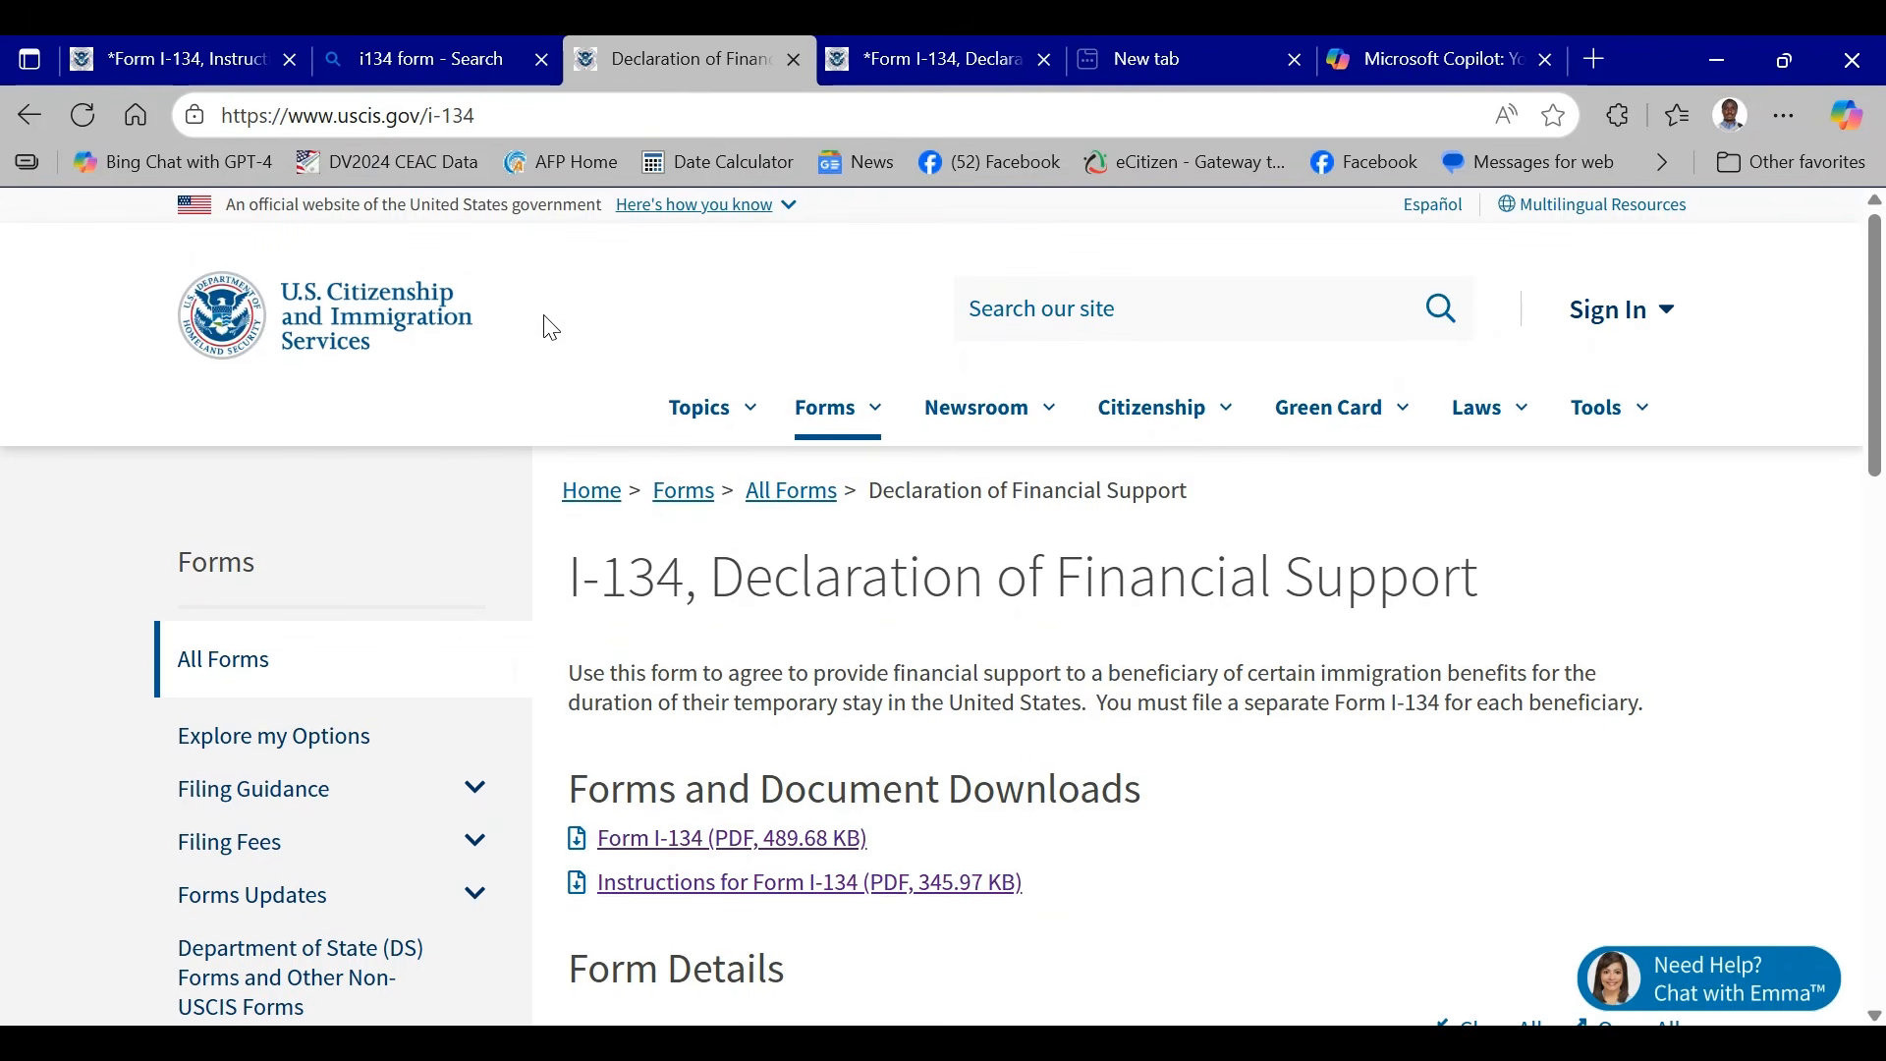
scroll(812, 695, "down", 1)
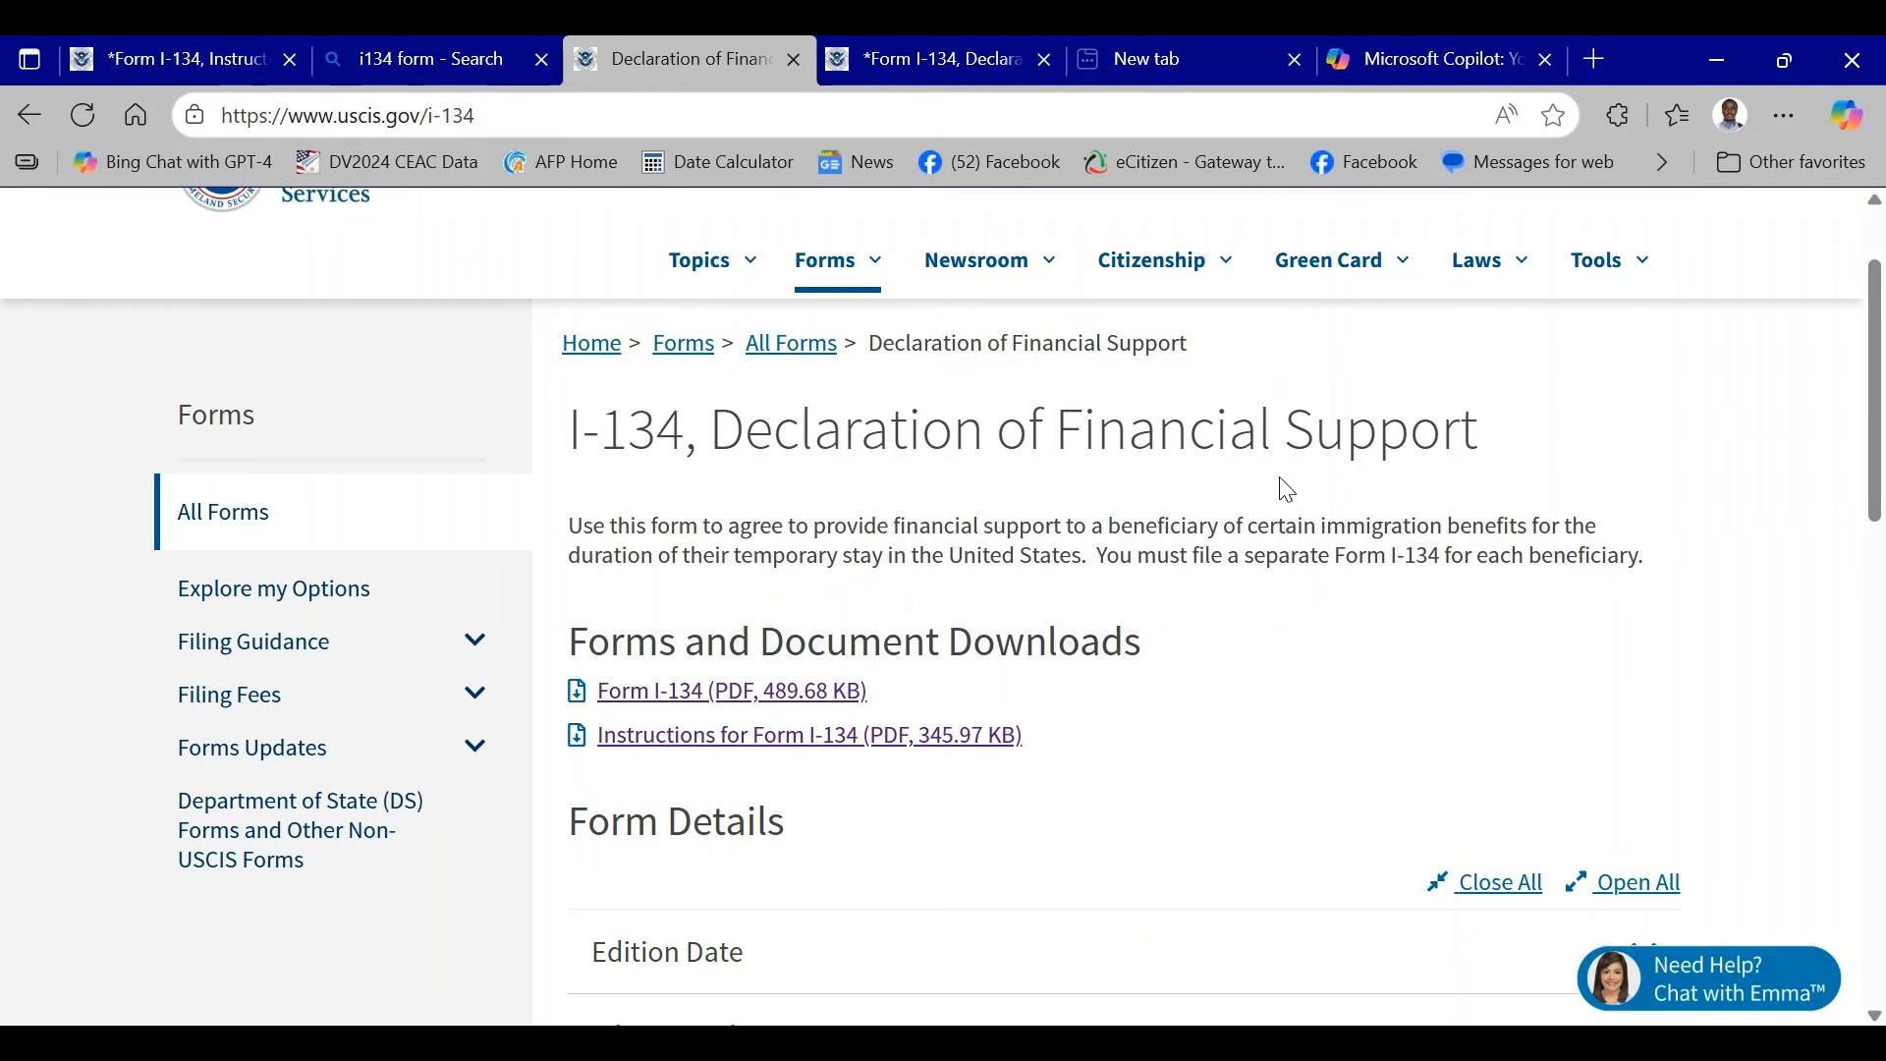
scroll(1279, 503, "up", 2)
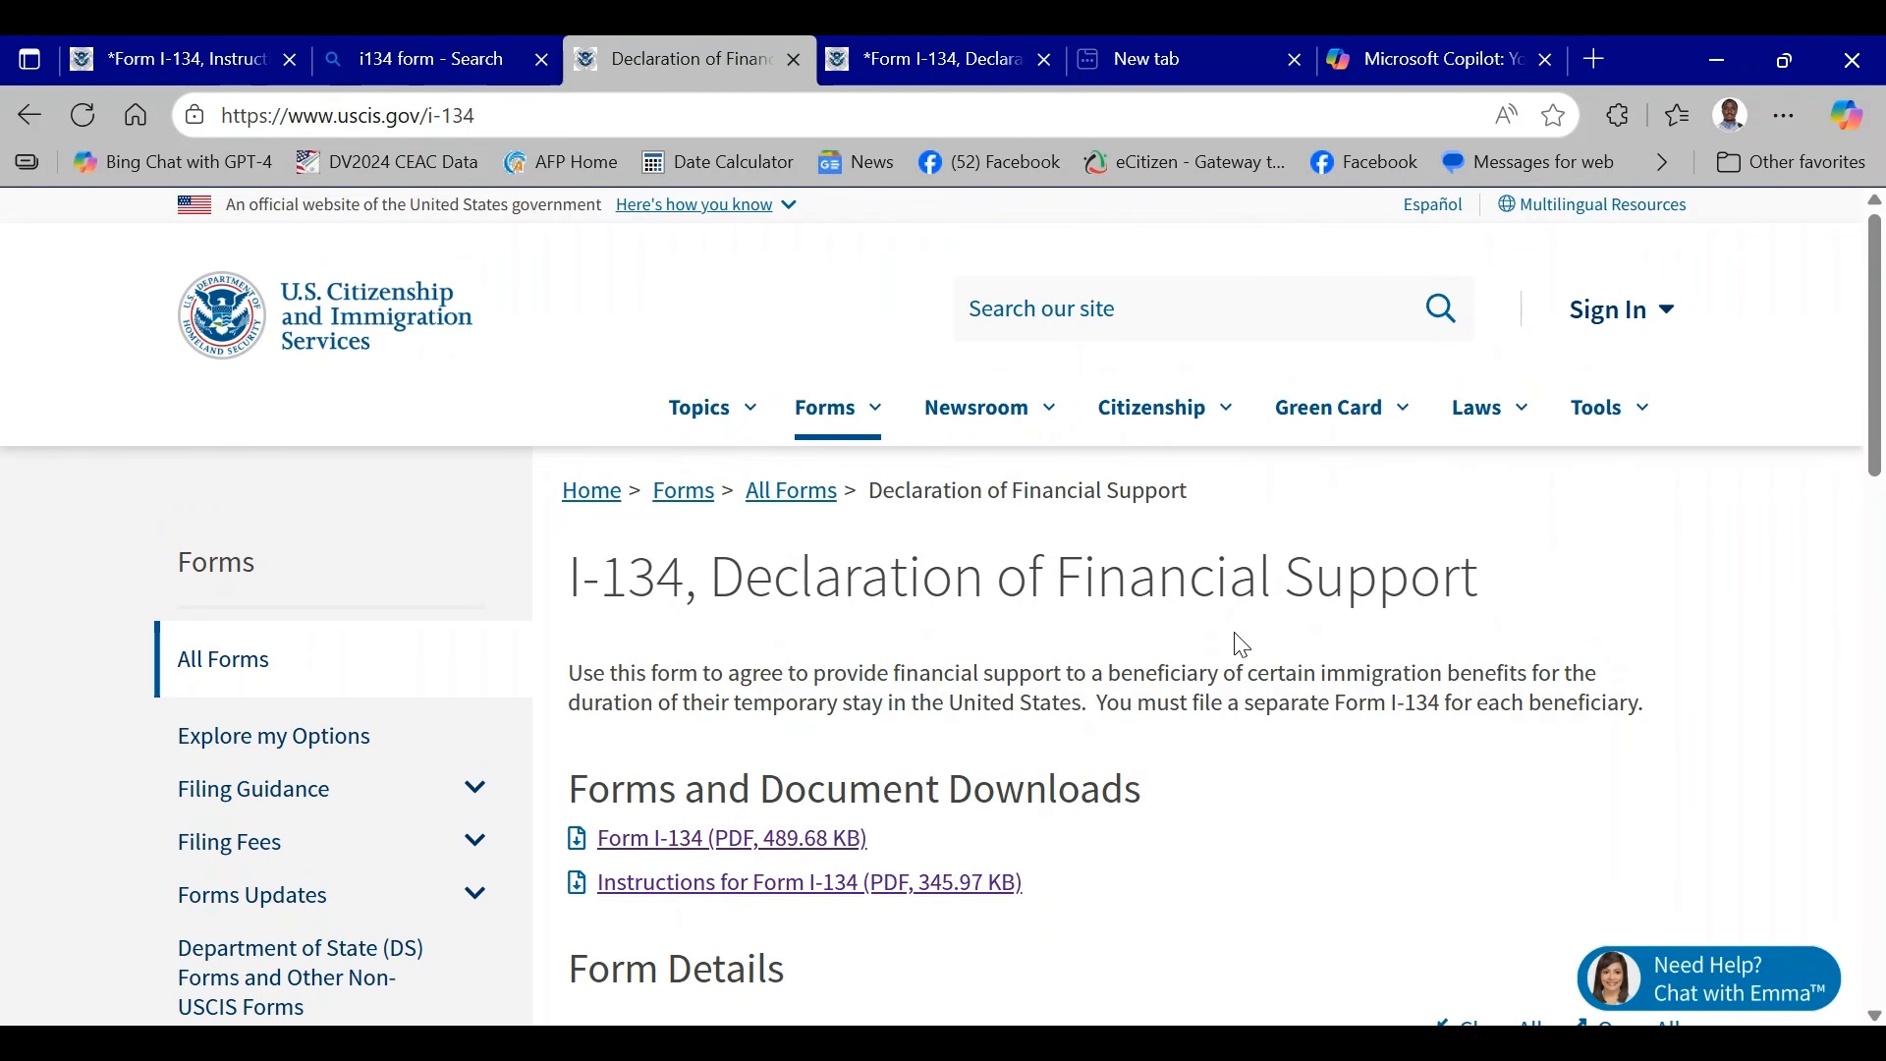
- Return to the I-134 form PDF and enter hjhjhhkk as the middle name in the current legal name
left_click(935, 61)
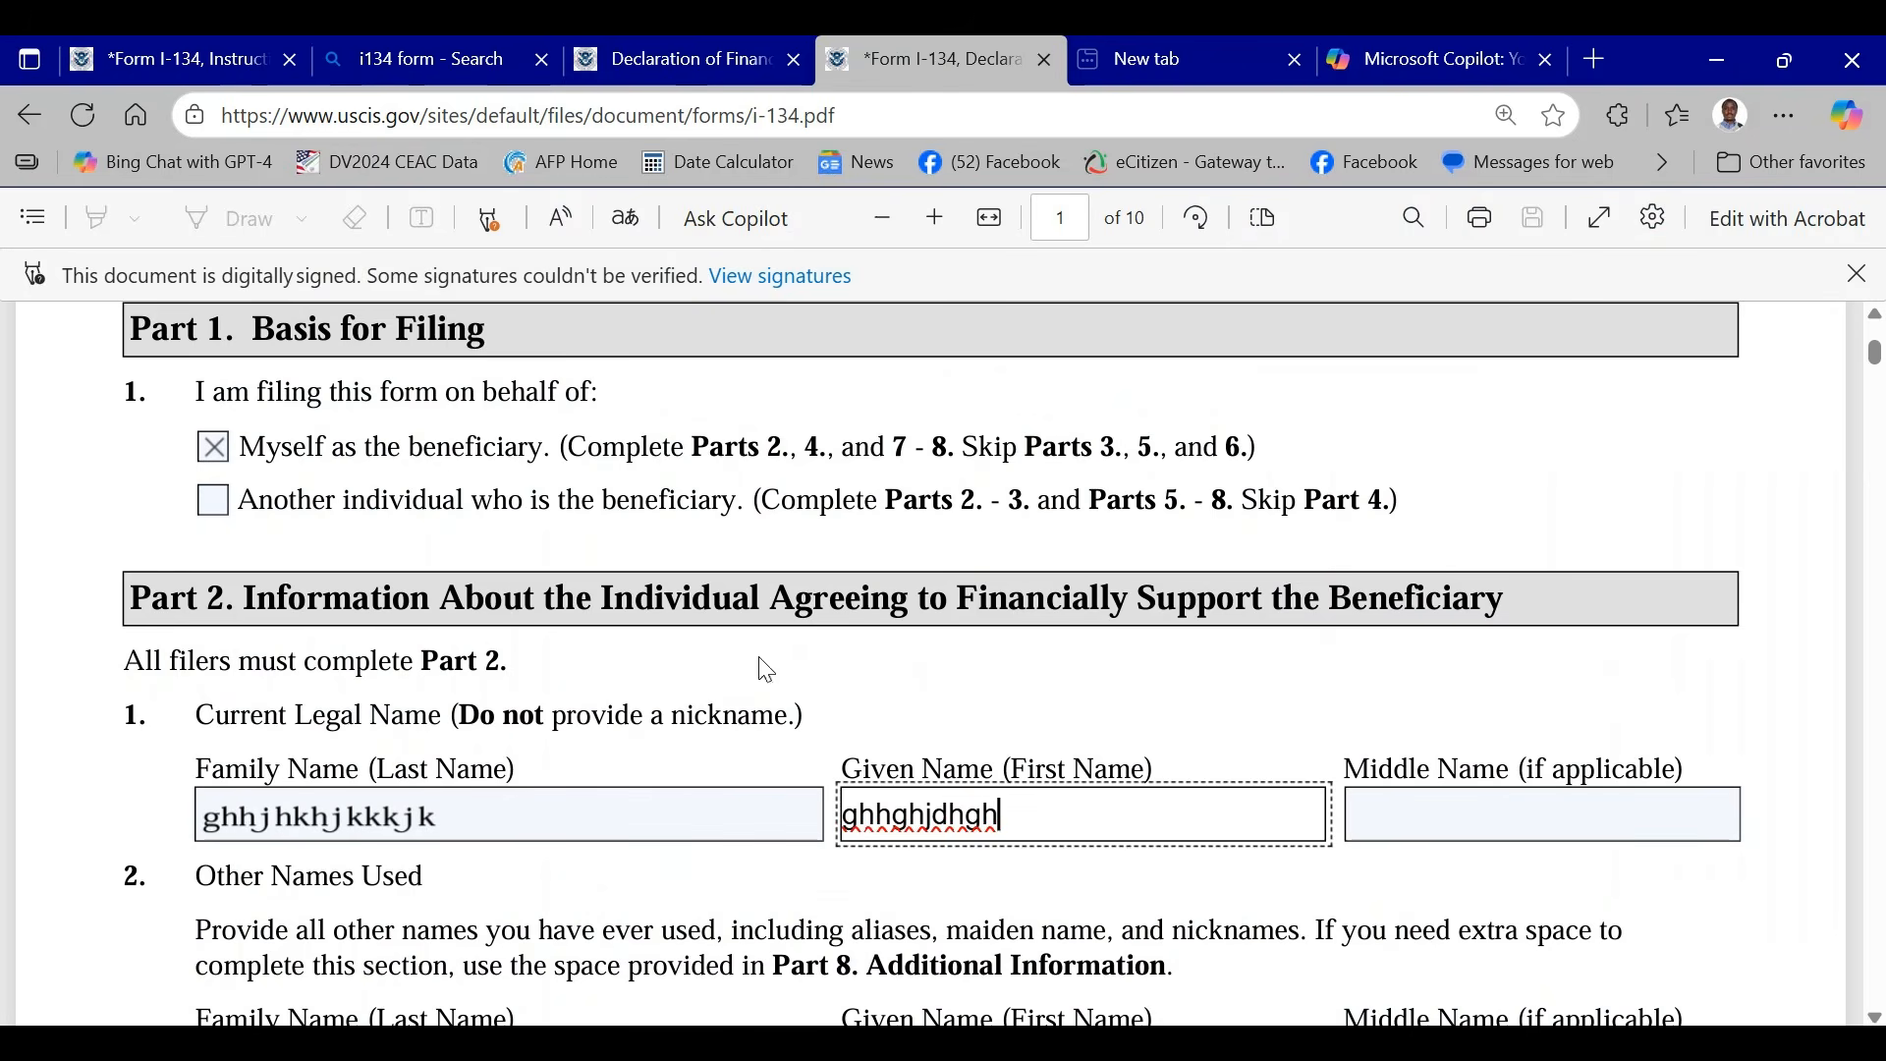
left_click(1385, 815)
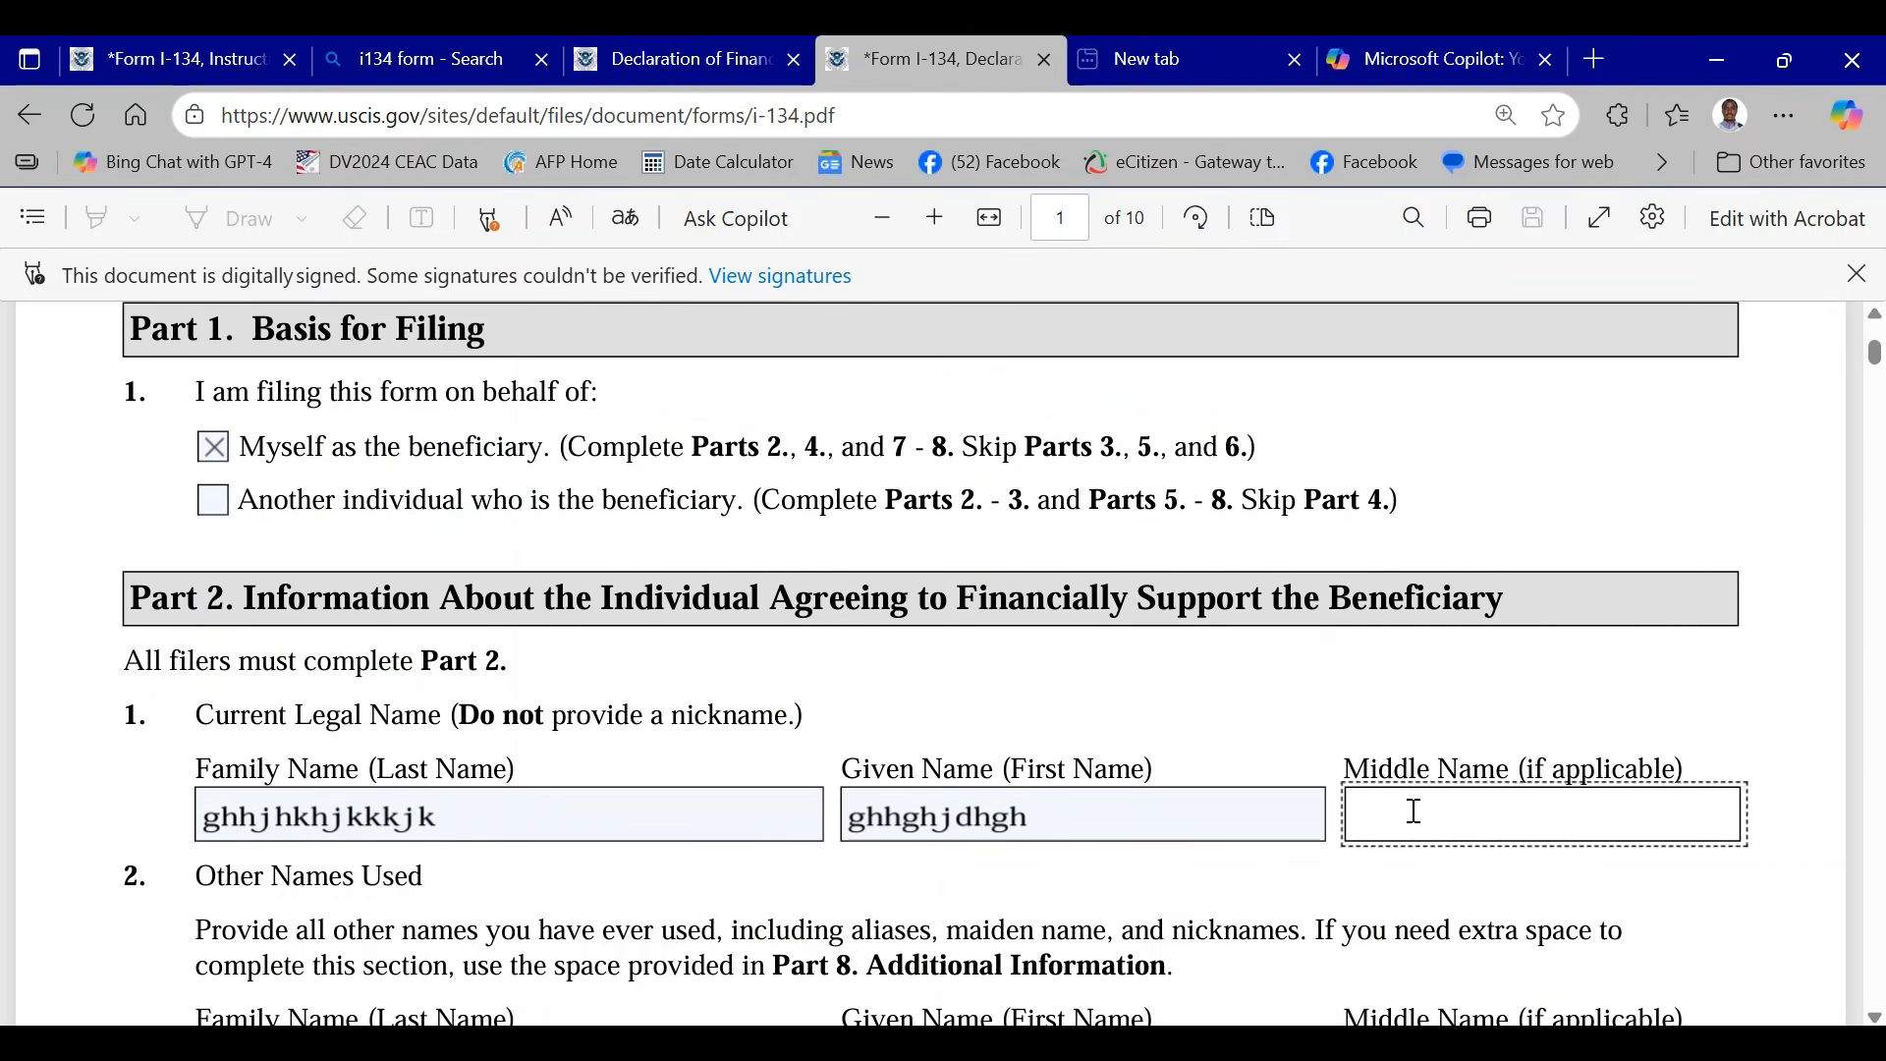
type("hjhjhhkk")
- Switch to Microsoft Copilot and read the computer-based methods in its answer on how to type or fill a PDF
left_click(1404, 65)
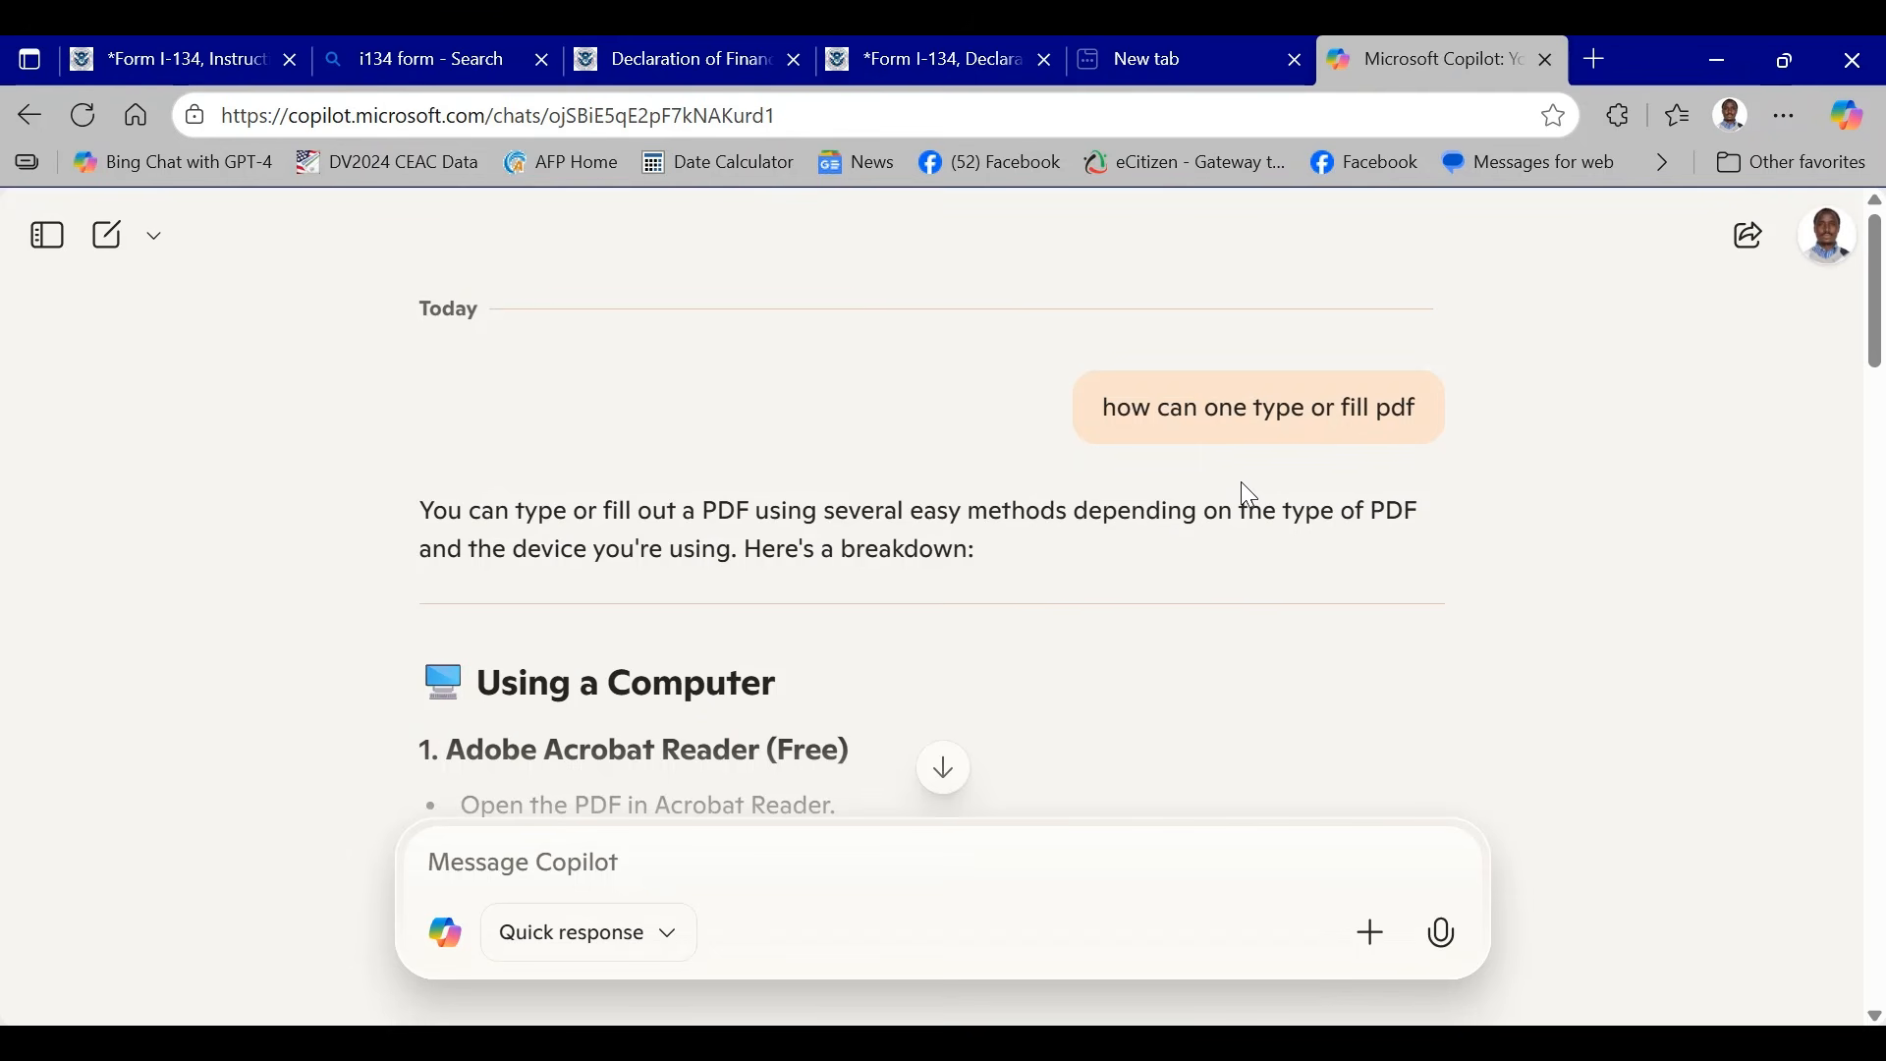
scroll(1243, 488, "down", 5)
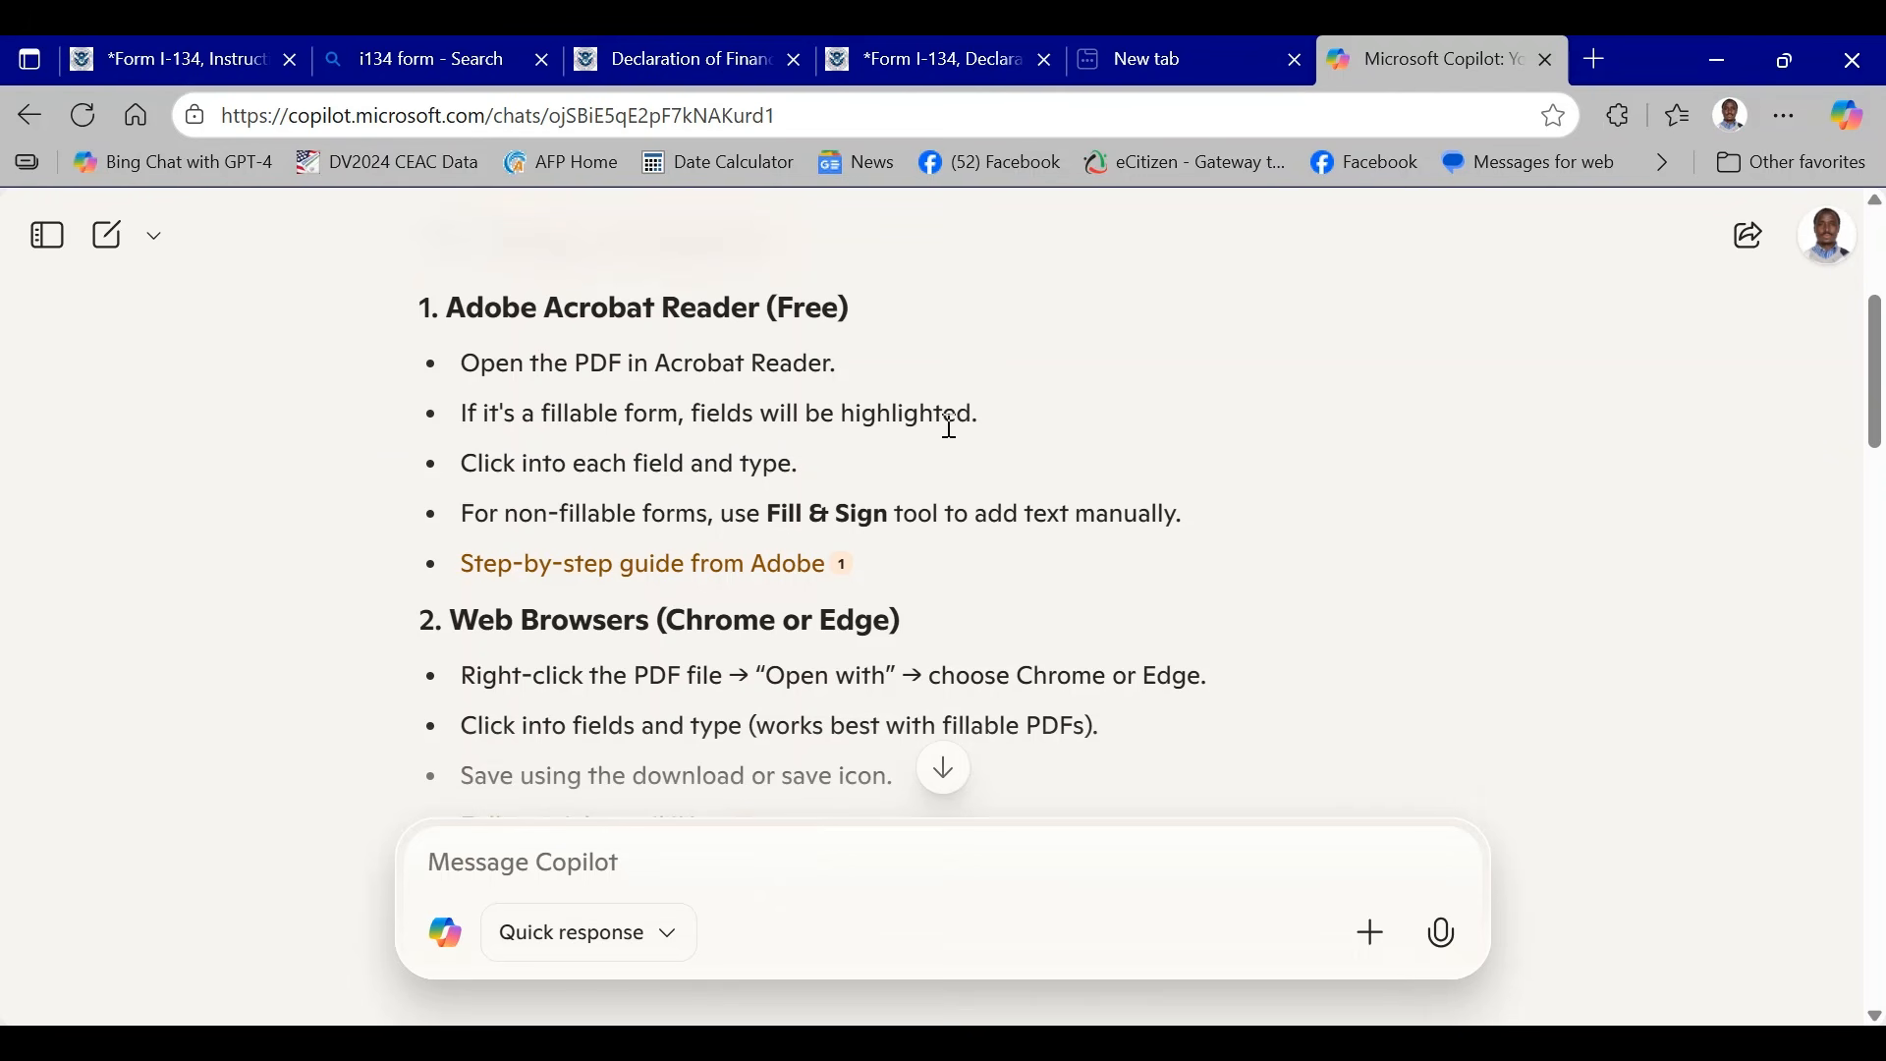
scroll(1023, 404, "down", 3)
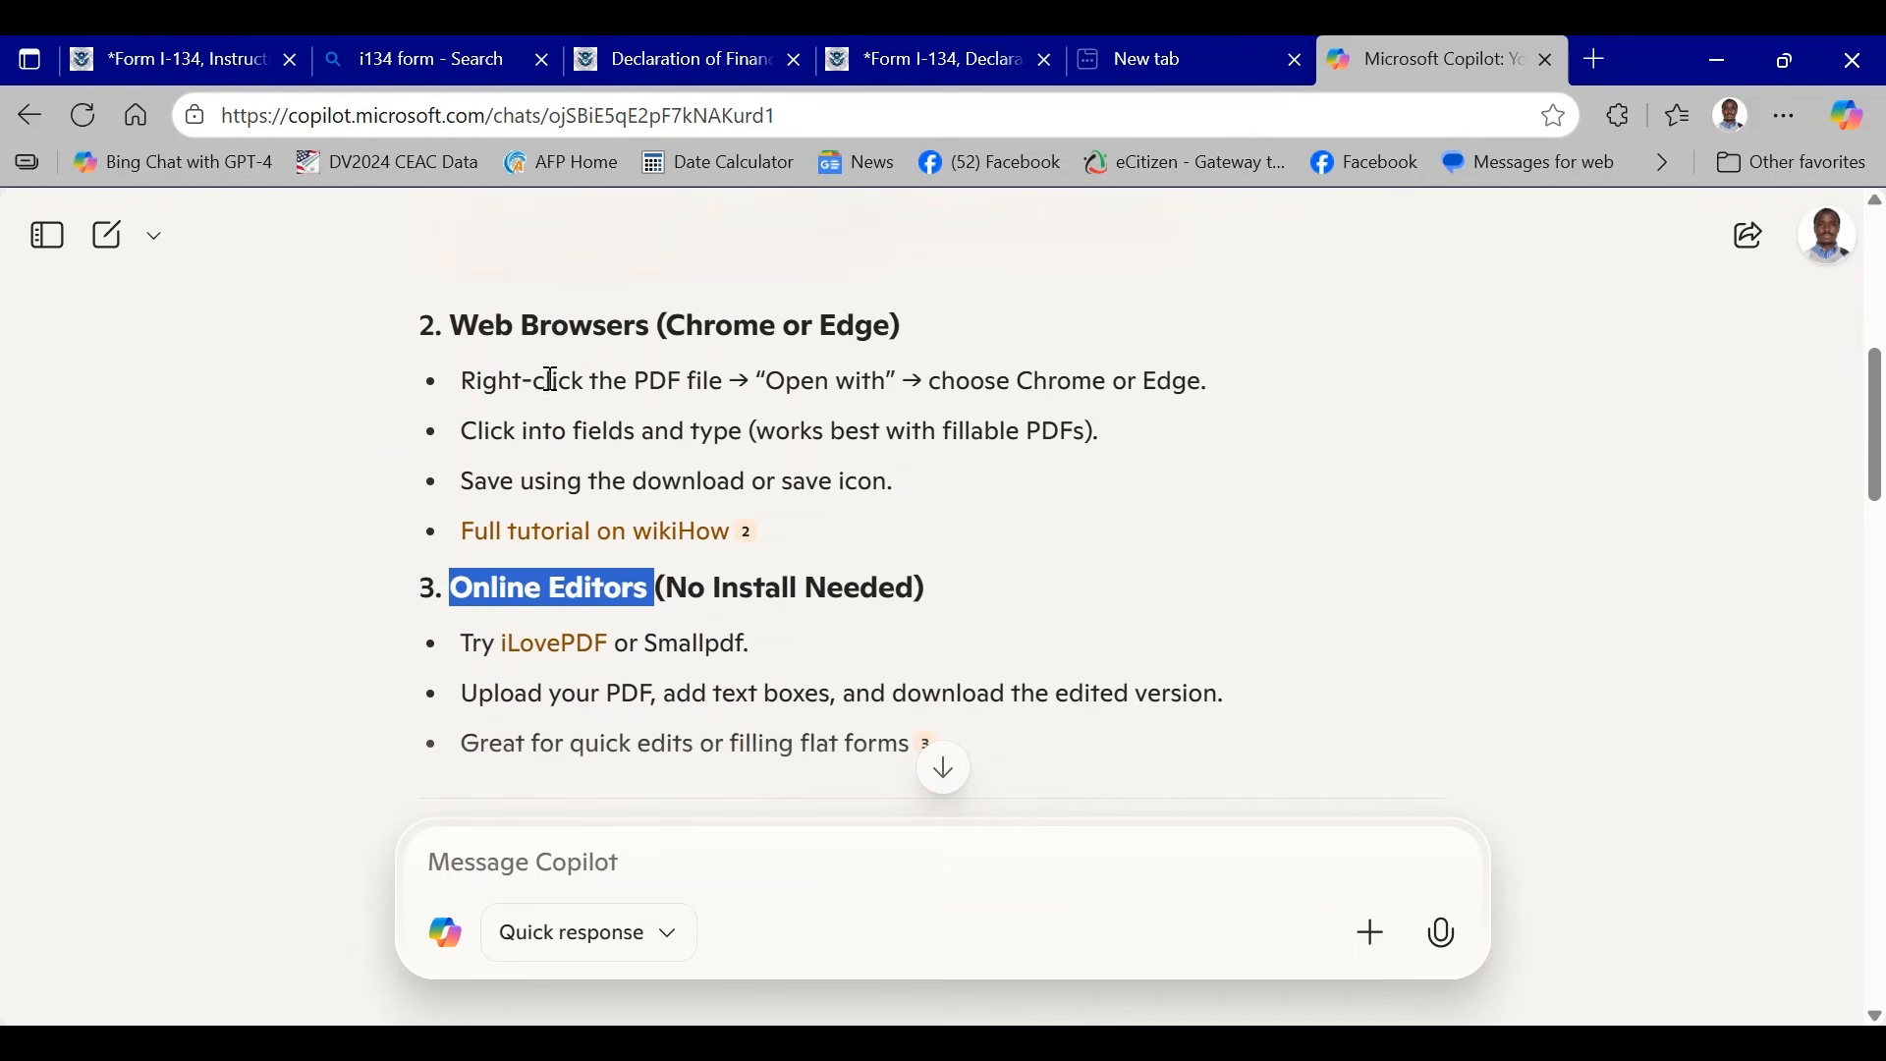
- Go back to the I-134 form and check that the Part 2 given name field can be edited
left_click(955, 71)
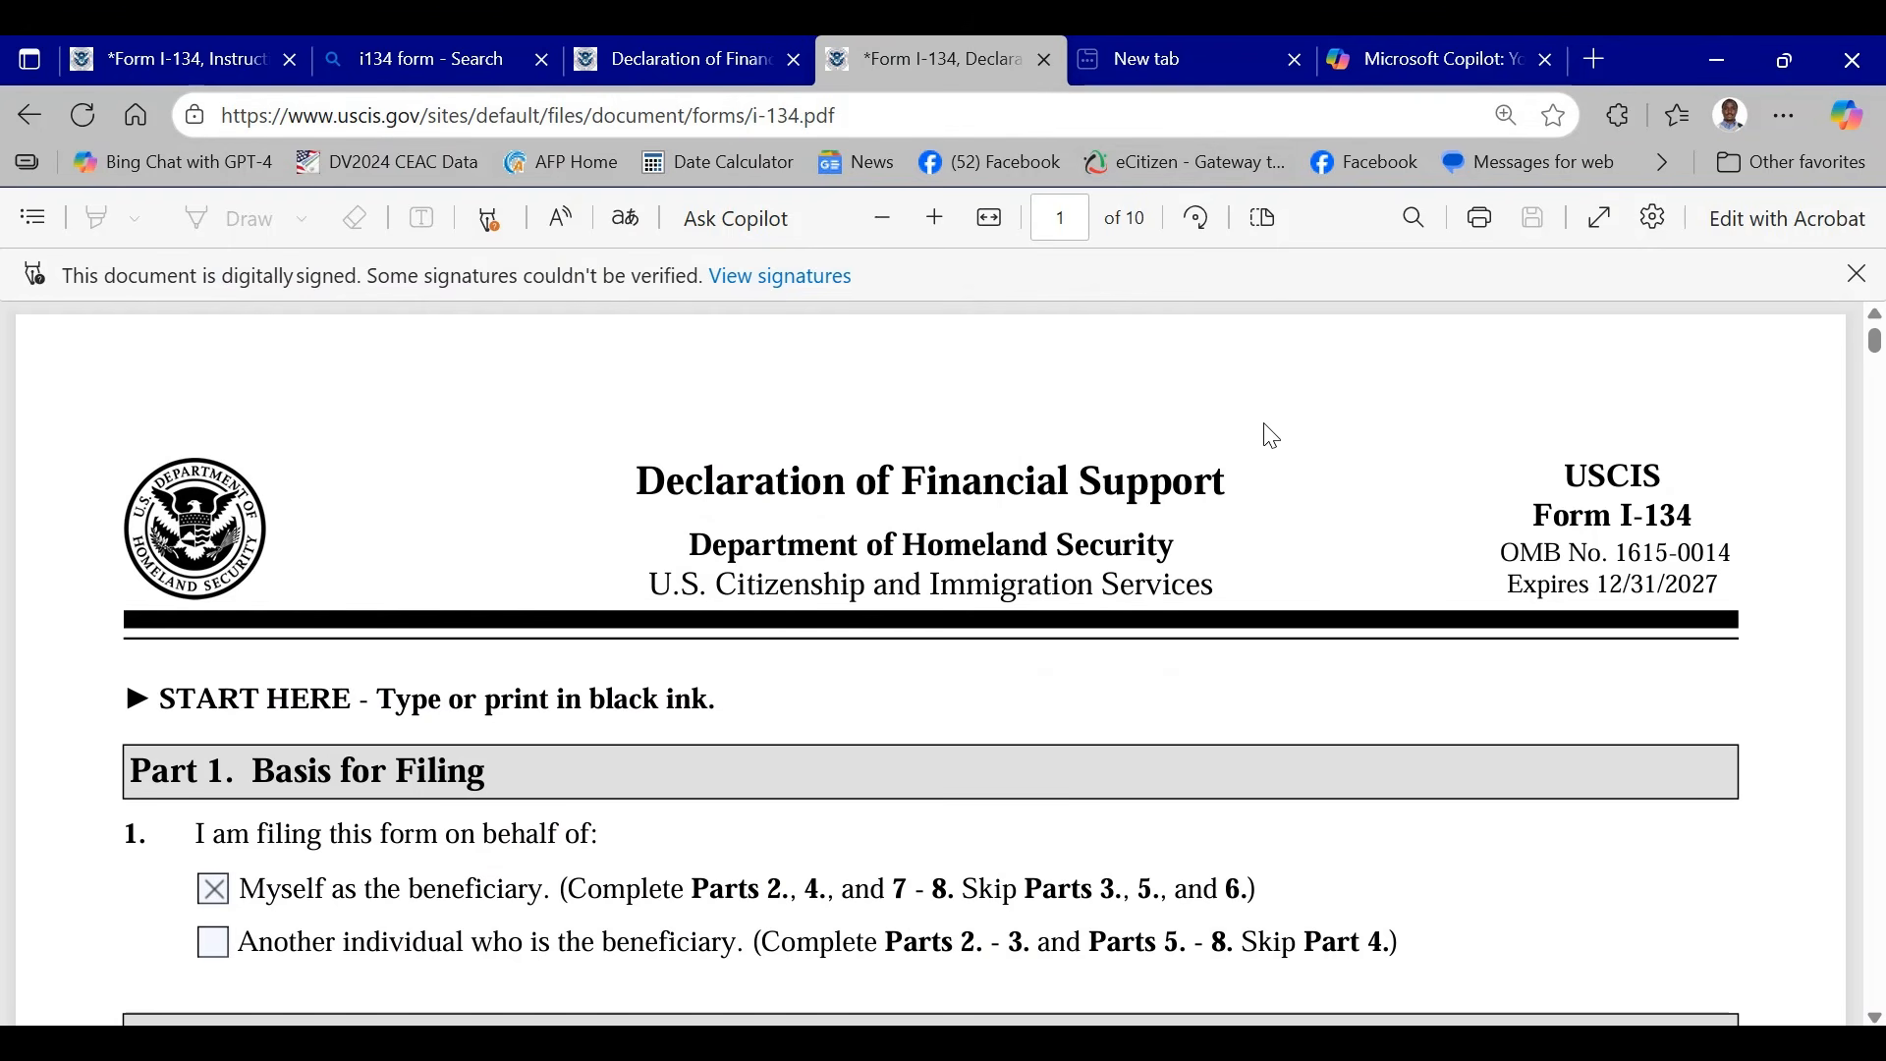
scroll(1264, 438, "down", 10)
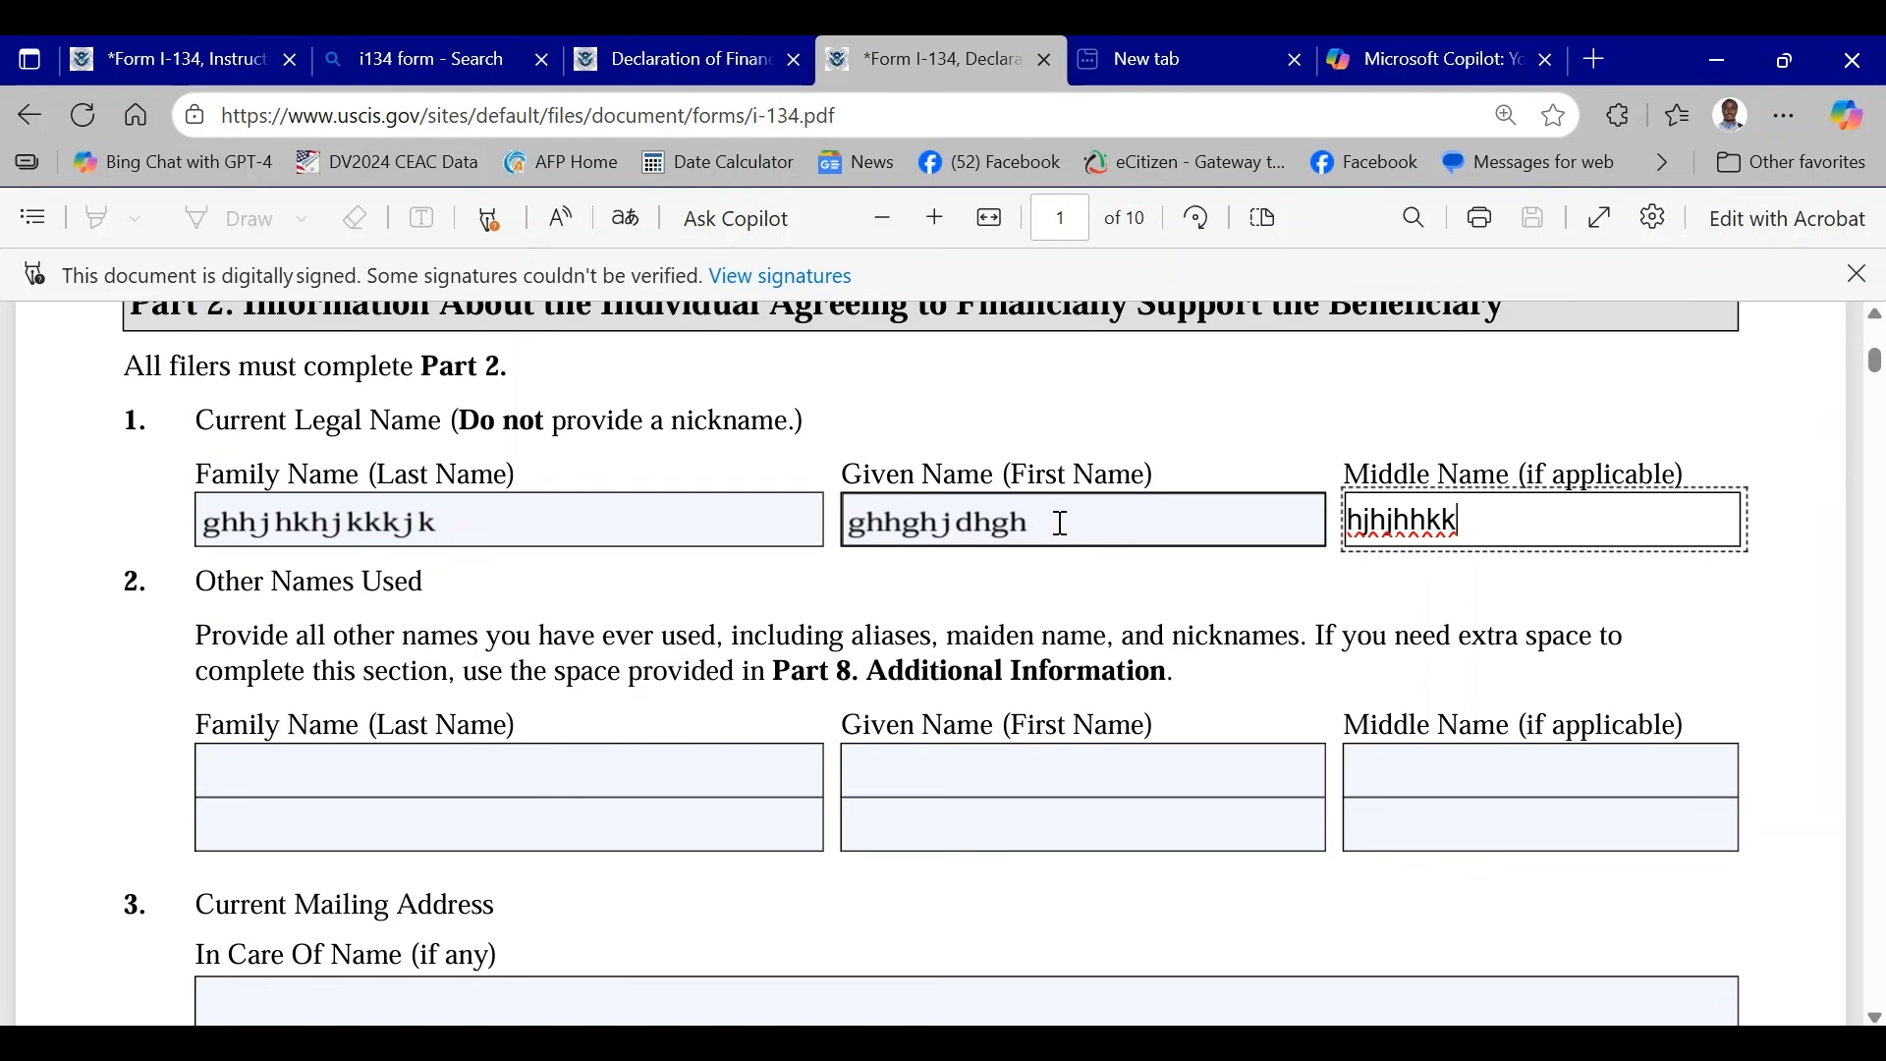
left_click(1059, 525)
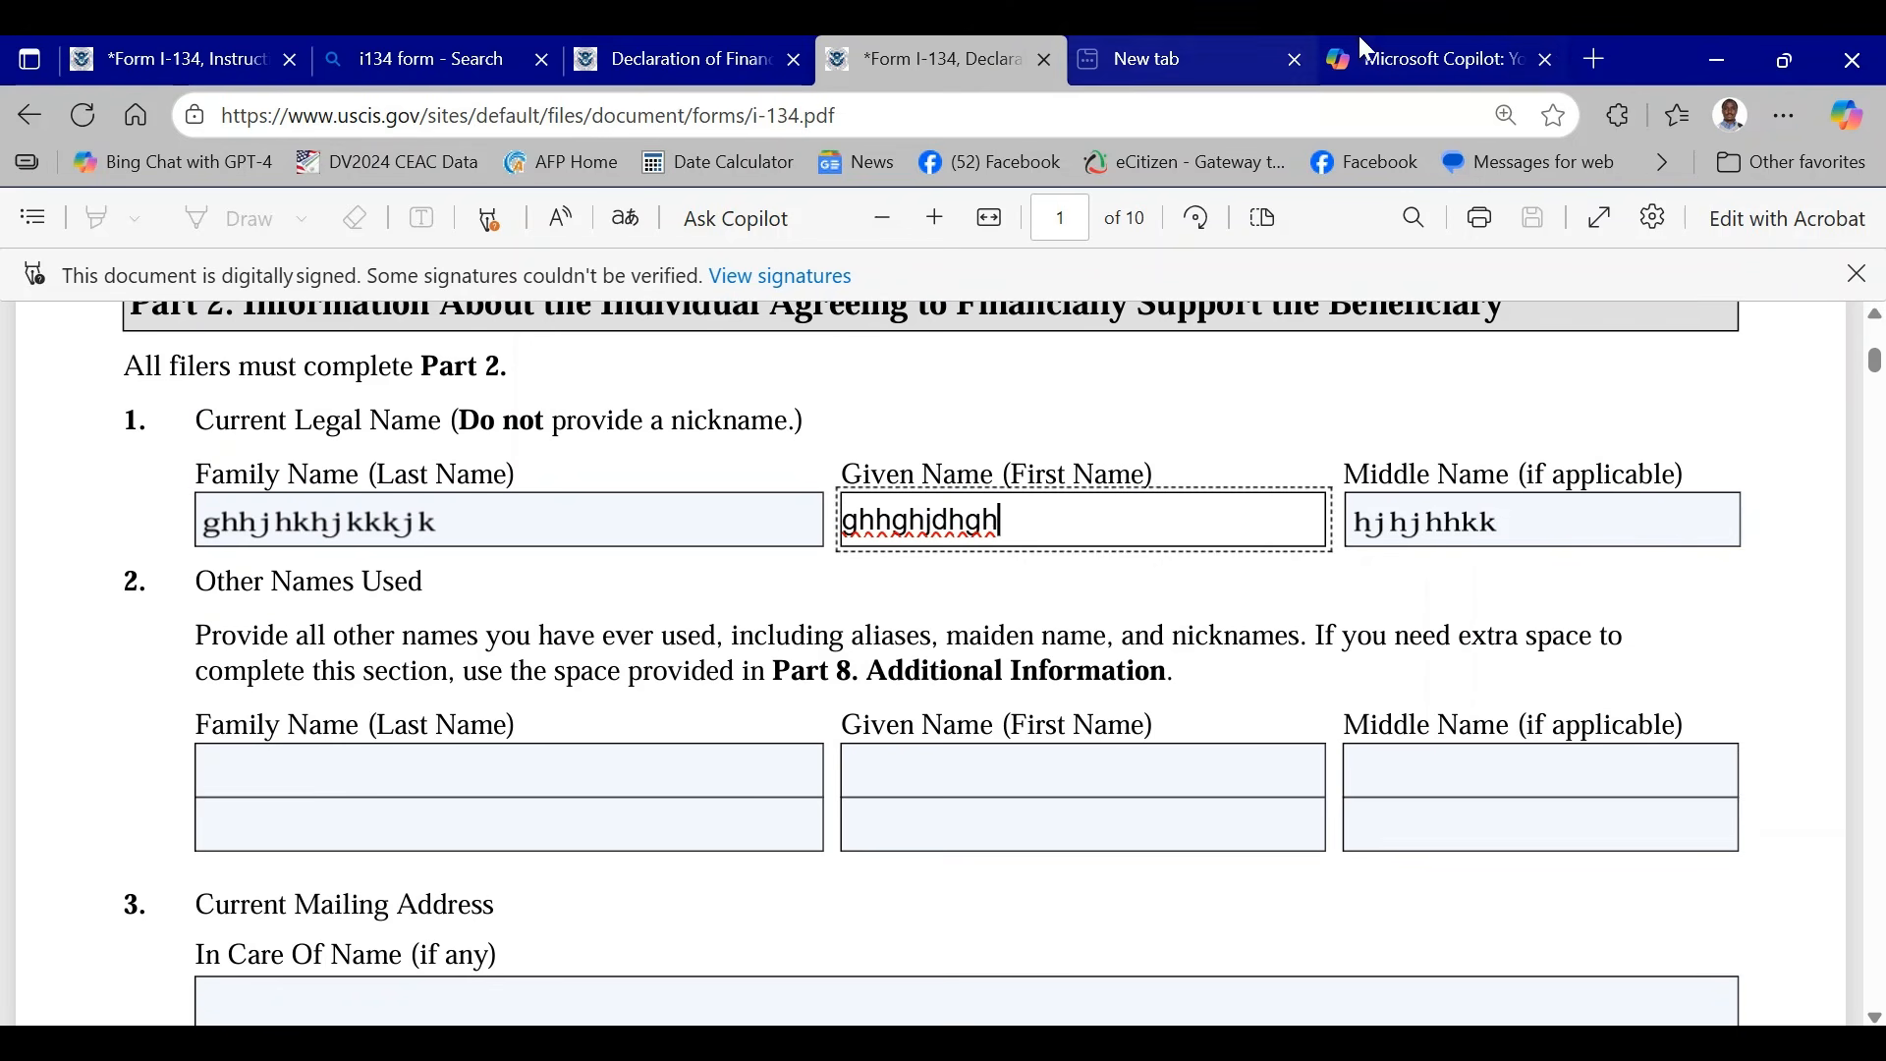
- Return to the Copilot answer and read its online editor, mobile device and video tutorial sections
left_click(1434, 57)
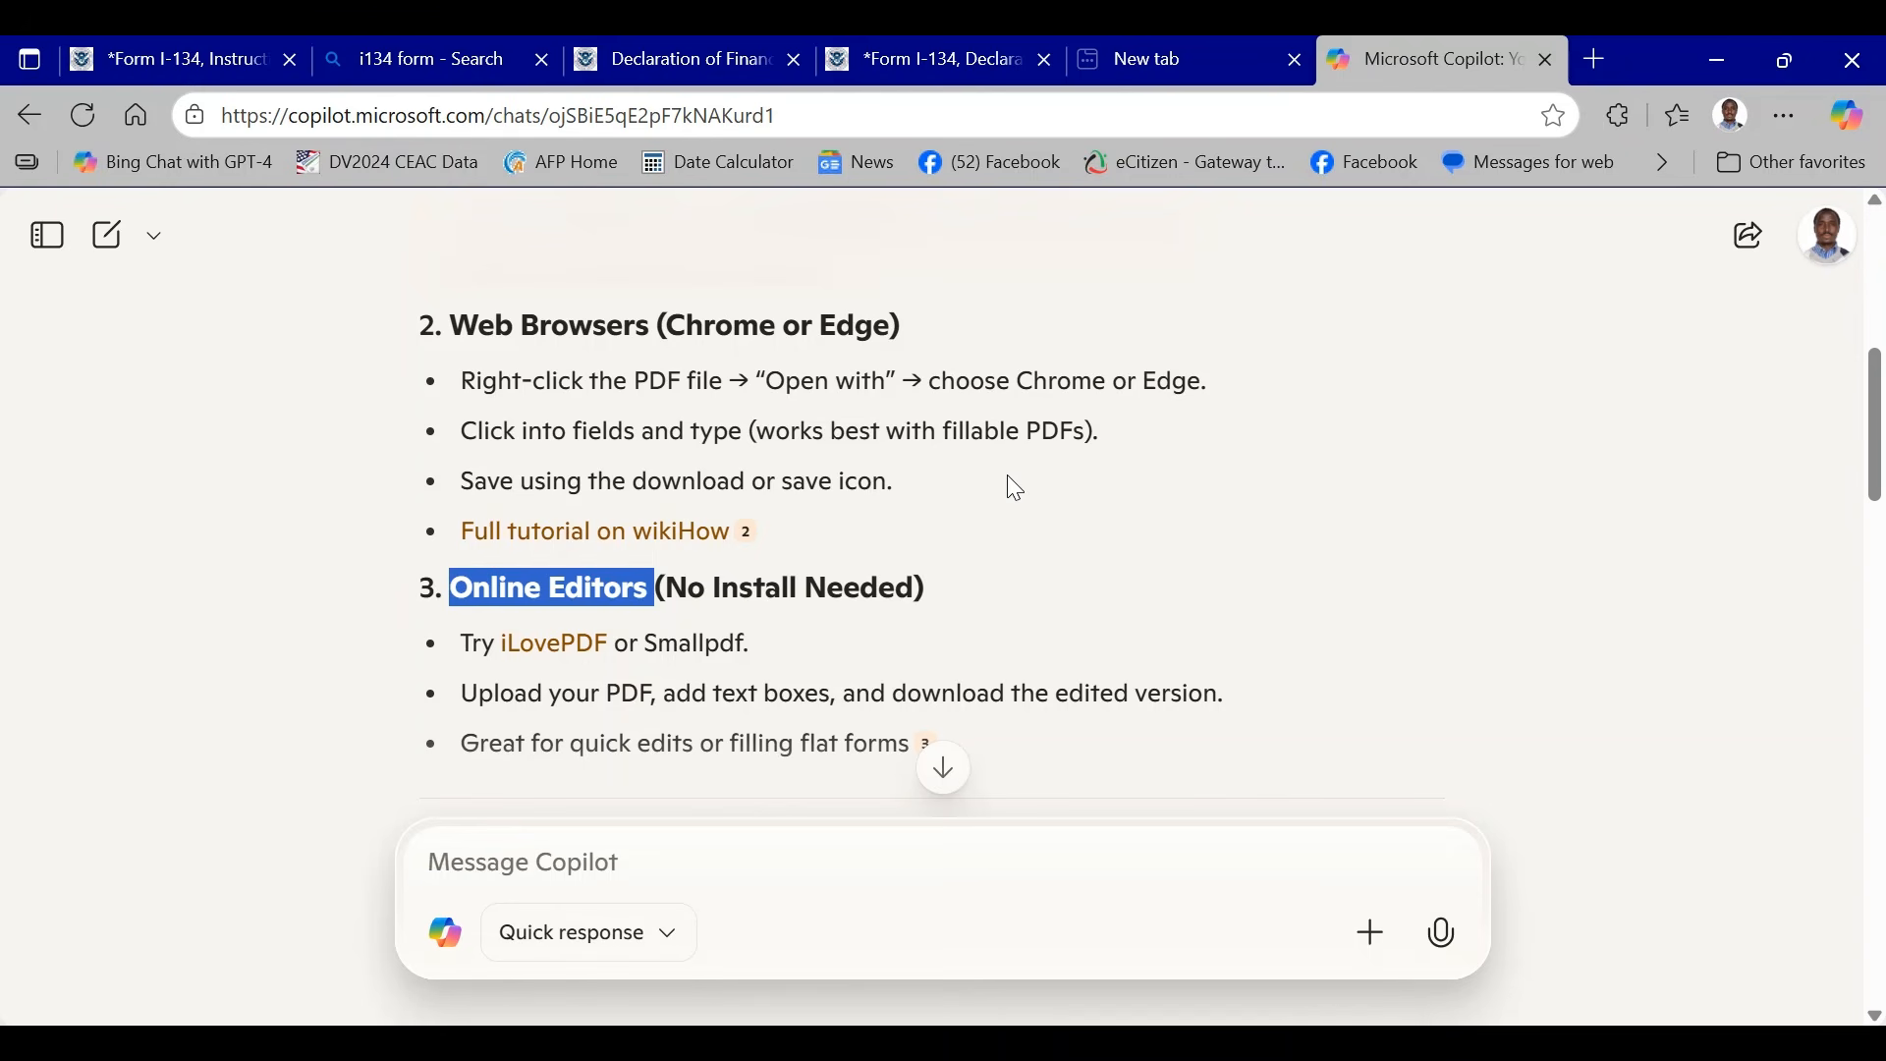
scroll(1010, 480, "down", 3)
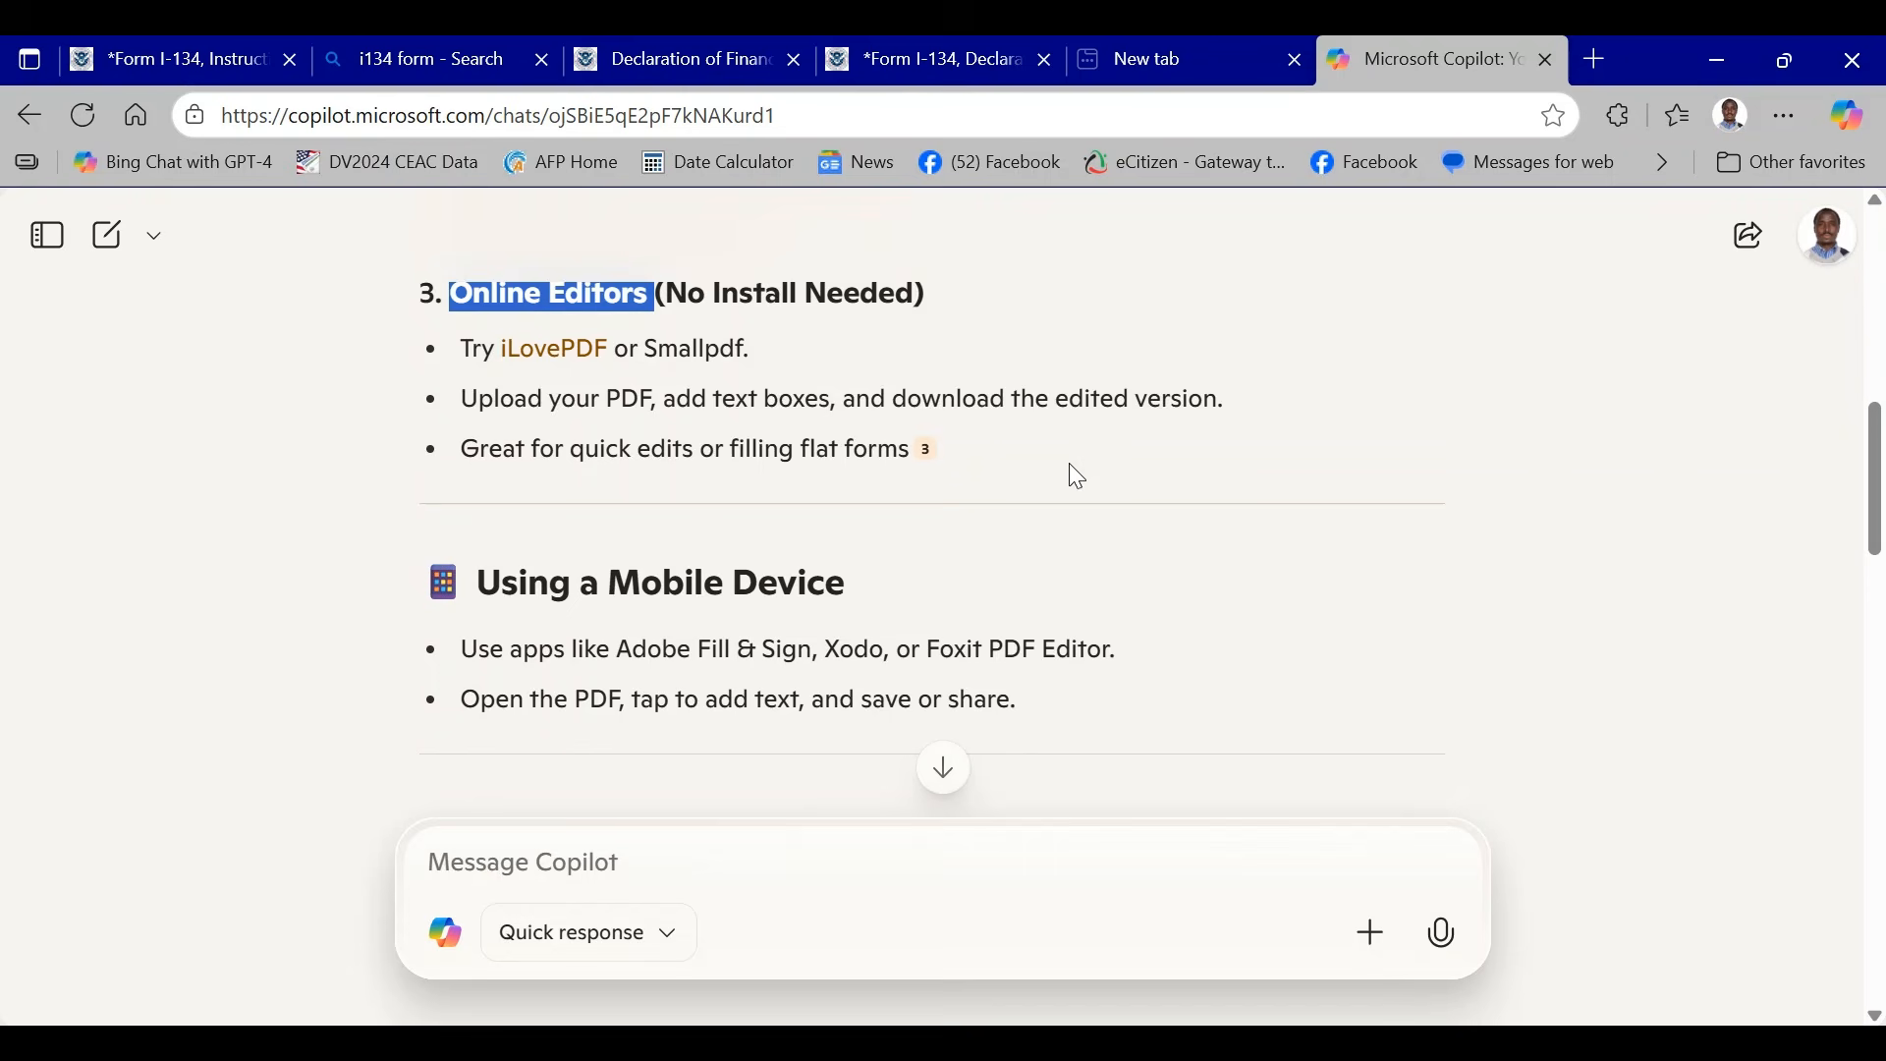
scroll(1074, 476, "down", 3)
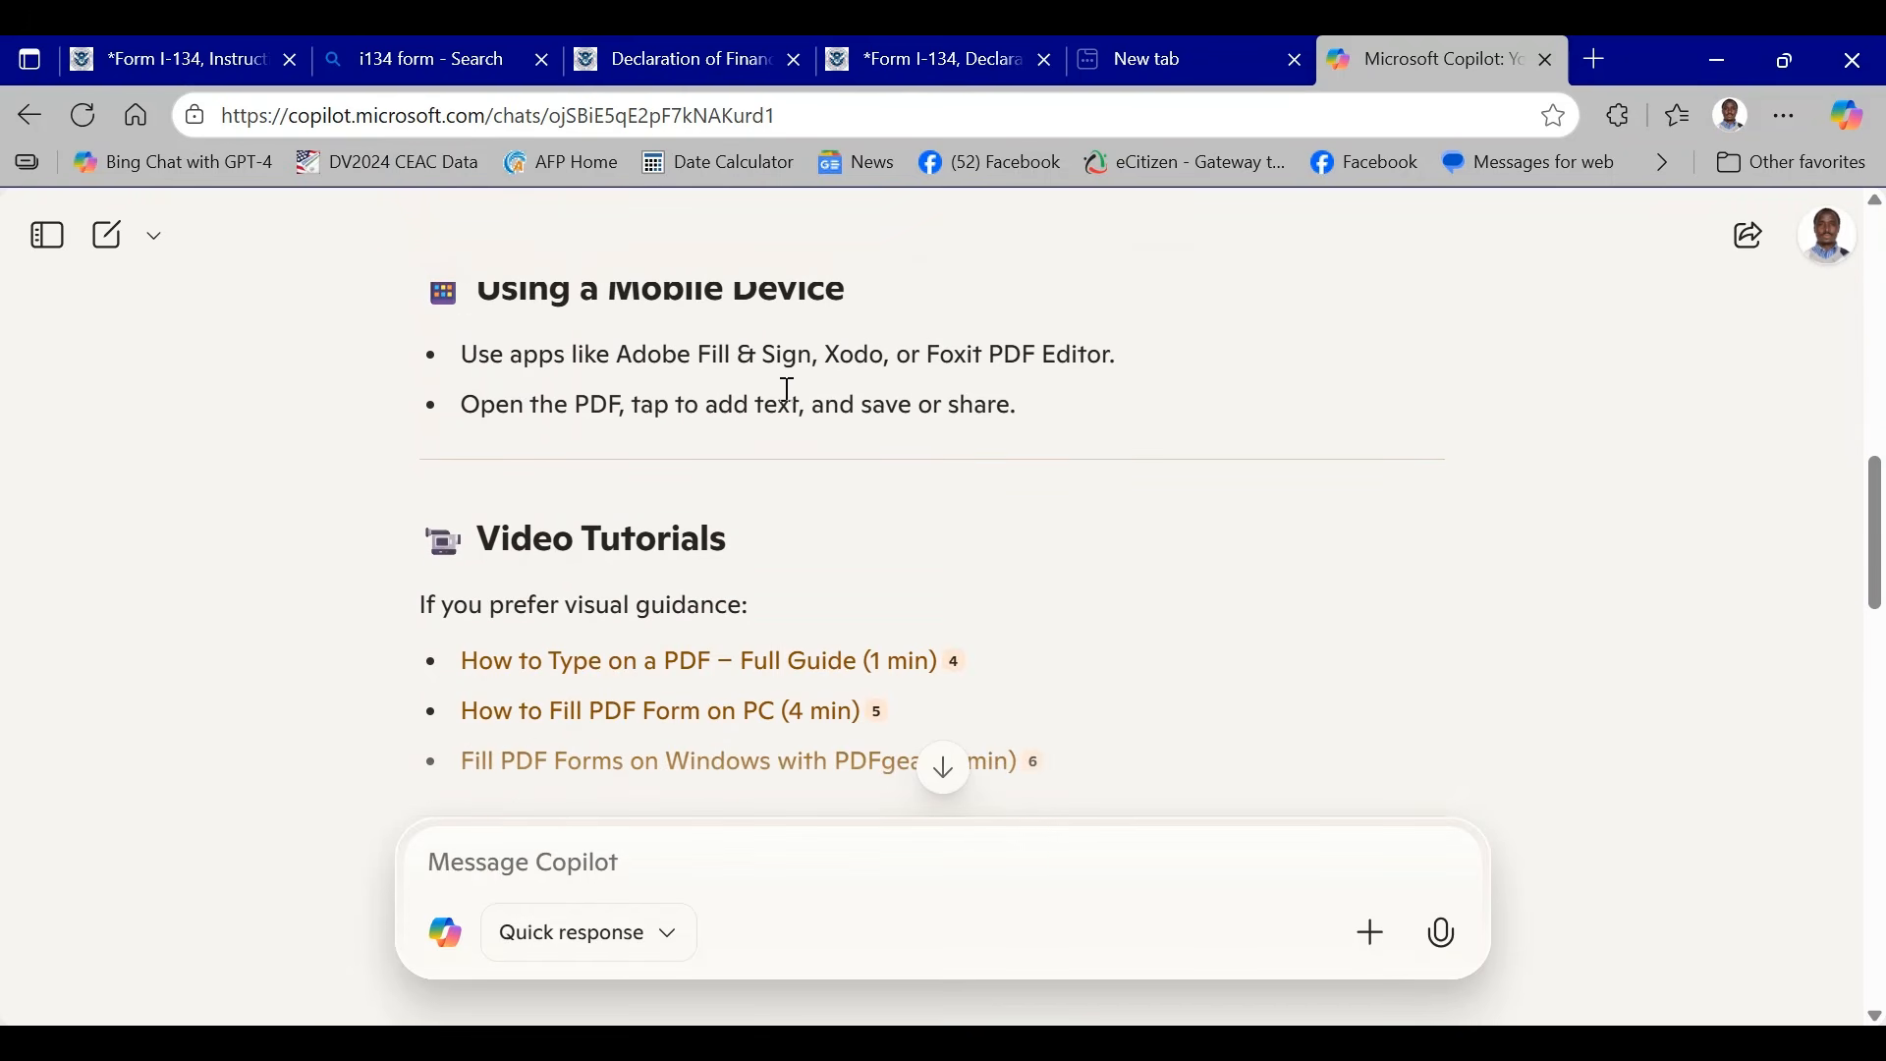
scroll(894, 393, "up", 2)
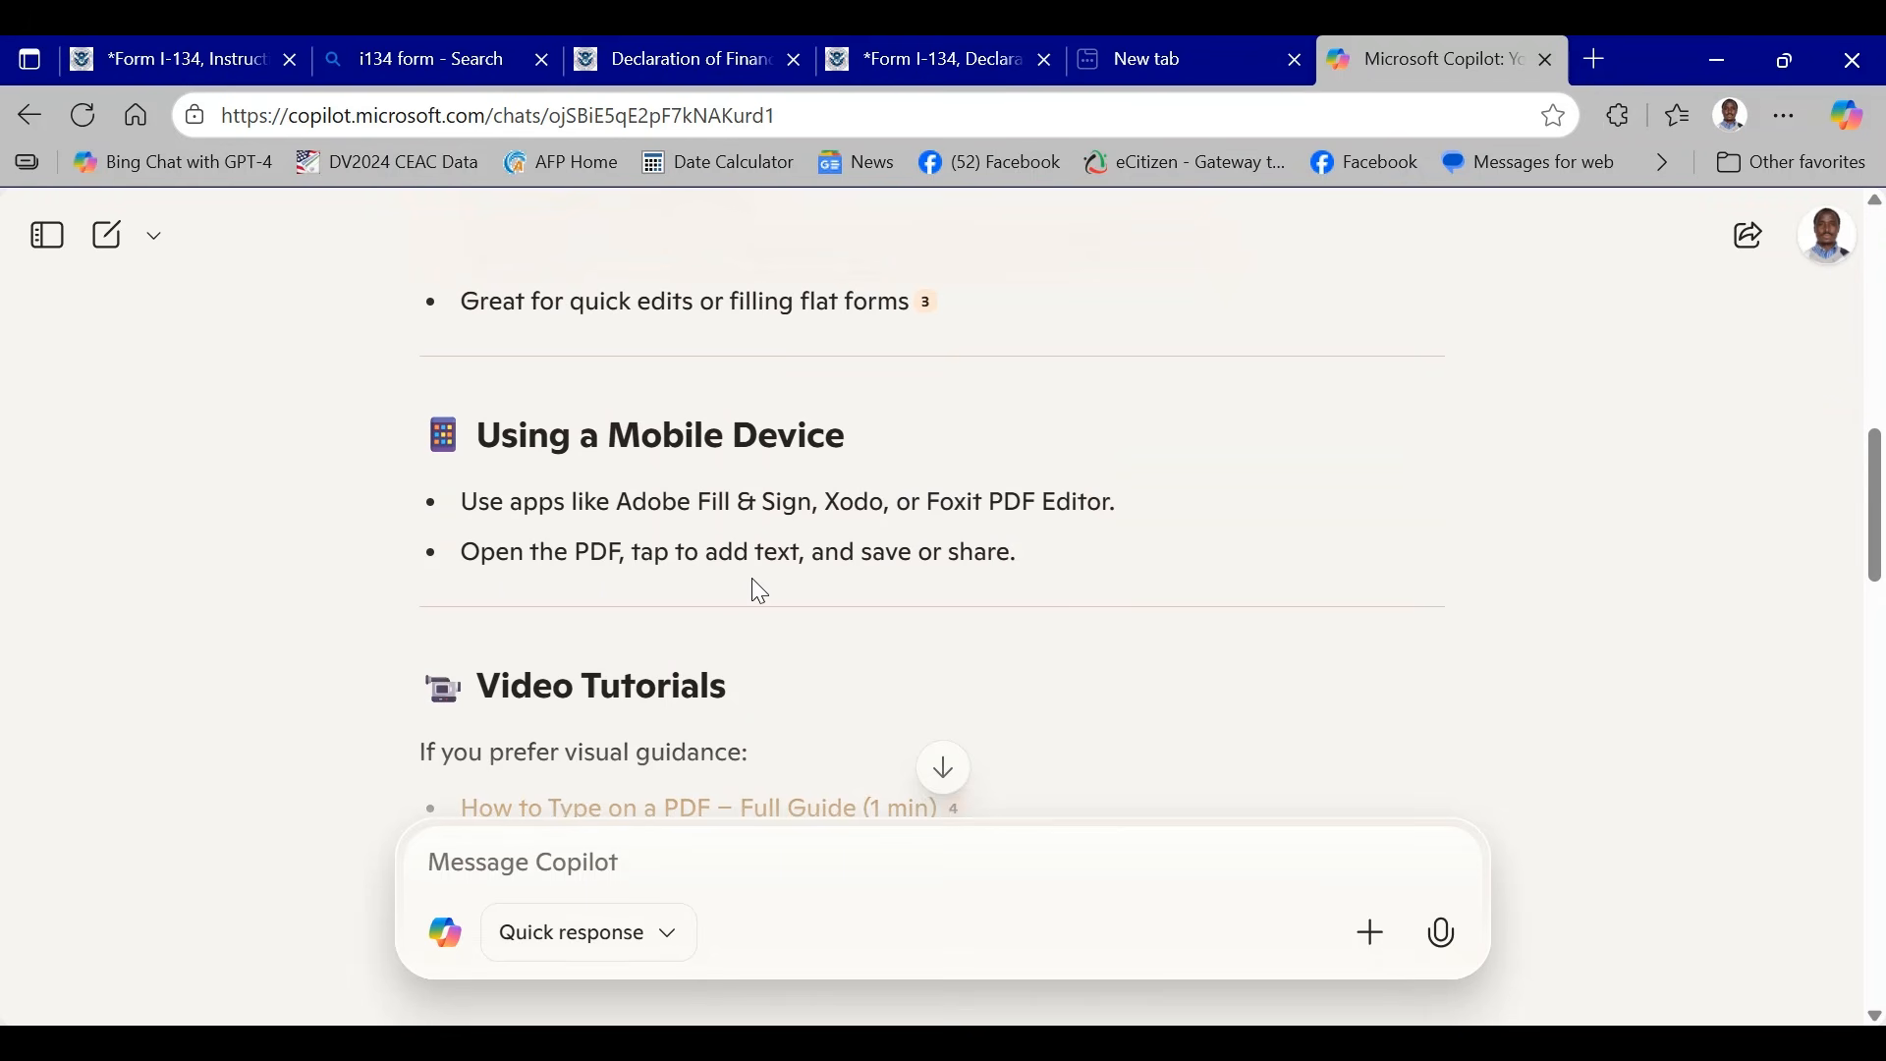
scroll(859, 547, "down", 3)
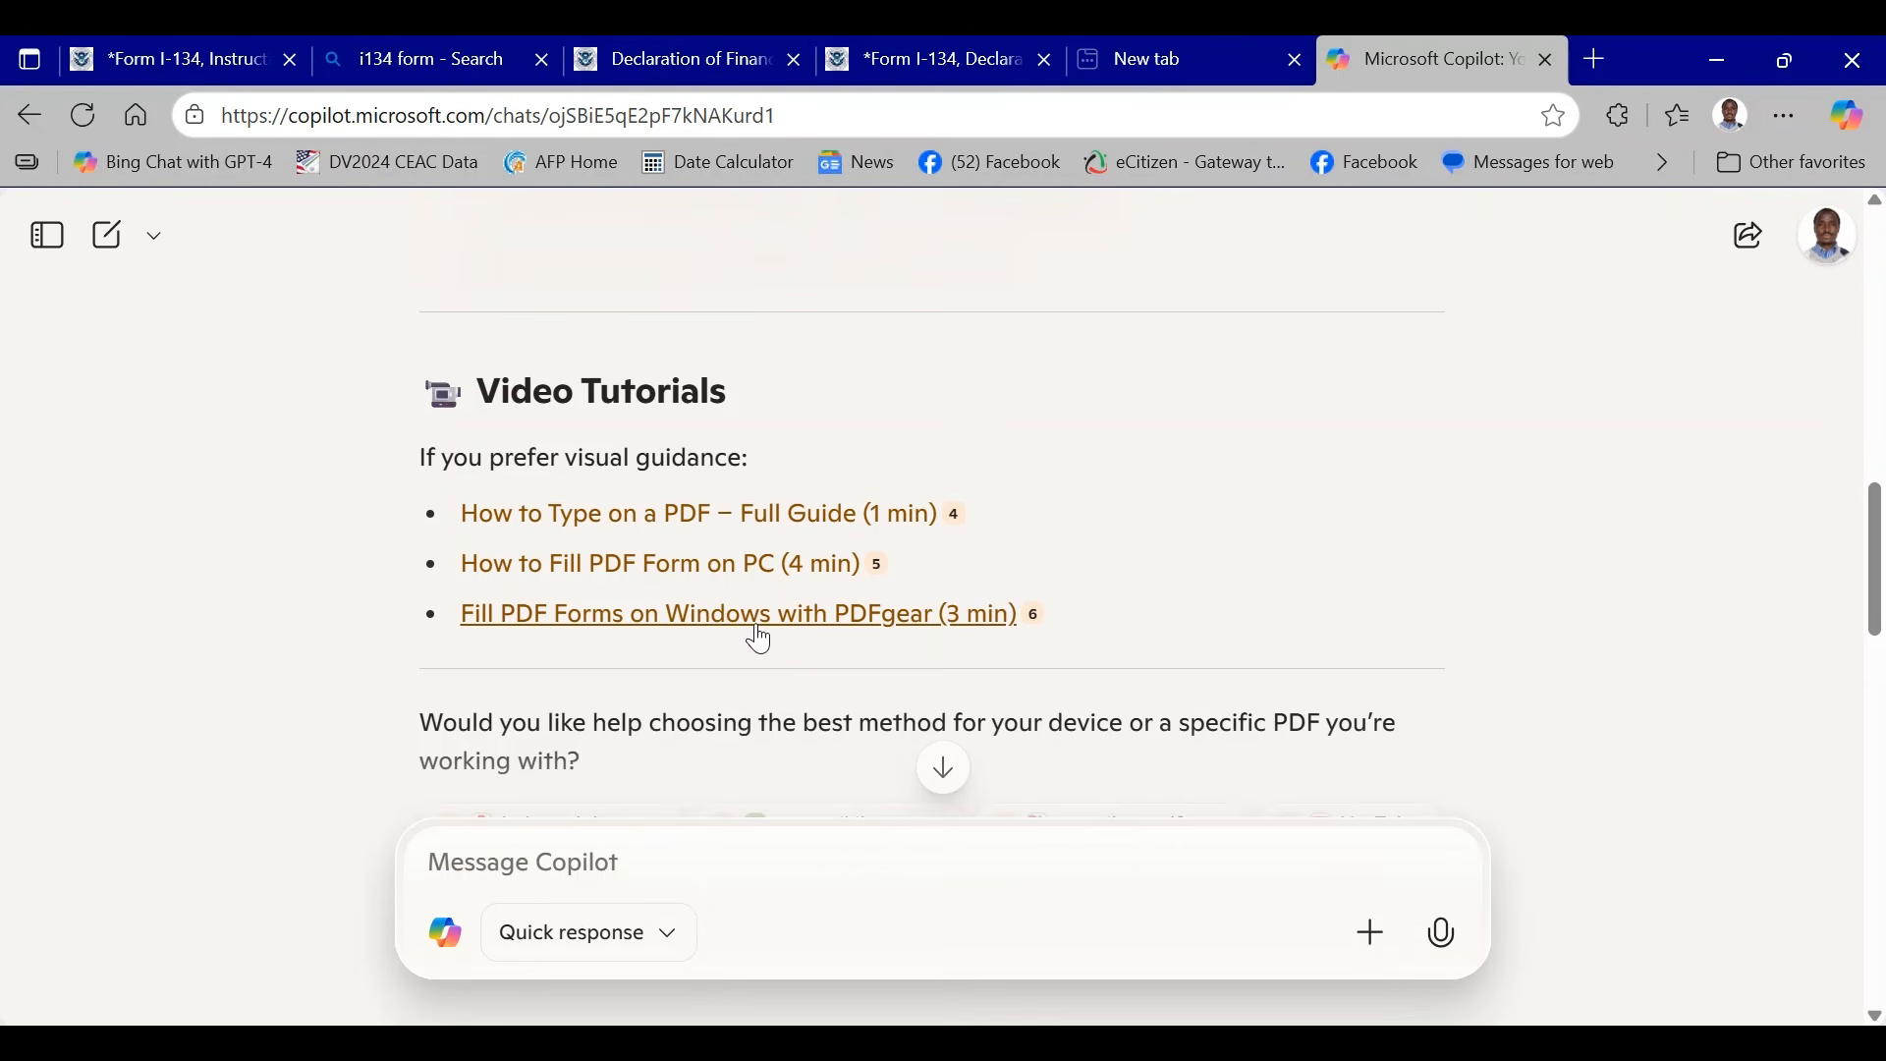
- Review the web browser method in the Copilot answer, highlighting words in its Chrome or Edge heading
scroll(1225, 383, "up", 5)
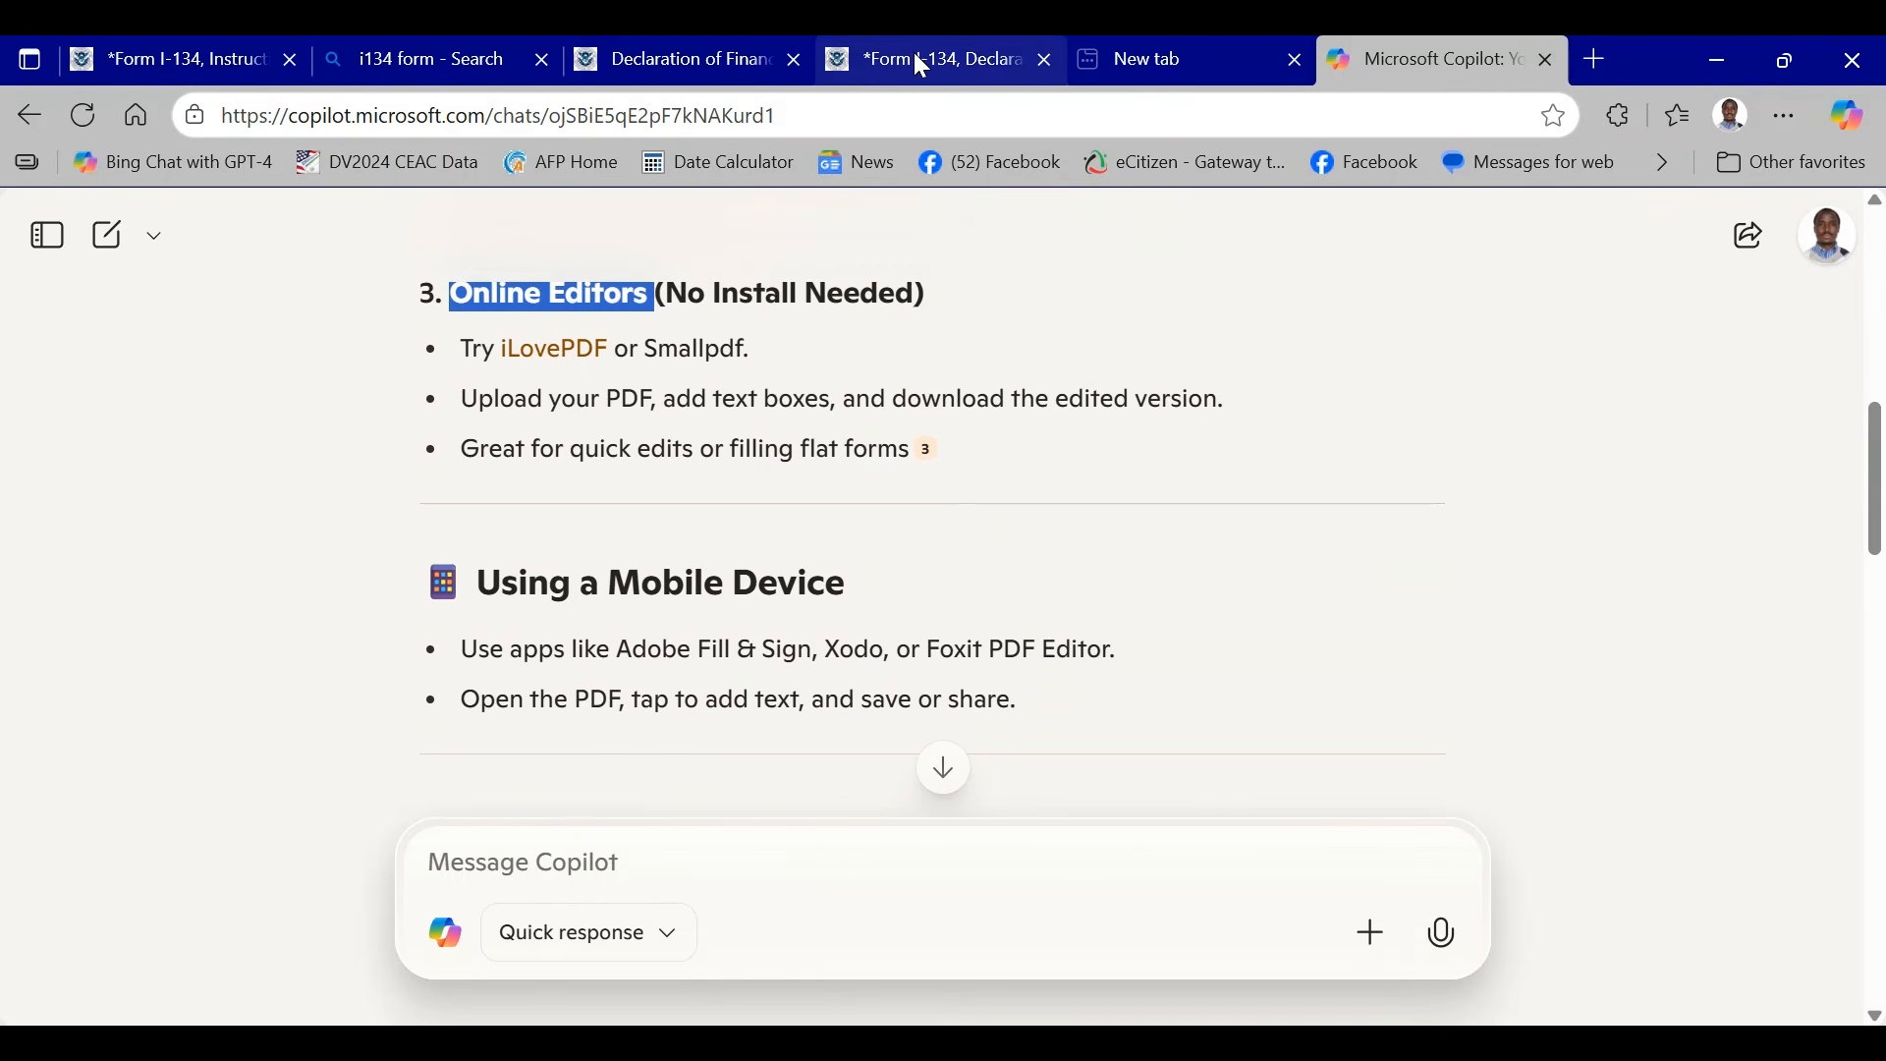
scroll(1006, 400, "up", 7)
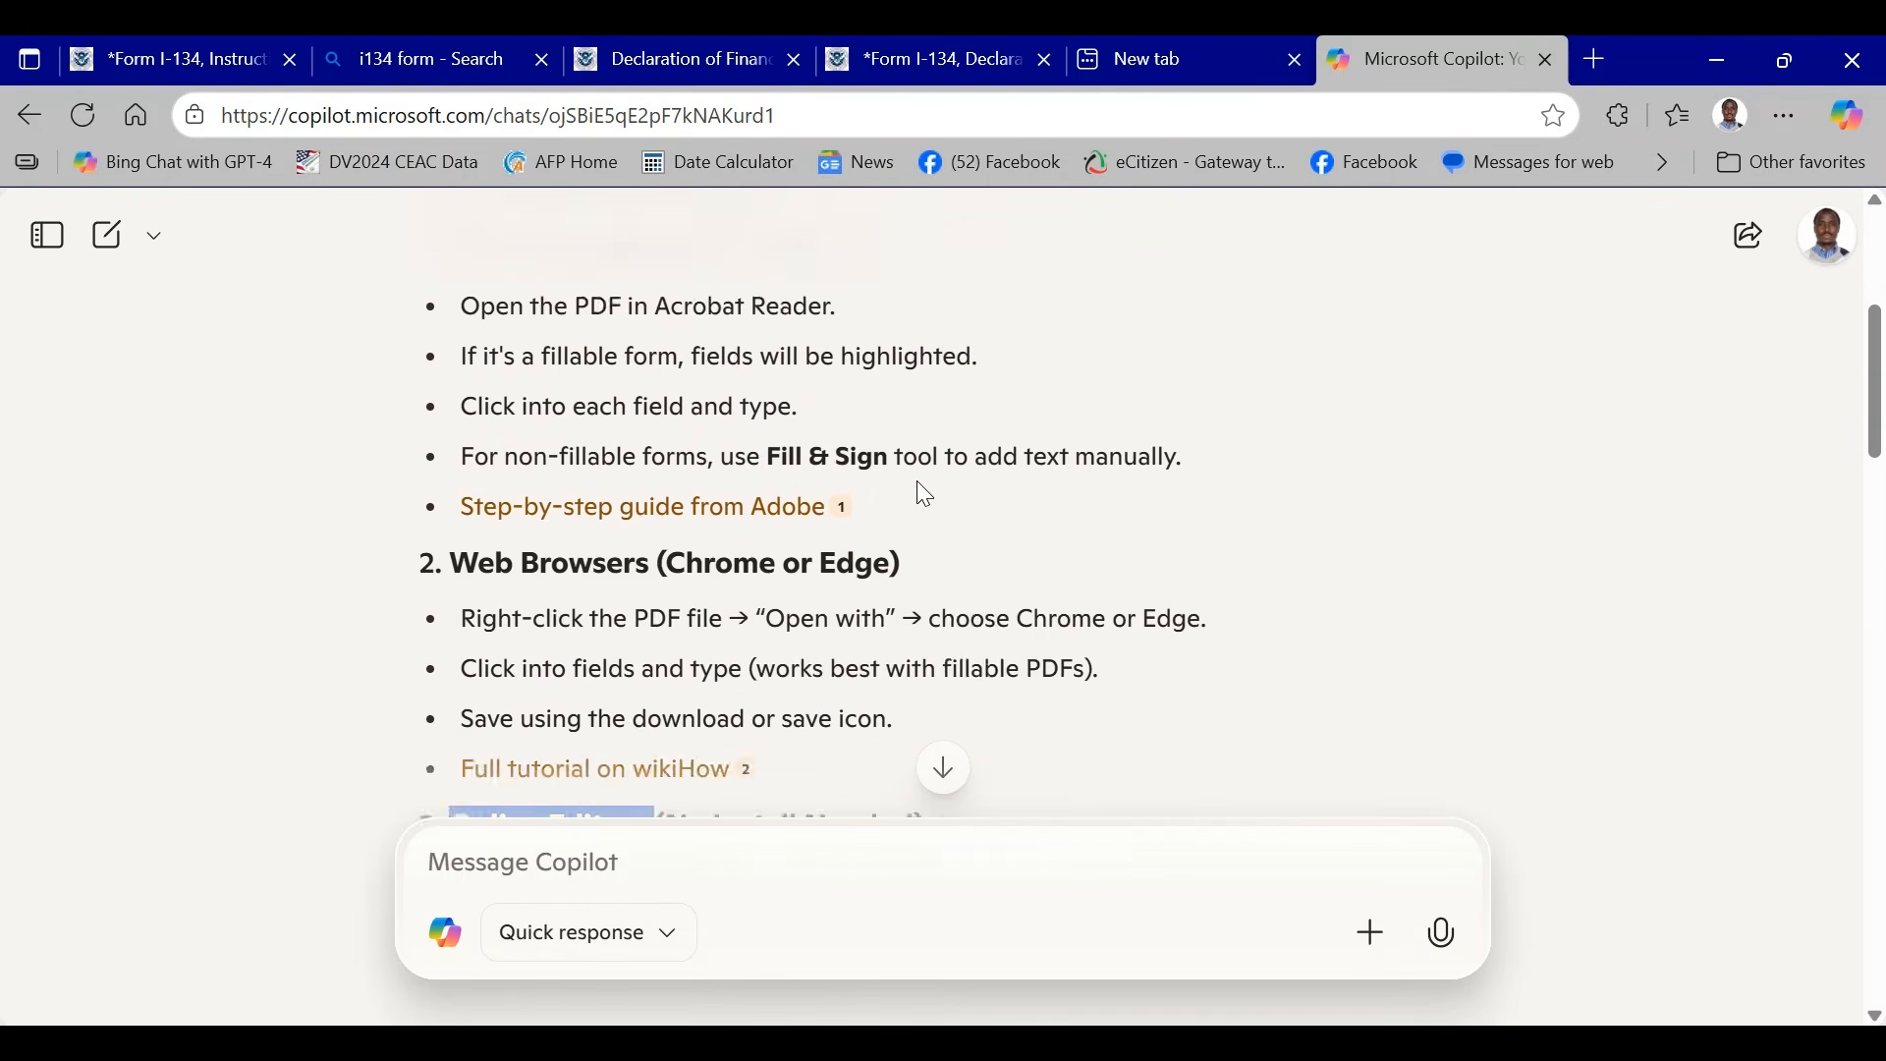
scroll(455, 449, "down", 3)
left_click_drag(465, 473, 716, 481)
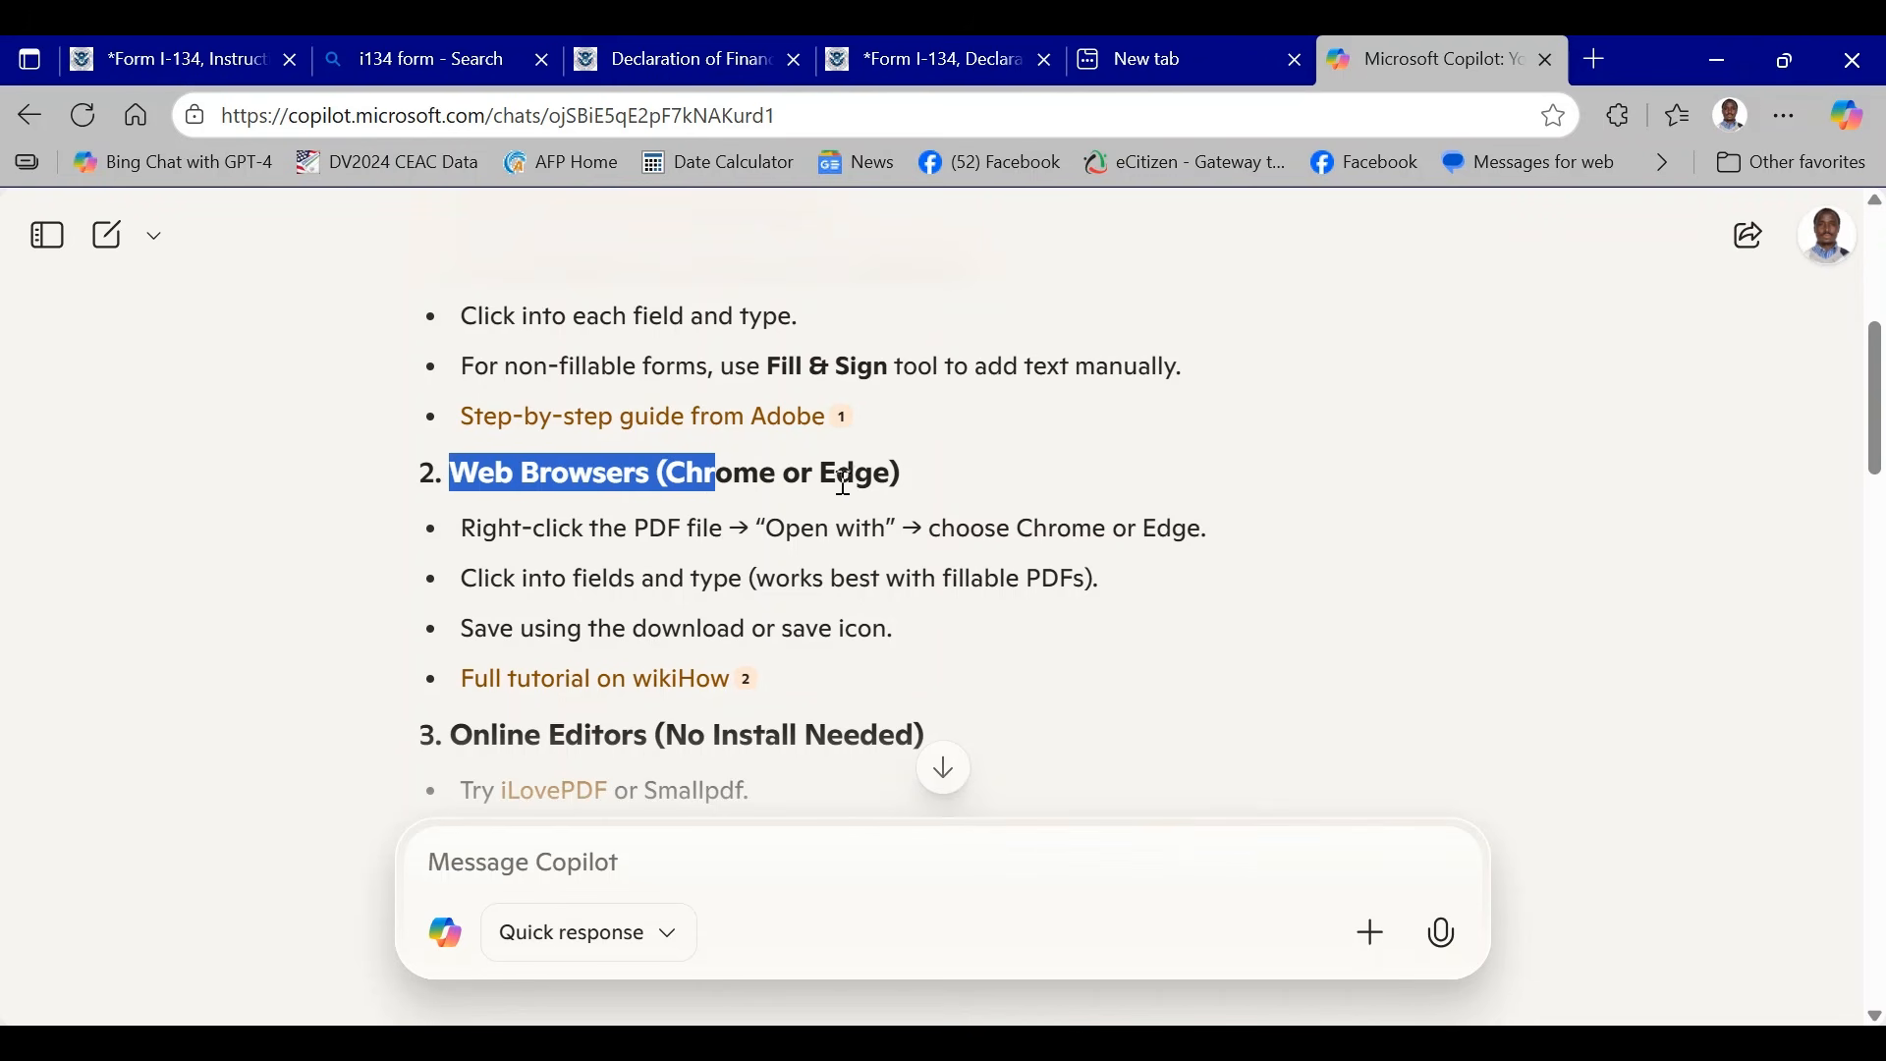
mouse_move(893, 473)
left_mouse_down()
mouse_move(783, 469)
mouse_move(858, 461)
left_mouse_up()
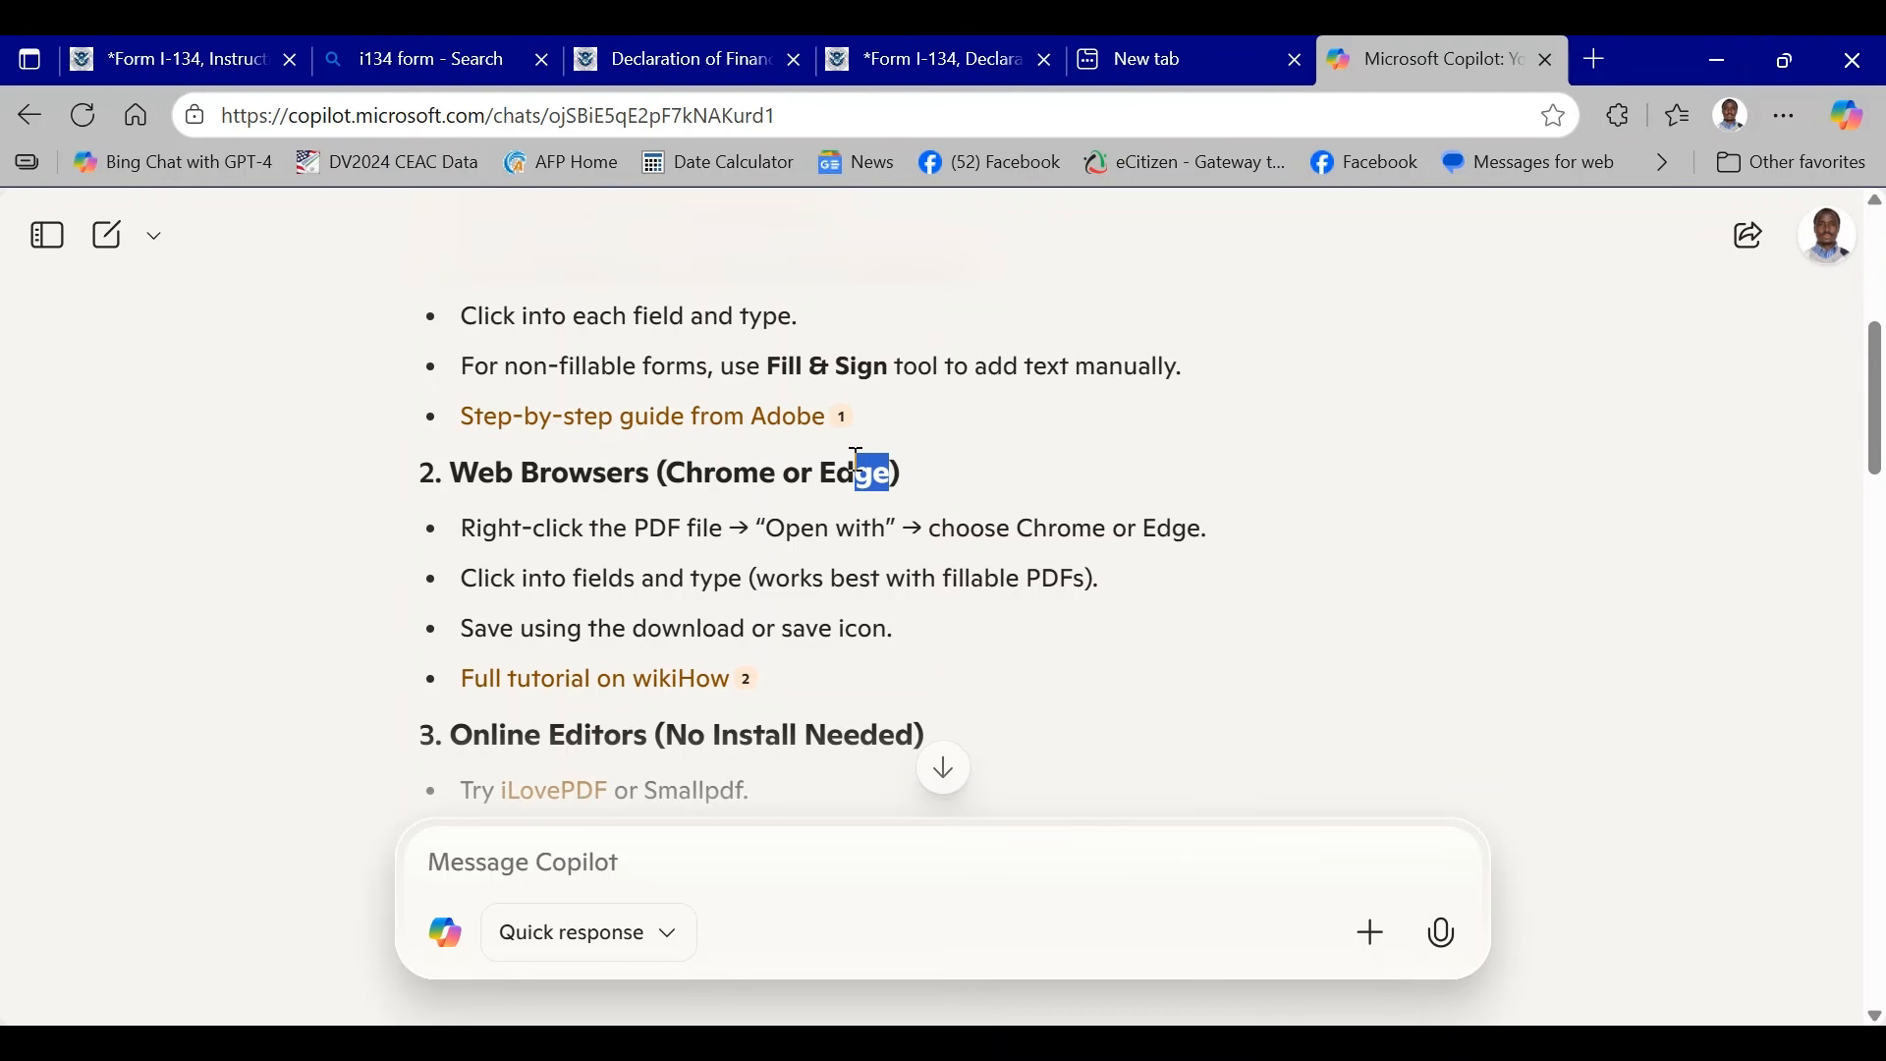
- Switch back to the I-134 form and clear the sample text from the family name field in Part 2
left_click(946, 57)
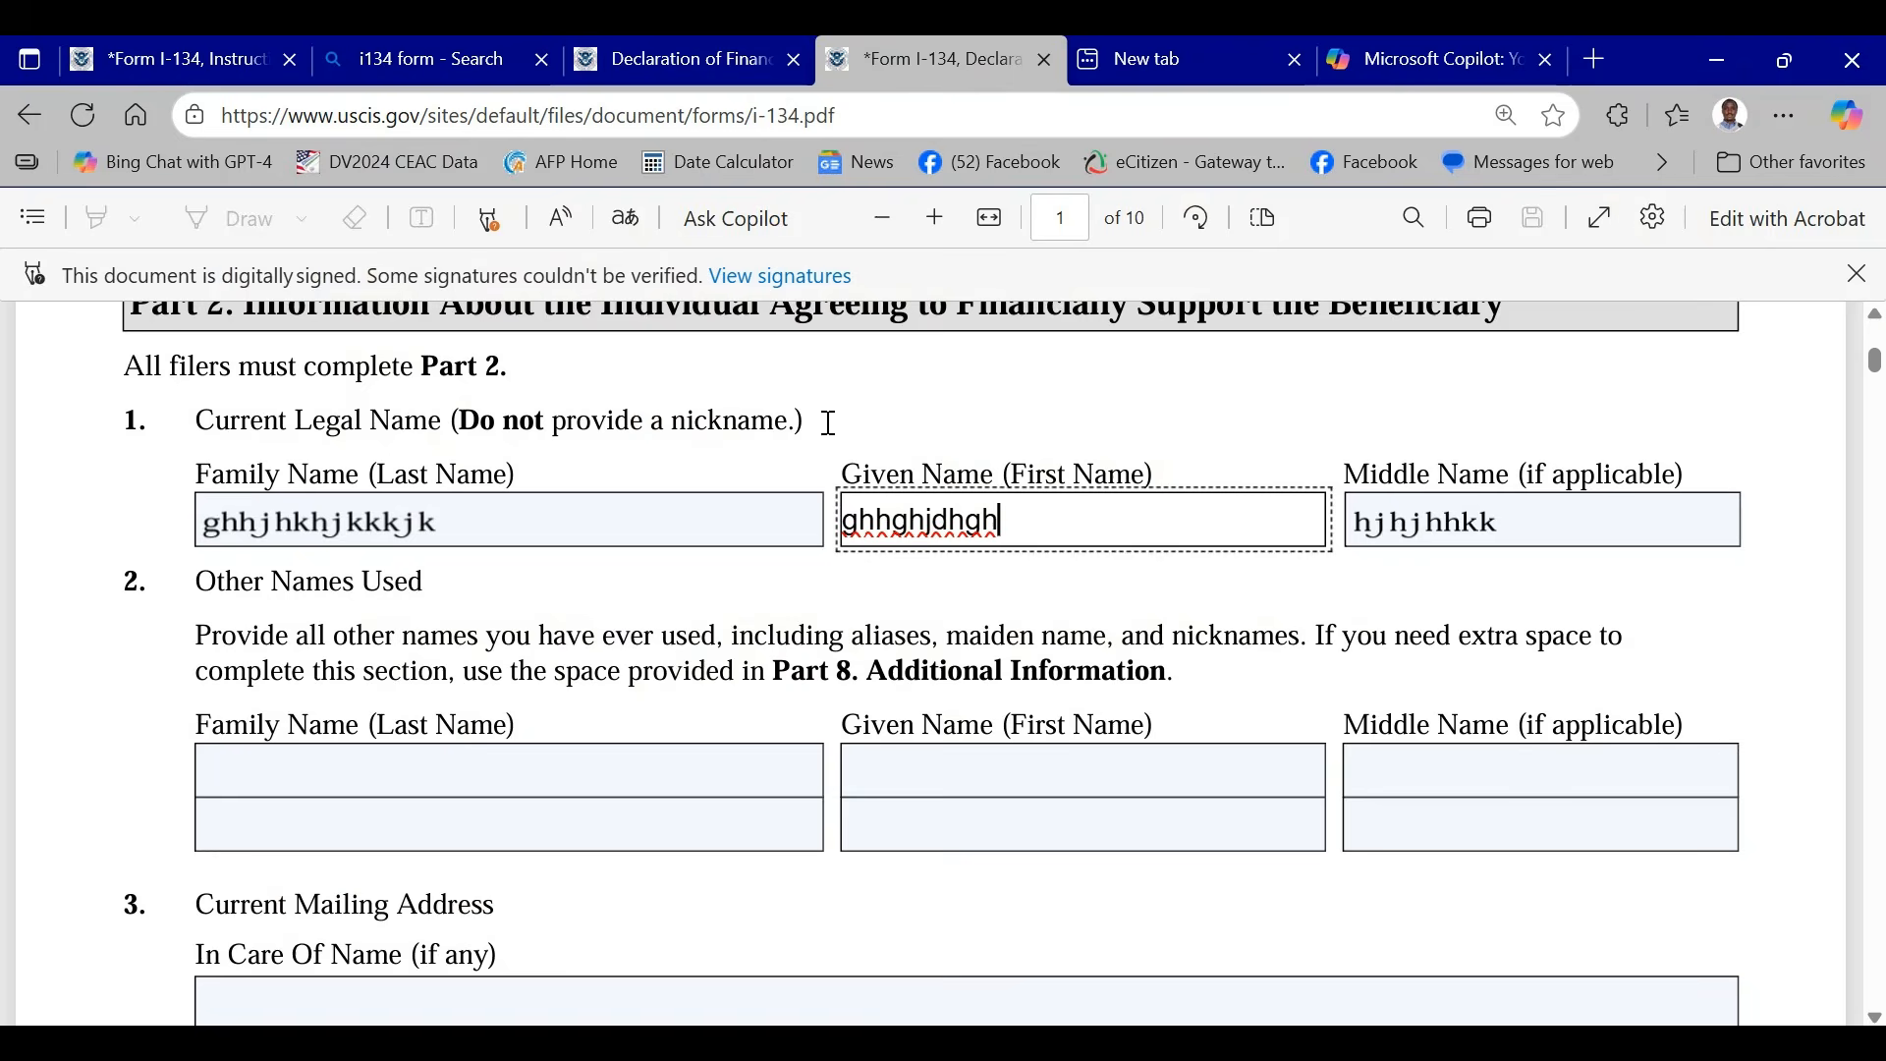
scroll(733, 506, "up", 4)
scroll(629, 551, "down", 5)
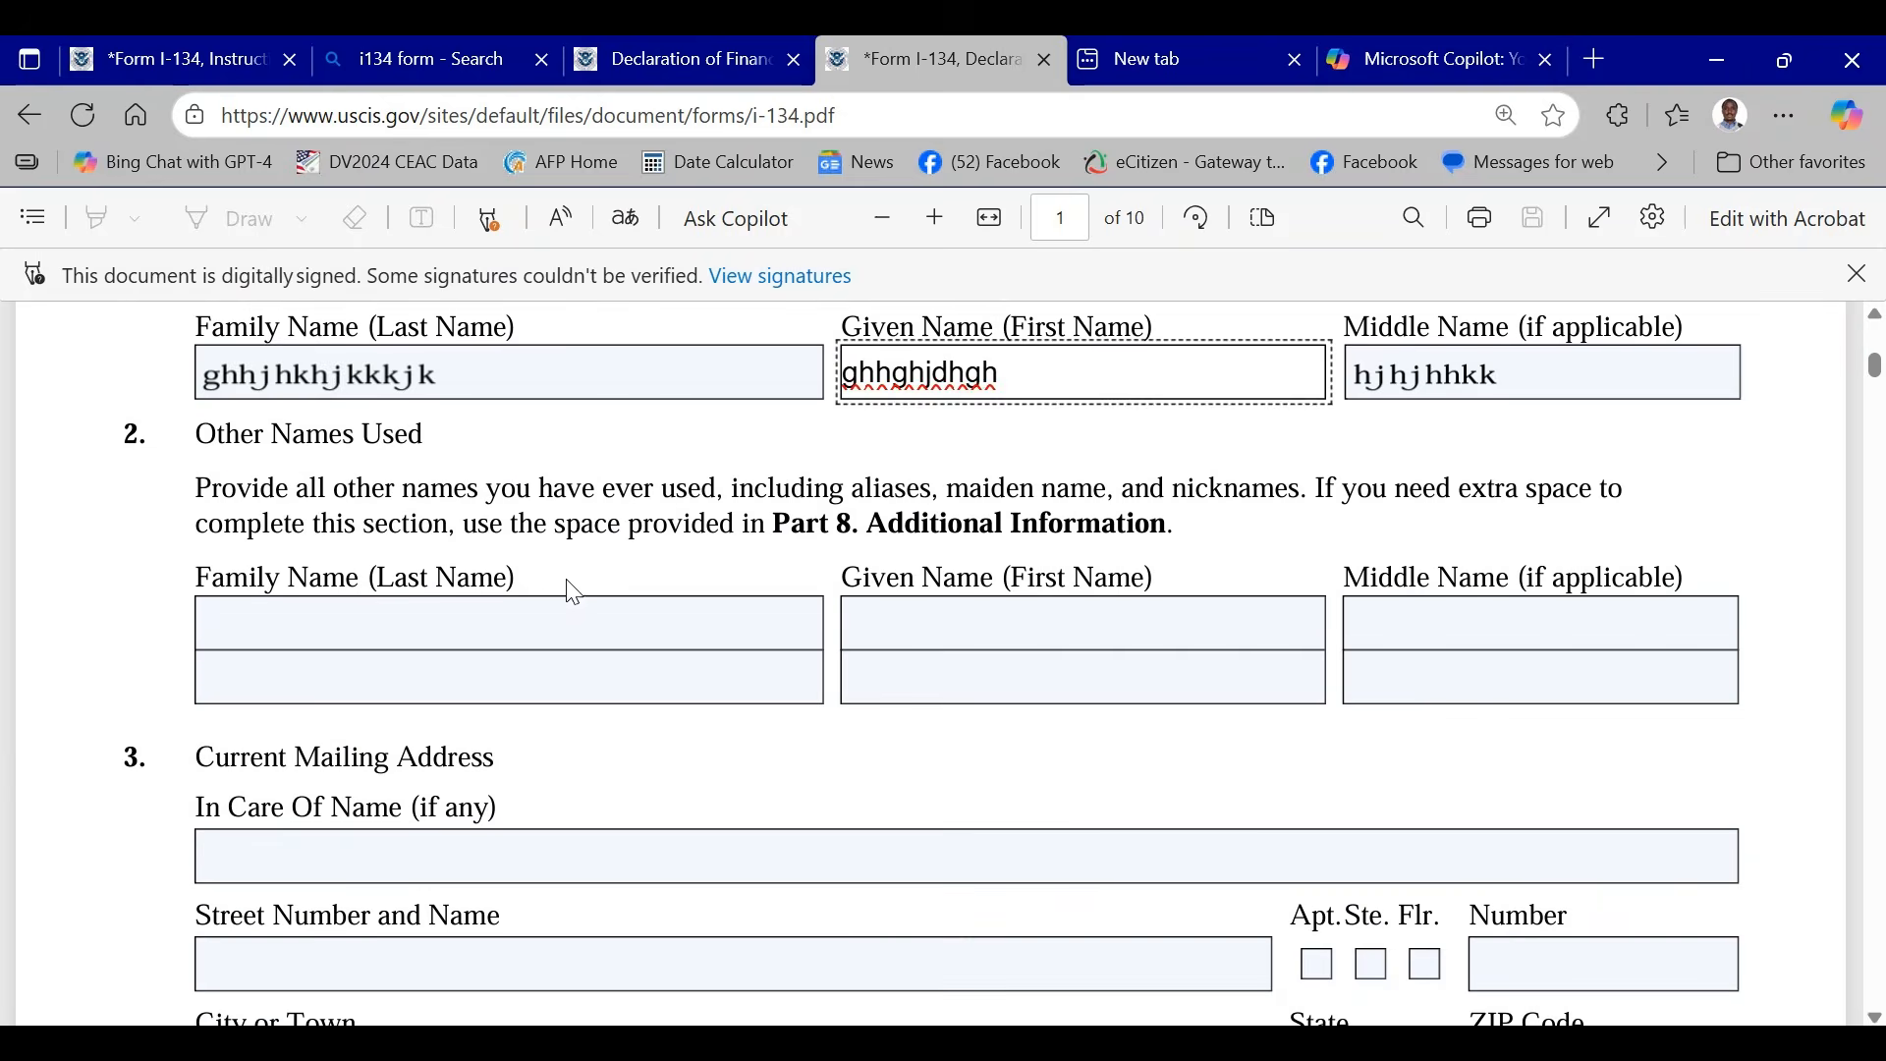
left_click(512, 374)
key("BackSpace")
key("BackSpace")
key("BackSpace")
key("BackSpace")
key("BackSpace")
key("BackSpace")
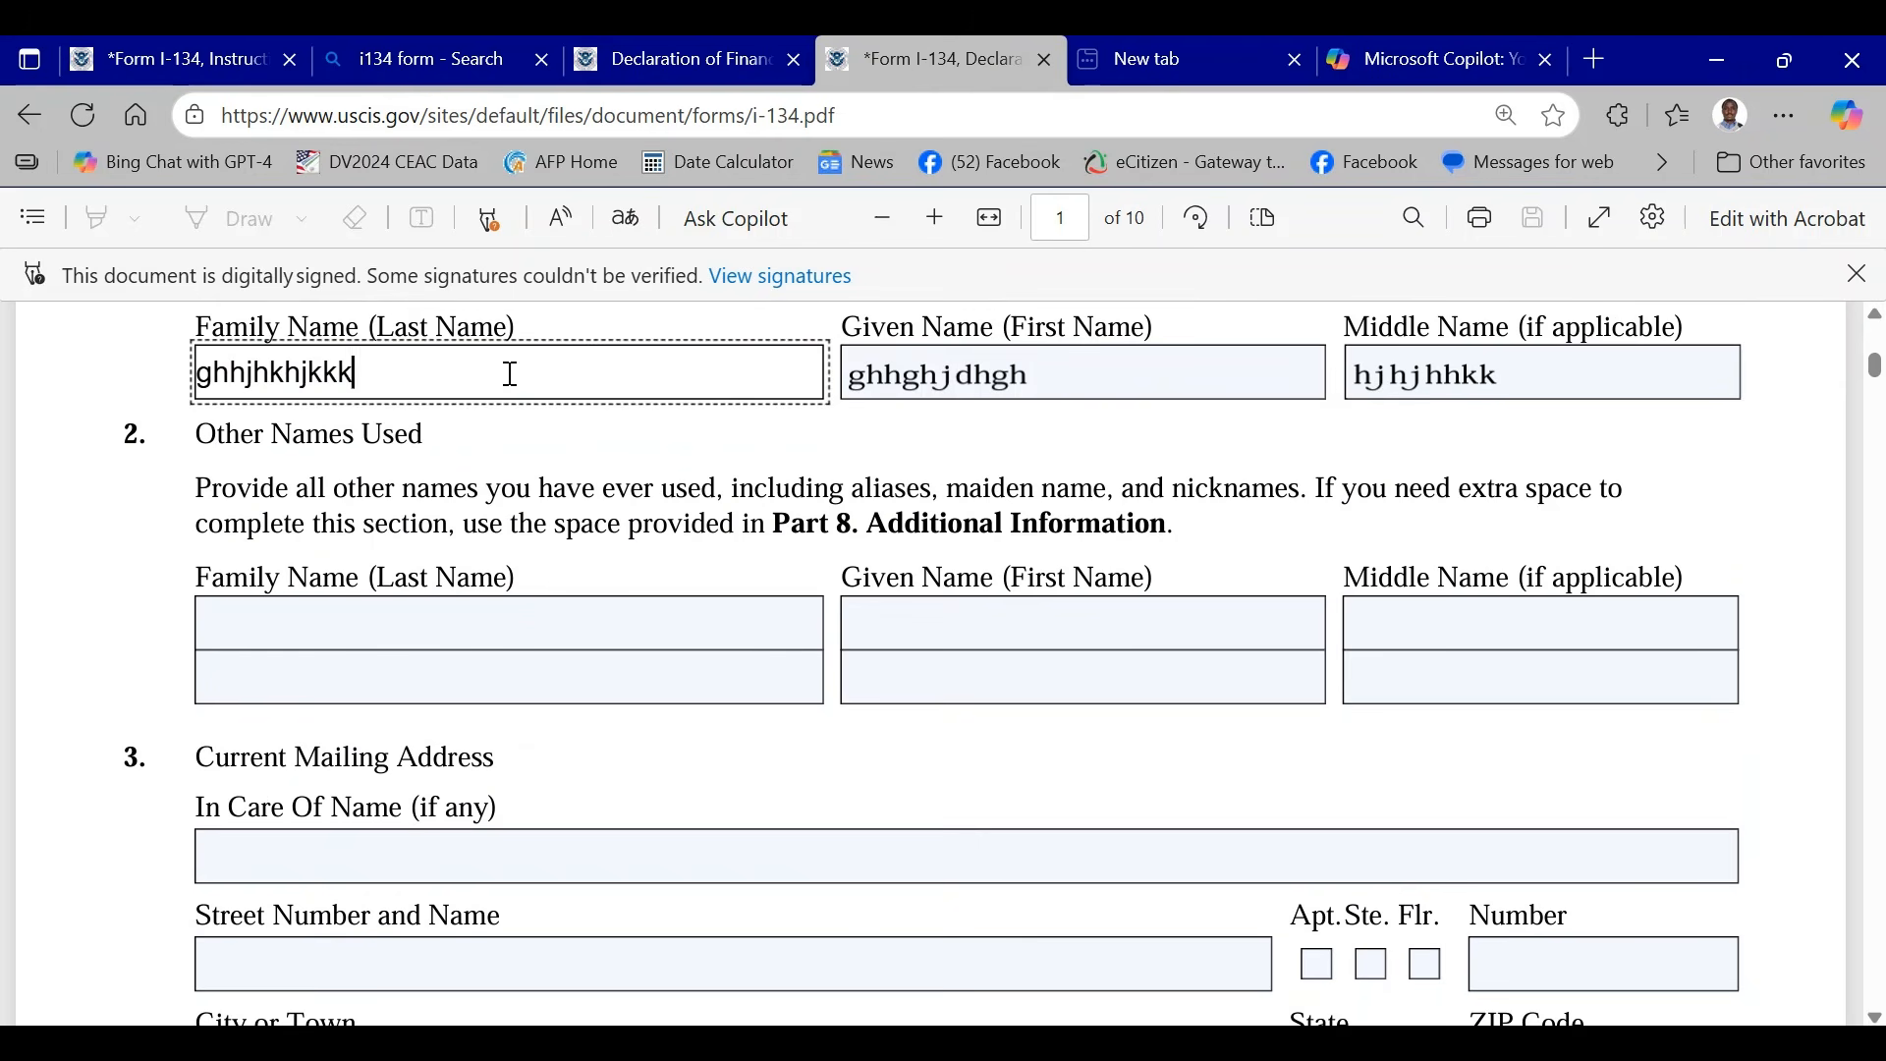
key("BackSpace")
key("BackSpace")
key("BackSpace")
key("BackSpace")
key("BackSpace")
key("BackSpace")
key("BackSpace")
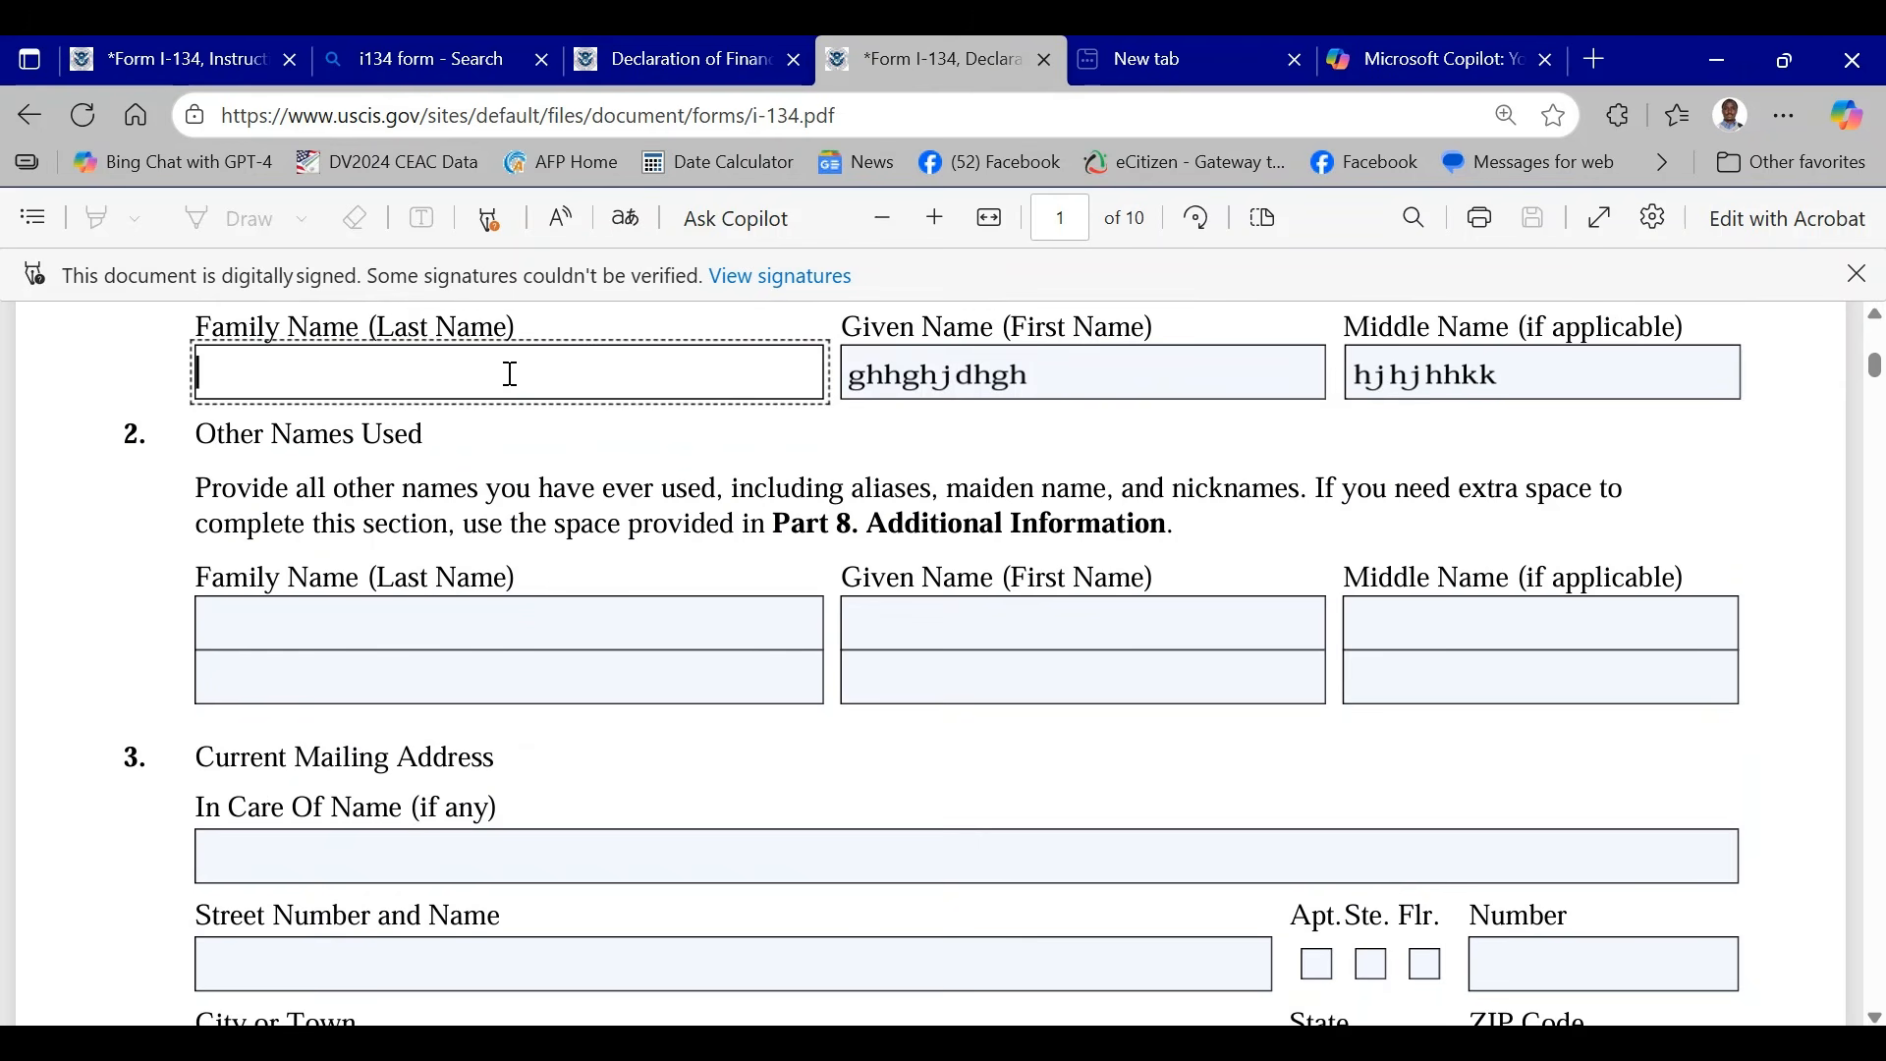
- Clear the sample text from the given name and middle name fields of the current legal name
left_click(1045, 374)
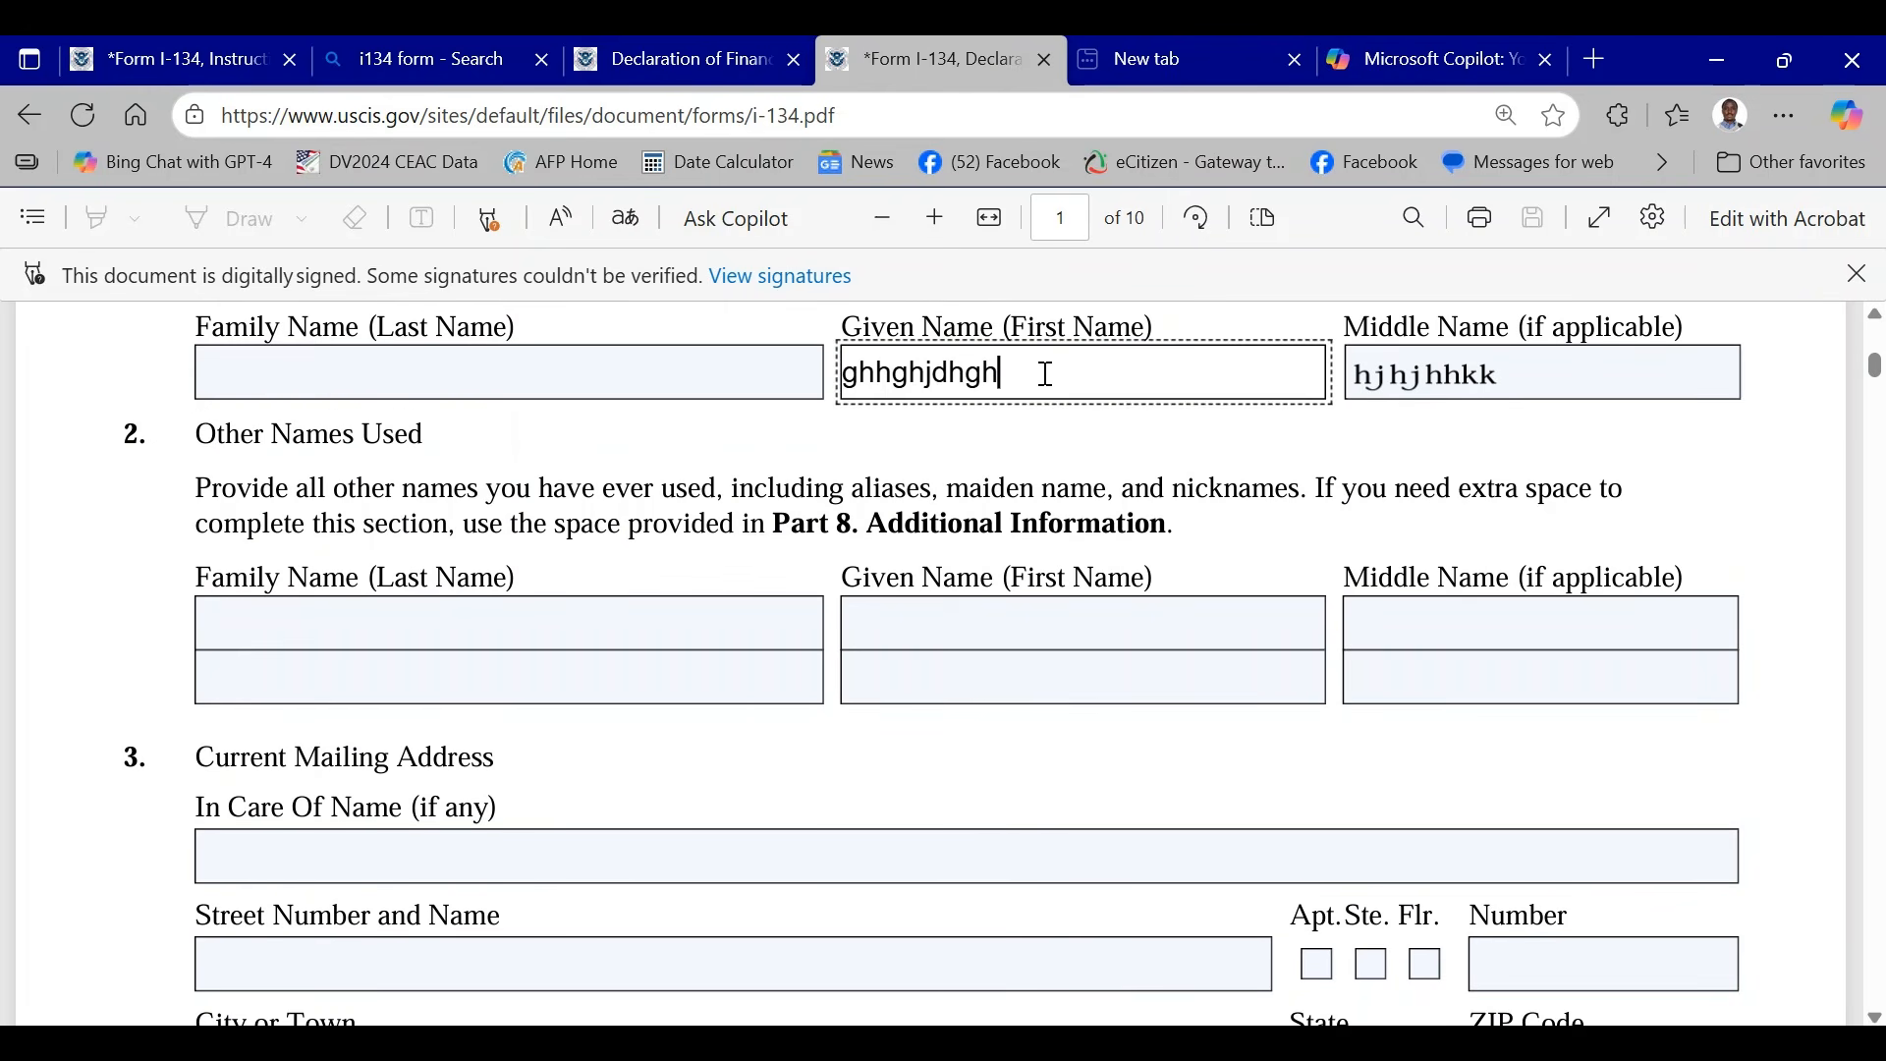
key("BackSpace")
key("BackSpace")
key("BackSpace")
key("BackSpace")
key("BackSpace")
key("BackSpace")
key("BackSpace")
key("BackSpace")
key("BackSpace")
key("BackSpace")
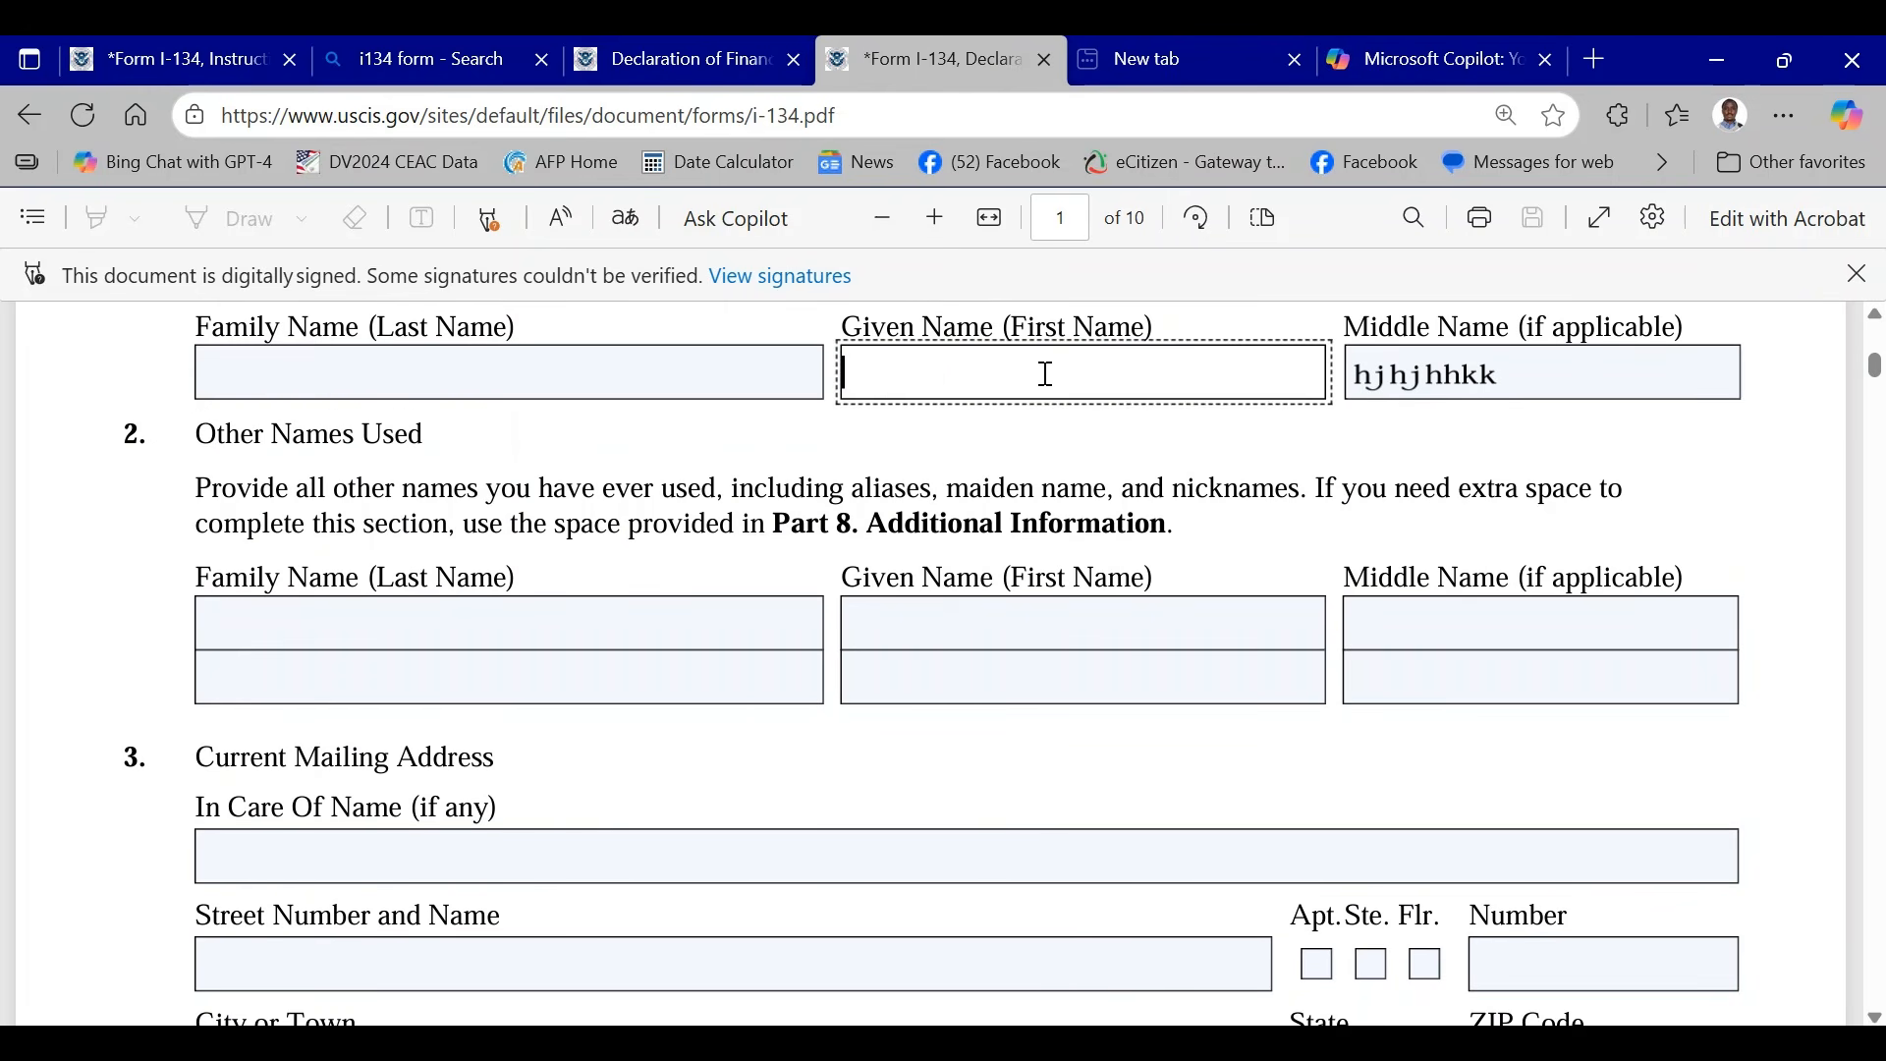
left_click(1540, 381)
key("BackSpace")
key("BackSpace")
key("BackSpace")
key("BackSpace")
key("BackSpace")
key("BackSpace")
key("BackSpace")
key("BackSpace")
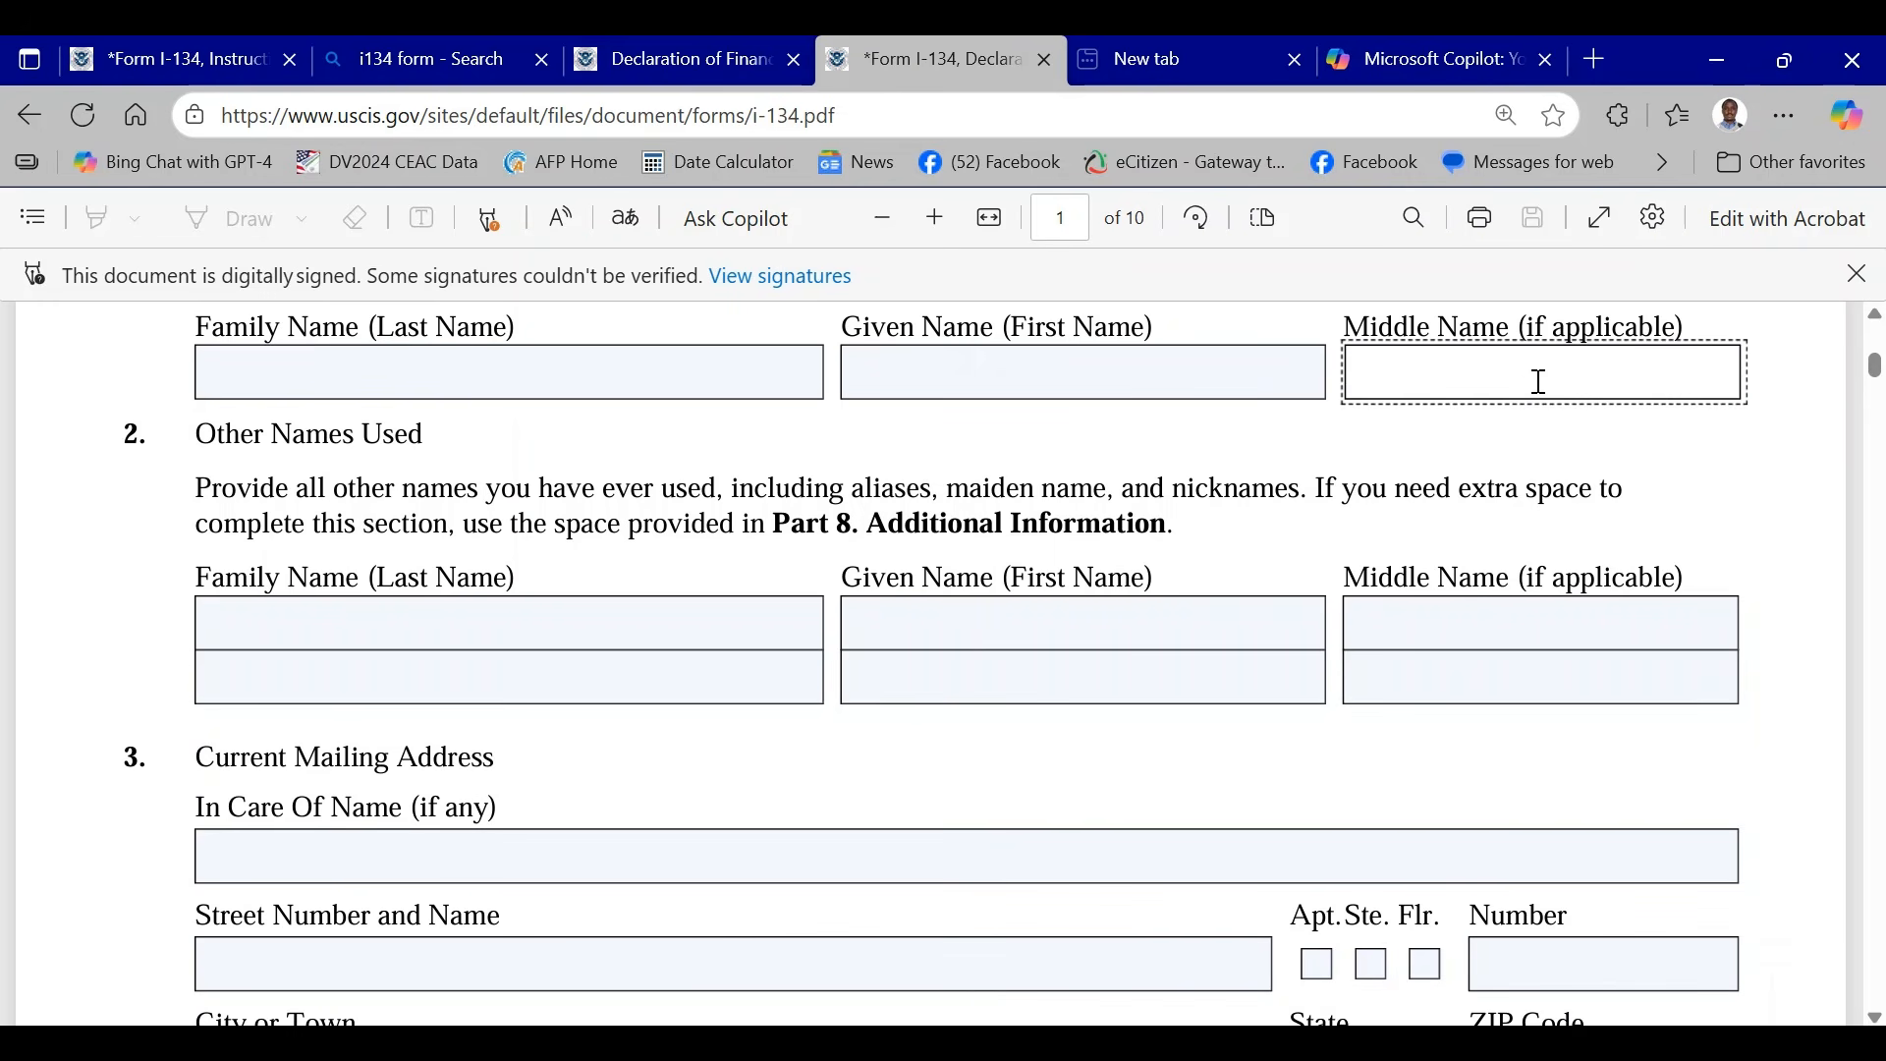
- Change the Part 1 filing basis to another individual who is the beneficiary, unchecking myself as the beneficiary
scroll(1091, 442, "up", 5)
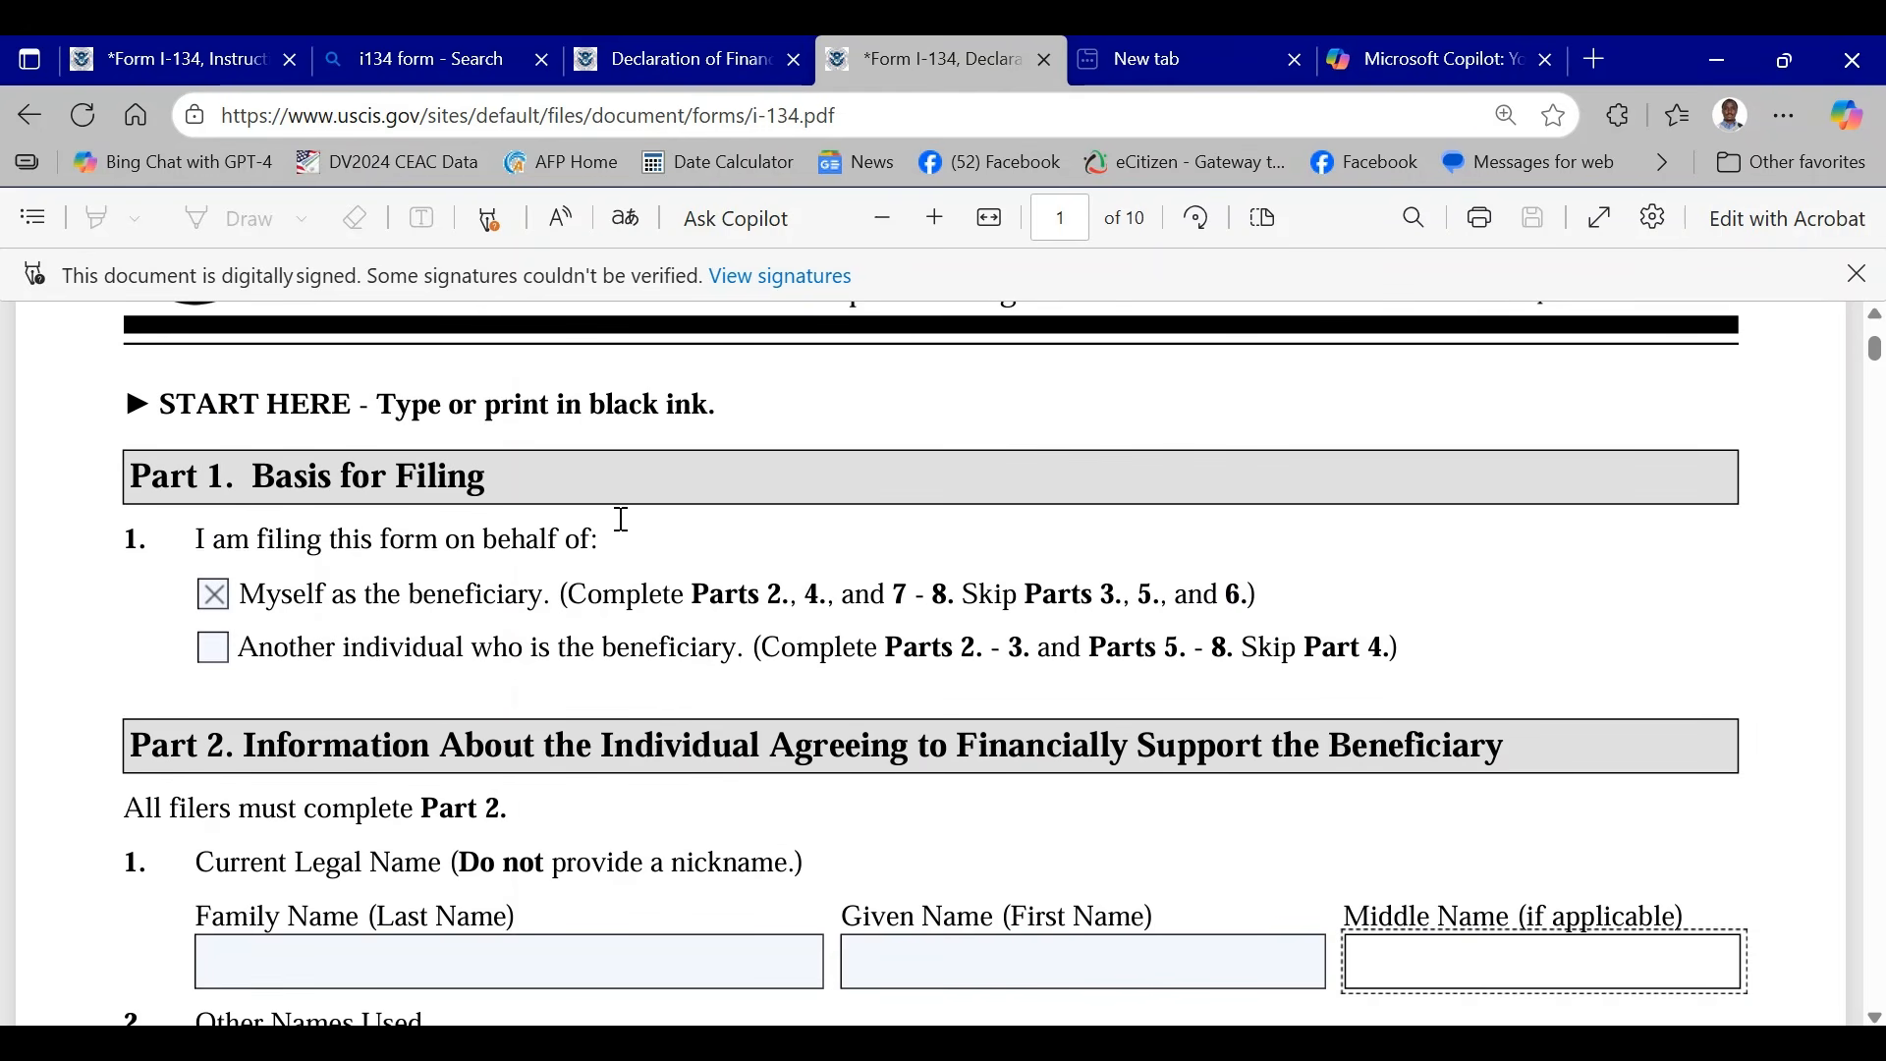
scroll(623, 519, "up", 2)
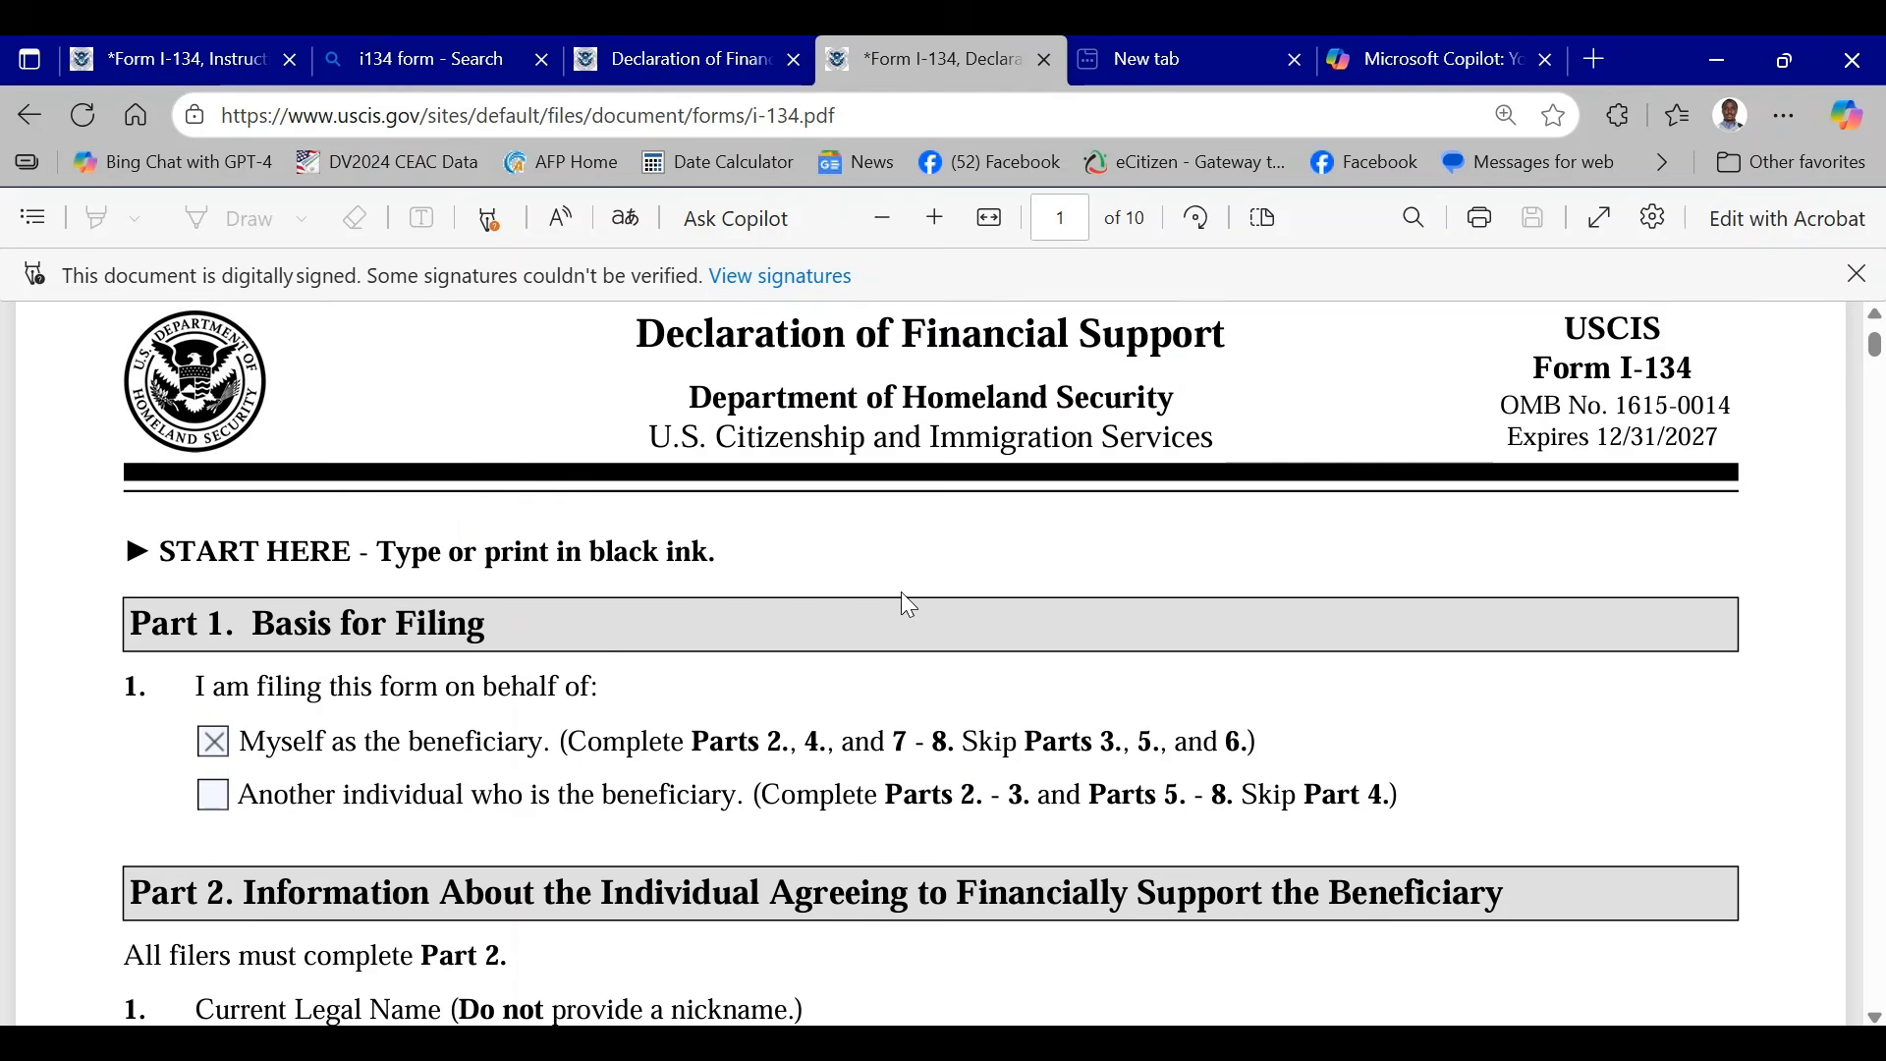
scroll(908, 603, "down", 2)
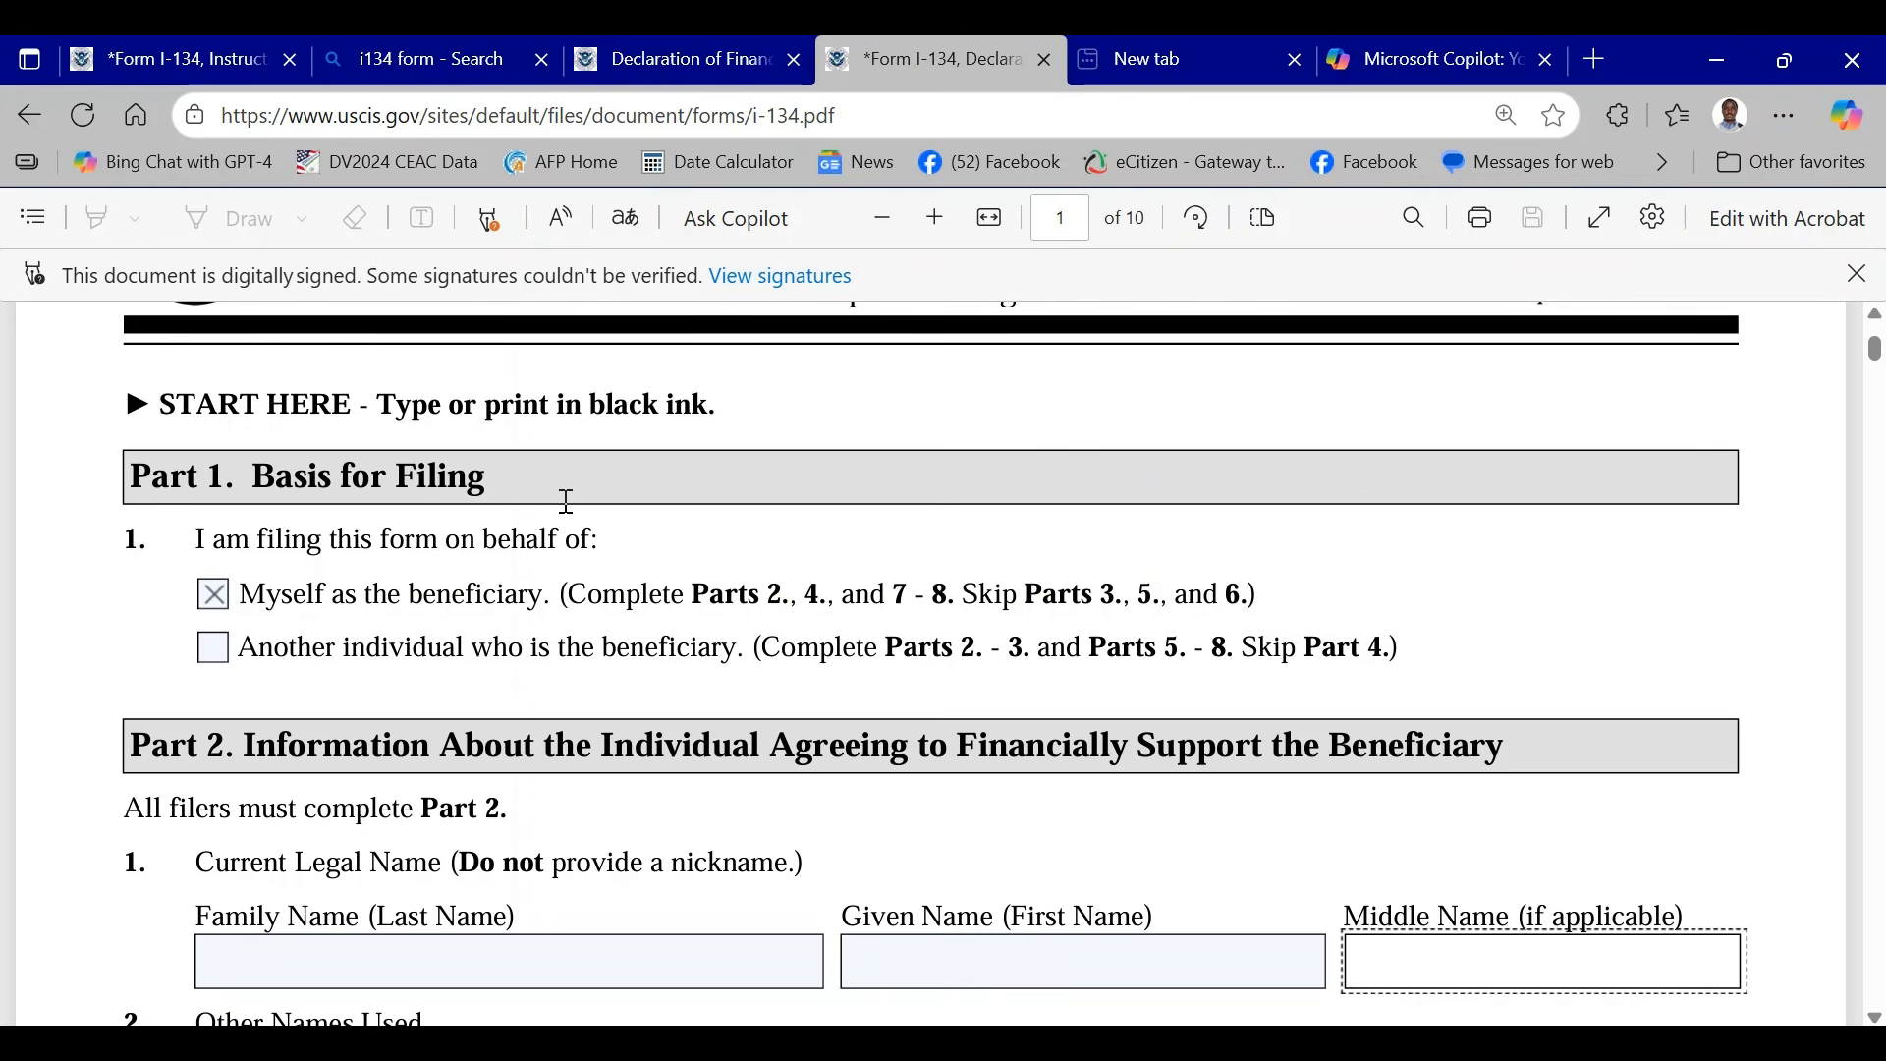
scroll(580, 535, "down", 2)
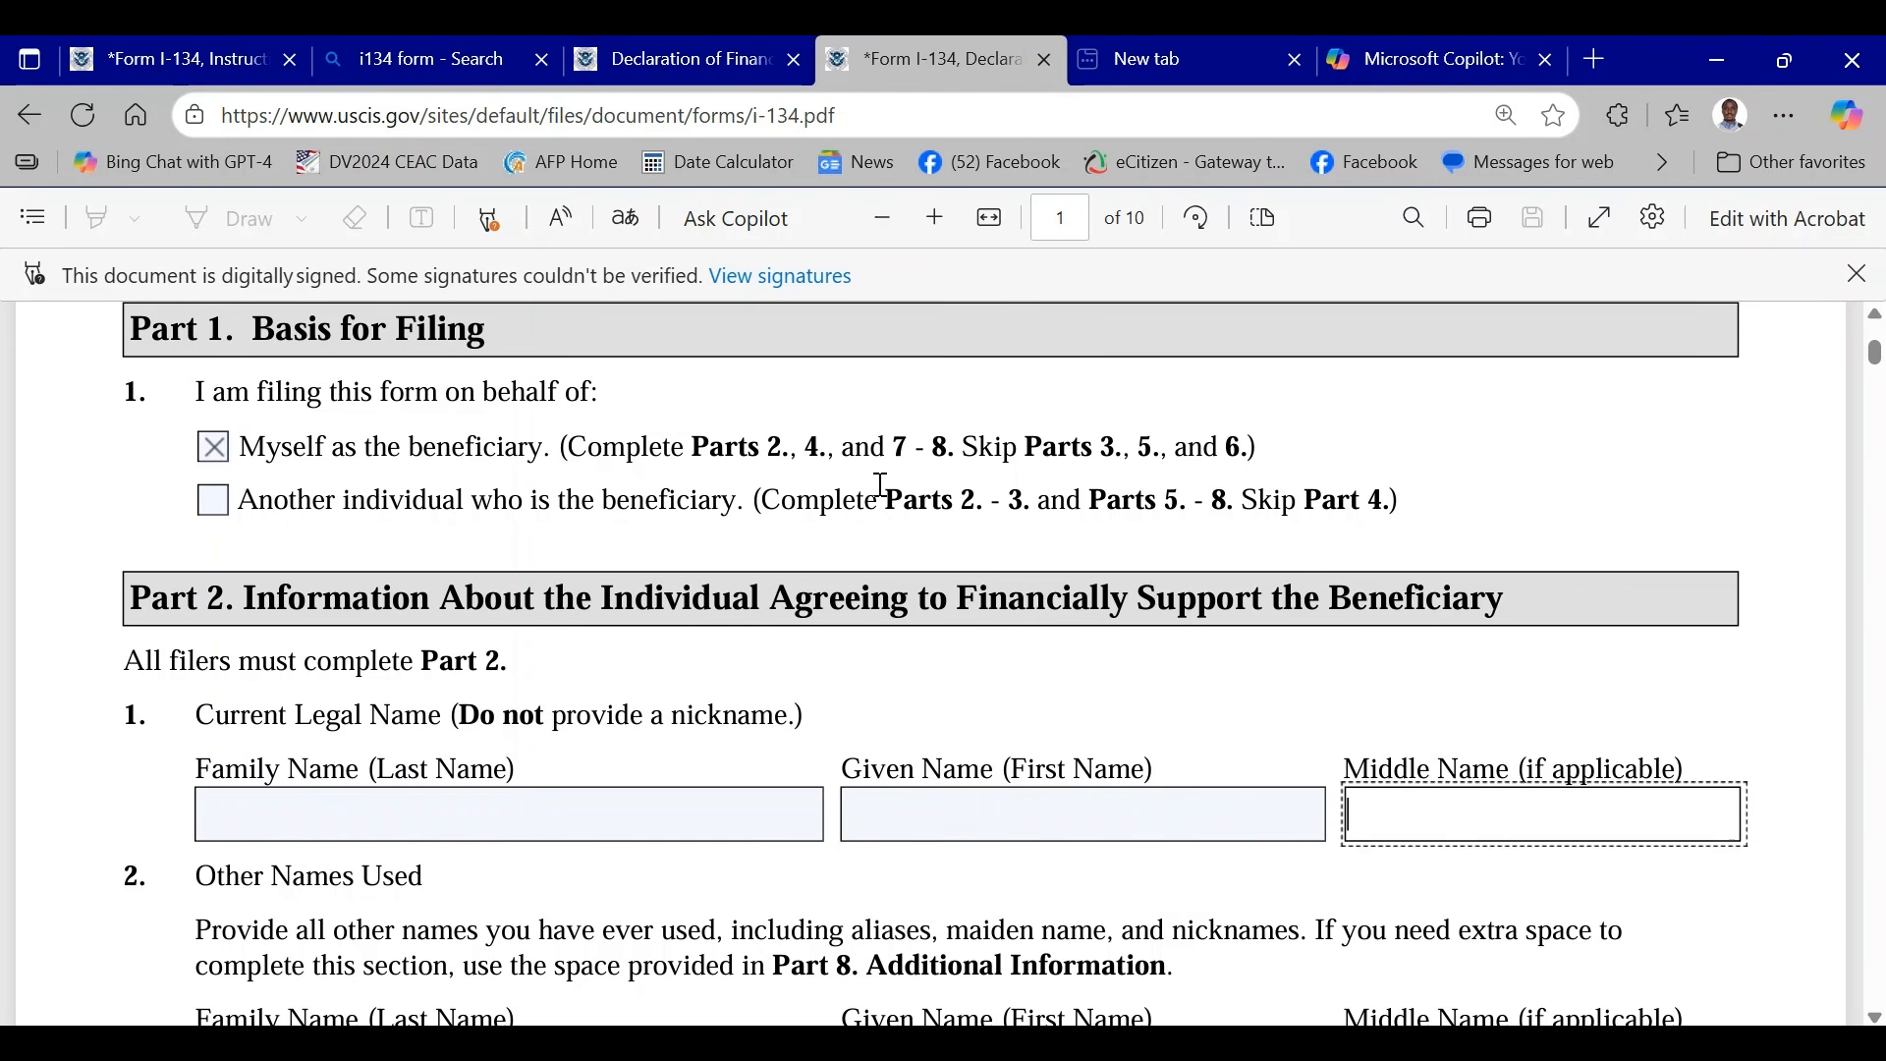
left_click(213, 503)
left_click(215, 453)
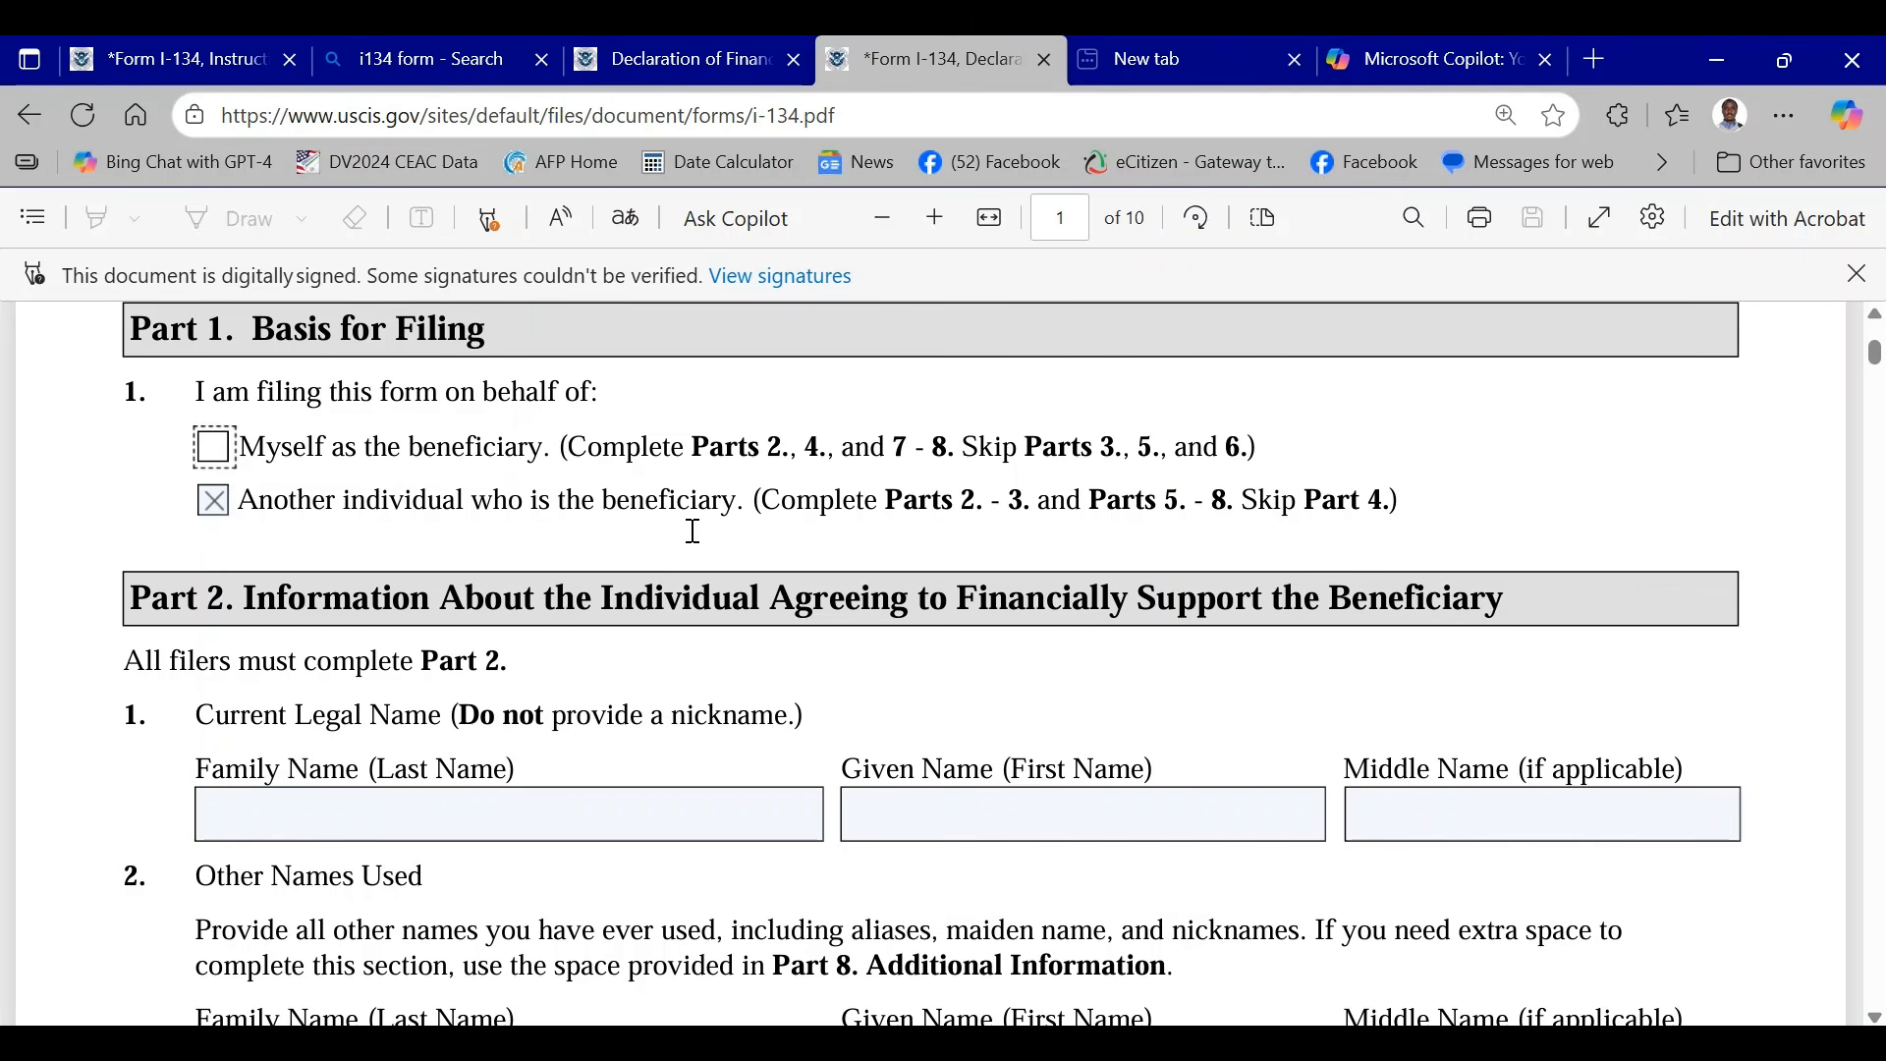
scroll(703, 550, "down", 3)
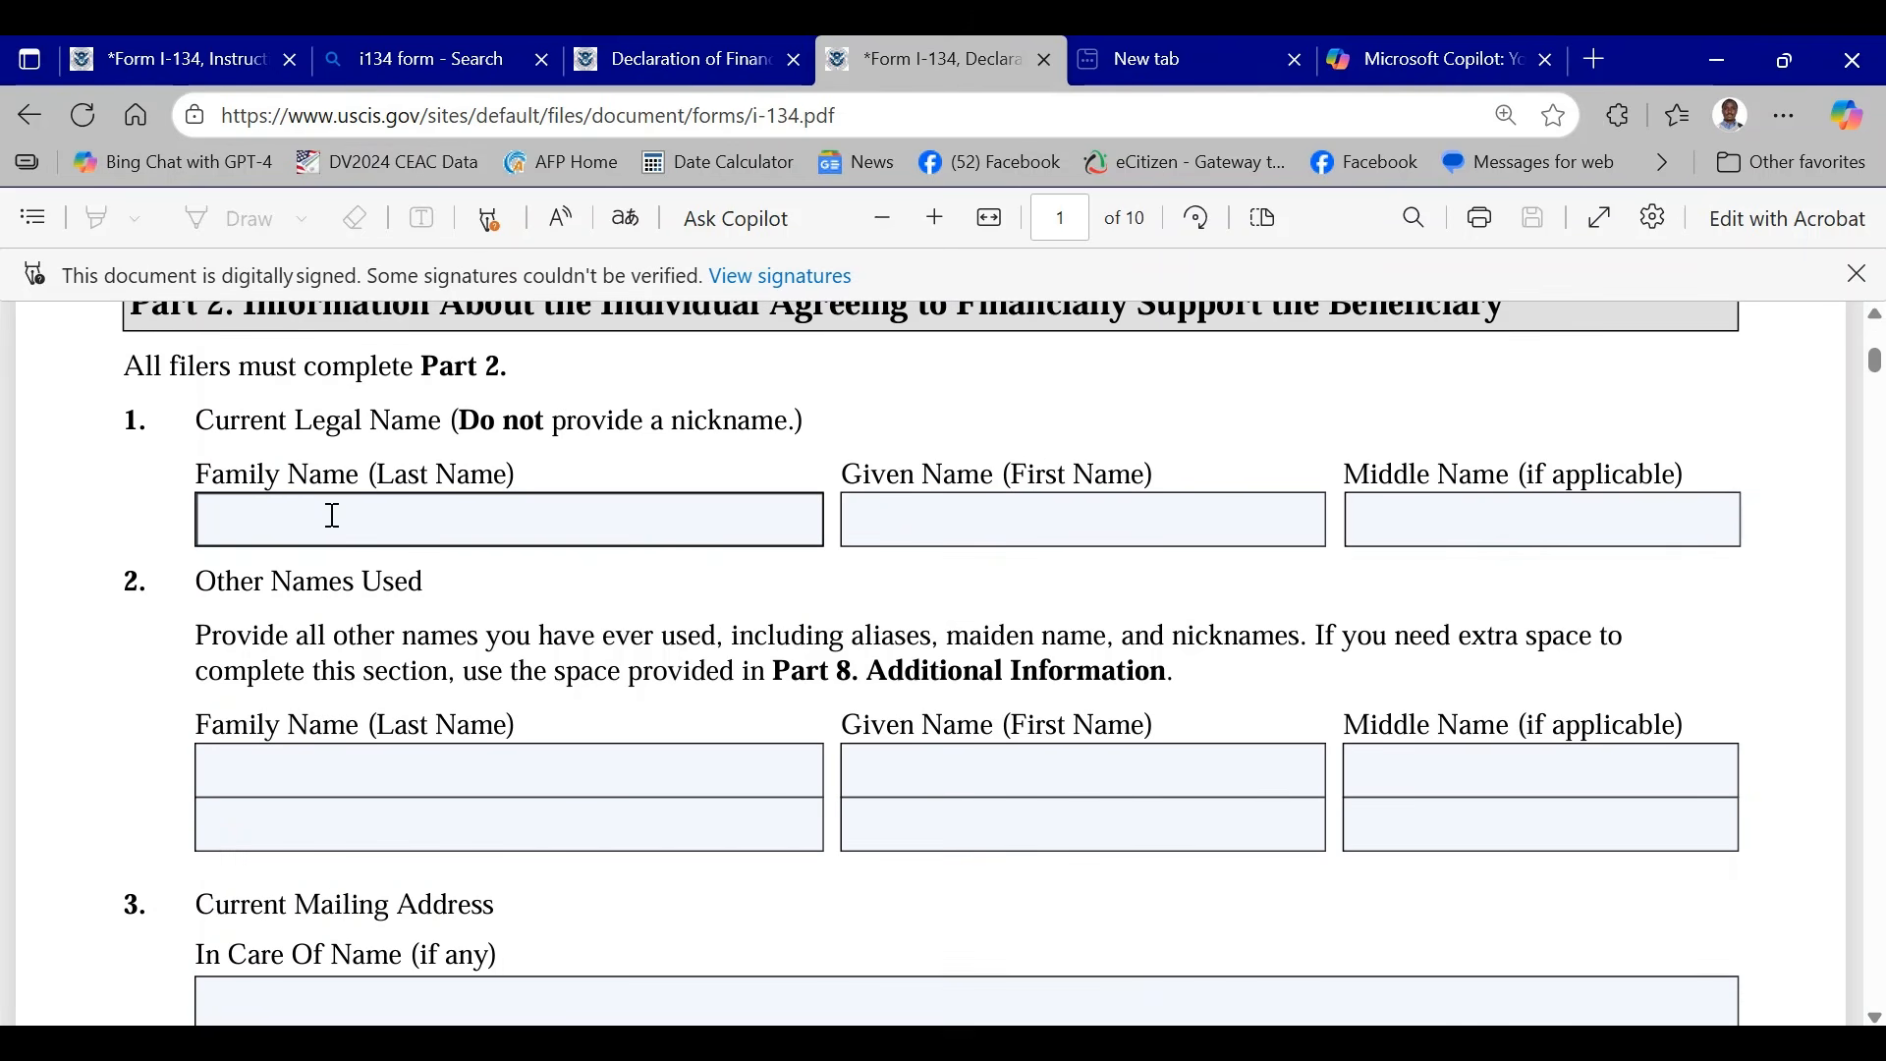
- Fill in the current legal name in Part 2 with the sponsor's family, given and middle names
scroll(505, 514, "up", 2)
left_click(381, 666)
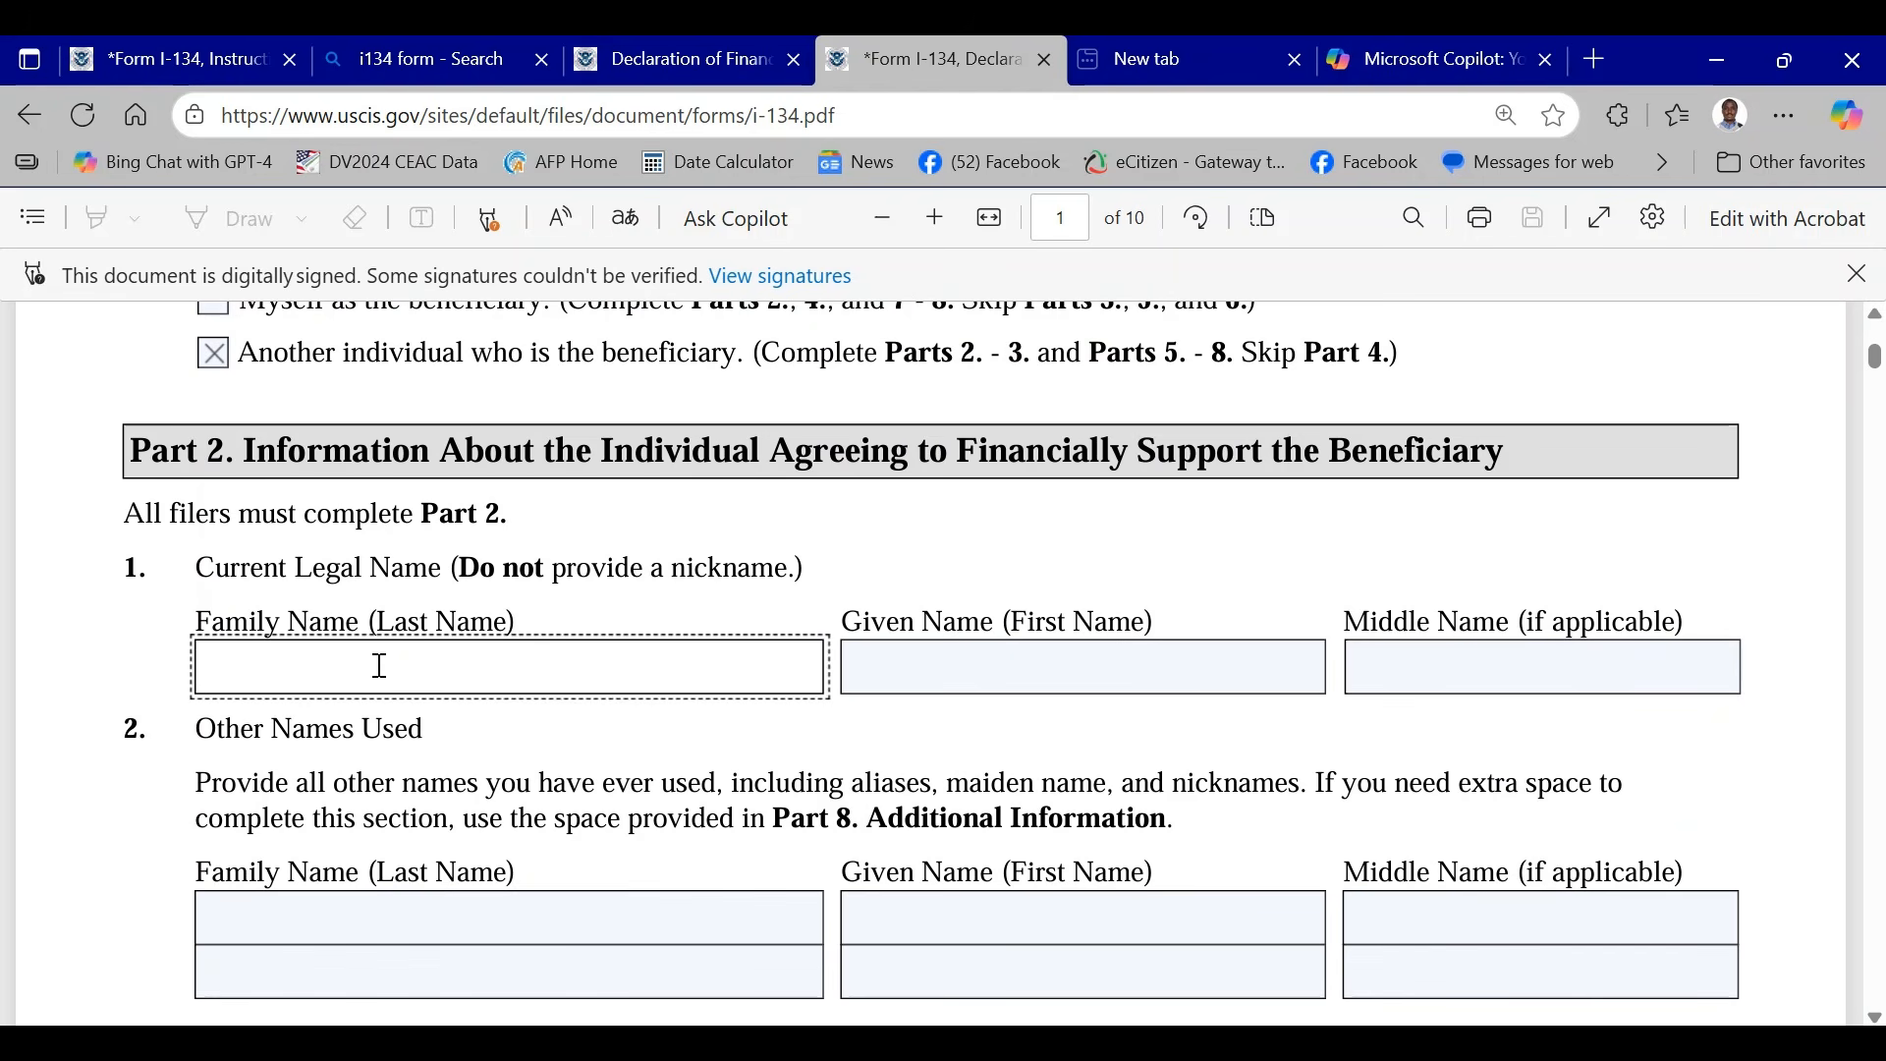
type("SMITH")
left_click(926, 667)
type("J")
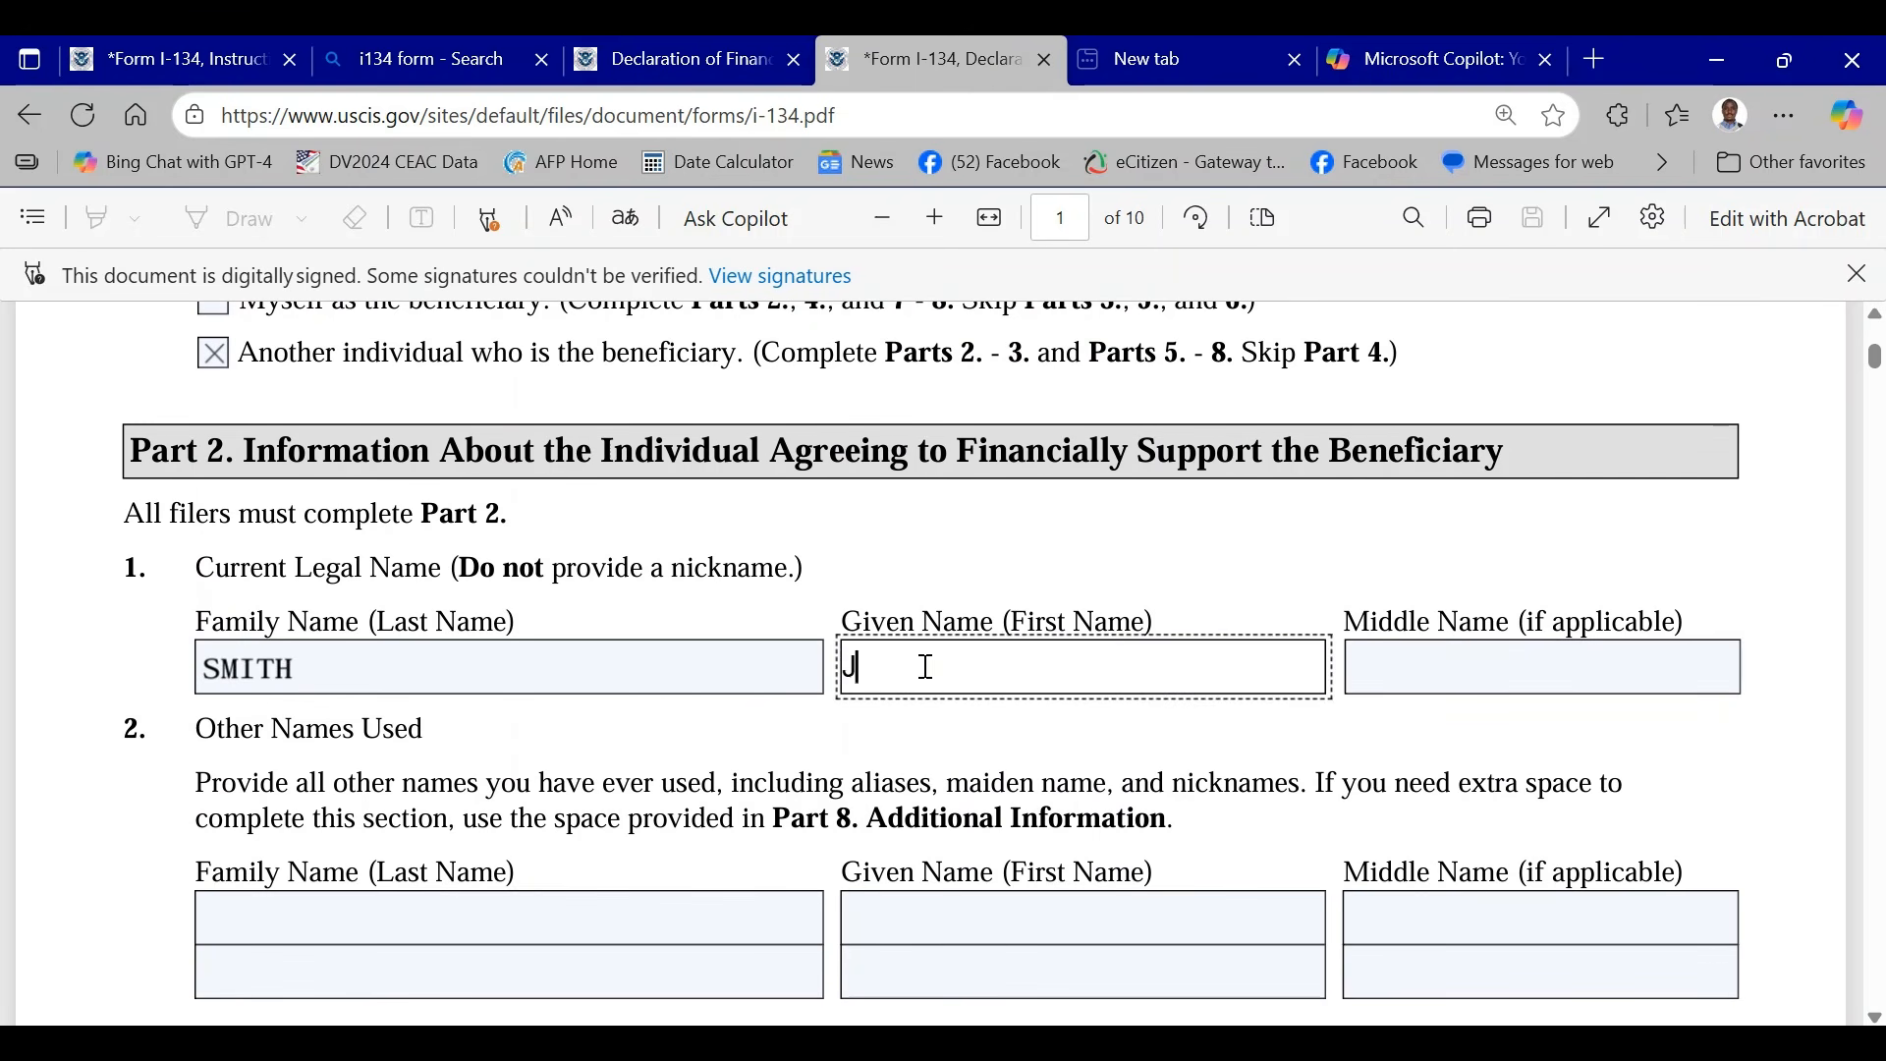
type("OHN")
left_click(1432, 672)
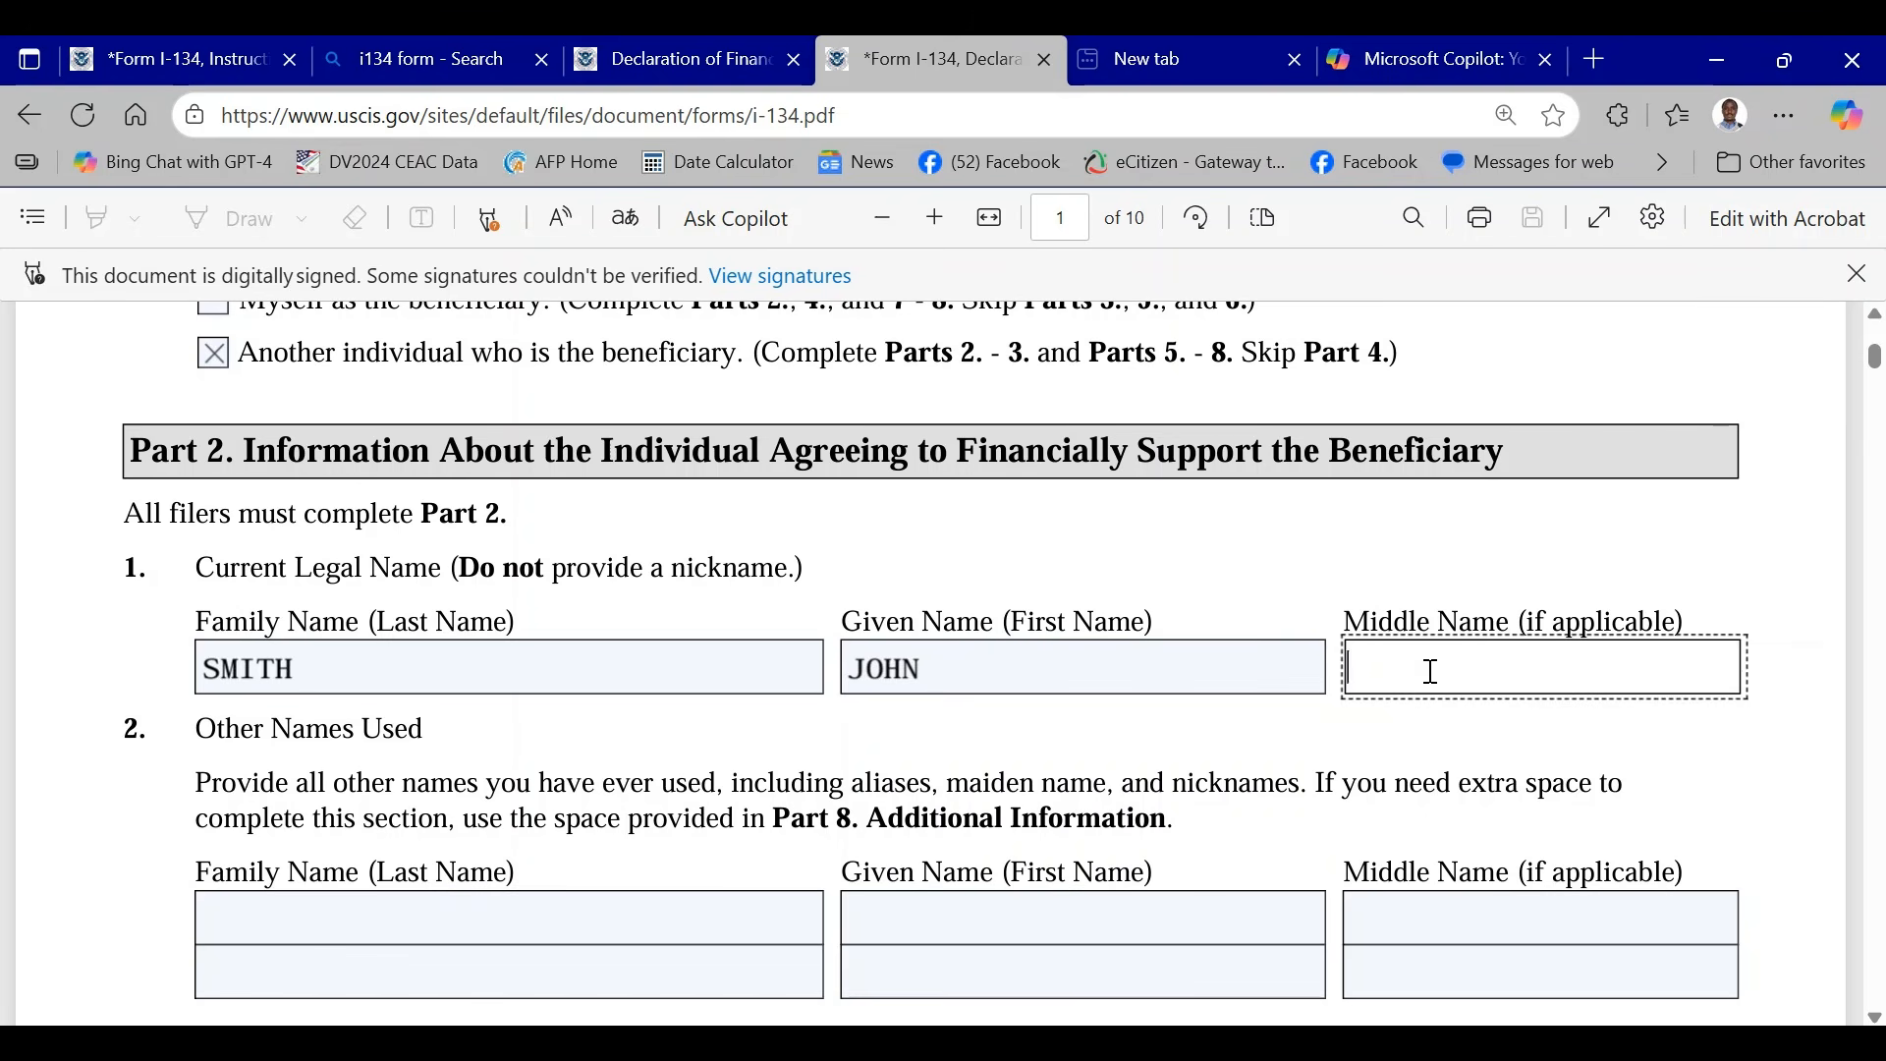
type("DAVIS")
- Enter the sponsor's full name as the In Care Of Name of the current mailing address in Item 3
scroll(1209, 665, "down", 1)
scroll(811, 471, "down", 2)
scroll(539, 496, "up", 1)
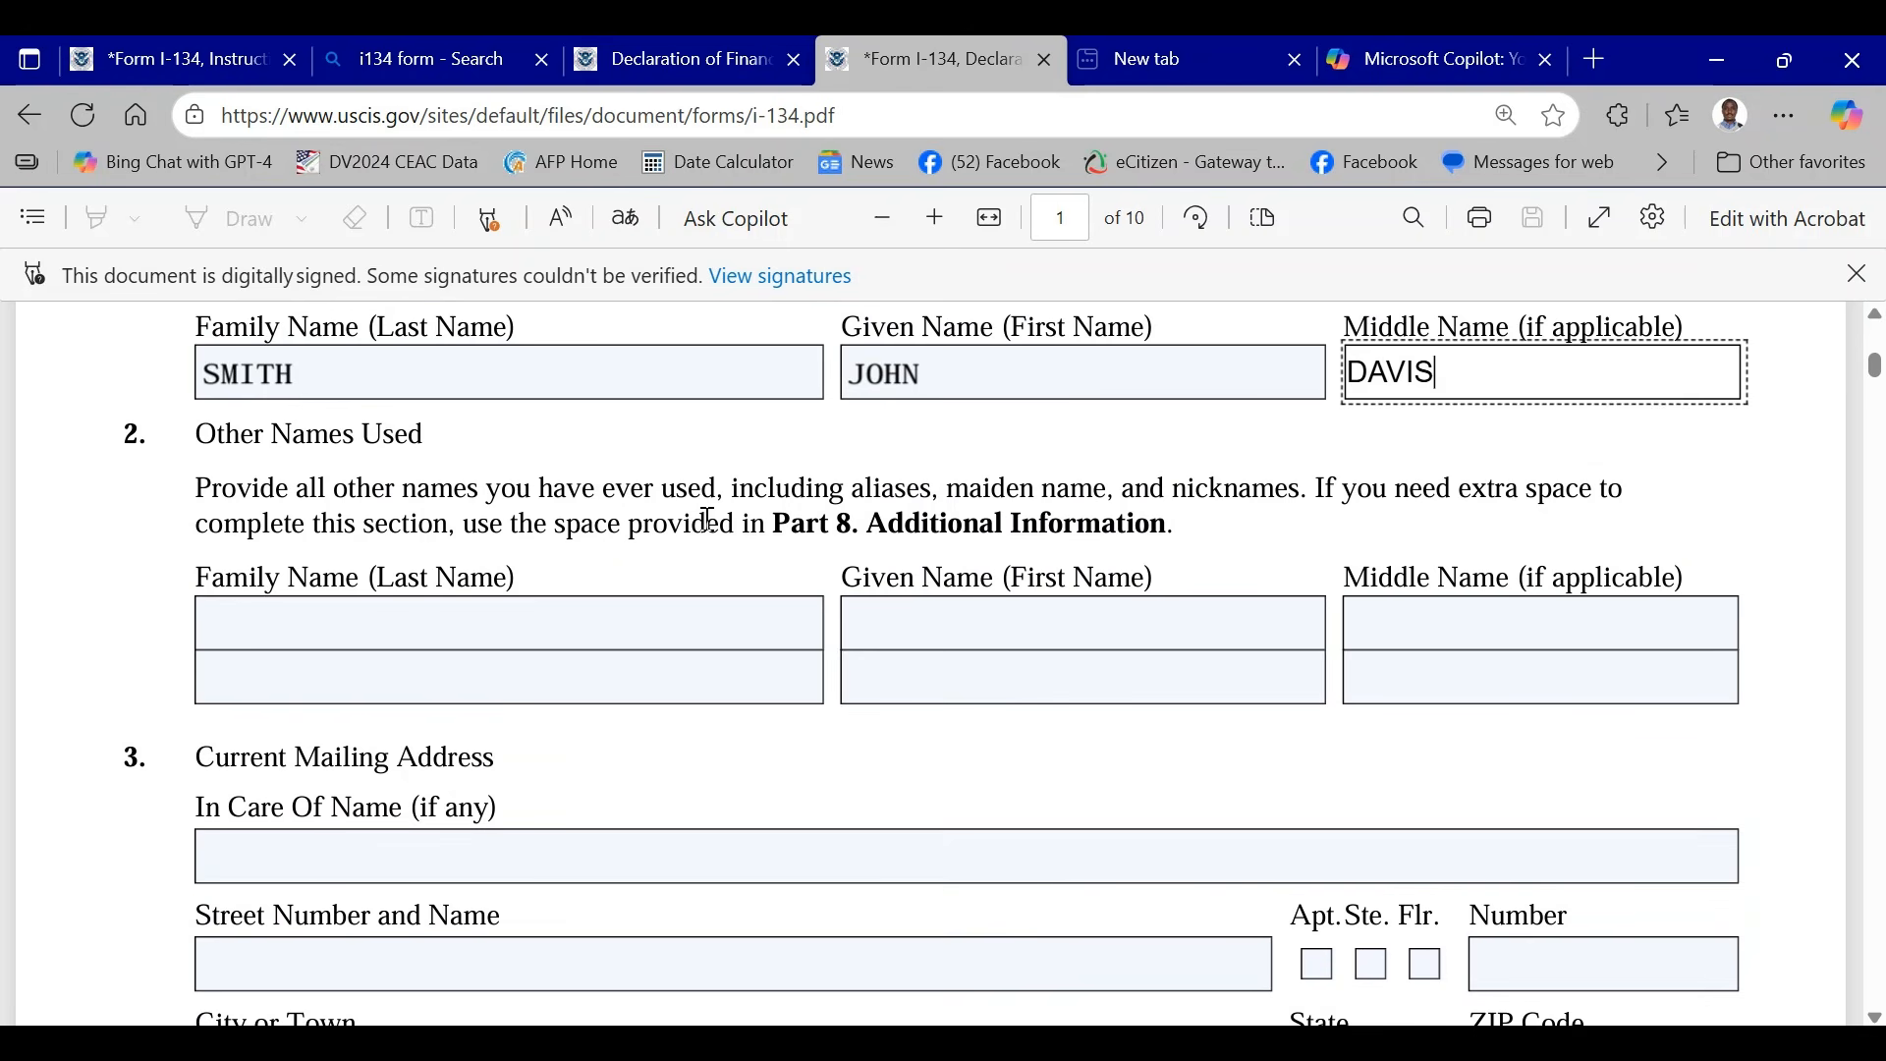
scroll(720, 514, "up", 1)
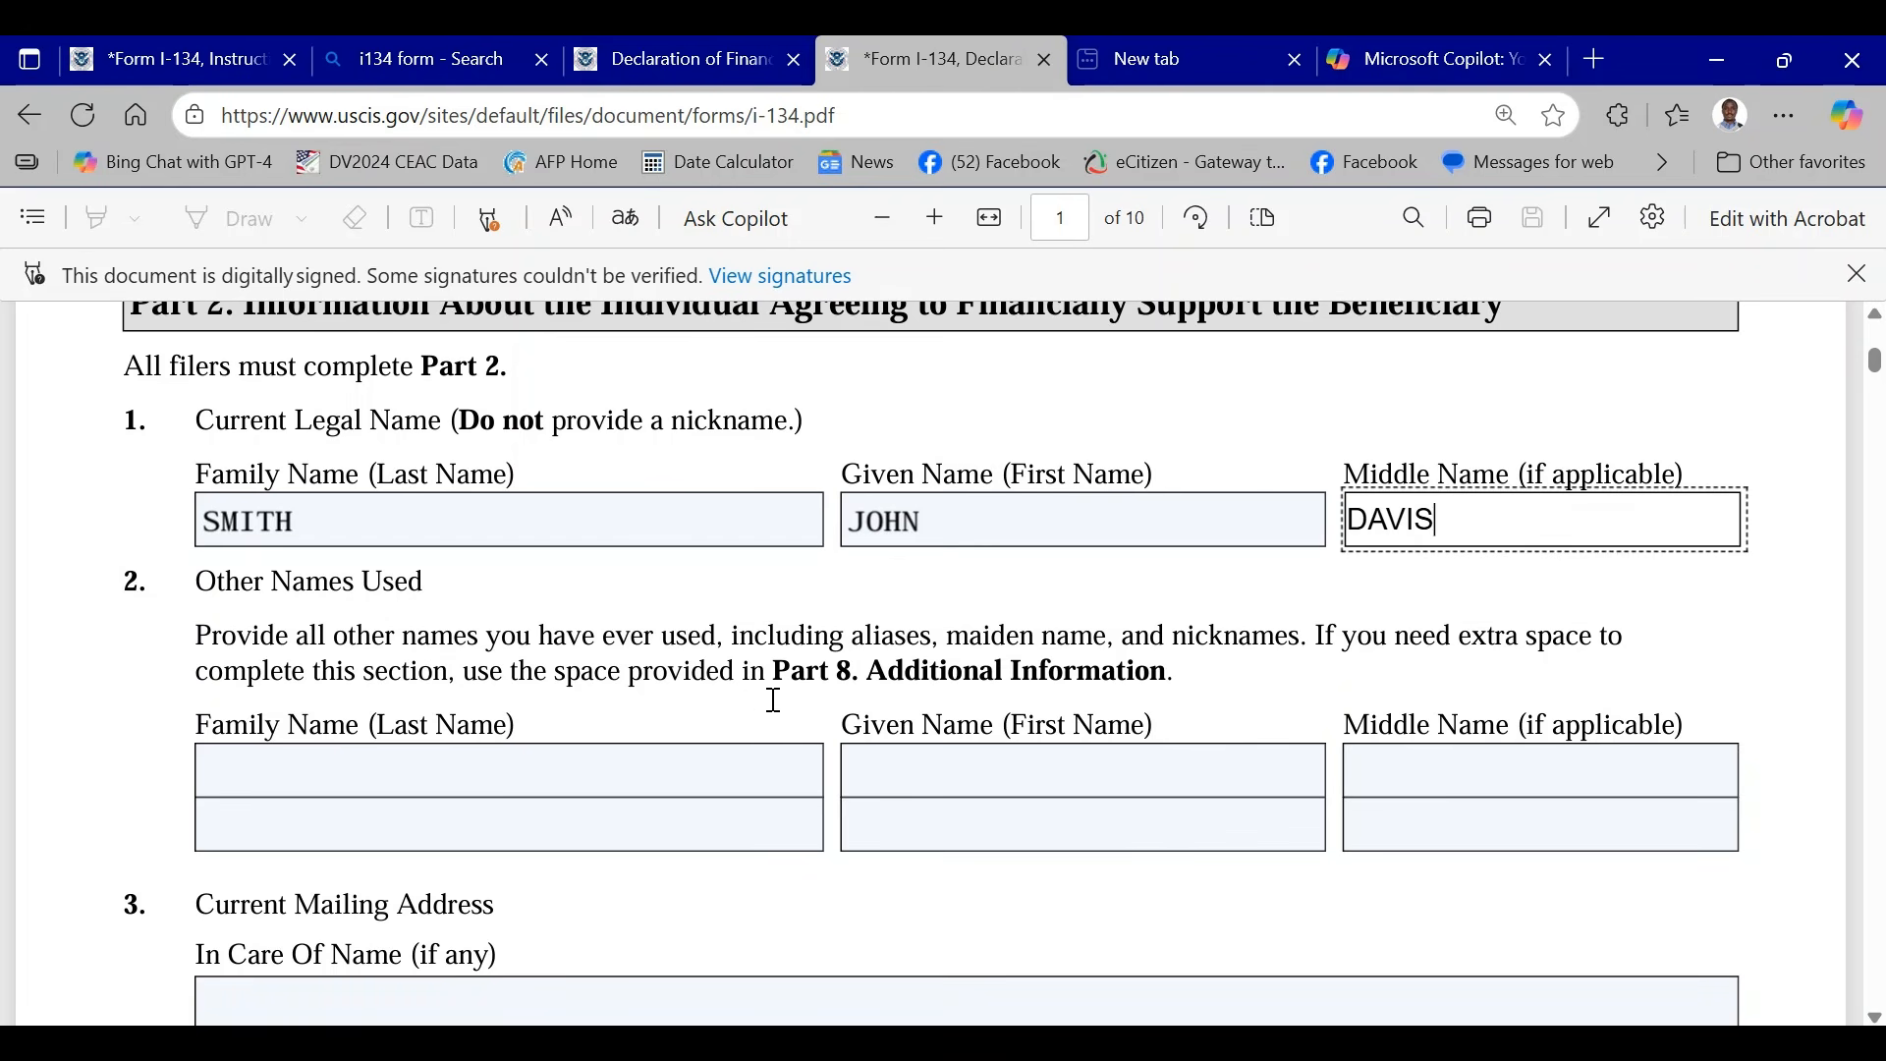
scroll(919, 688, "up", 3)
scroll(928, 688, "down", 5)
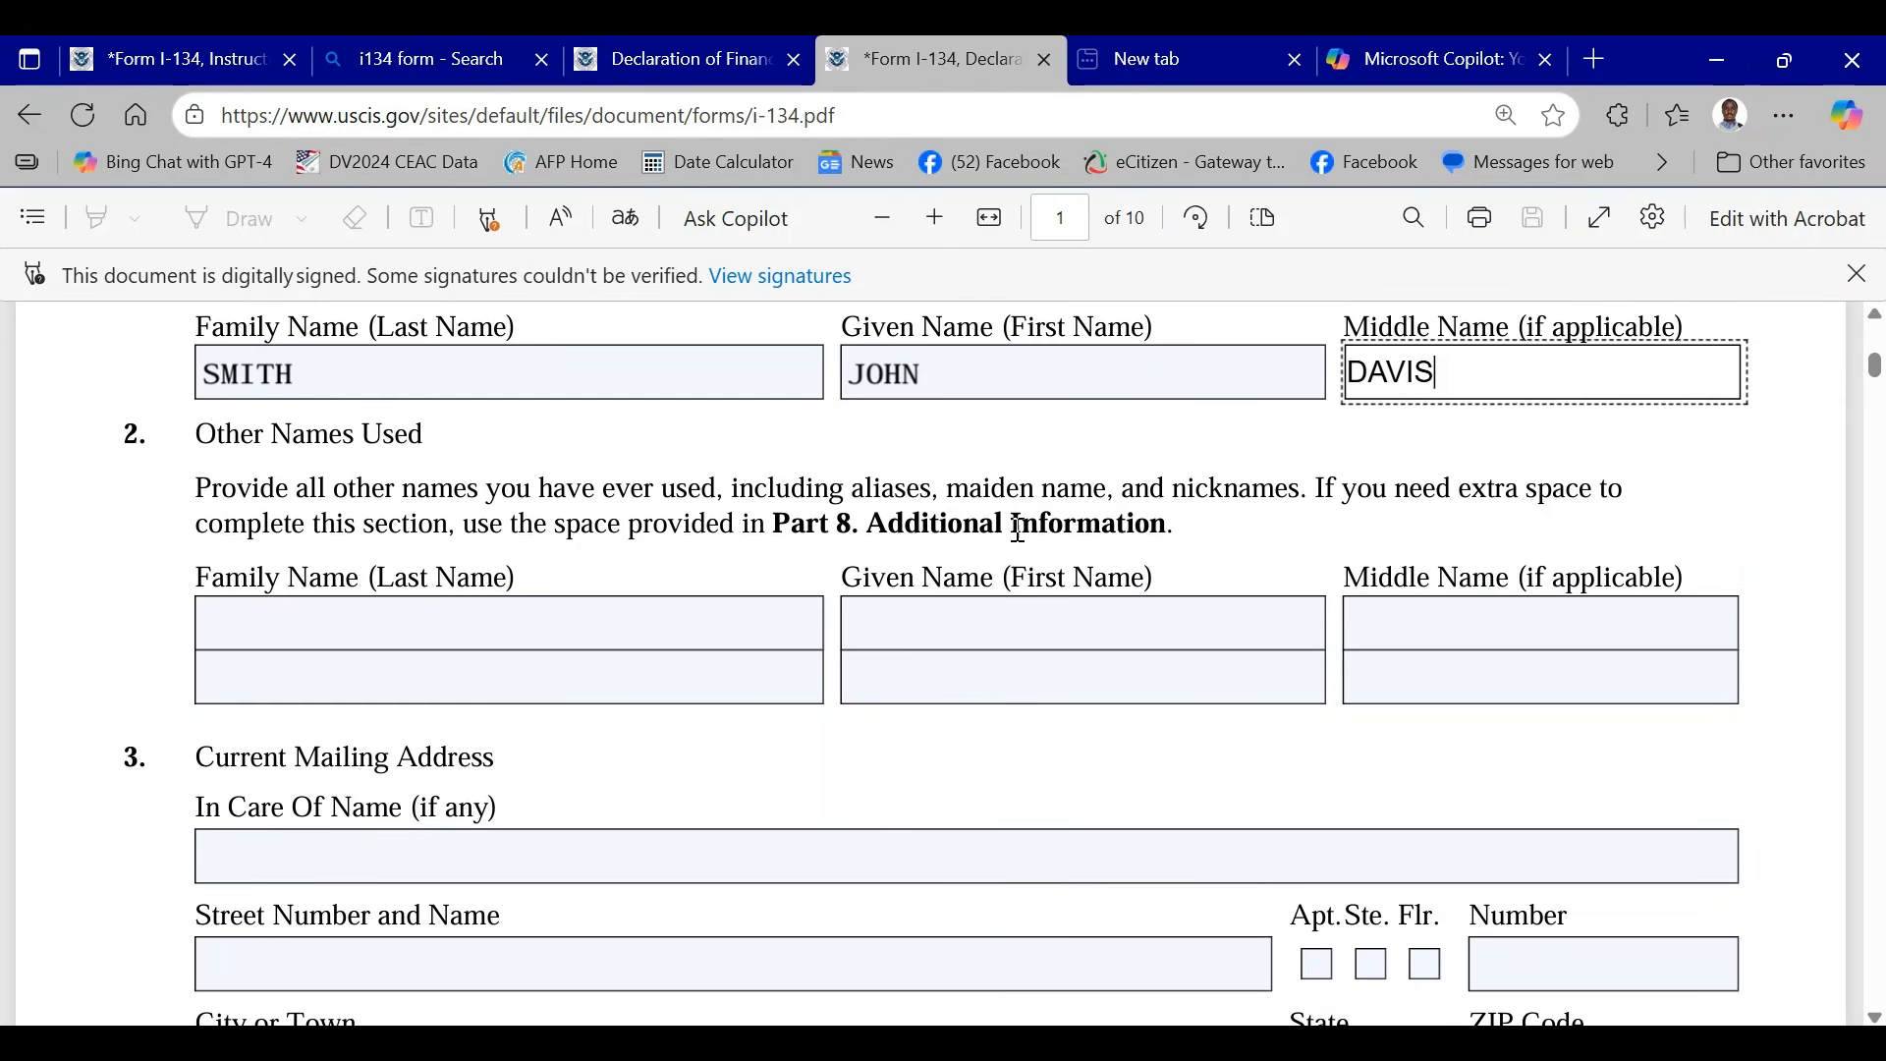
scroll(1022, 530, "down", 3)
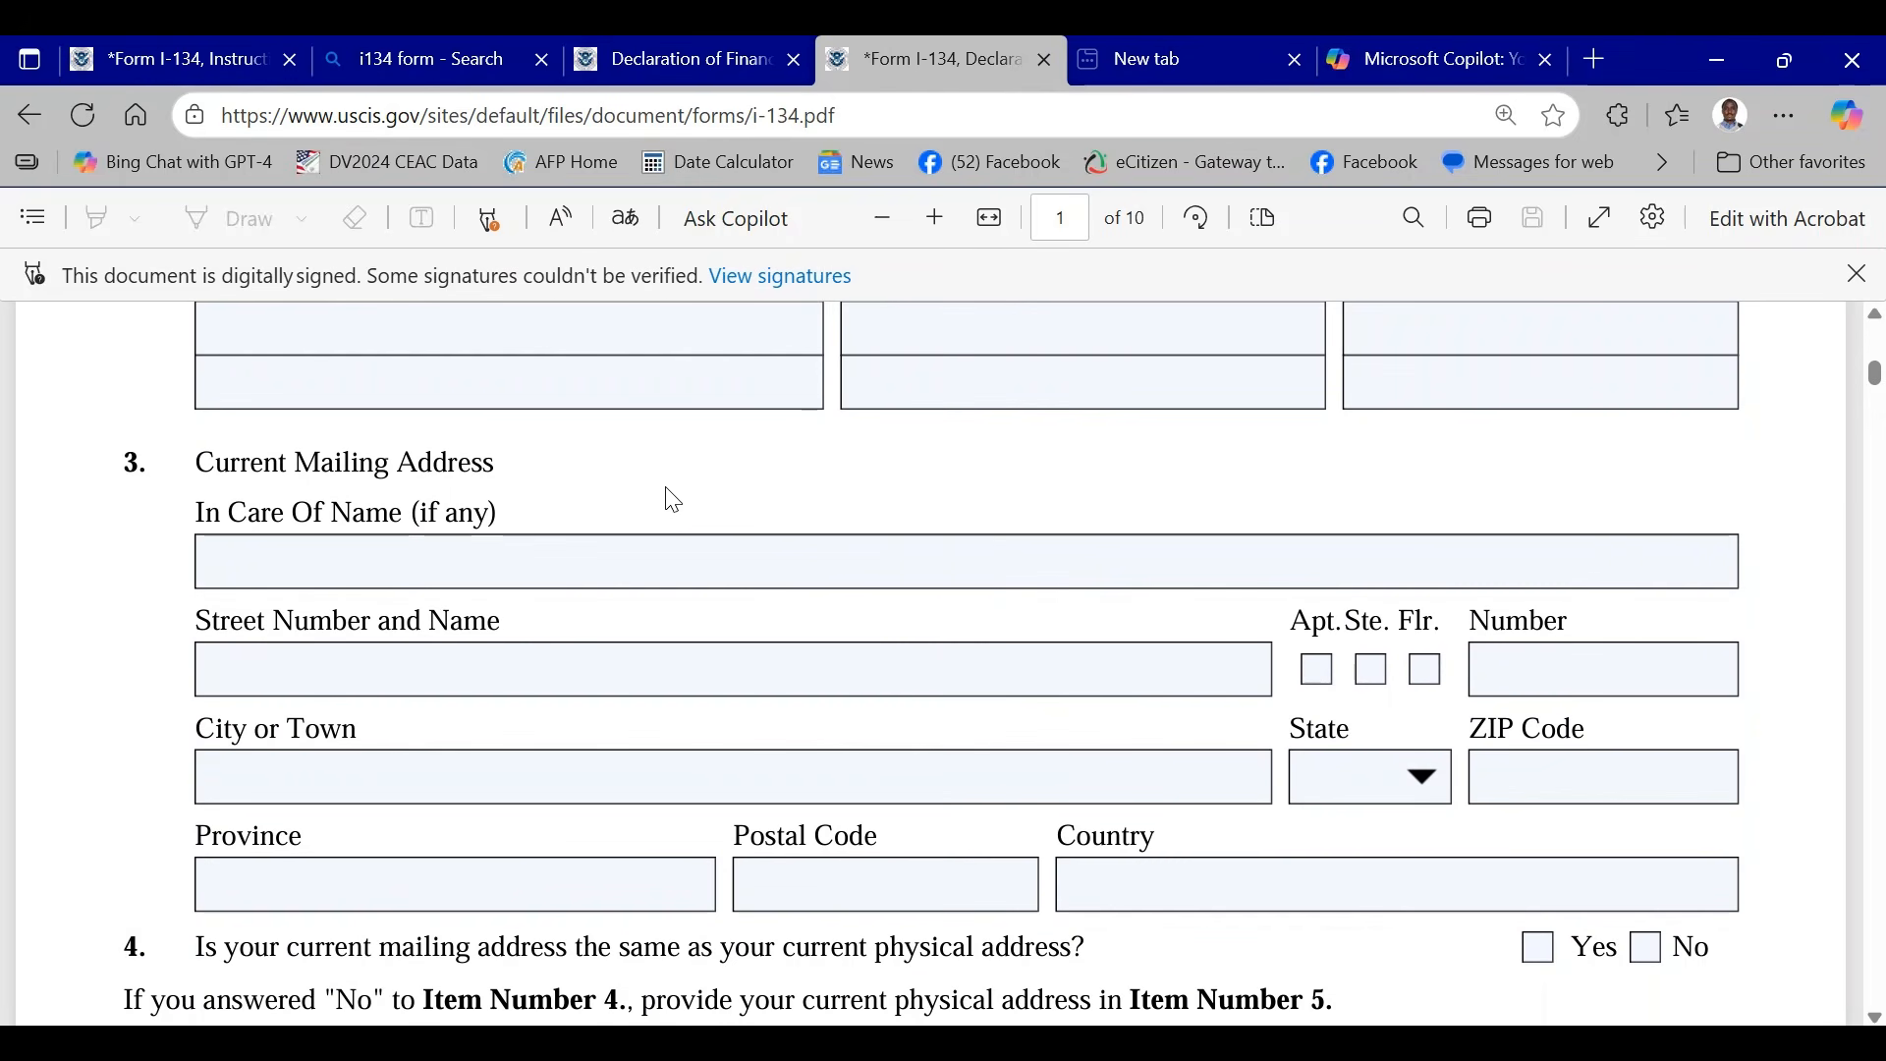
left_click(276, 556)
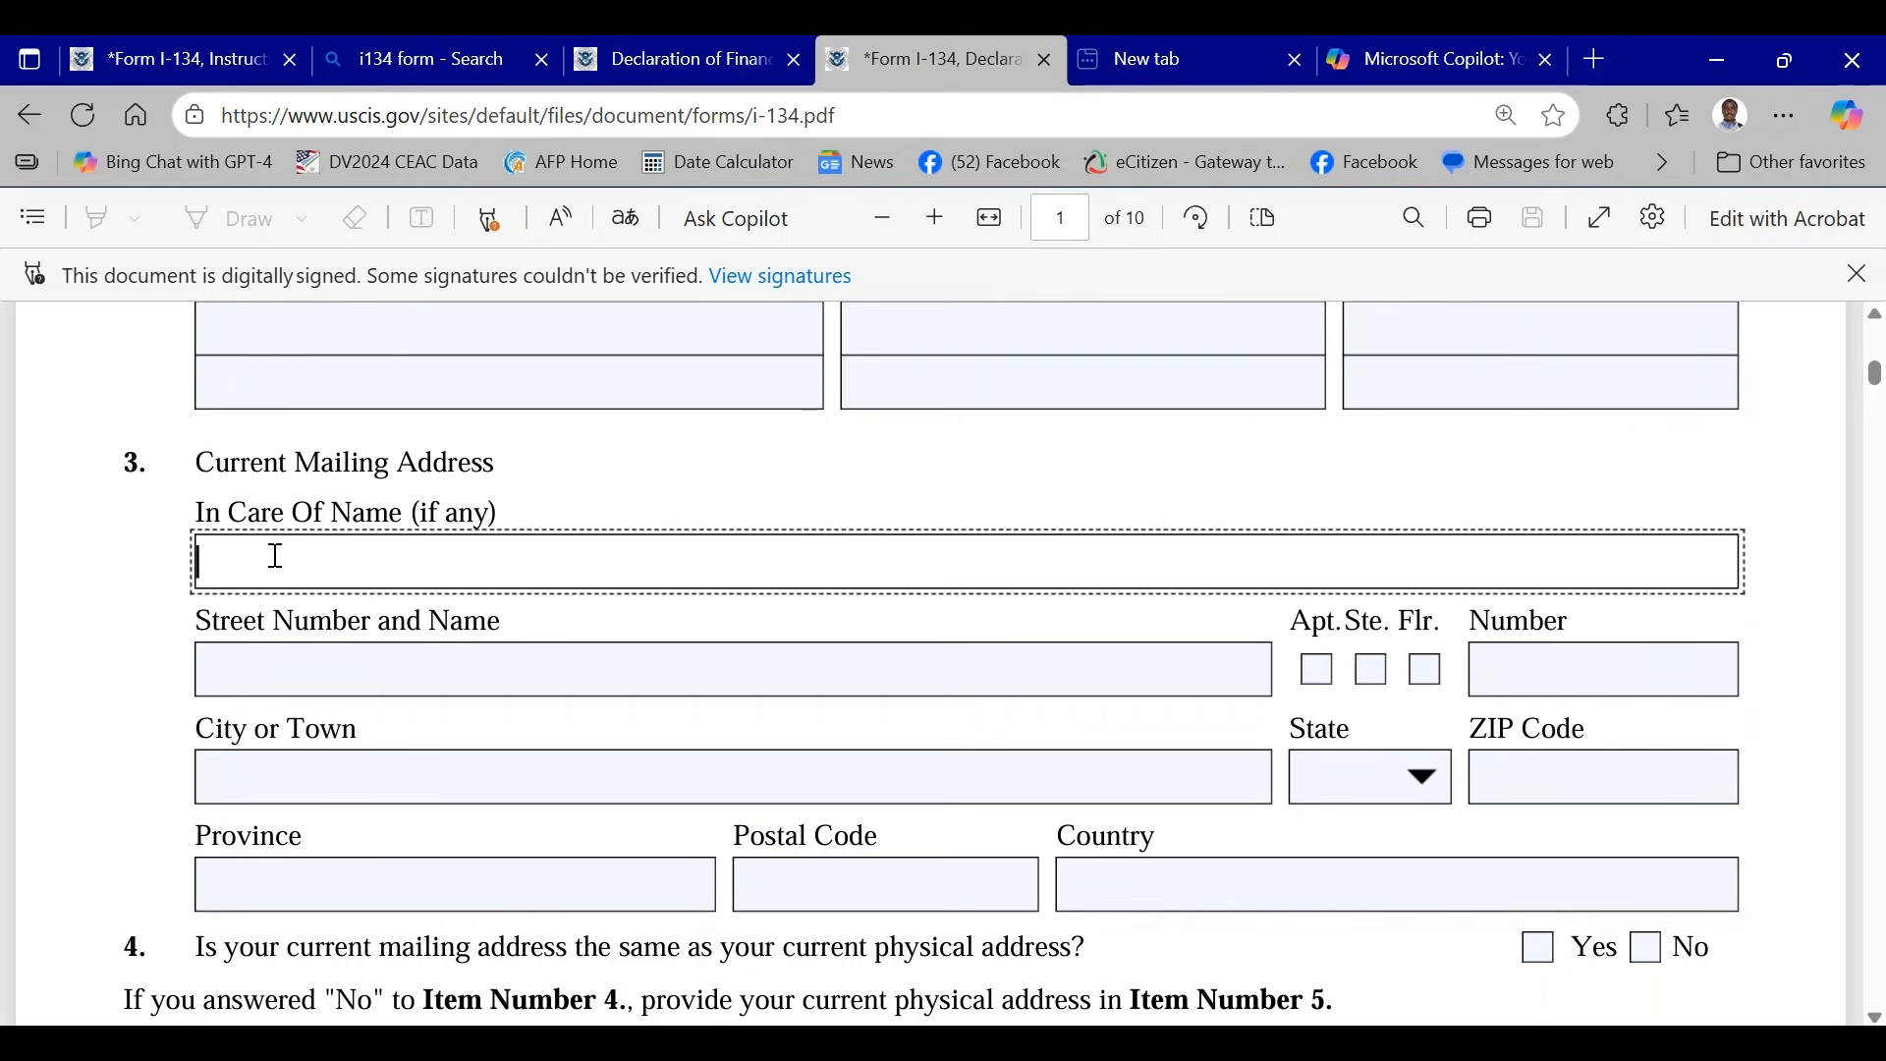
scroll(580, 633, "up", 7)
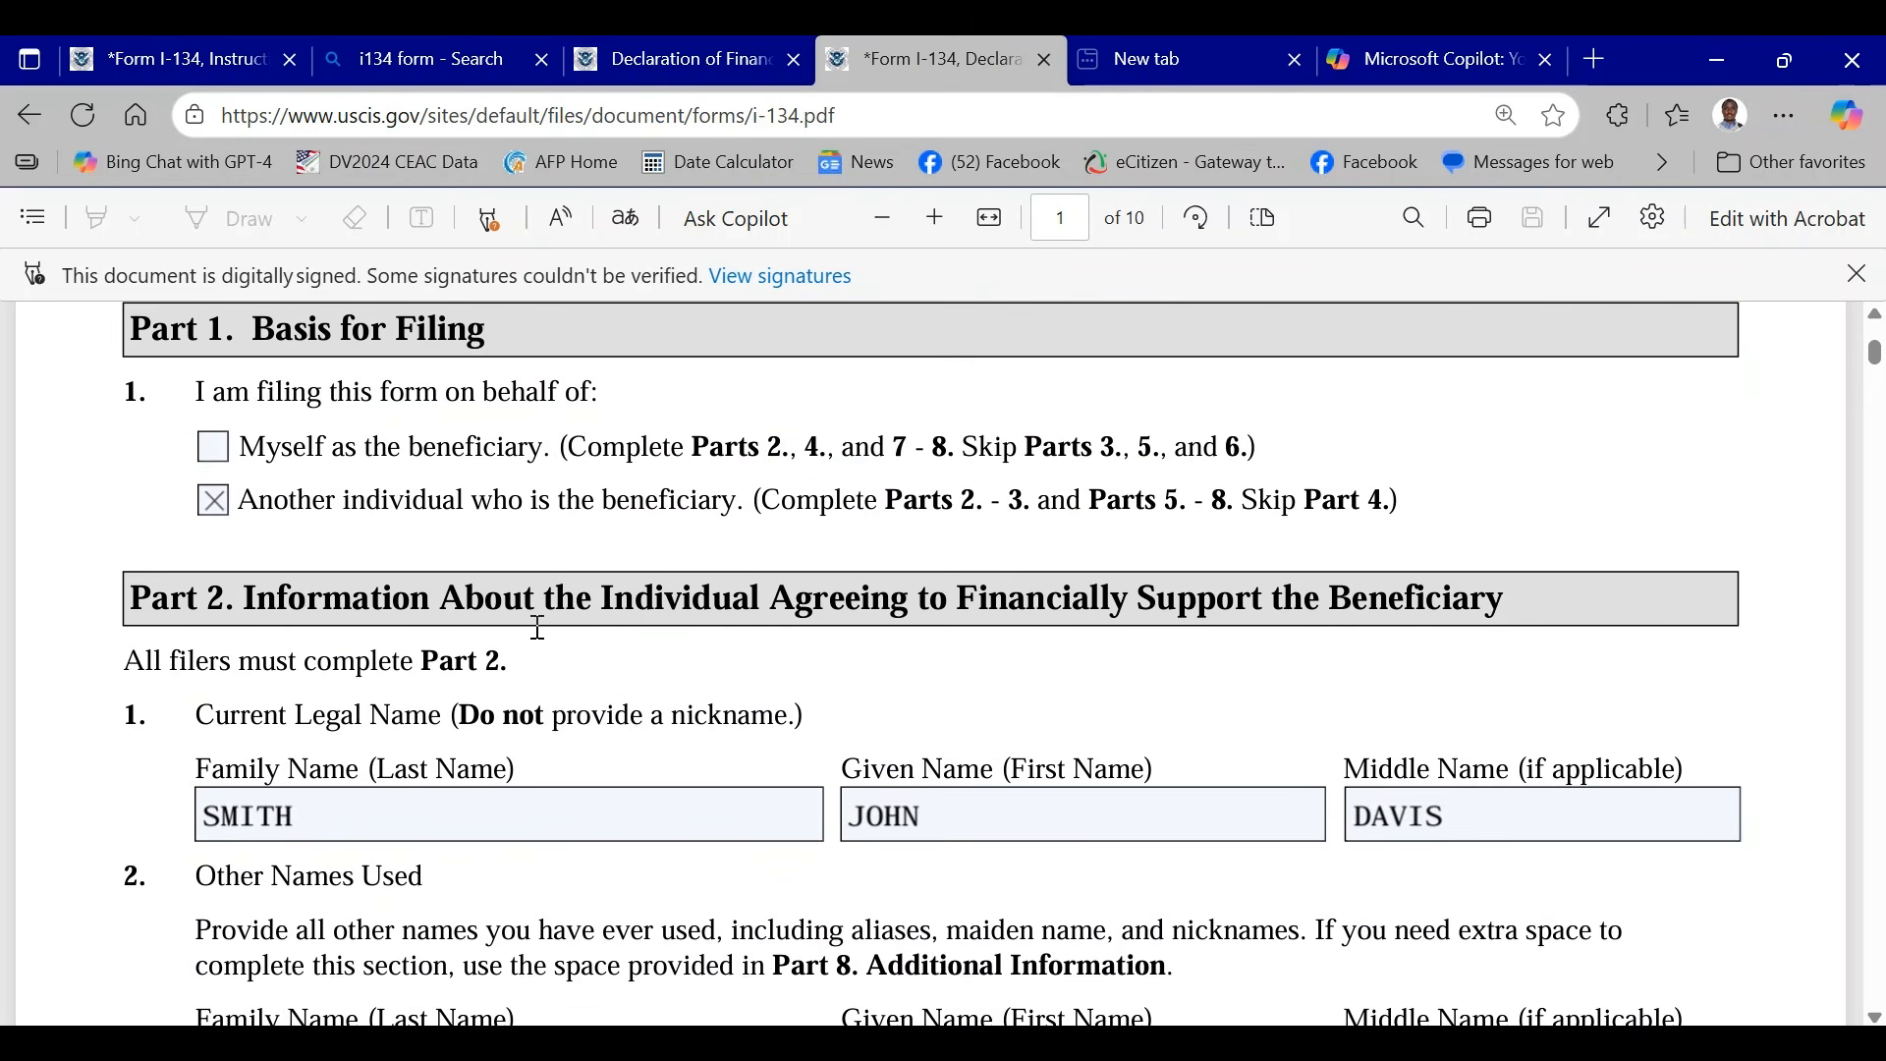
scroll(571, 662, "down", 5)
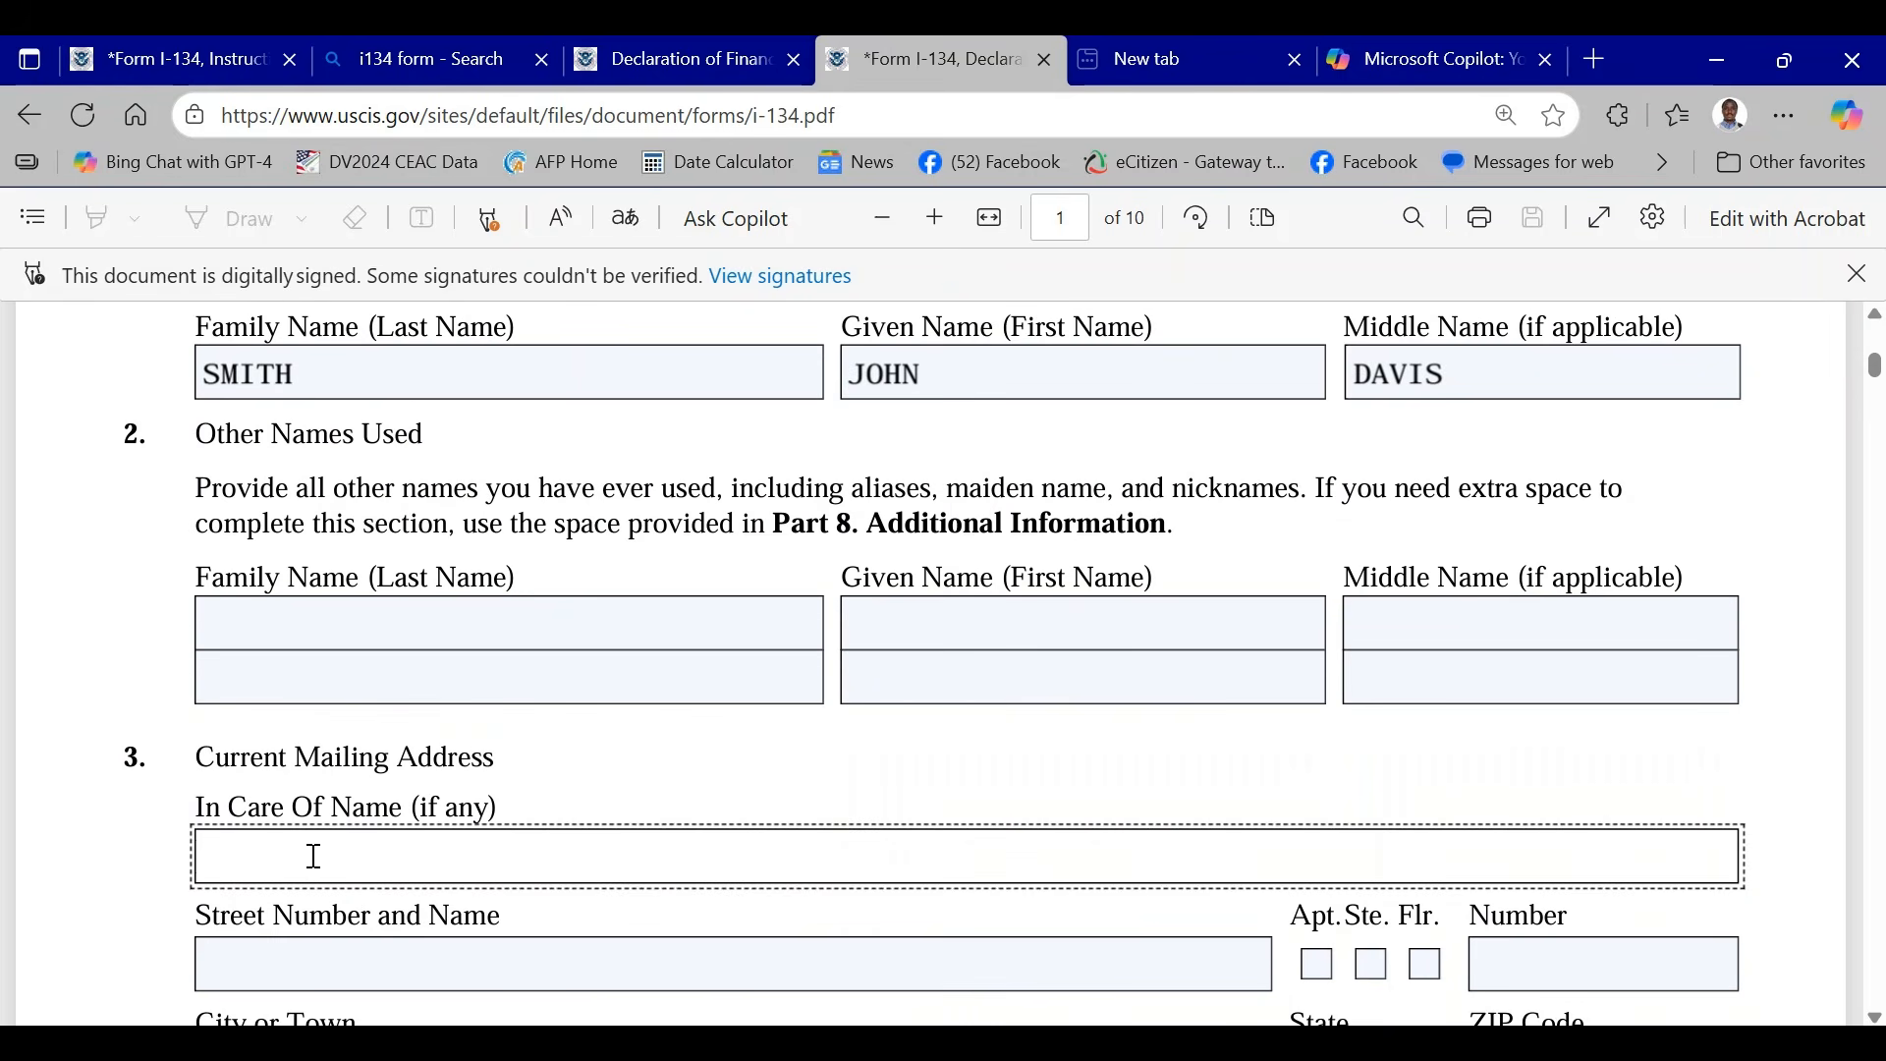
type("JOHN SMITH")
- Fill in the street number and name of the current mailing address
scroll(373, 550, "down", 3)
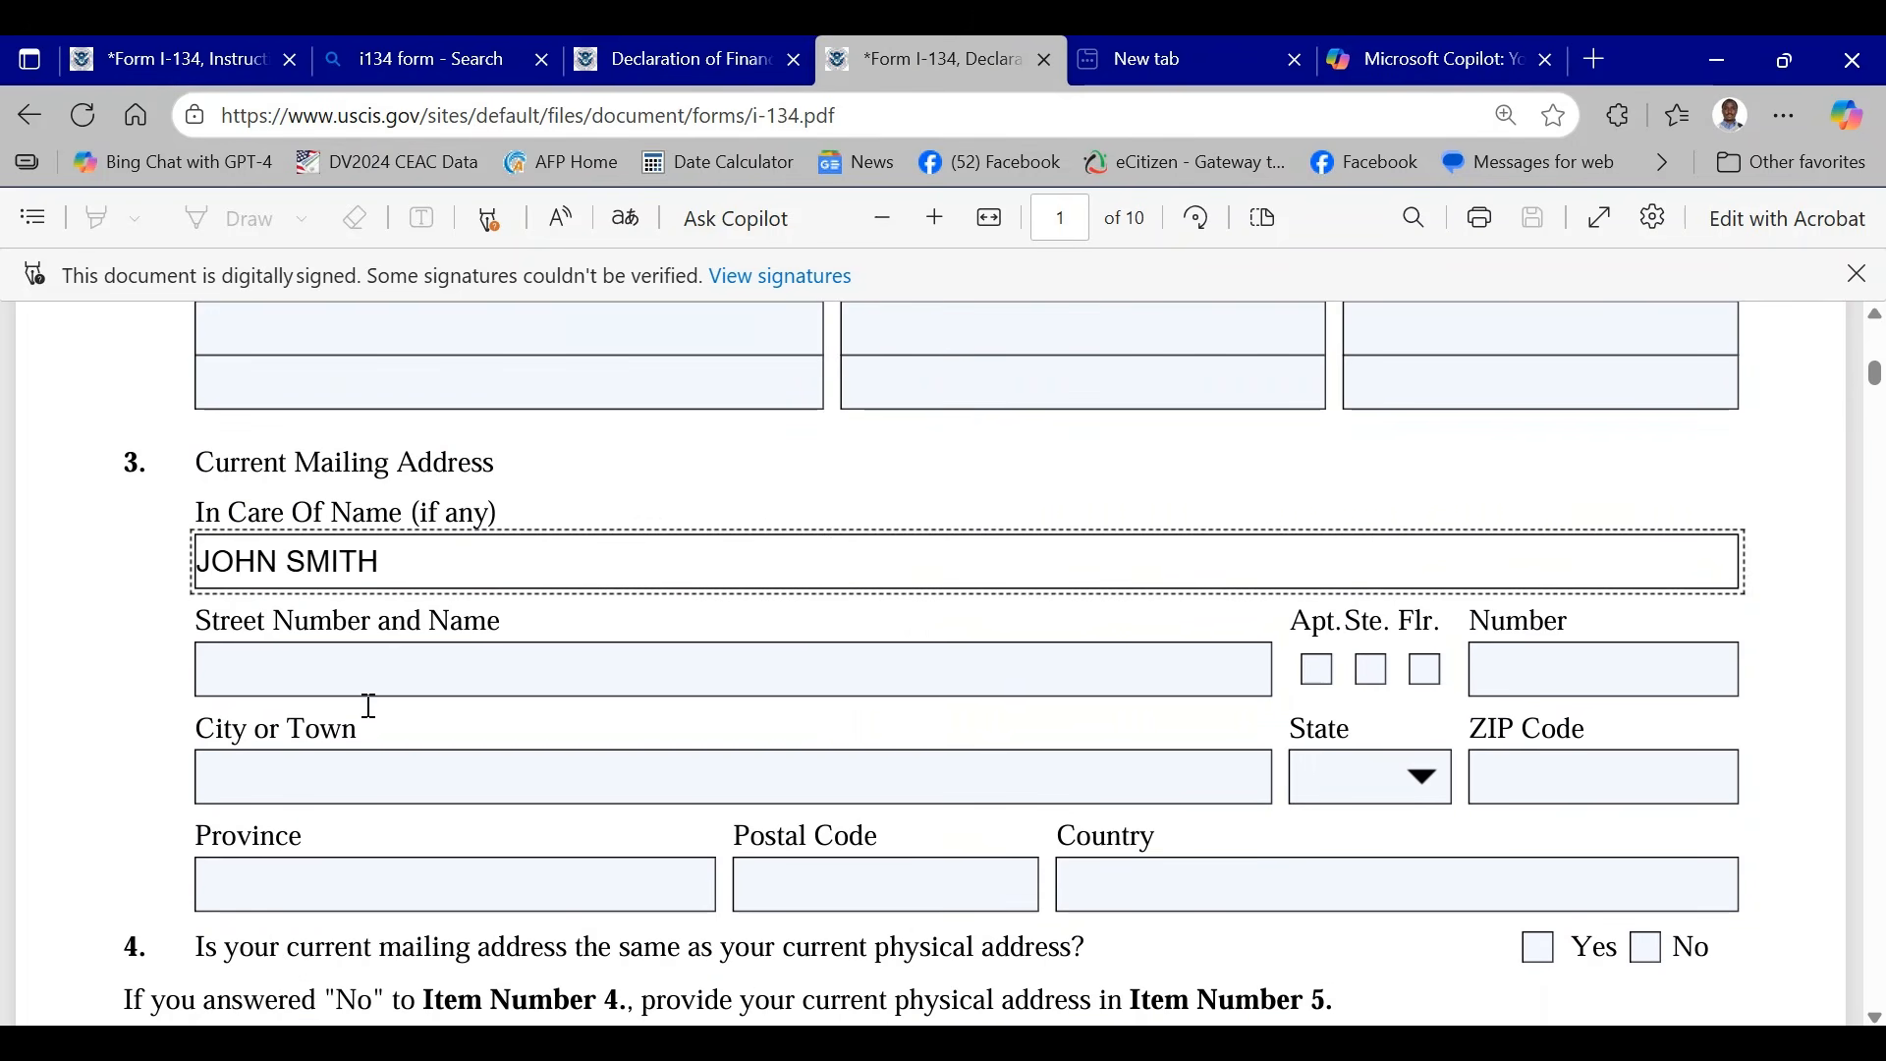
left_click(247, 674)
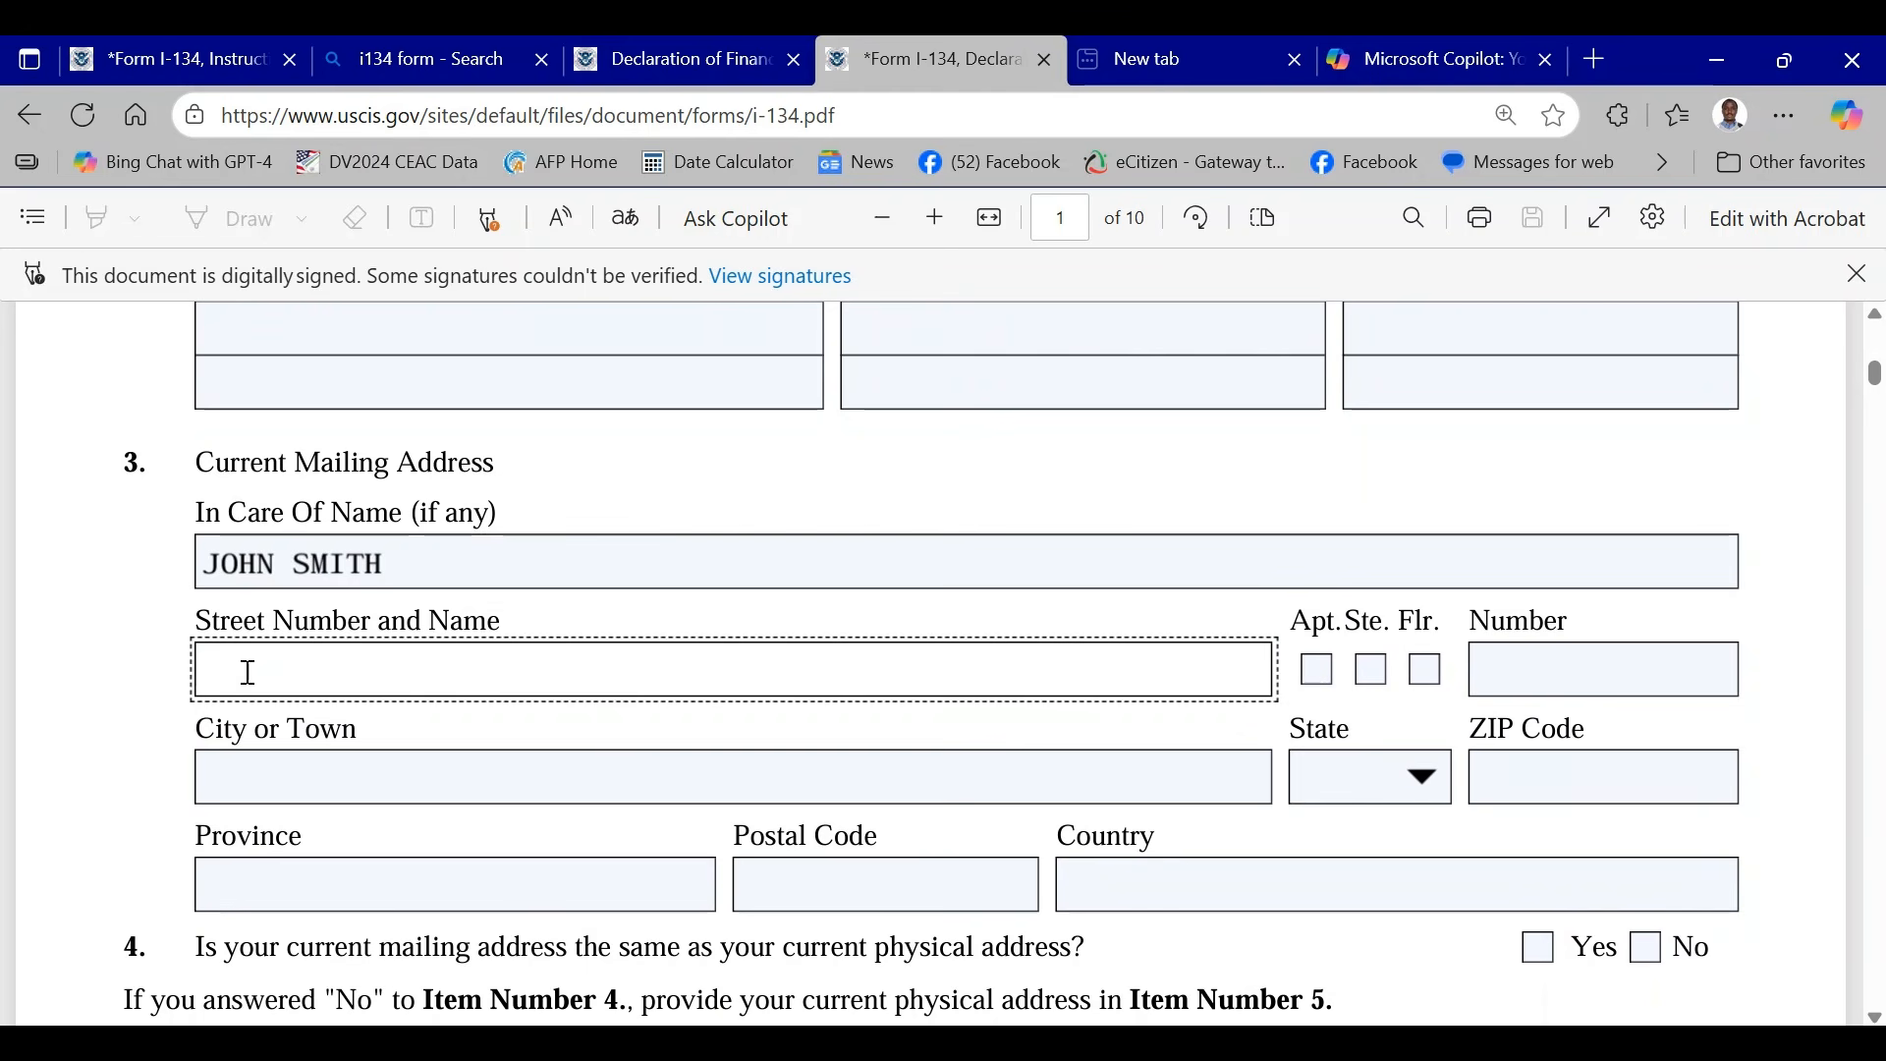
type("1234 Flower S")
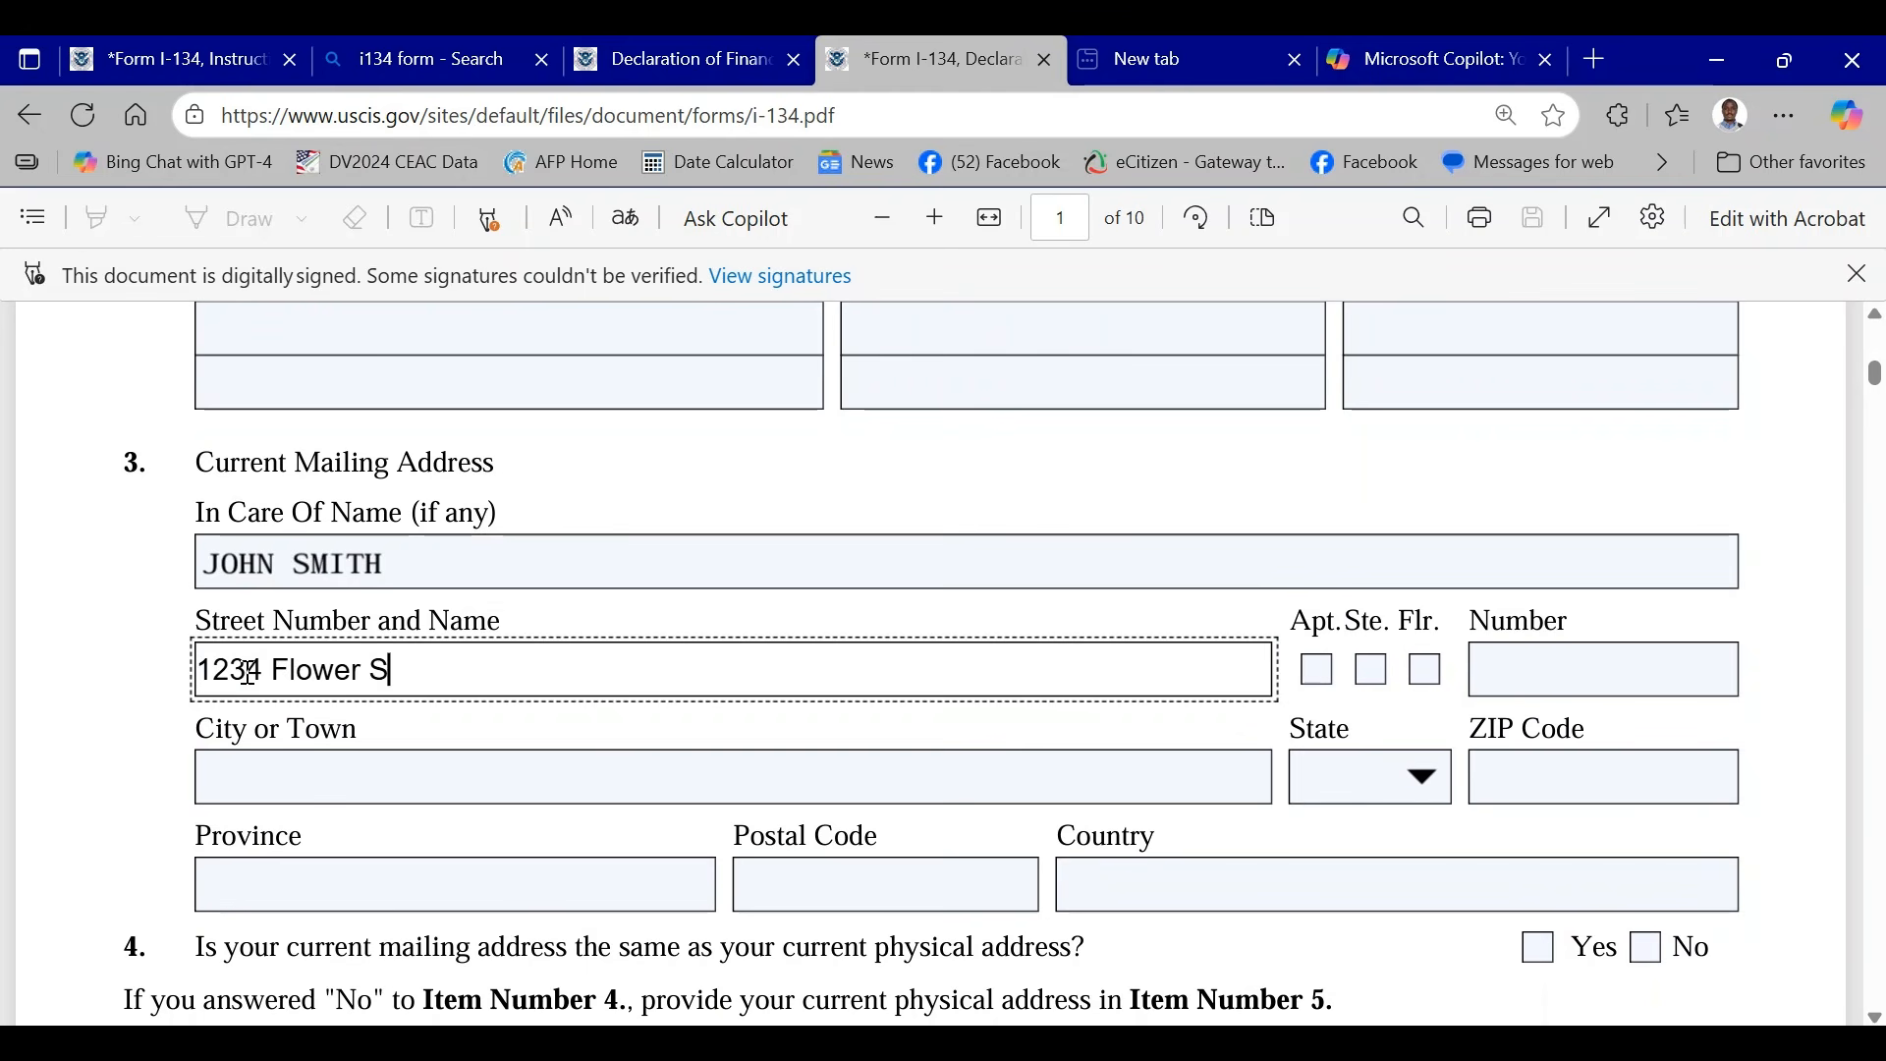
type("treet")
left_click(1200, 619)
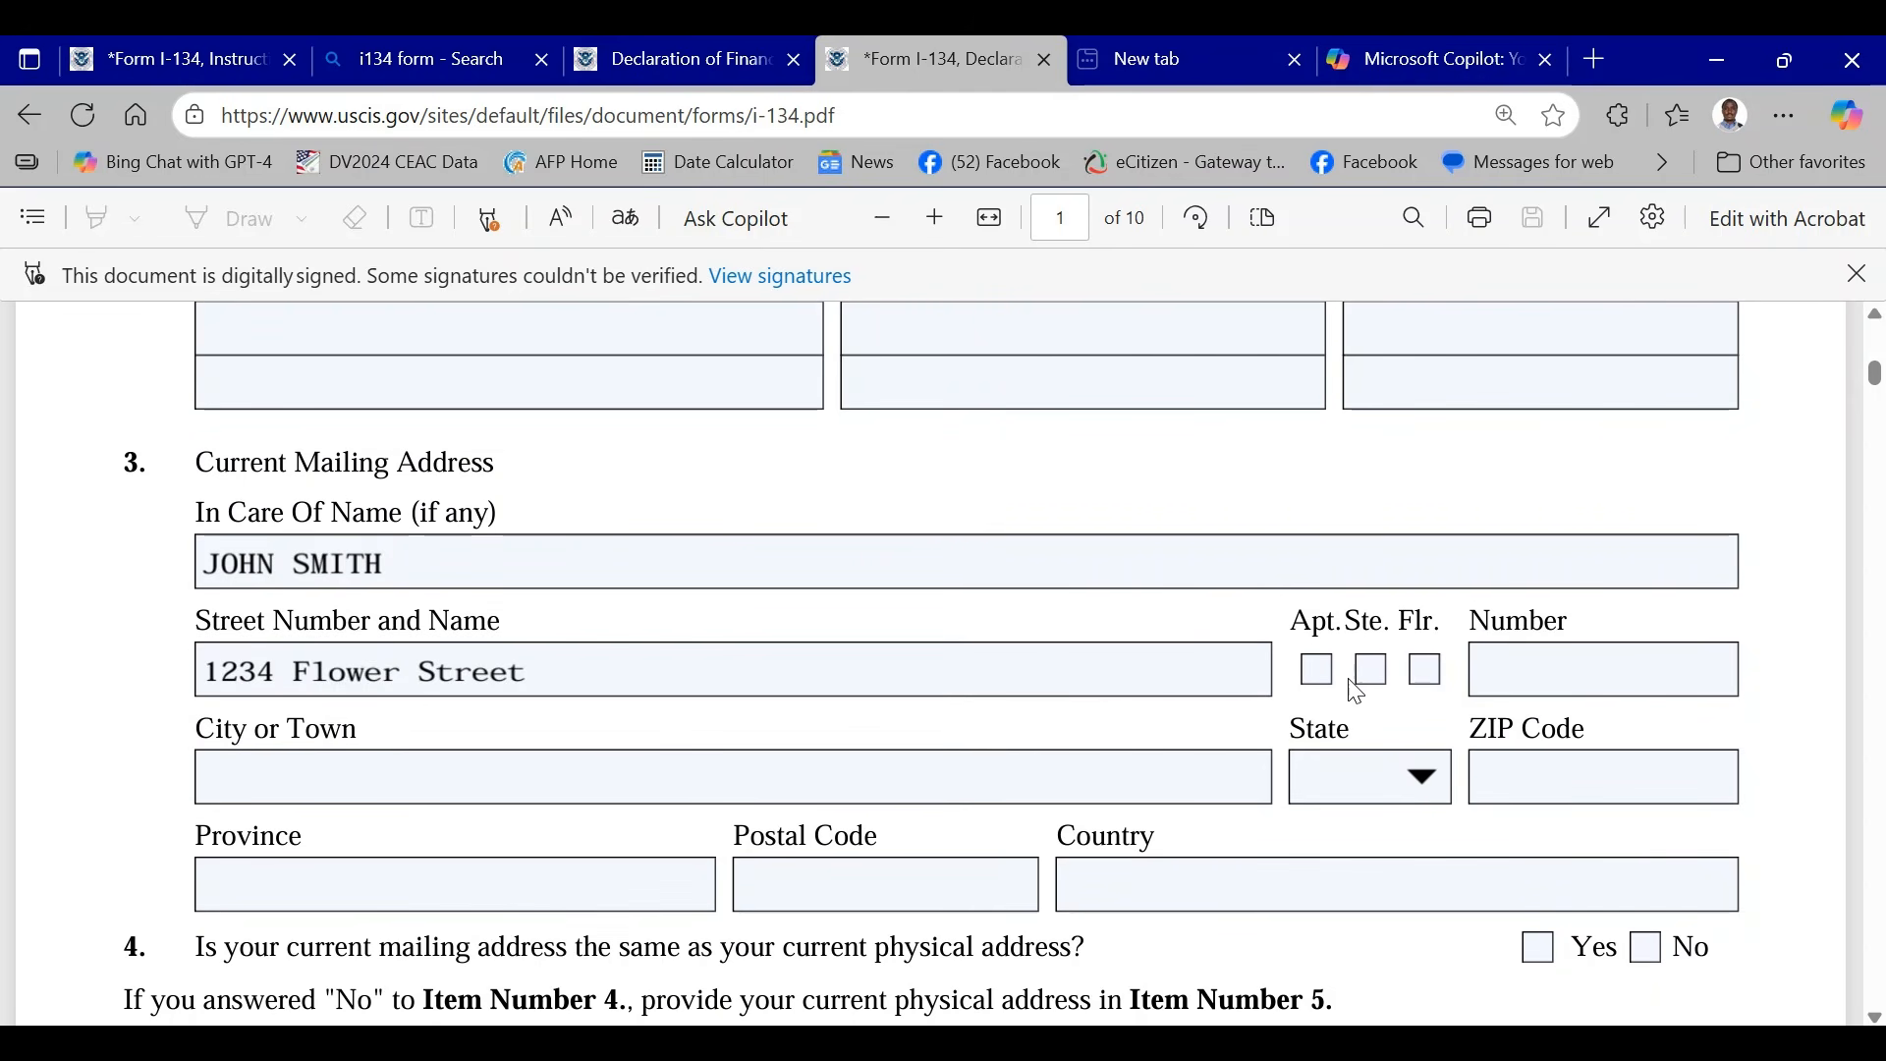
- Enter the city or town of the current mailing address, leaving the unit number empty
left_click(1525, 667)
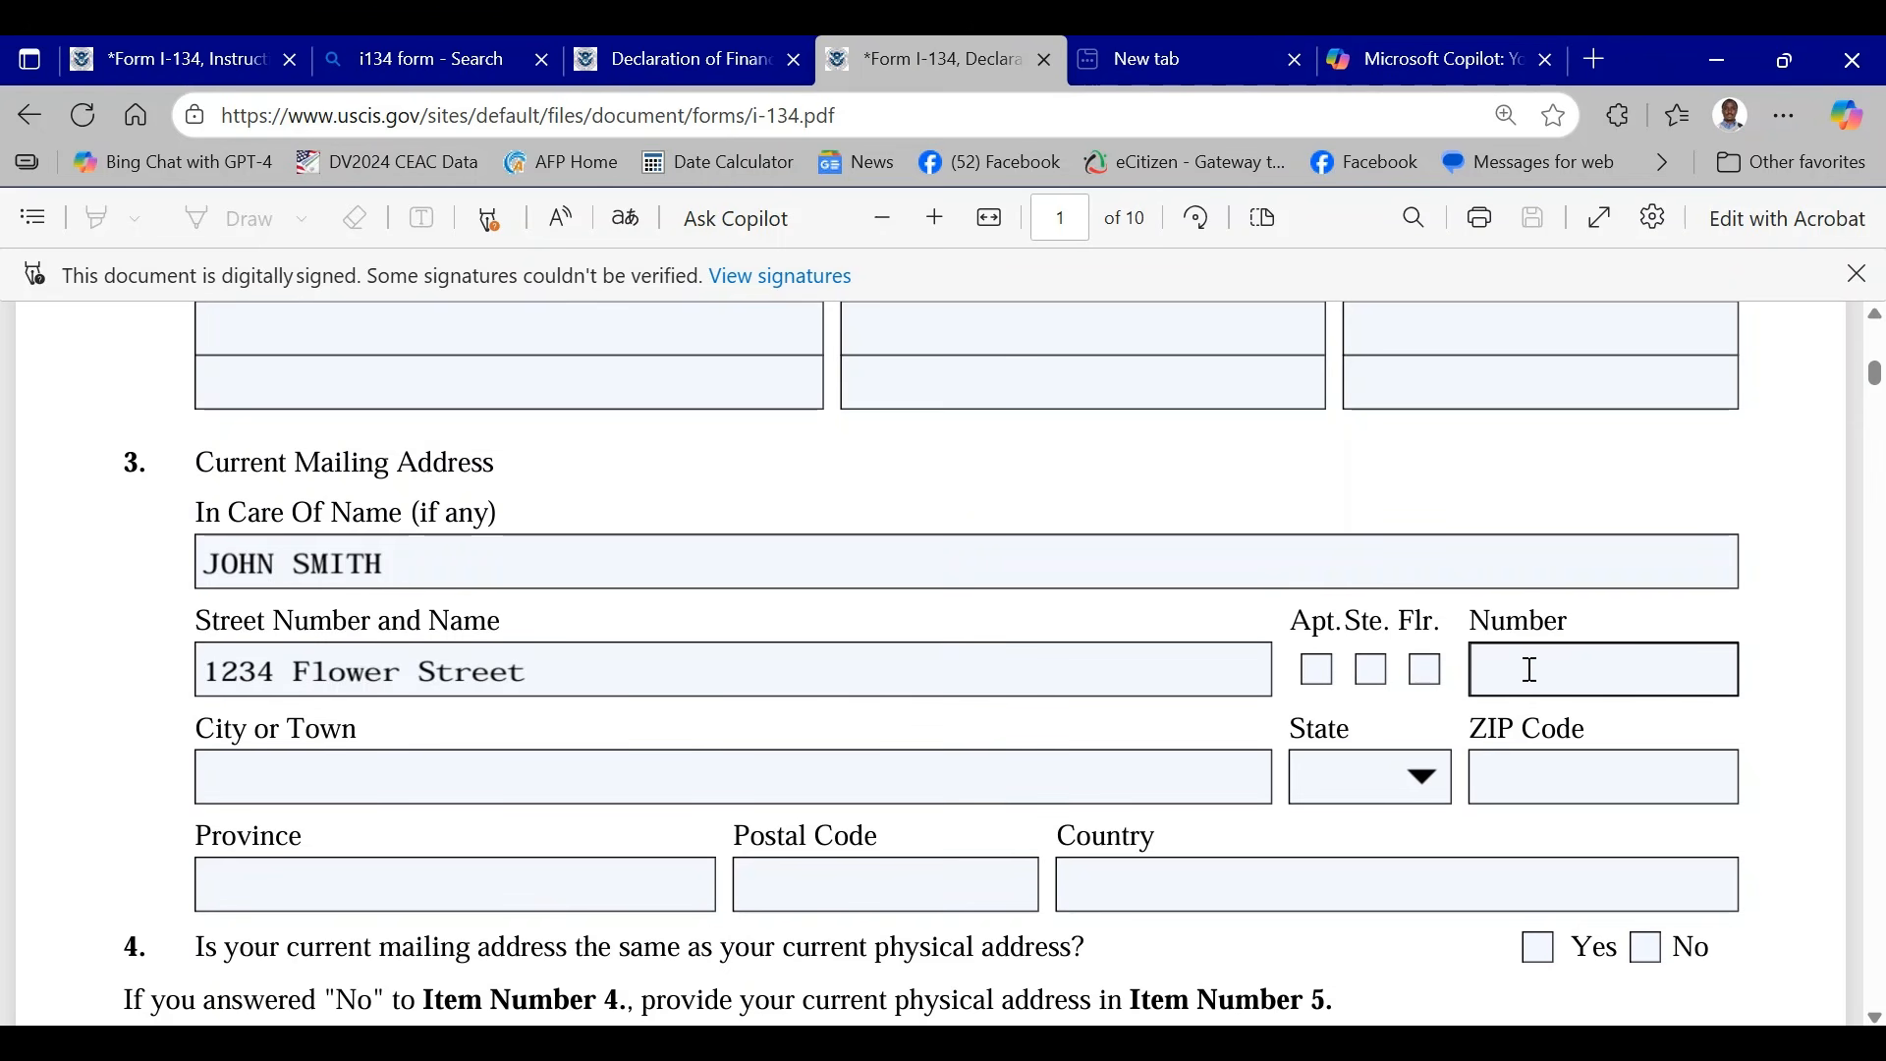
left_click(250, 781)
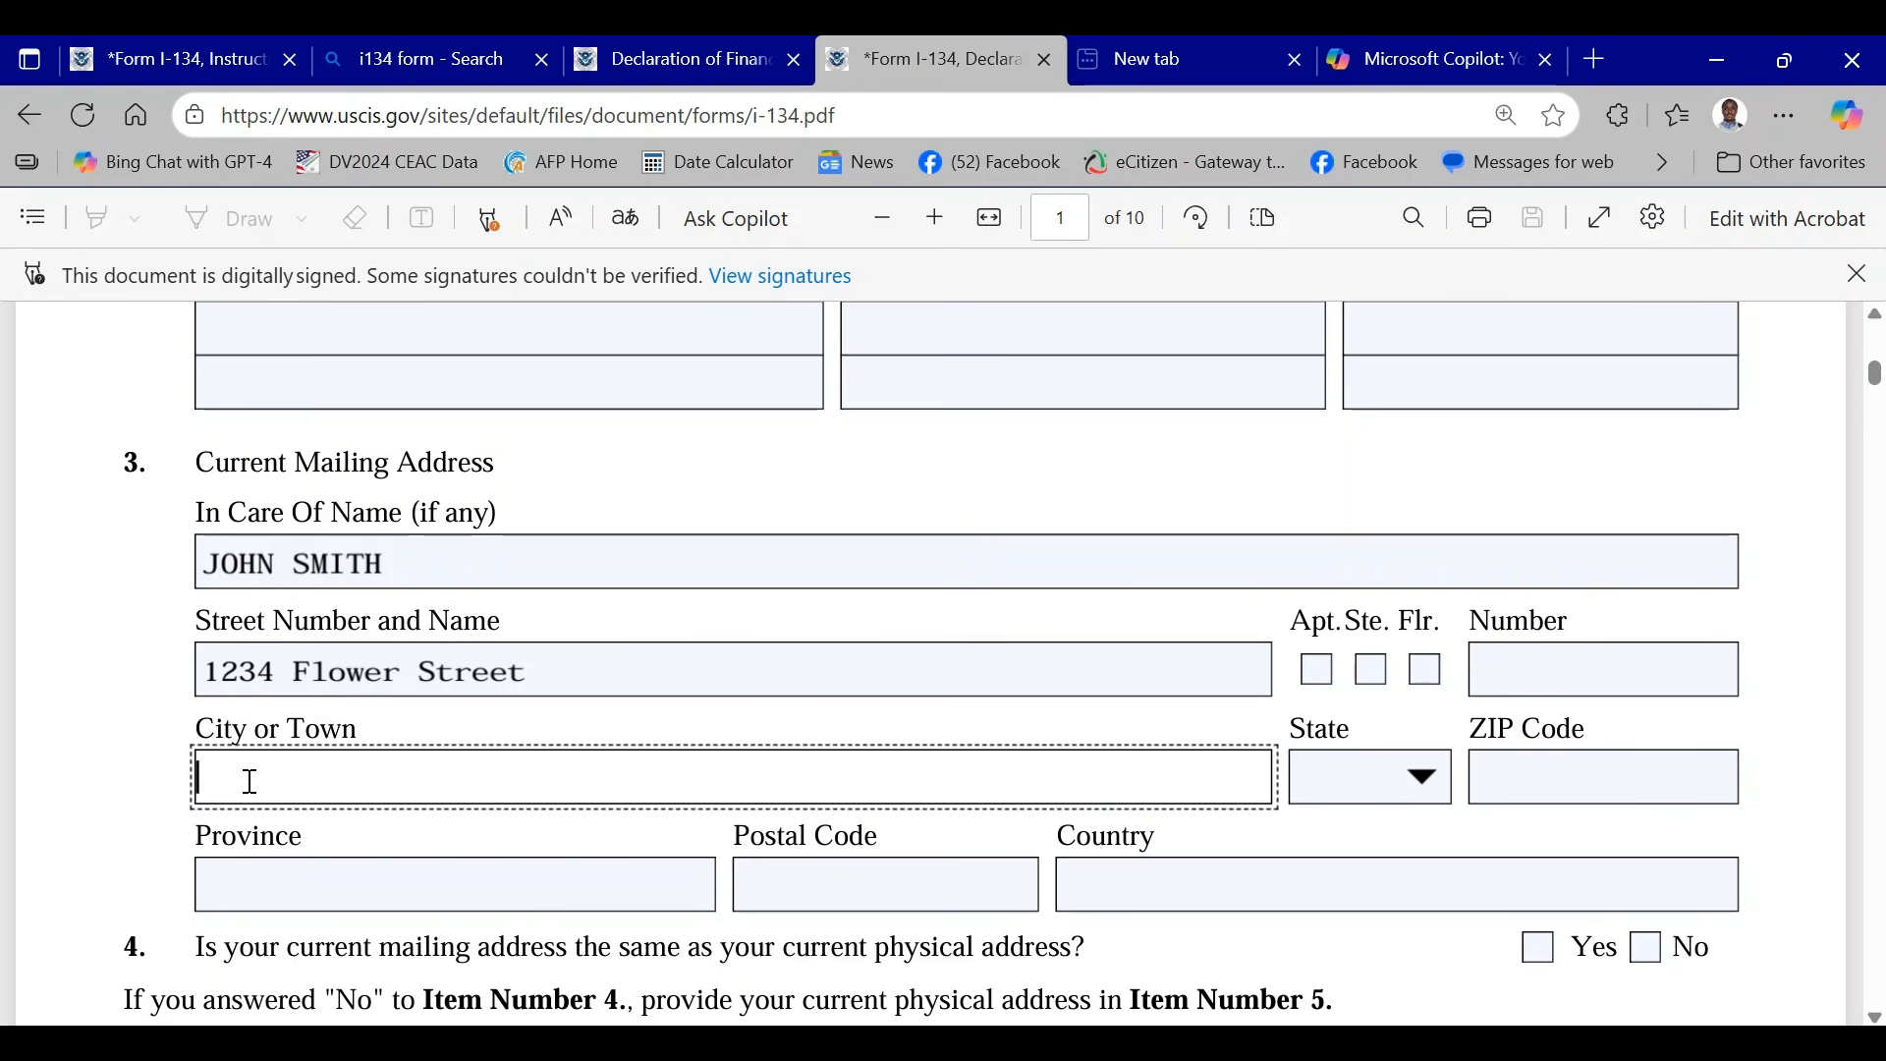
type("Richmond")
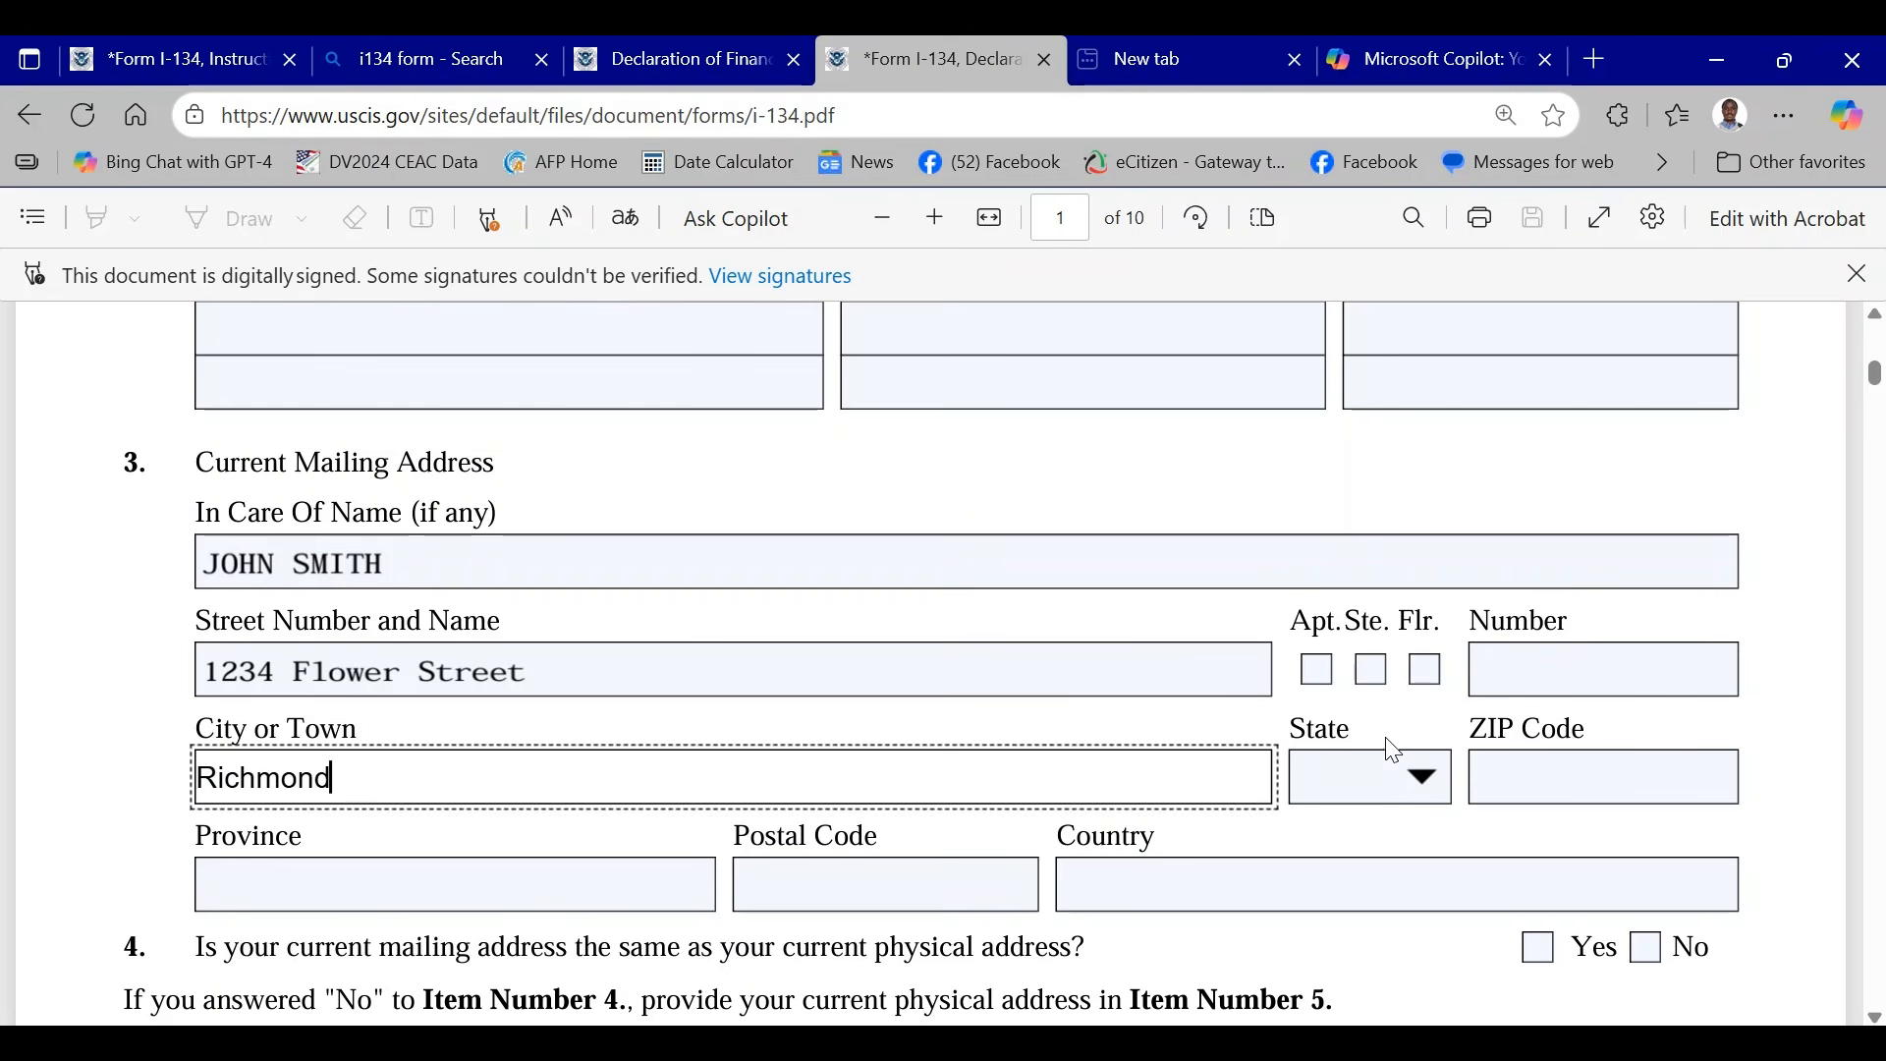
- Choose the sponsor's state for the current mailing address
left_click(1421, 776)
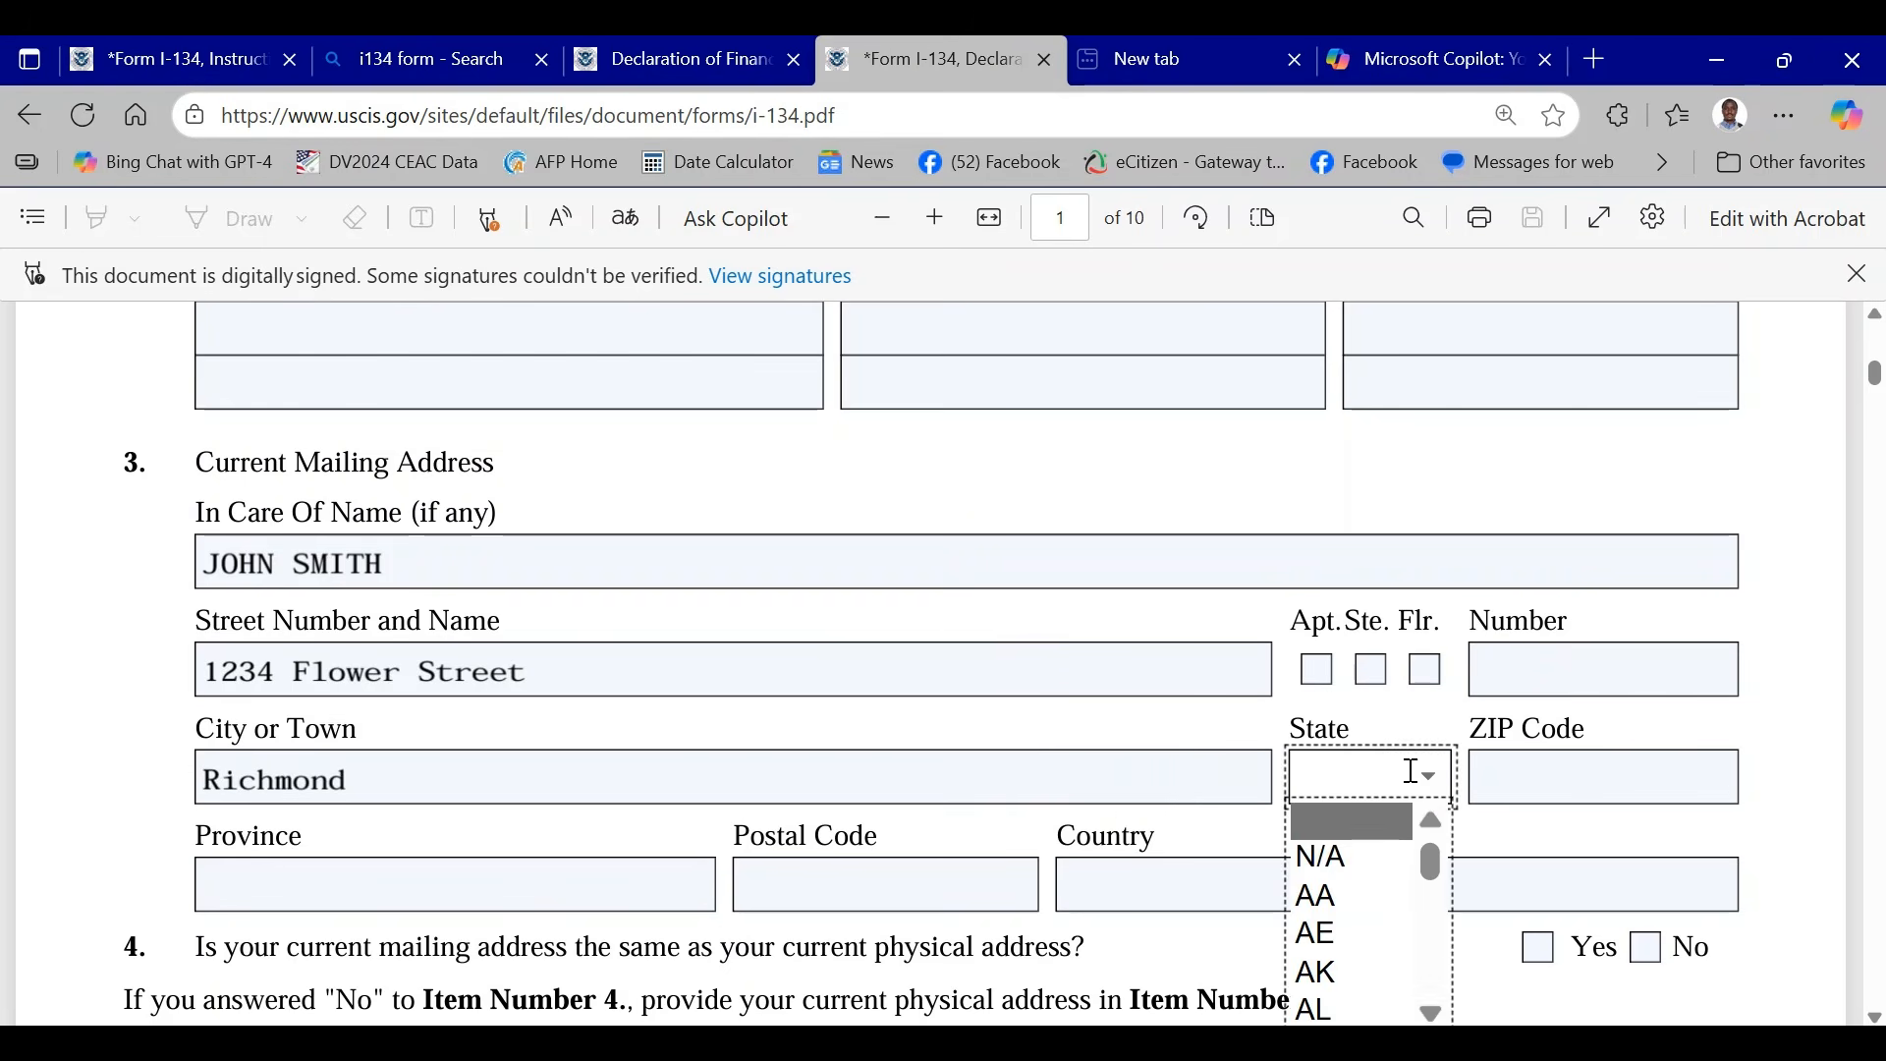
scroll(1405, 810, "down", 3)
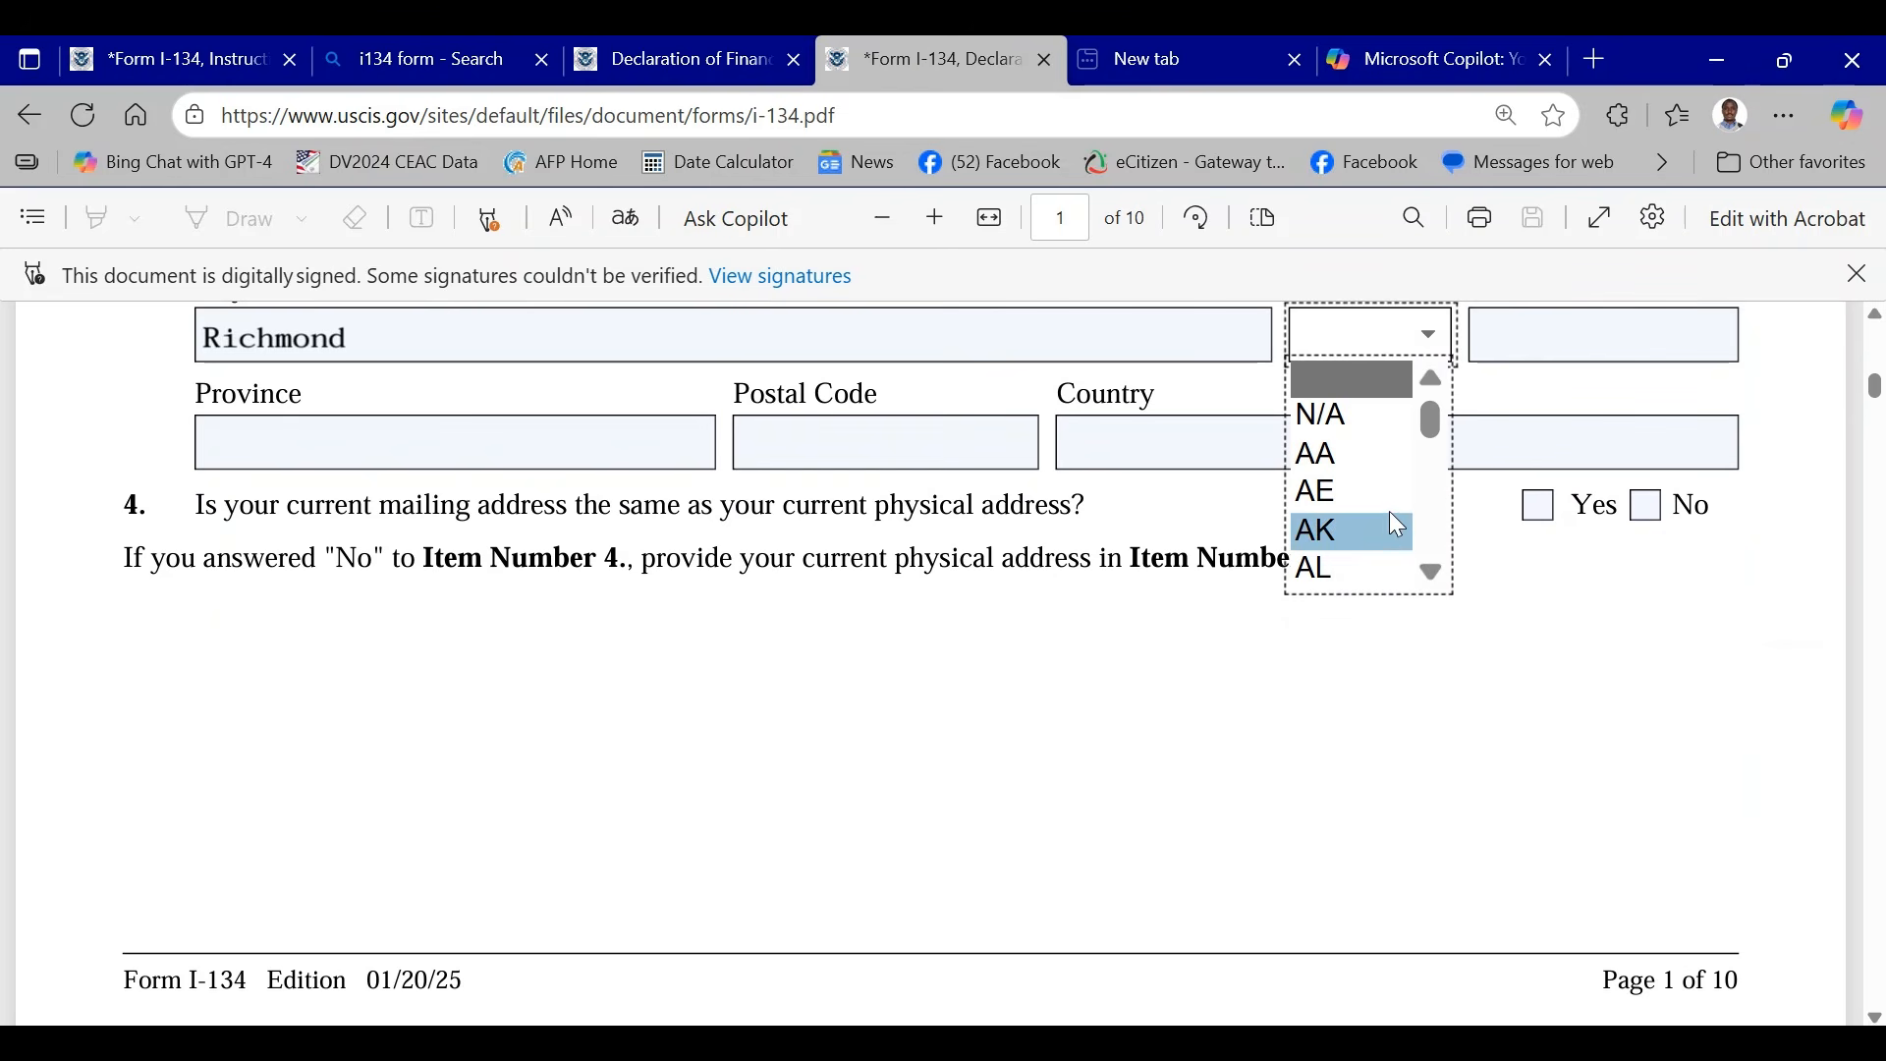
left_click_drag(1434, 428, 1436, 551)
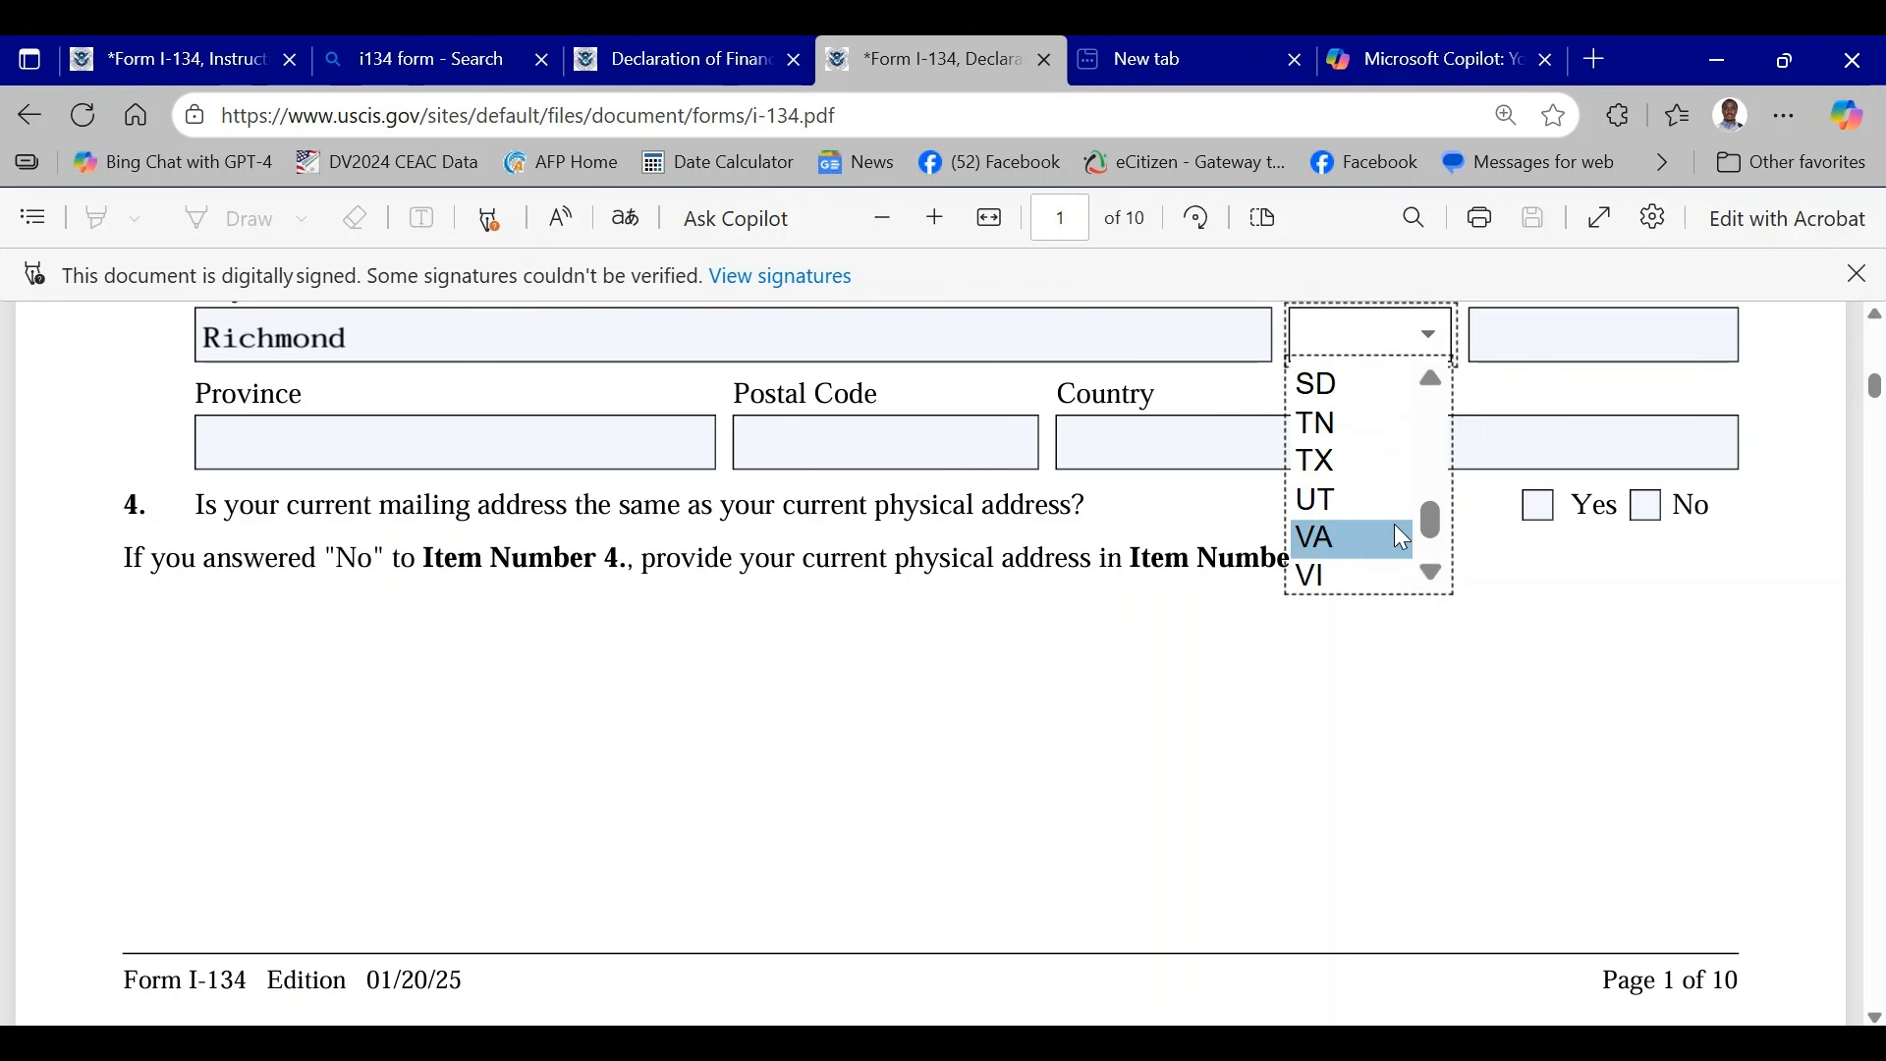
left_click(1335, 537)
scroll(1263, 531, "up", 3)
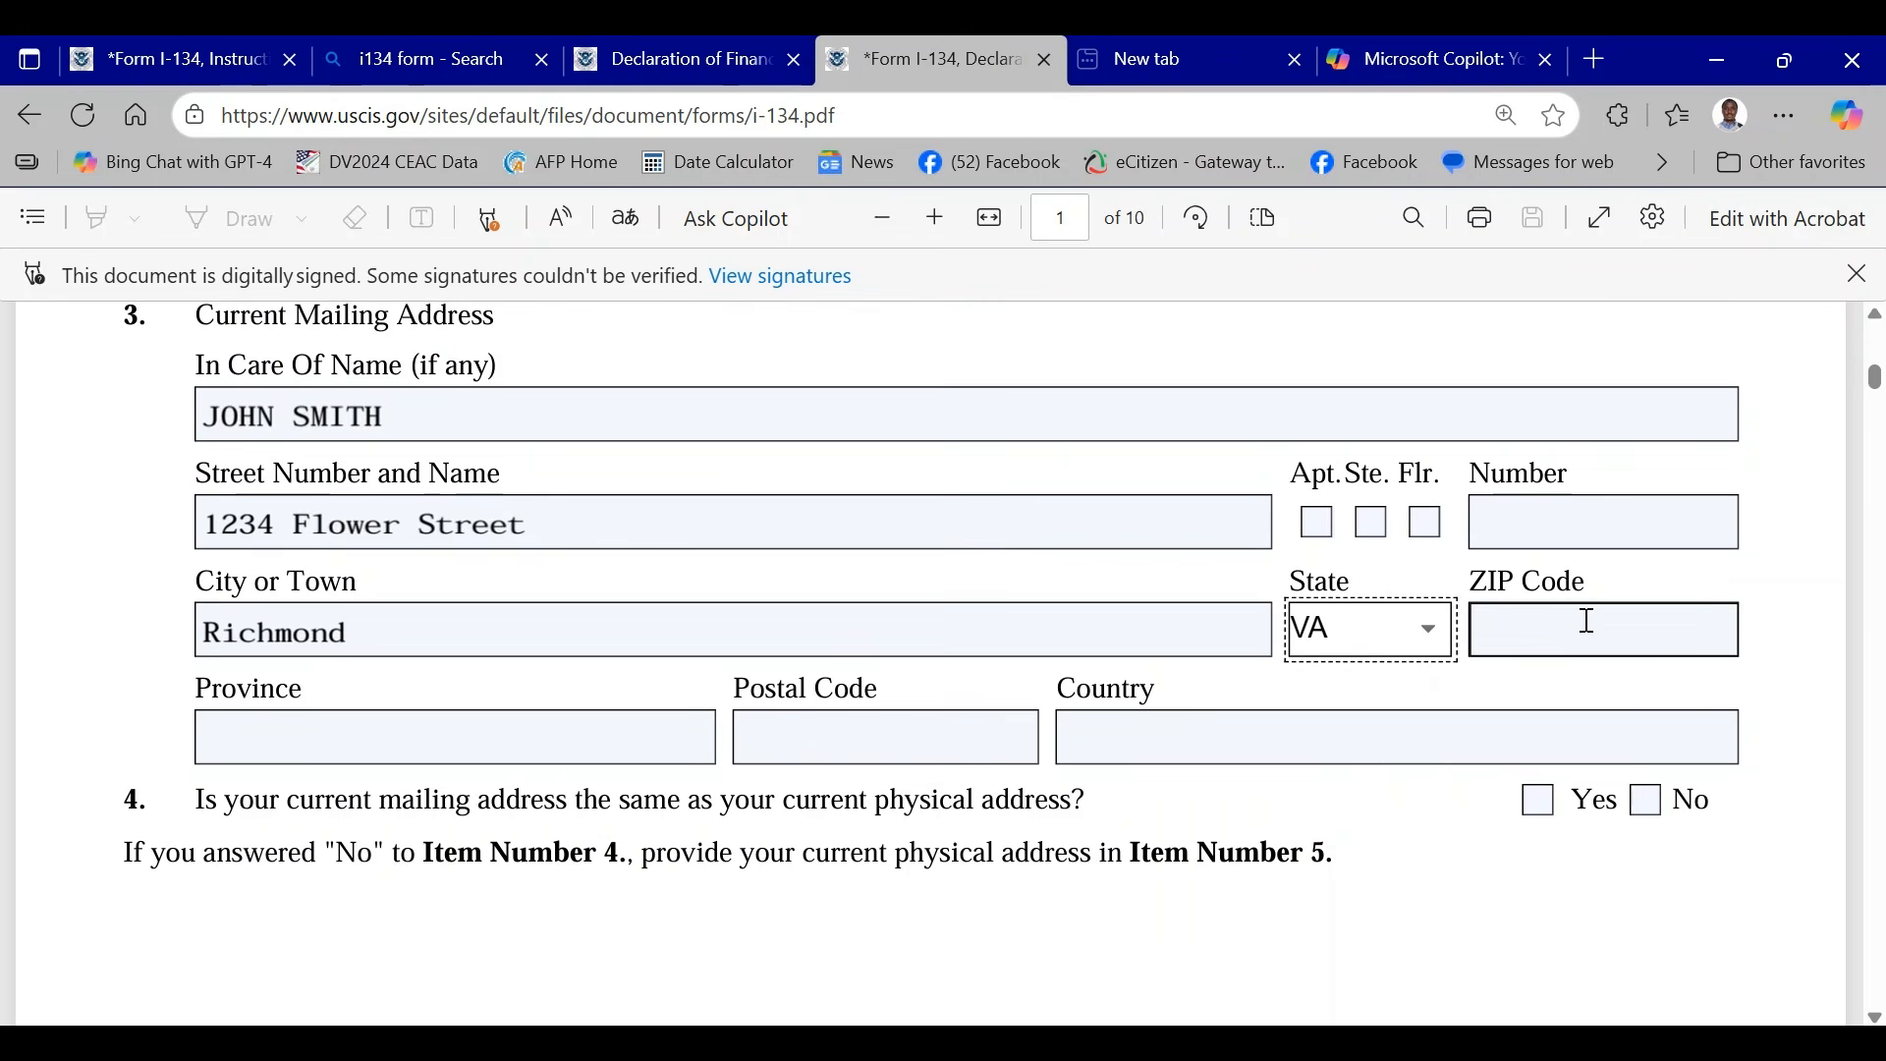
- Enter a sample ZIP code for the current mailing address
left_click(1541, 625)
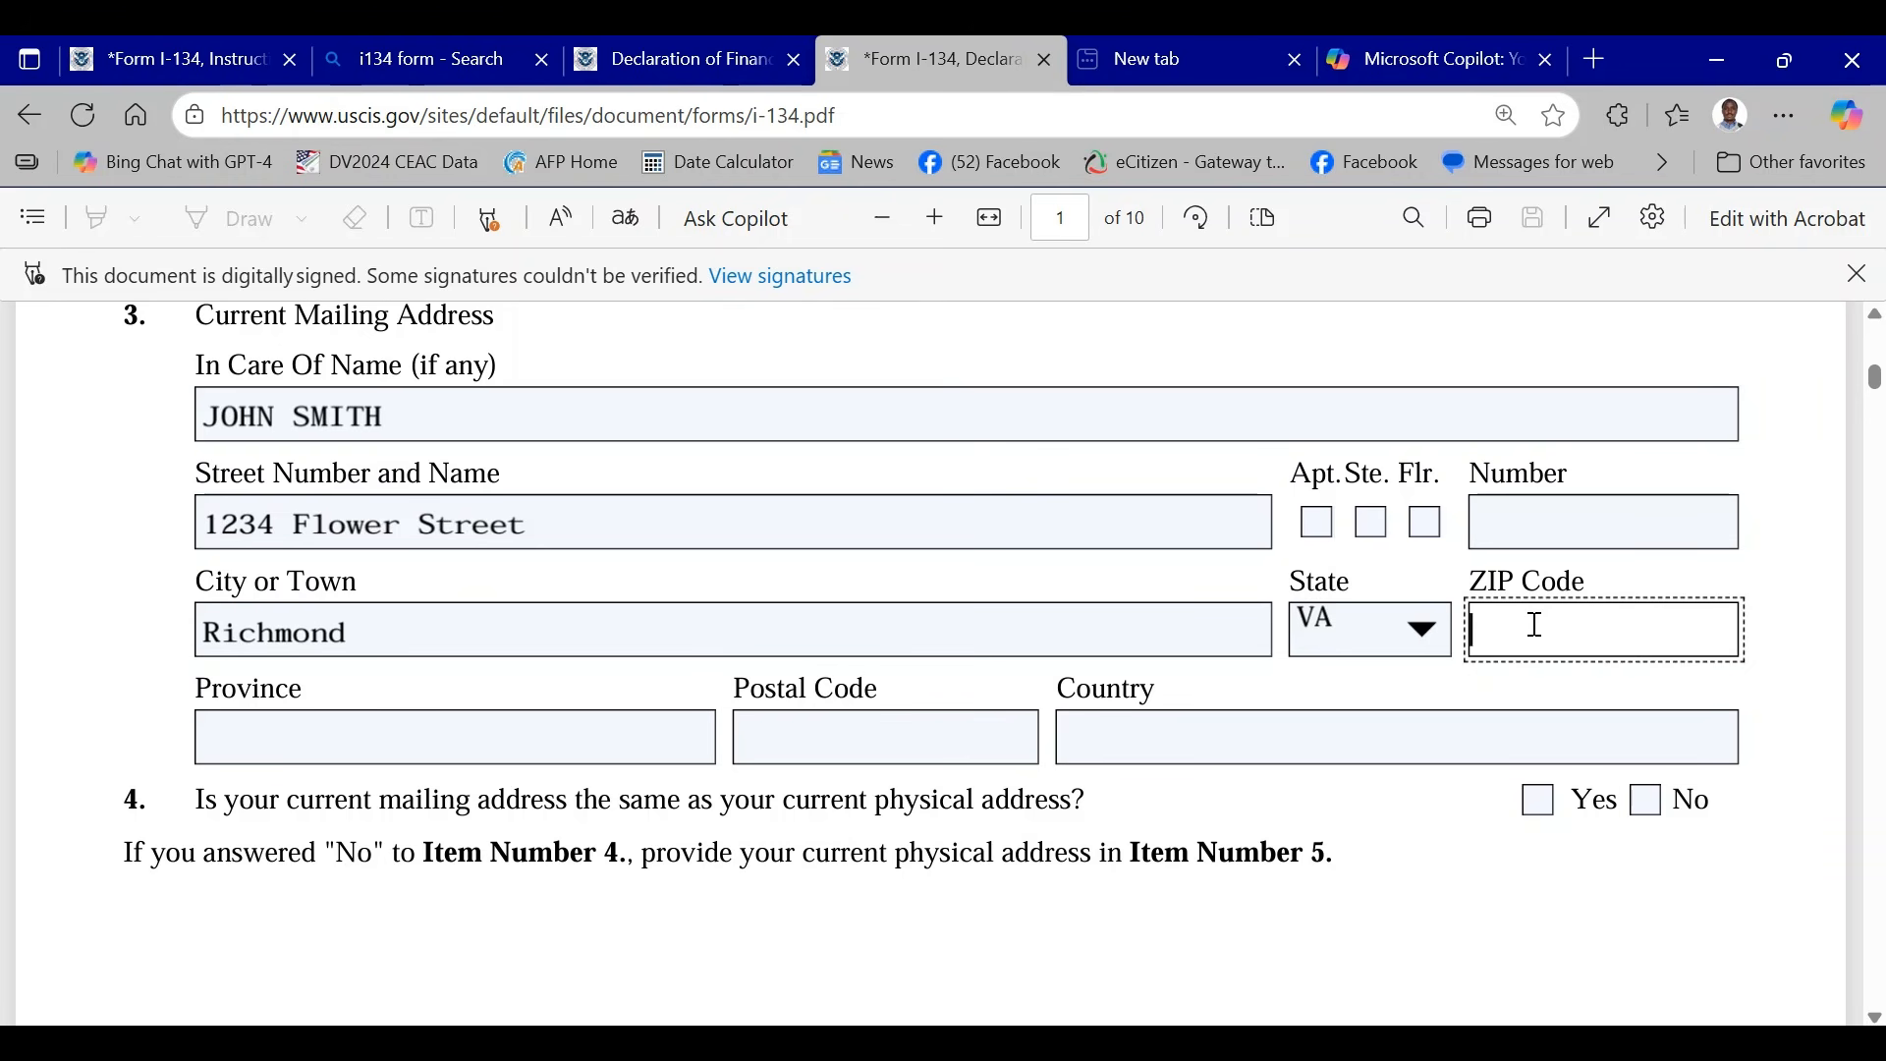
type("27000")
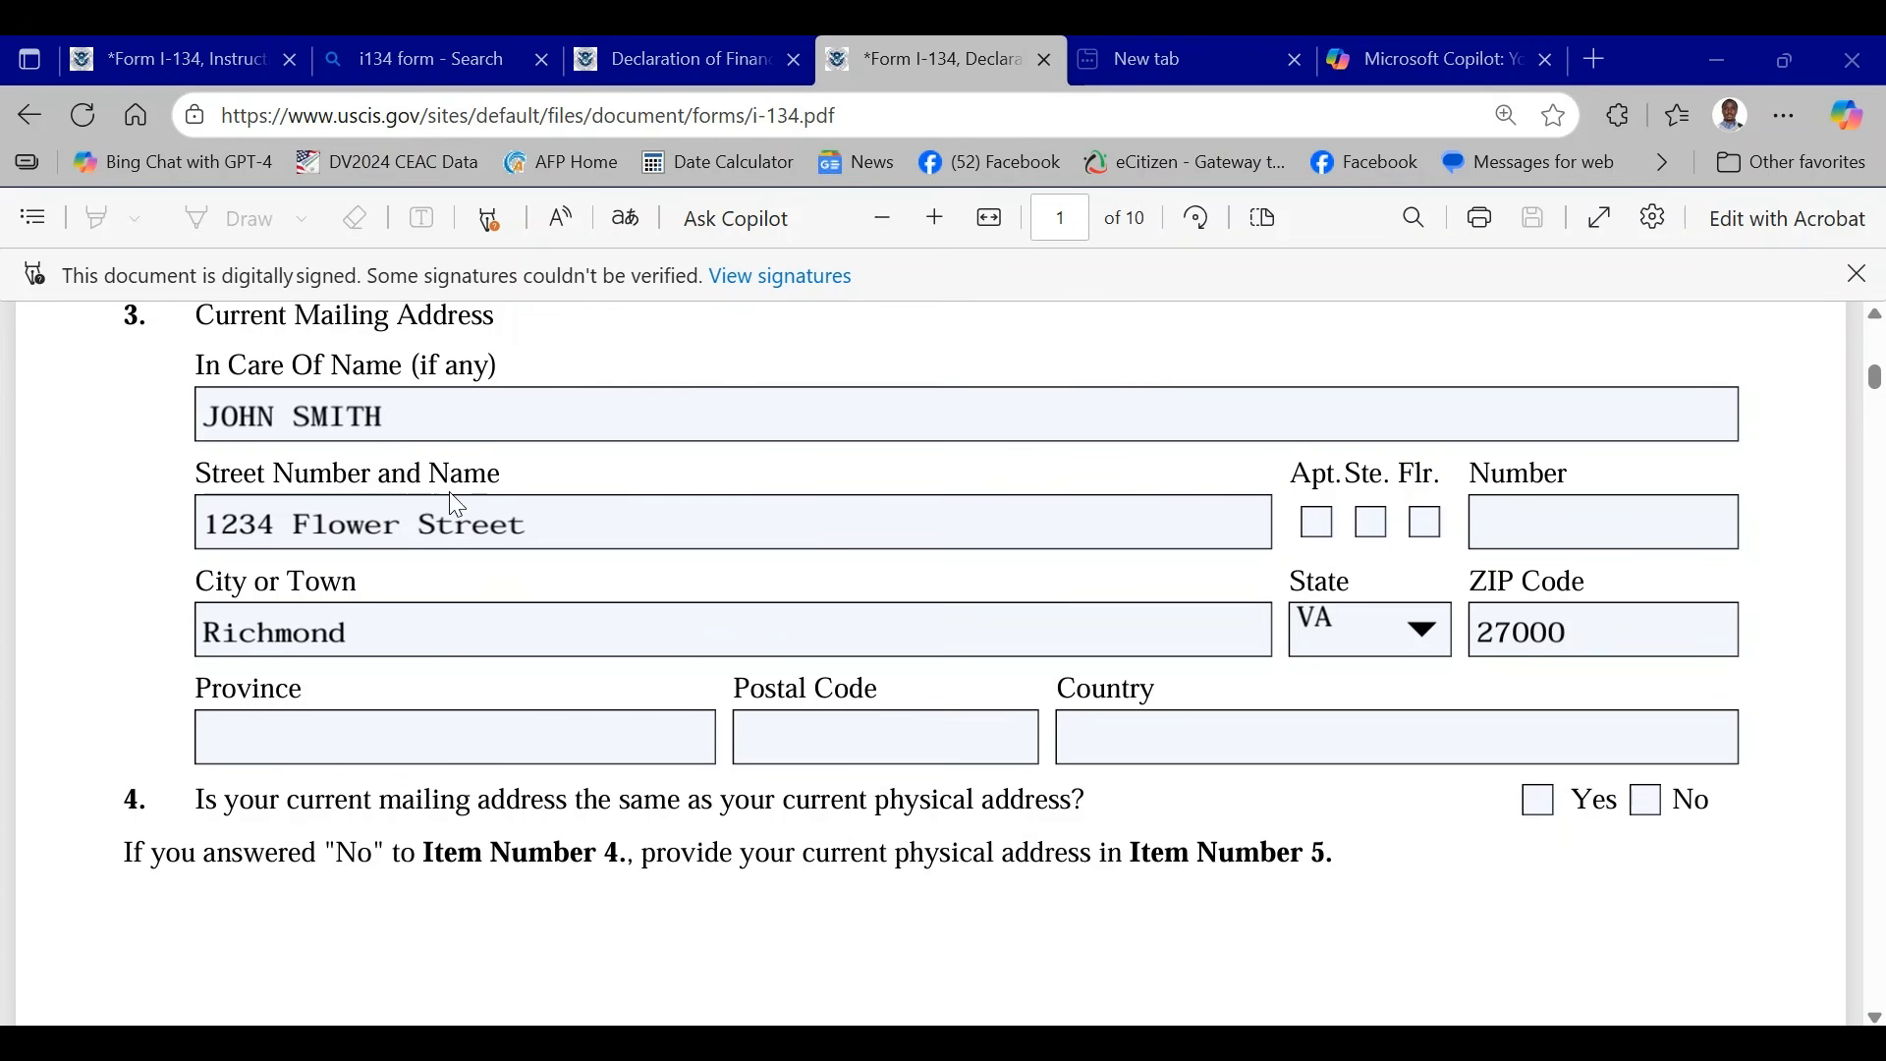
- Replace the ZIP code of the current mailing address with one matching the entered city
left_click(1601, 629)
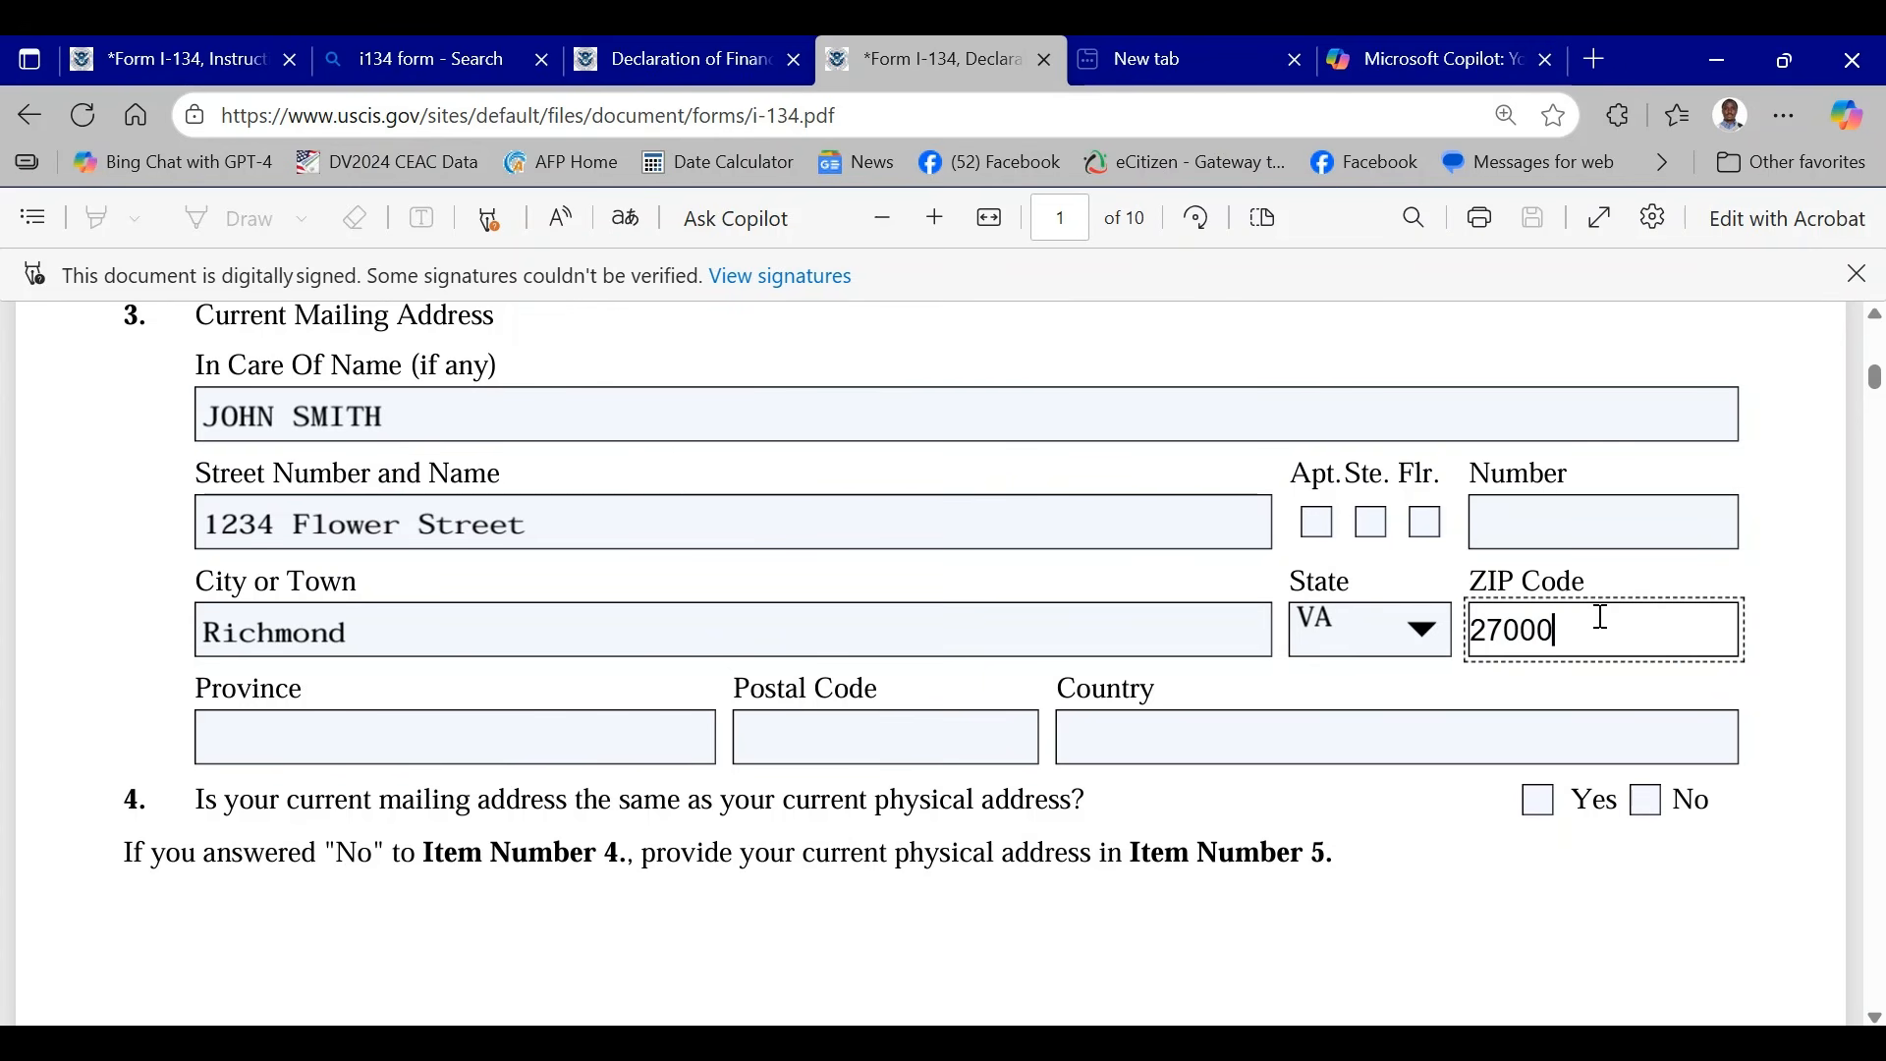
key("BackSpace")
key("BackSpace")
key("BackSpace")
key("BackSpace")
key("BackSpace")
type("23219")
- Enter the mailing address country and answer Yes in Item 4 that mailing and physical addresses are the same
scroll(766, 610, "down", 1)
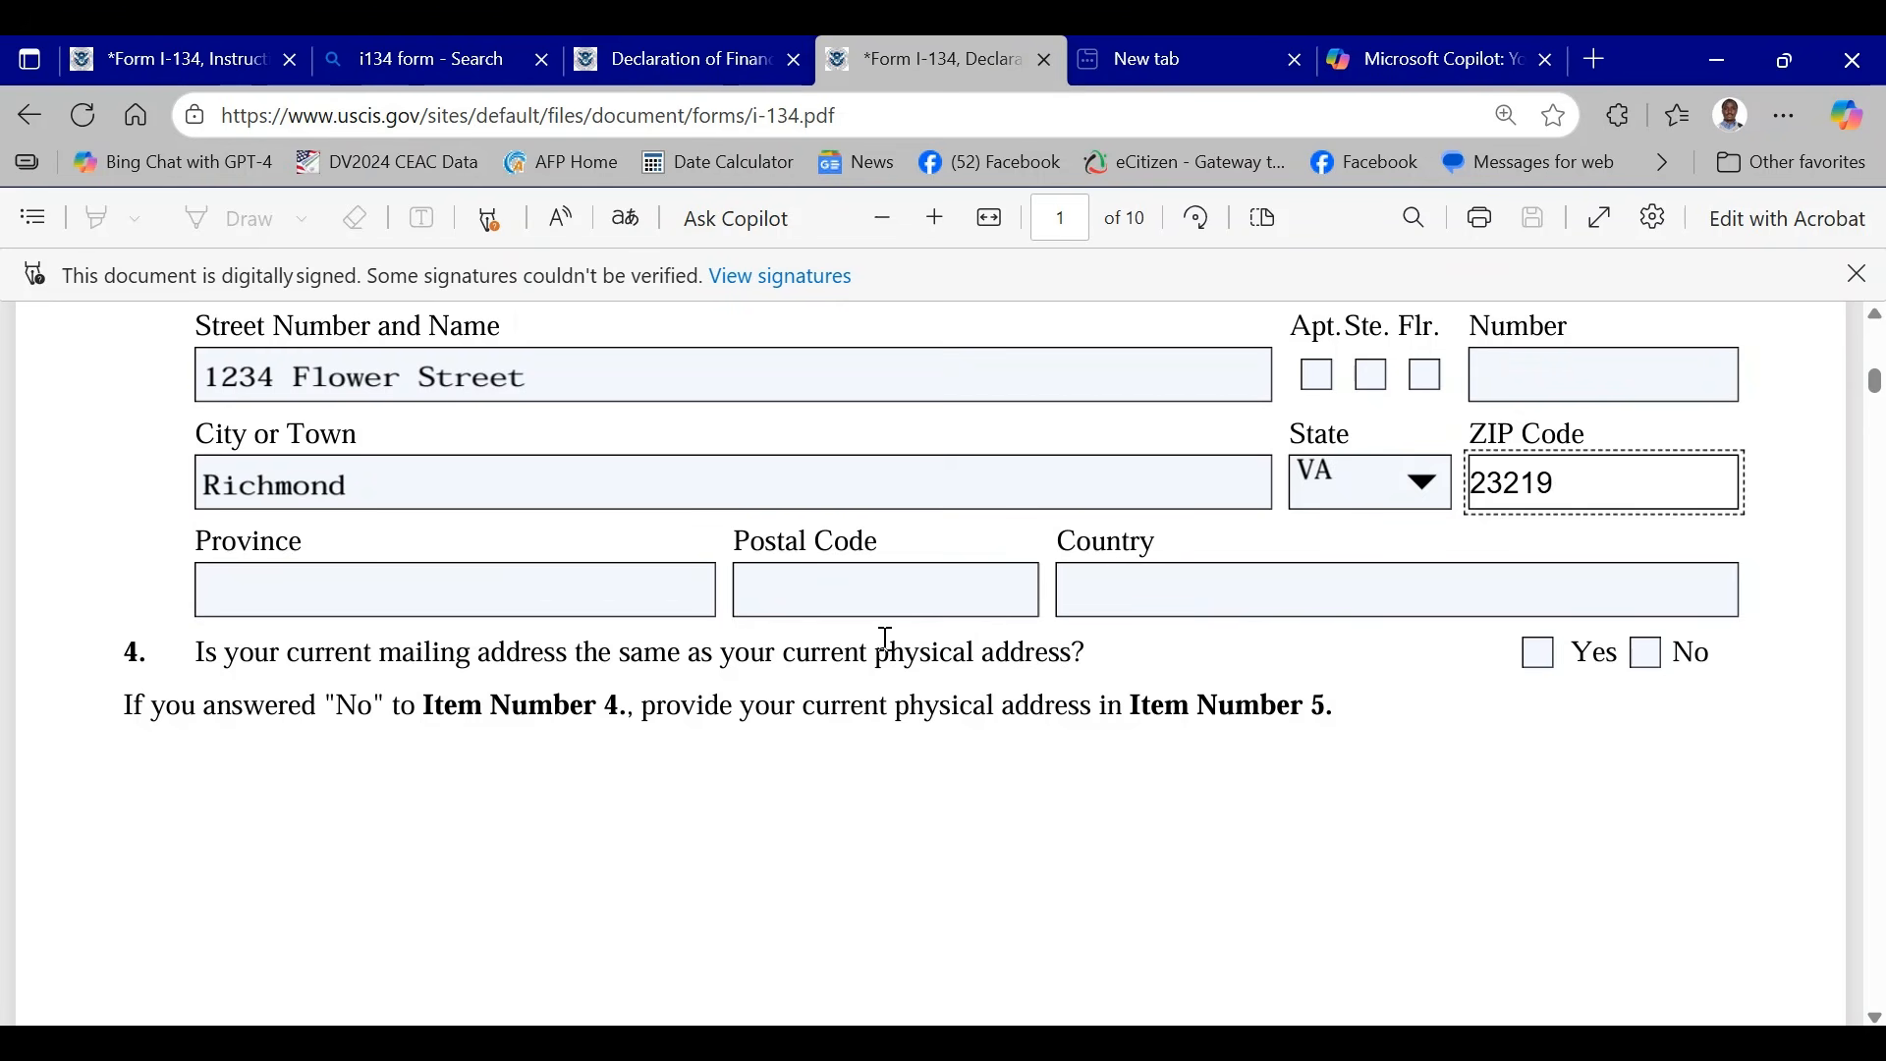
left_click(1118, 587)
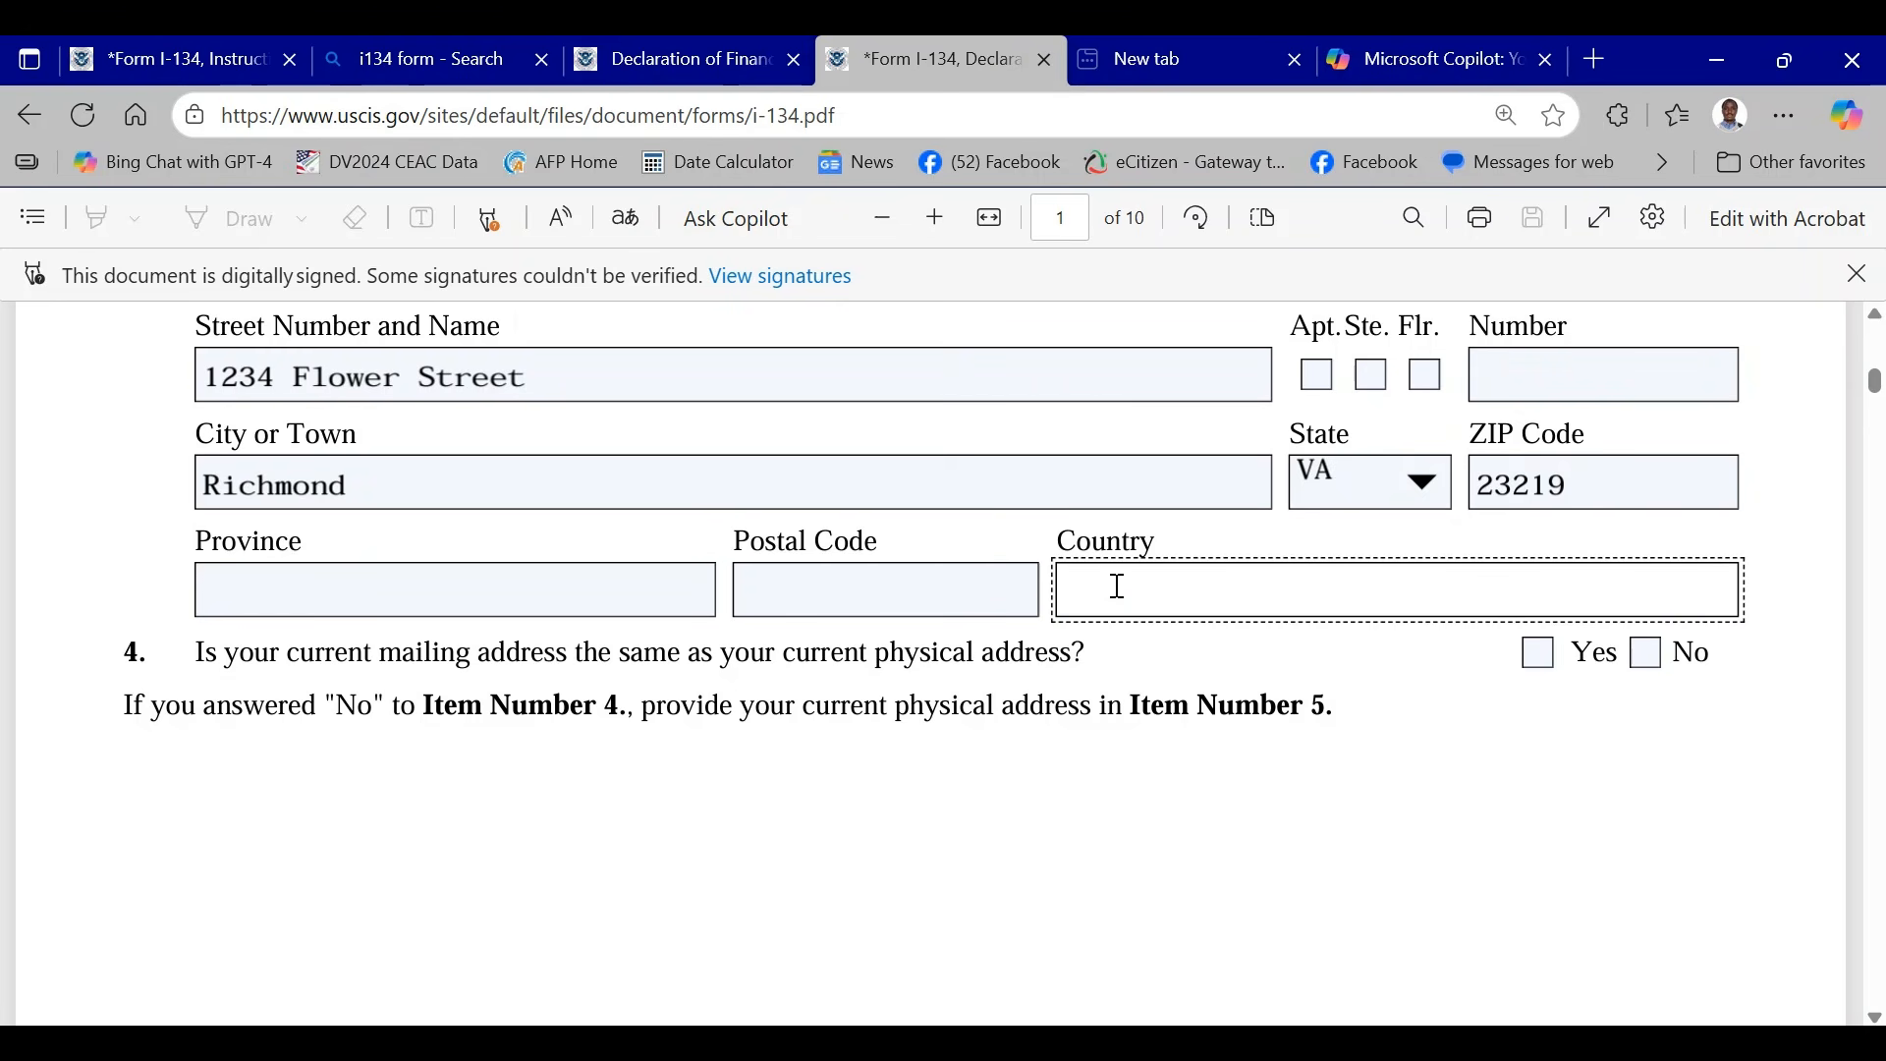
type("US")
left_click(1344, 705)
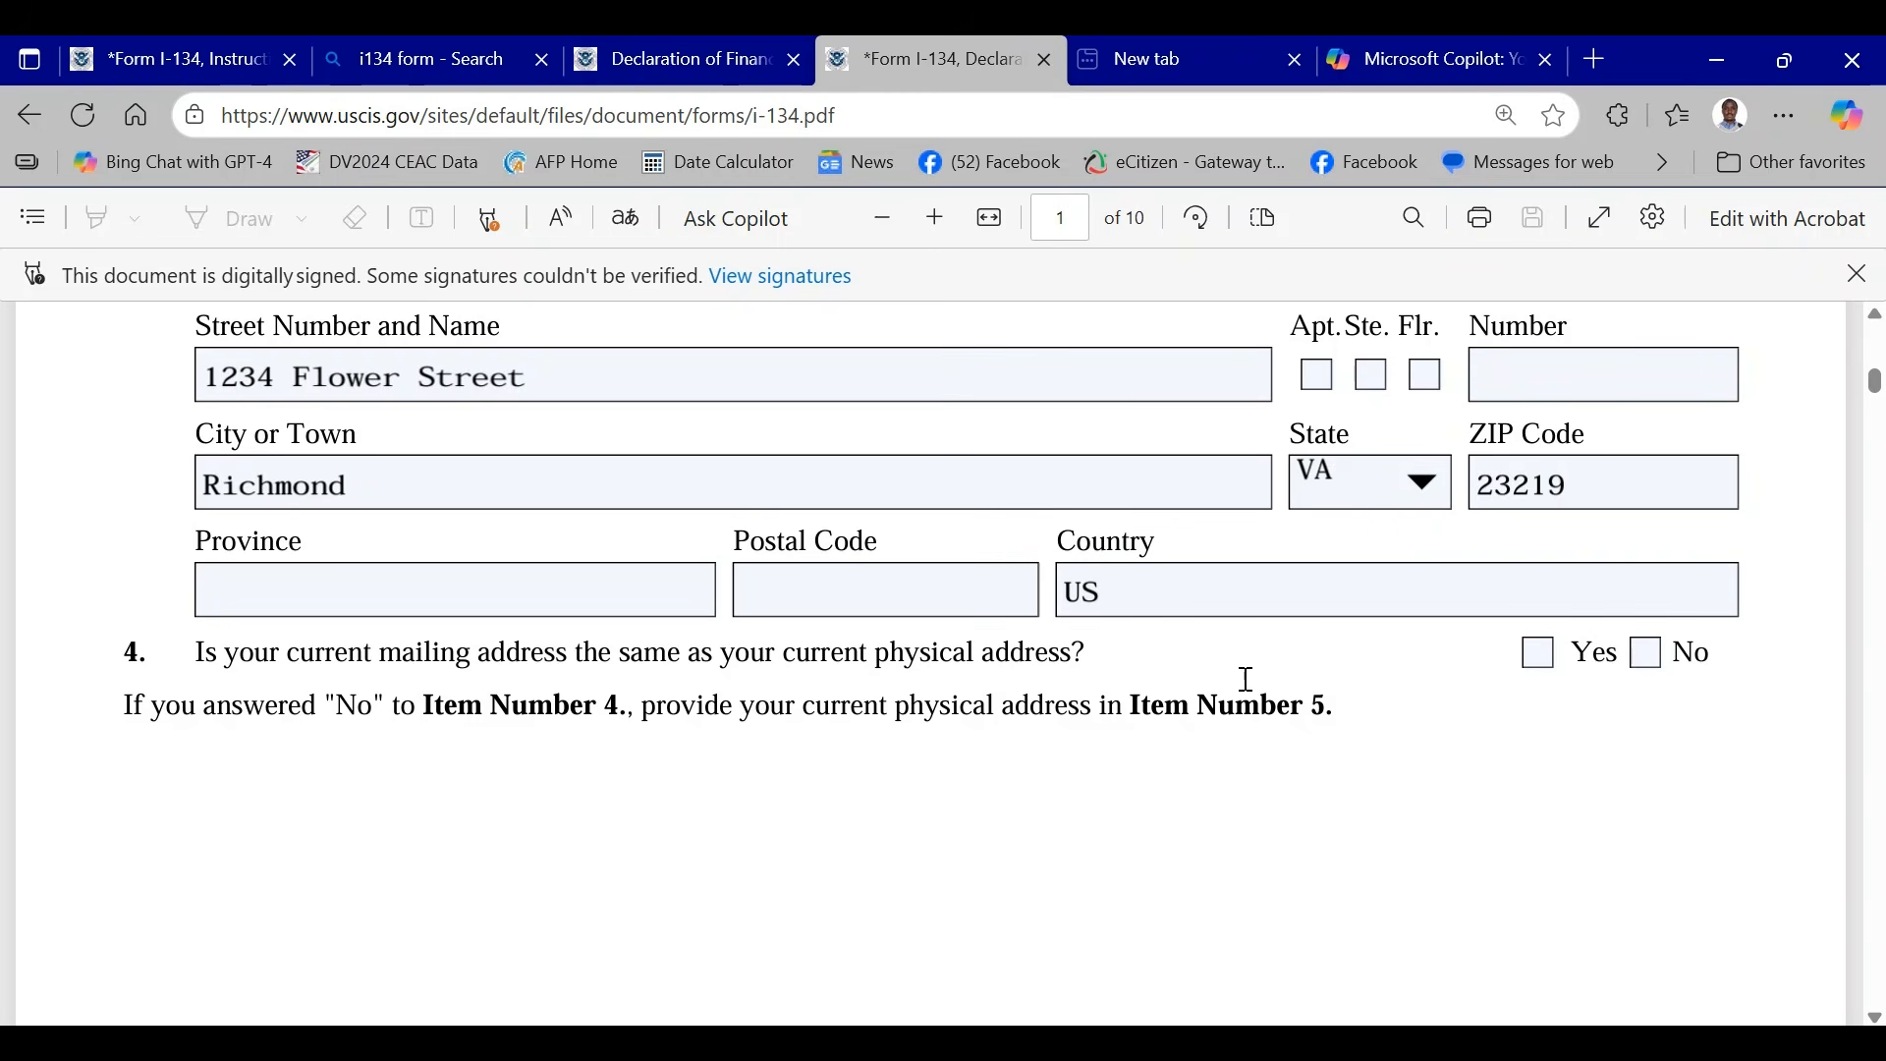
scroll(884, 629, "down", 2)
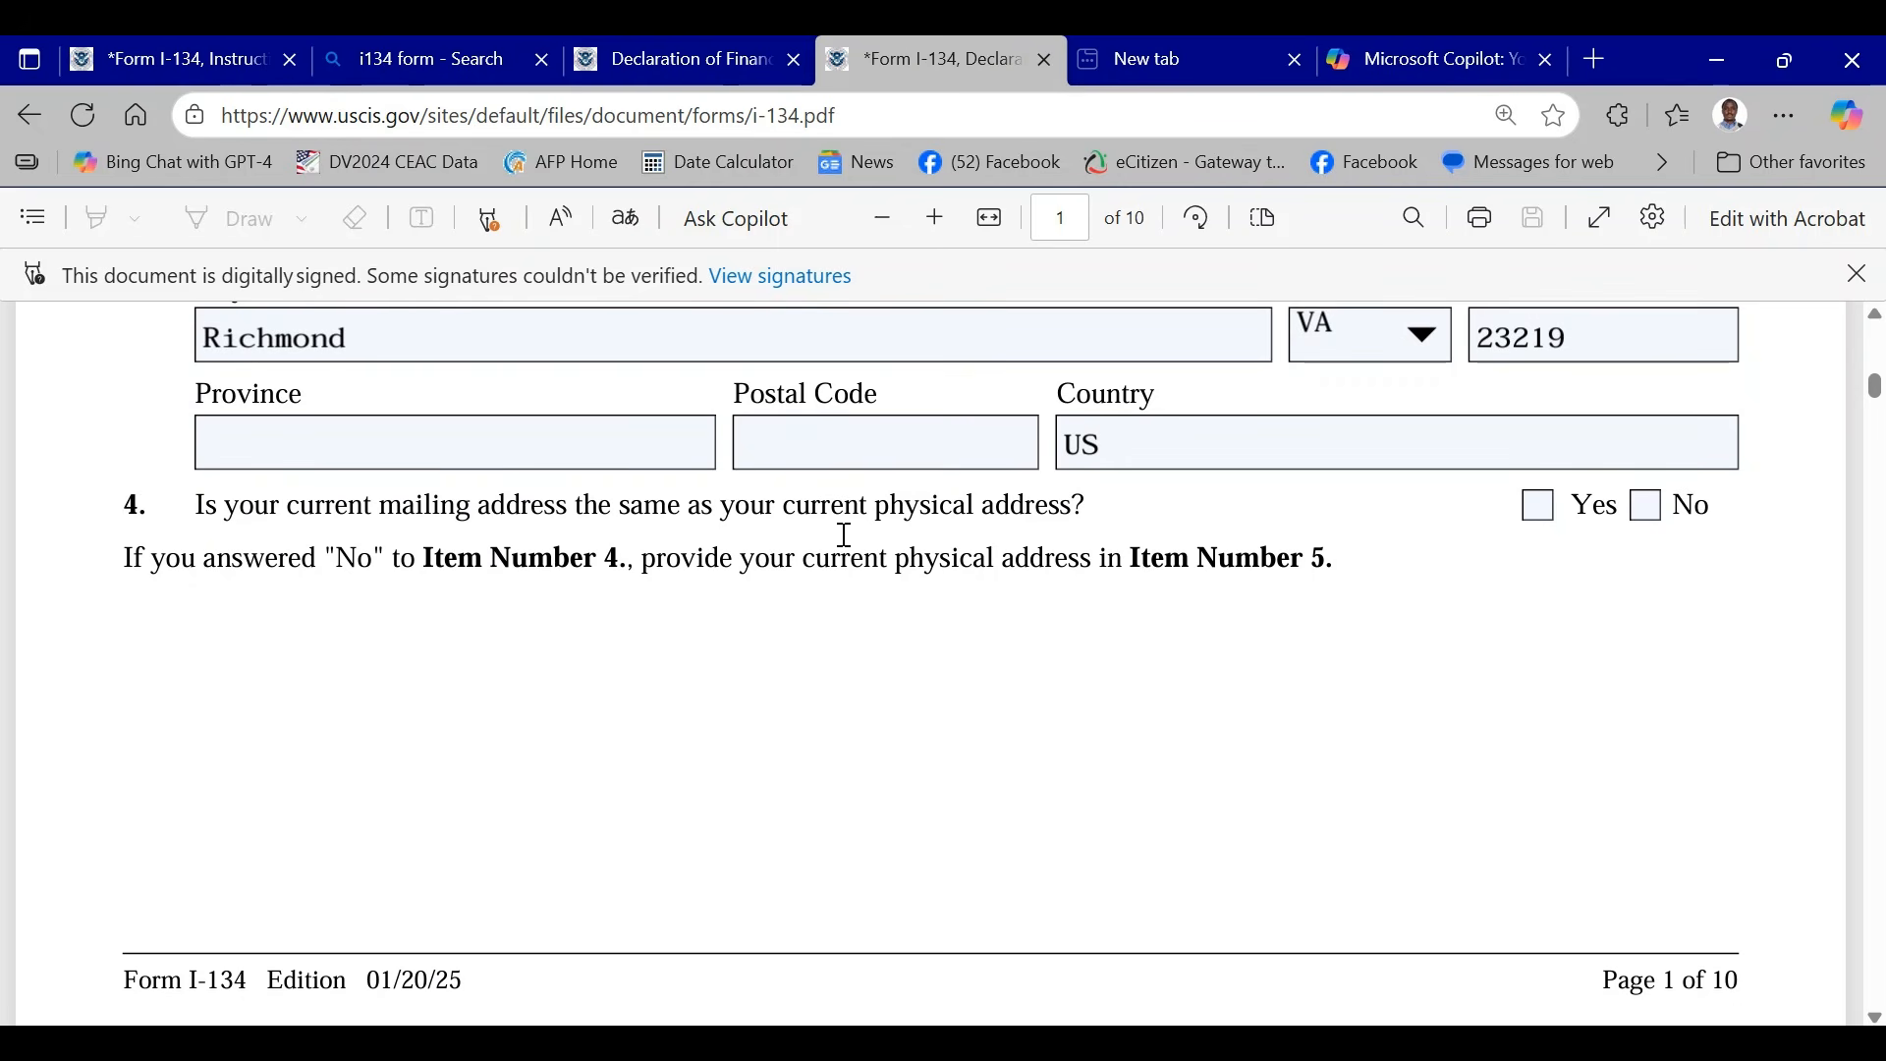
left_click(1538, 511)
- Review the Item 5 Current Physical Address fields on page 2 against the Item 4 answer and its instruction
scroll(600, 523, "down", 2)
scroll(600, 524, "down", 5)
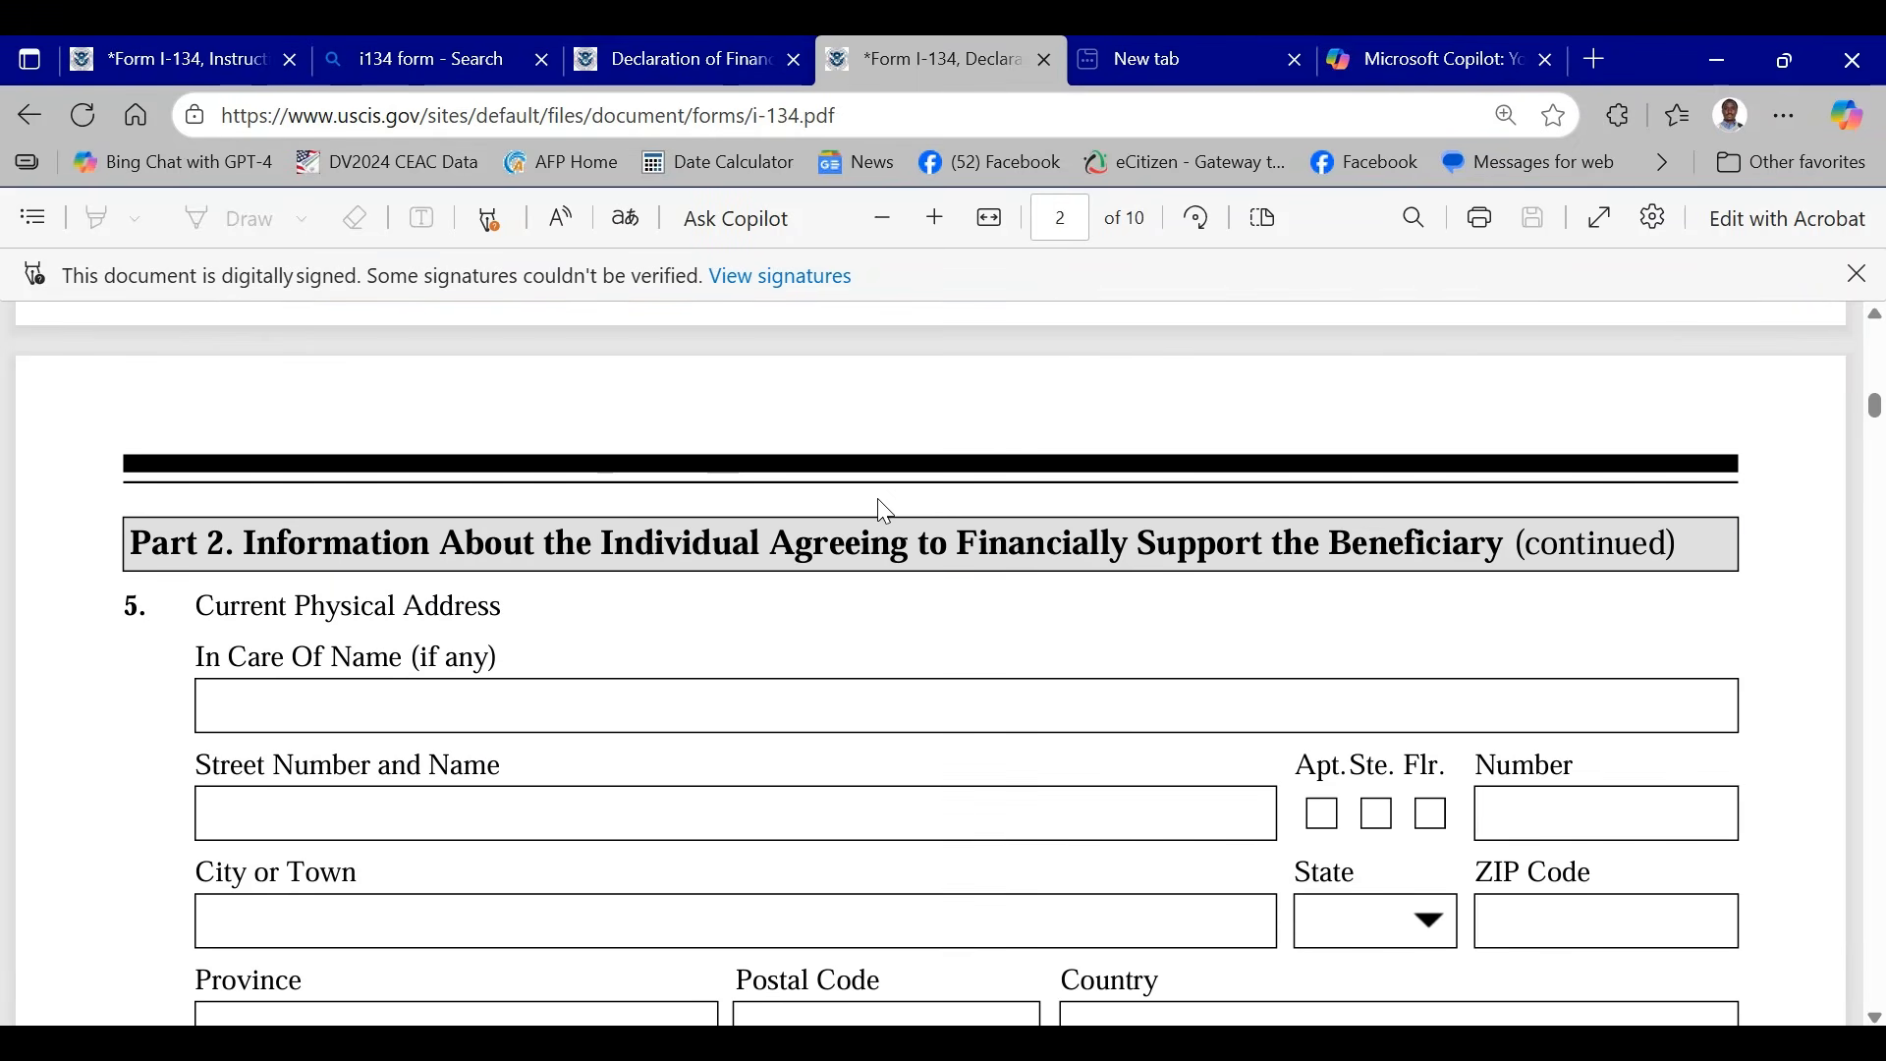
scroll(885, 511, "down", 2)
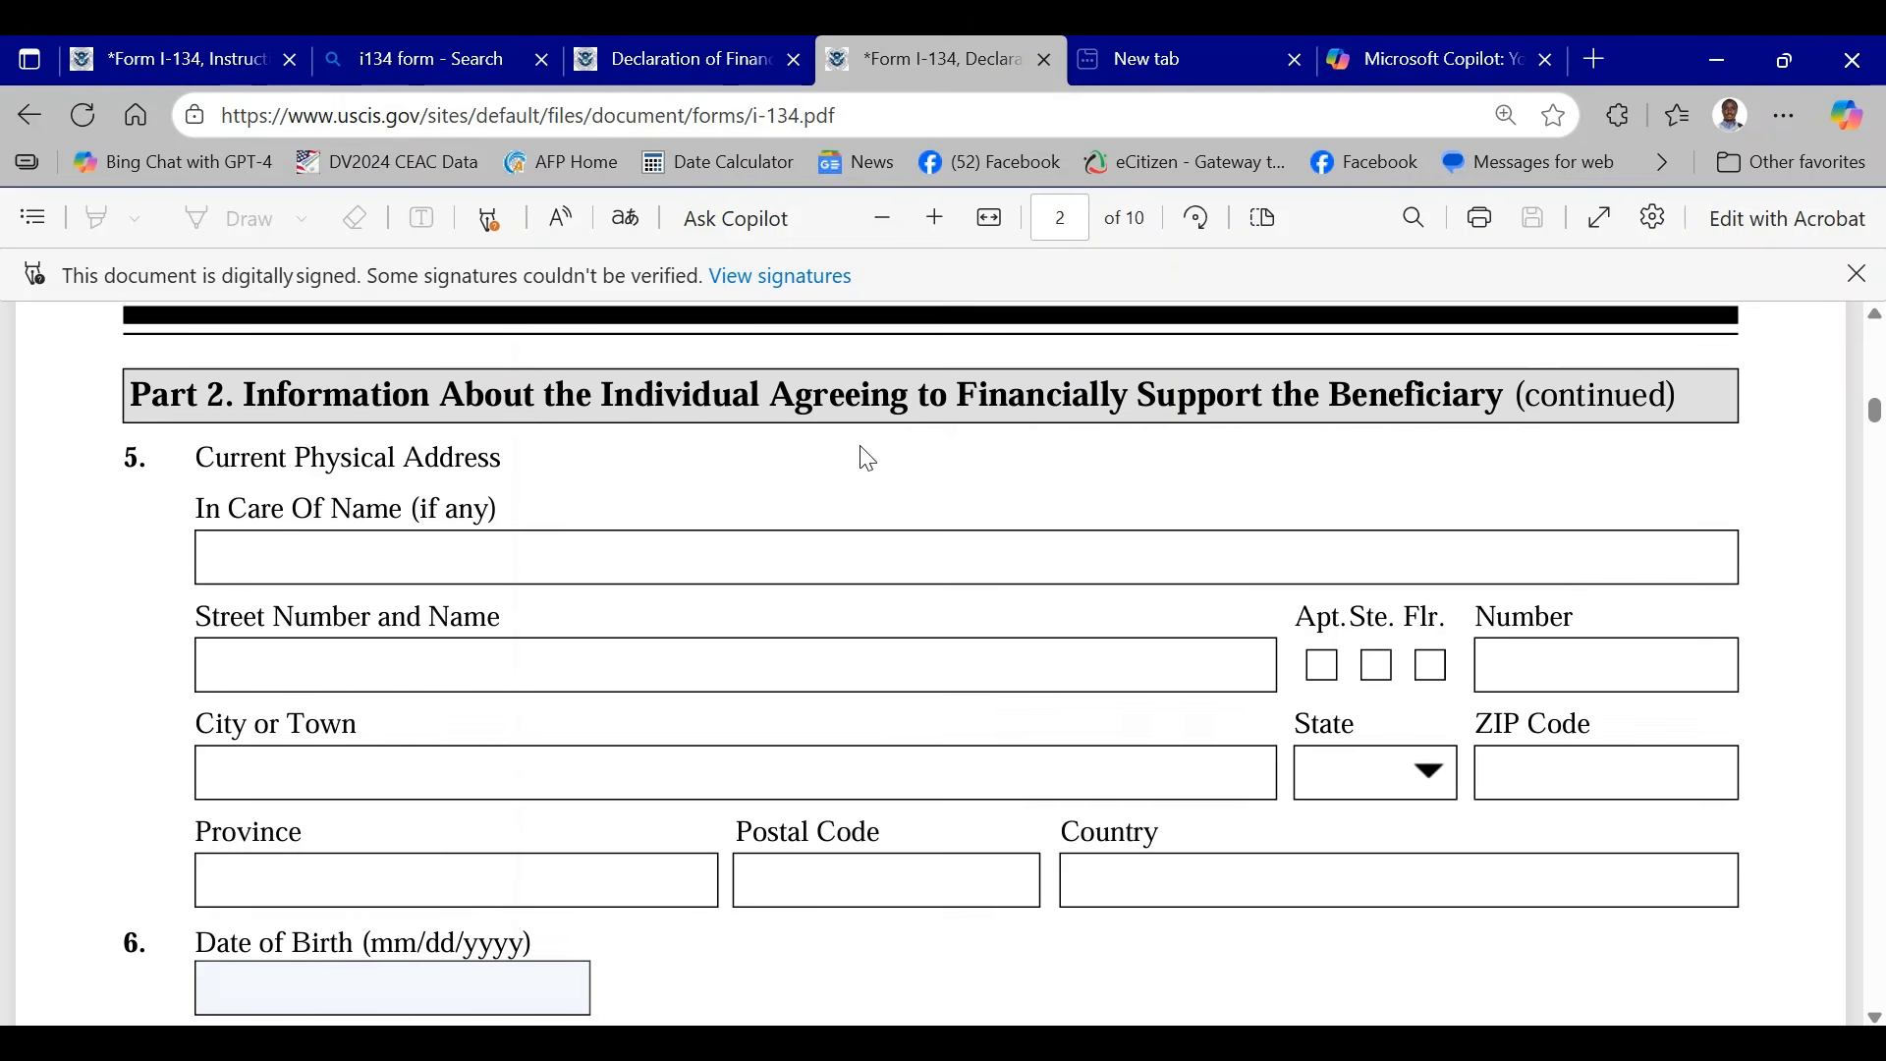
scroll(867, 459, "down", 2)
scroll(864, 455, "up", 2)
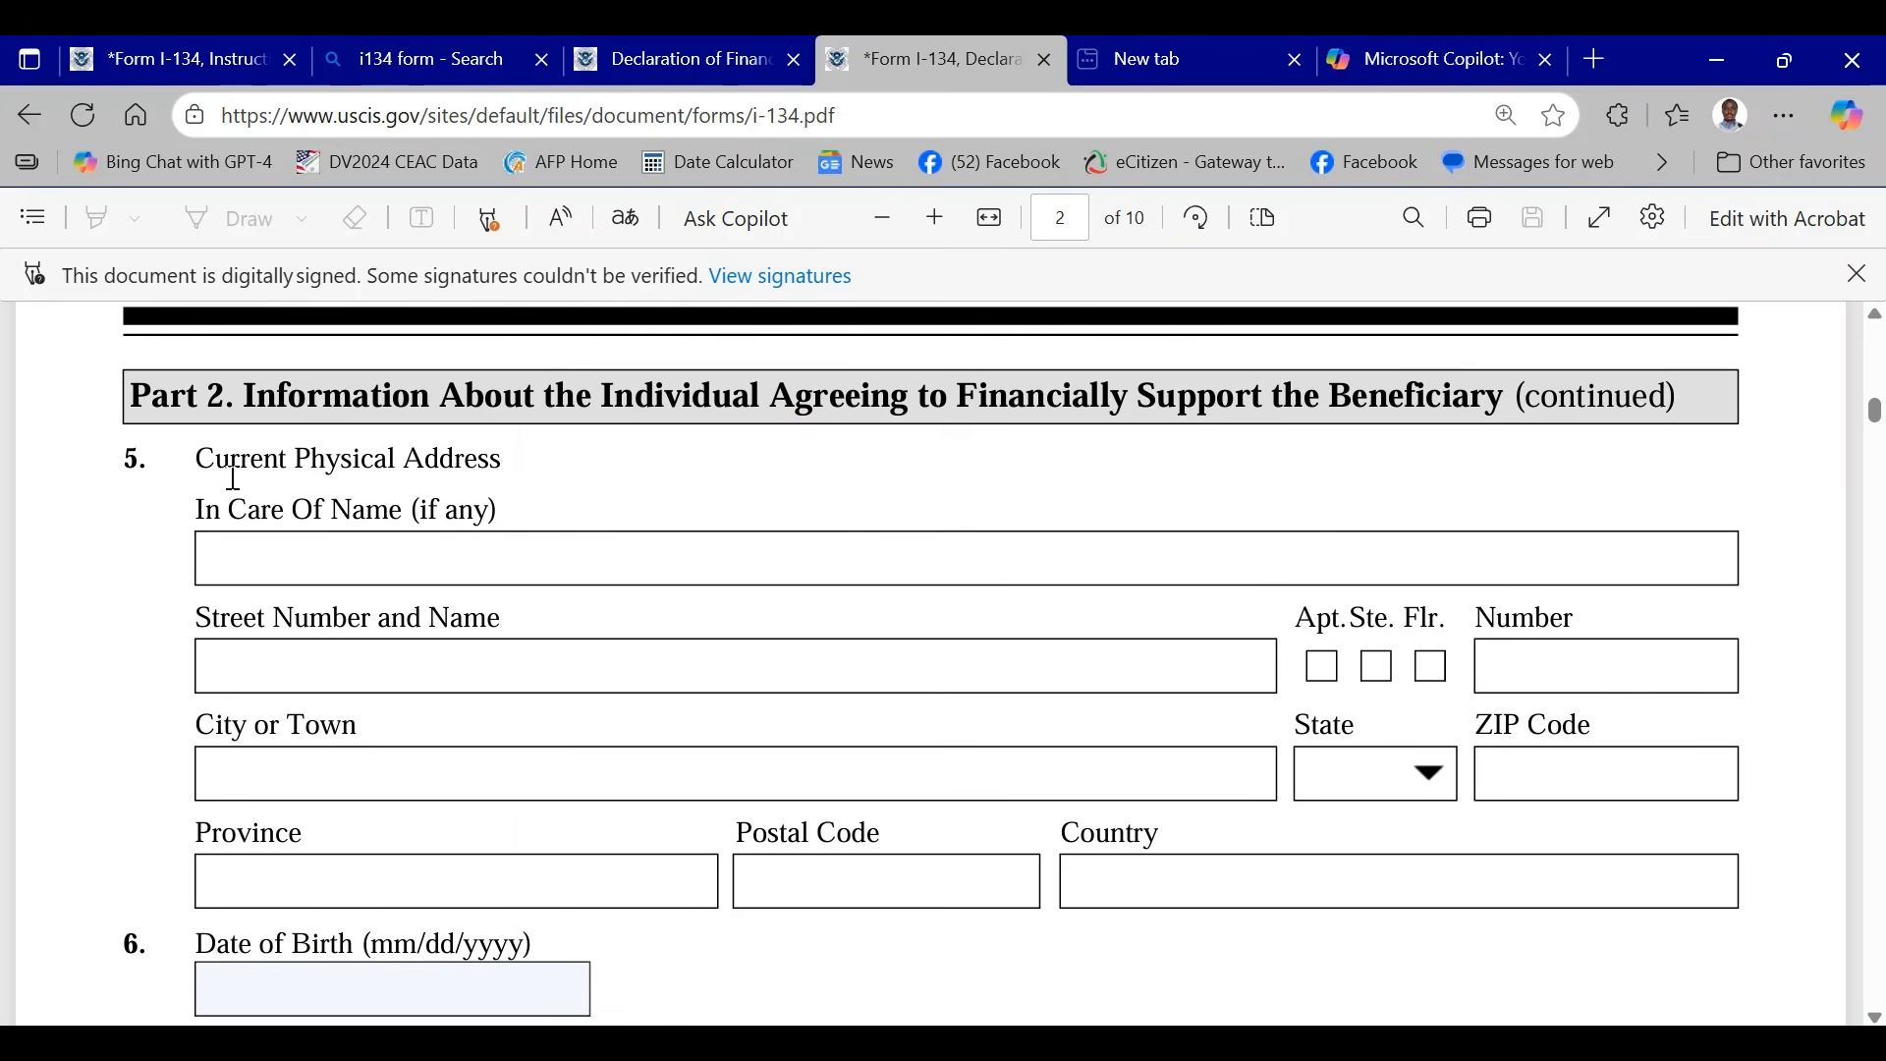
scroll(864, 565, "up", 7)
scroll(871, 570, "up", 3)
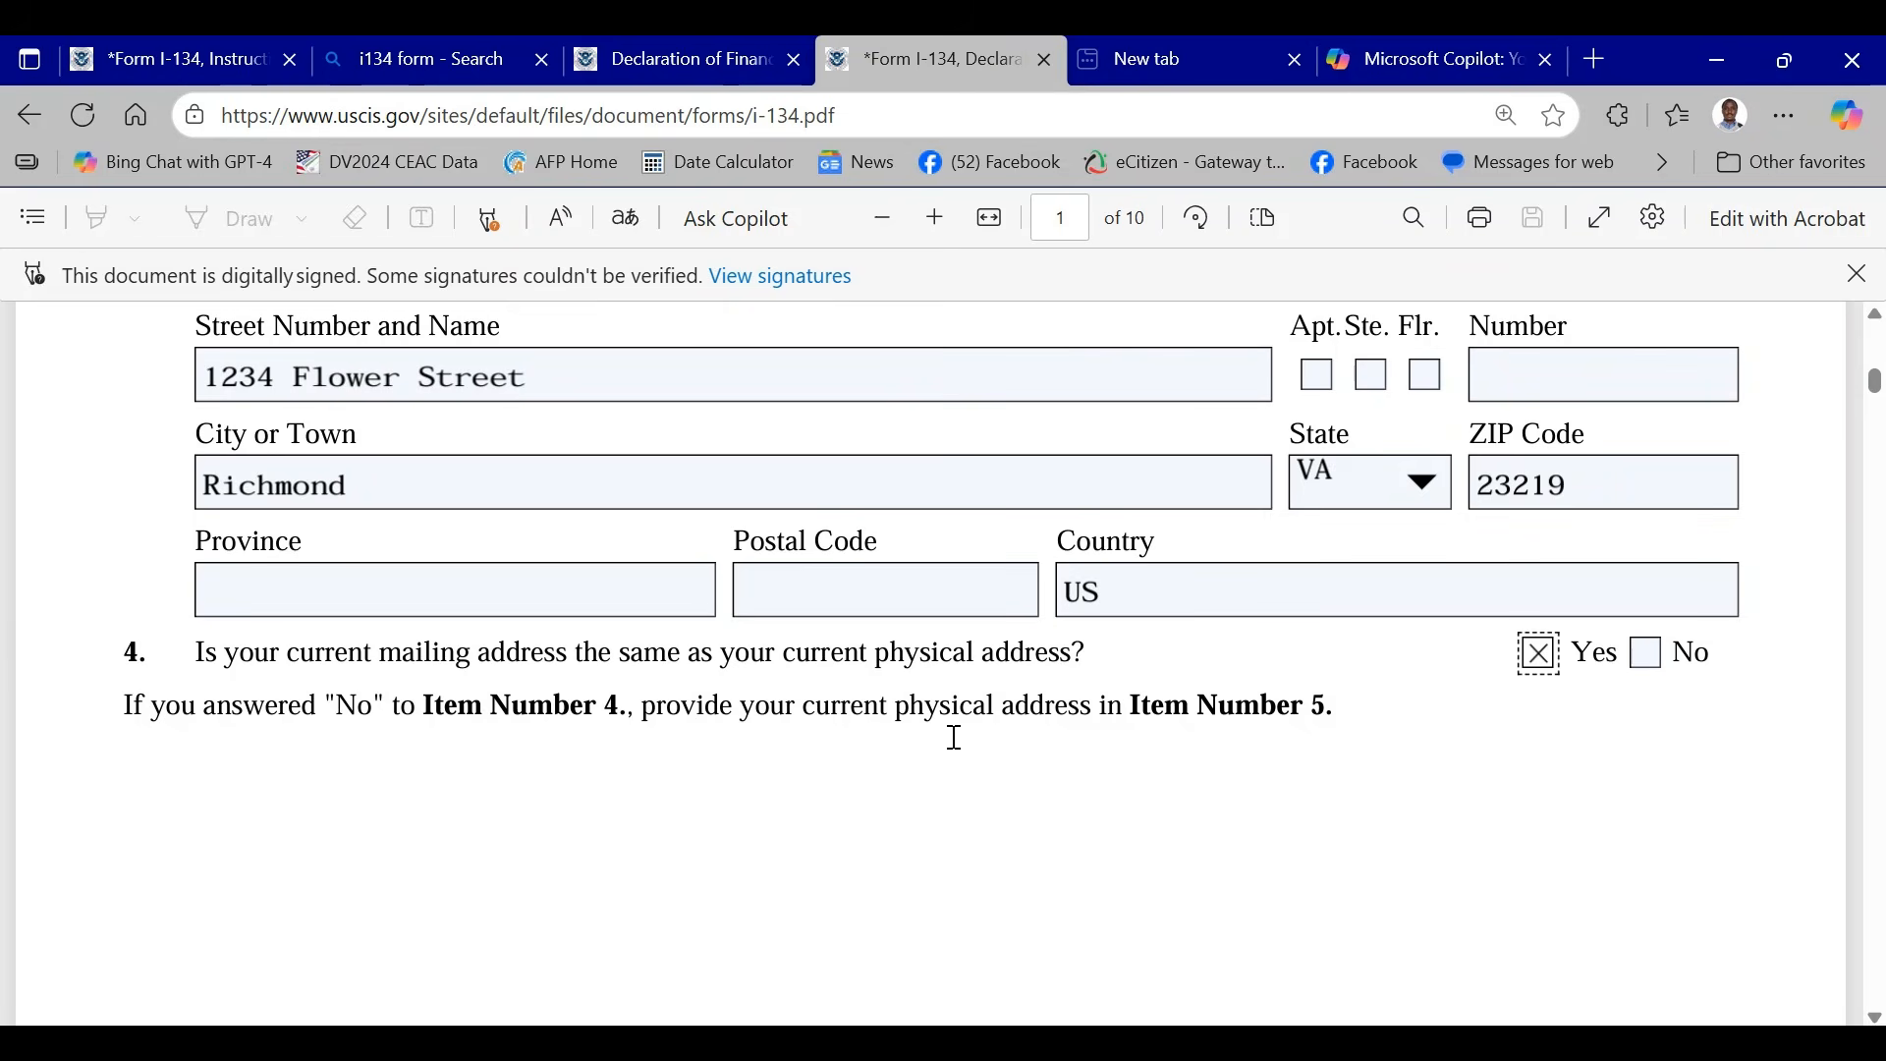
- Enter a sample date of birth for the sponsor in Item 6 on page 2, in mm/dd/yyyy format
scroll(494, 719, "down", 3)
scroll(508, 731, "down", 7)
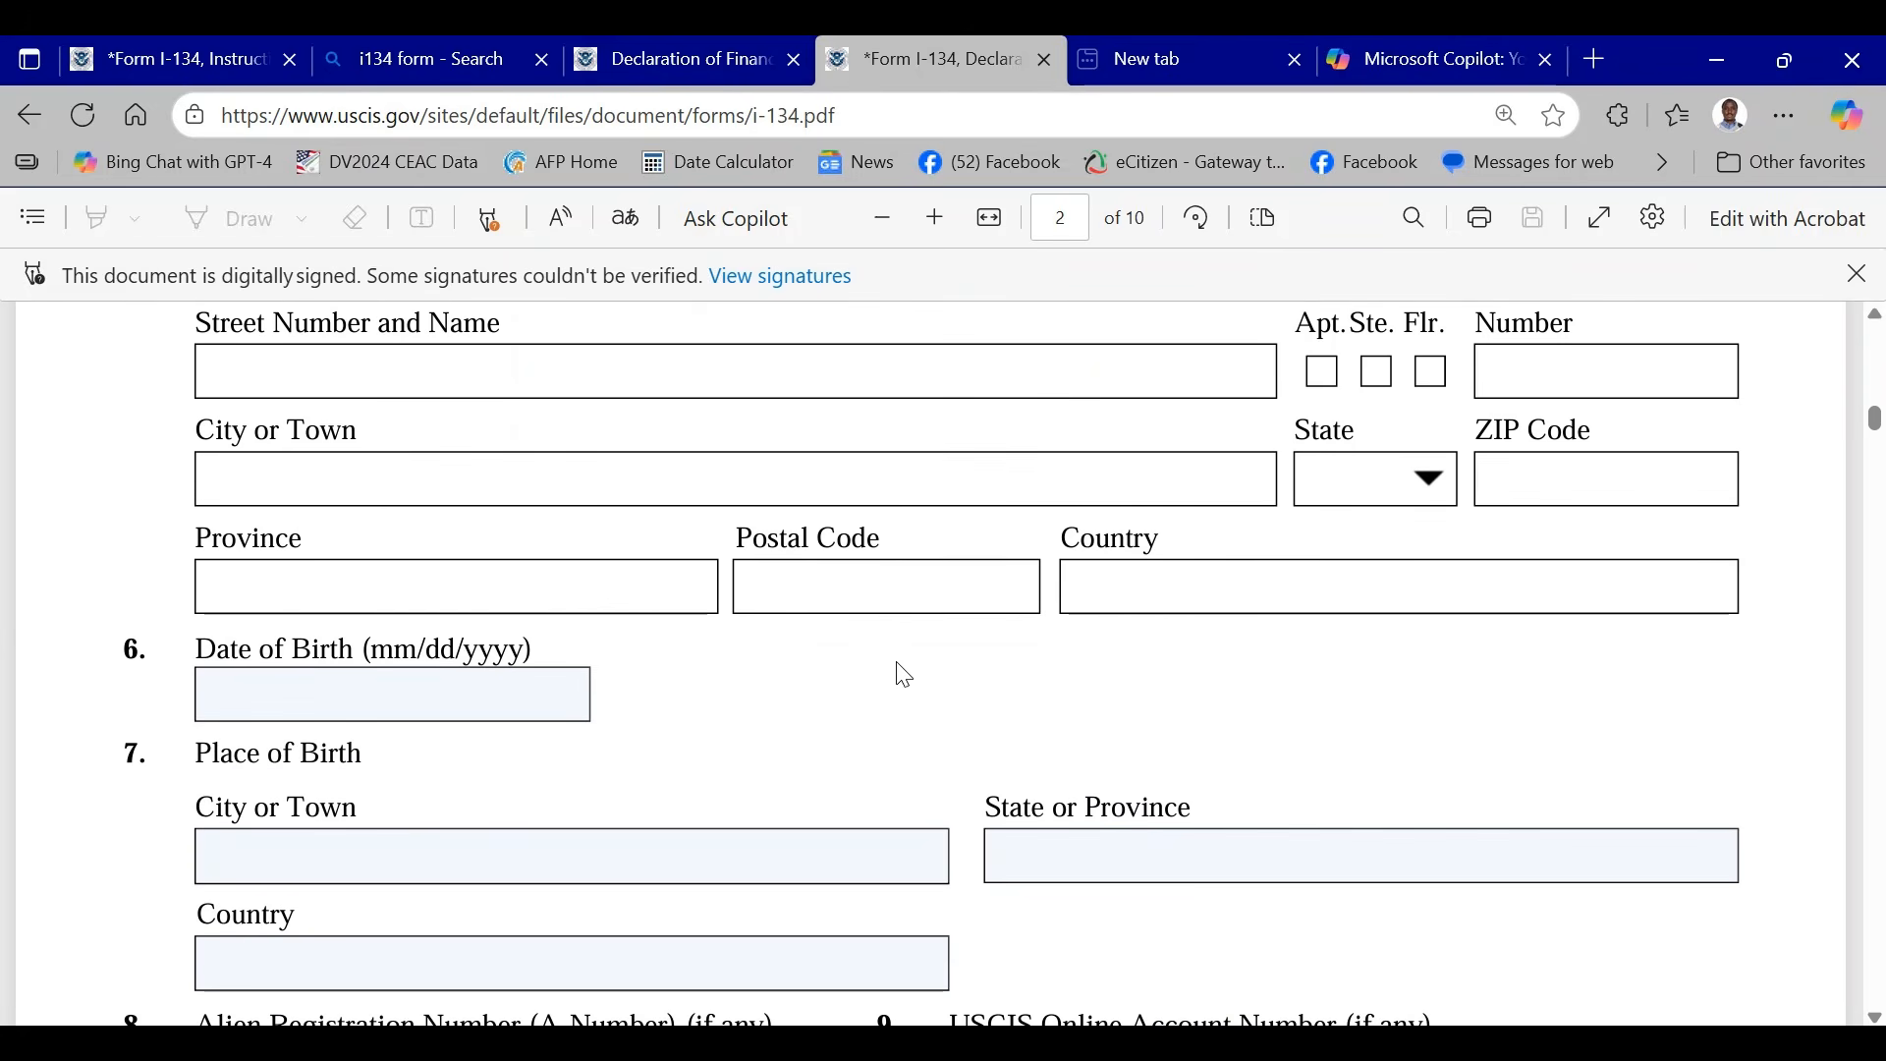
left_click(252, 685)
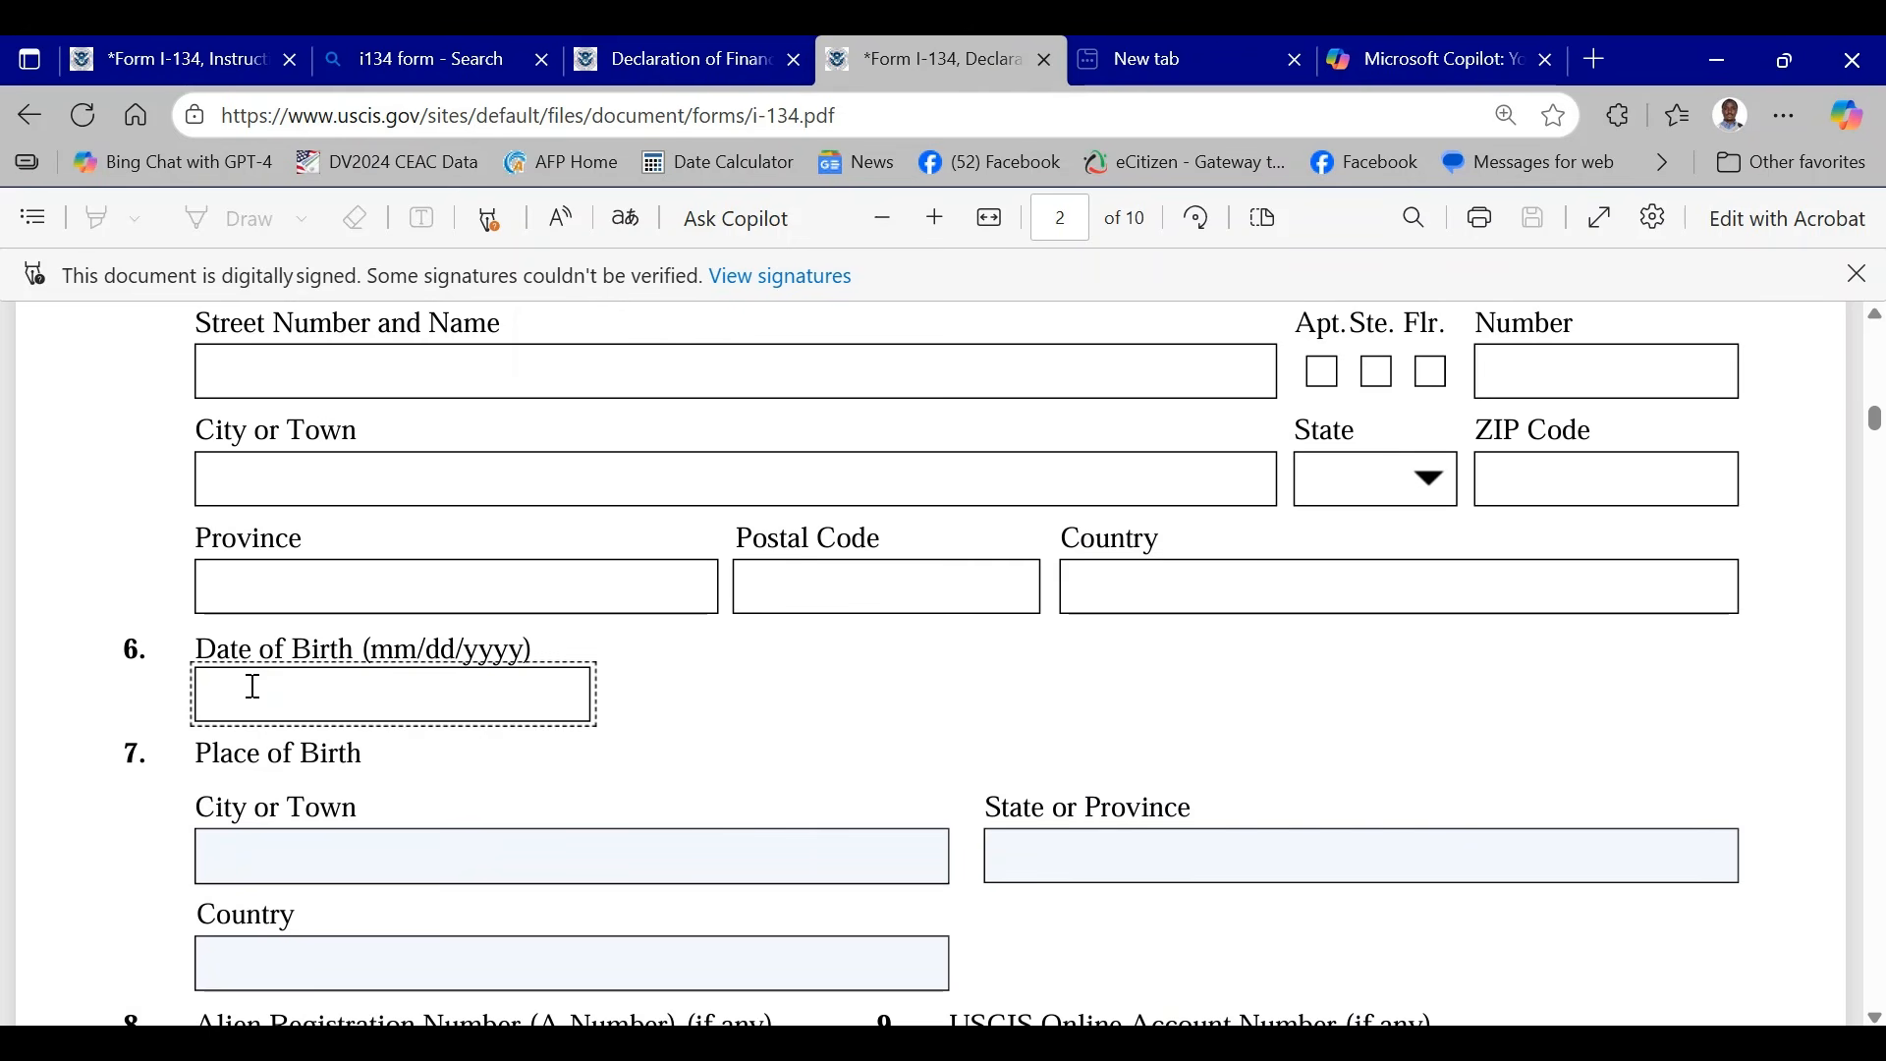
type("01/01/")
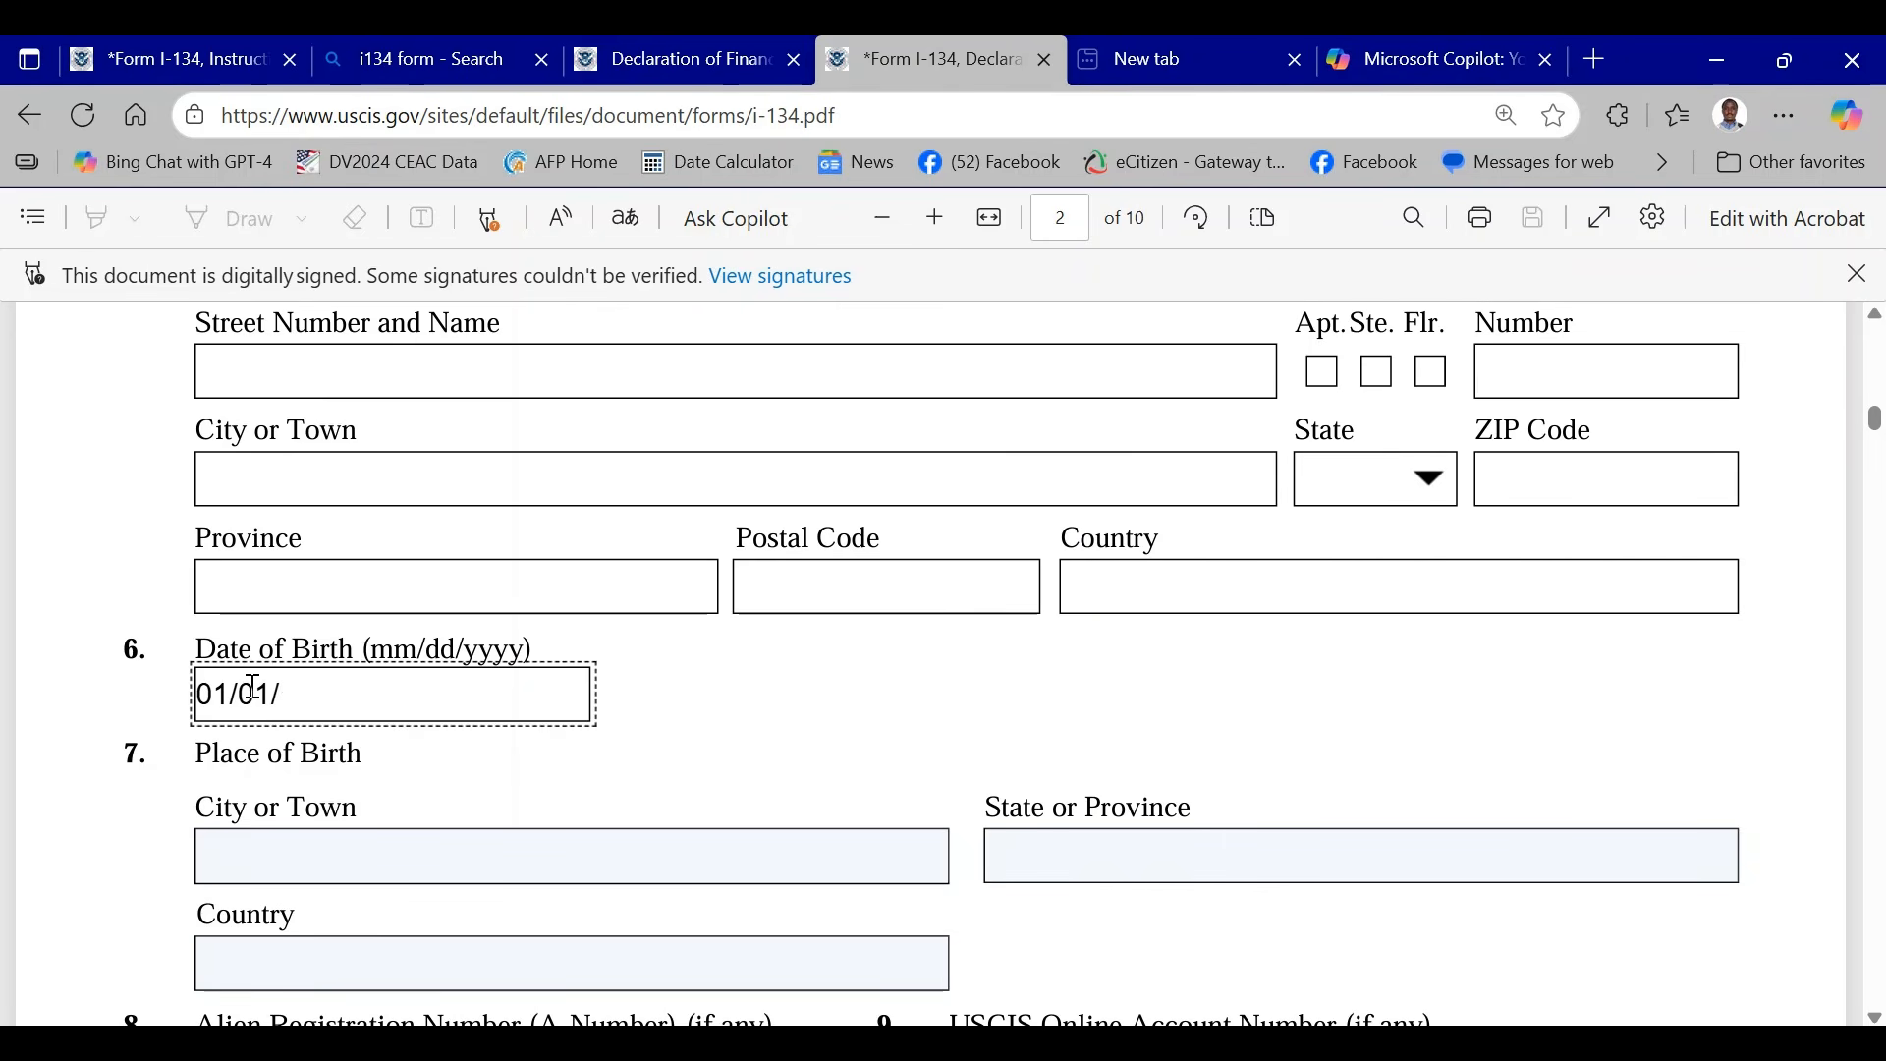
type("1900")
- Fill in the Item 7 place of birth with NAIROBI as city, NAIROBI as state or province and KENYA as country
scroll(543, 758, "down", 2)
left_click(258, 707)
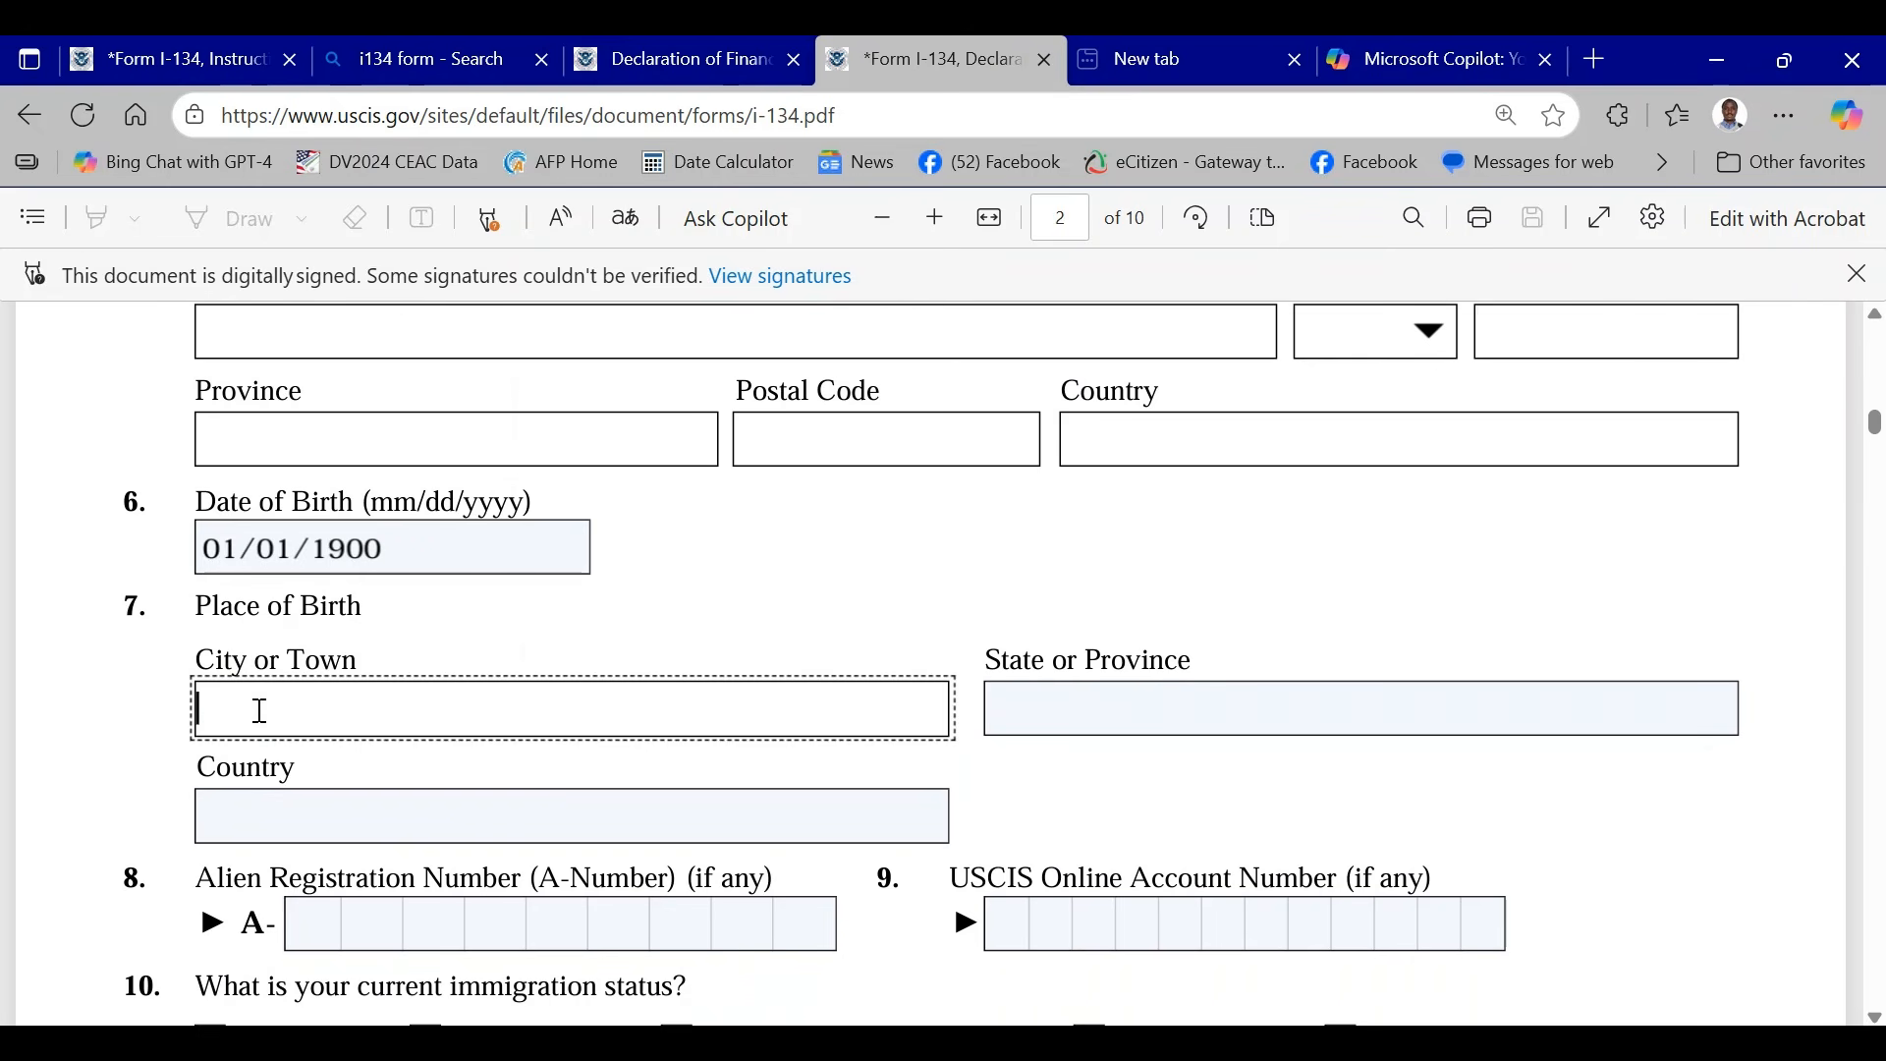
type("NAIROBI")
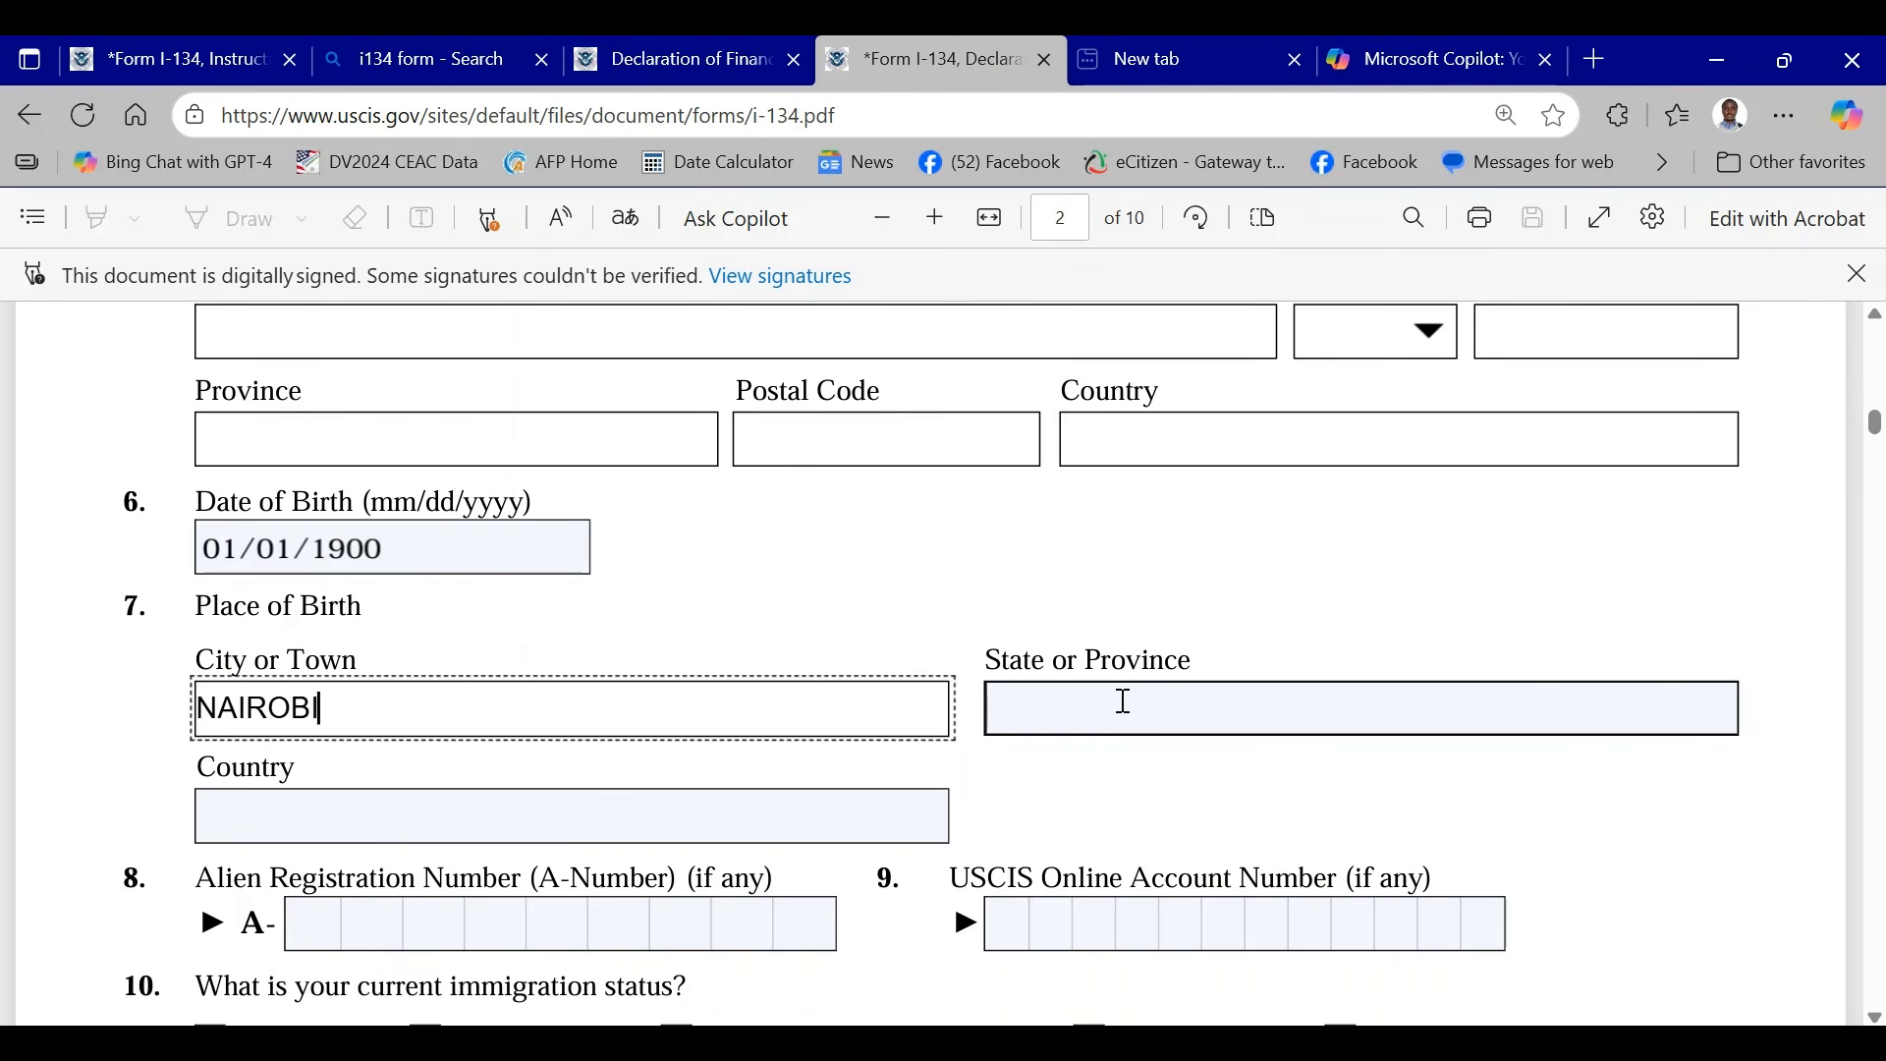
left_click(1072, 699)
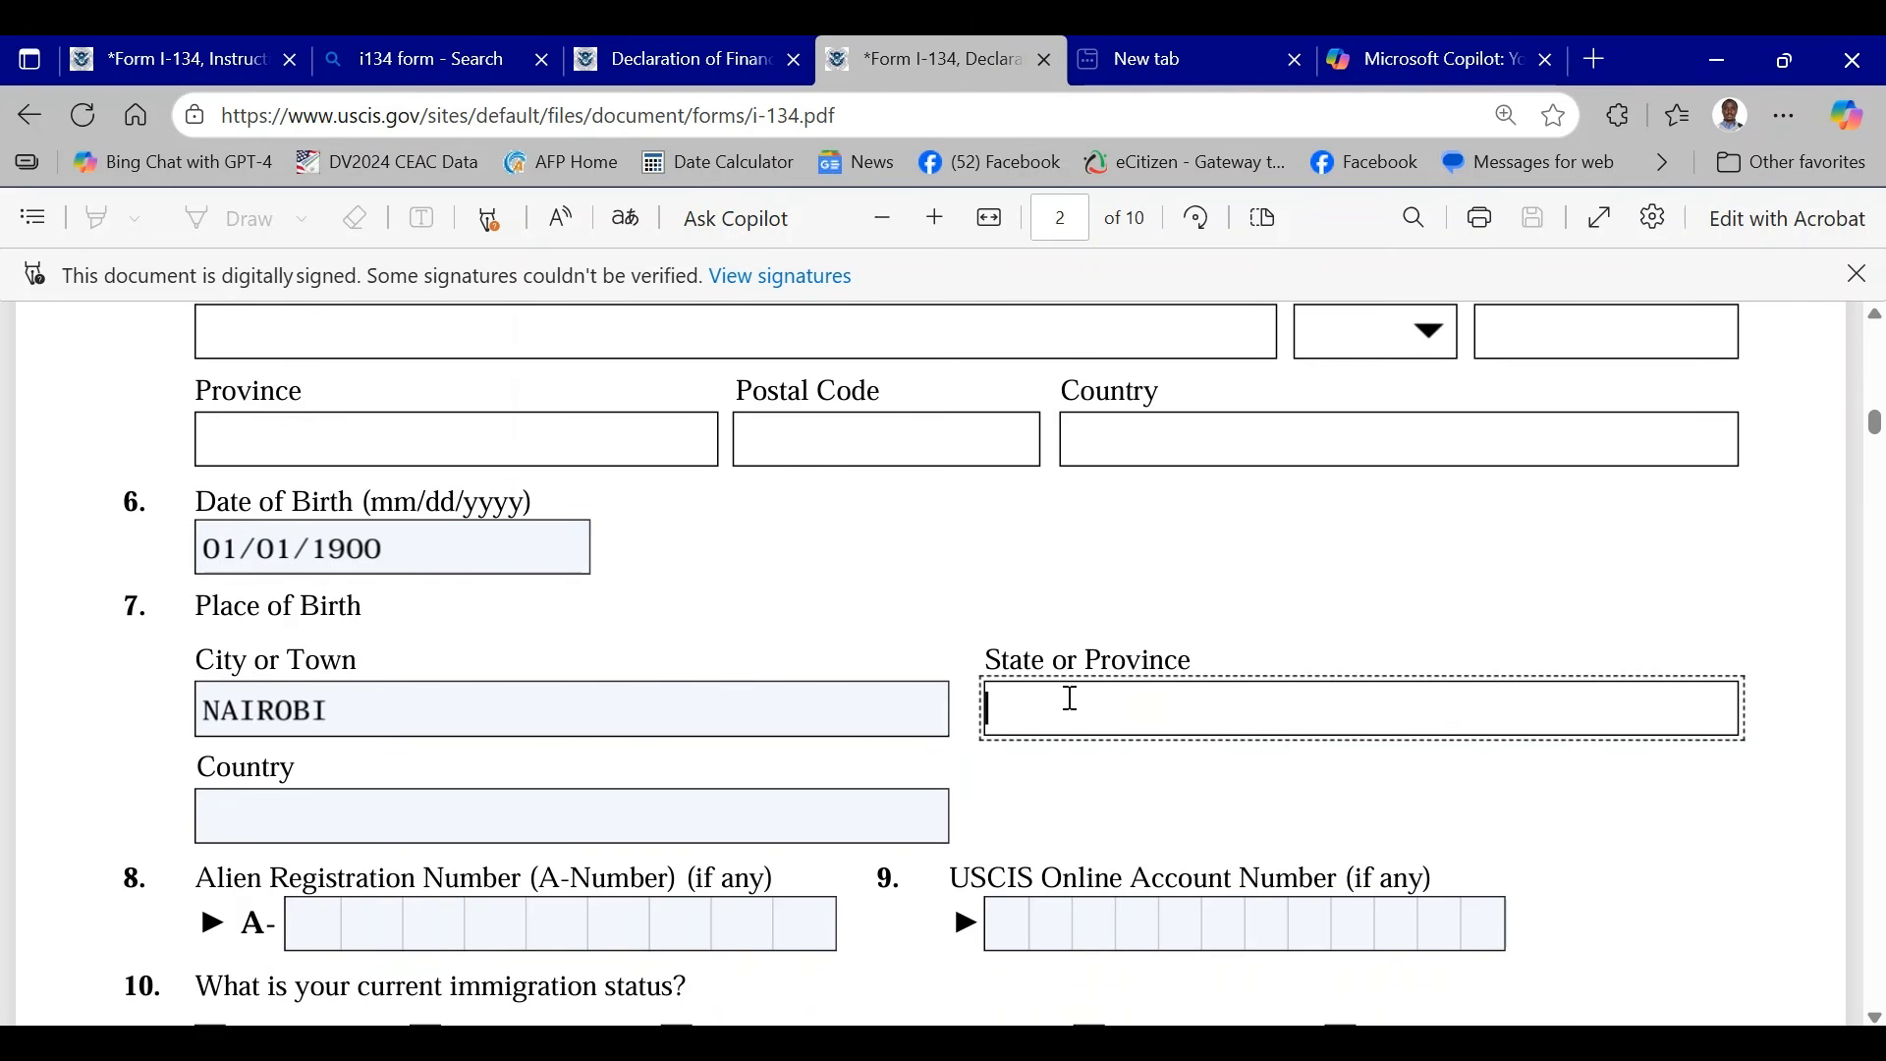
type("NAIROBI")
scroll(971, 712, "down", 1)
scroll(971, 711, "down", 4)
left_click(298, 512)
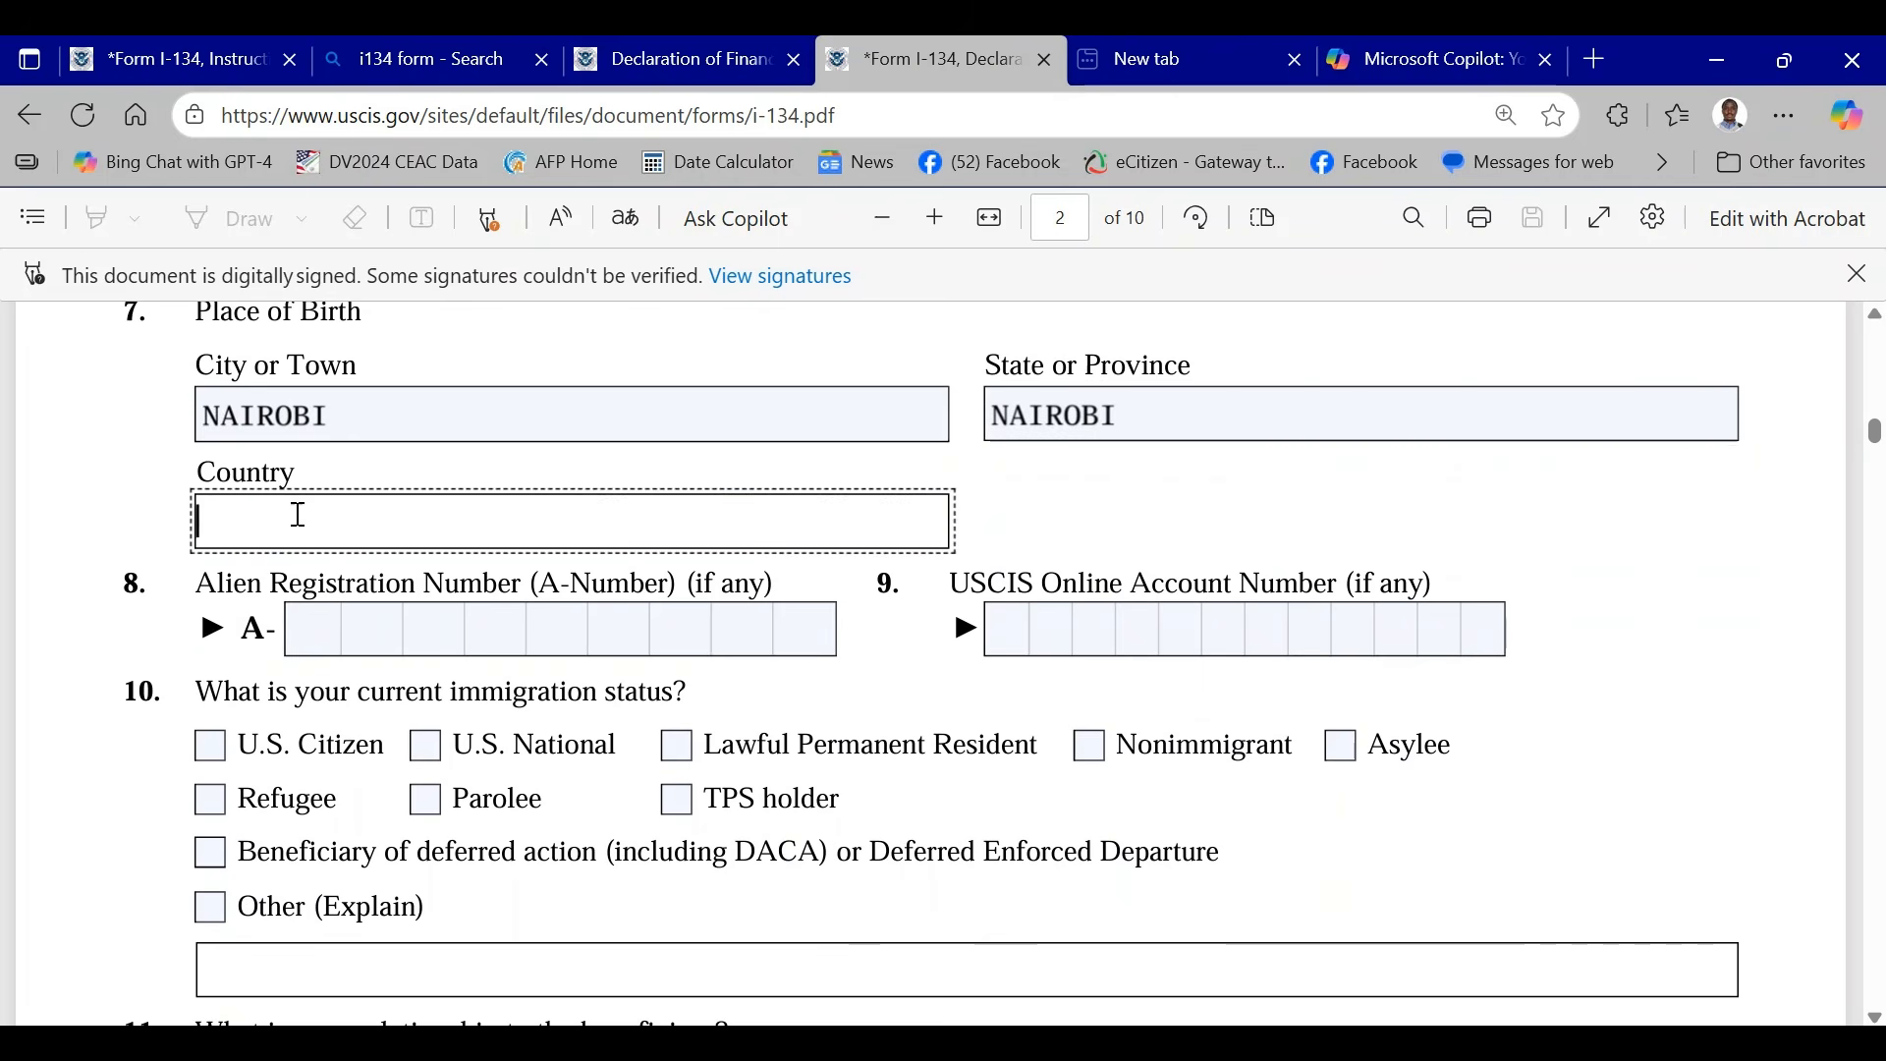
type("KENYA")
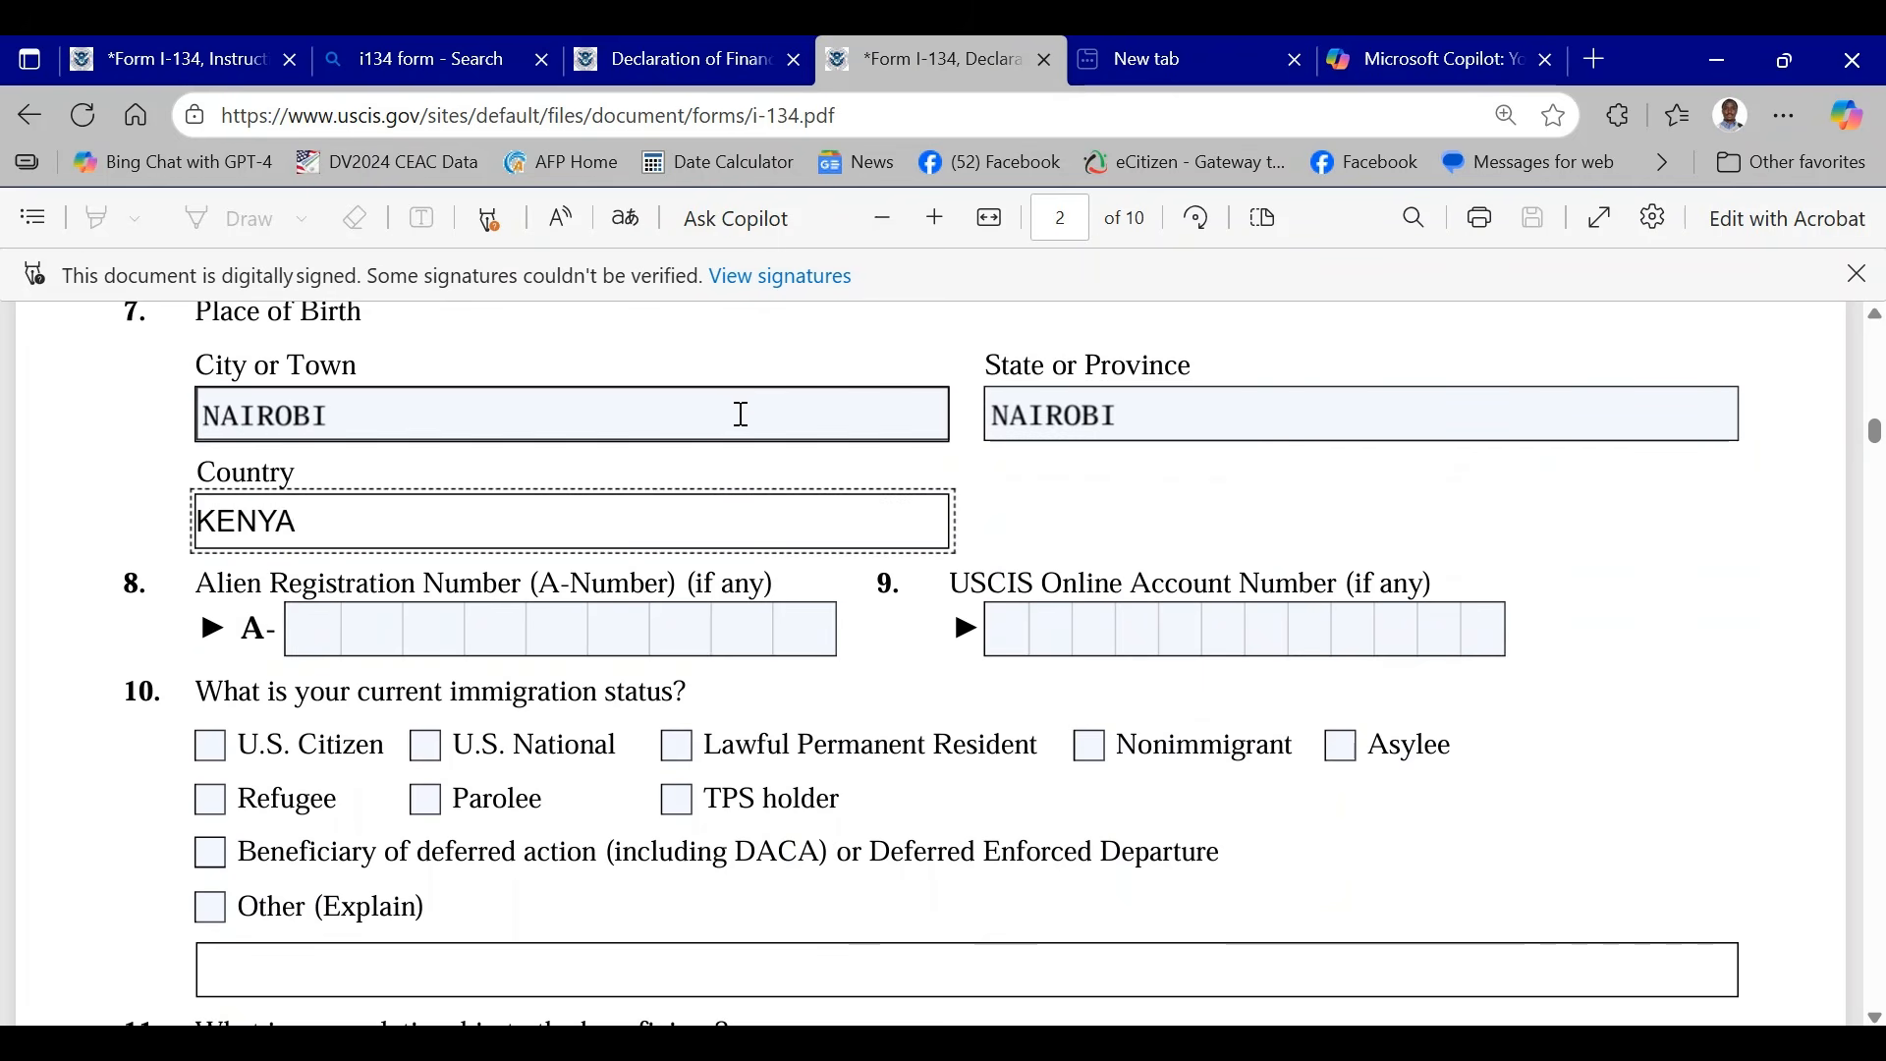
left_click(1474, 522)
- Mark U.S. Citizen as the sponsor's current immigration status in Item 10
scroll(808, 568, "down", 3)
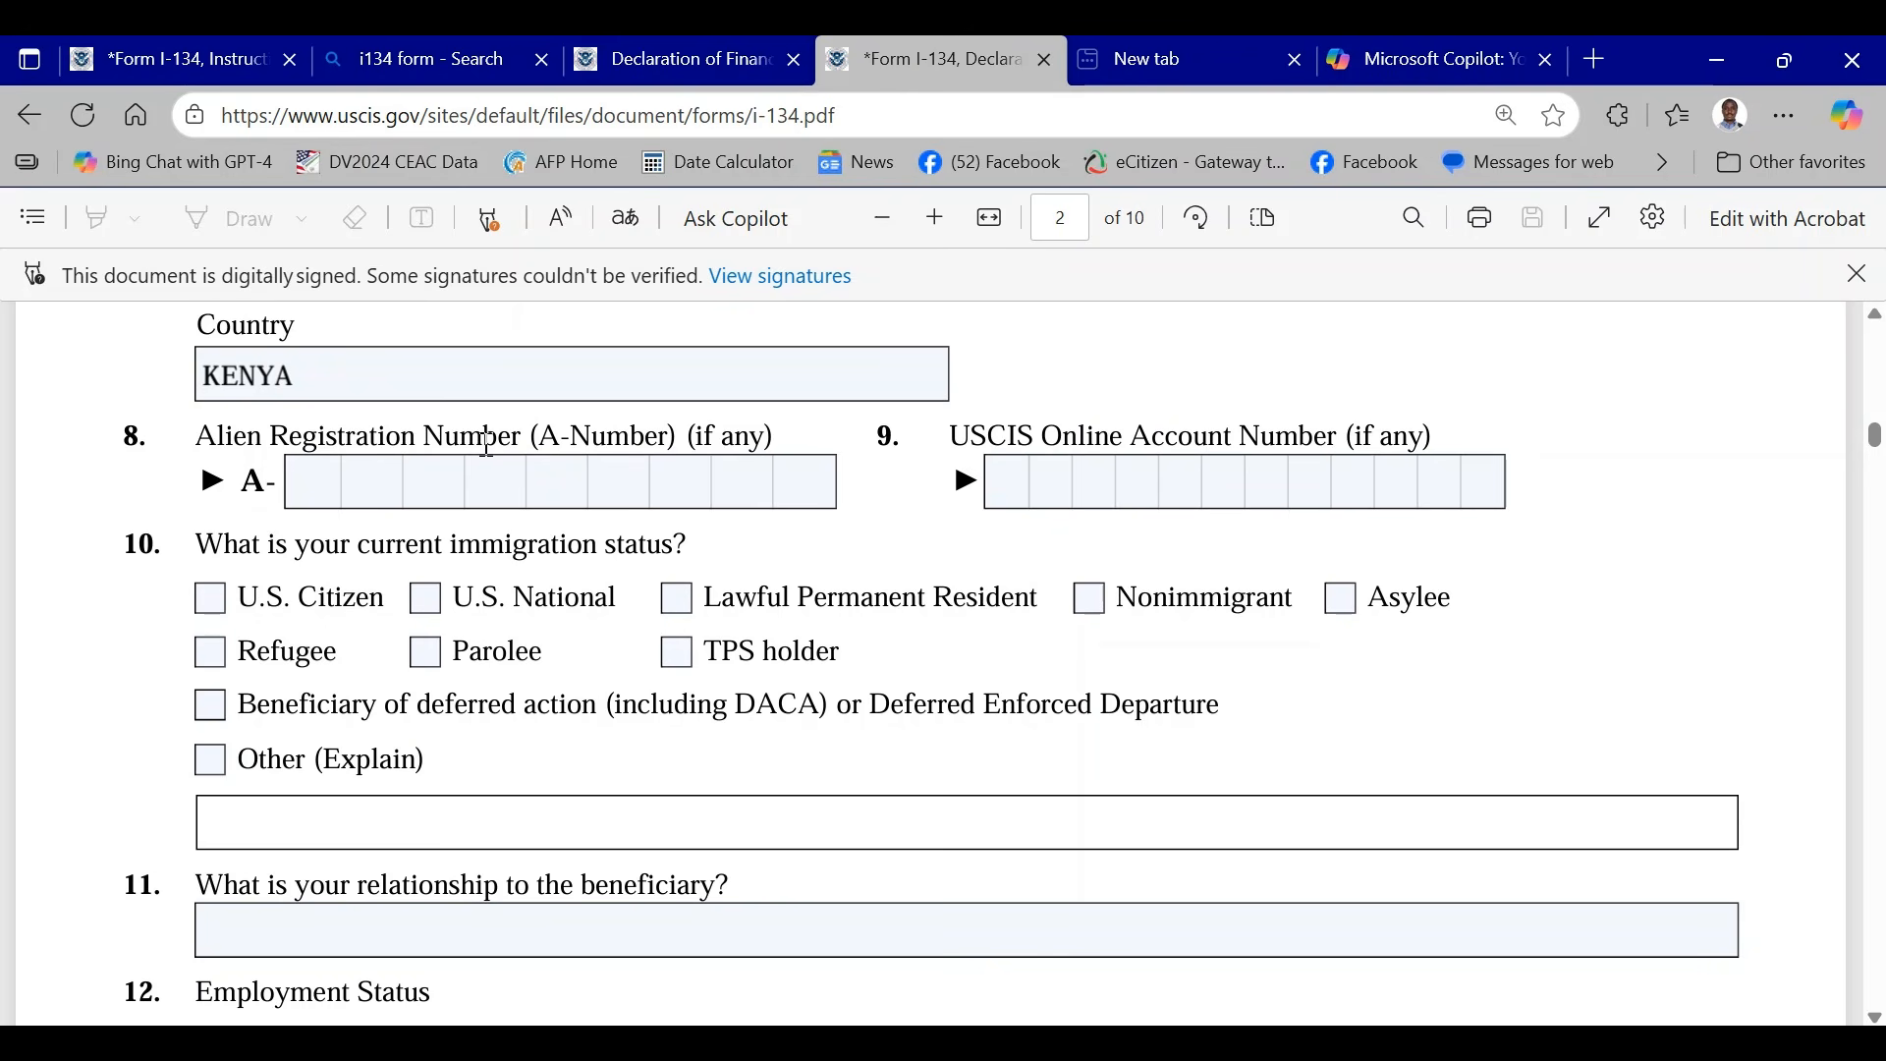
scroll(485, 450, "down", 2)
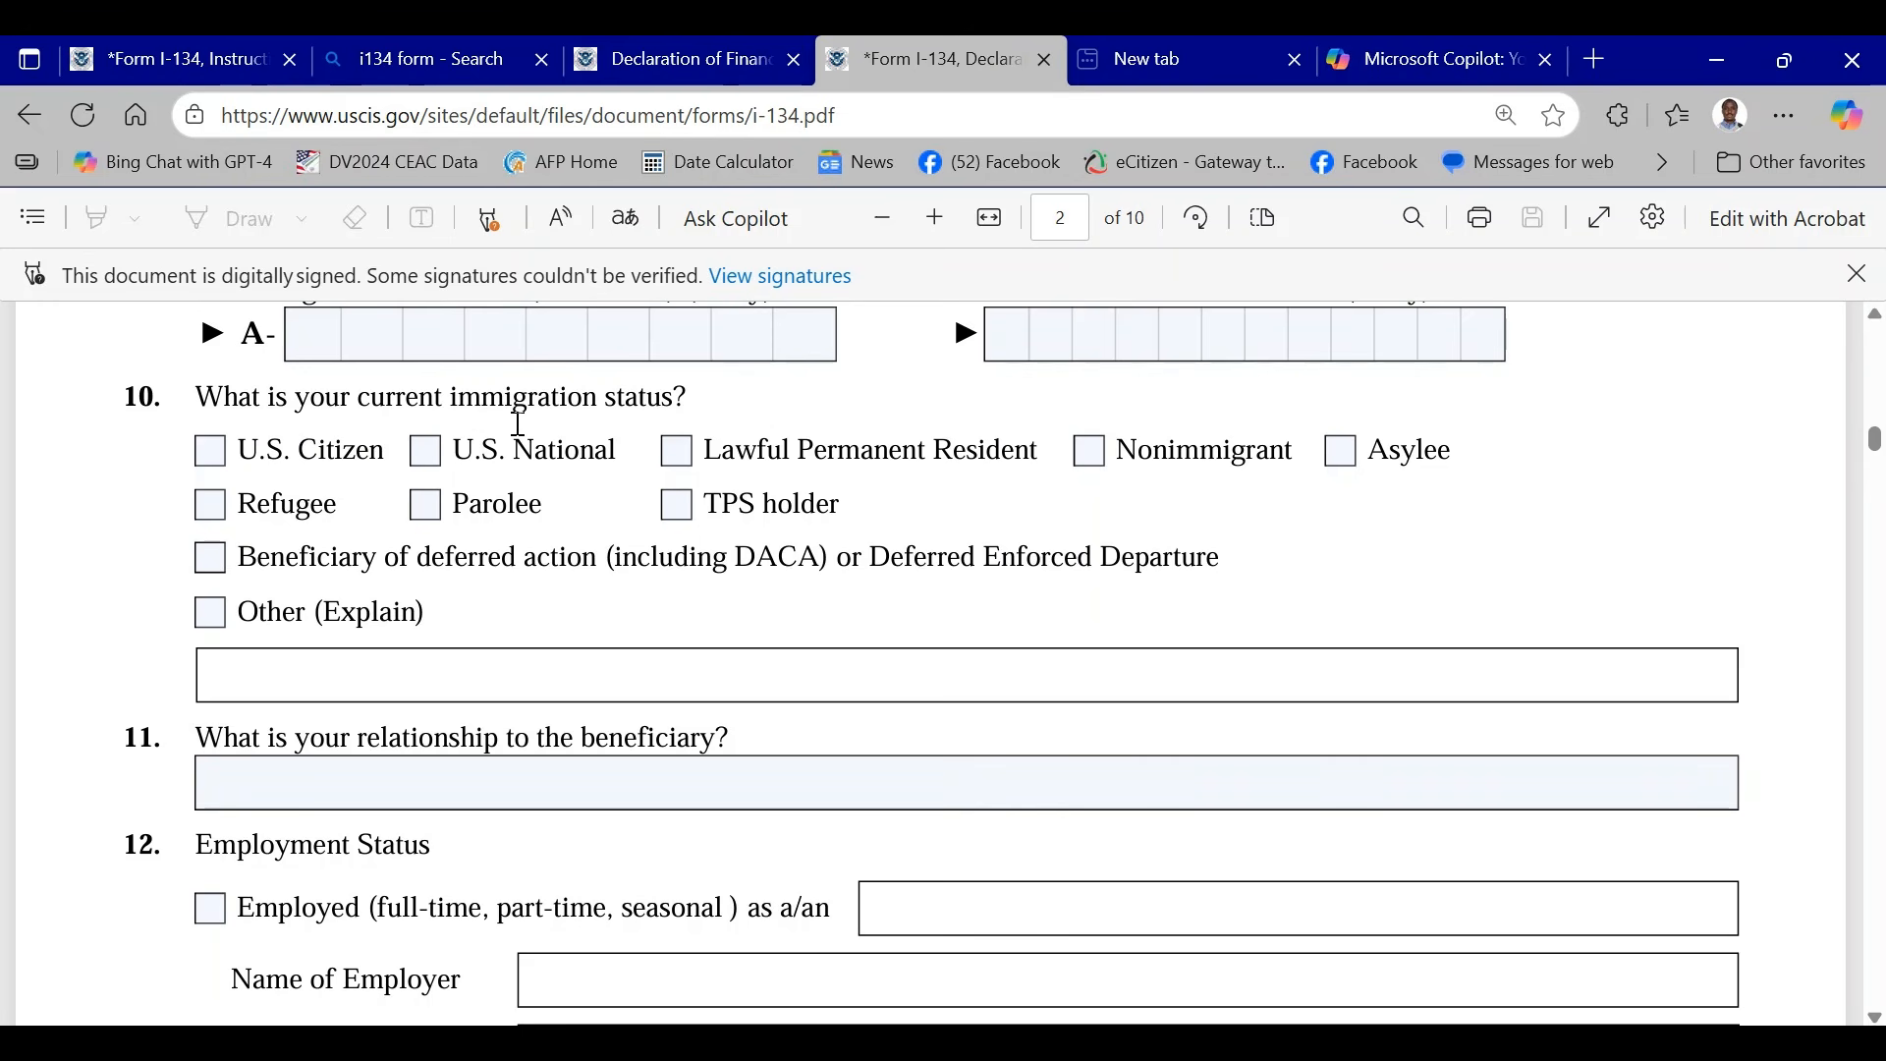
left_click(216, 456)
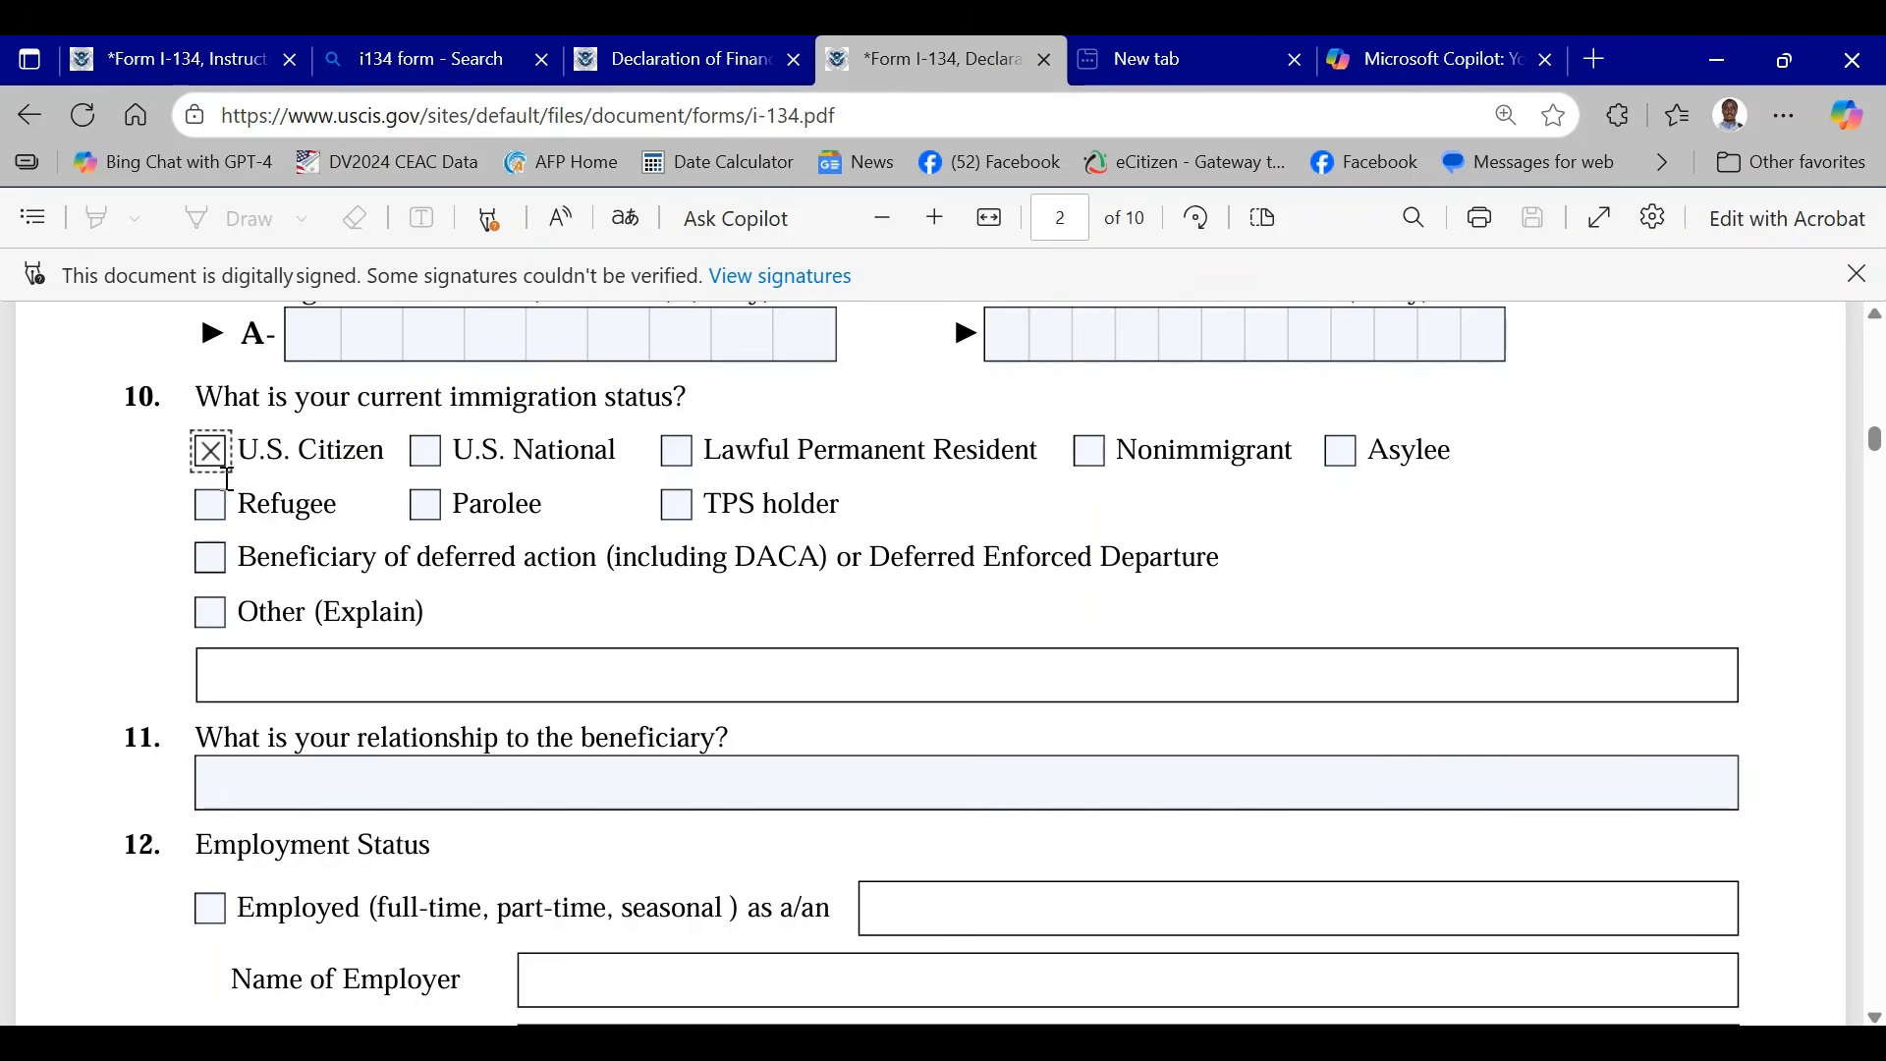
- Enter FAMILY FRIEND as the relationship to the beneficiary in Item 11
scroll(457, 505, "down", 2)
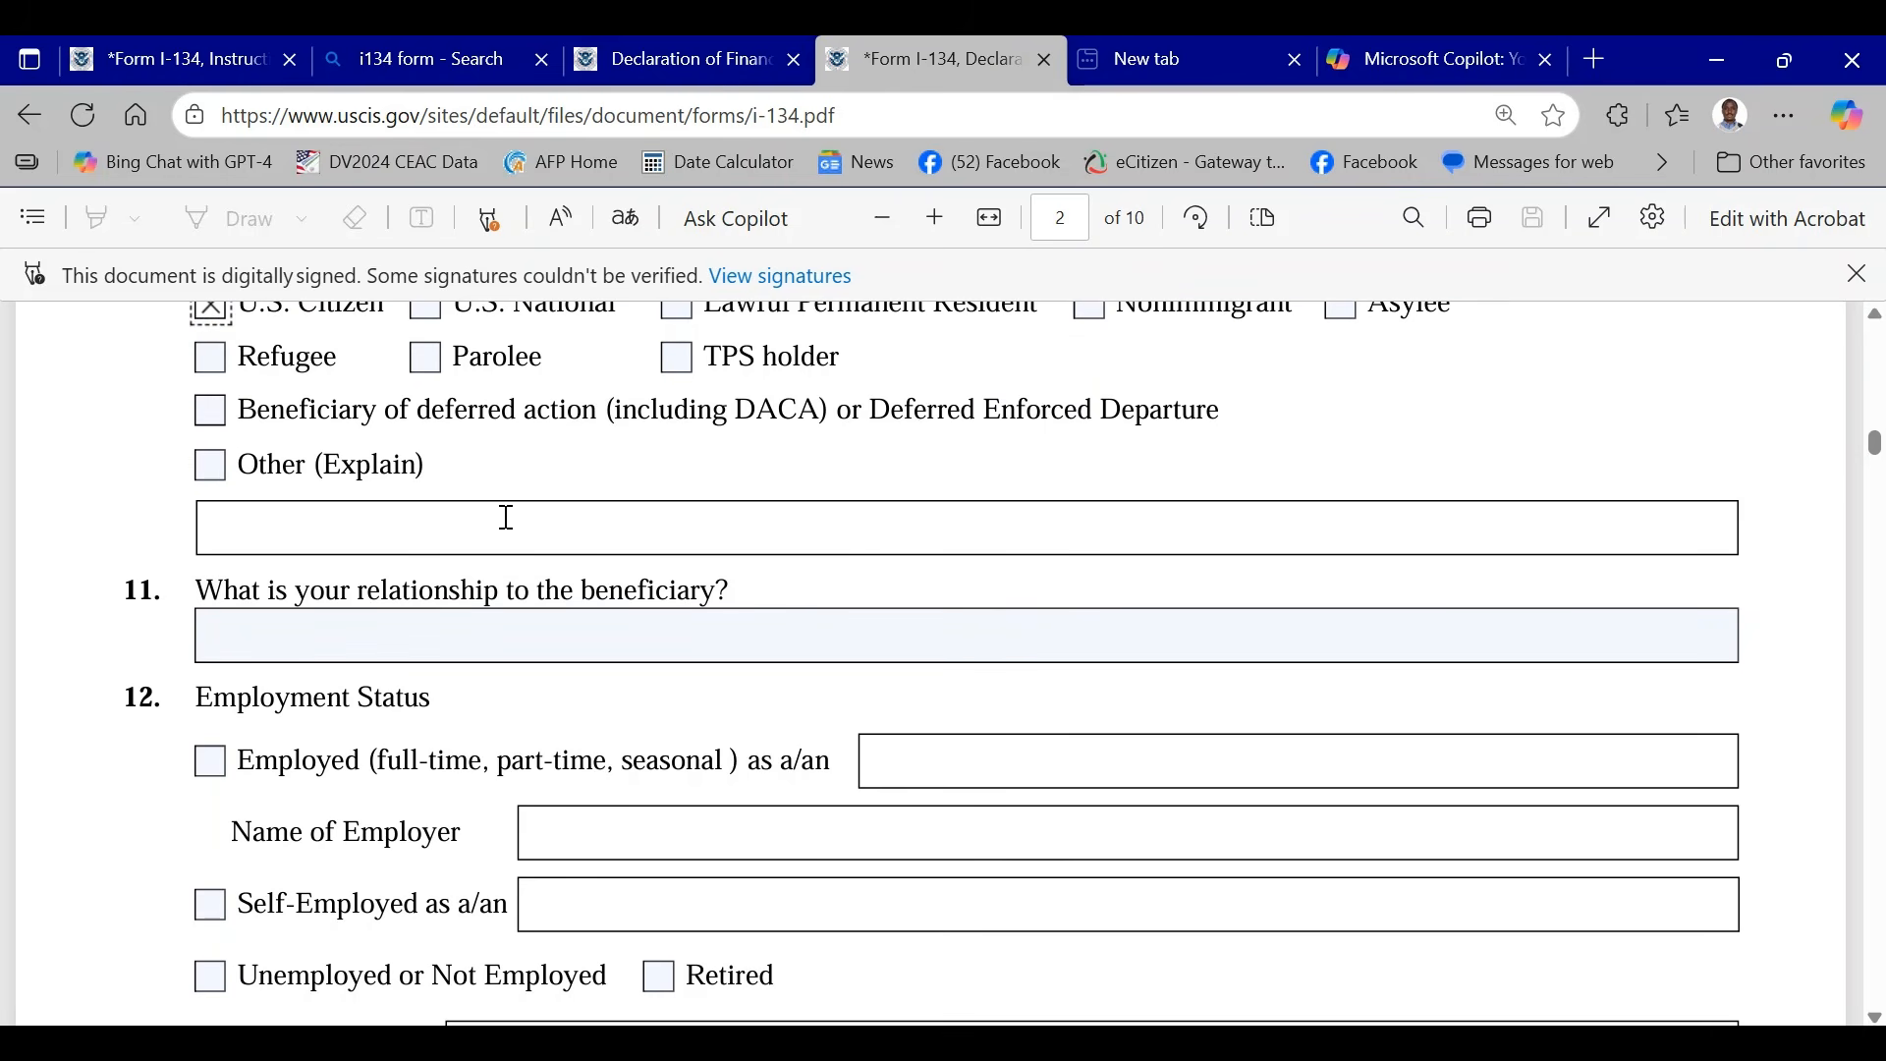
left_click(599, 627)
left_click(361, 632)
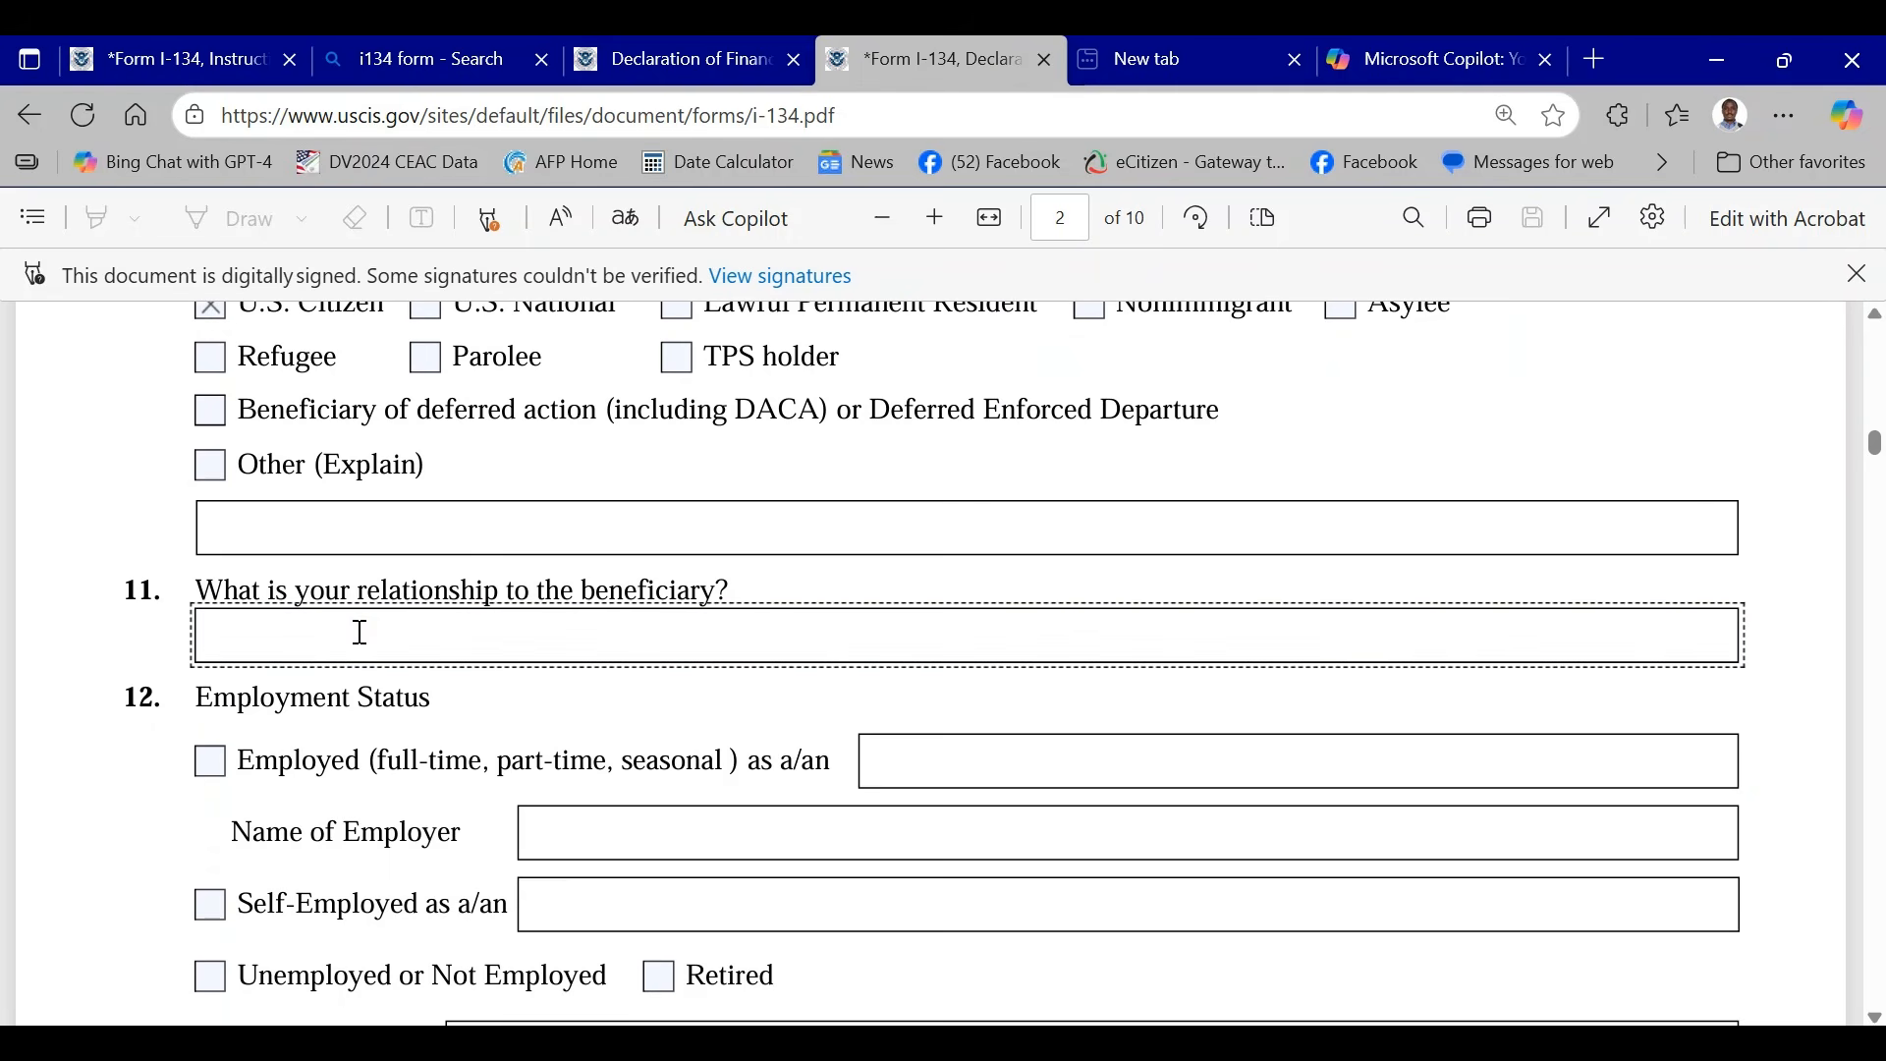
type("FAMILY FRIEND")
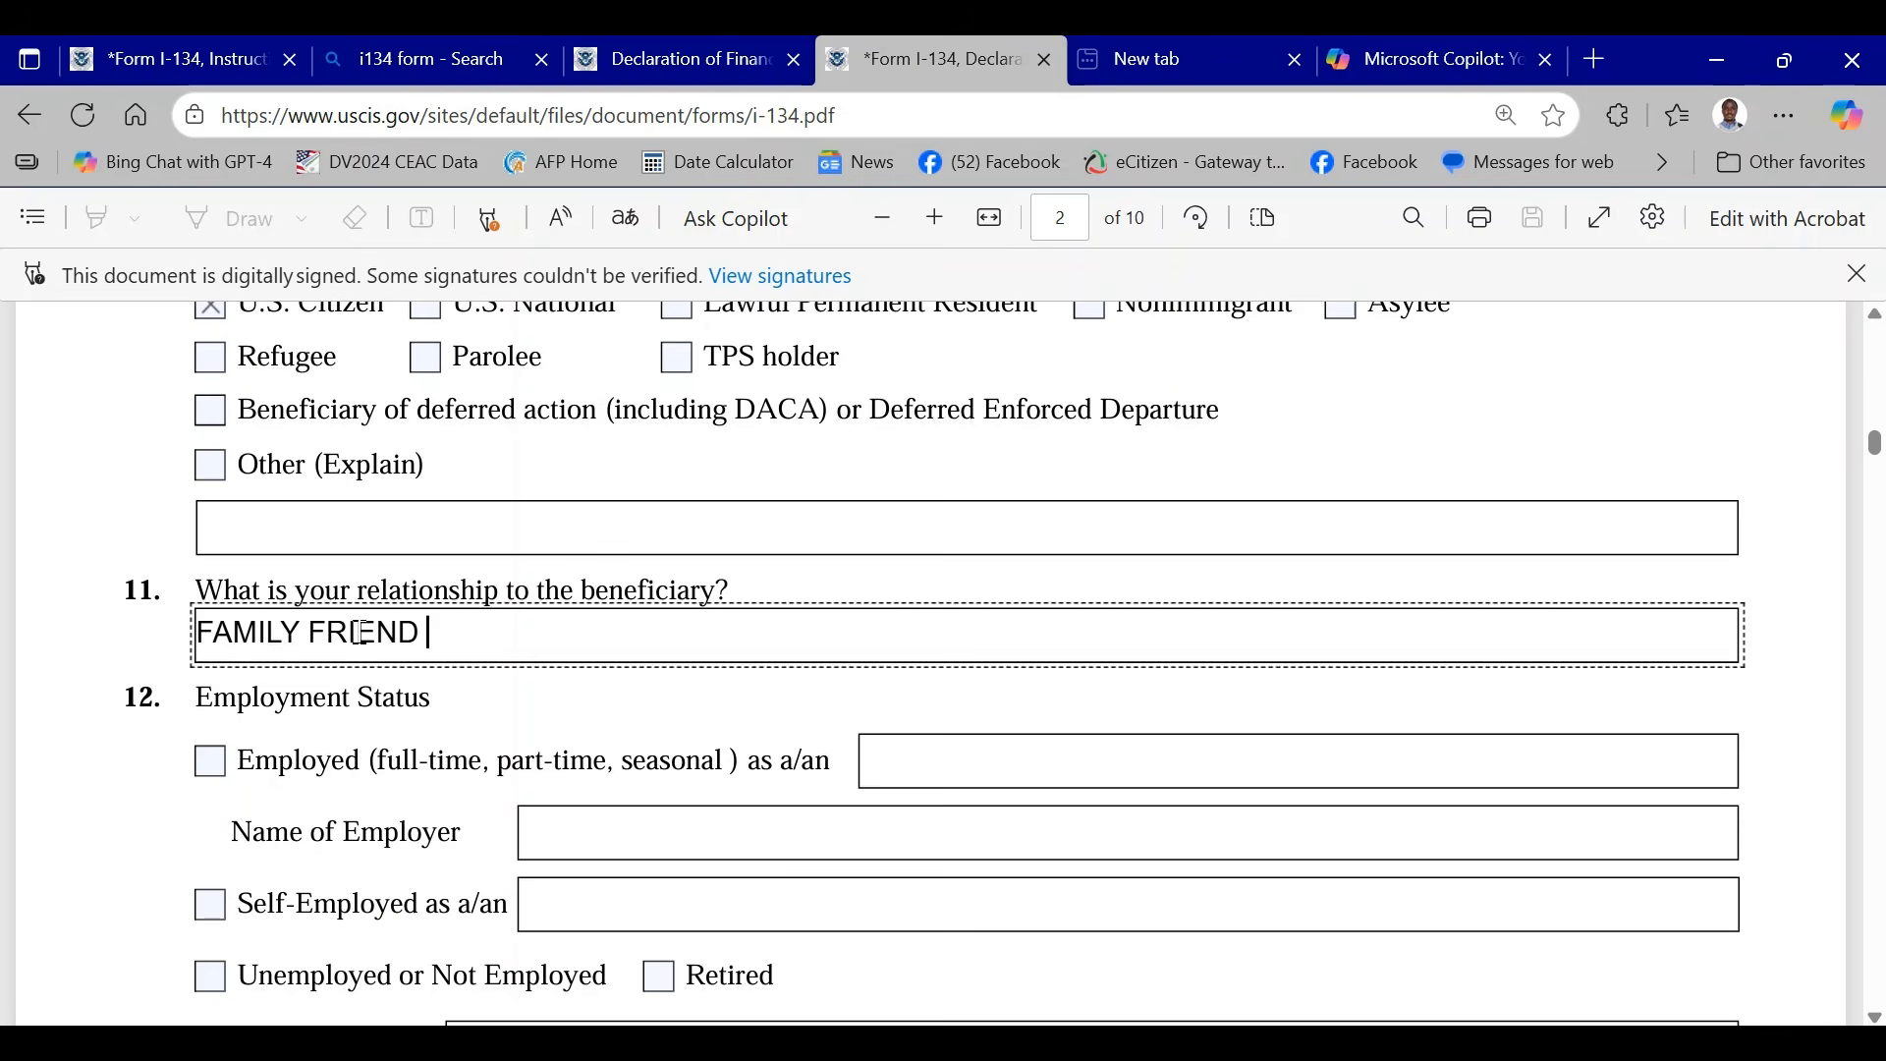
- Mark both Employed and Self-Employed for the Item 12 employment status
scroll(362, 633, "down", 3)
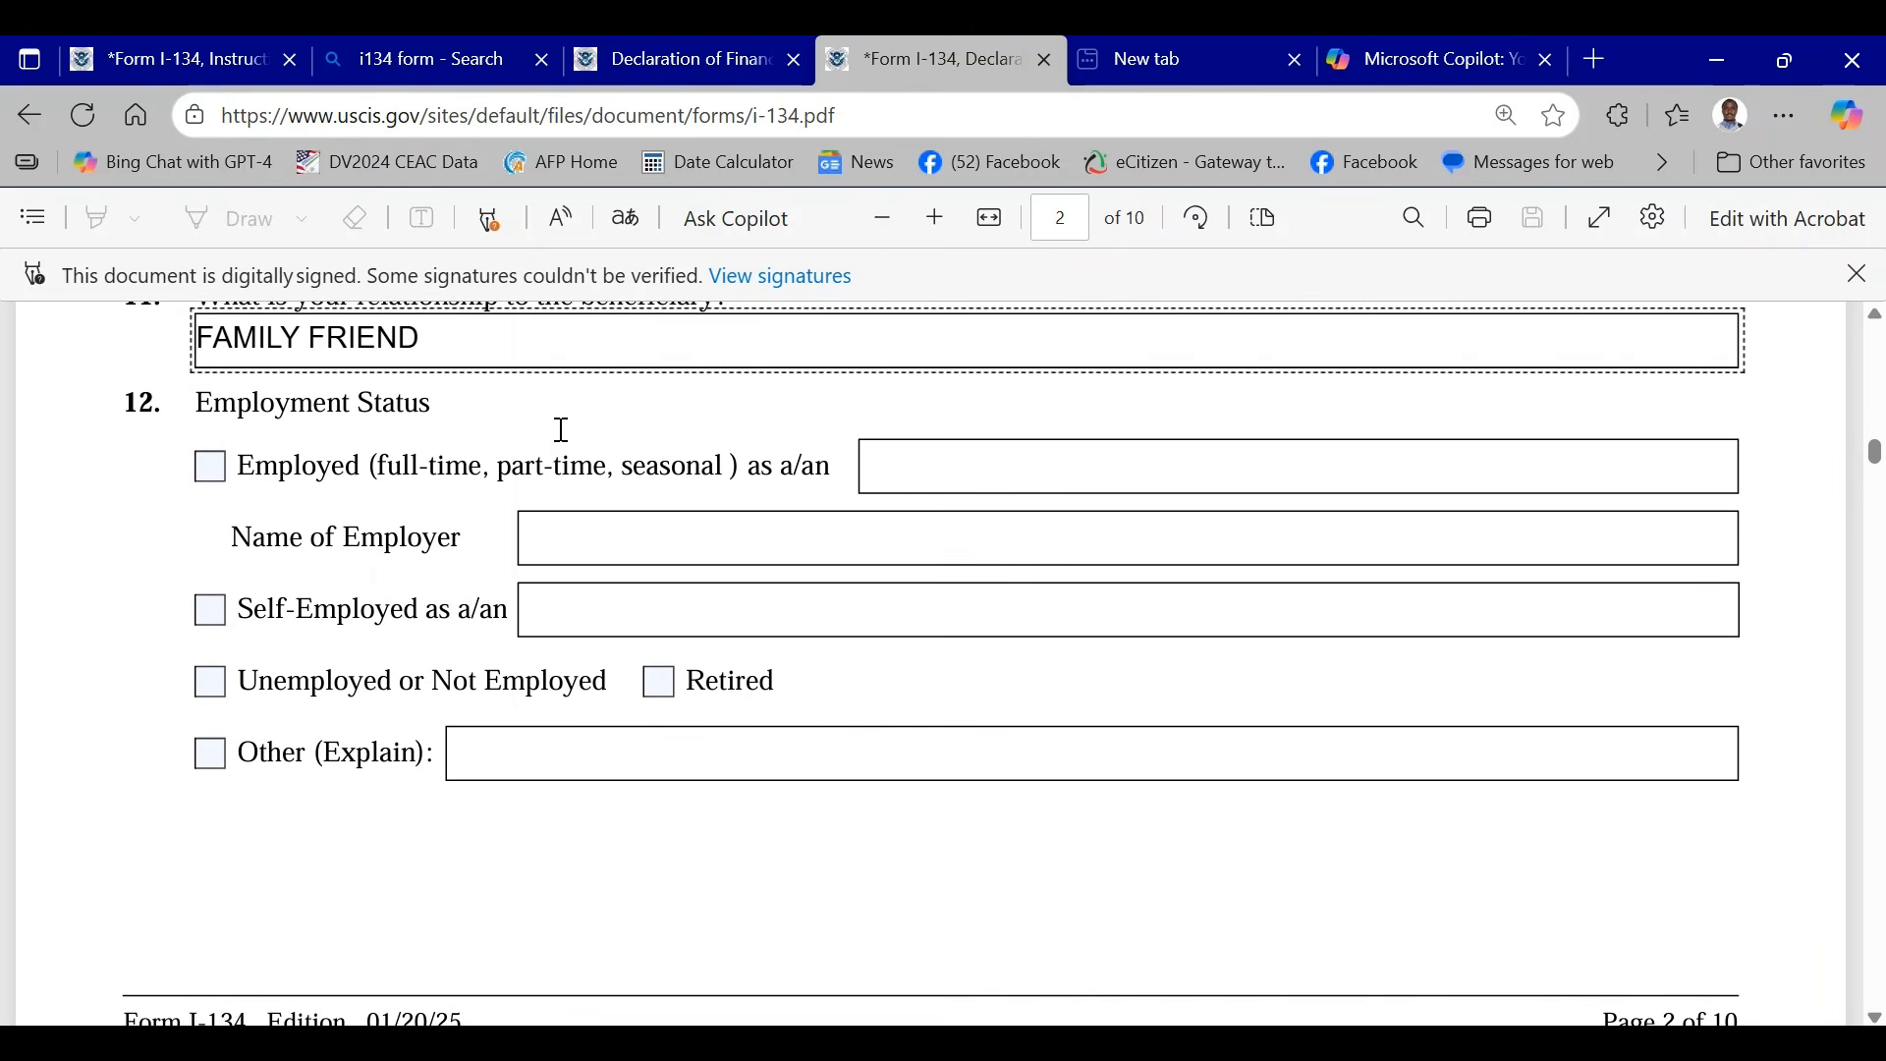
left_click(210, 466)
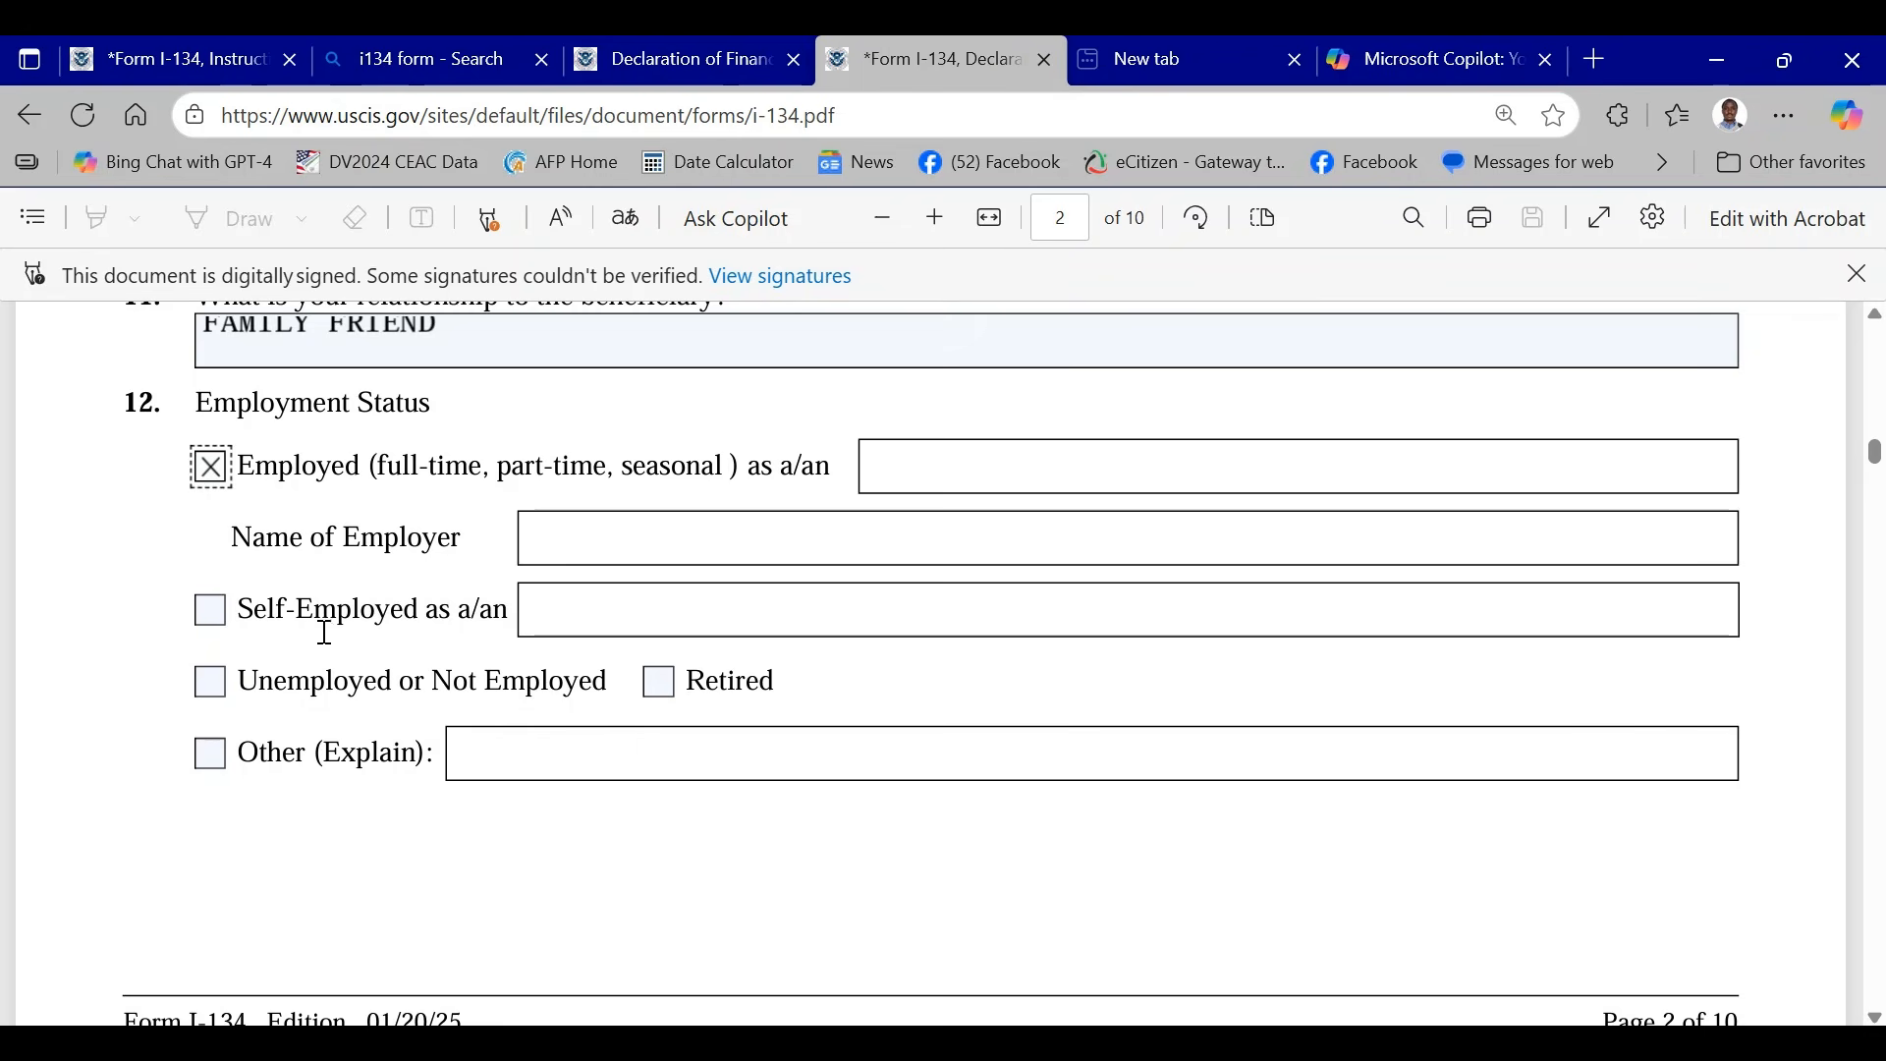
left_click(211, 616)
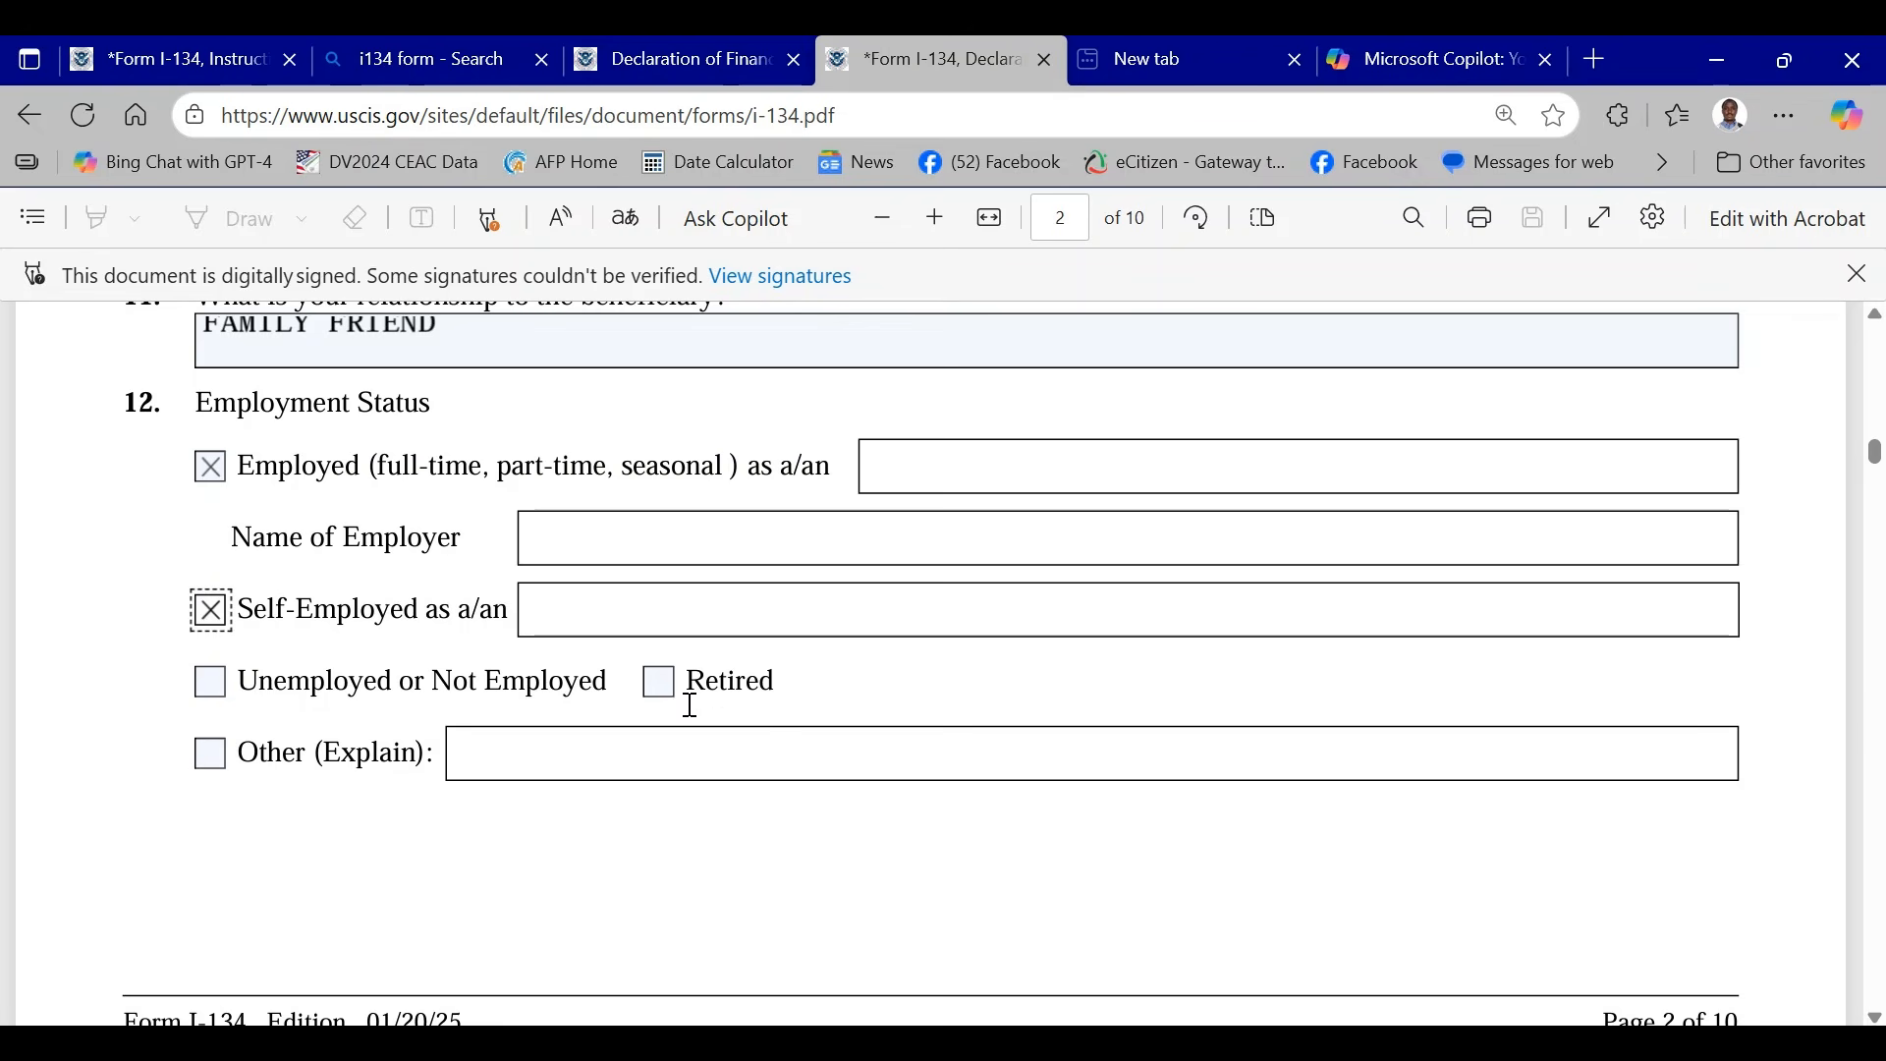
- Examine the Financial Information questions on page 3 and review the Part 1 and Part 2 answers given so far
scroll(681, 710, "down", 9)
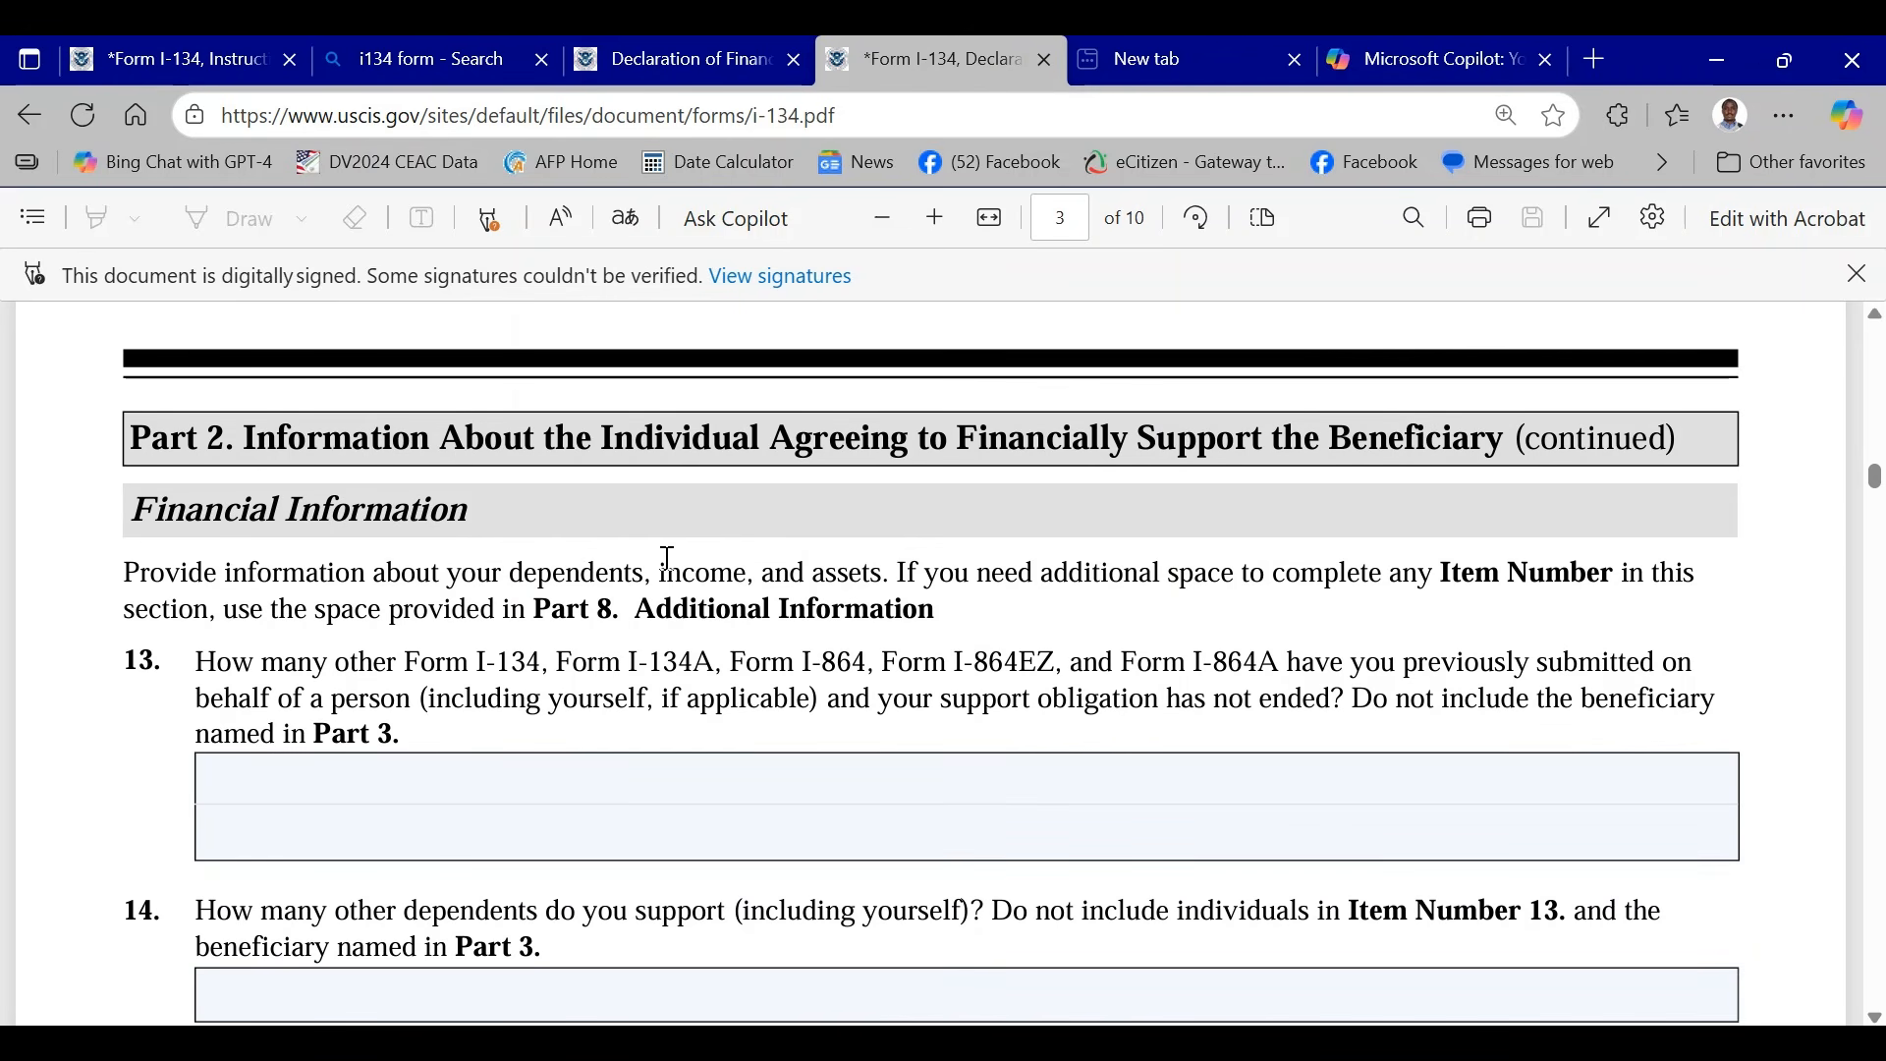
scroll(995, 537, "down", 2)
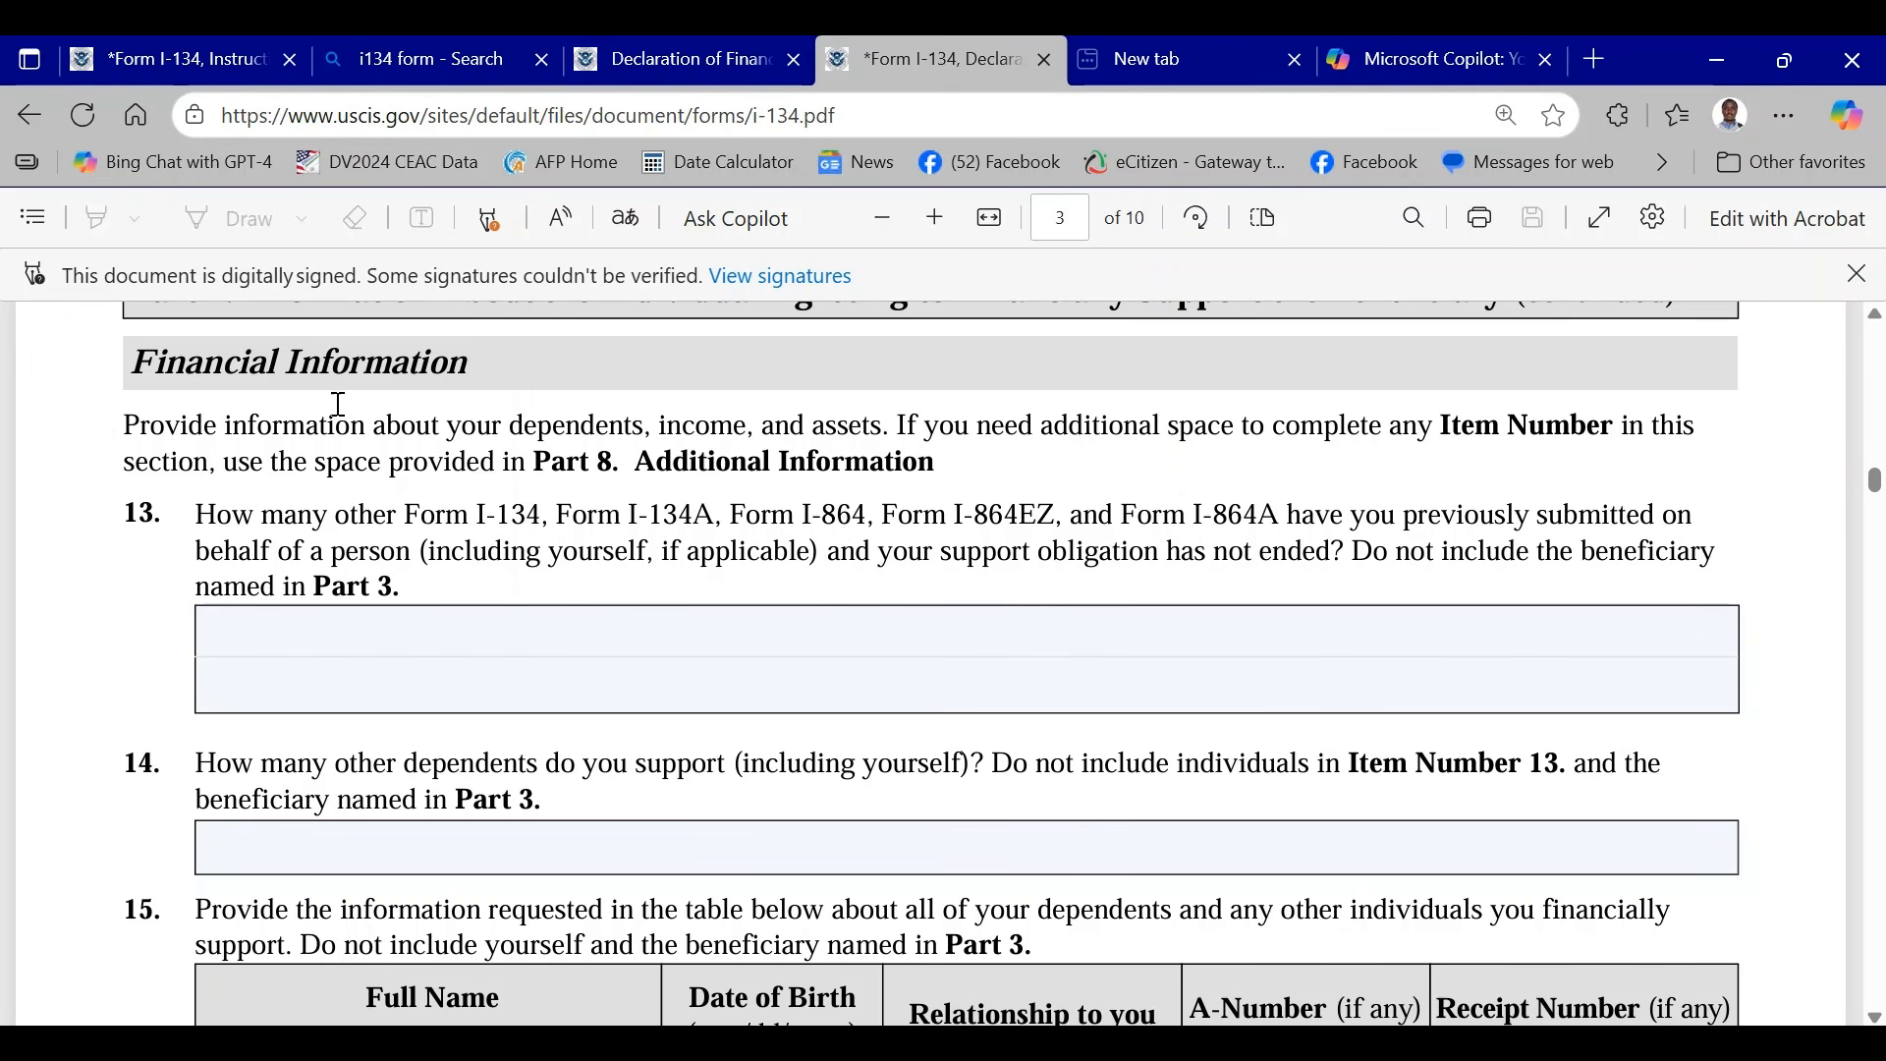
scroll(804, 587, "up", 3)
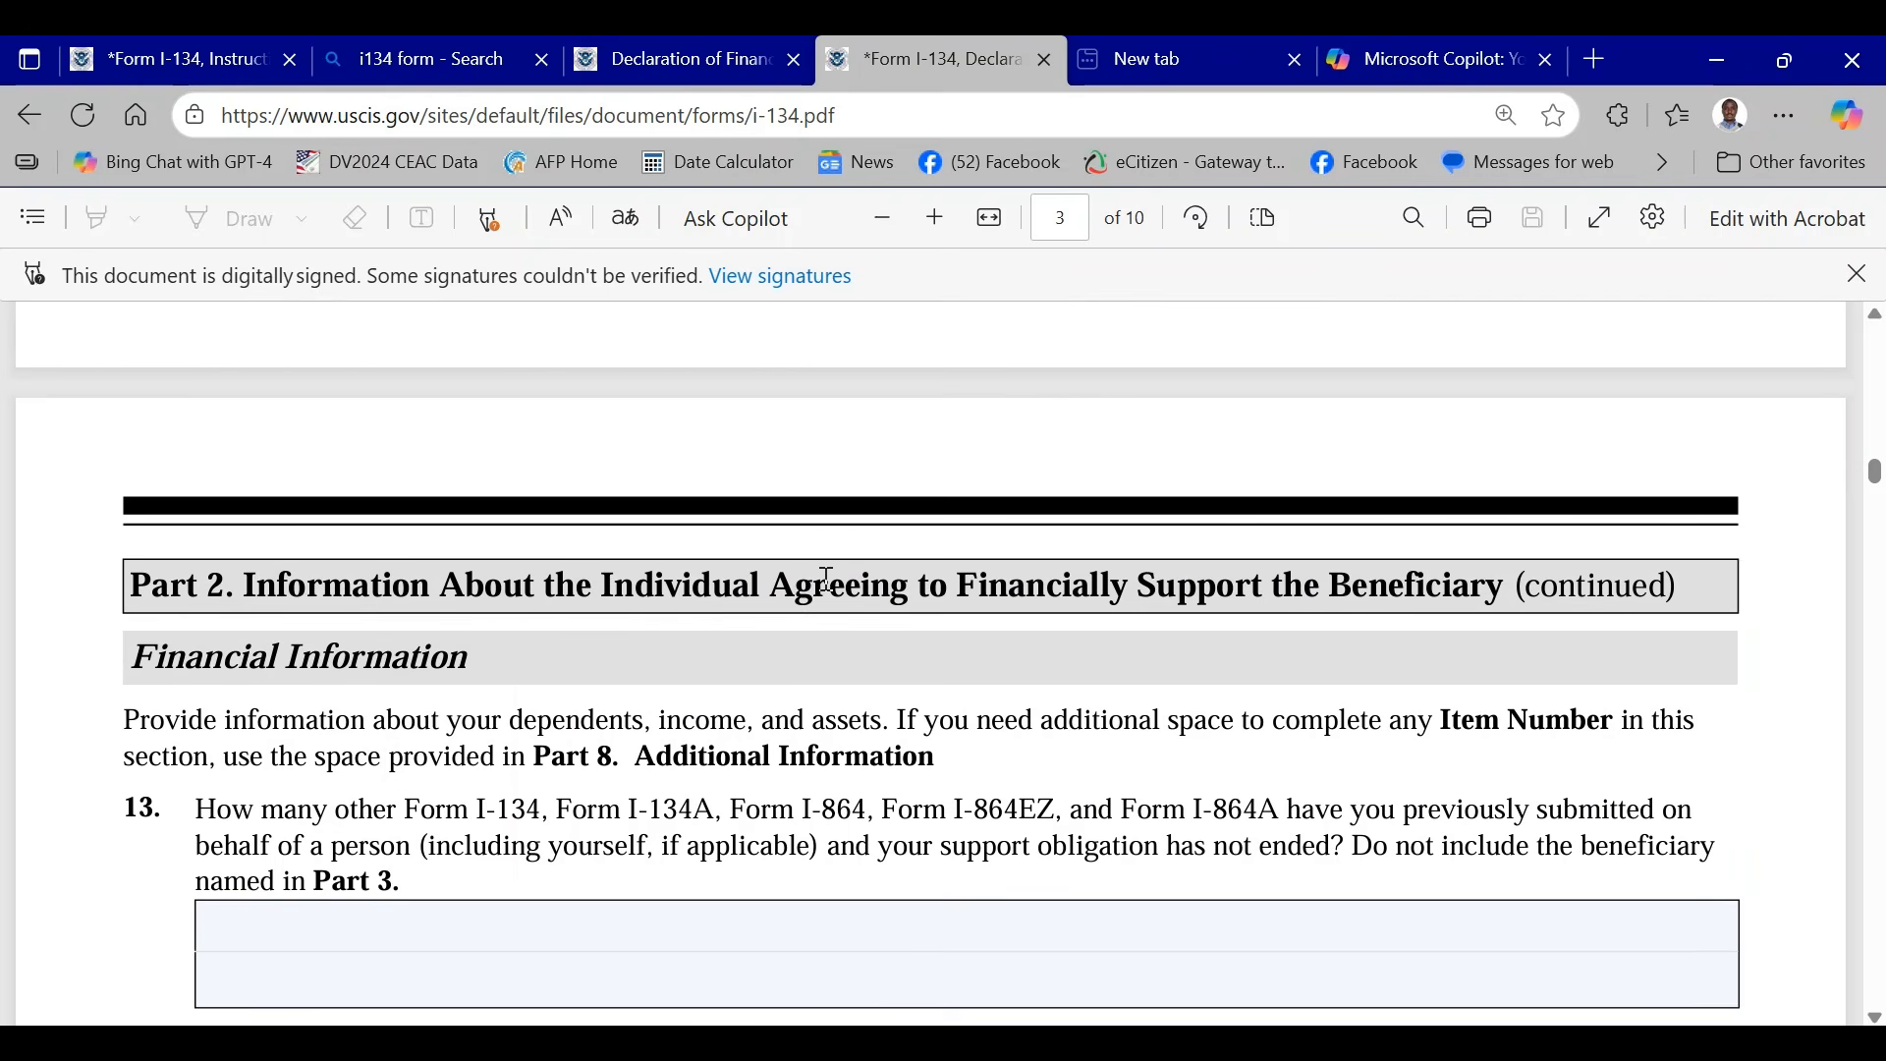
scroll(828, 579, "up", 20)
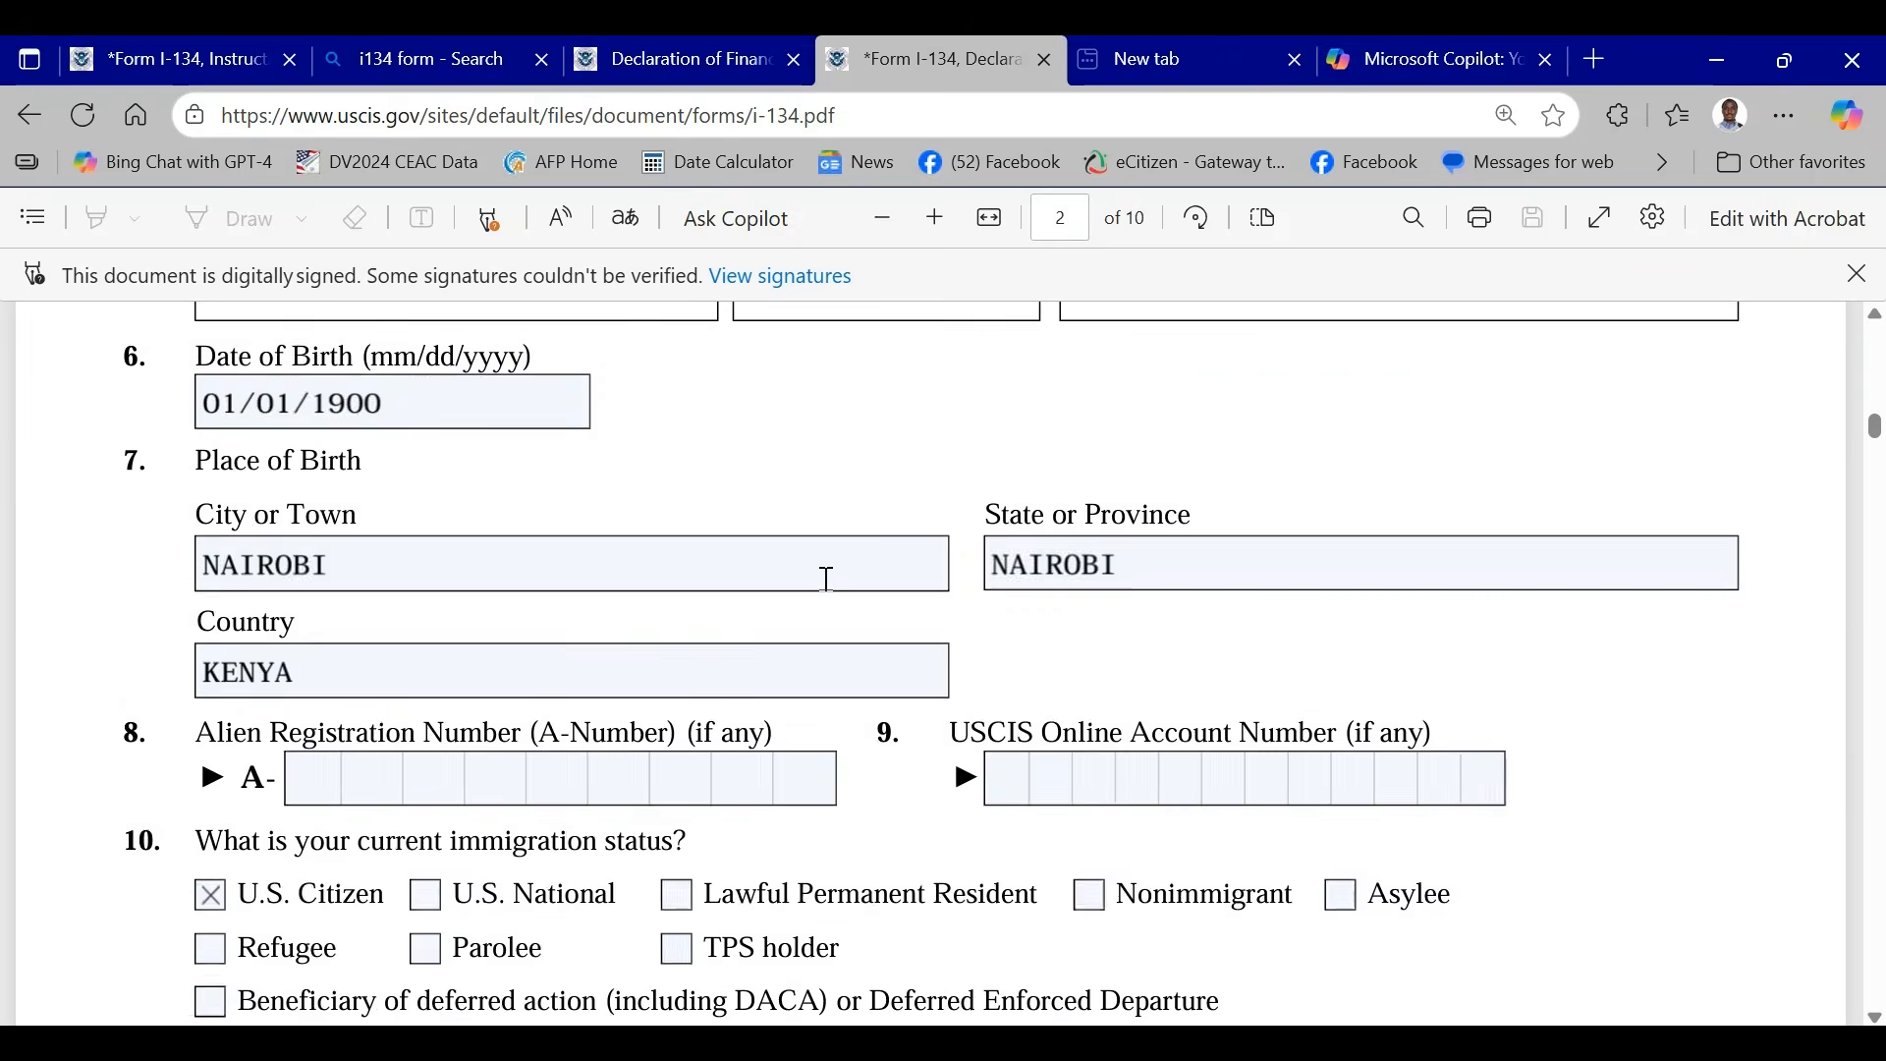
scroll(828, 579, "up", 10)
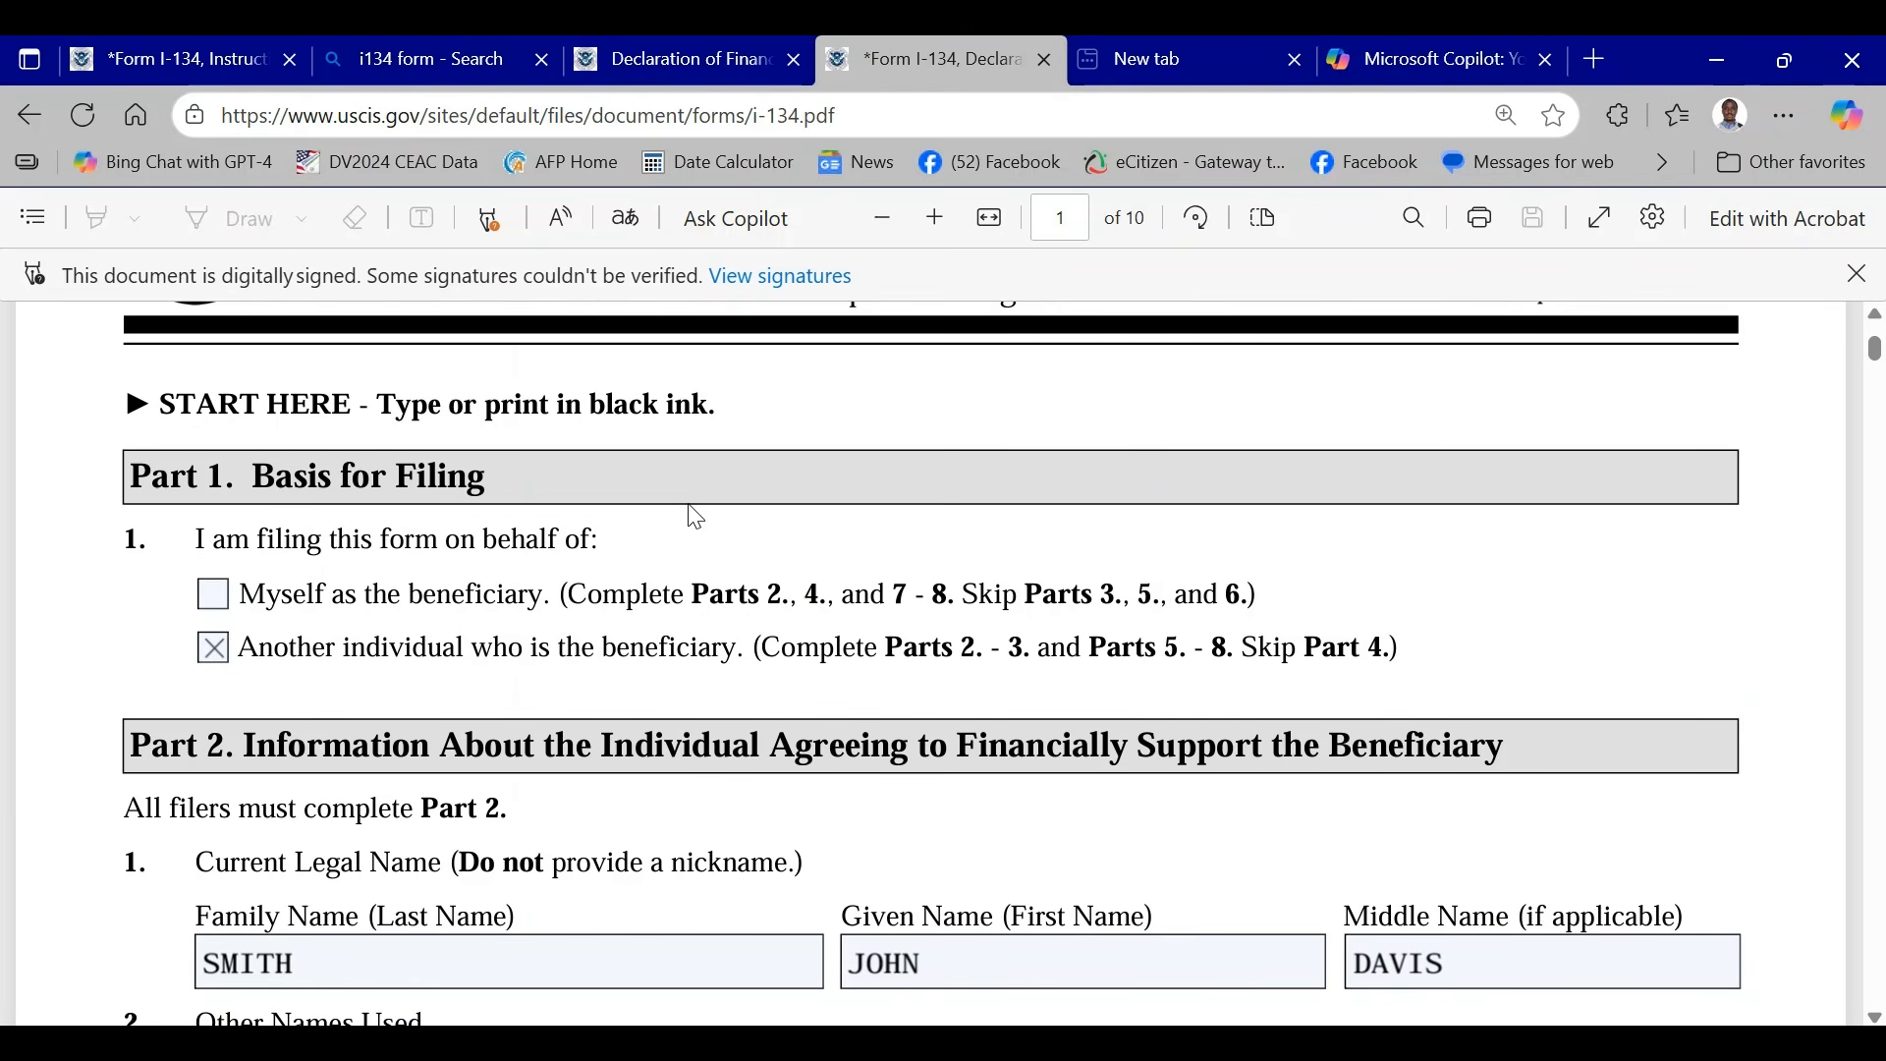
scroll(697, 518, "down", 5)
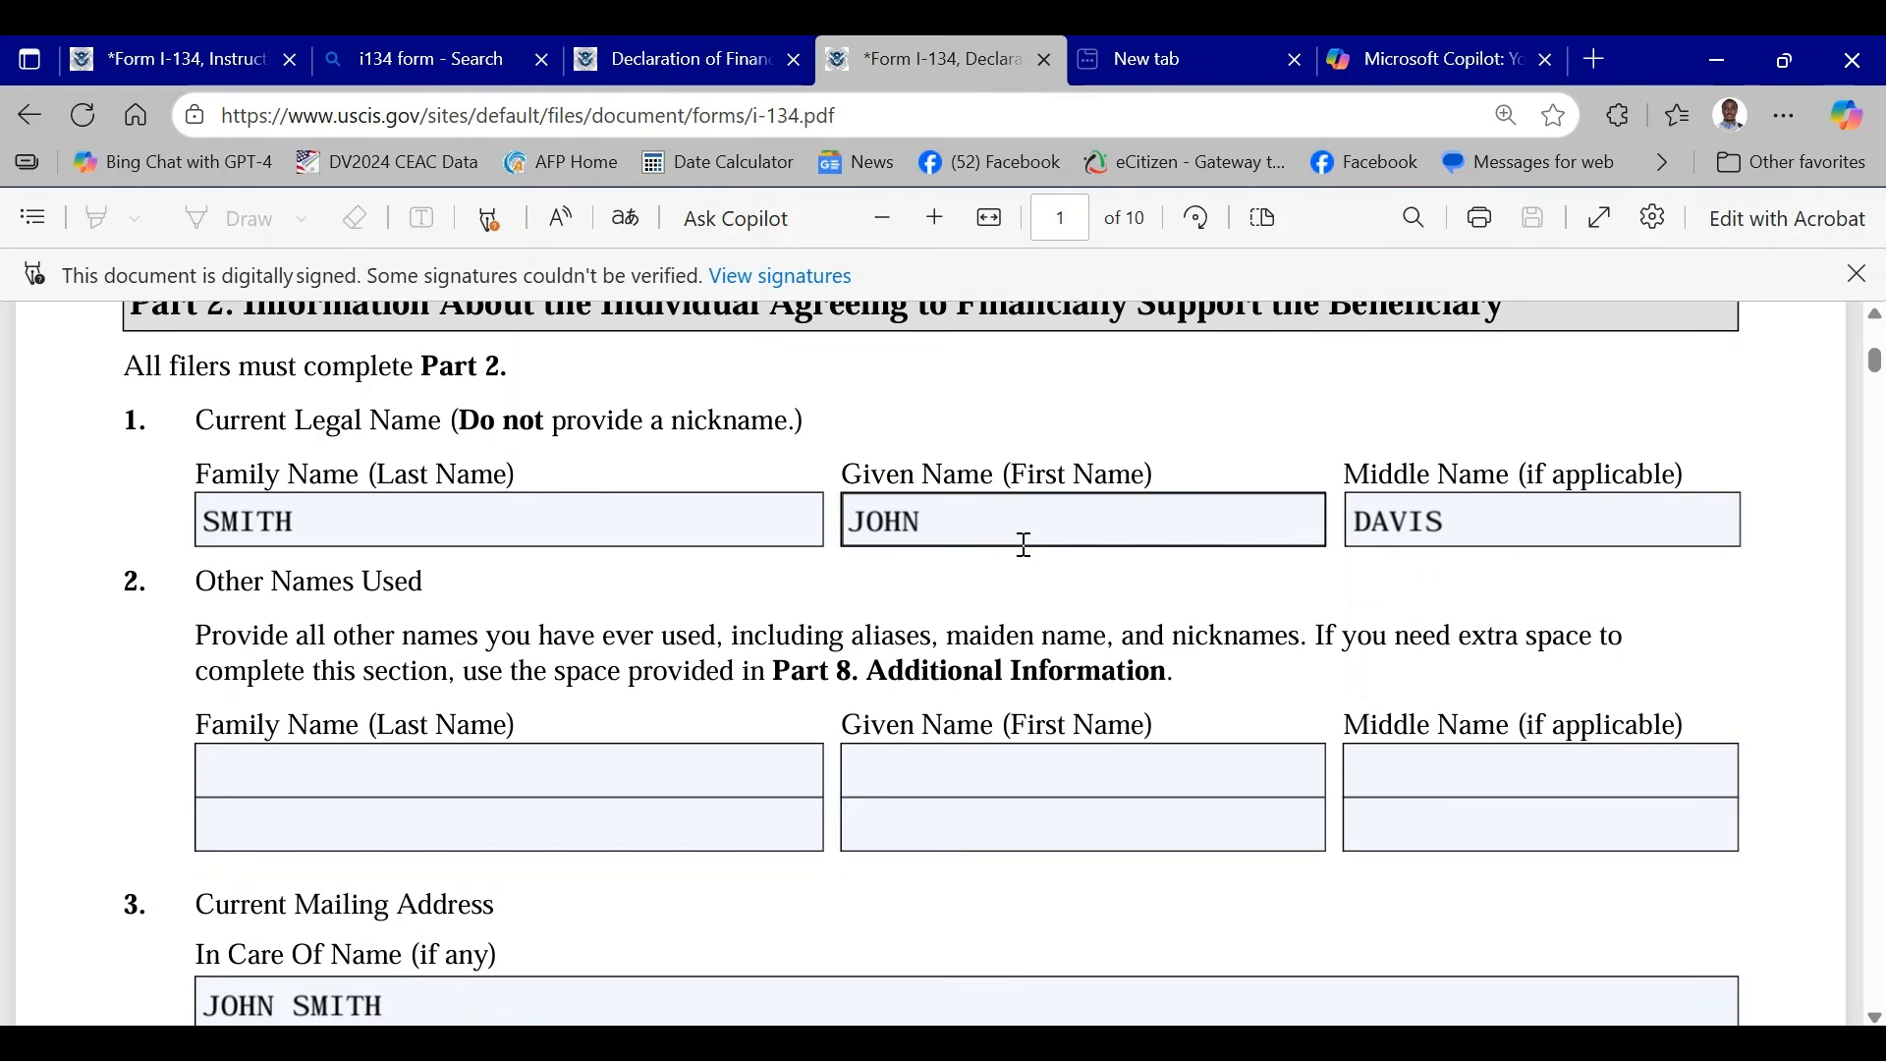
scroll(1025, 545, "down", 20)
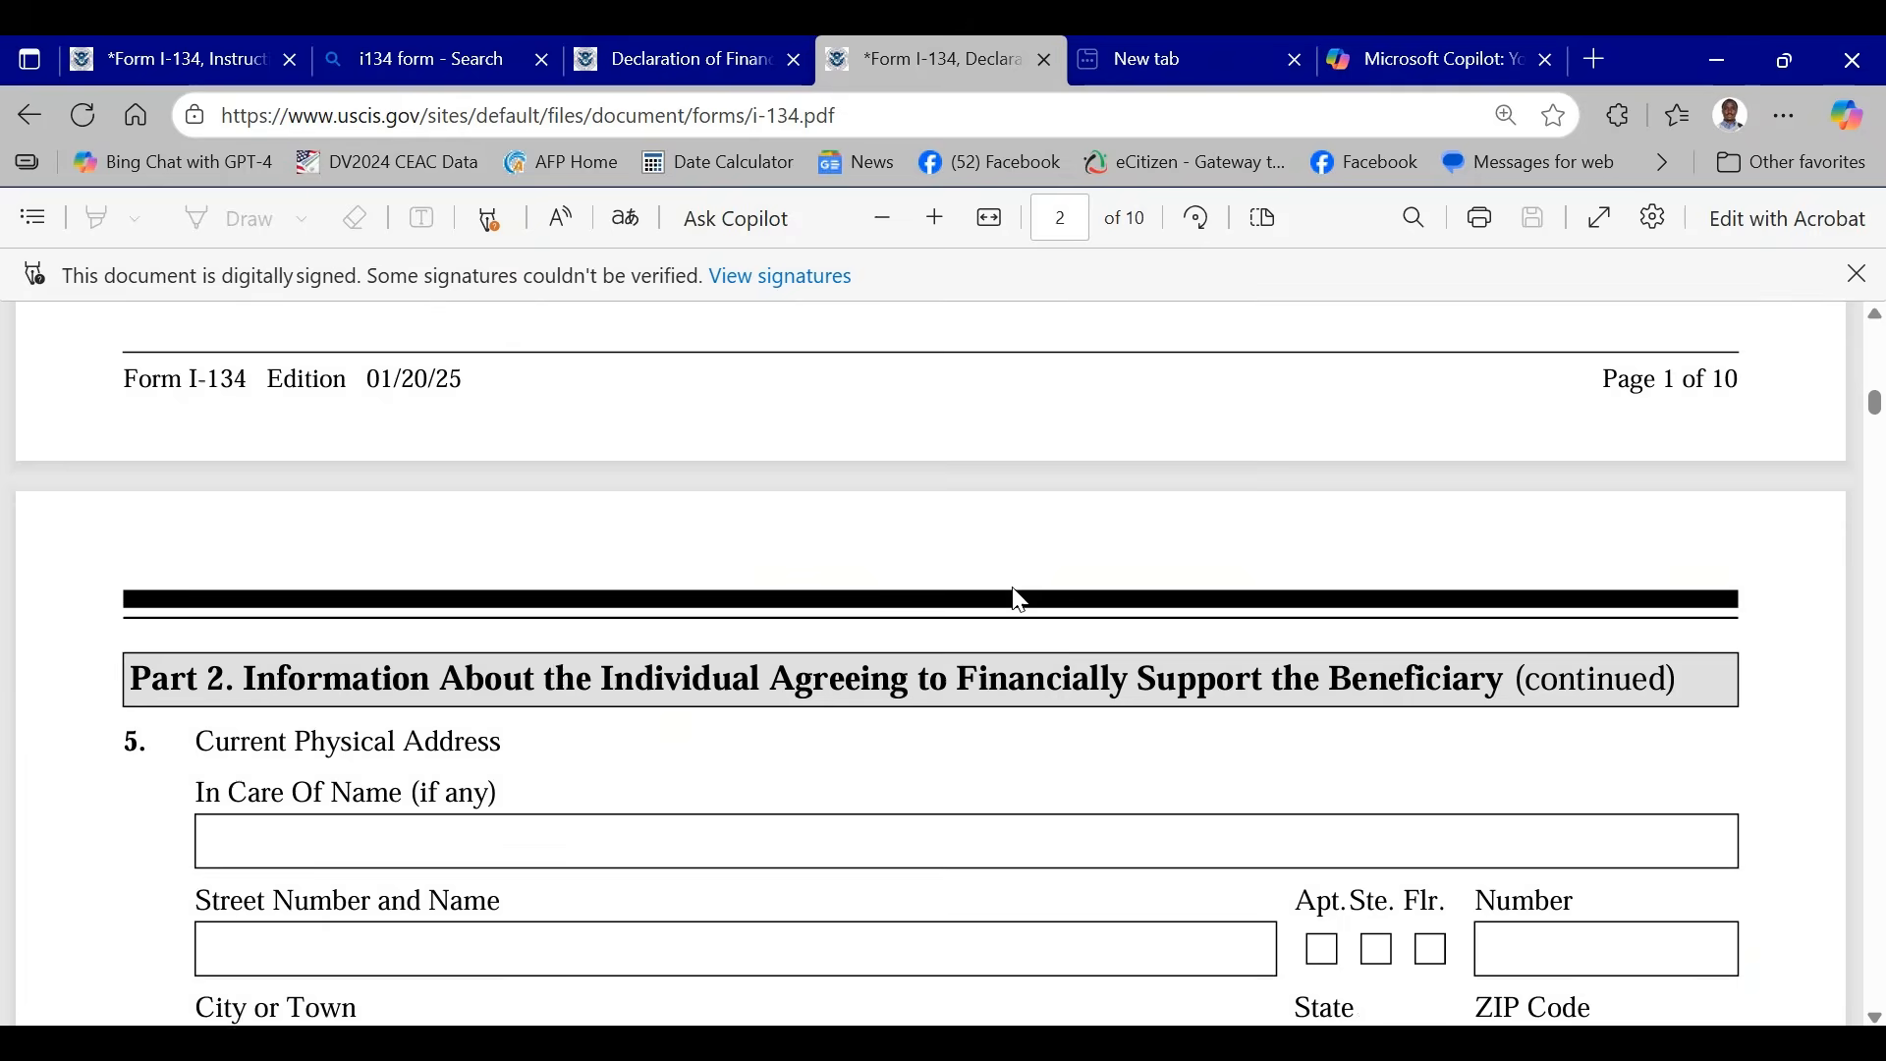
scroll(1022, 599, "down", 20)
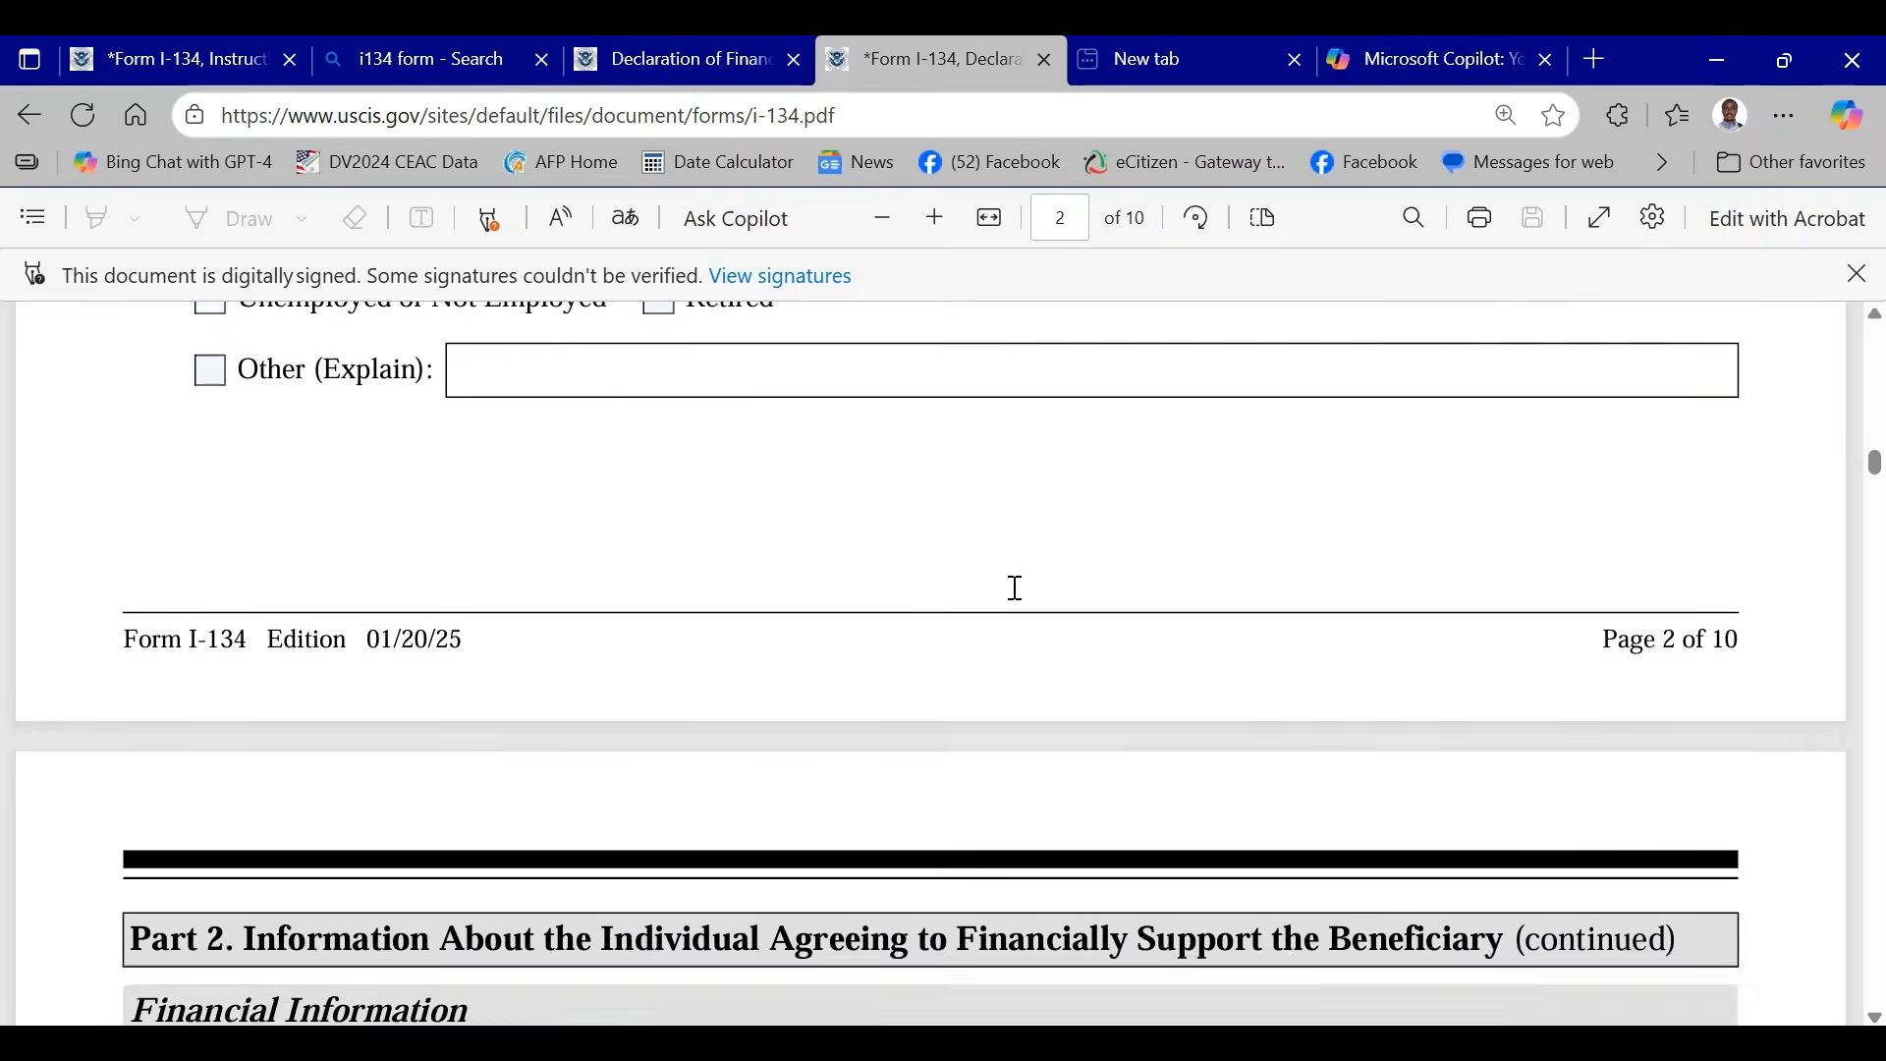
scroll(1015, 587, "down", 10)
scroll(766, 609, "up", 2)
scroll(766, 609, "up", 2)
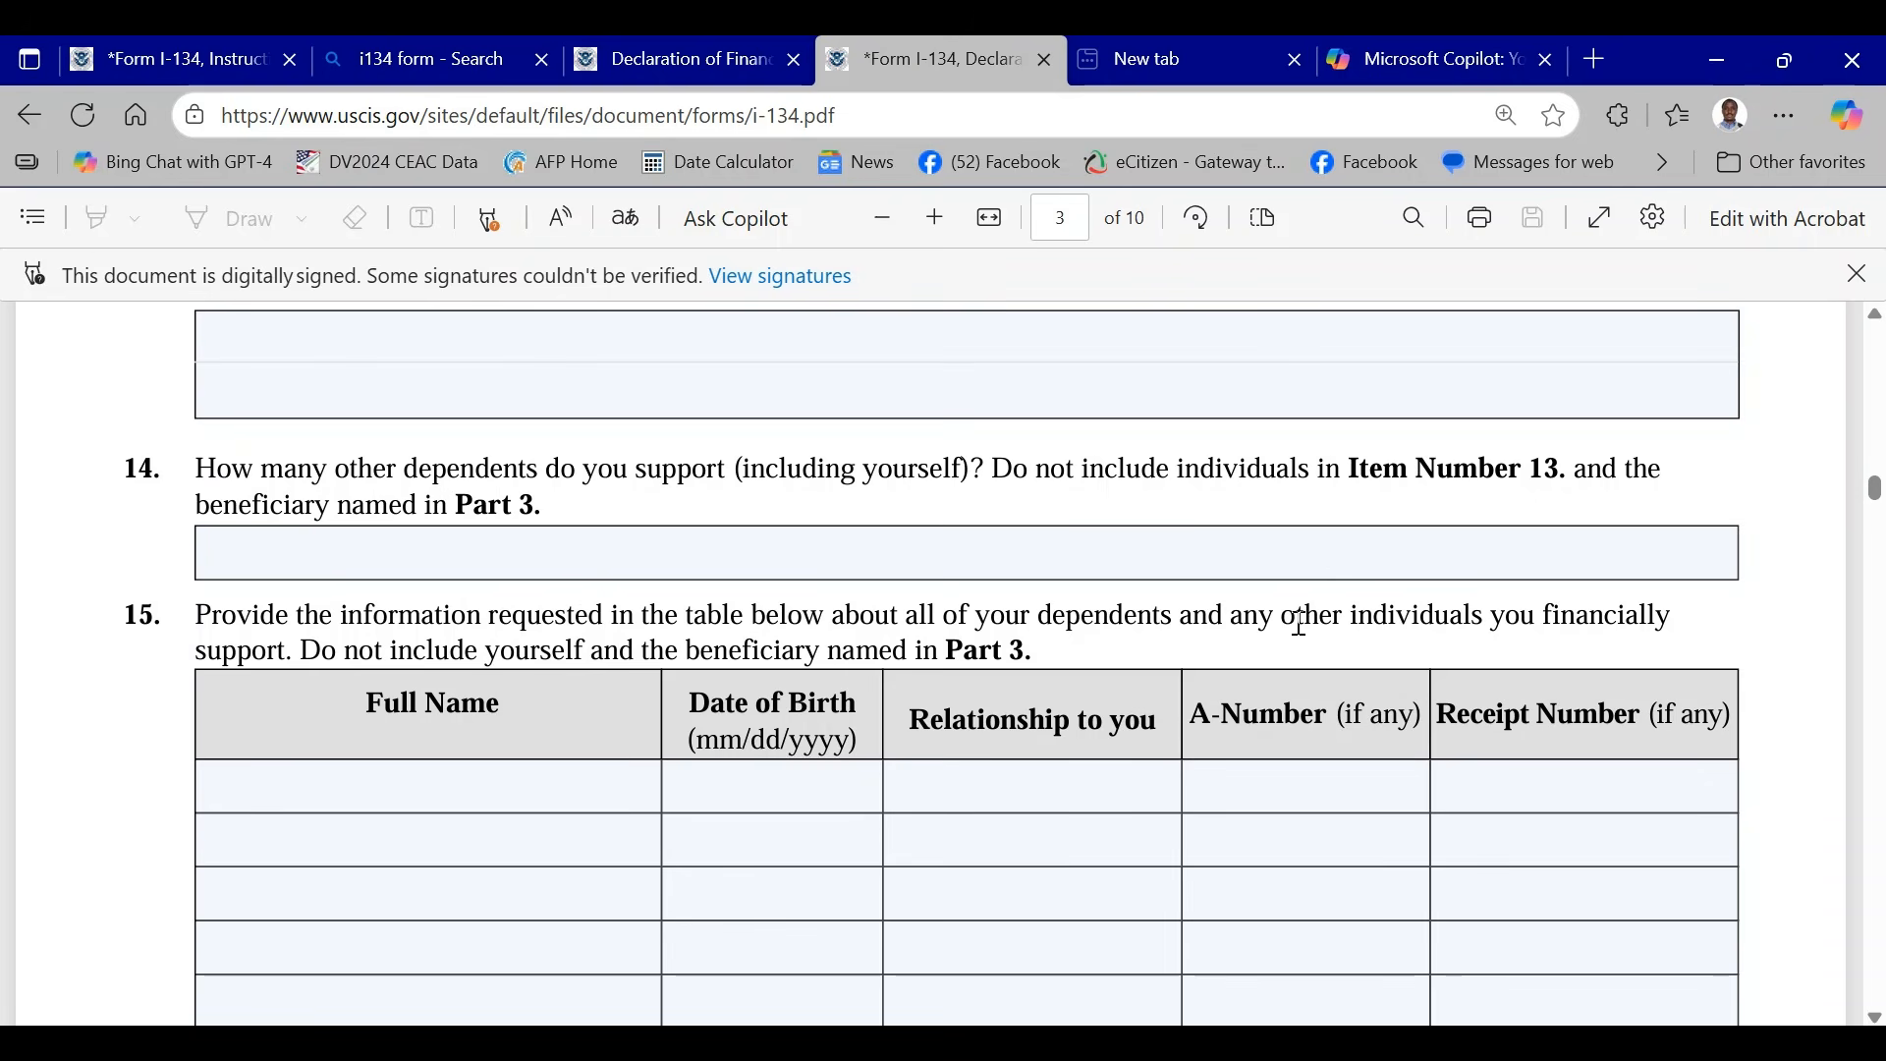
- Enter a sample full name for the first dependent in the Item 15 table
scroll(1299, 624, "down", 2)
left_click(342, 654)
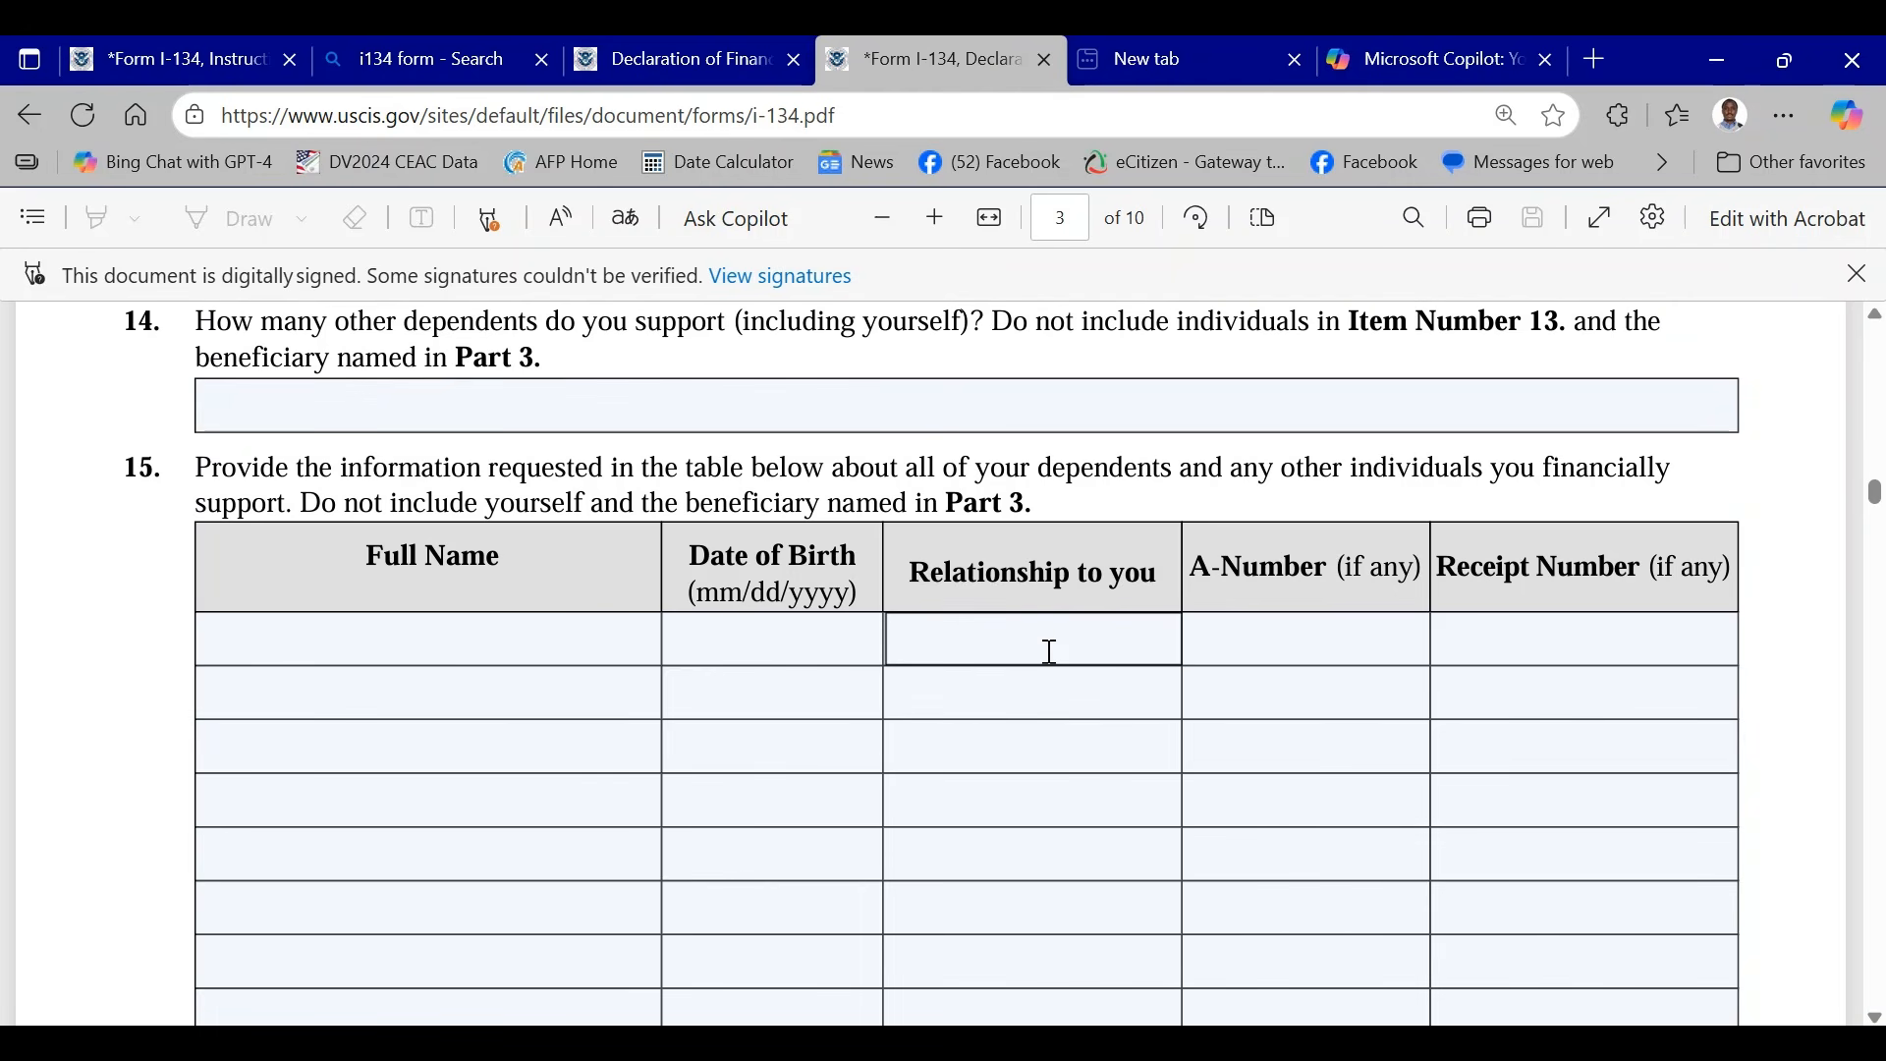
left_click(962, 633)
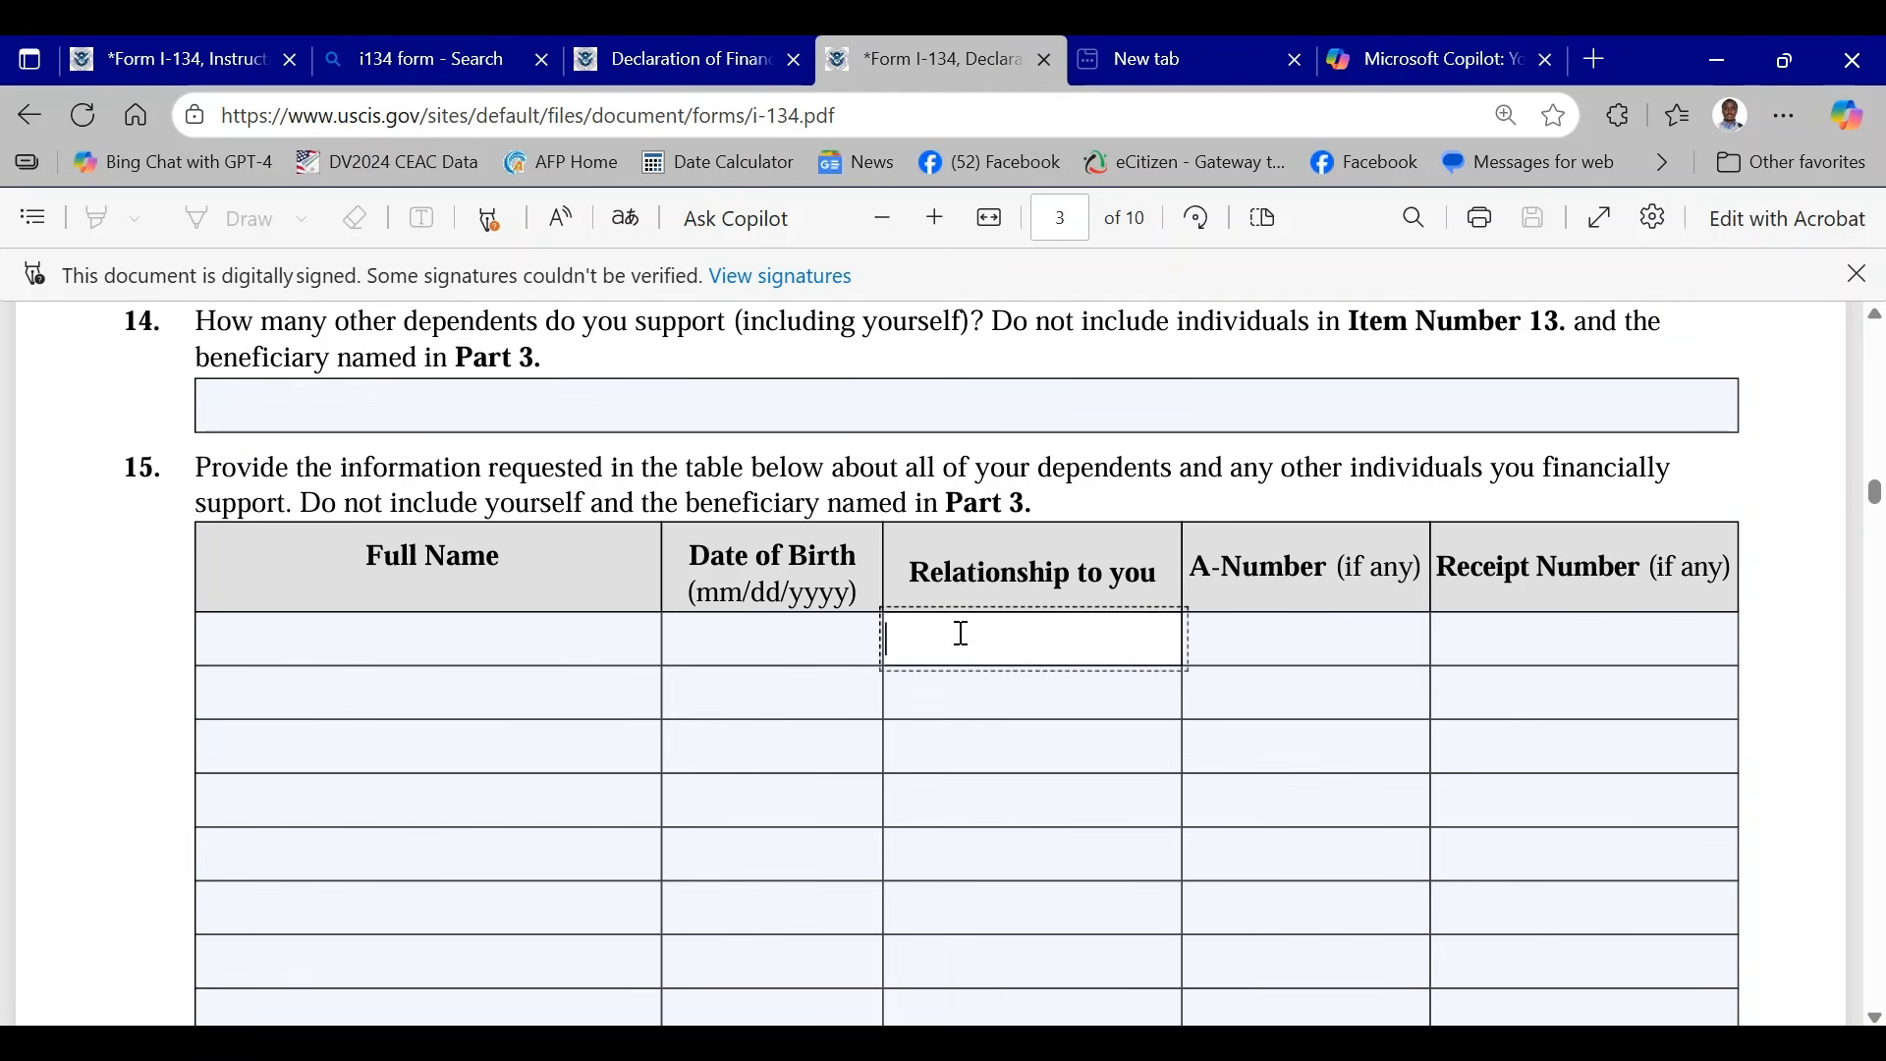
left_click(406, 640)
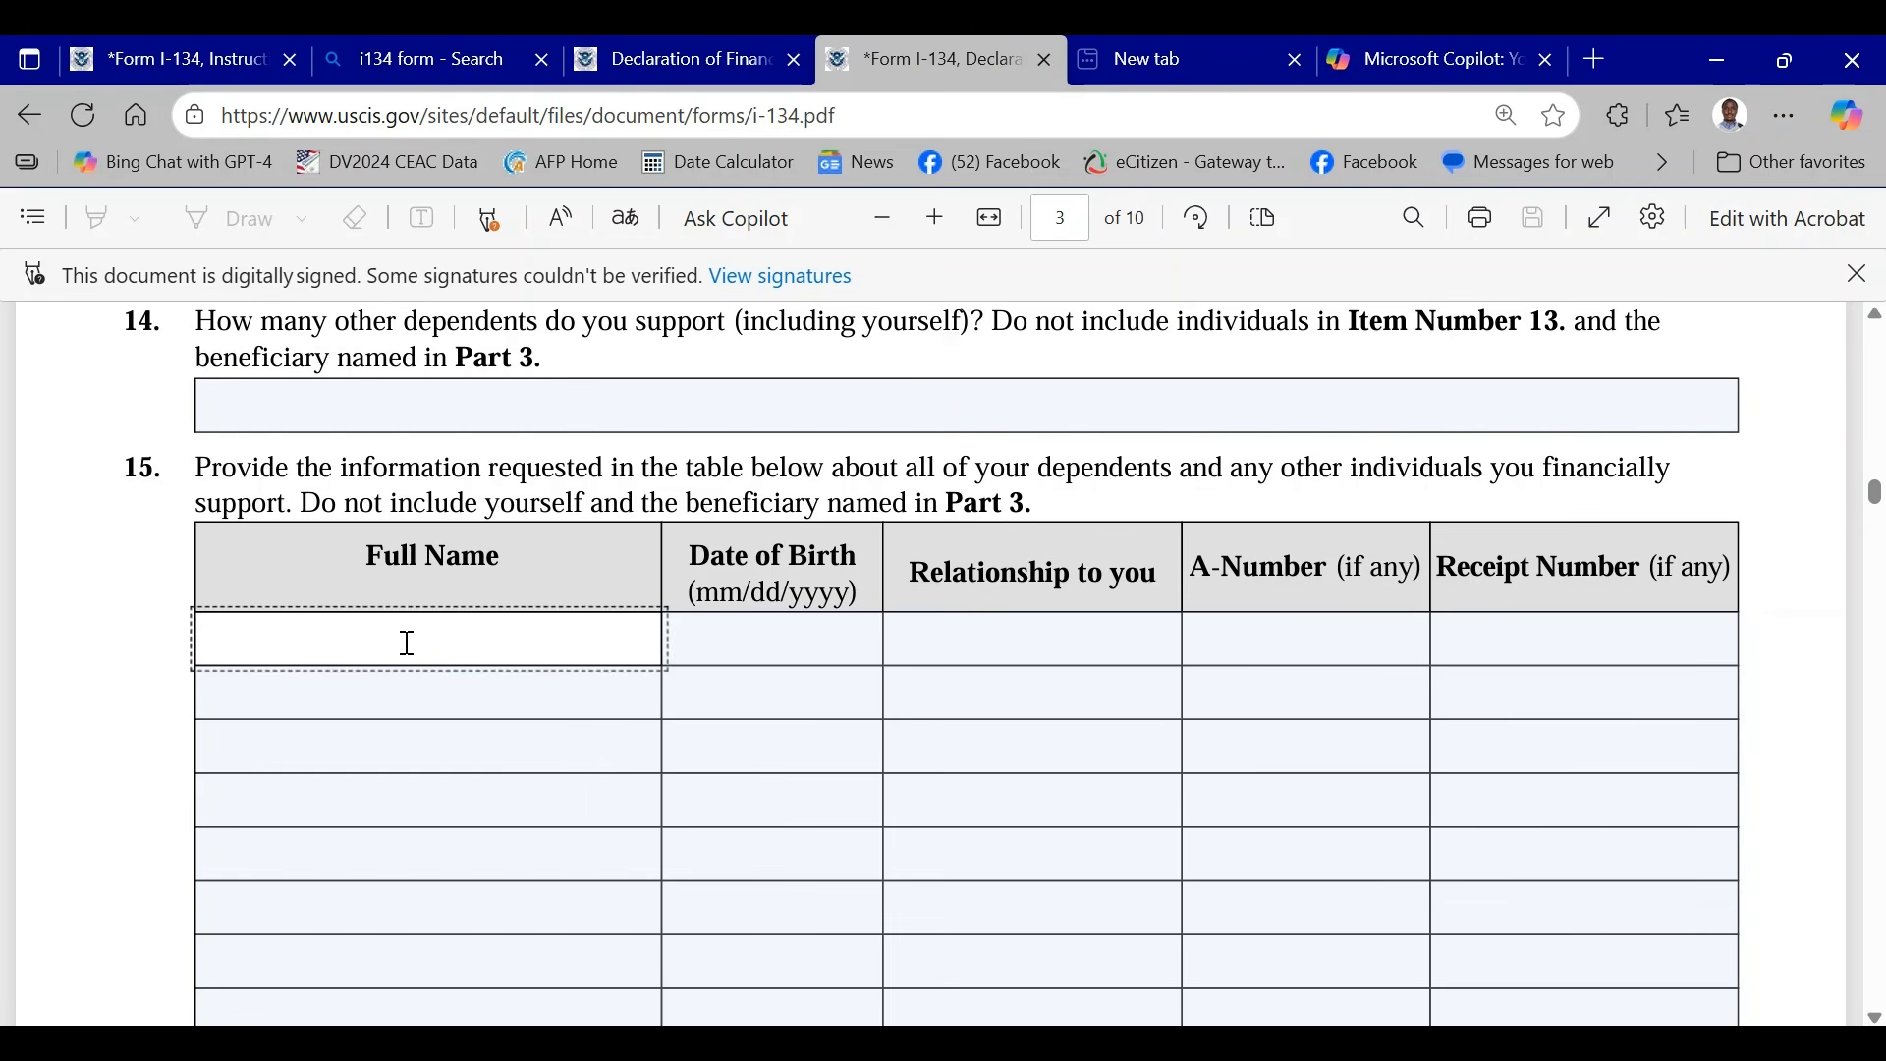
type("HAPPY BOY")
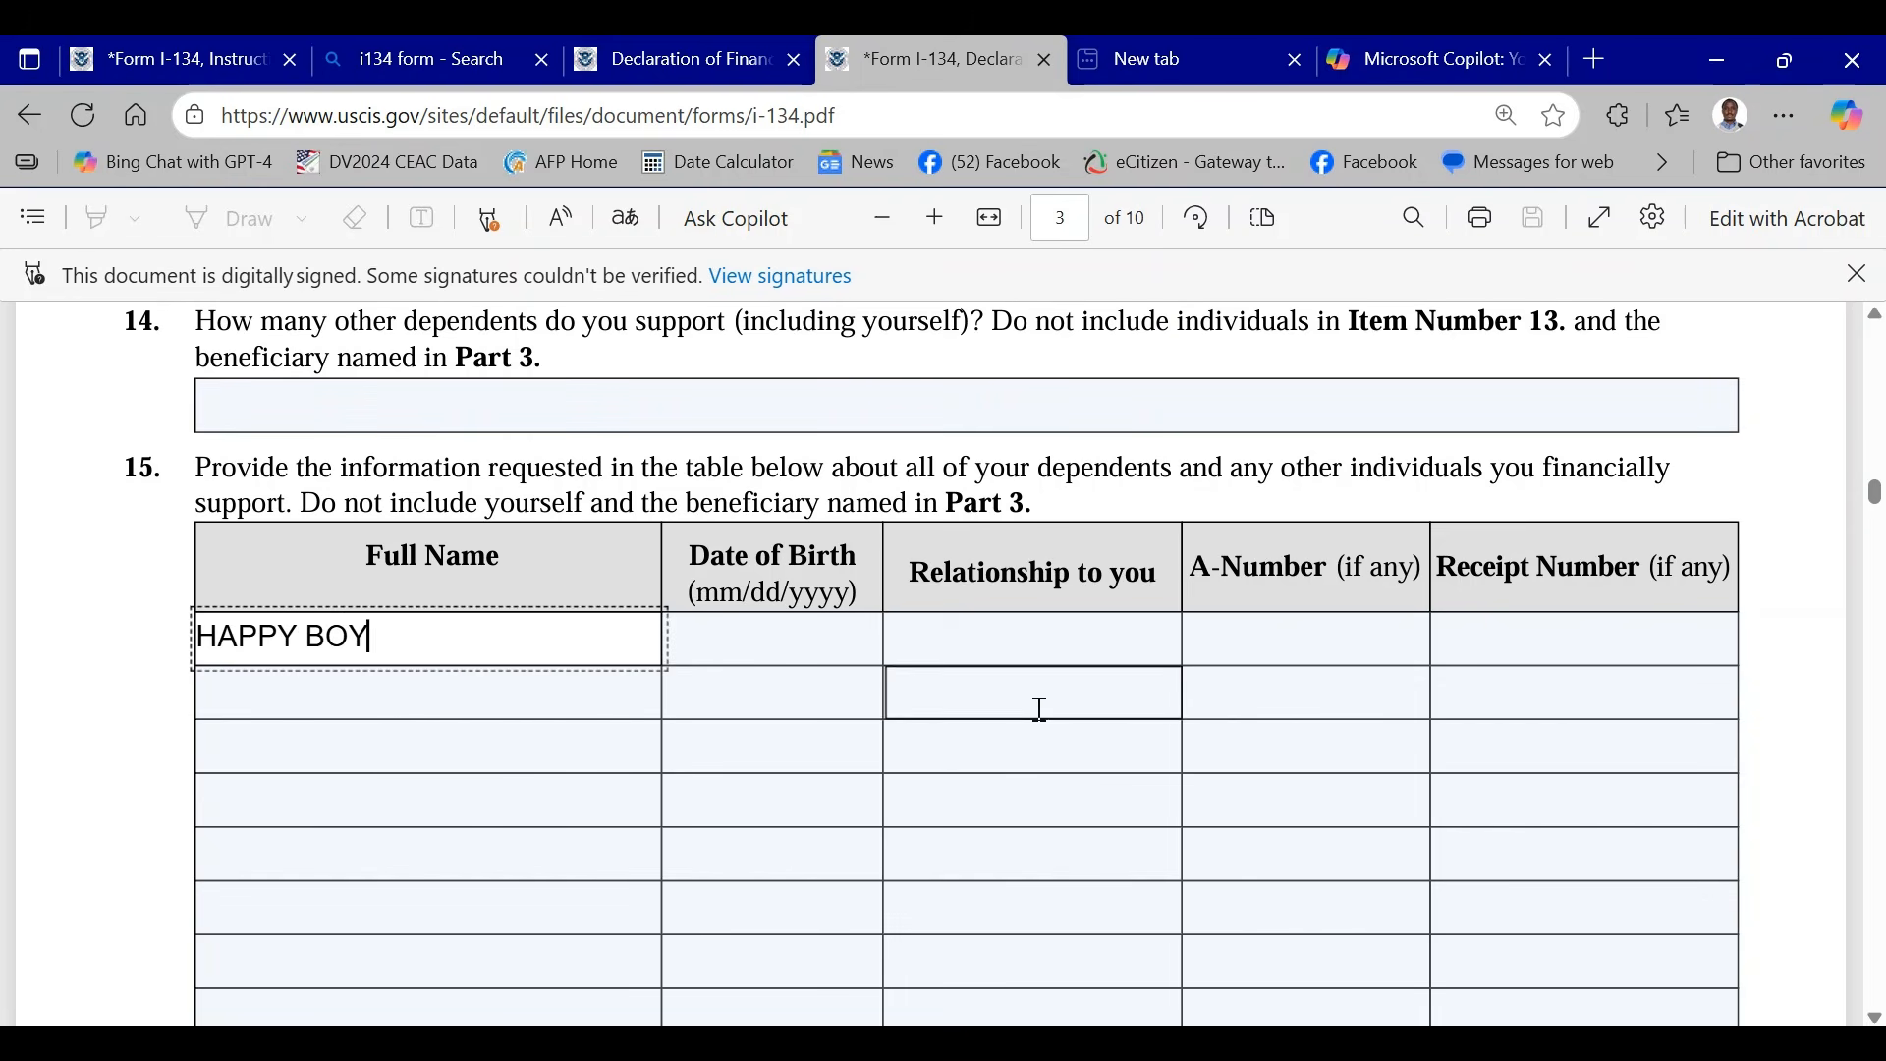
- Give the first dependent in Item 15 the relationship CHILD and enter the prefix IOE as the receipt number
left_click(1045, 639)
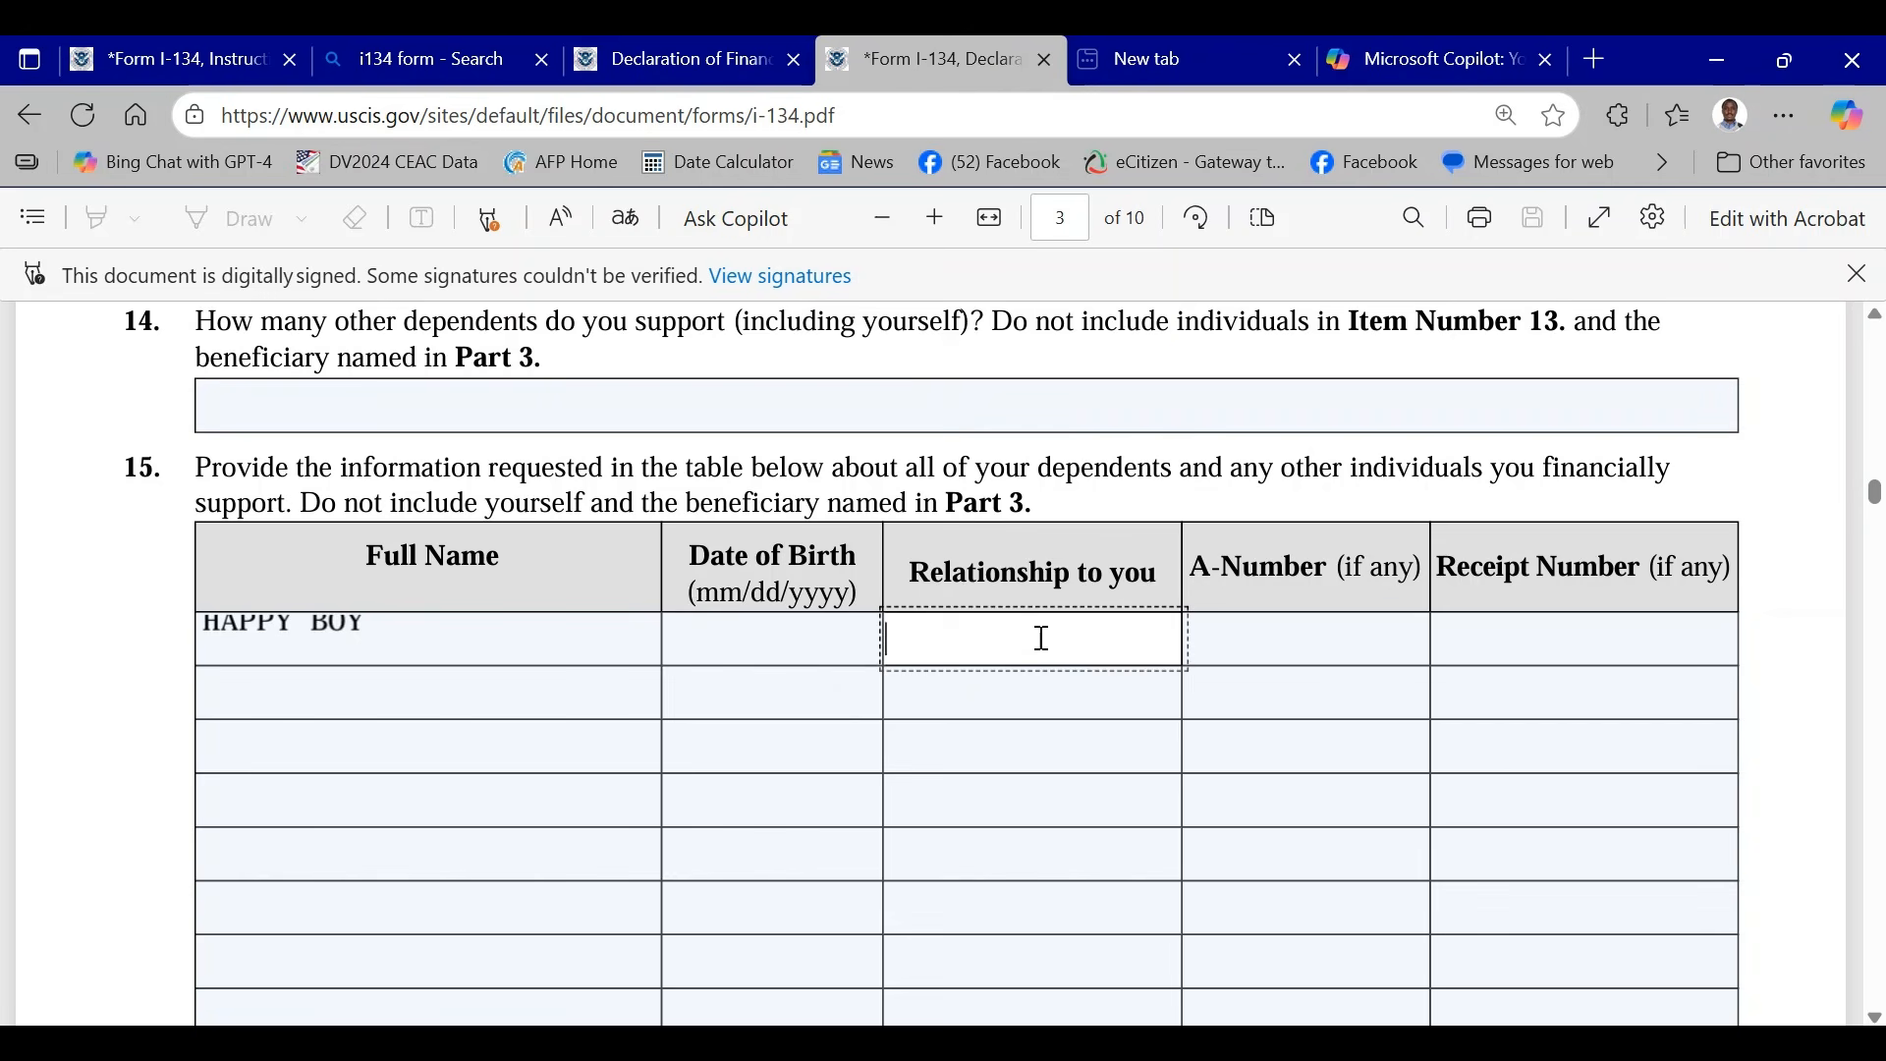
type("S")
key("BackSpace")
type("CHILD")
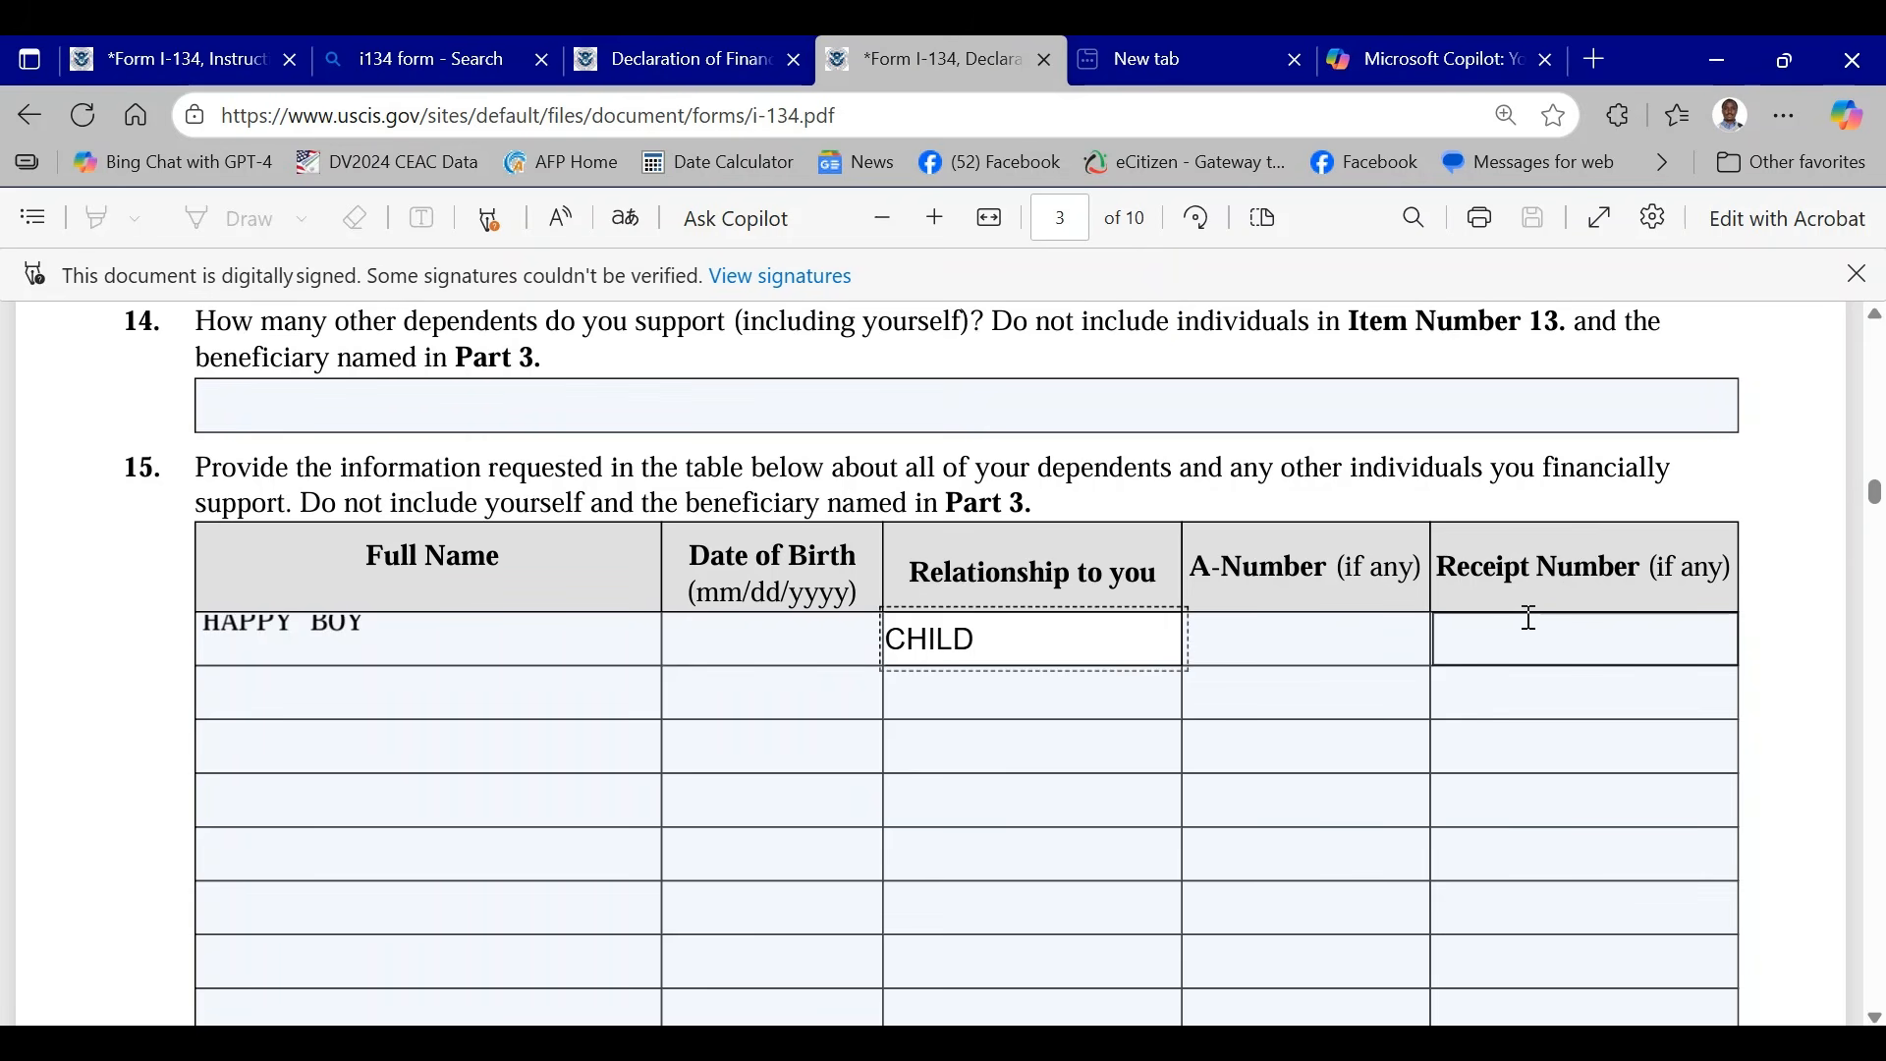
left_click(1510, 641)
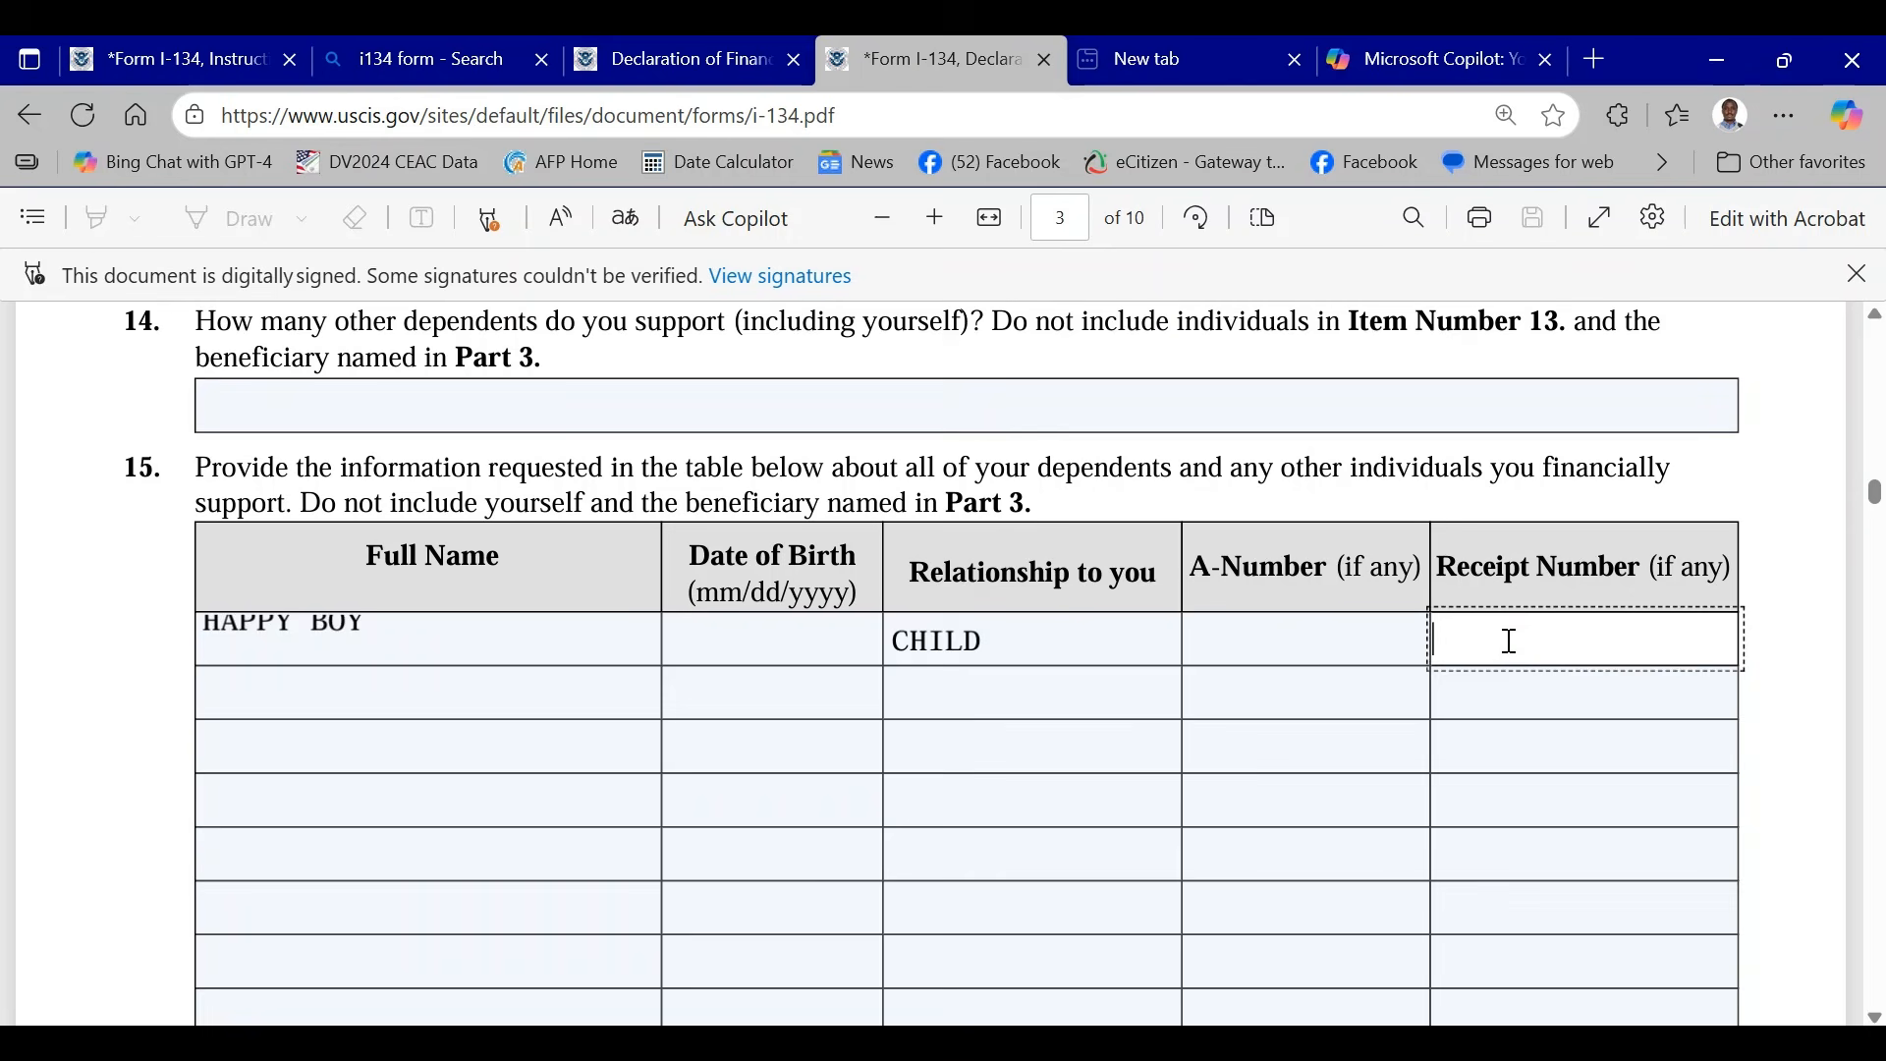
type("IOE")
scroll(1168, 628, "up", 7)
scroll(1277, 636, "down", 3)
scroll(1312, 635, "down", 8)
scroll(1248, 626, "up", 1)
scroll(1248, 626, "up", 3)
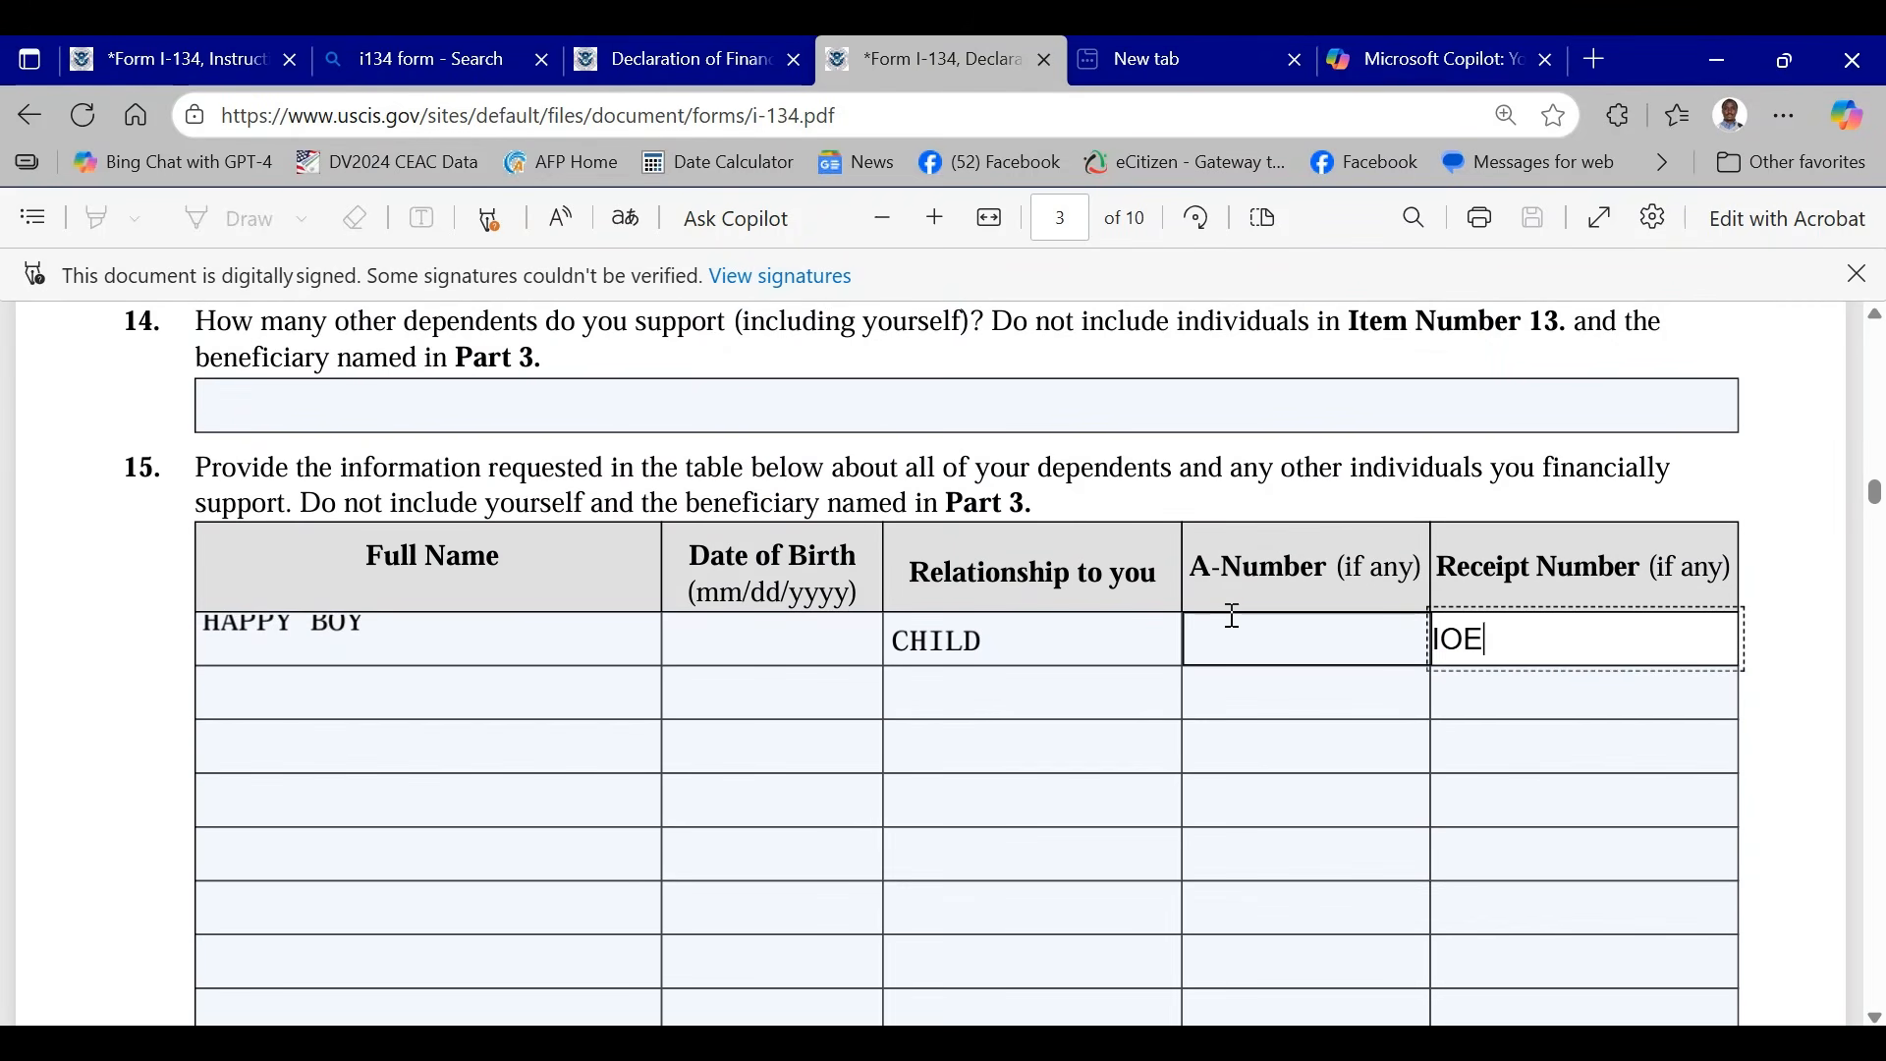
scroll(1229, 615, "down", 3)
scroll(855, 617, "up", 2)
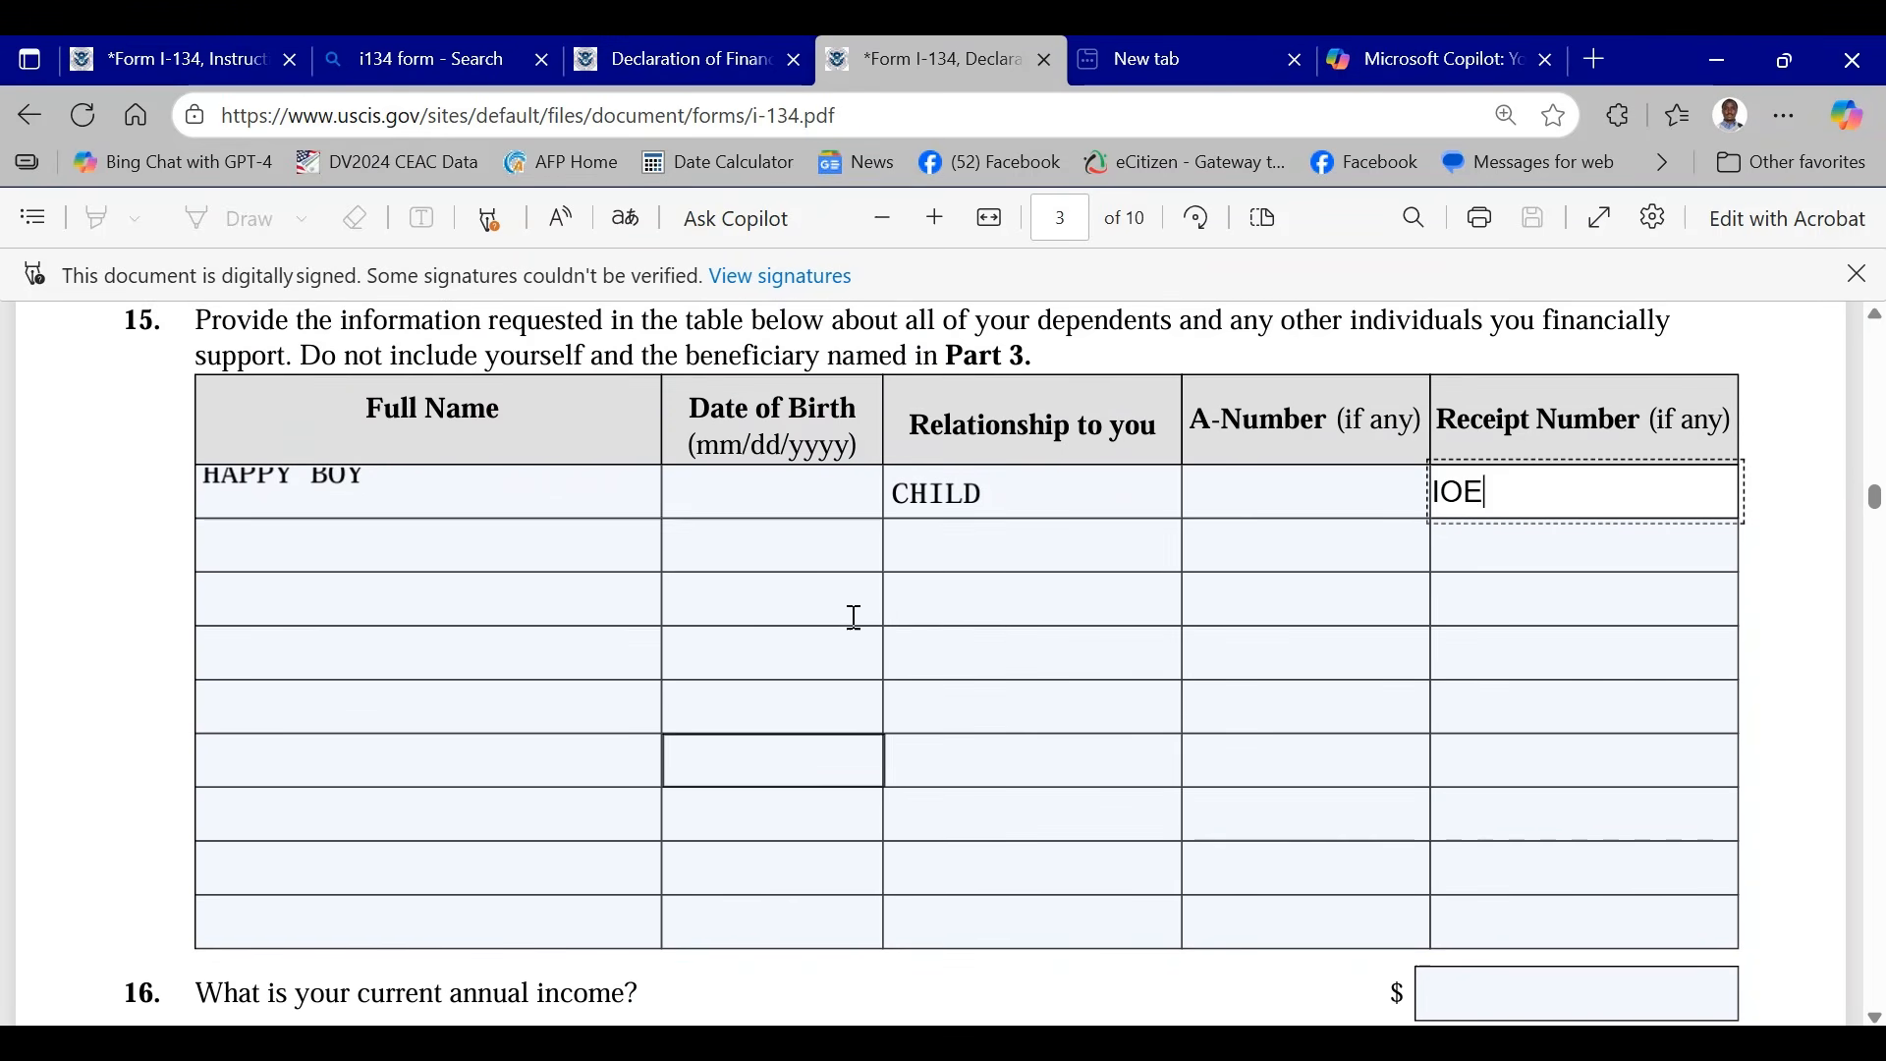
- Clear the receipt number of the first dependent in the Item 15 table
key("BackSpace")
key("BackSpace")
key("BackSpace")
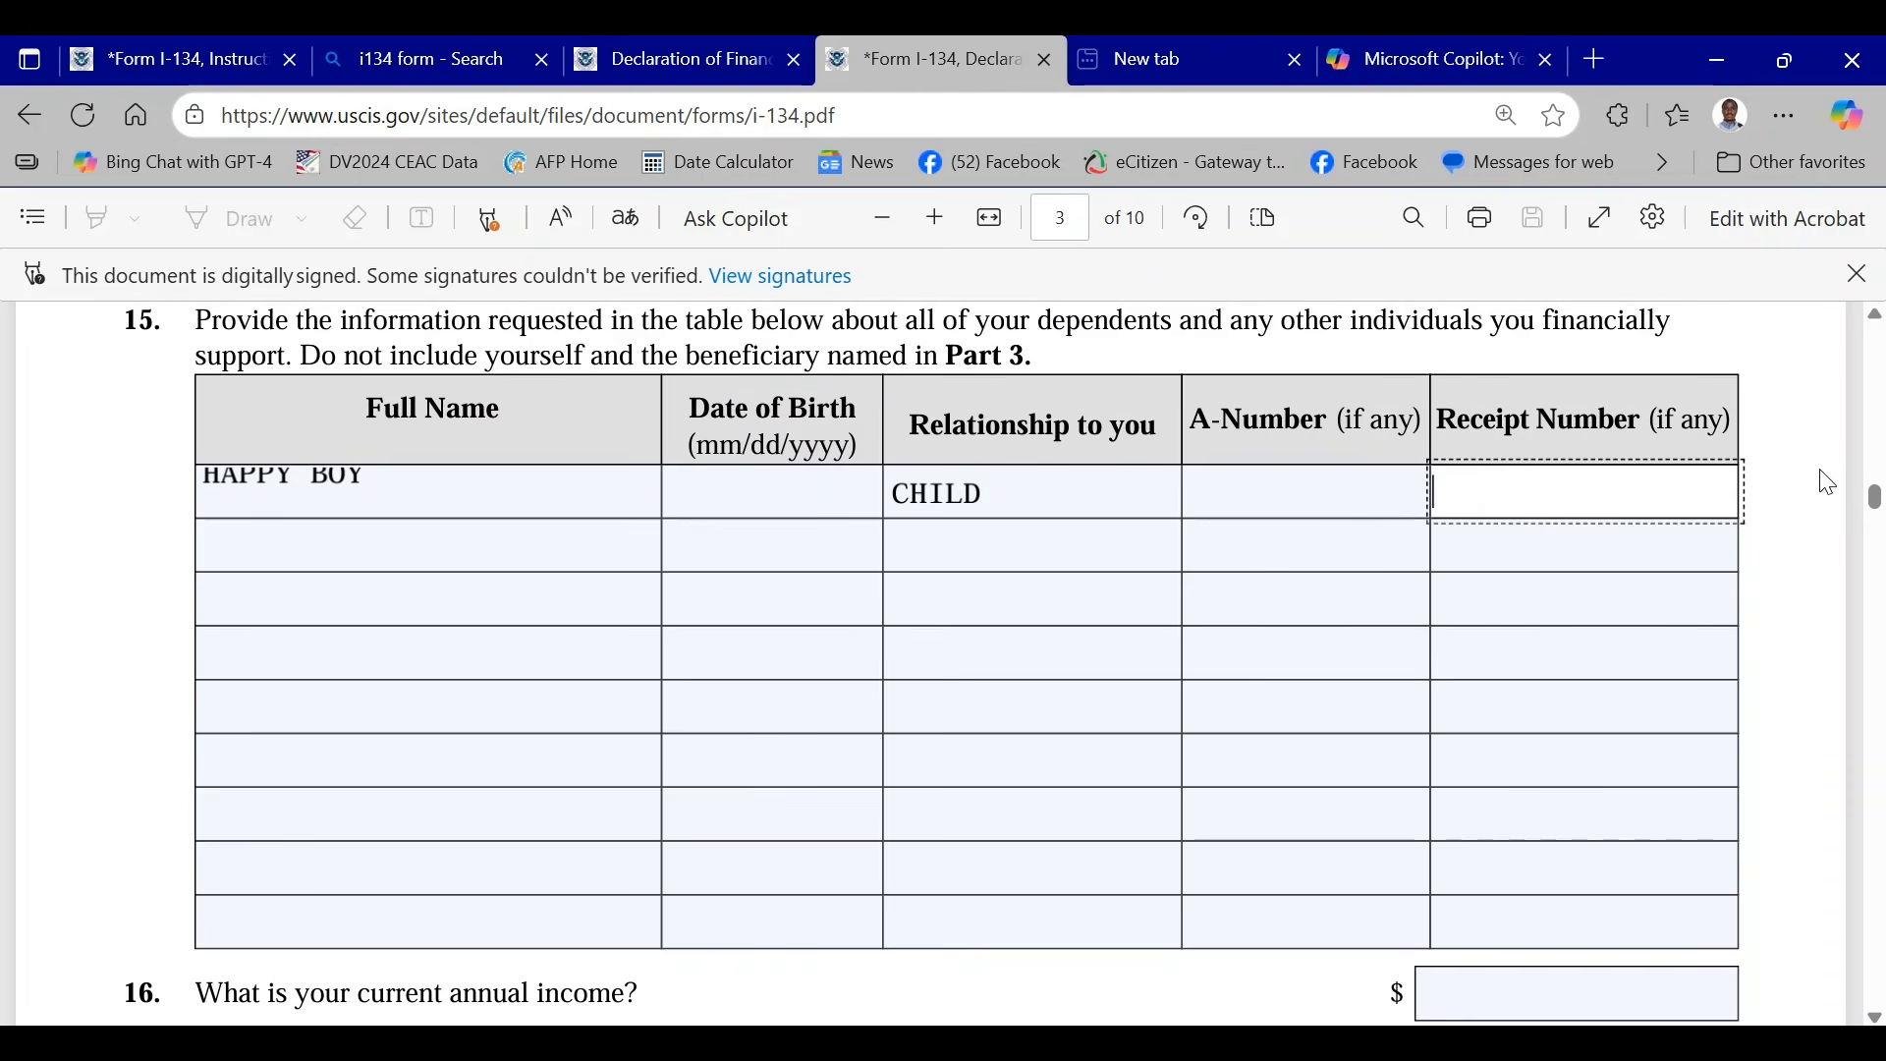
scroll(1166, 580, "down", 3)
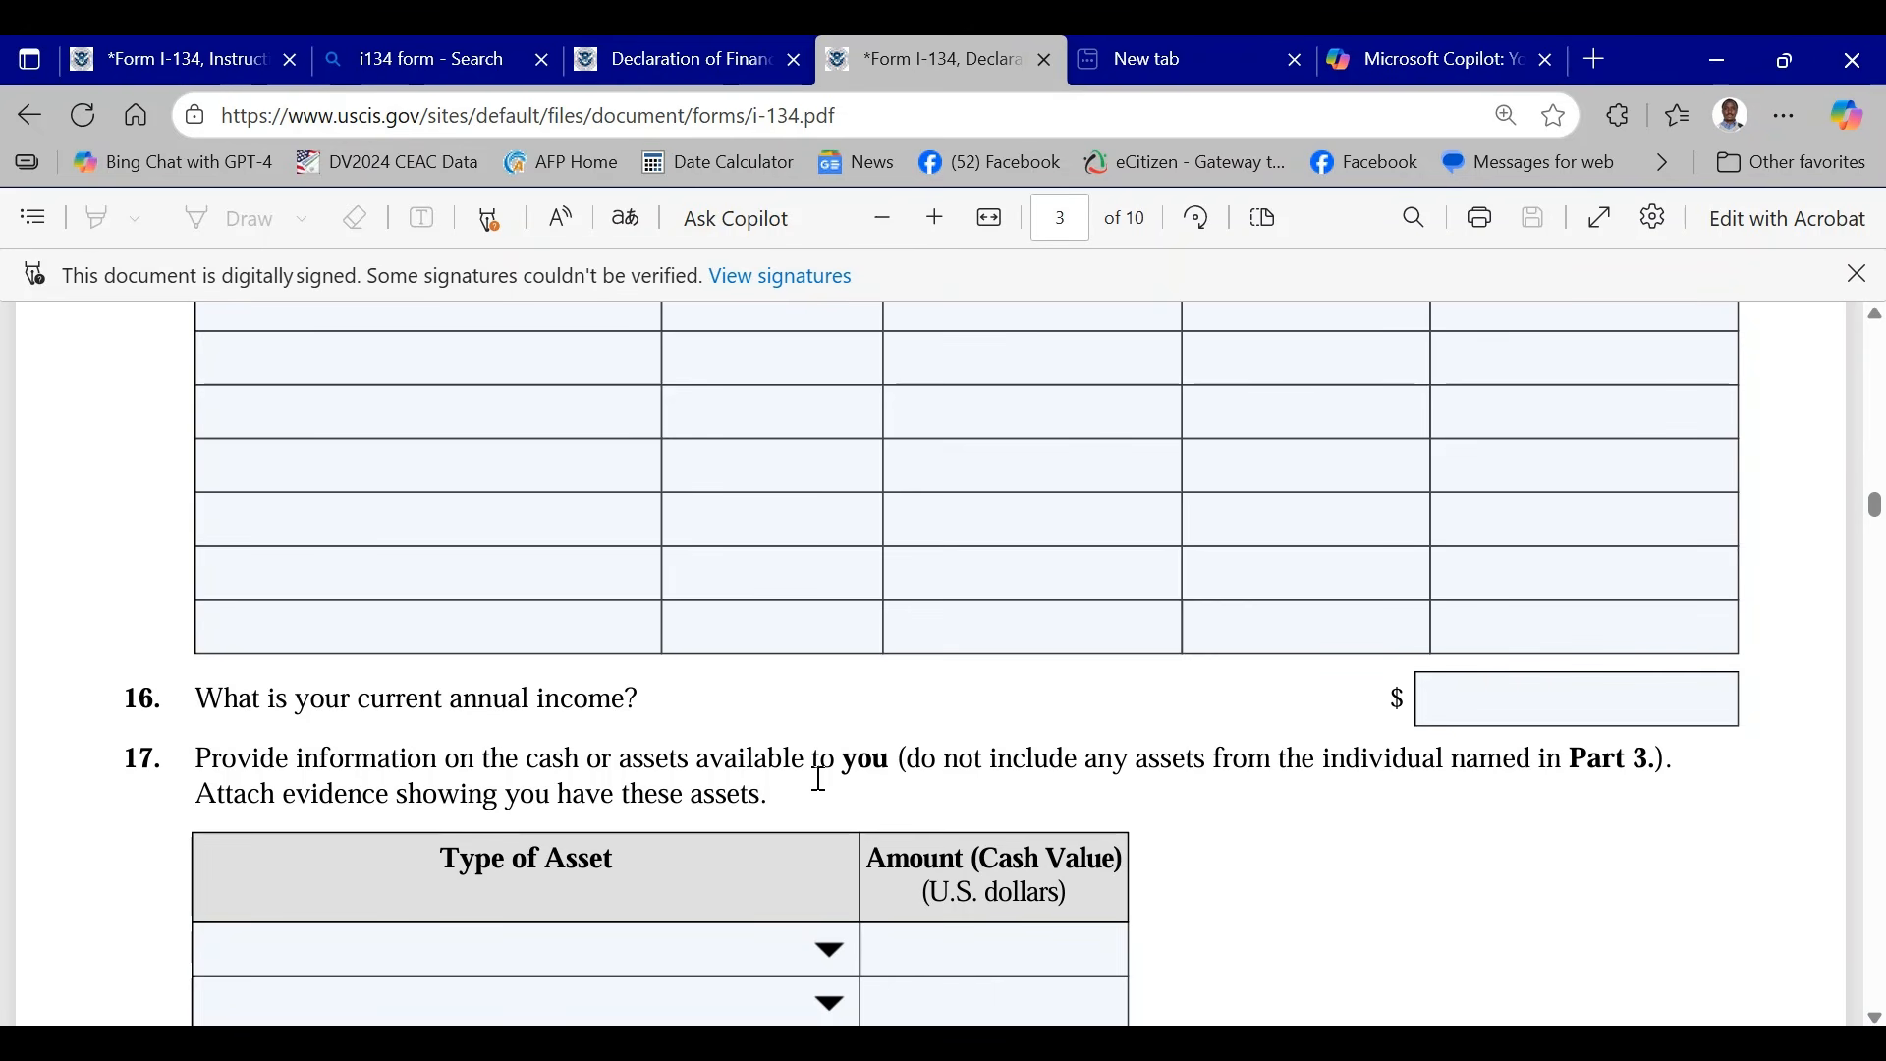
scroll(1394, 716, "up", 2)
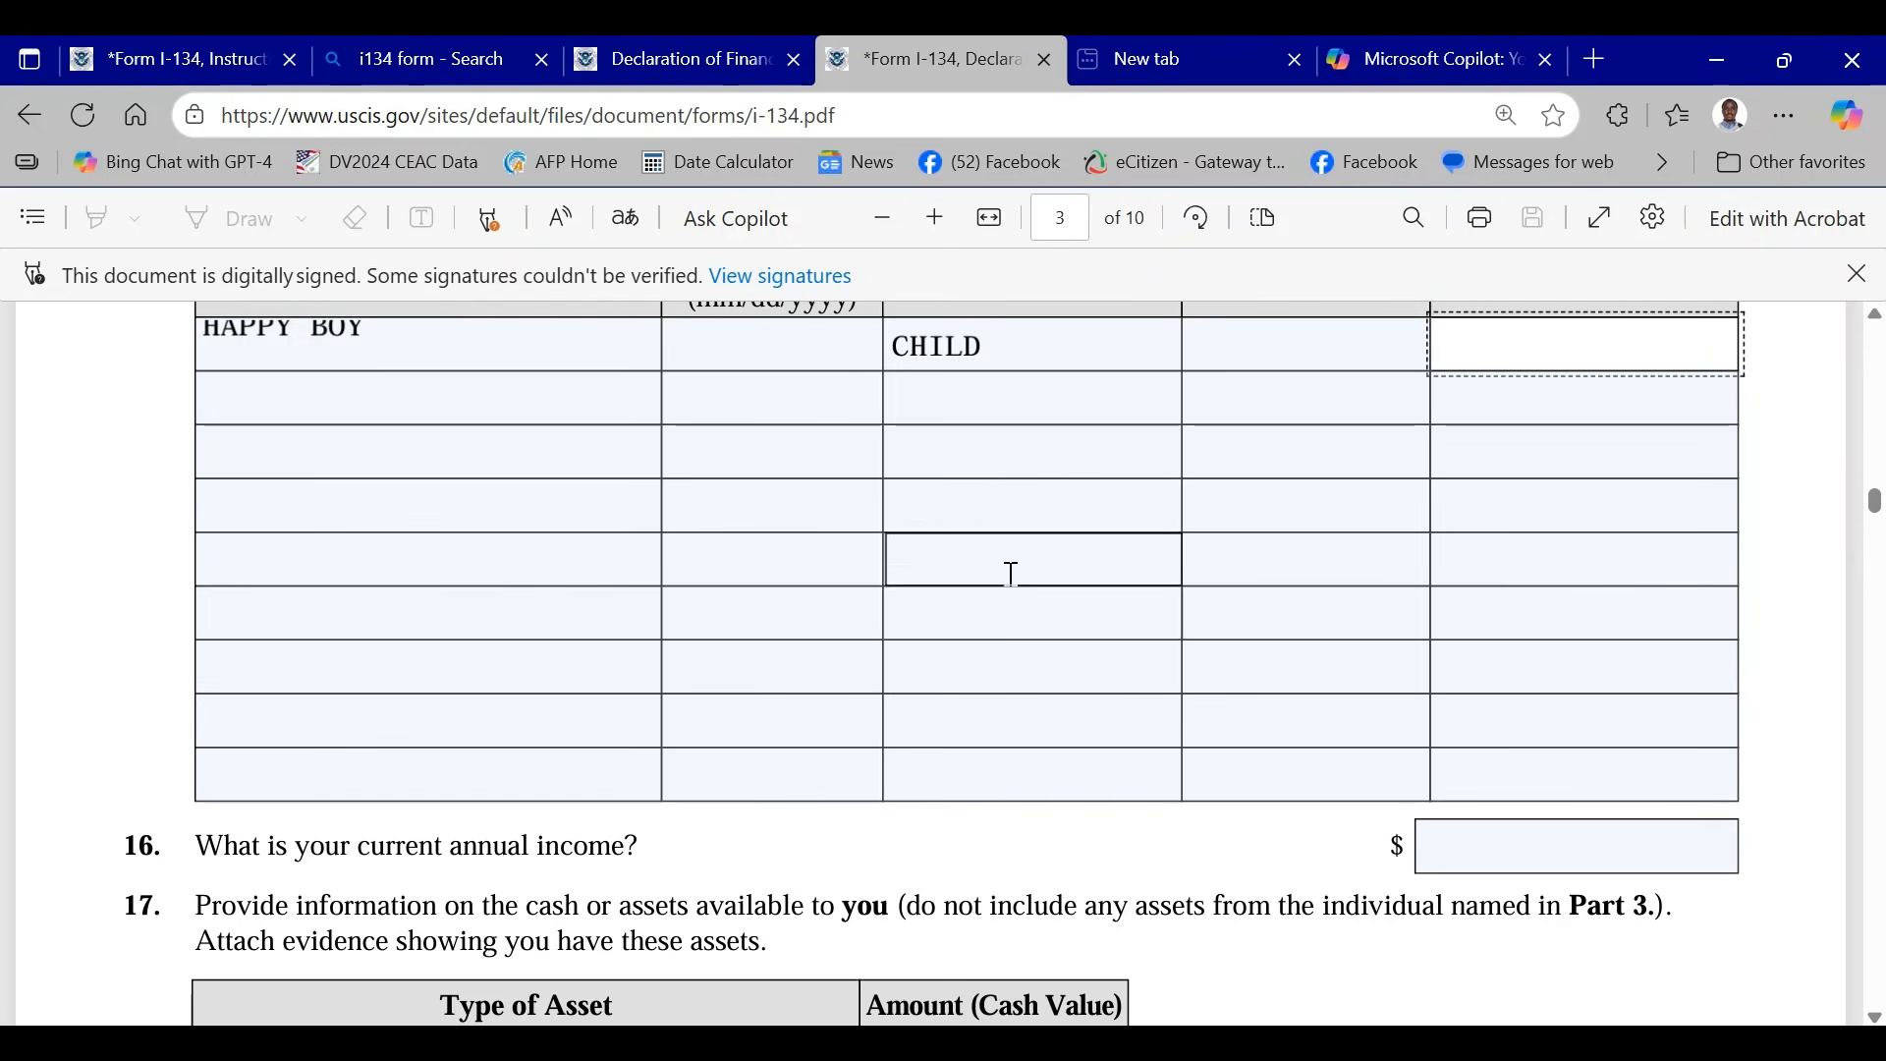
scroll(452, 571, "up", 2)
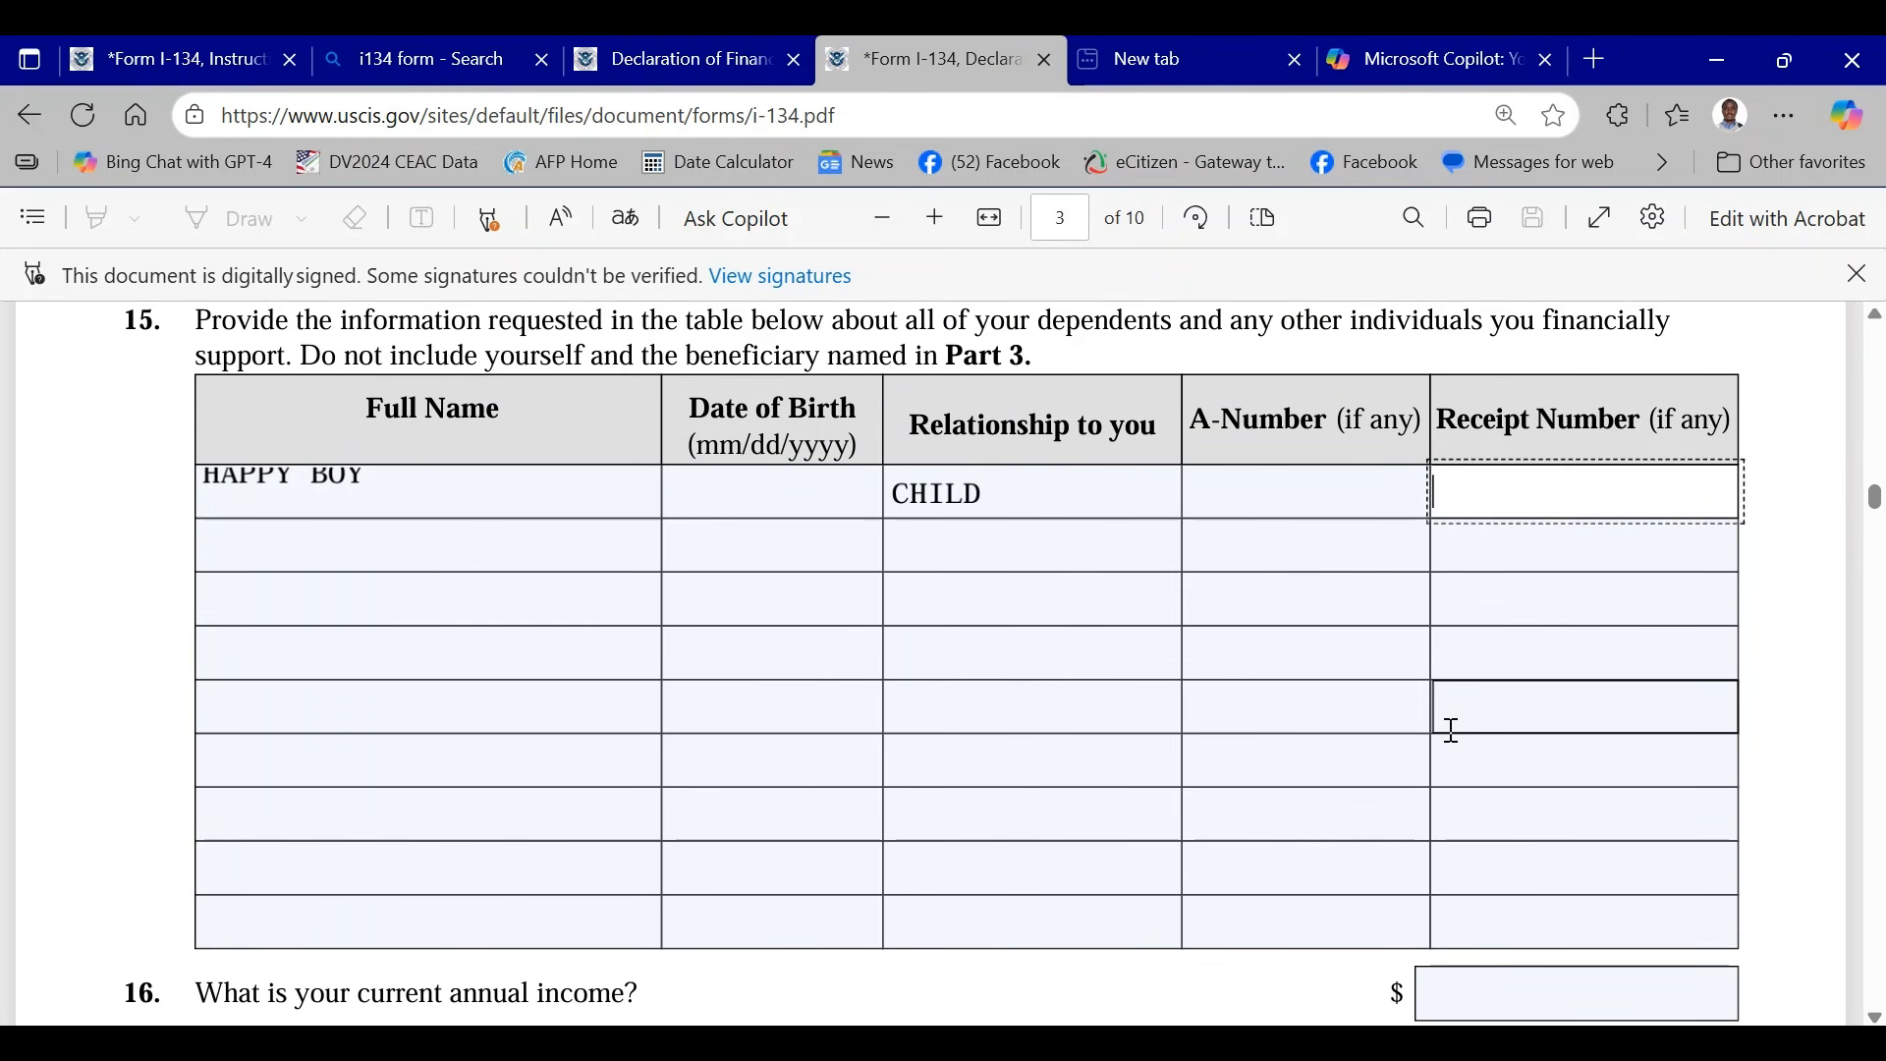
- Enter 100000 as the current annual income in Item 16
scroll(1453, 730, "down", 3)
left_click(1500, 705)
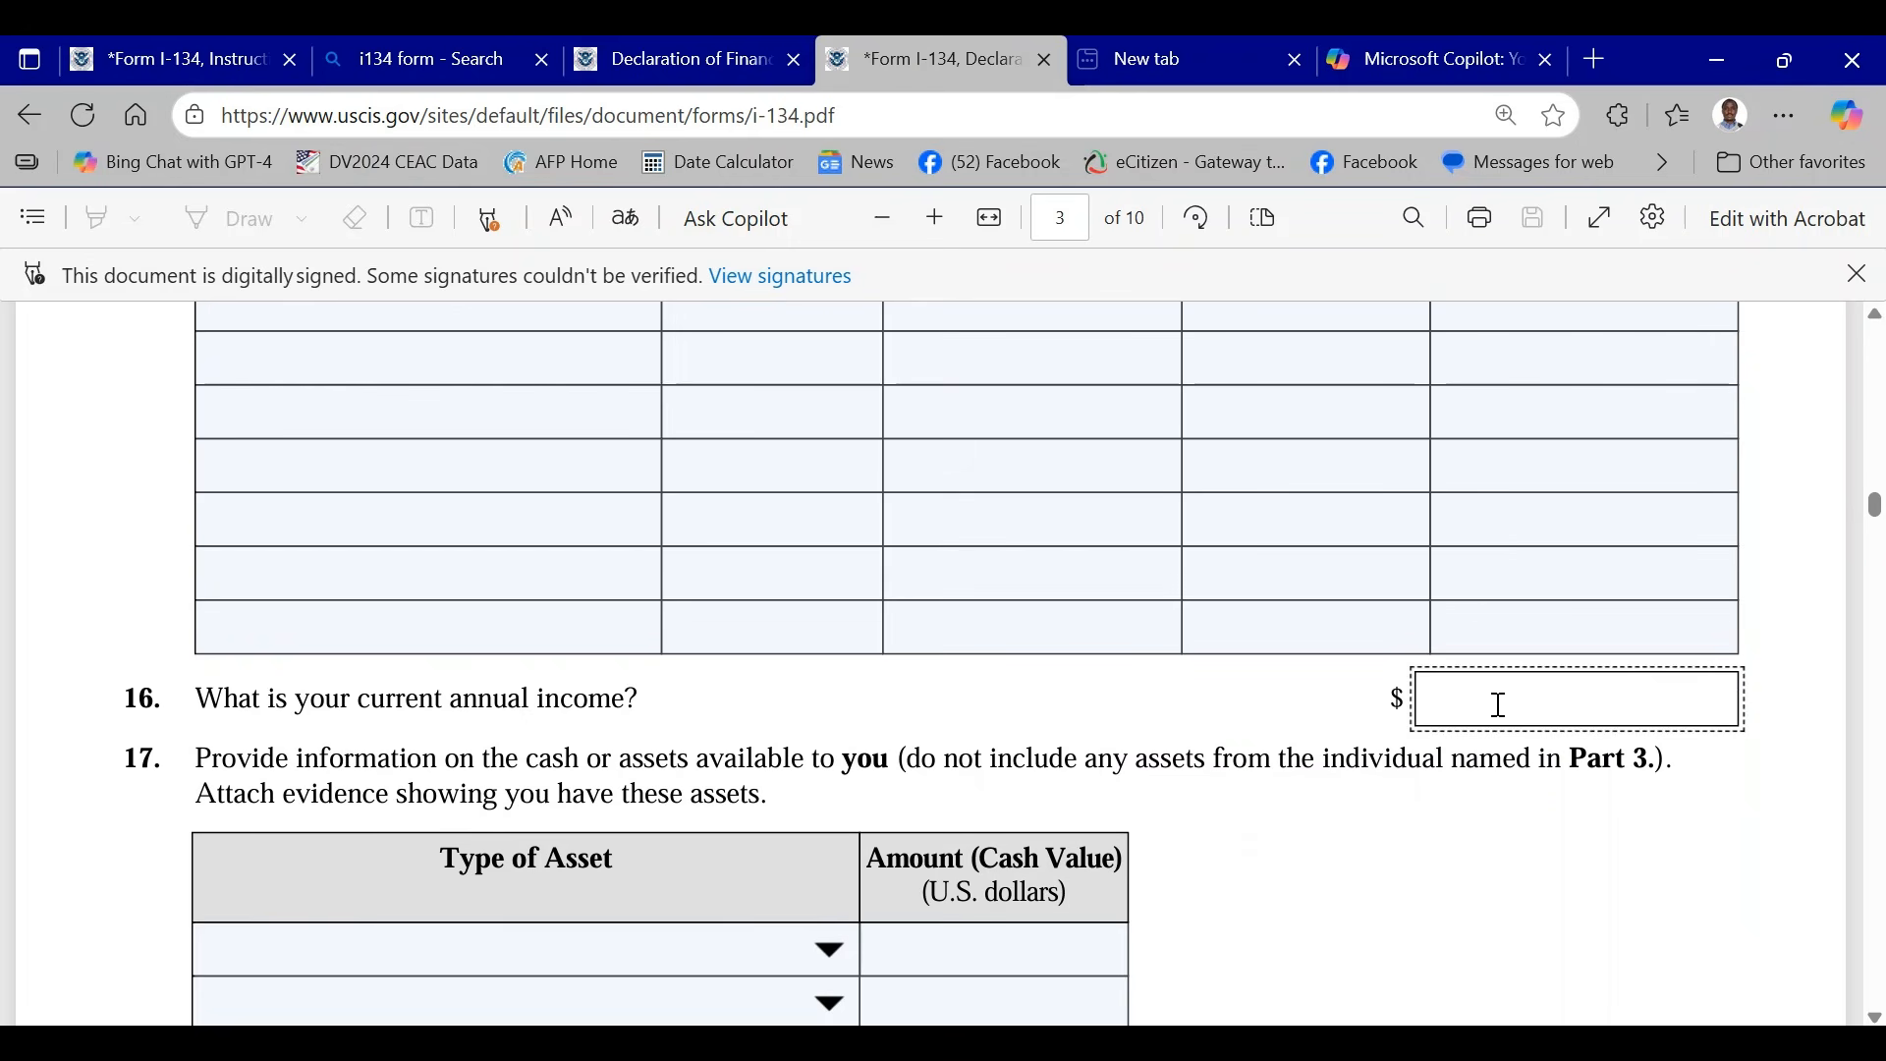
type("100000")
left_click(1267, 730)
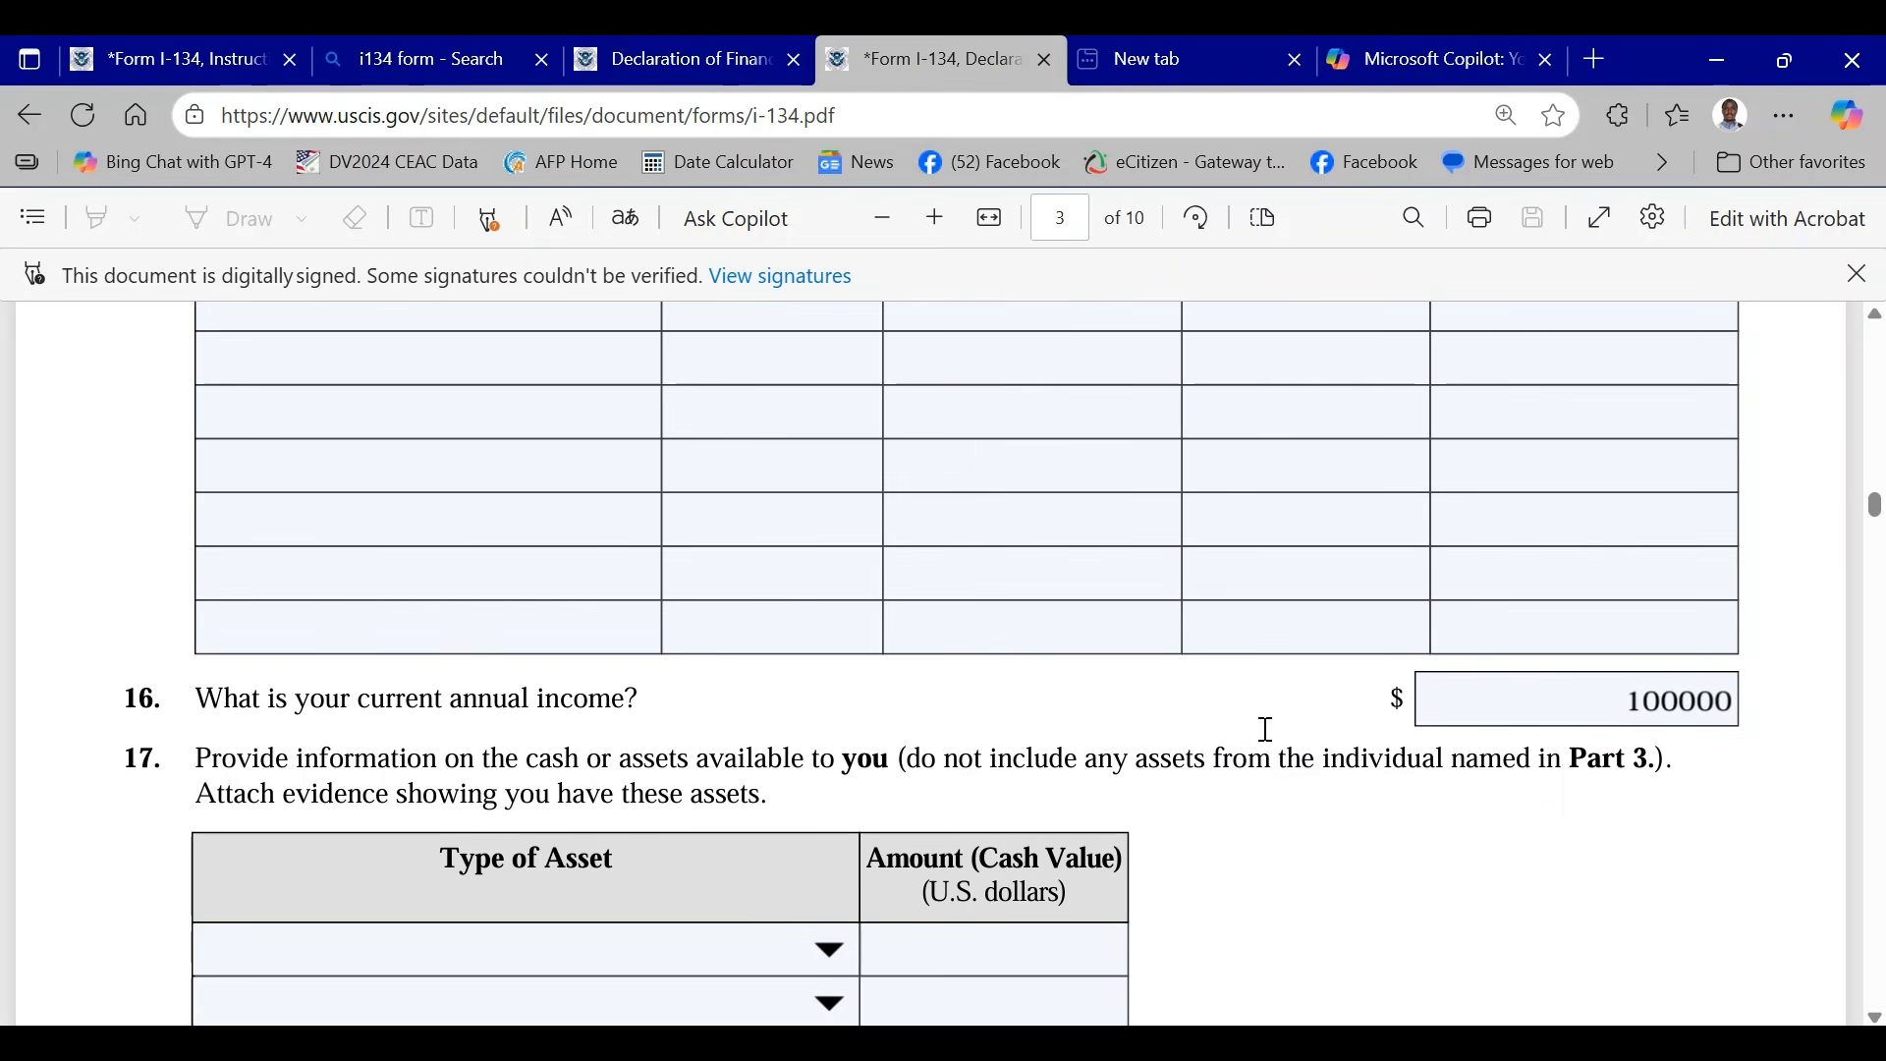
scroll(1306, 732, "up", 3)
left_click(1116, 661)
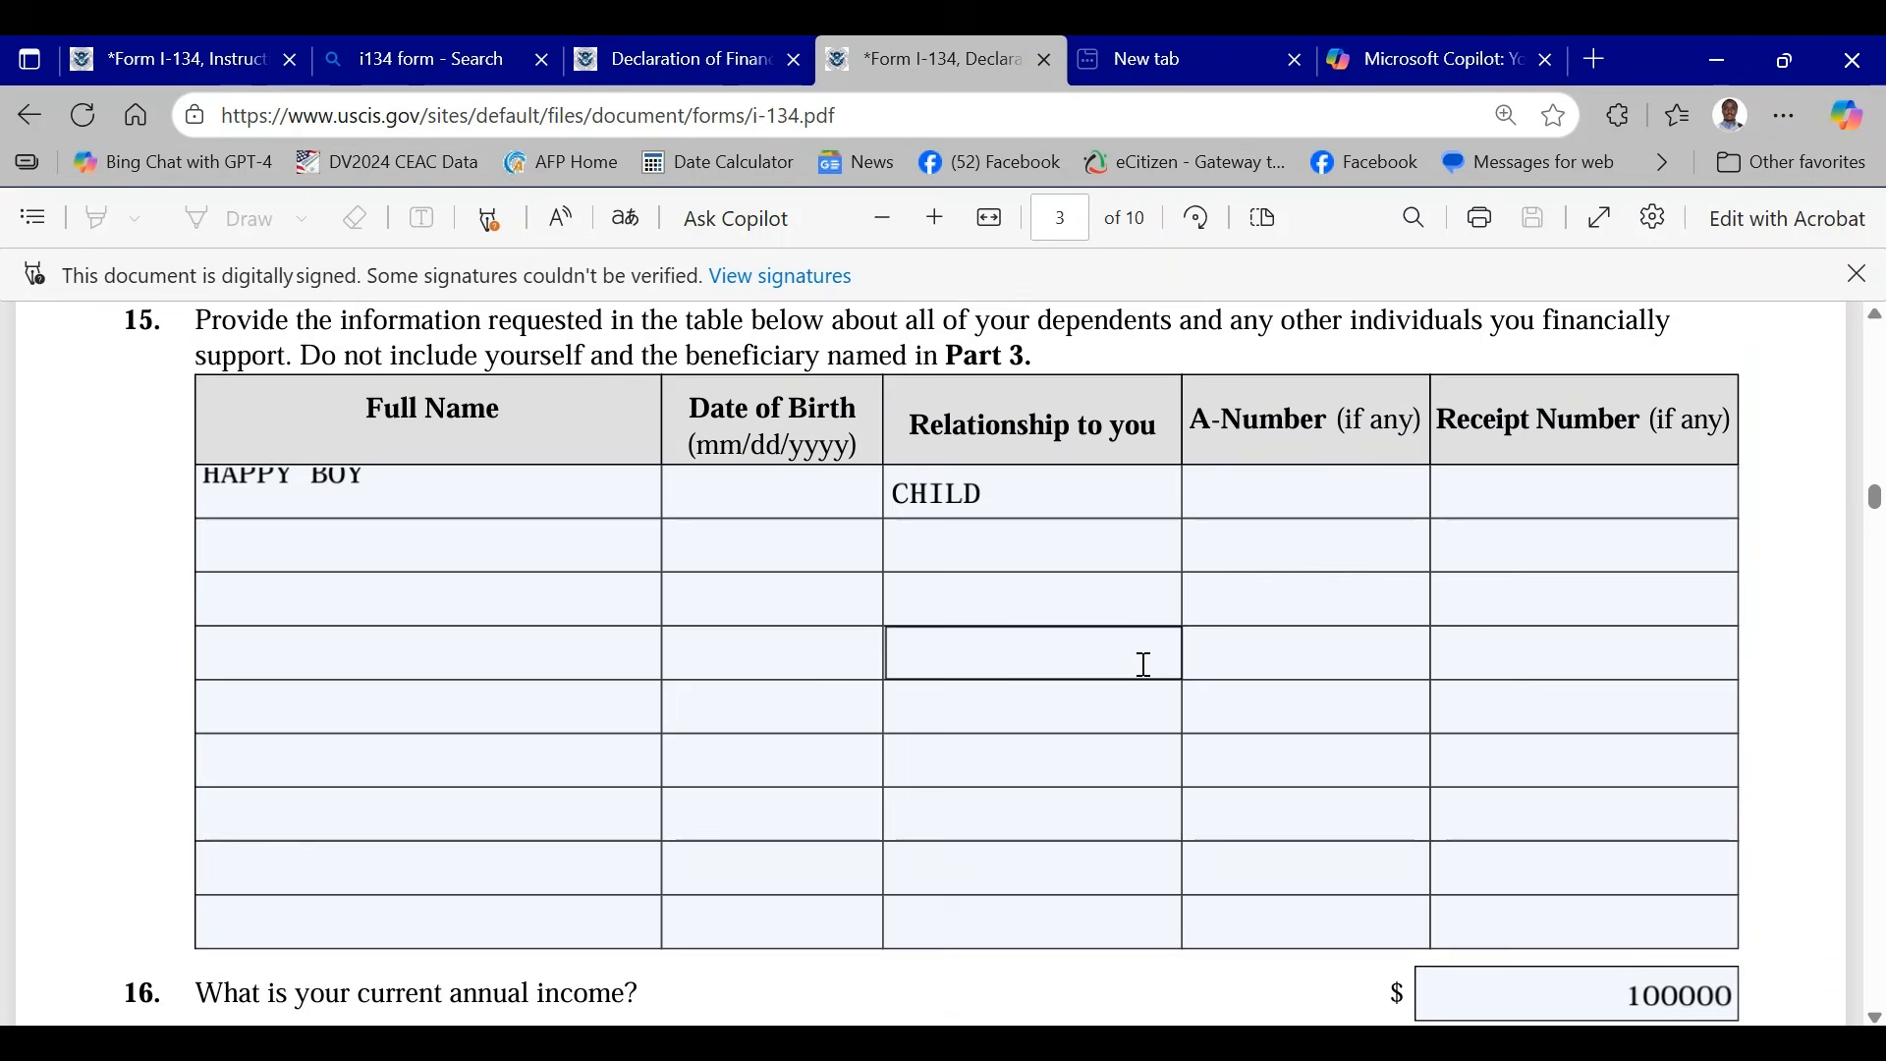
- Set the first three asset types in Item 17 to Checking - Bank Account, Savings - Bank Account and Annuities
scroll(1166, 615, "down", 5)
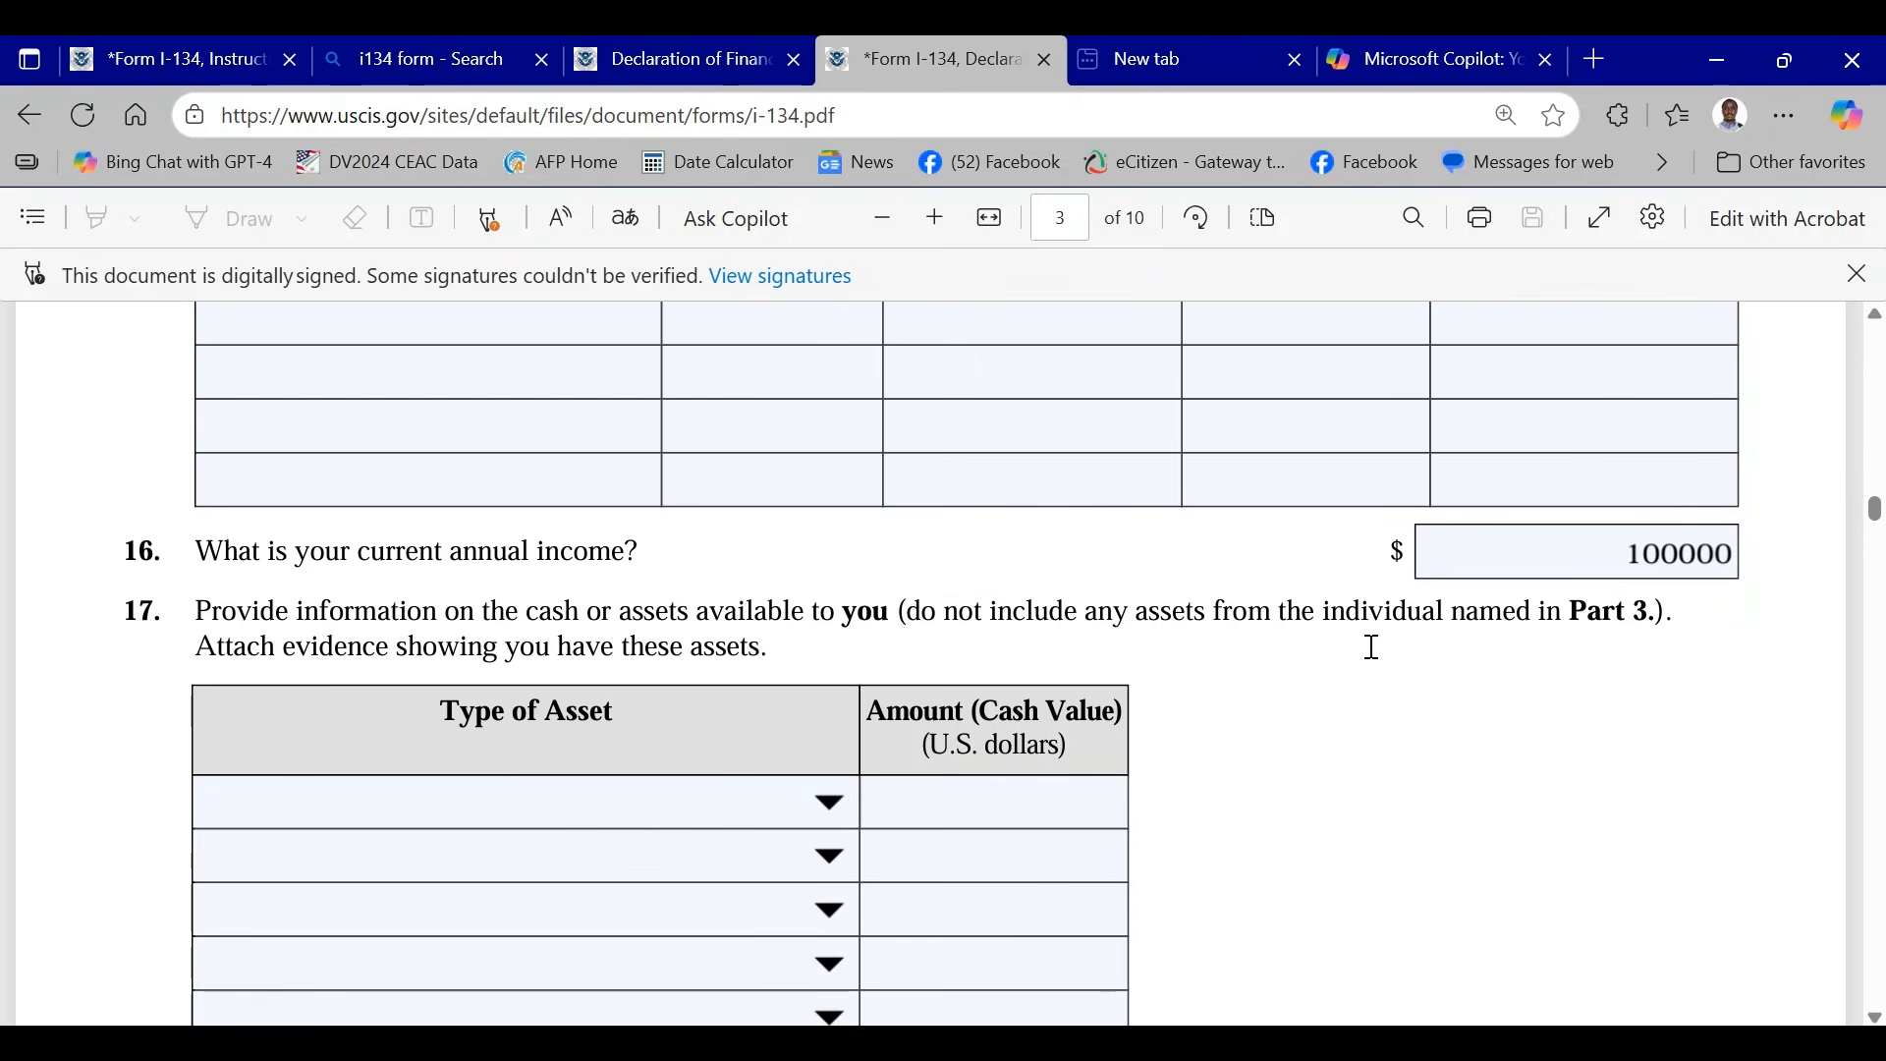
scroll(1372, 646, "down", 2)
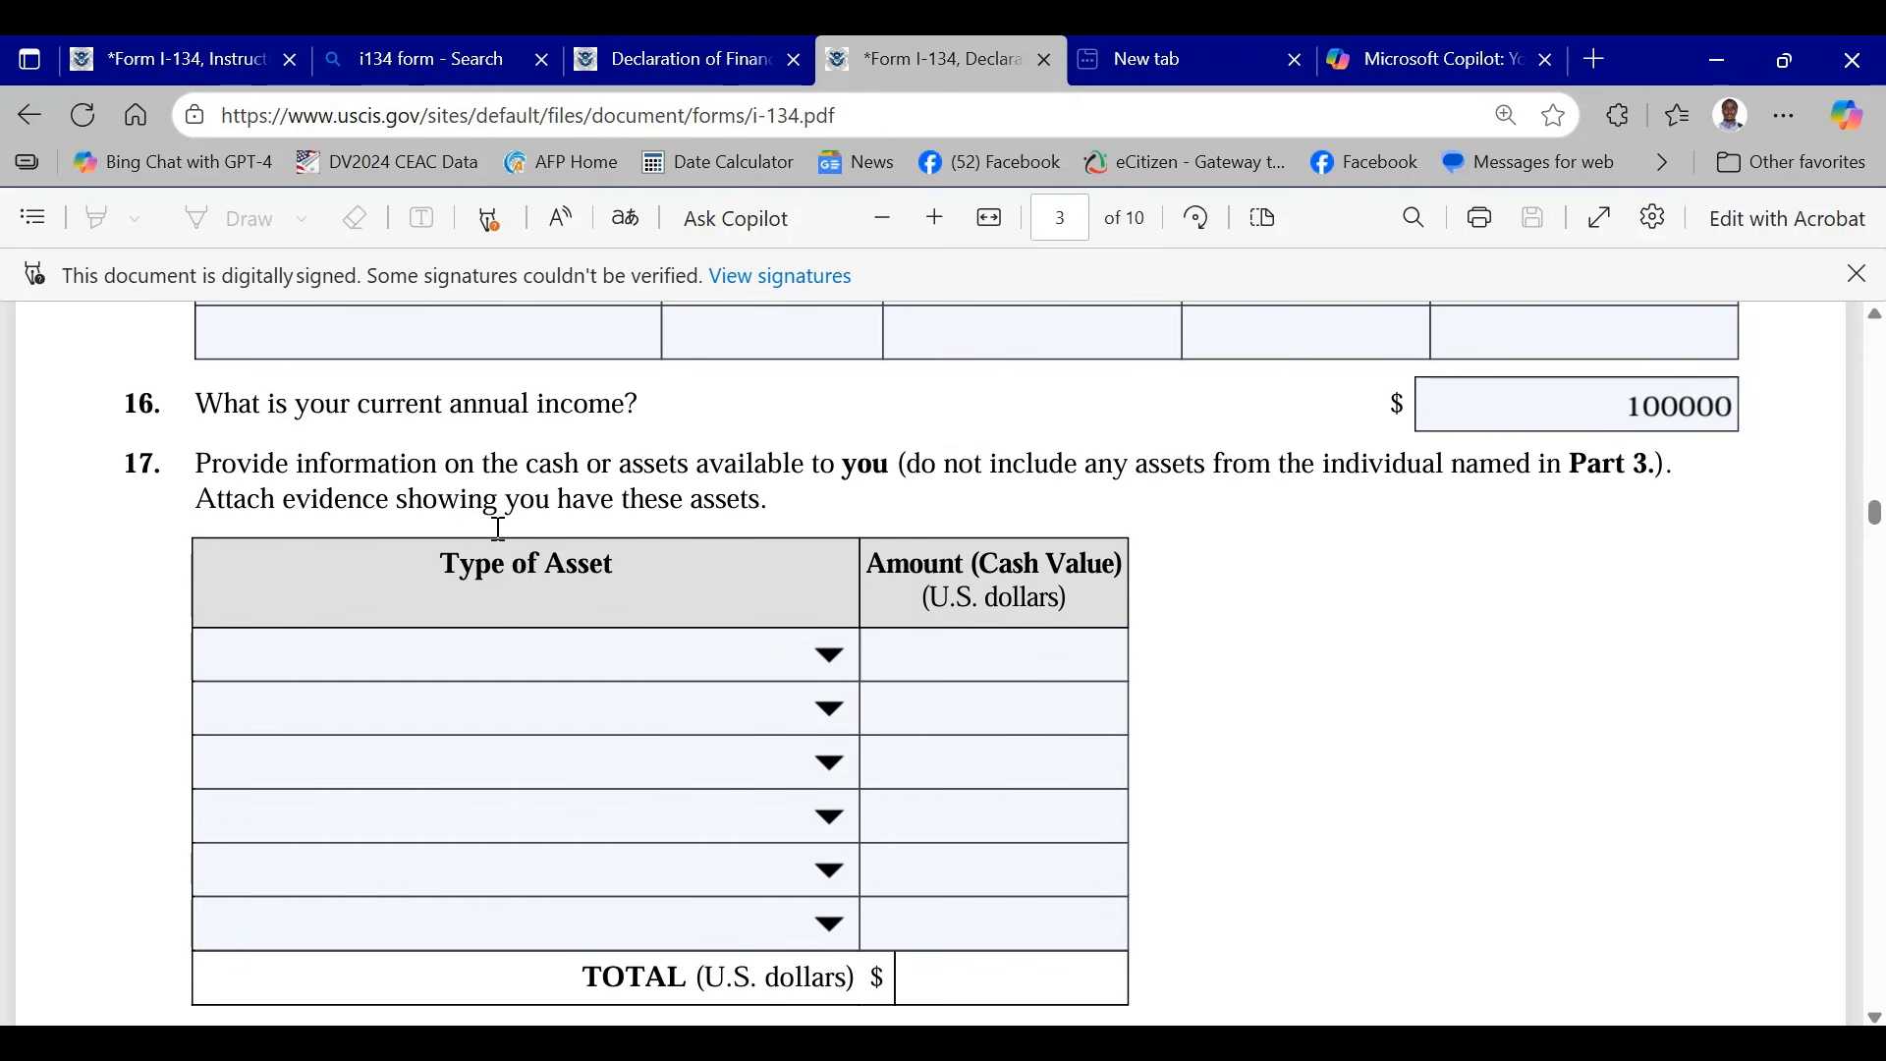
left_click(833, 660)
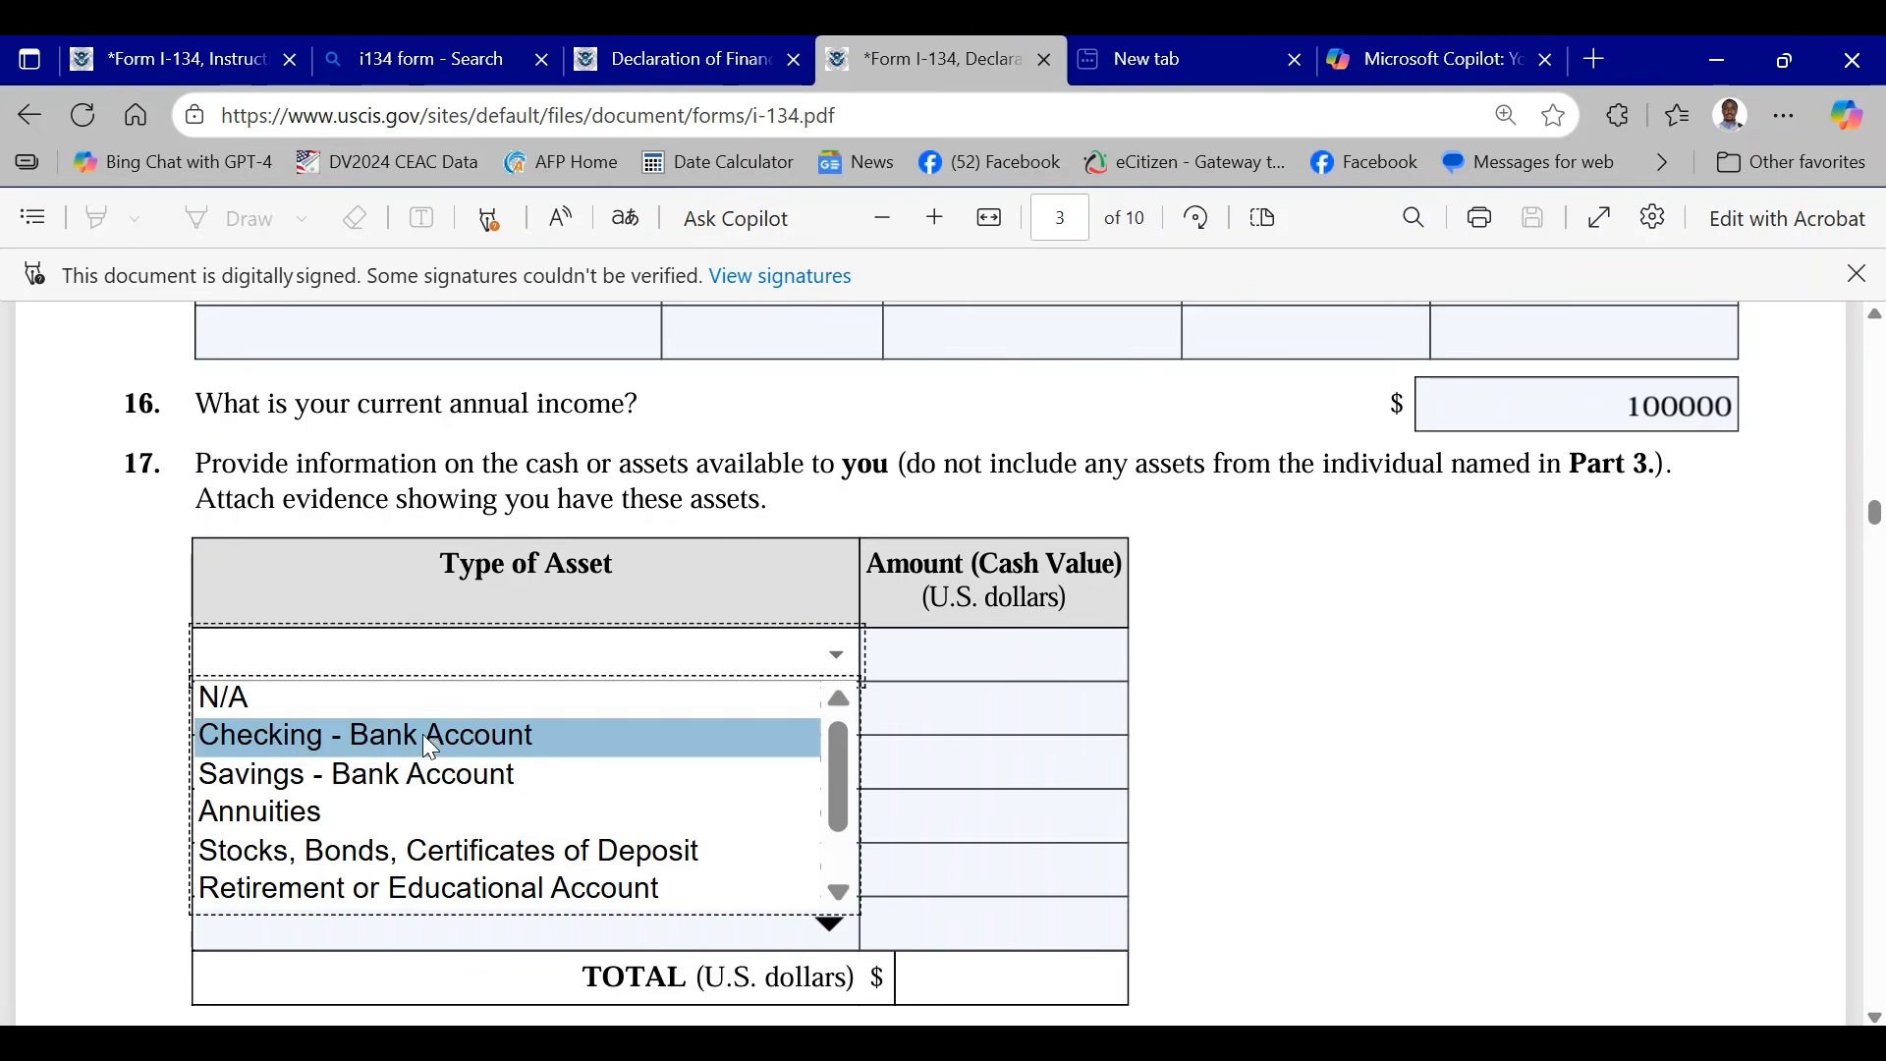
left_click(436, 739)
left_click(833, 735)
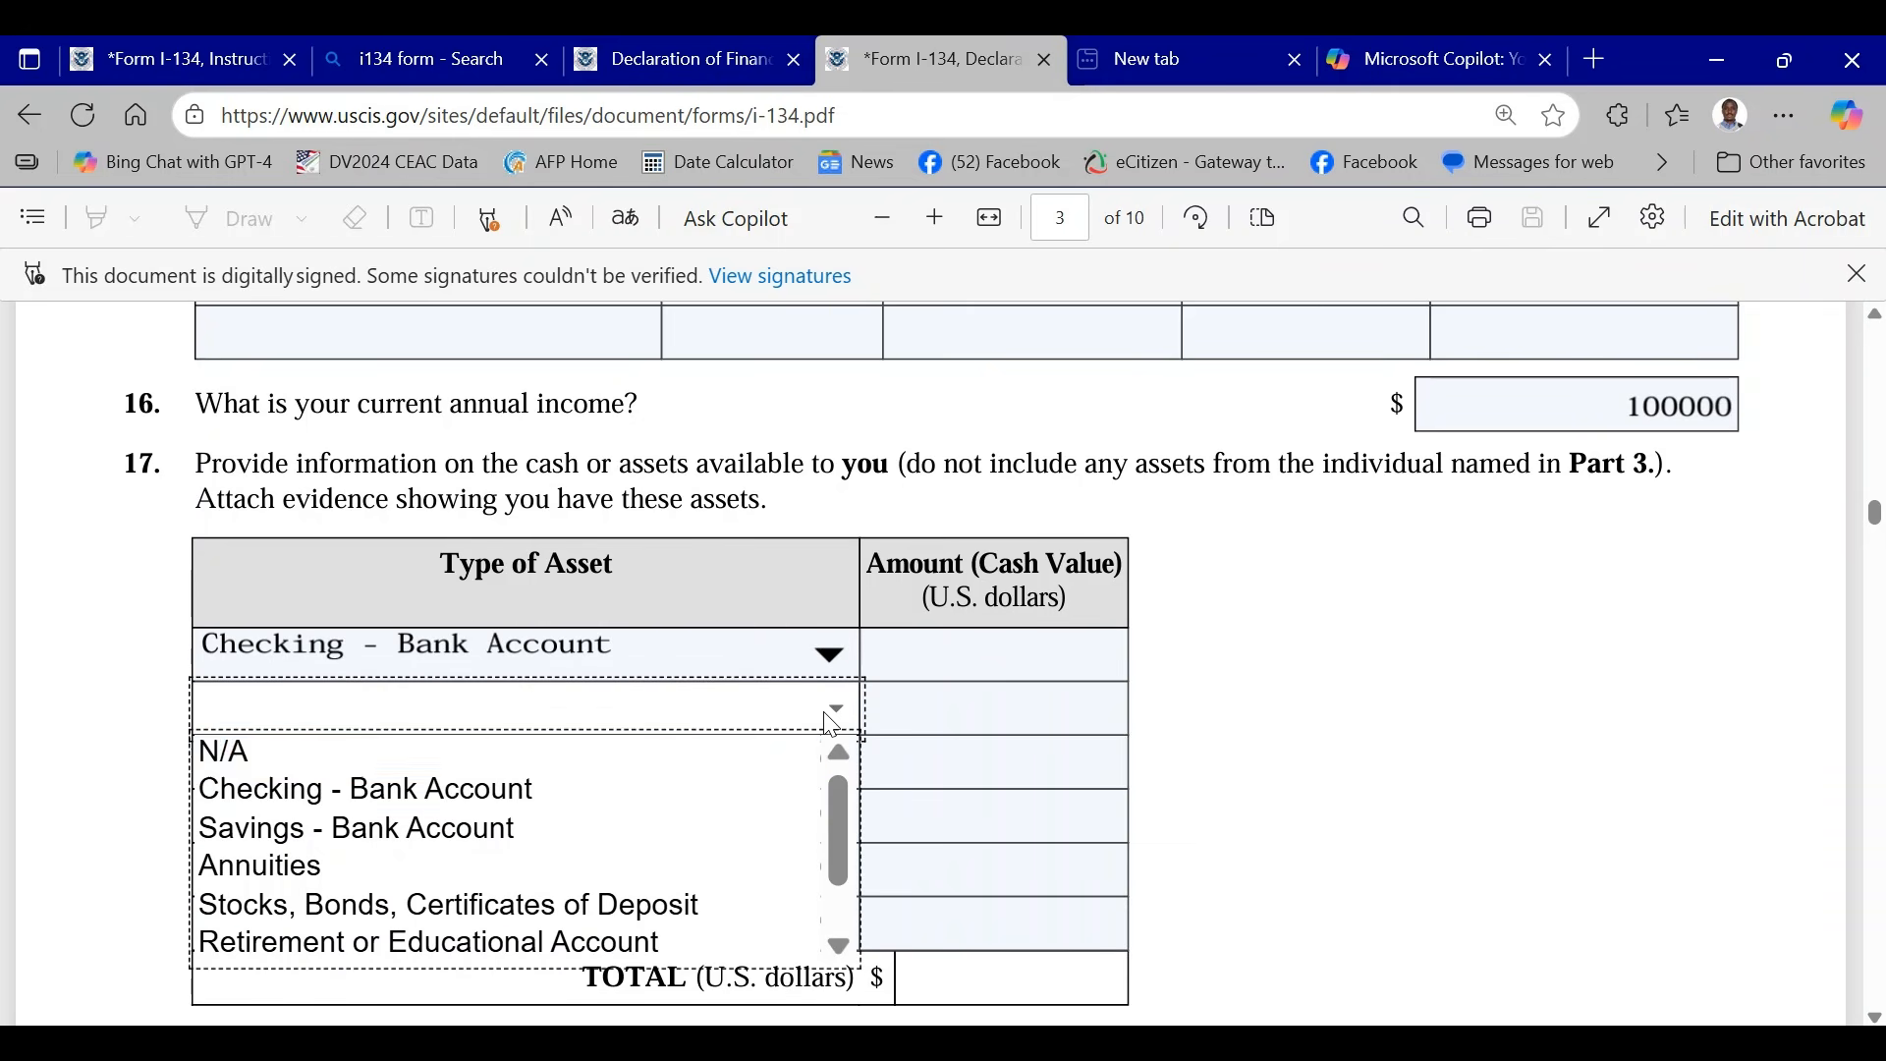
left_click(358, 828)
left_click(834, 761)
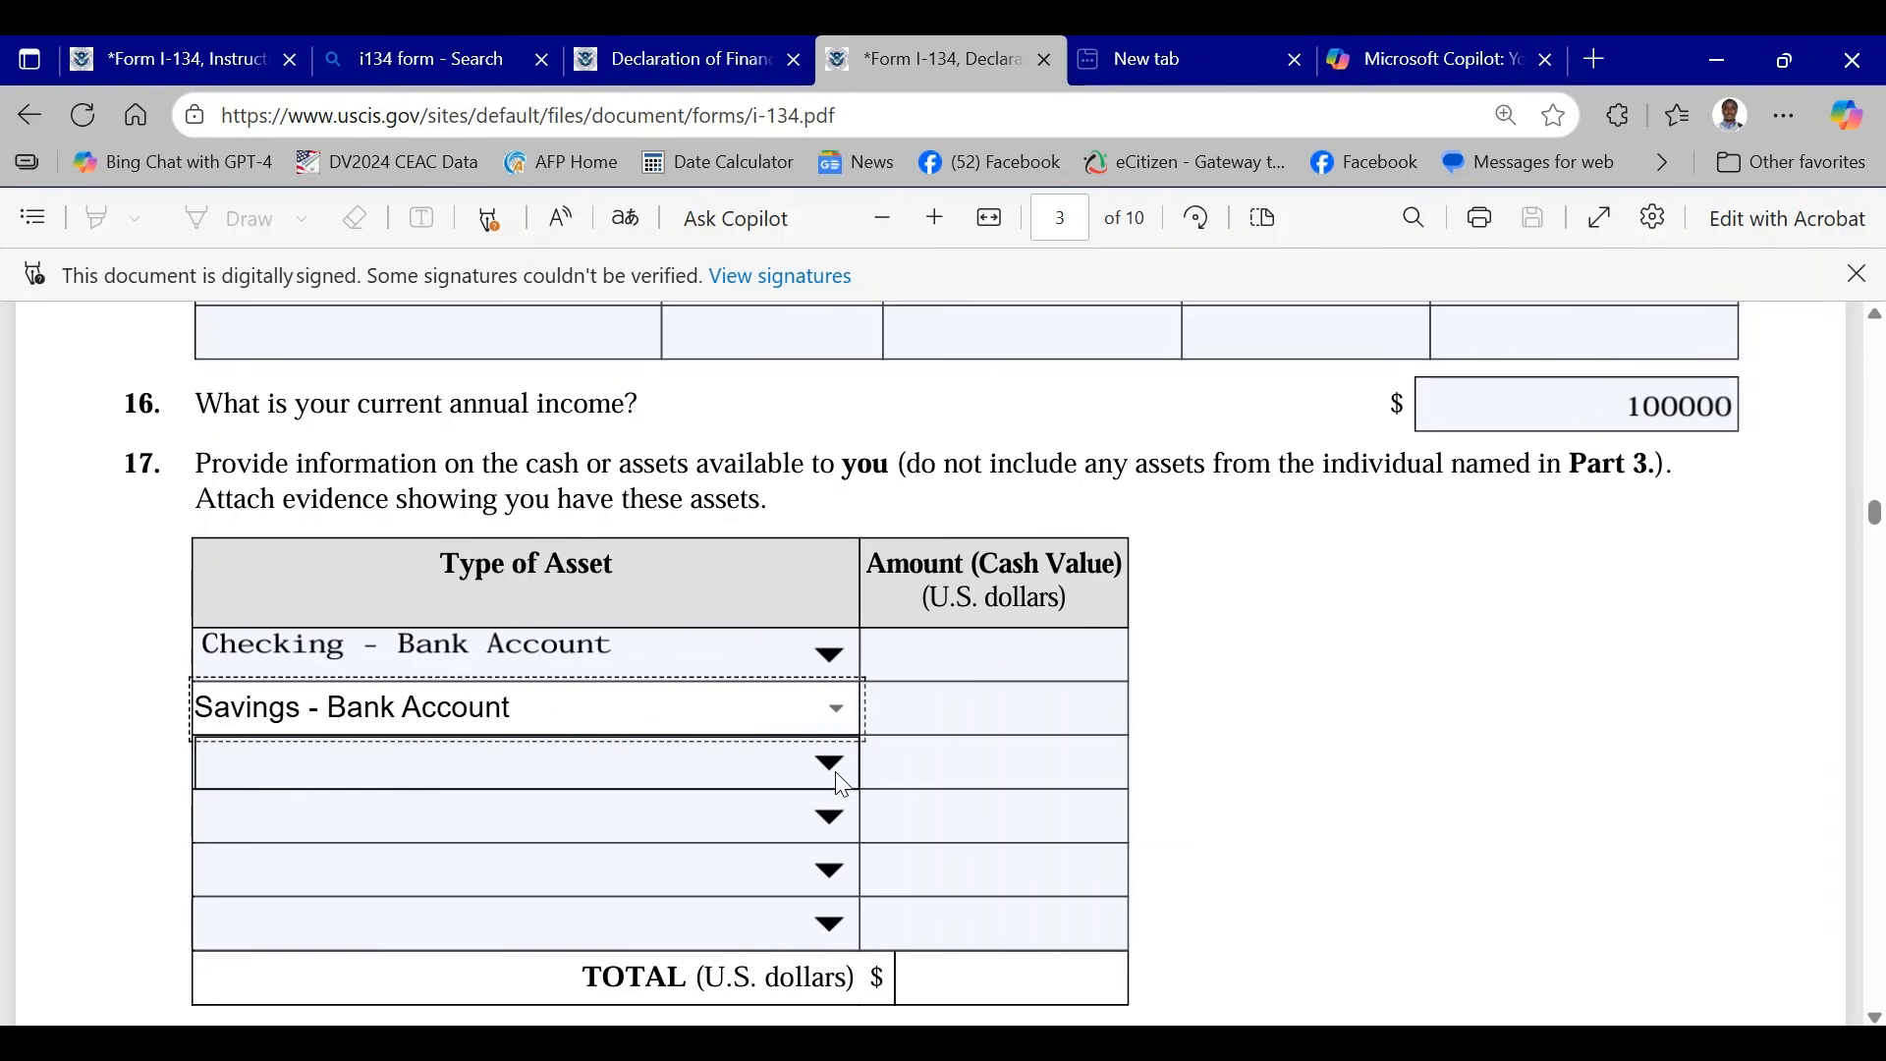
left_click(332, 919)
- Add Real Estate Holdings as the fourth asset in Item 17 with a cash value of 450000
scroll(720, 728, "down", 3)
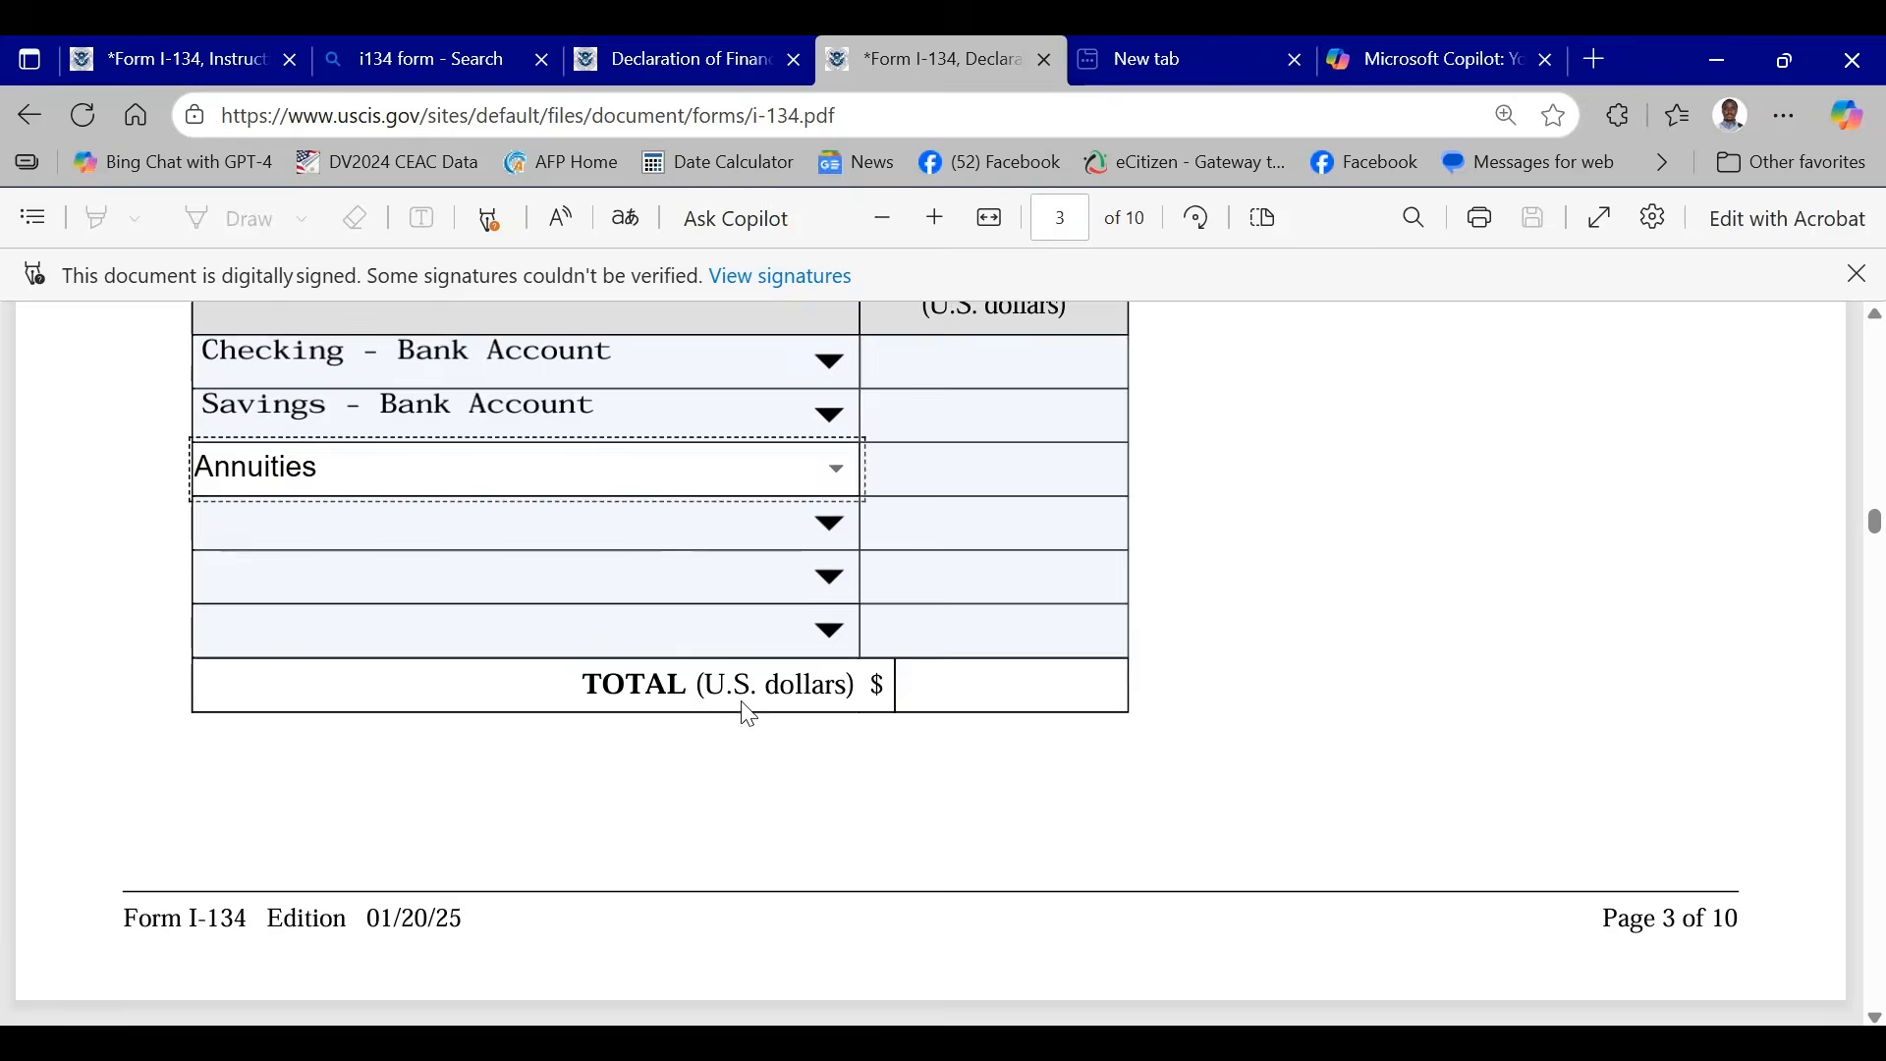
left_click(827, 523)
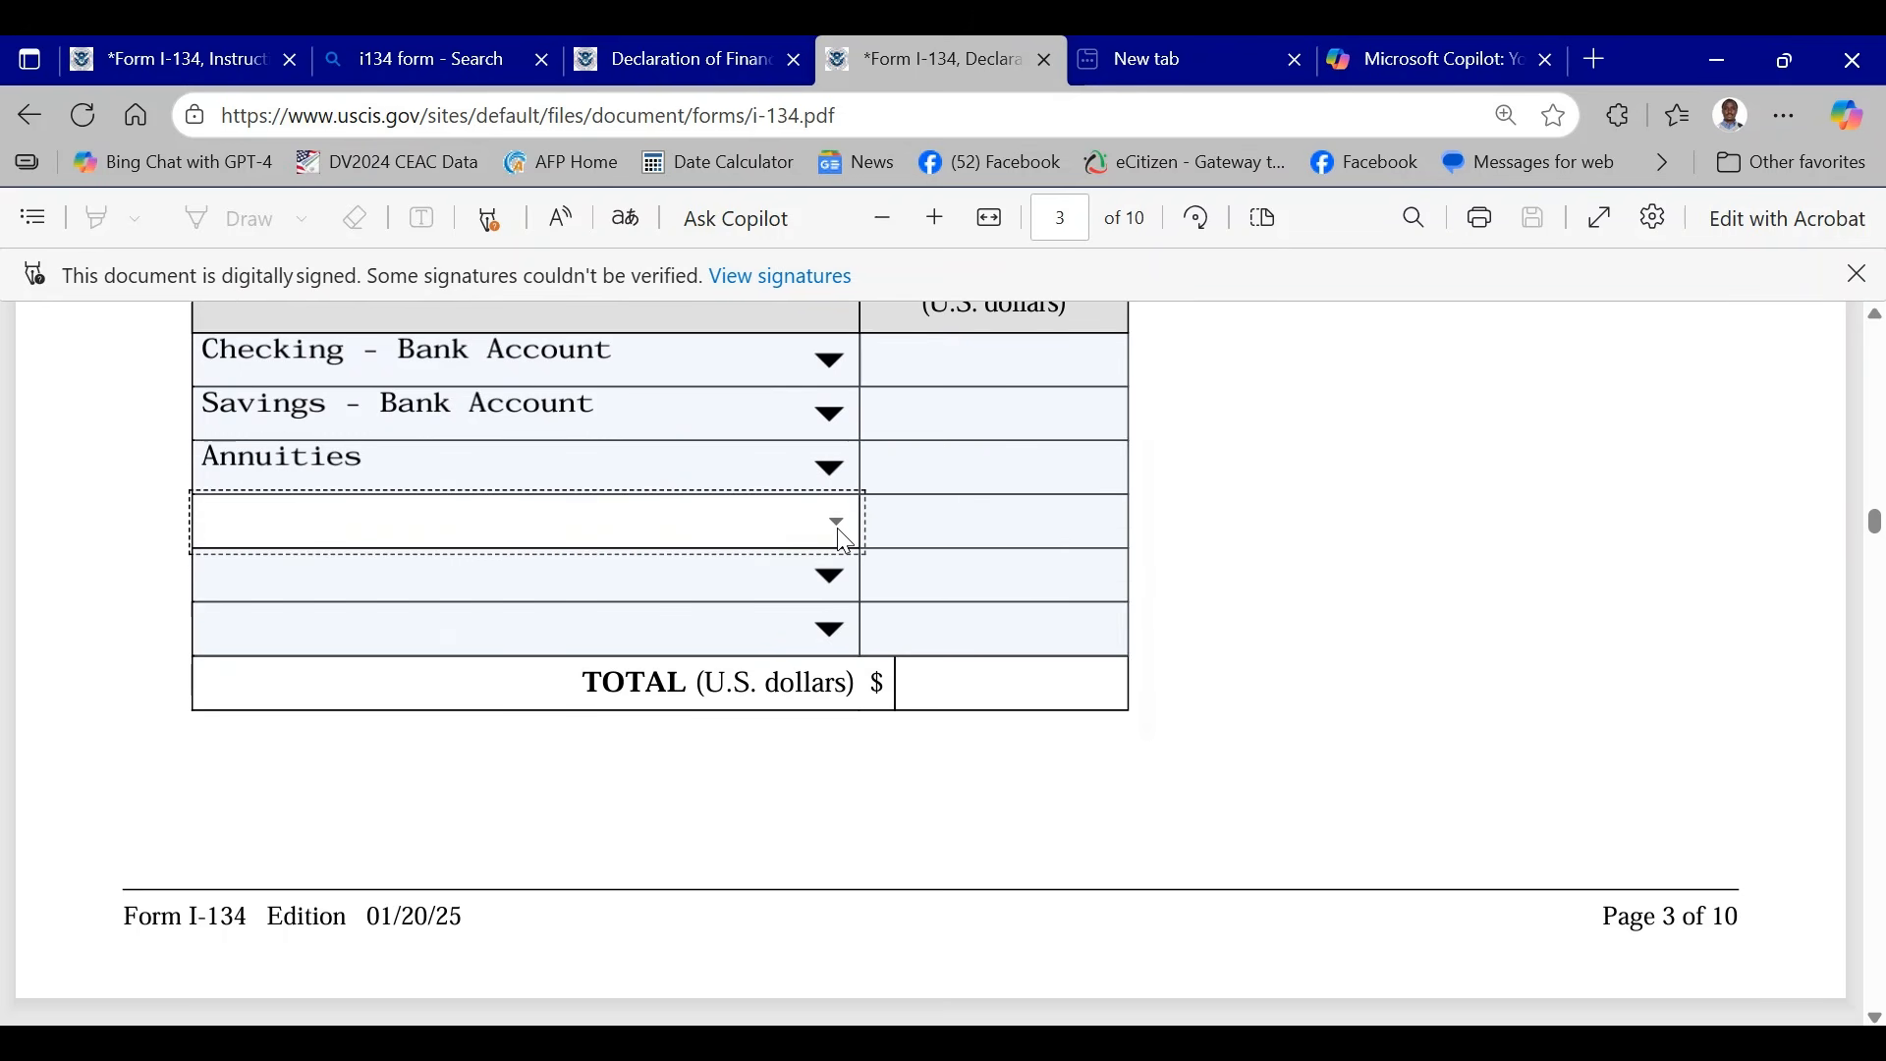
scroll(499, 678, "down", 1)
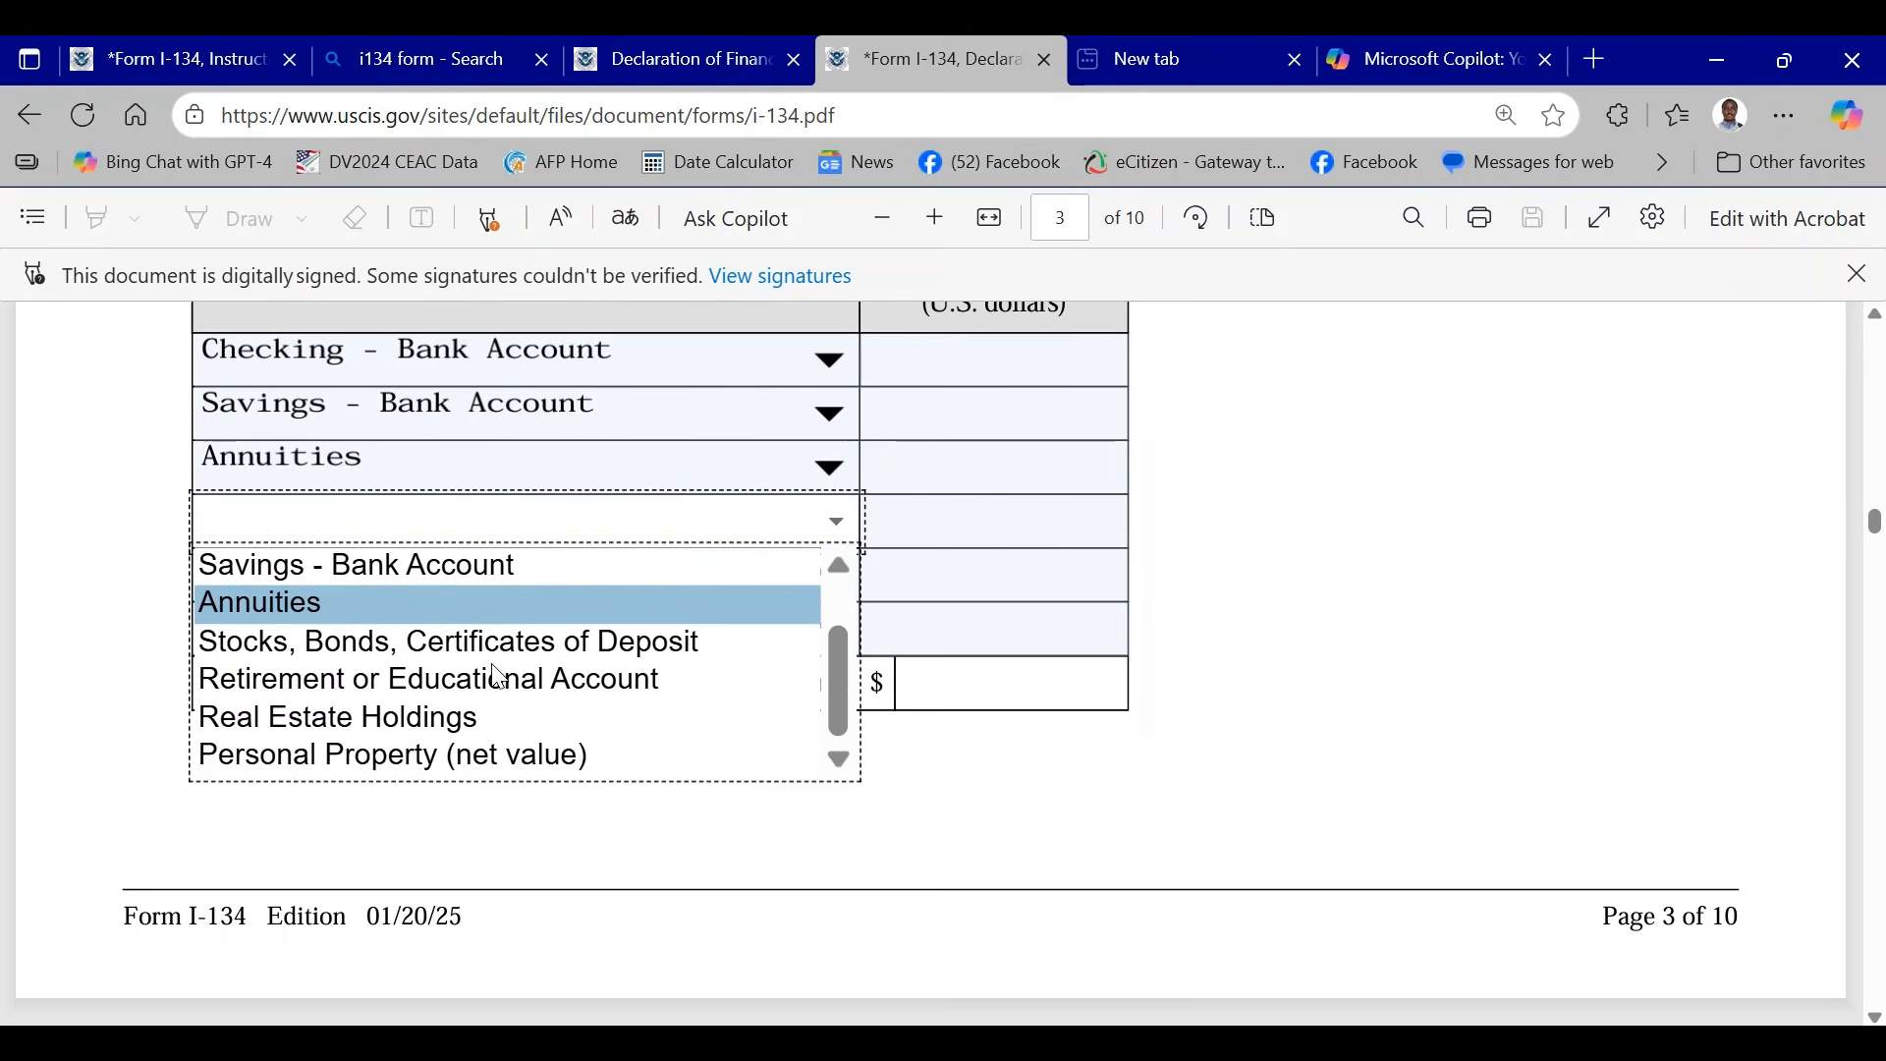
left_click(450, 726)
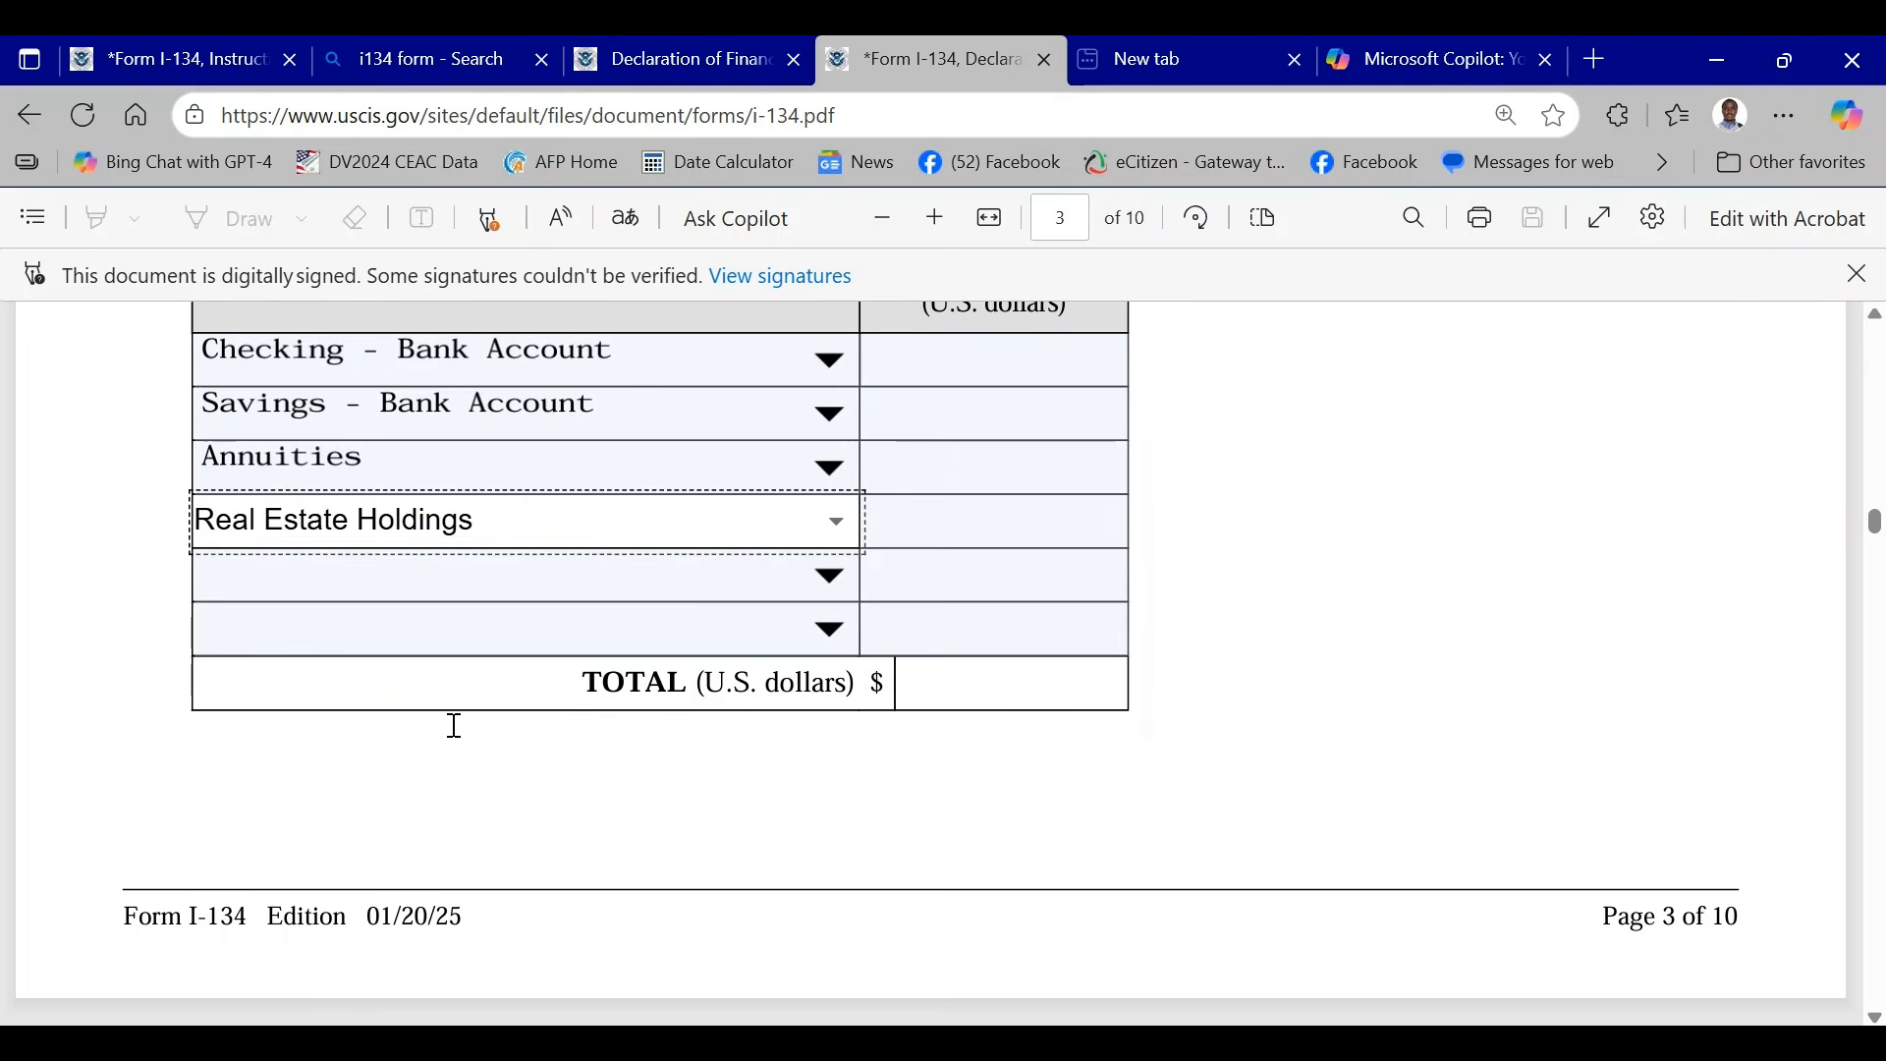
left_click(928, 521)
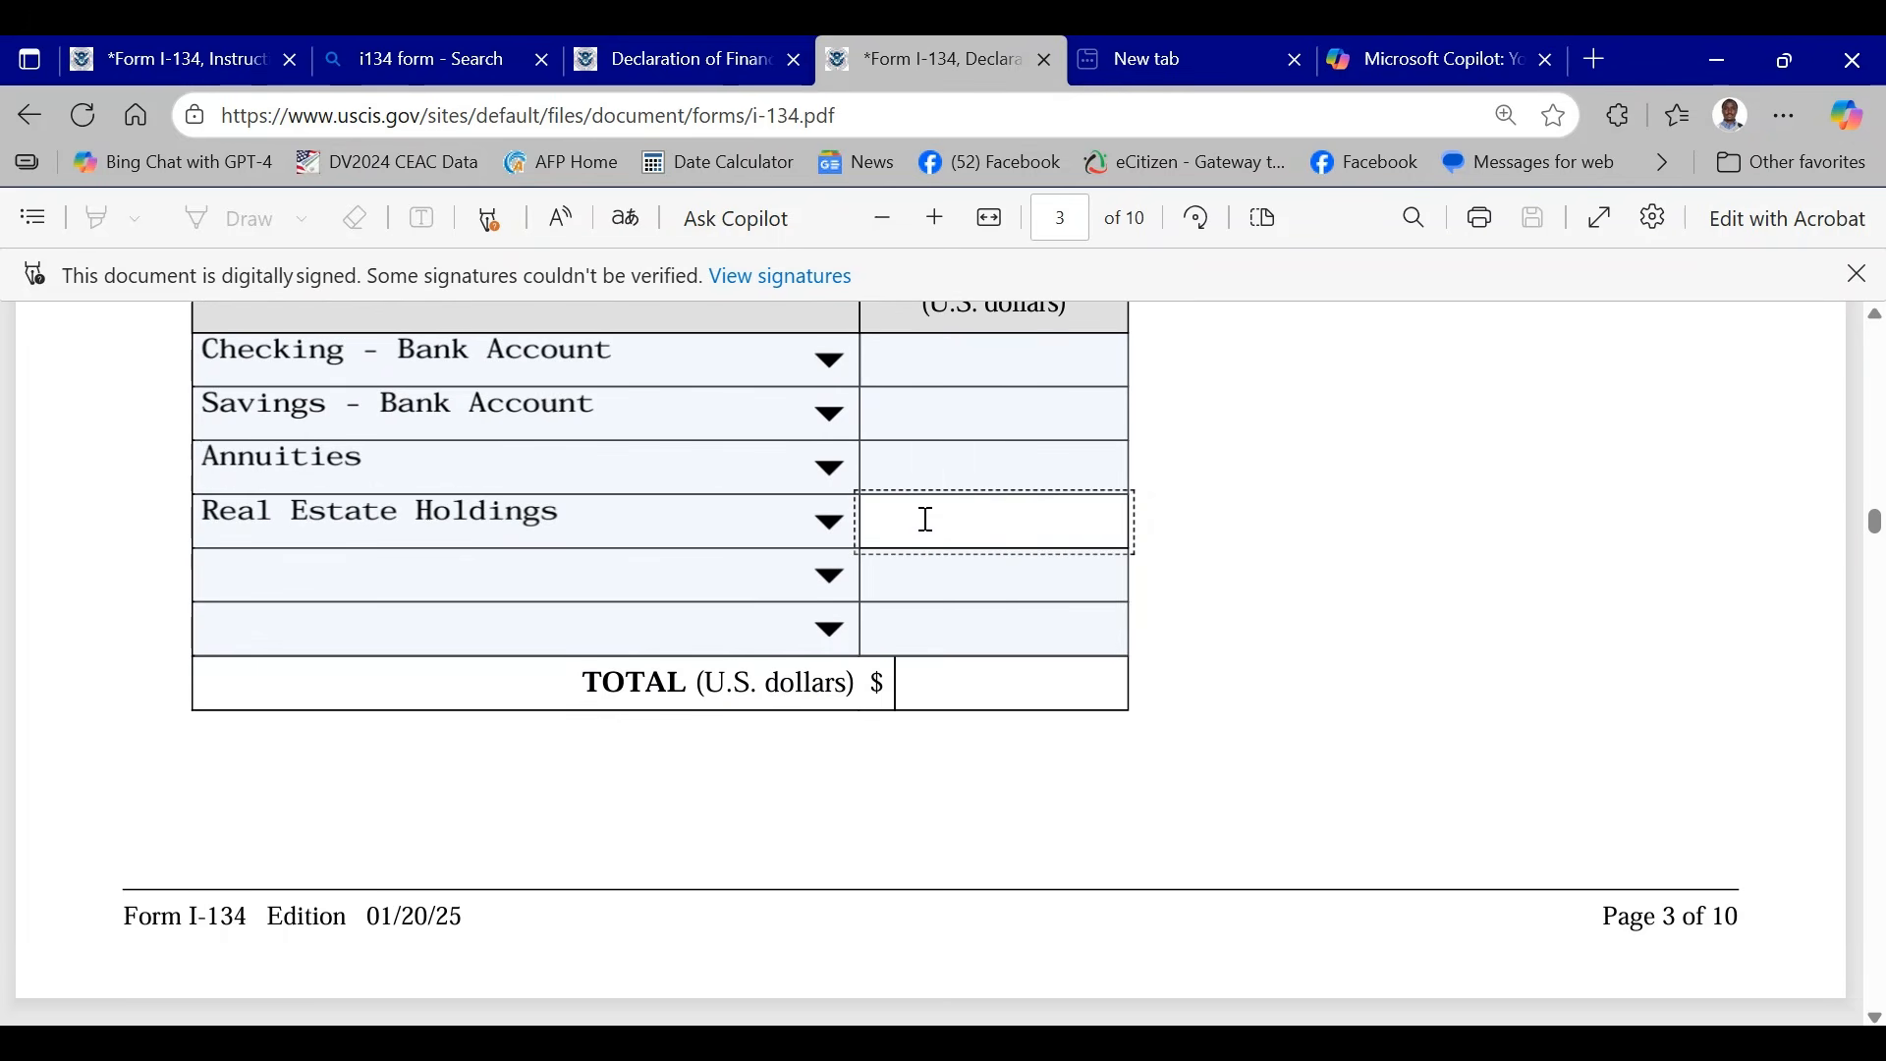
type("450000")
- Add Personal Property (net value) as the fifth asset in Item 17 with a cash value of 24000
left_click(833, 577)
scroll(653, 687, "down", 1)
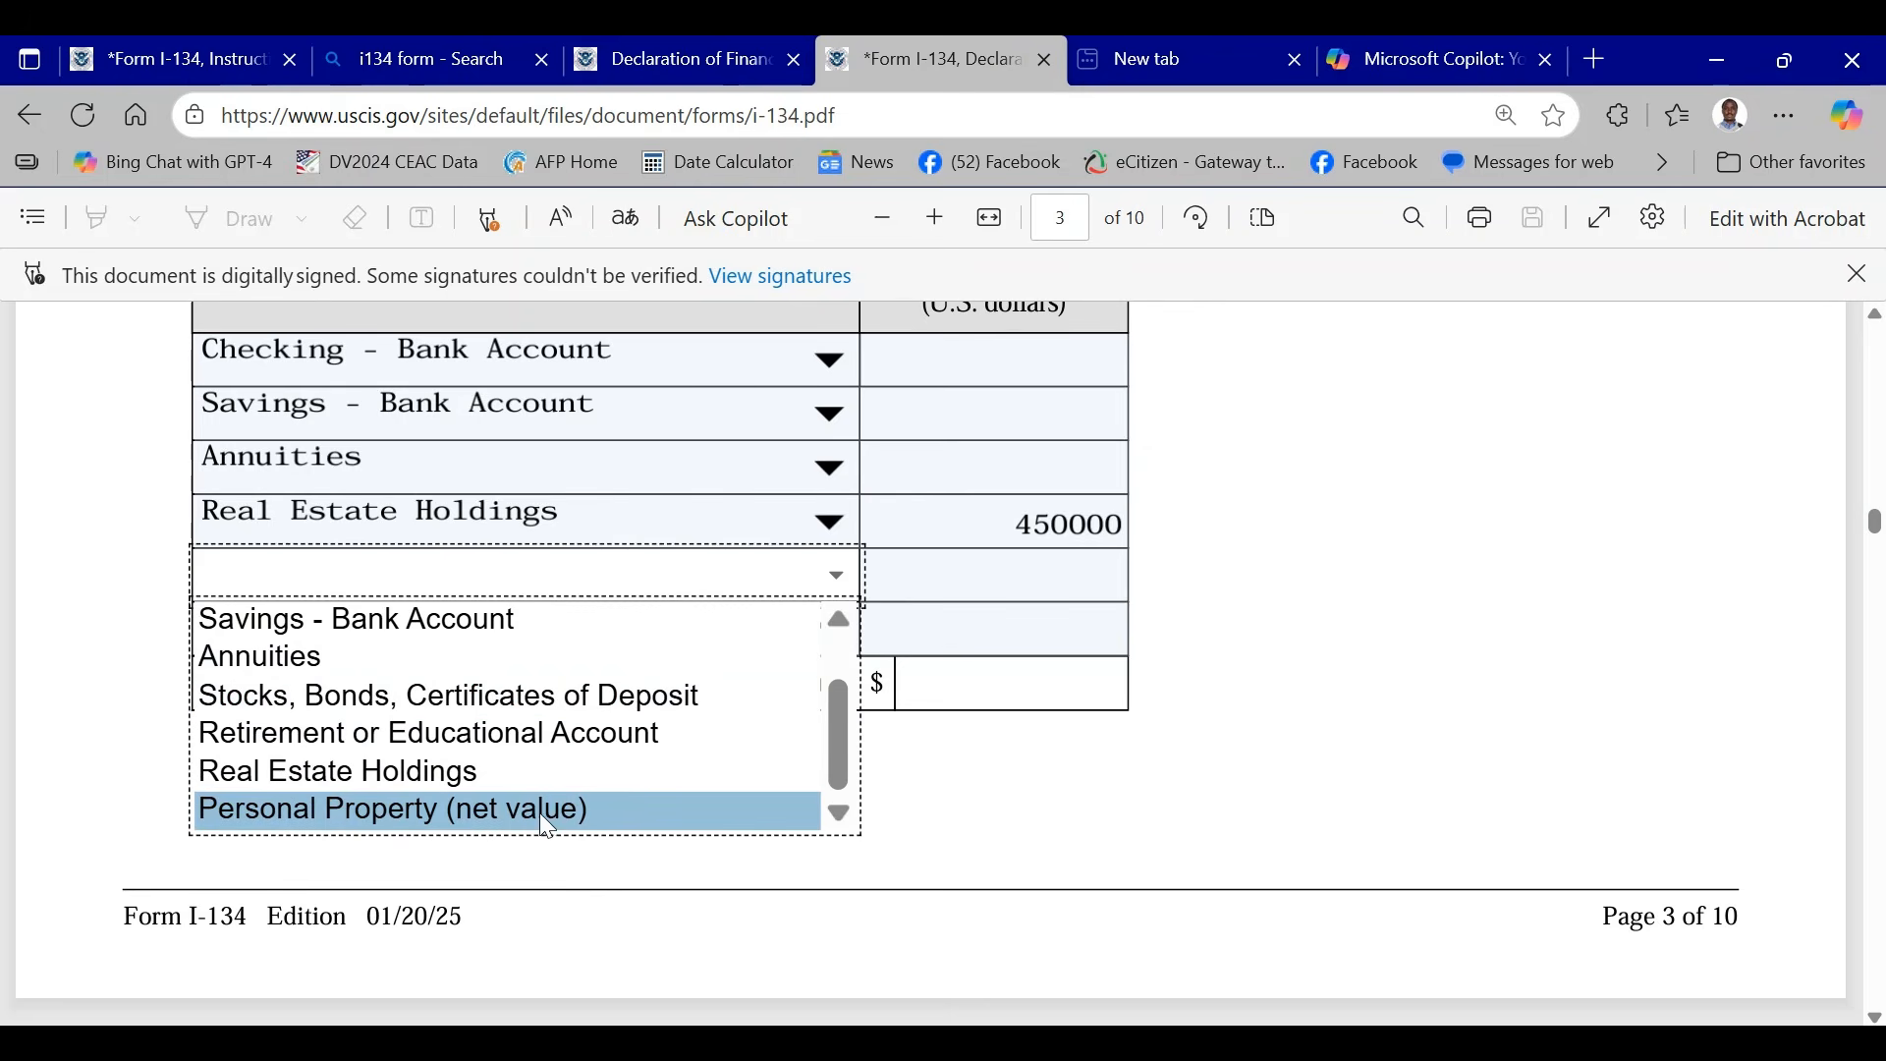
left_click(526, 812)
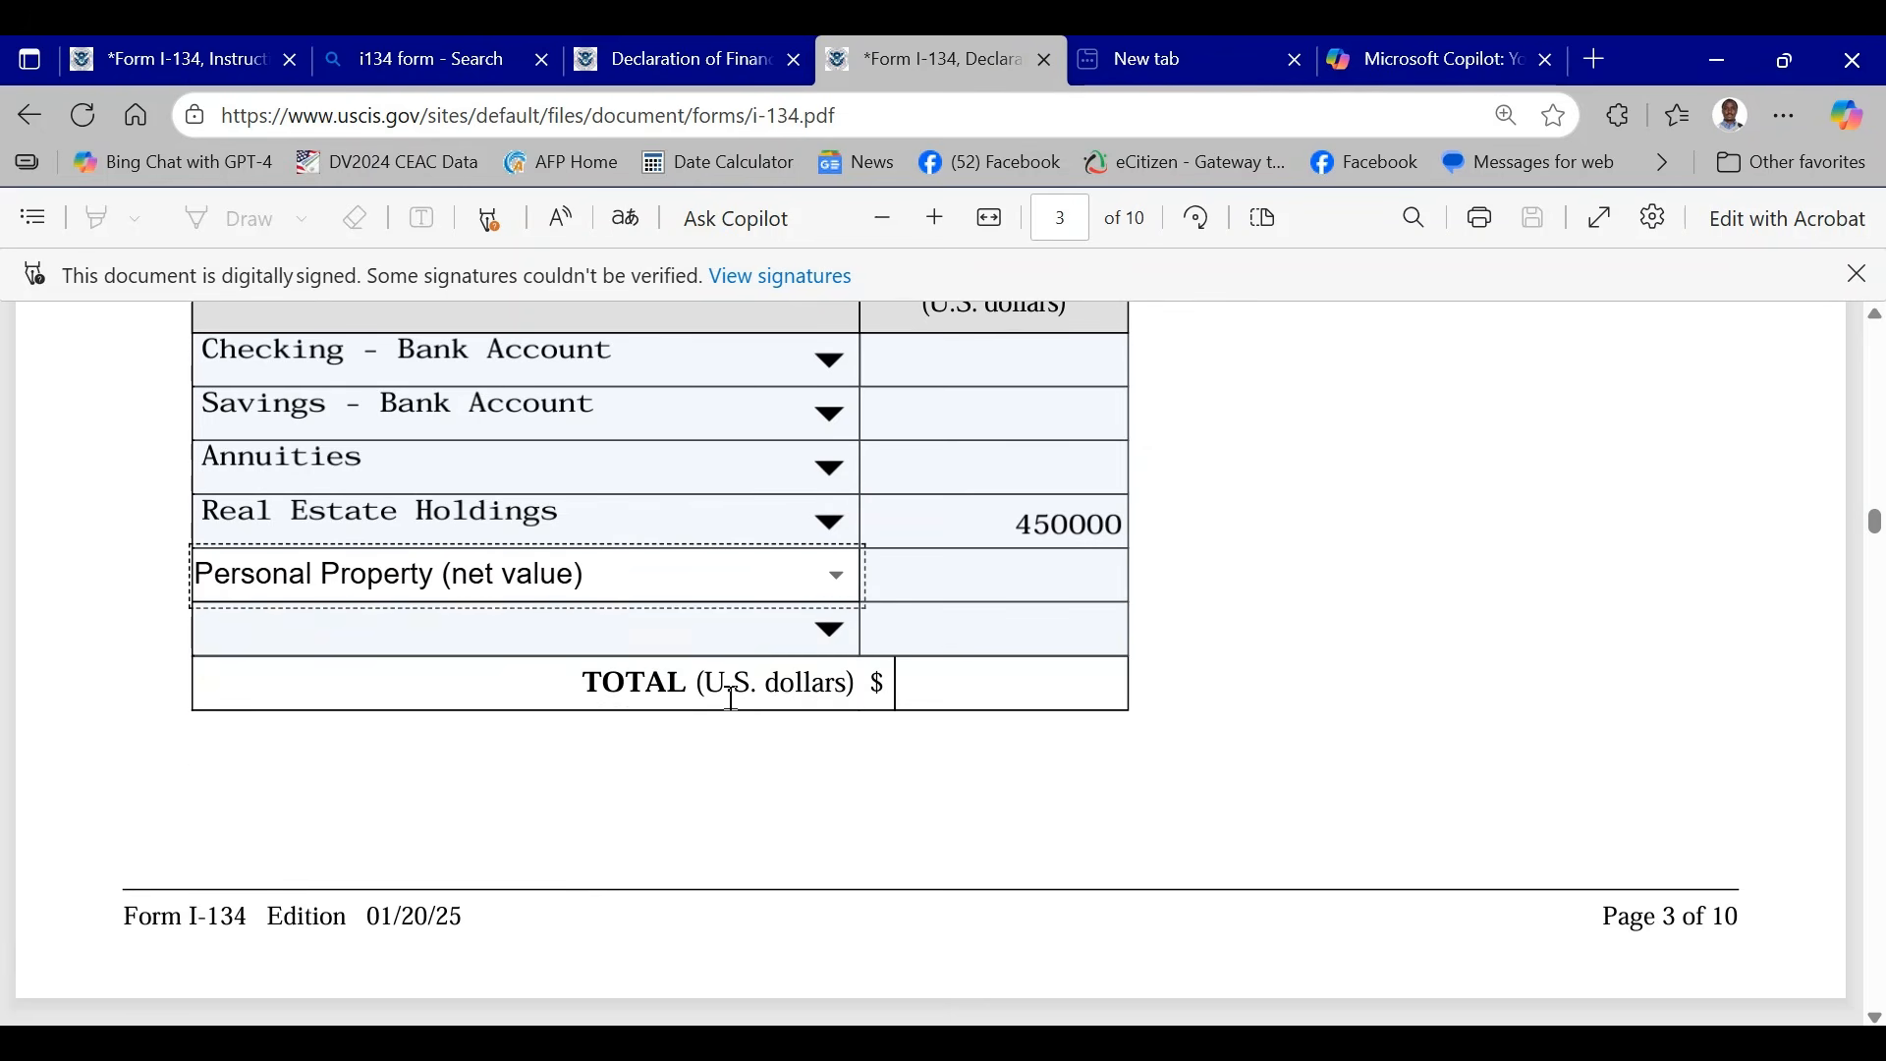
left_click(1042, 565)
type("24000")
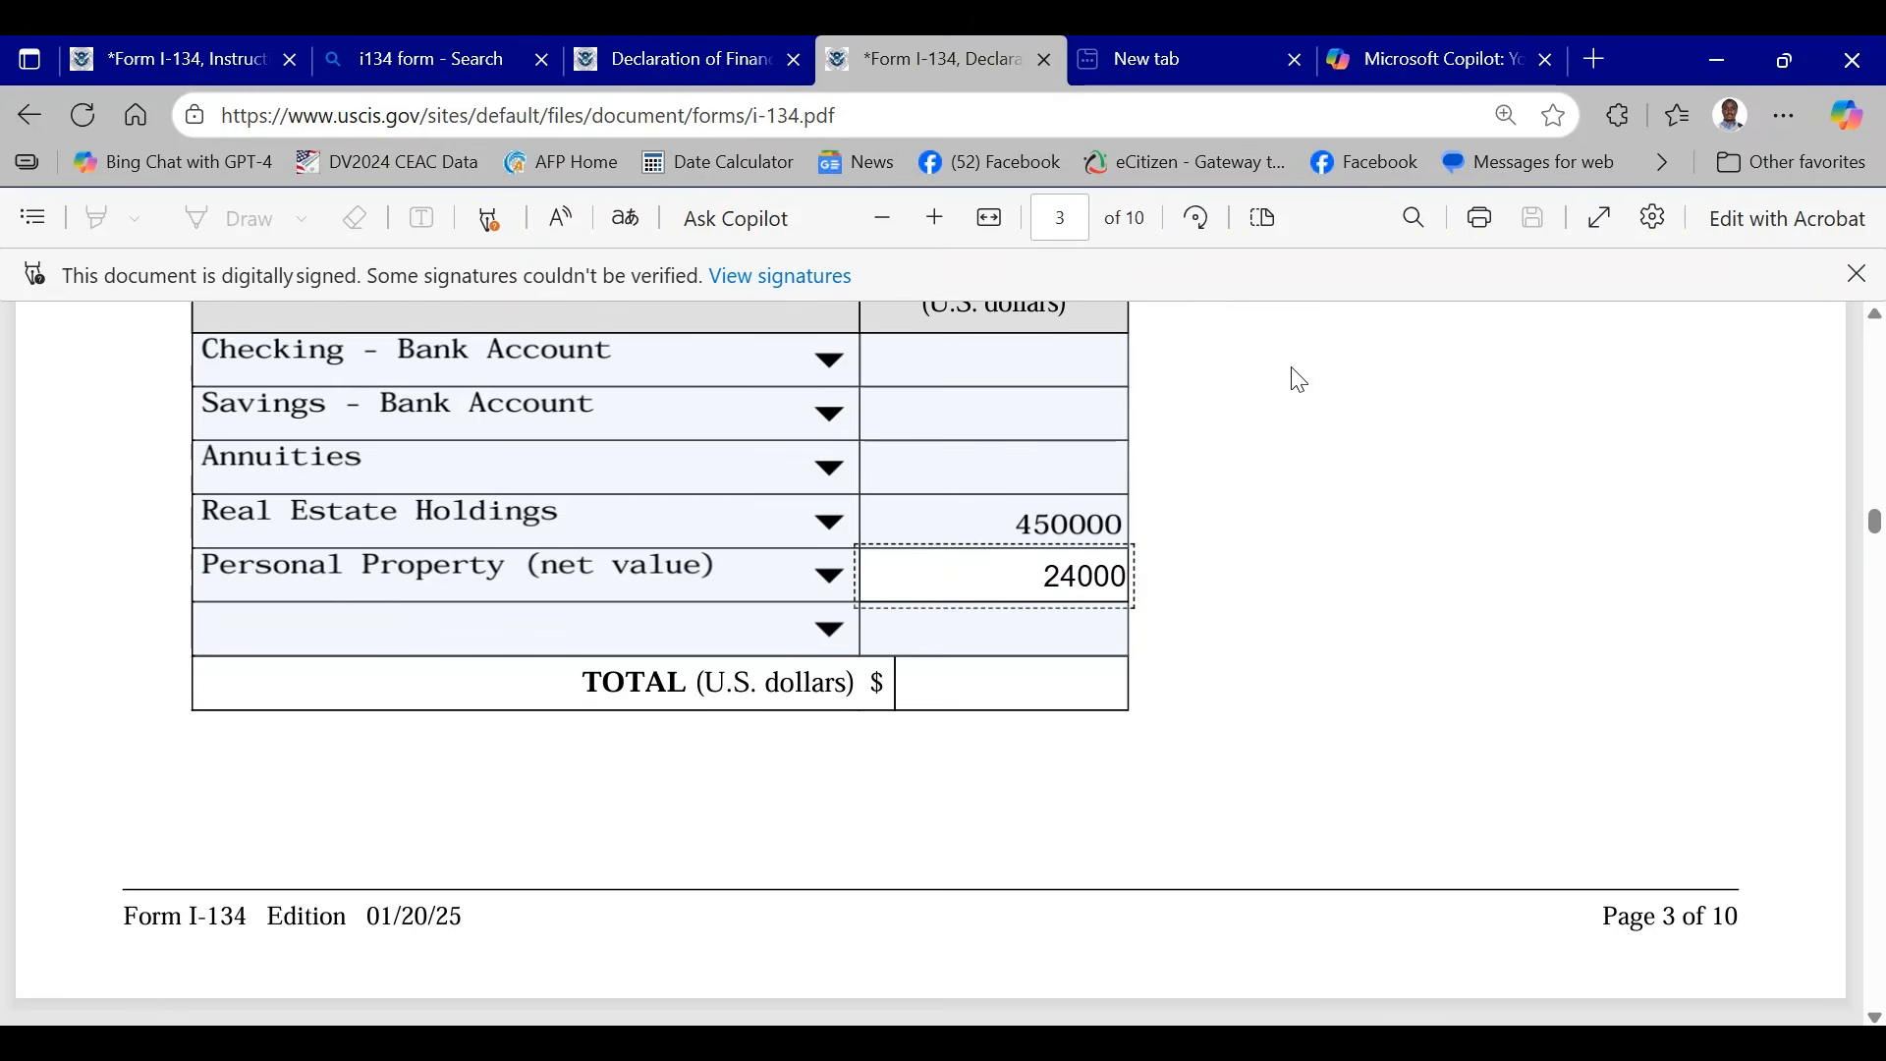
left_click(1415, 443)
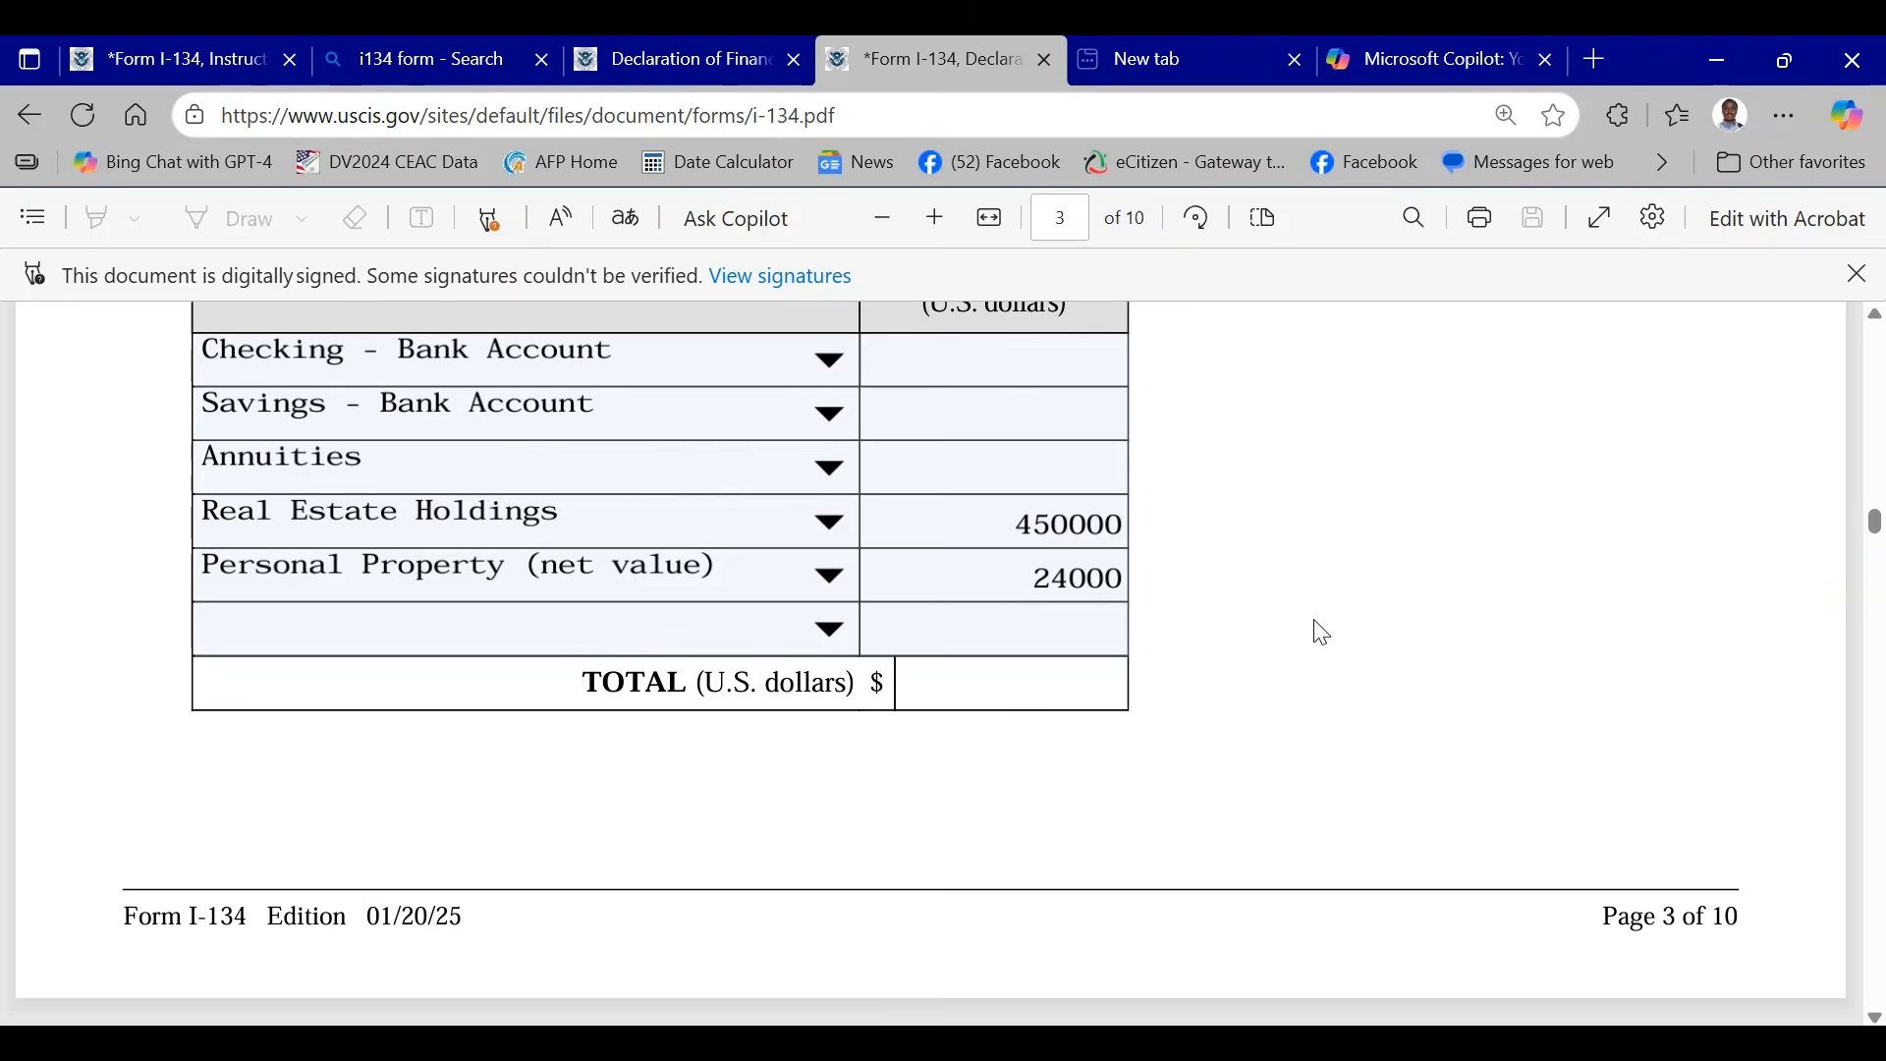
- Review the annual income in Item 16 and the asset types and amounts in the Item 17 table
scroll(1301, 661, "down", 1)
scroll(1292, 646, "up", 2)
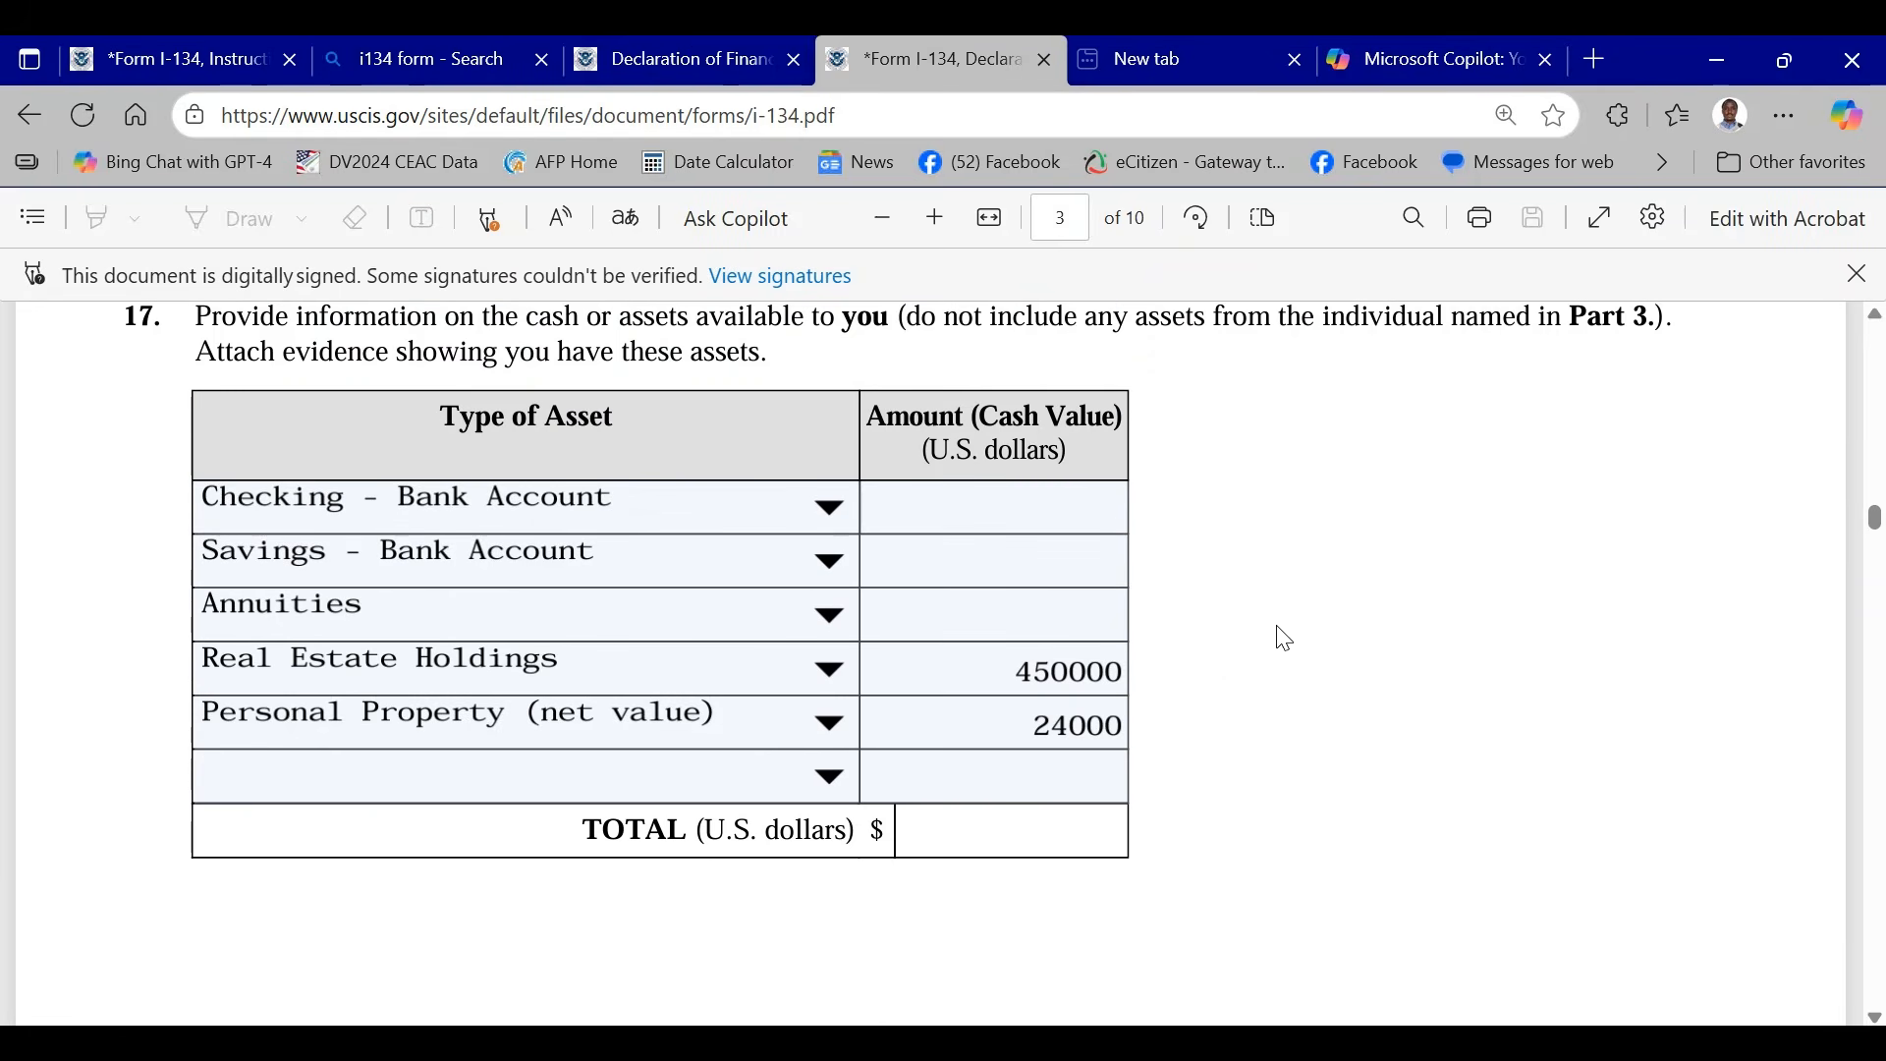
scroll(1285, 638, "up", 3)
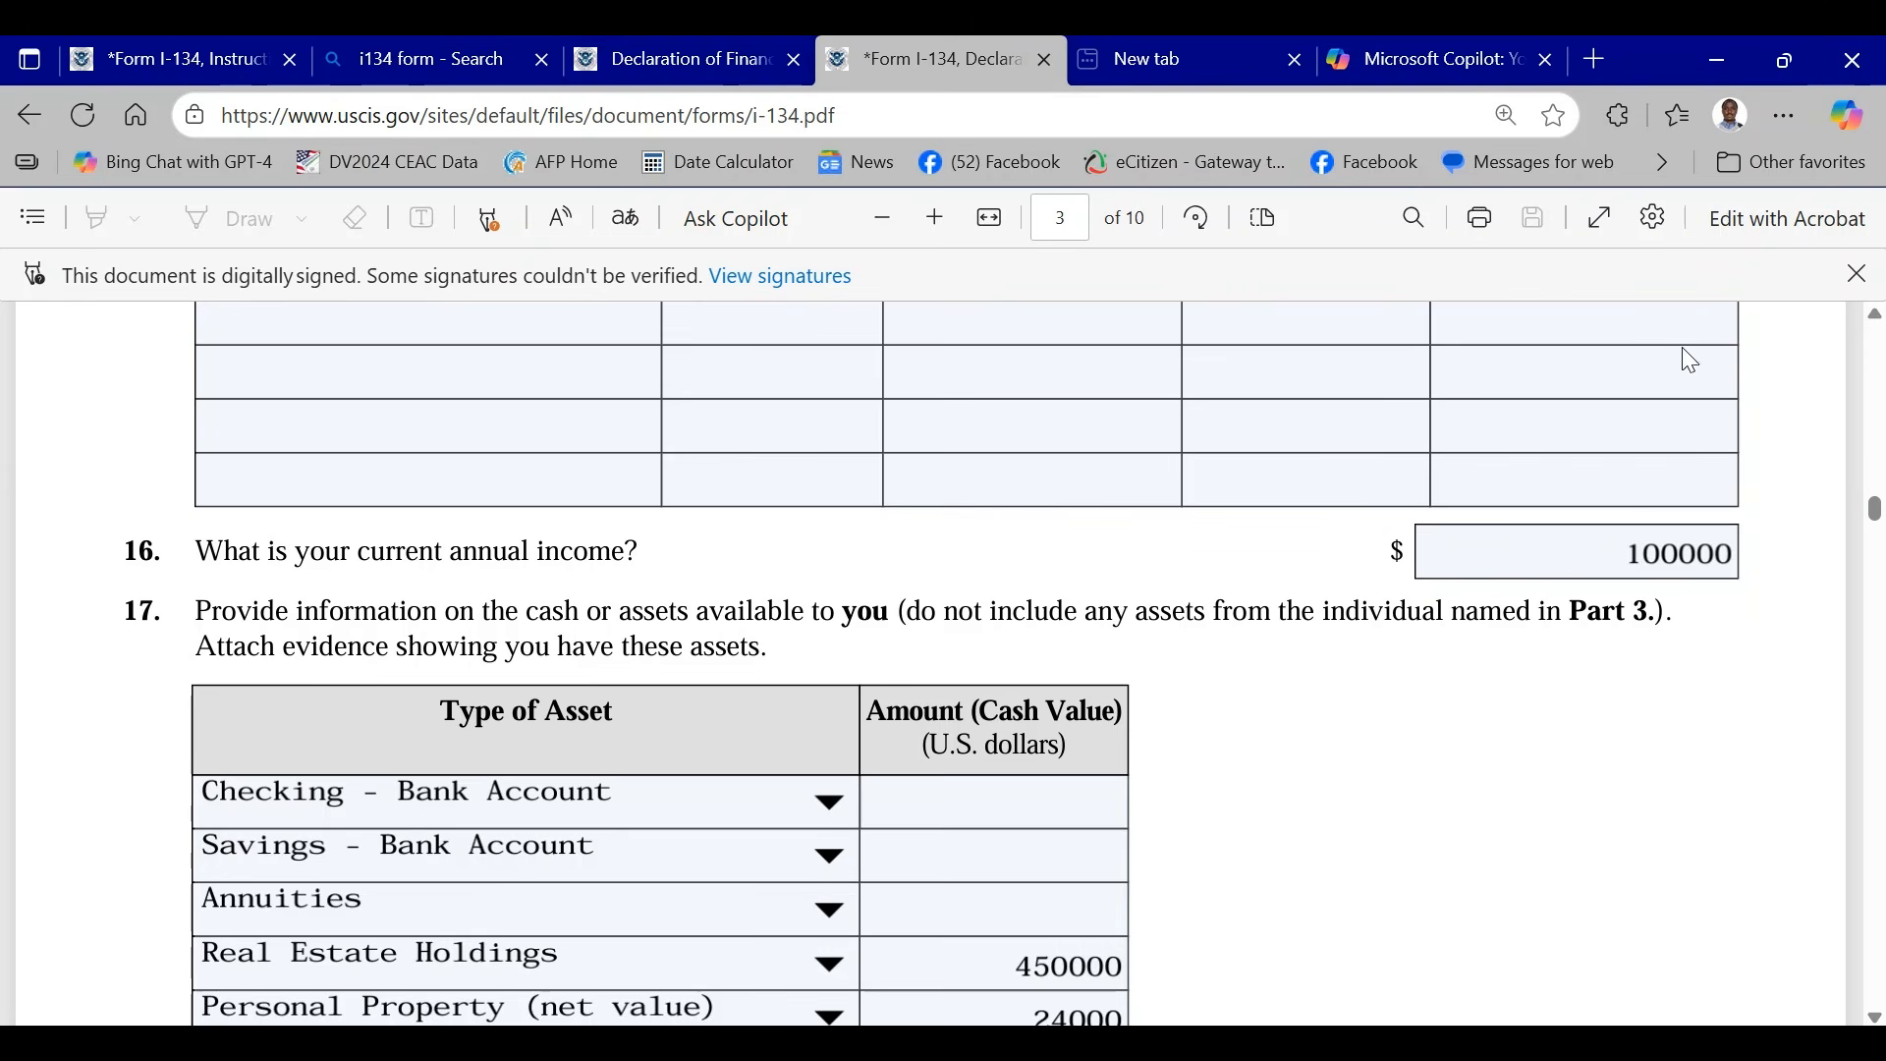
scroll(689, 586, "down", 3)
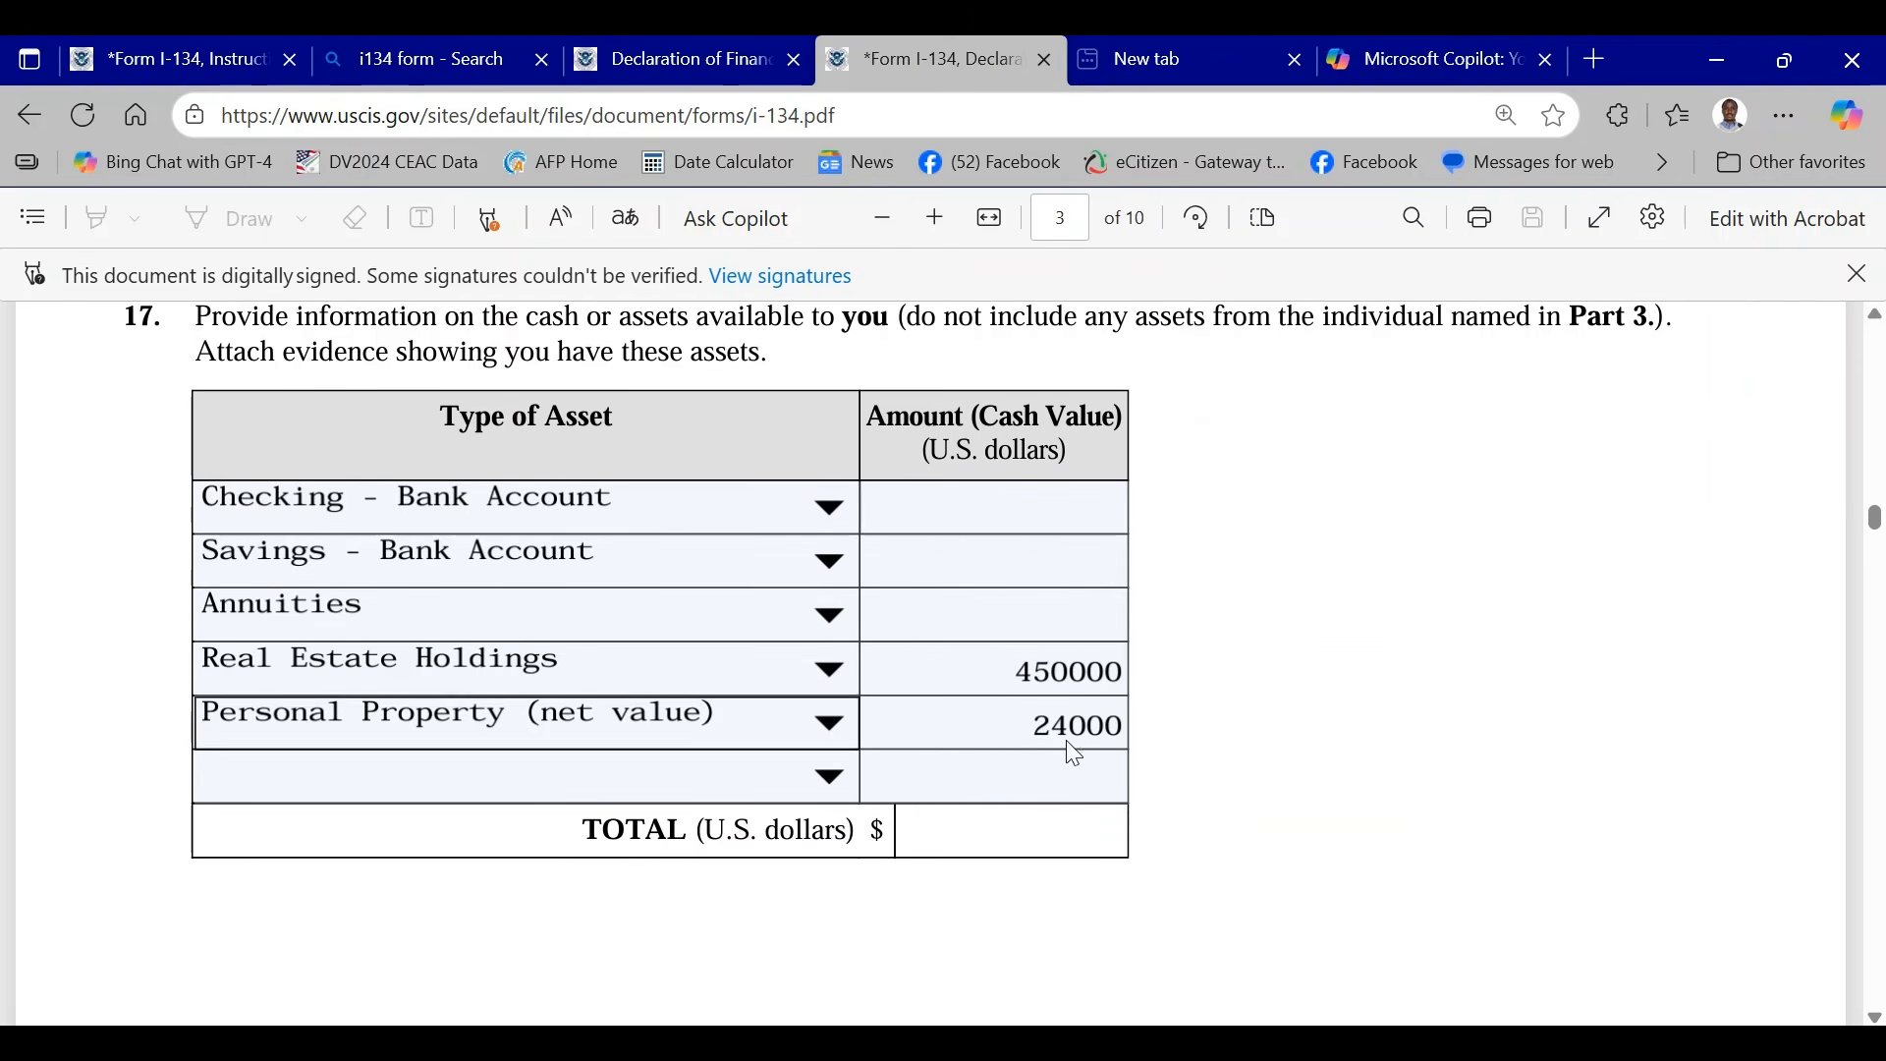
scroll(1359, 656, "up", 3)
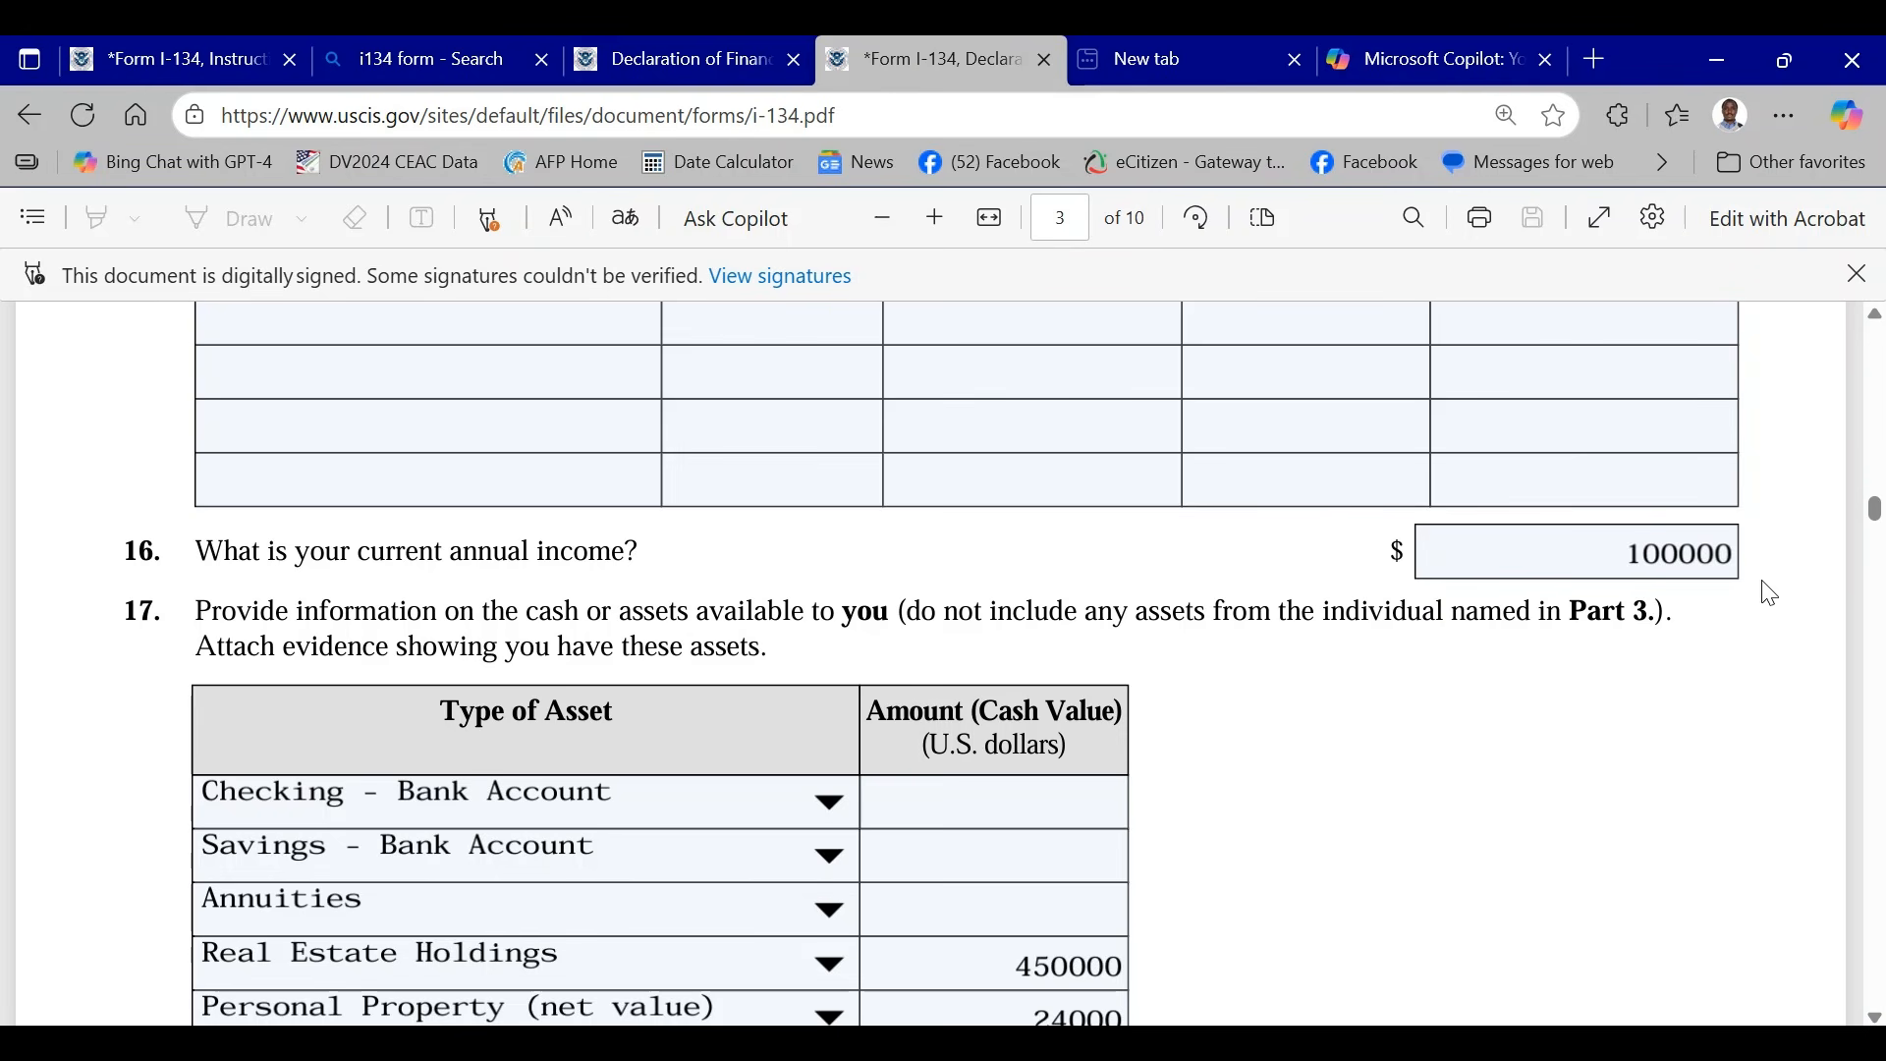
left_click(1673, 550)
left_click(1730, 664)
scroll(1361, 588, "down", 10)
scroll(1361, 587, "down", 4)
scroll(1361, 588, "up", 14)
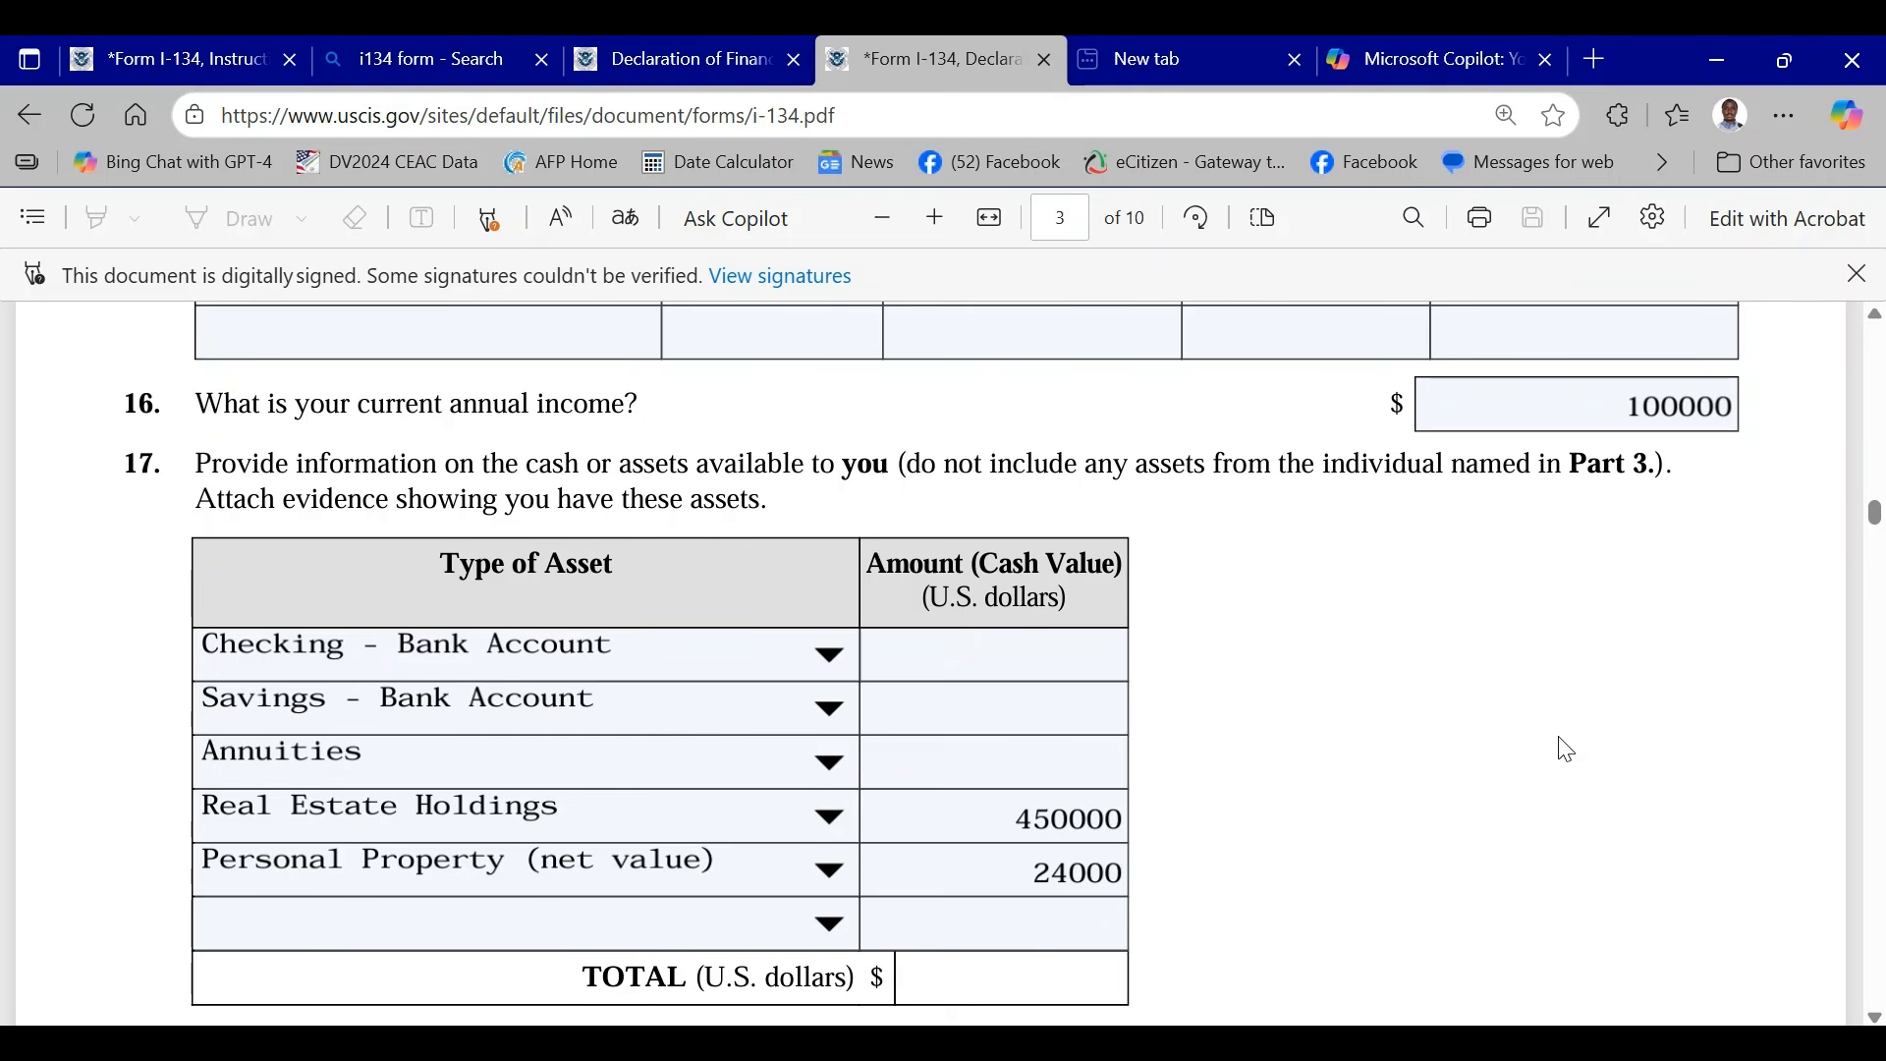
scroll(1509, 619, "down", 3)
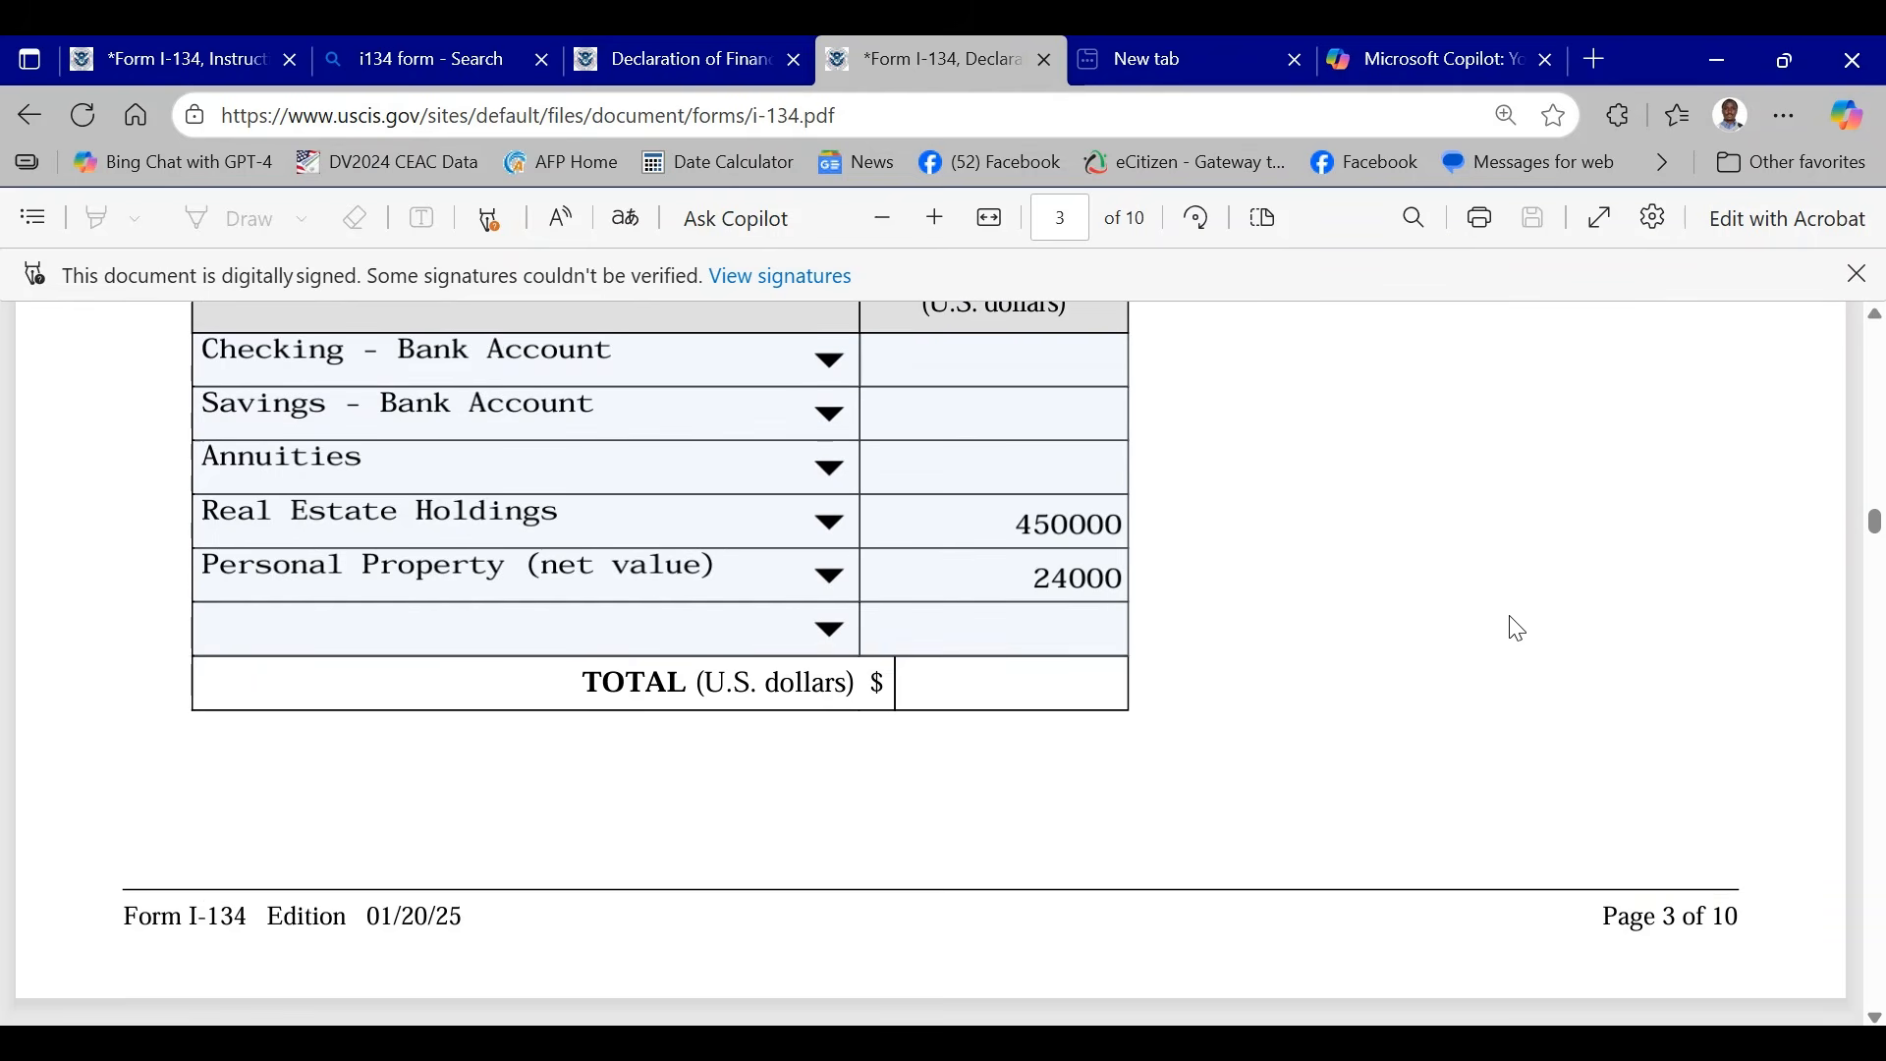
scroll(1518, 628, "down", 3)
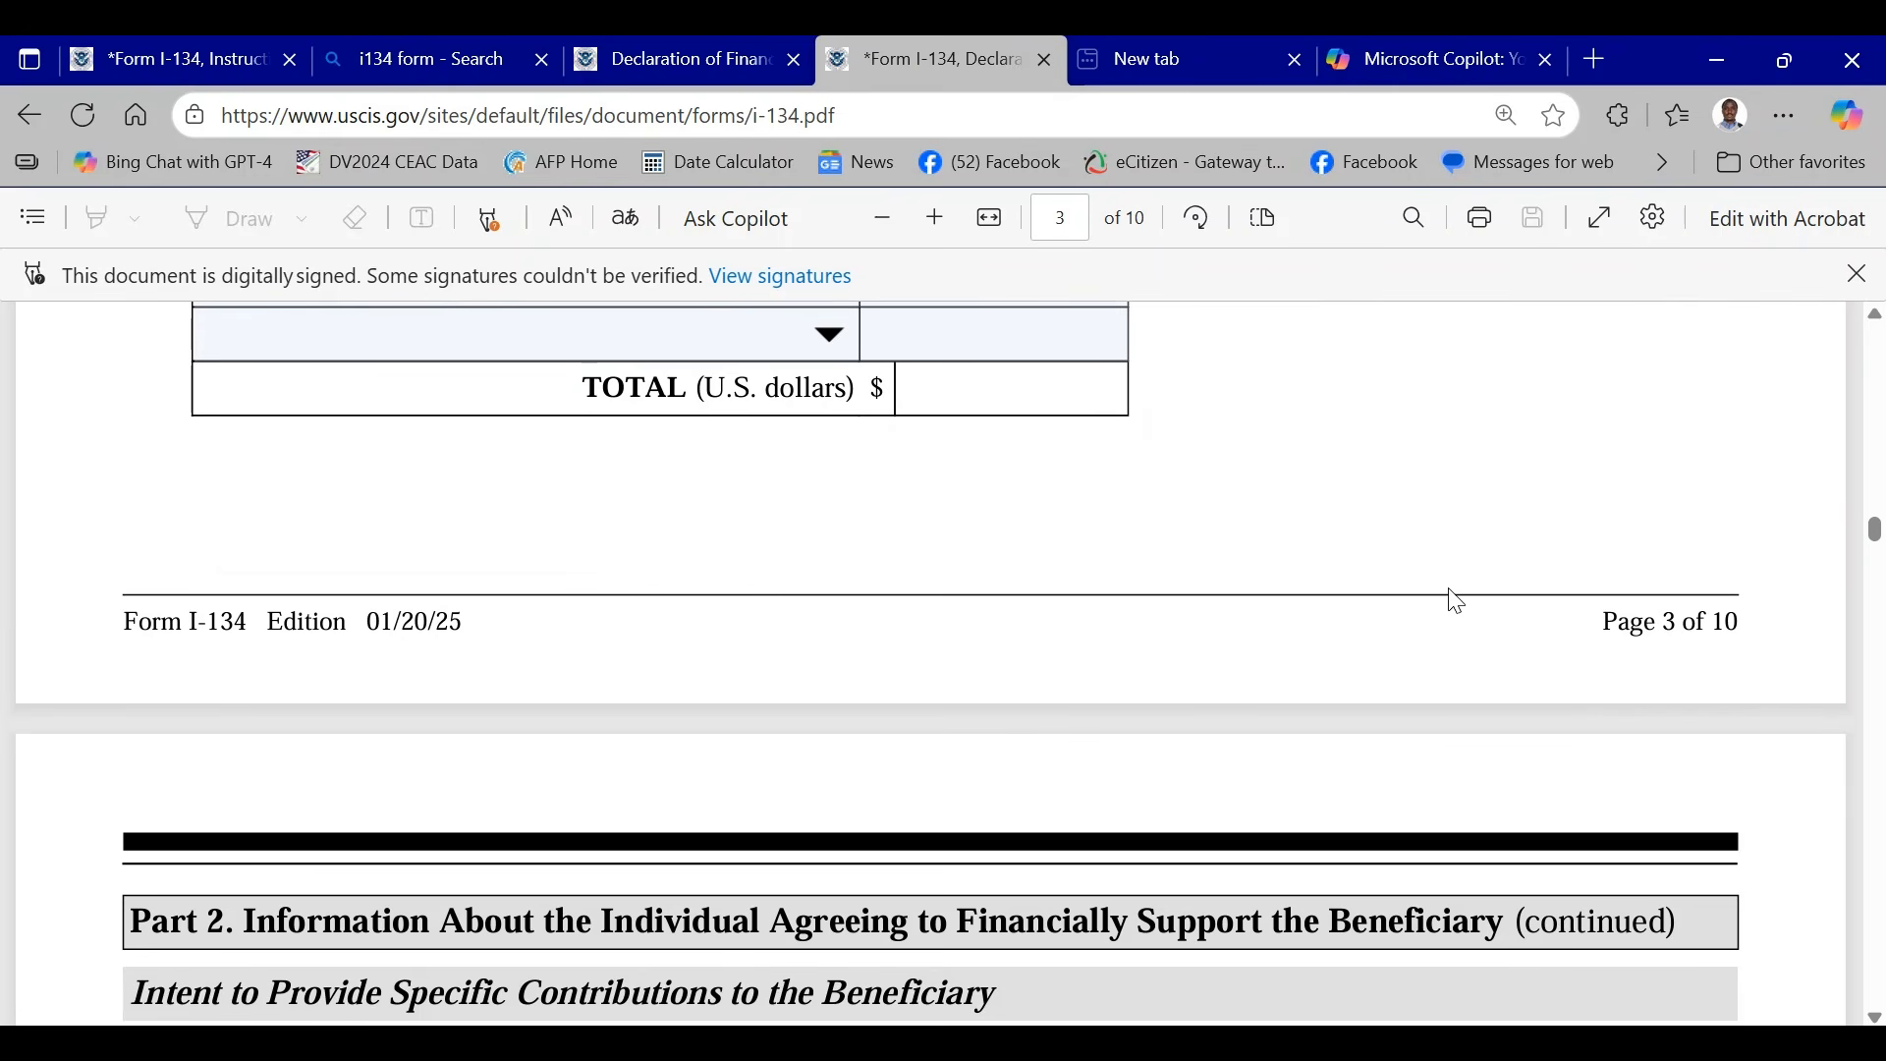
scroll(1366, 604, "up", 2)
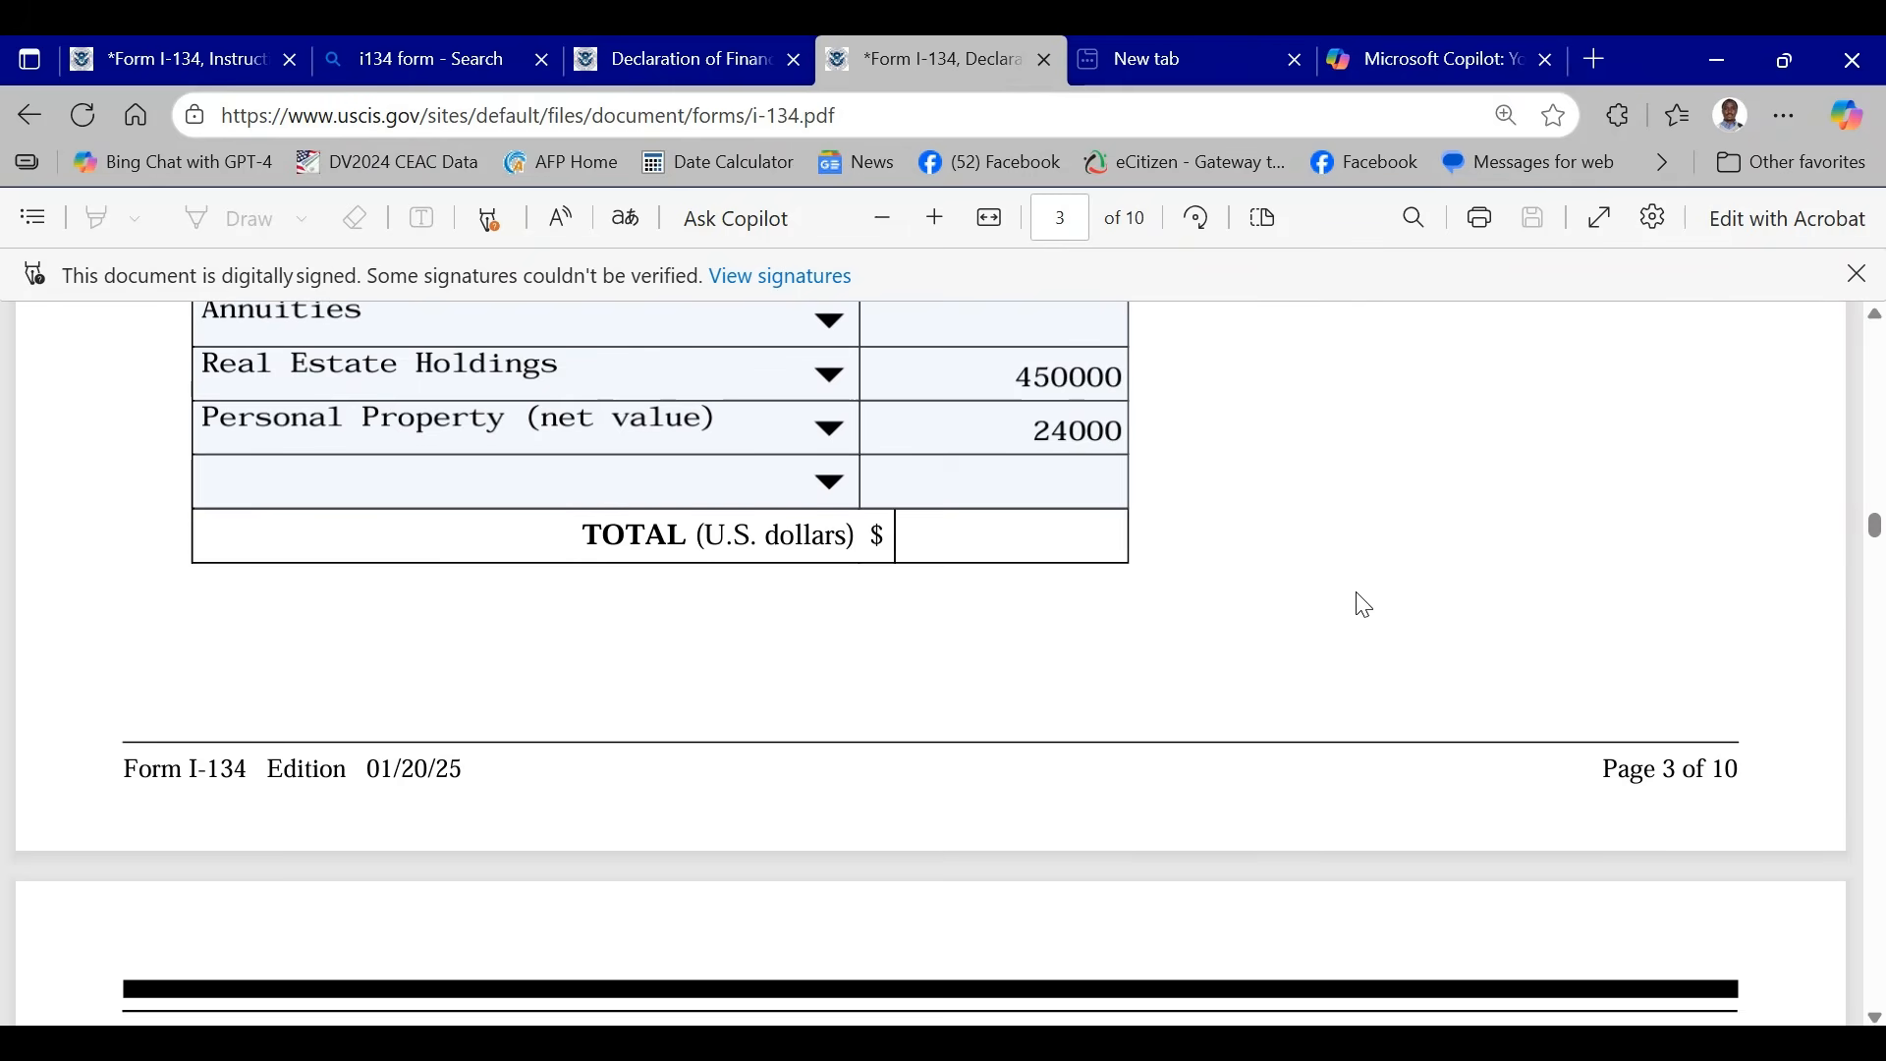
scroll(1365, 606, "up", 3)
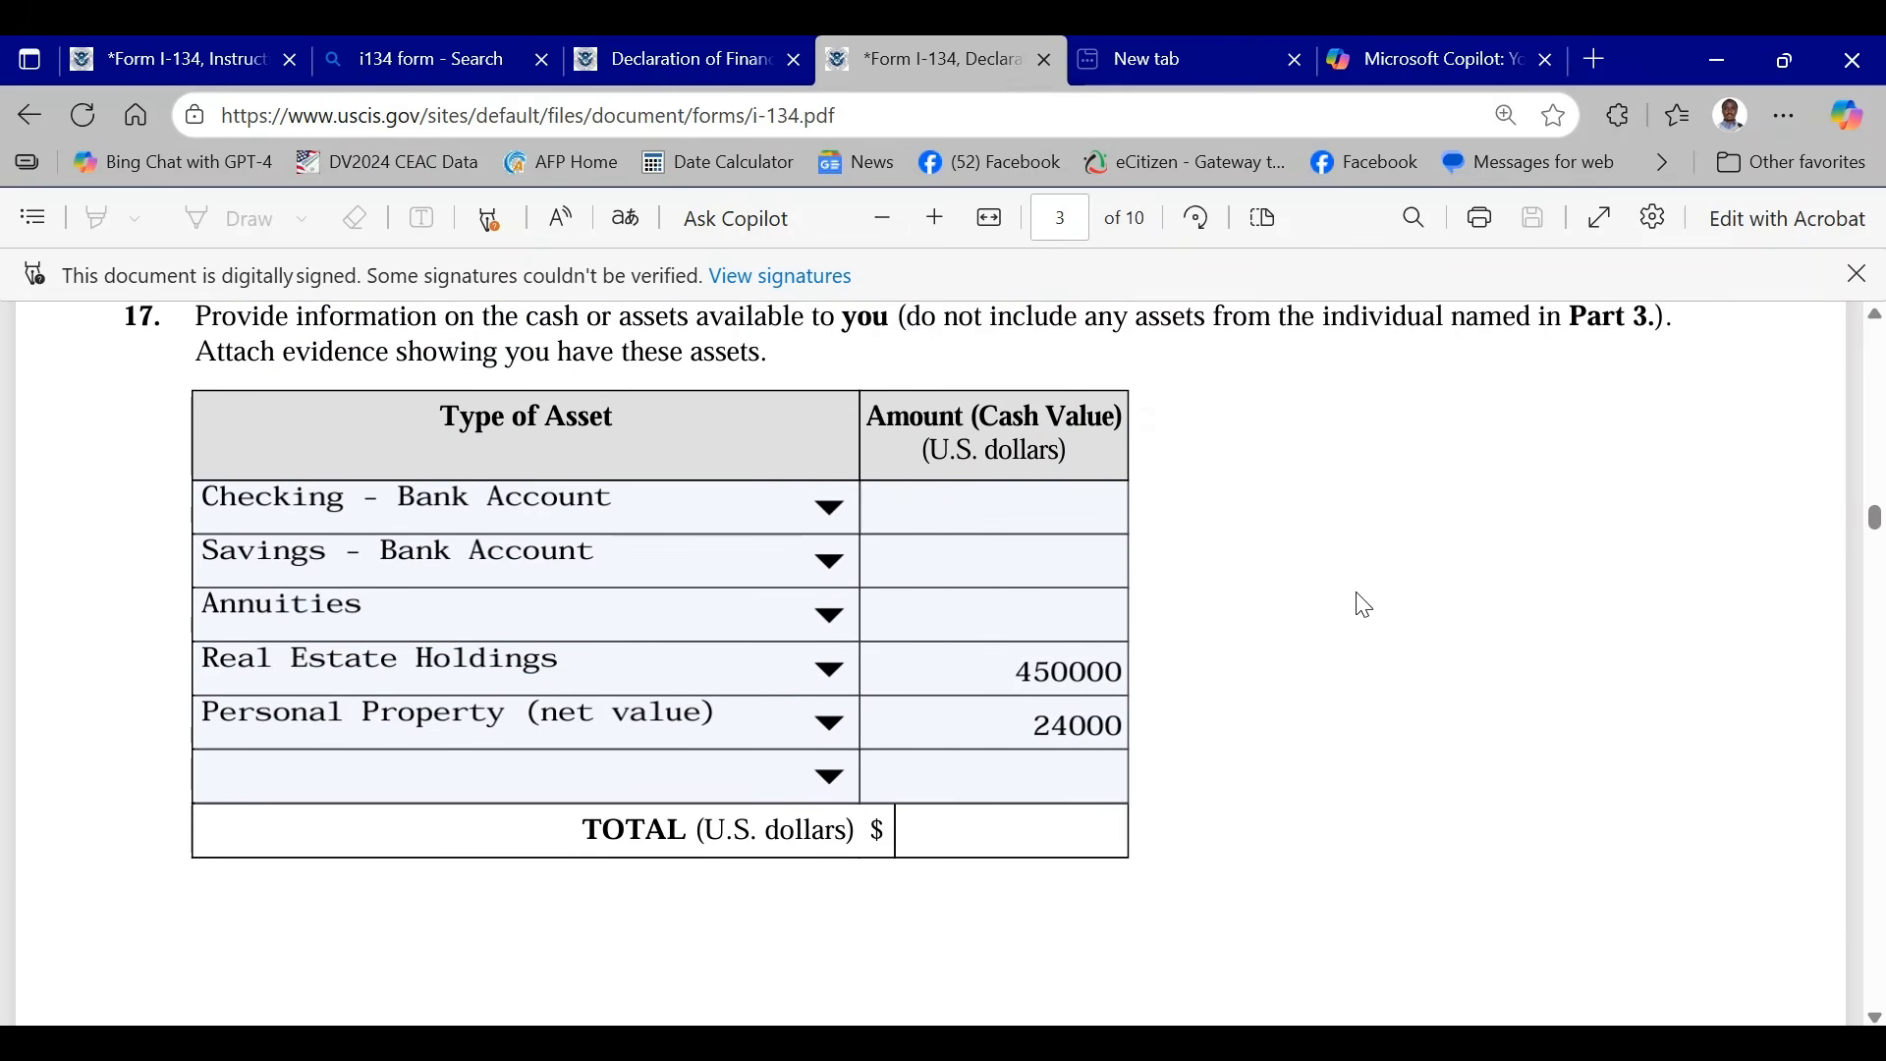
scroll(1385, 604, "up", 3)
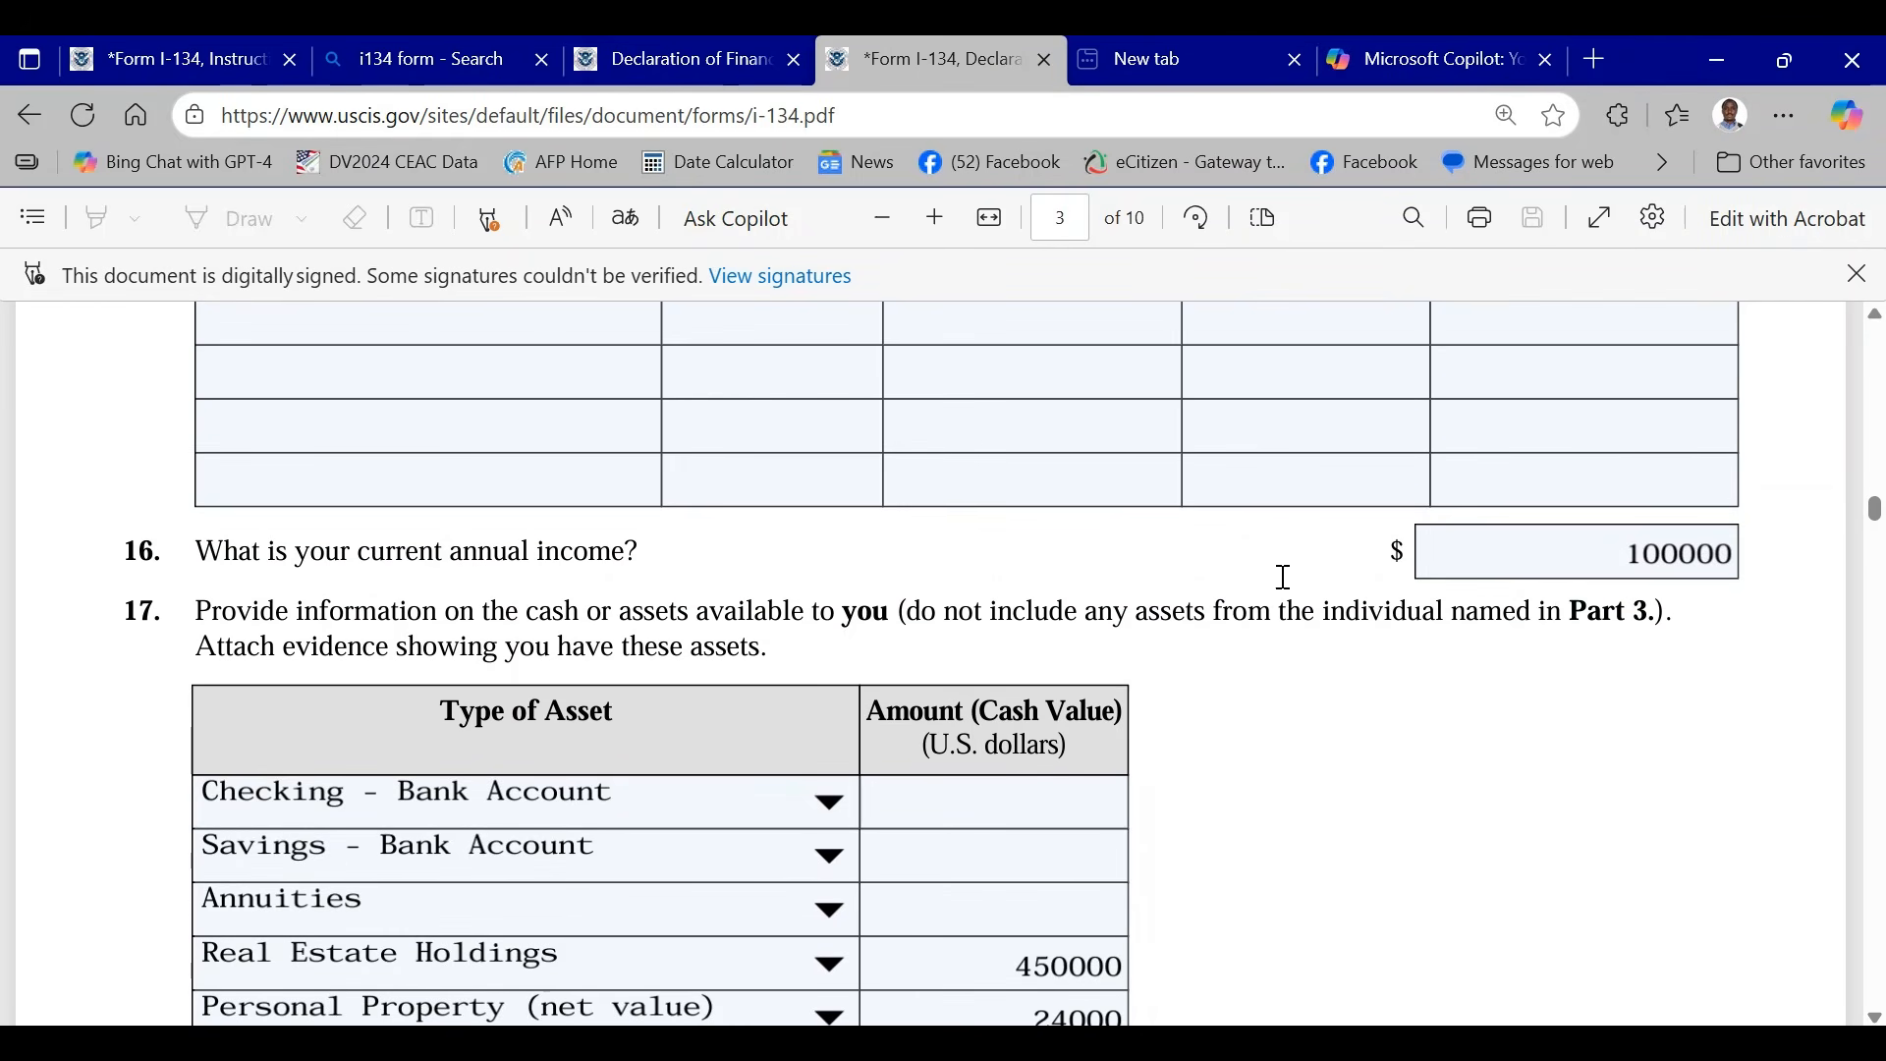
- Answer Yes to Item 18 about making specific contributions to the beneficiary's basic living needs
scroll(1296, 584, "down", 10)
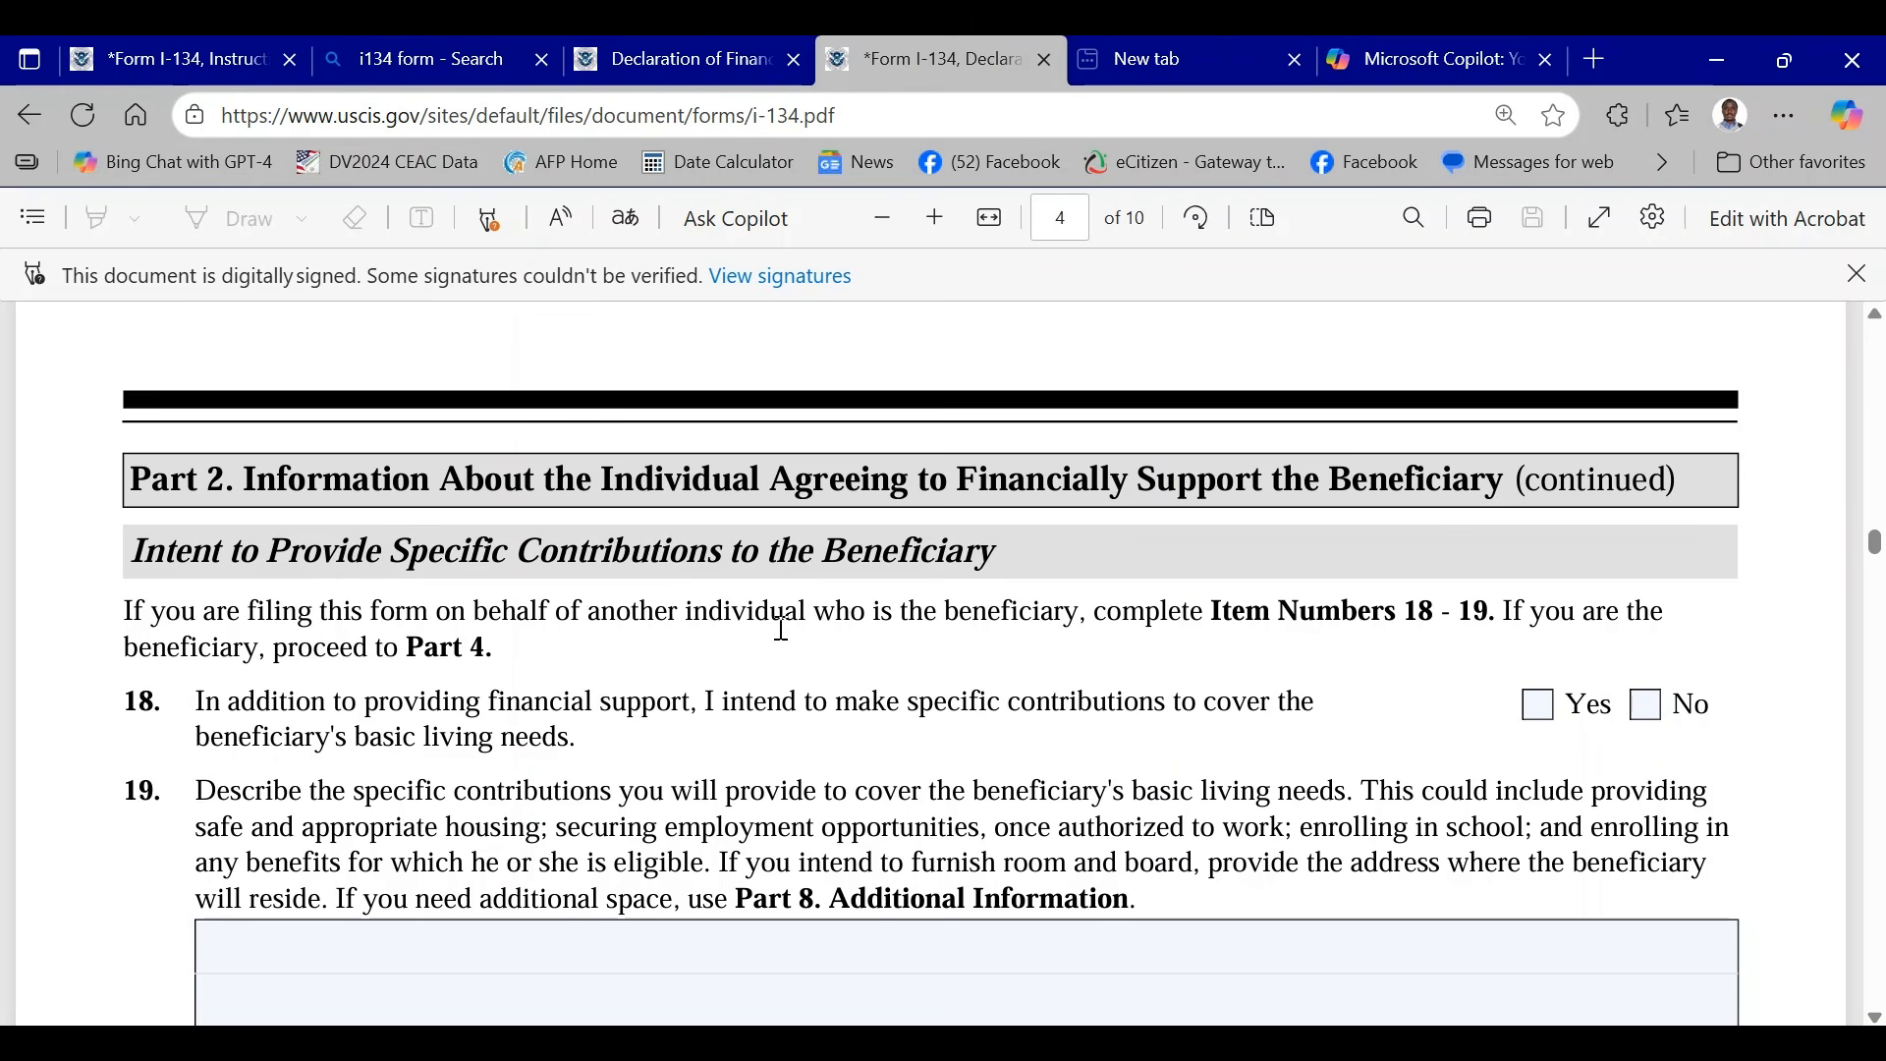
scroll(783, 629, "down", 2)
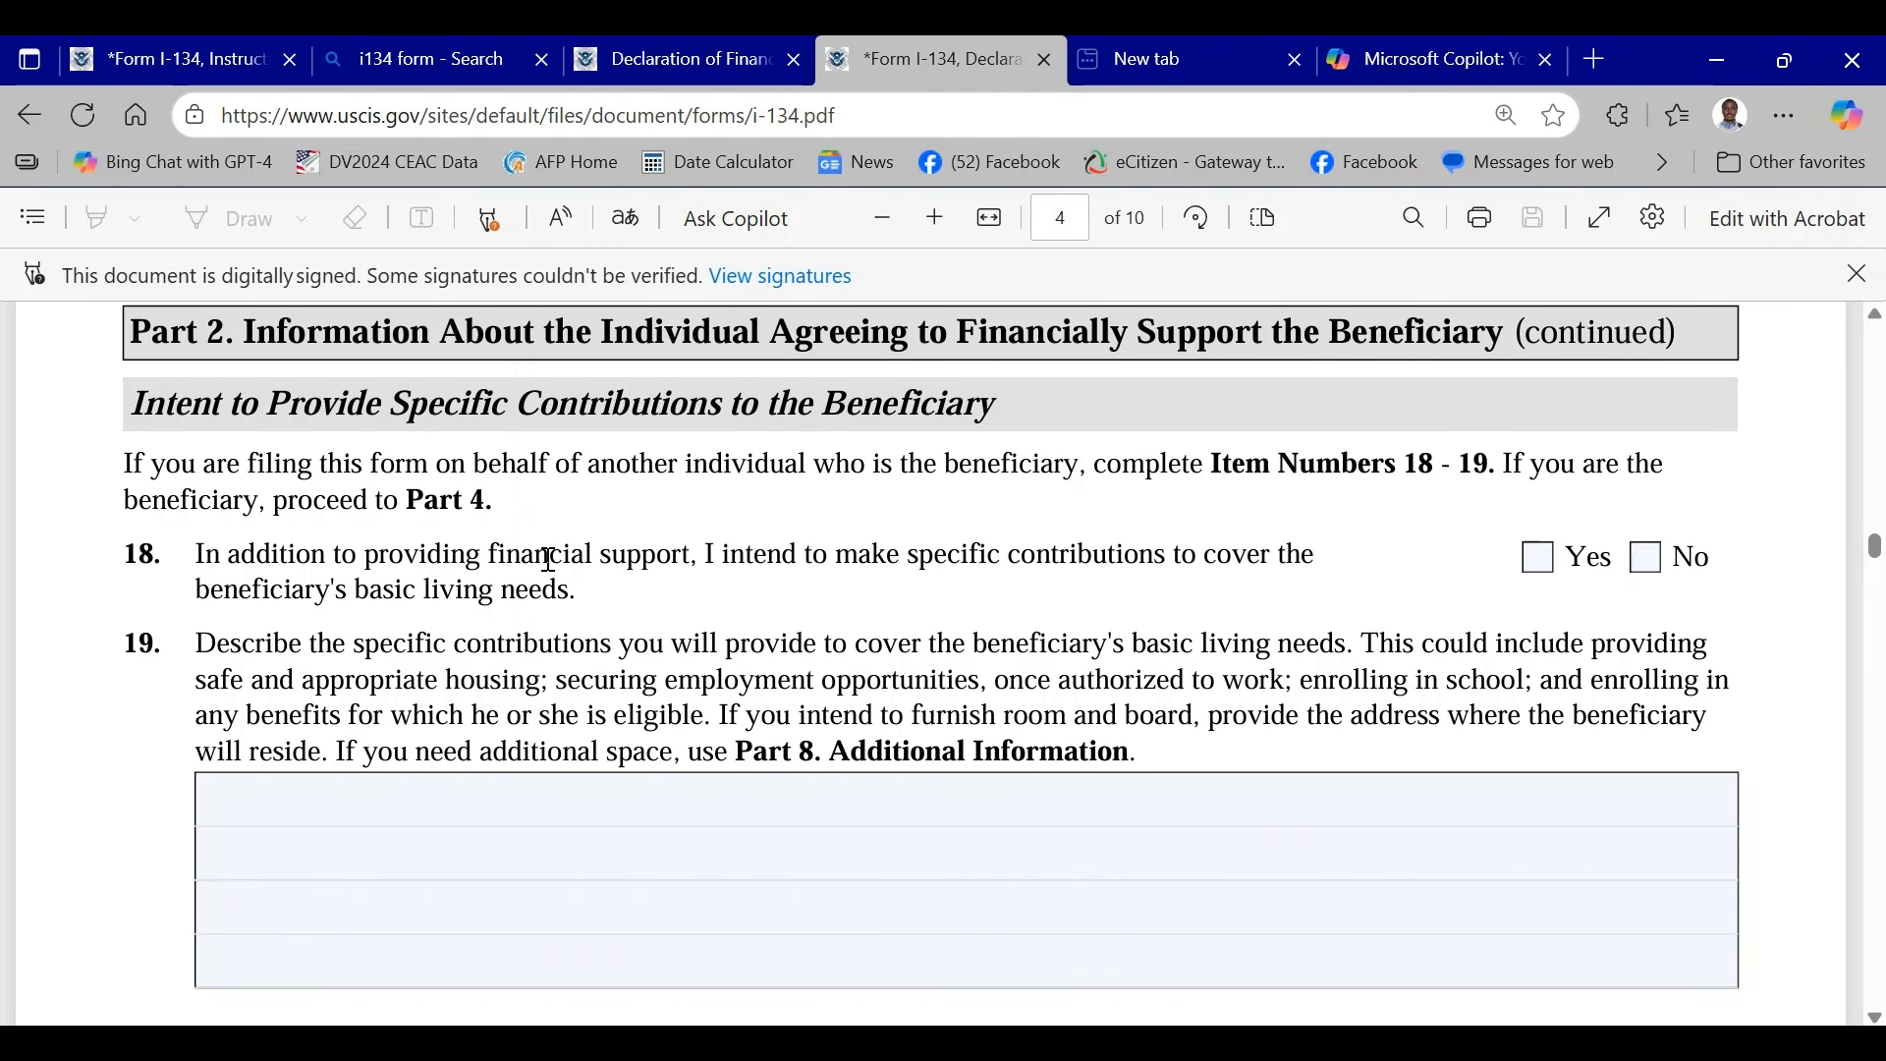
scroll(549, 560, "down", 2)
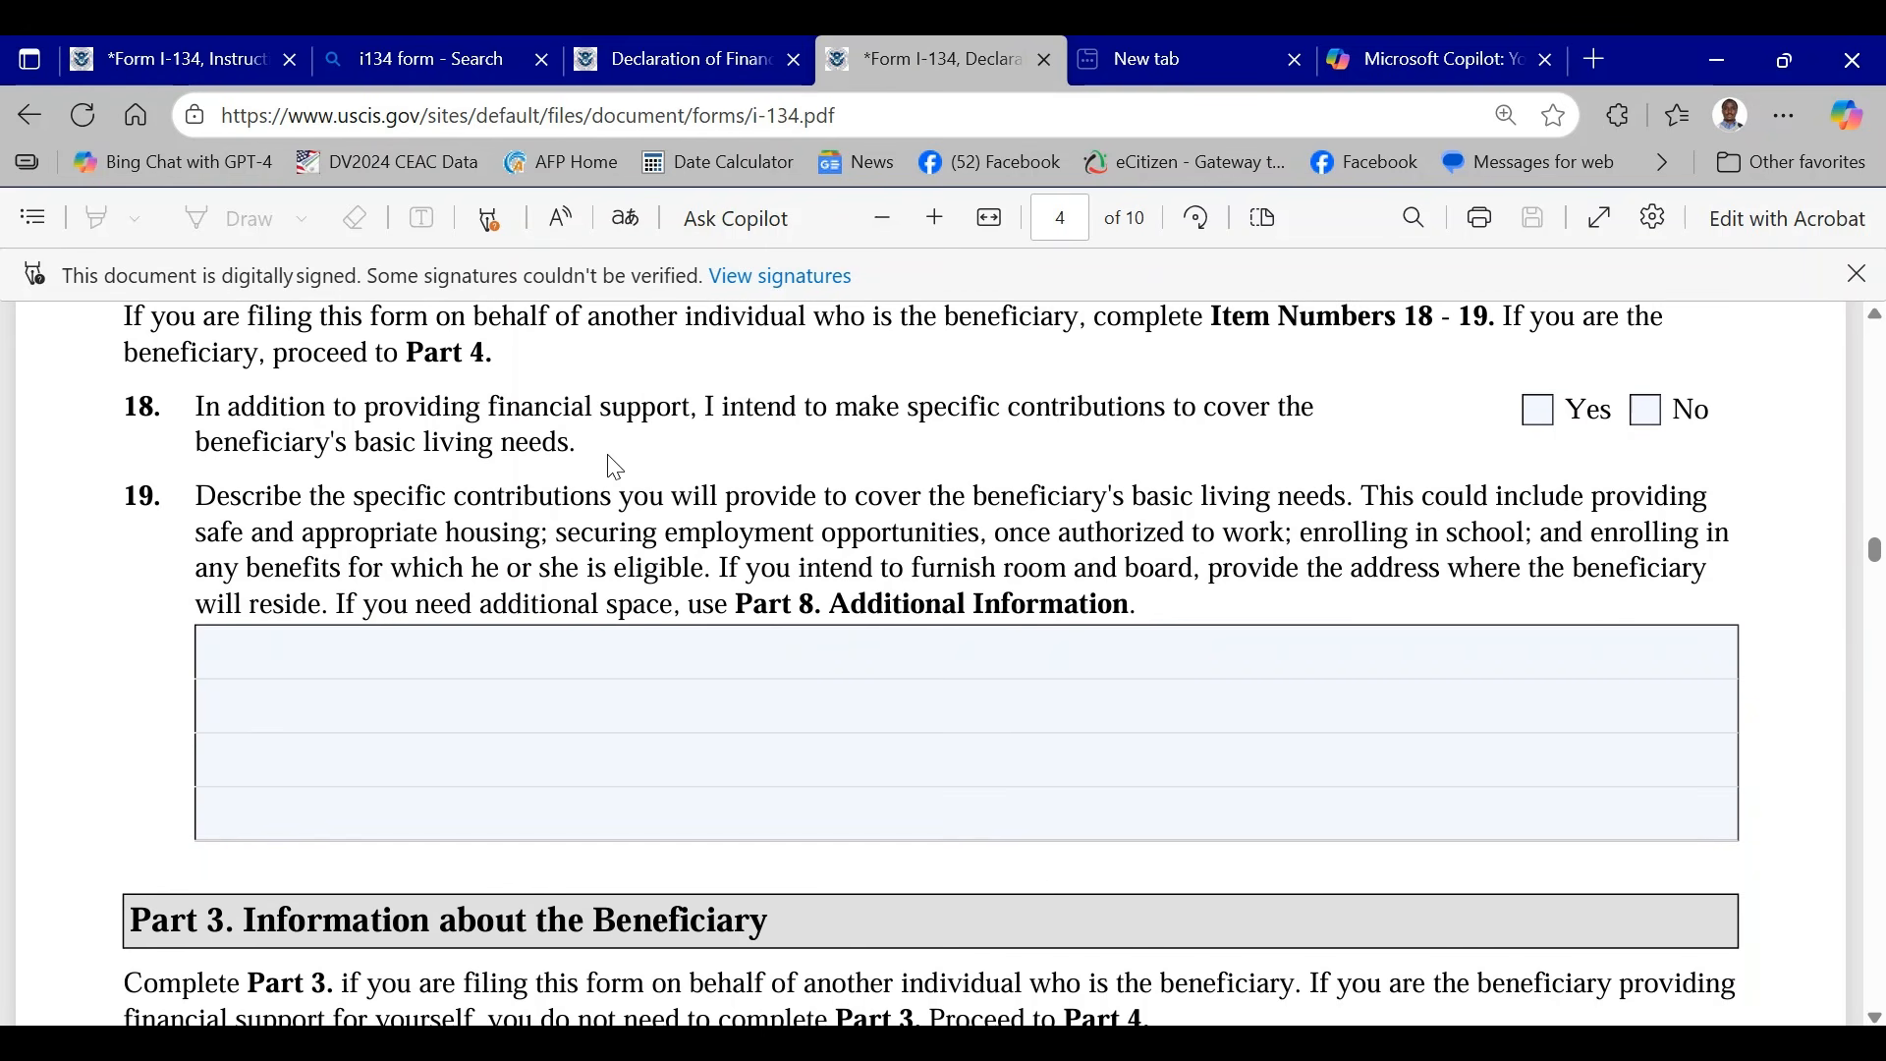
left_click(1544, 421)
scroll(1277, 476, "up", 2)
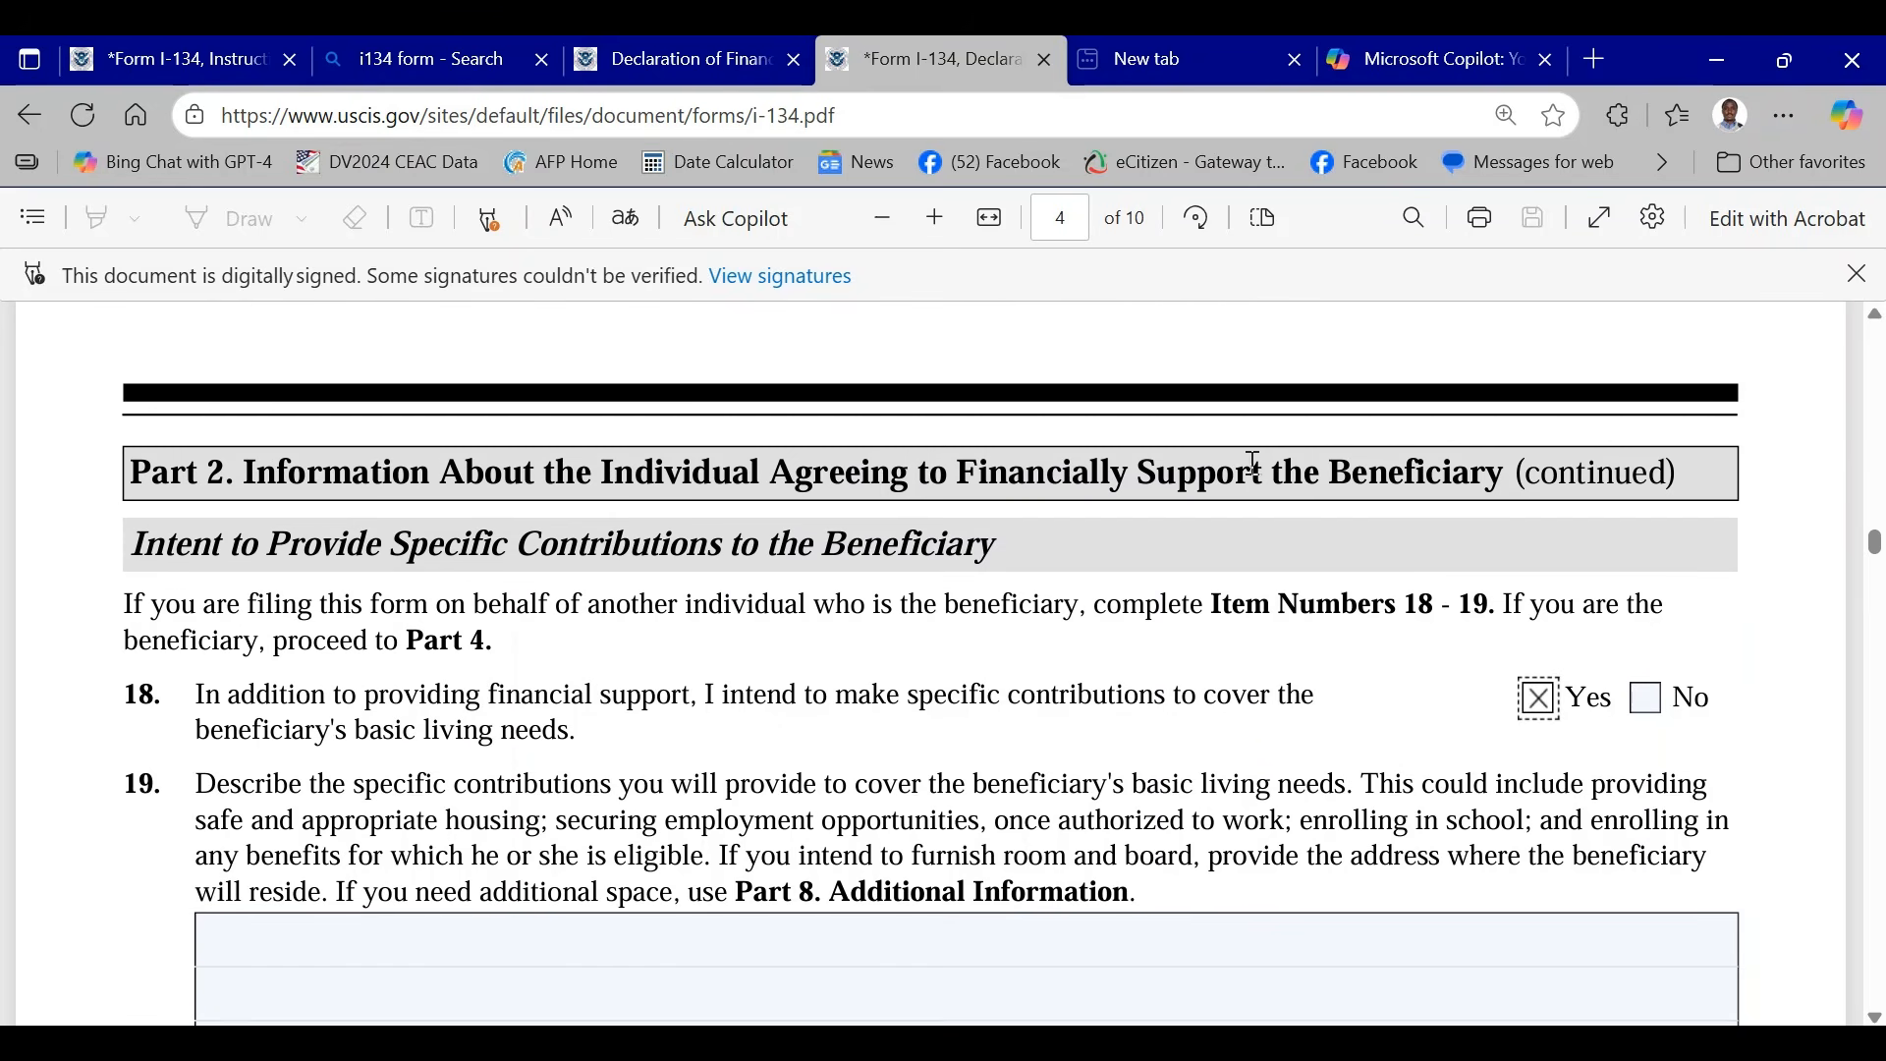
- Describe the specific contributions in Item 19 as "furnish room and board", copied from the item's instructions
scroll(1358, 605, "down", 1)
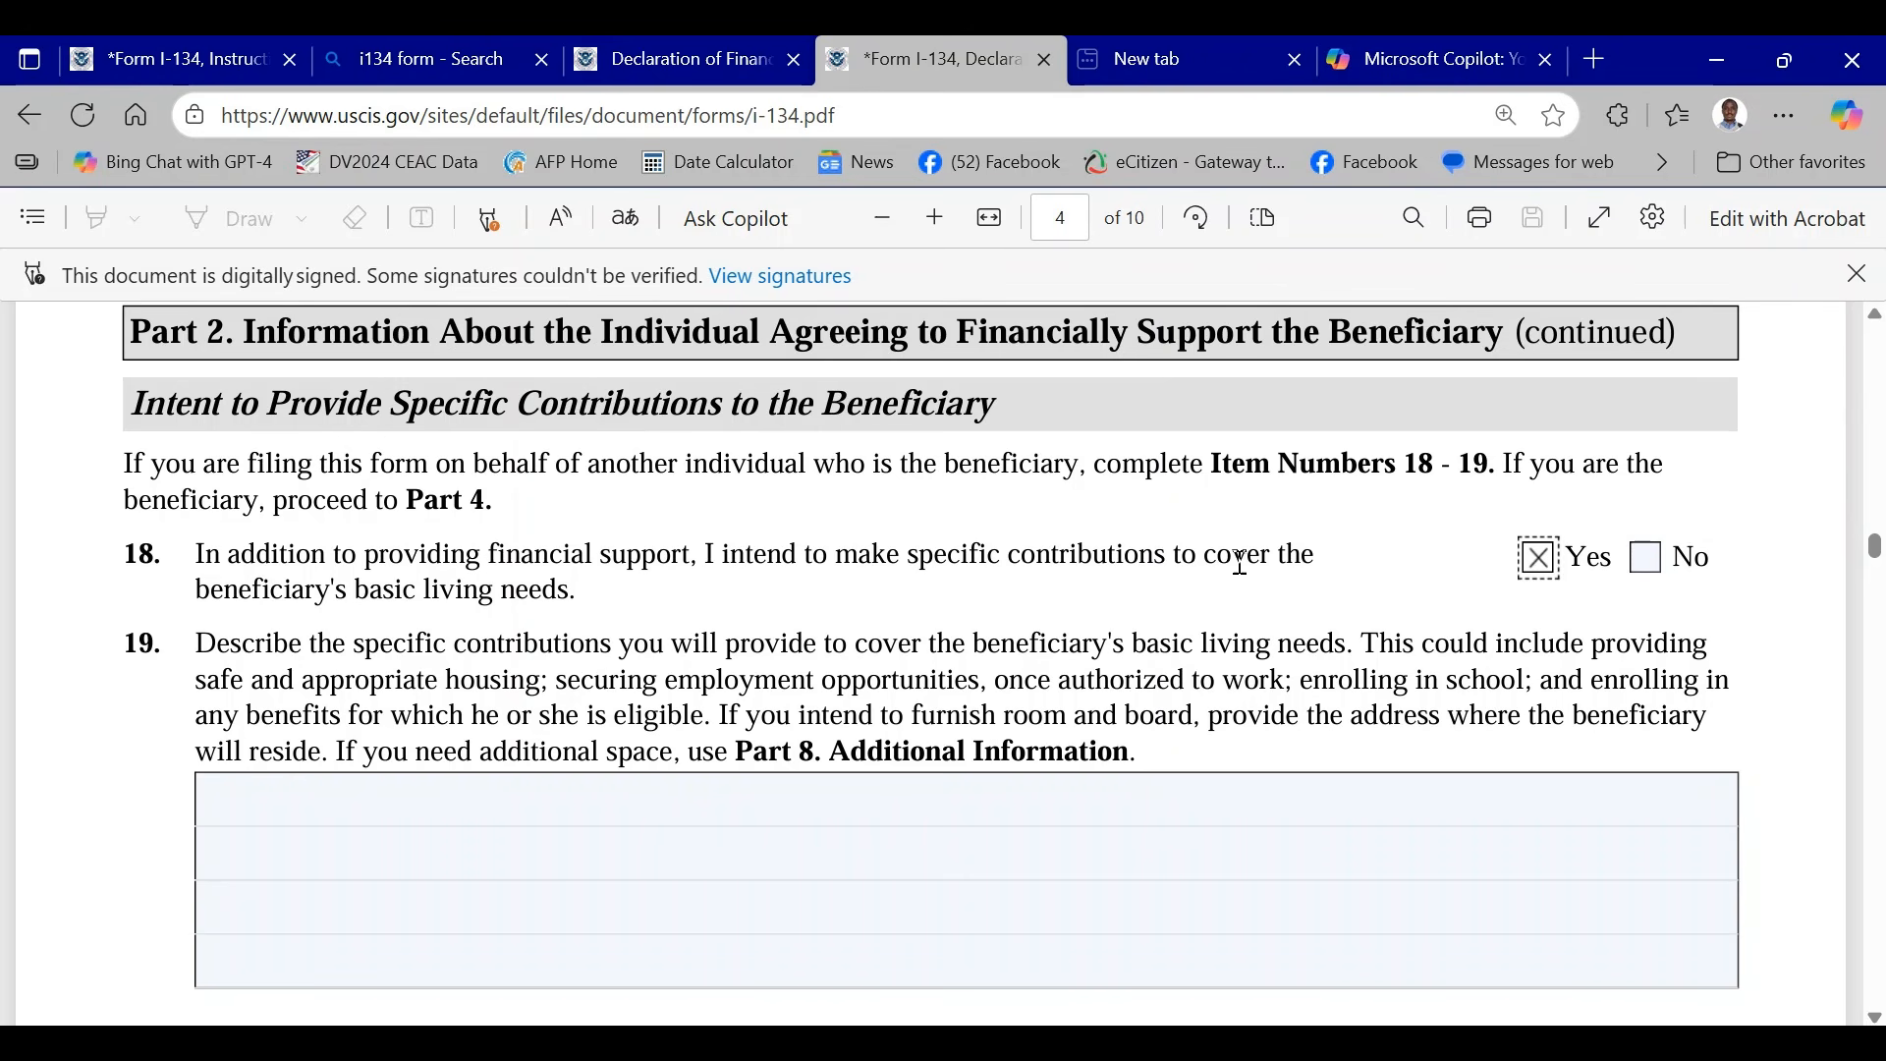
scroll(622, 569, "down", 2)
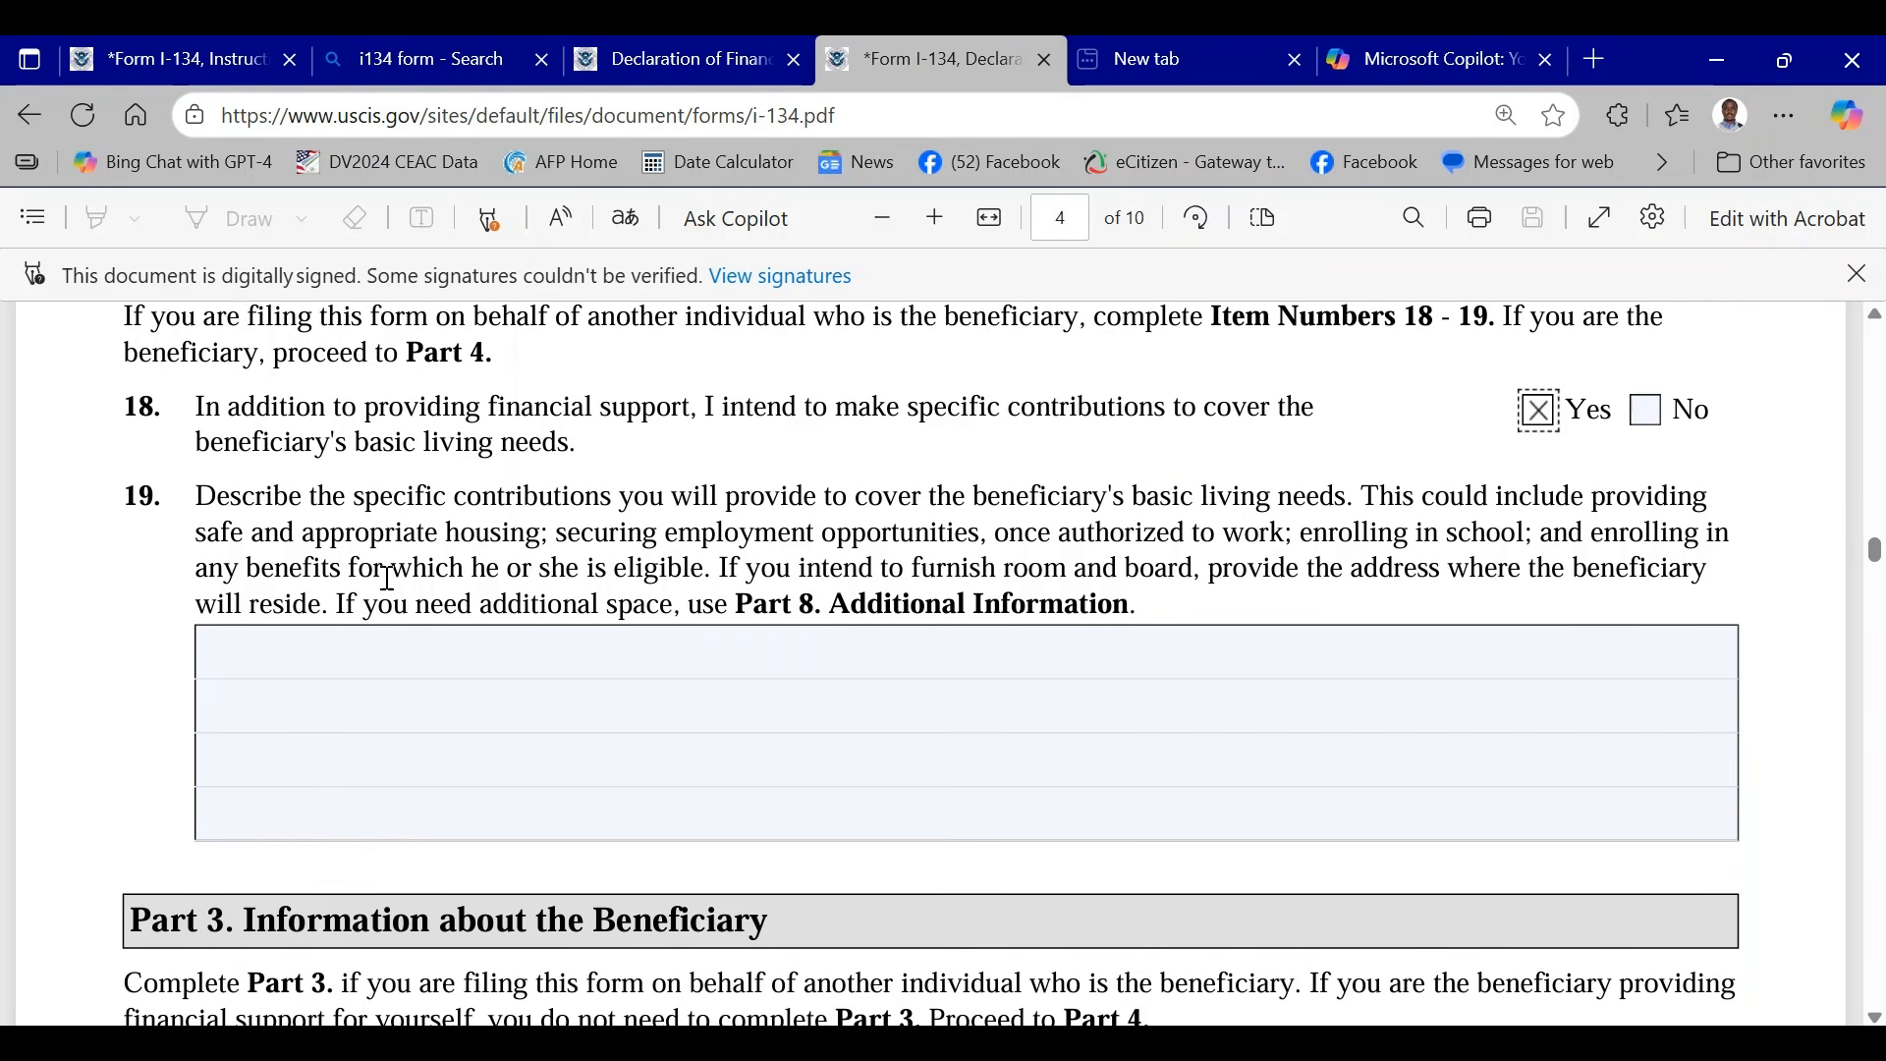
left_click(410, 643)
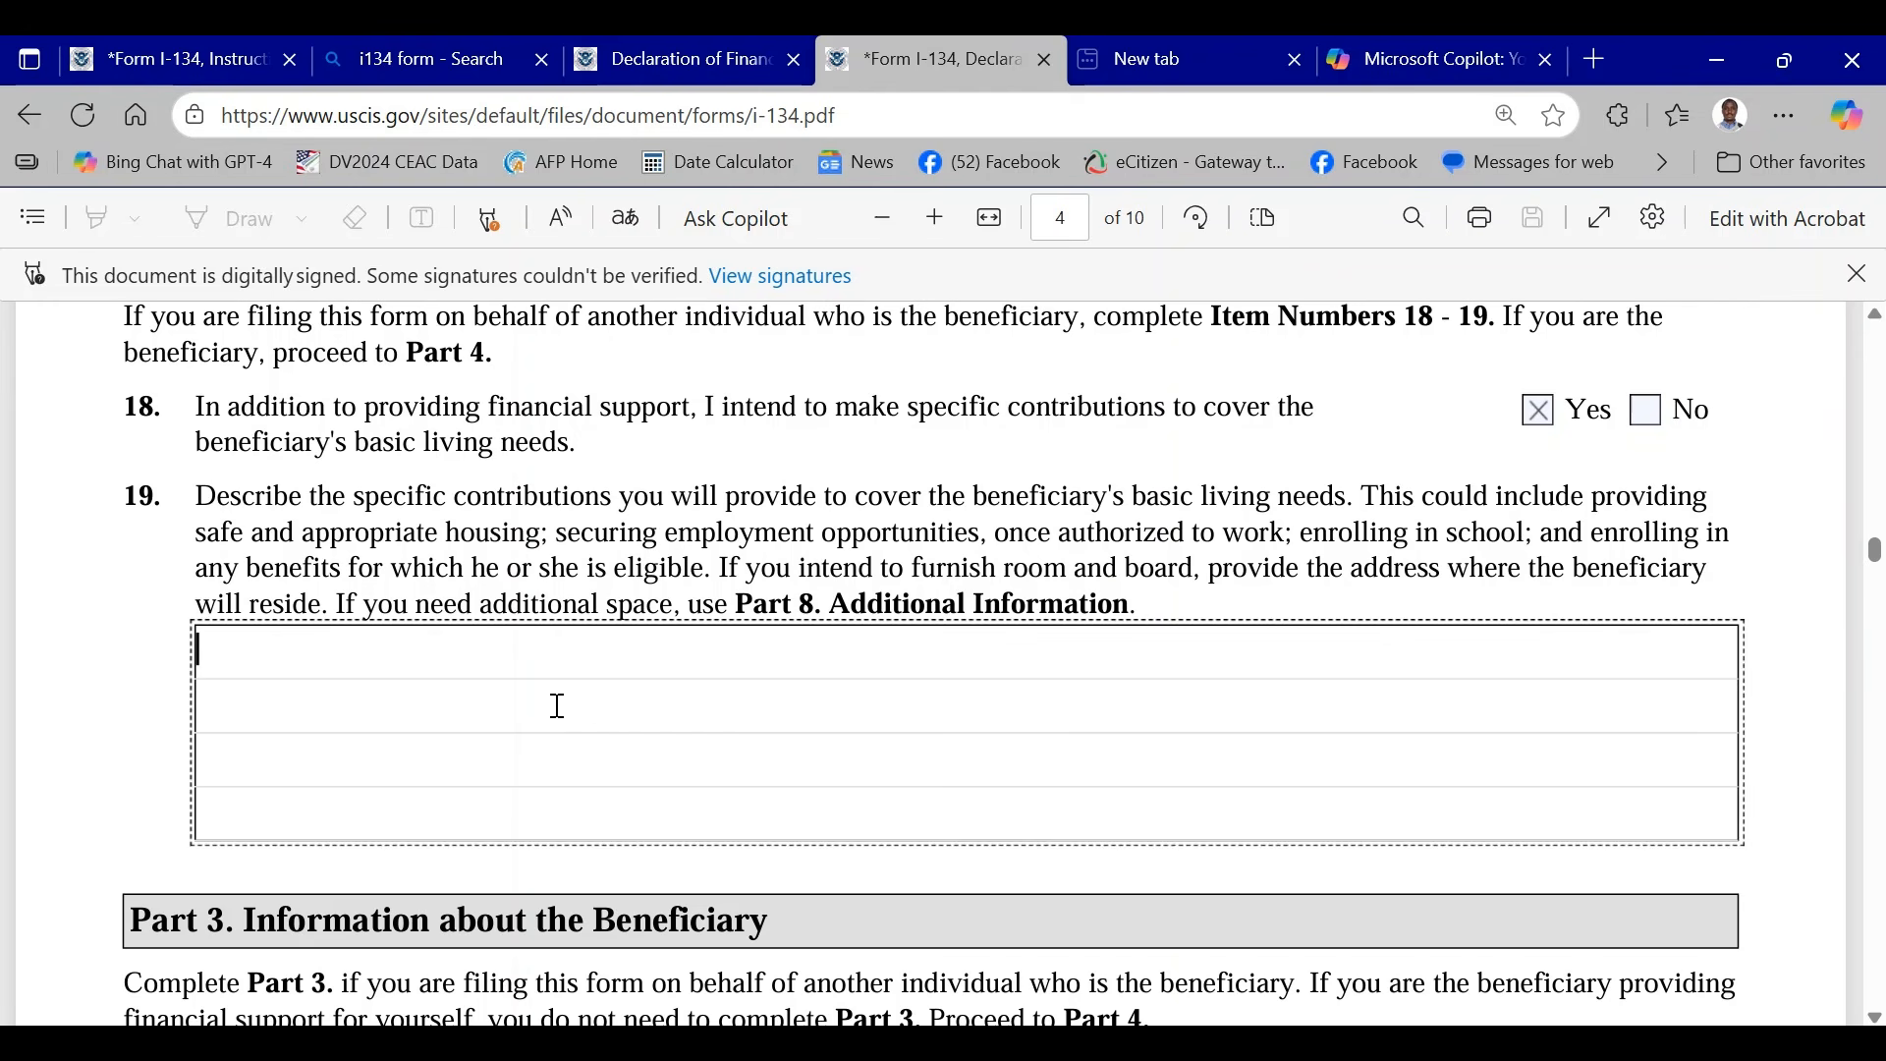
scroll(517, 678, "down", 4)
scroll(540, 665, "up", 4)
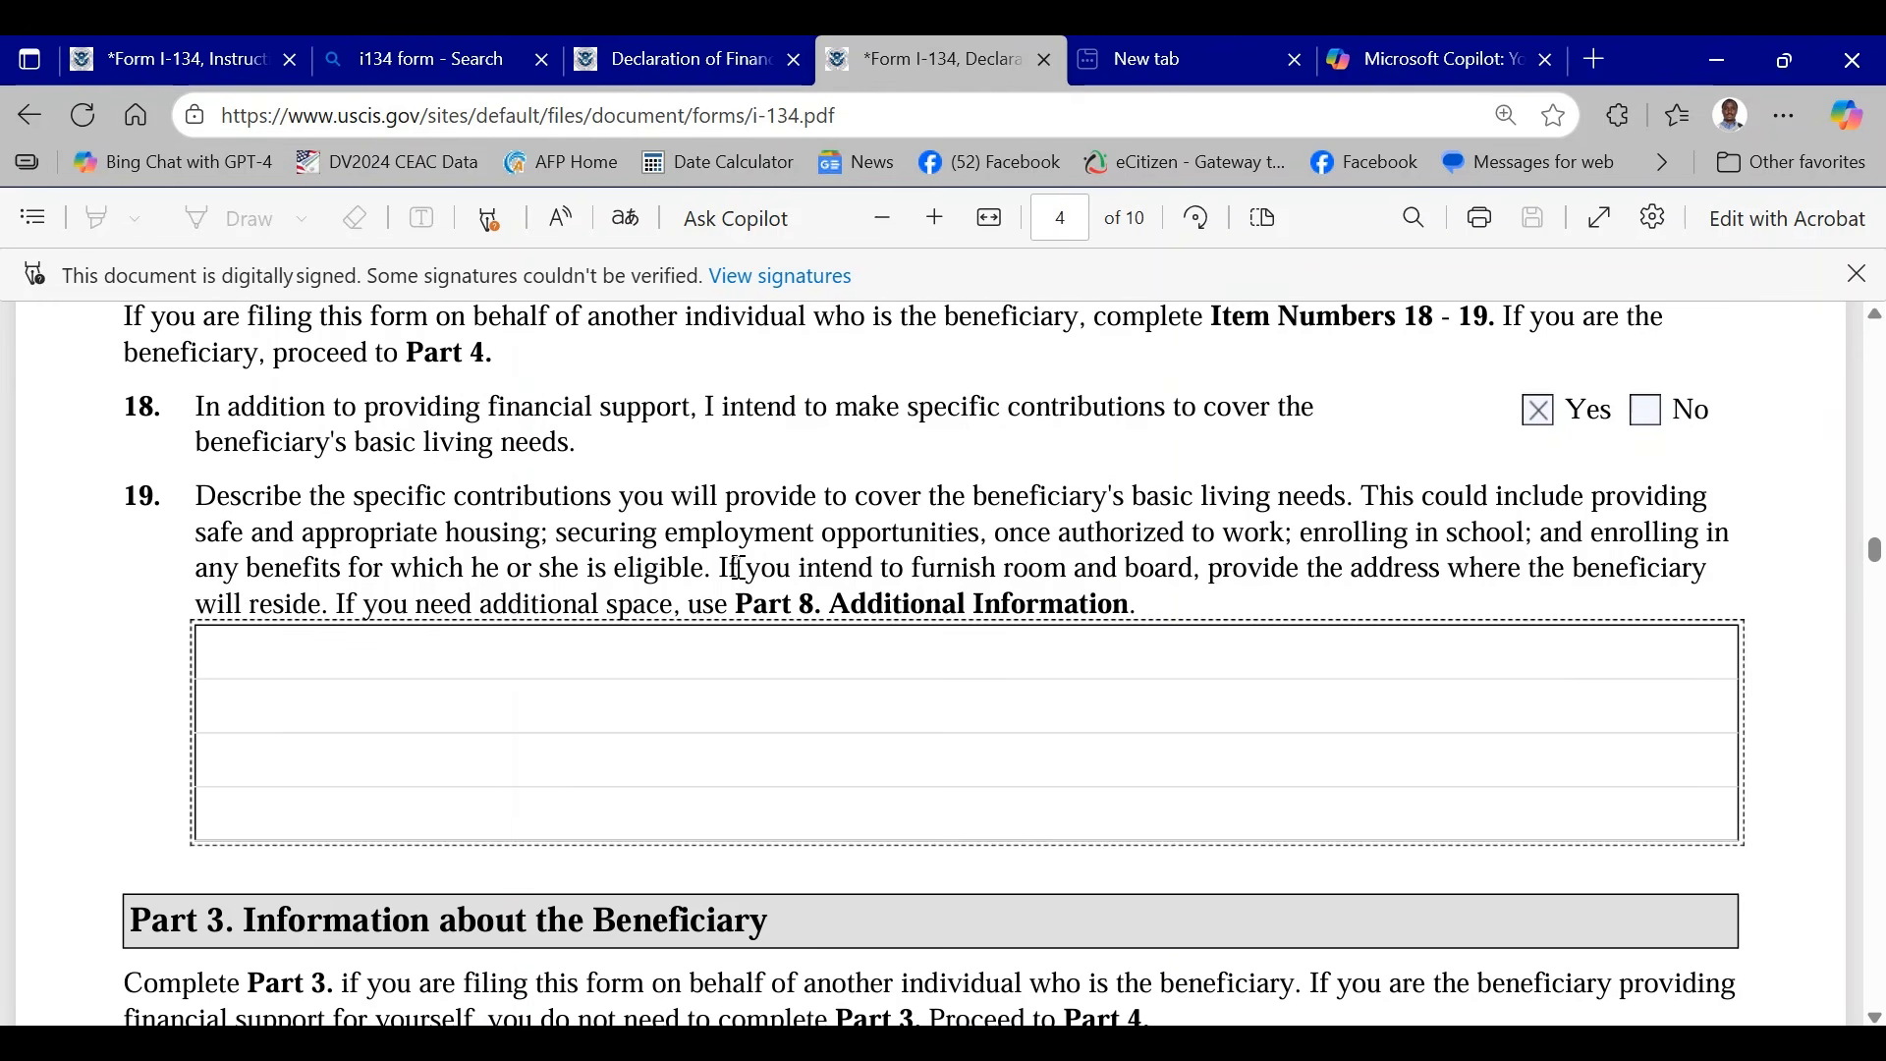
left_click_drag(918, 568, 1189, 568)
key("ctrl+c")
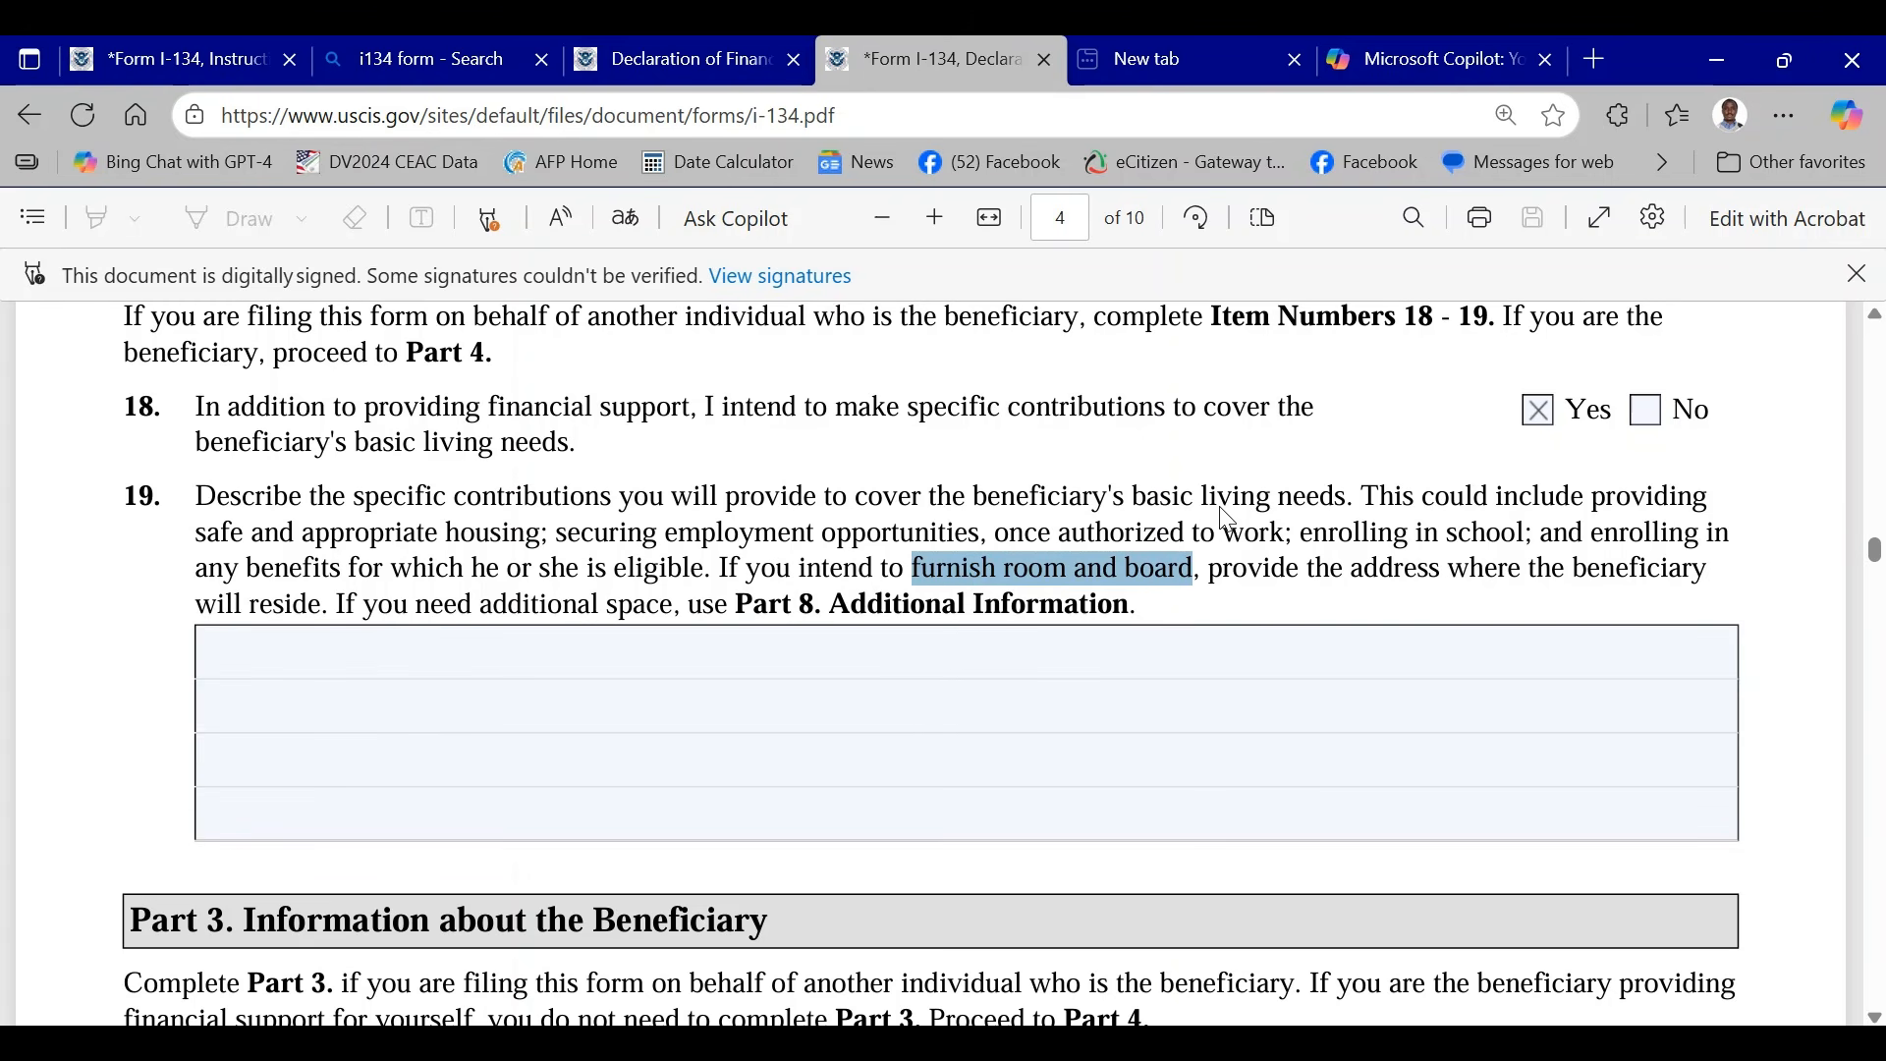
left_click(394, 656)
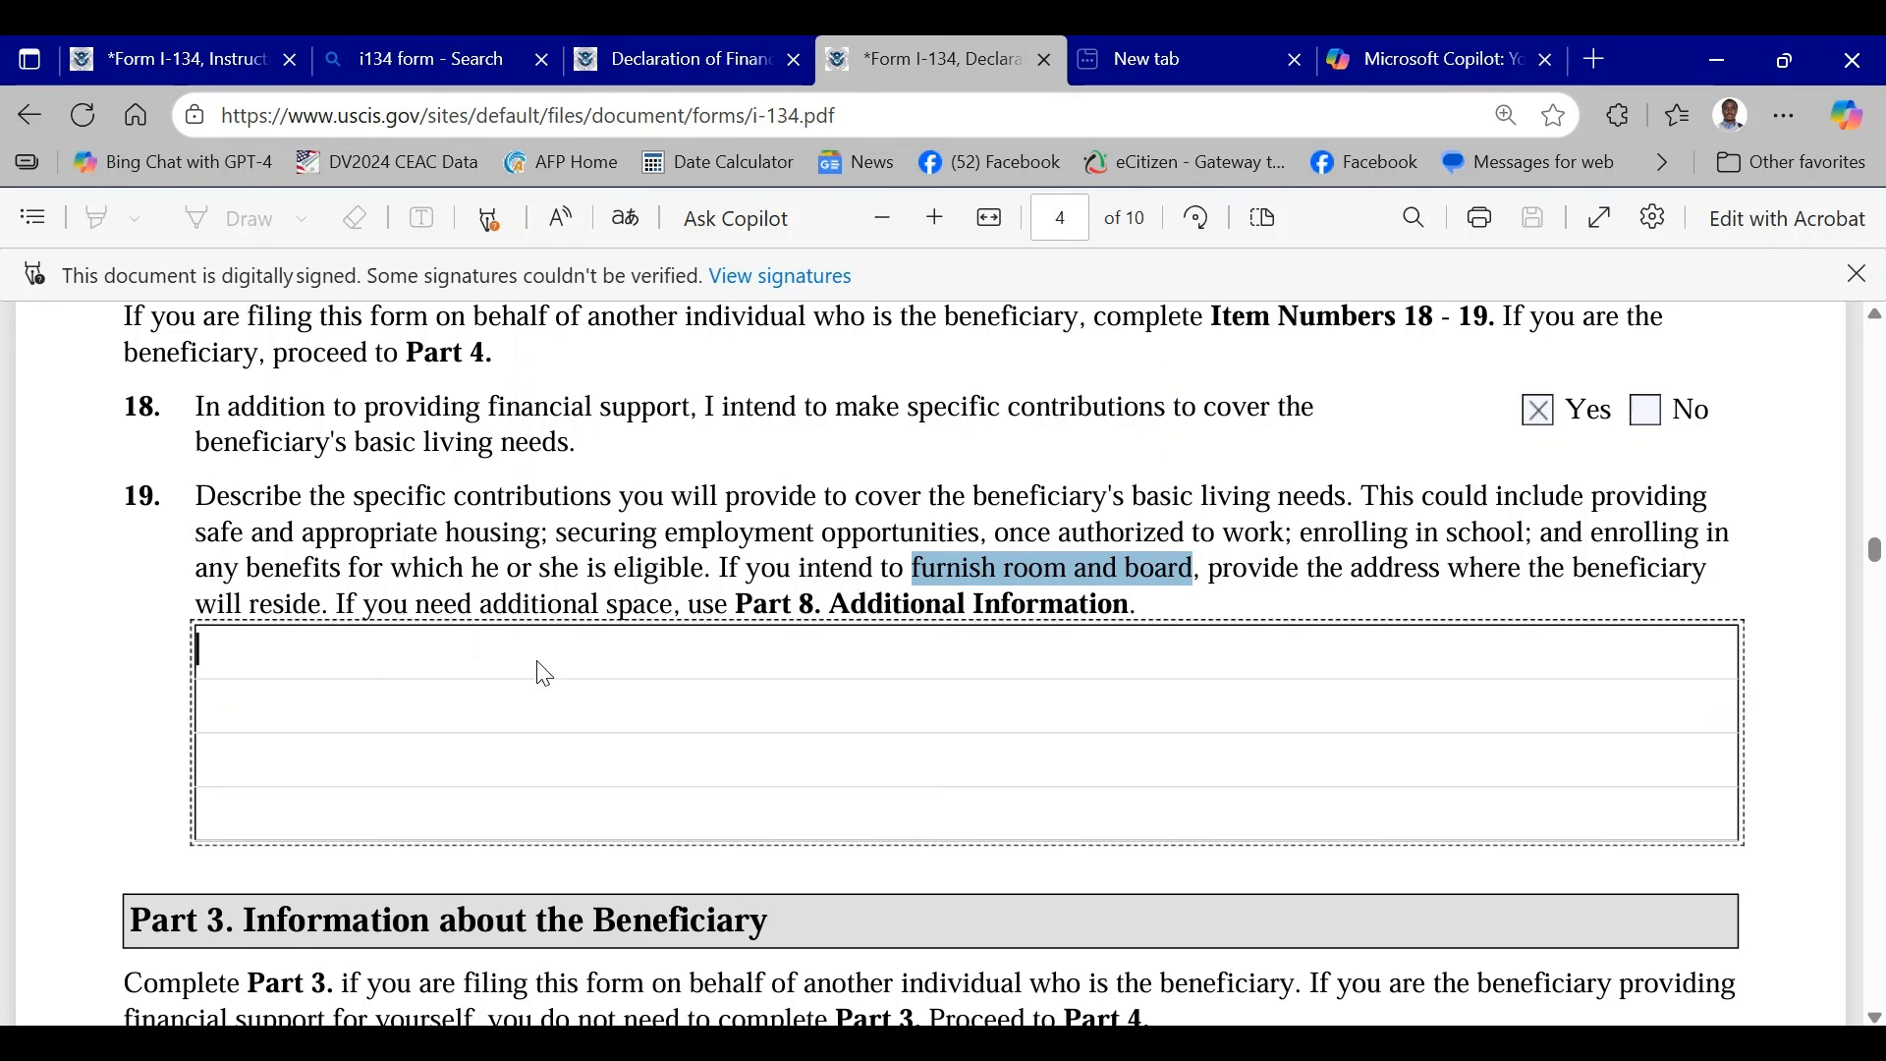
key("ctrl+v")
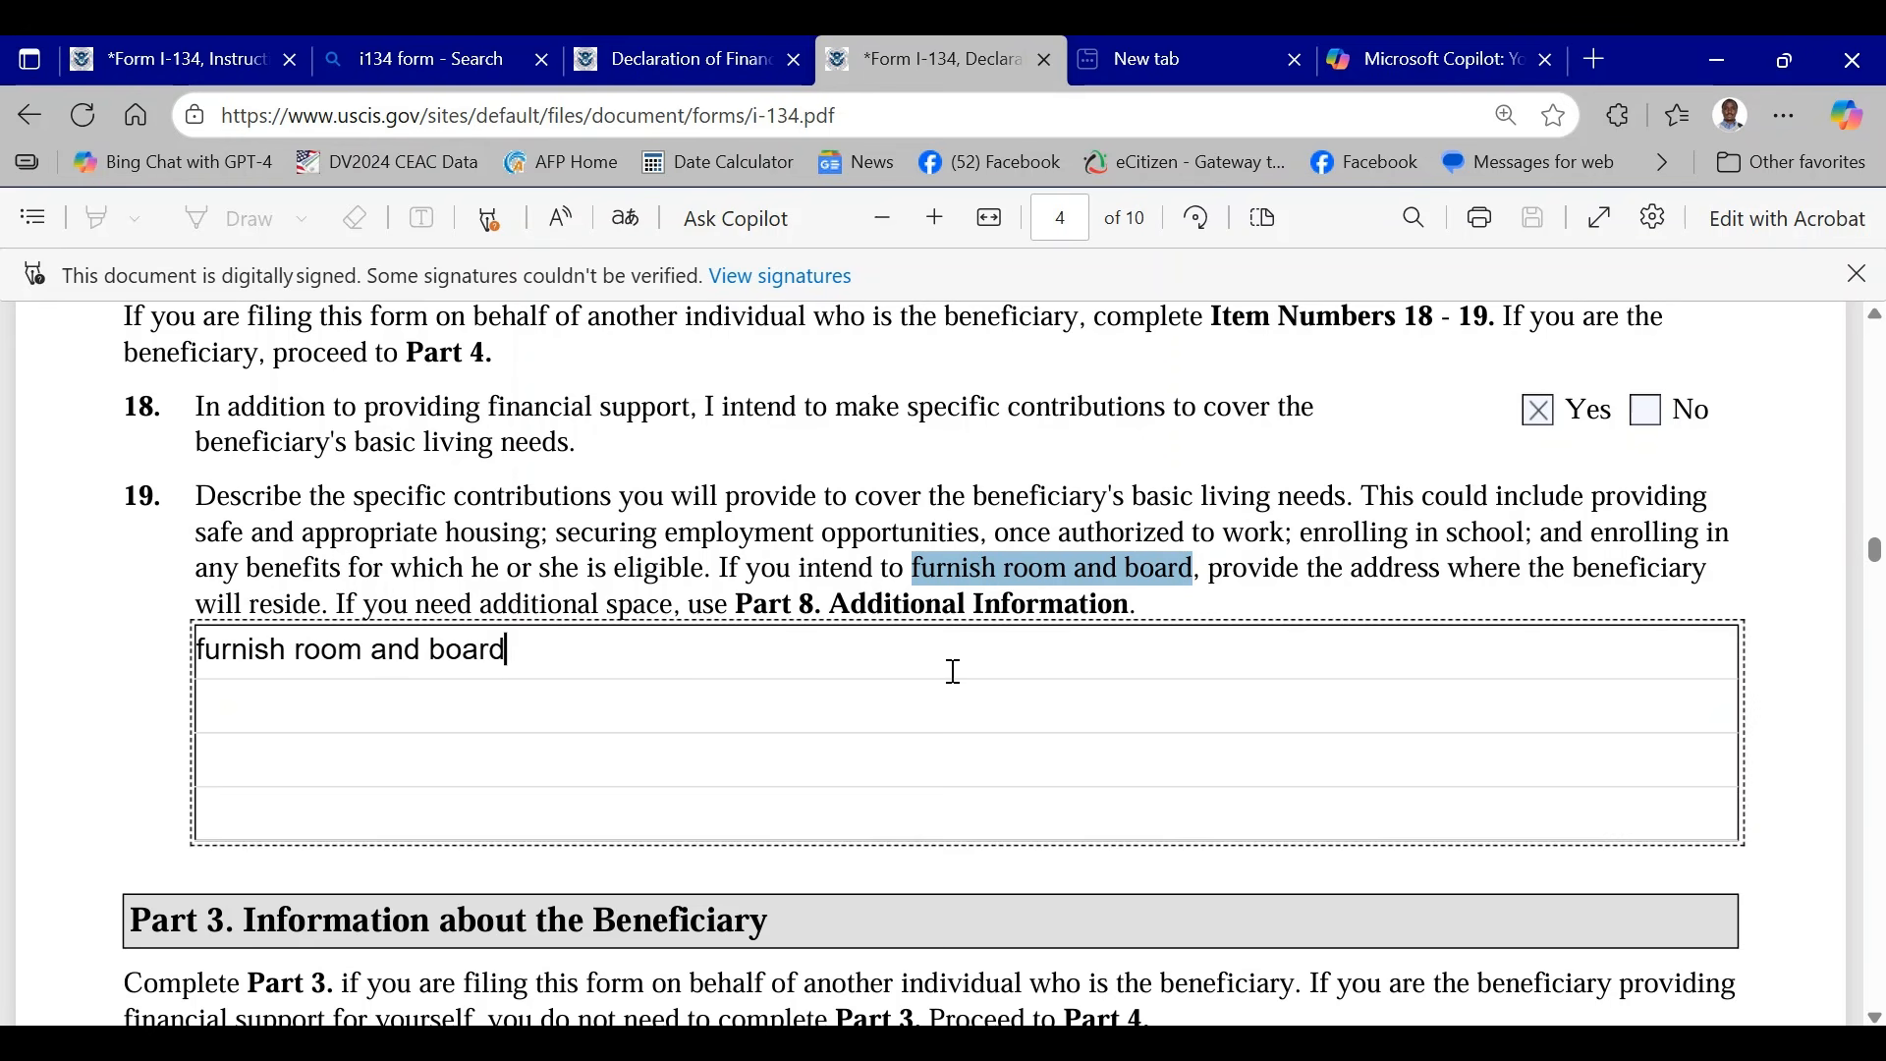
- Enter a sample family name for the beneficiary's current legal name in Part 3, Item 1
scroll(943, 664, "down", 3)
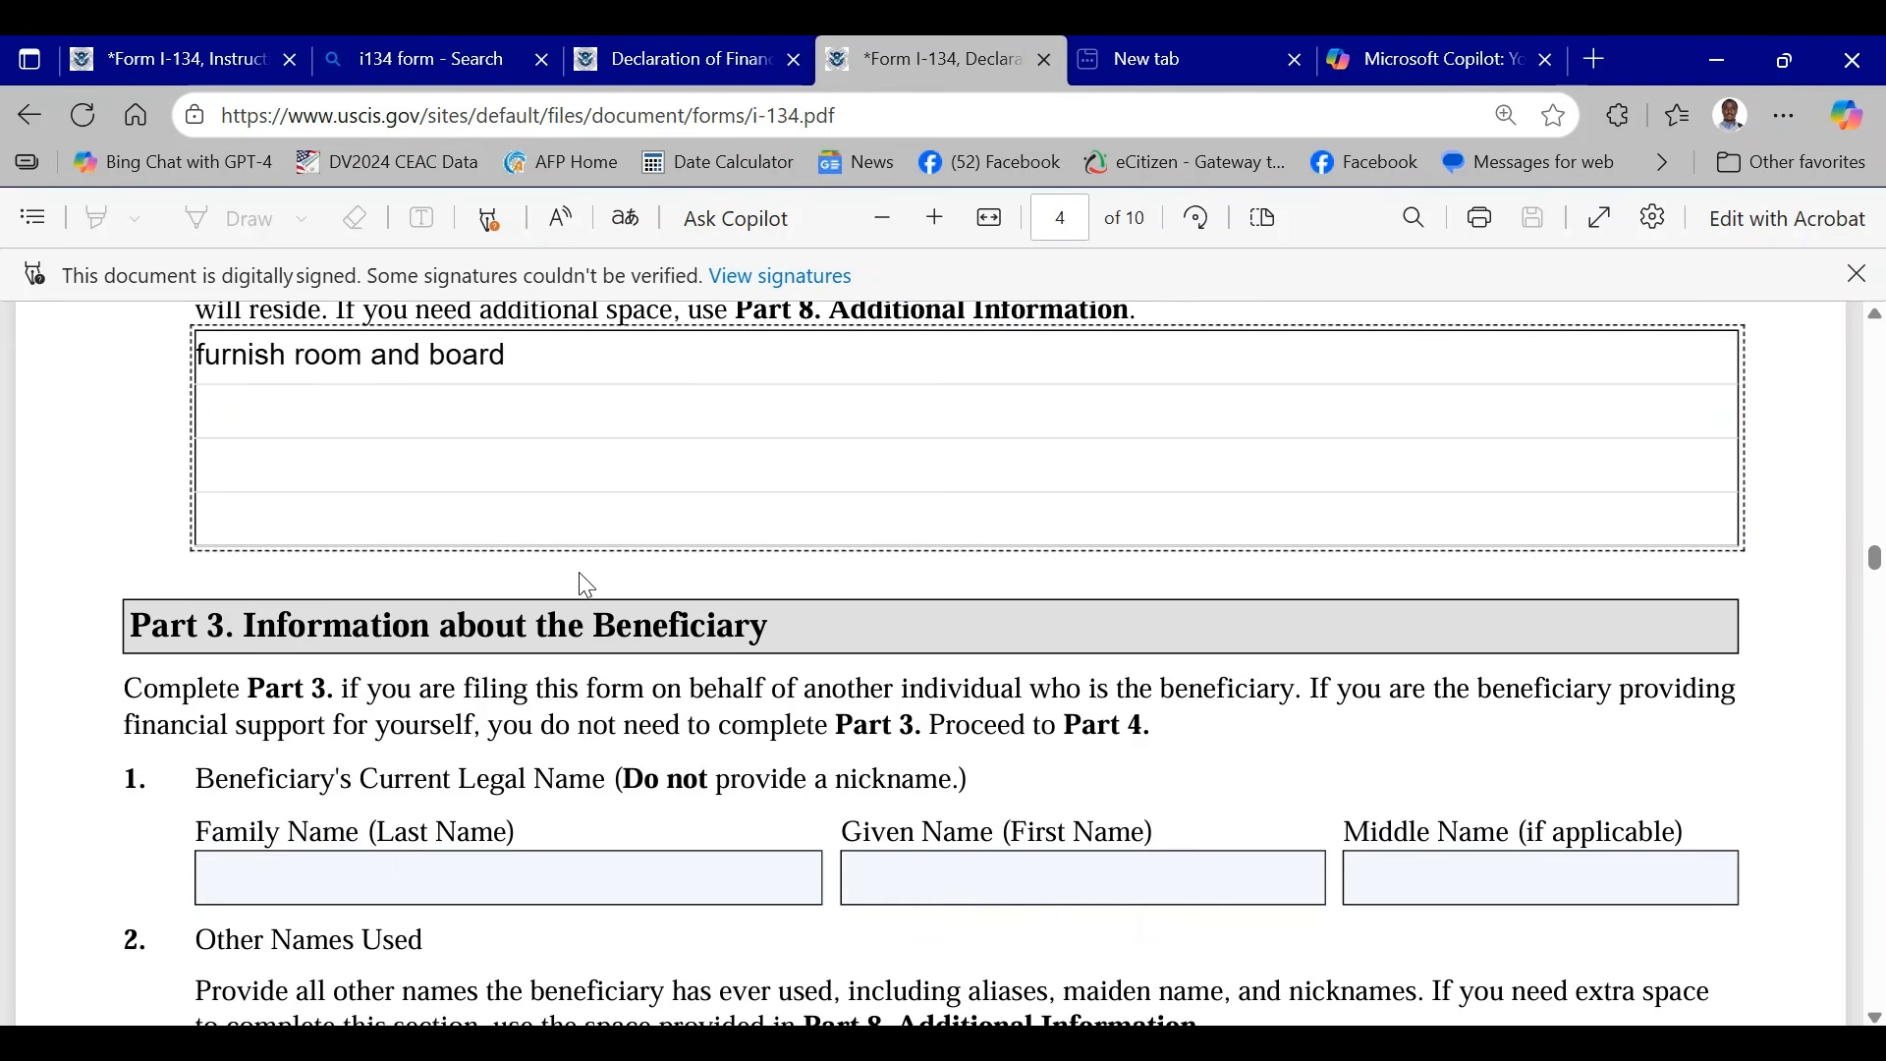
scroll(579, 574, "down", 1)
scroll(584, 574, "down", 1)
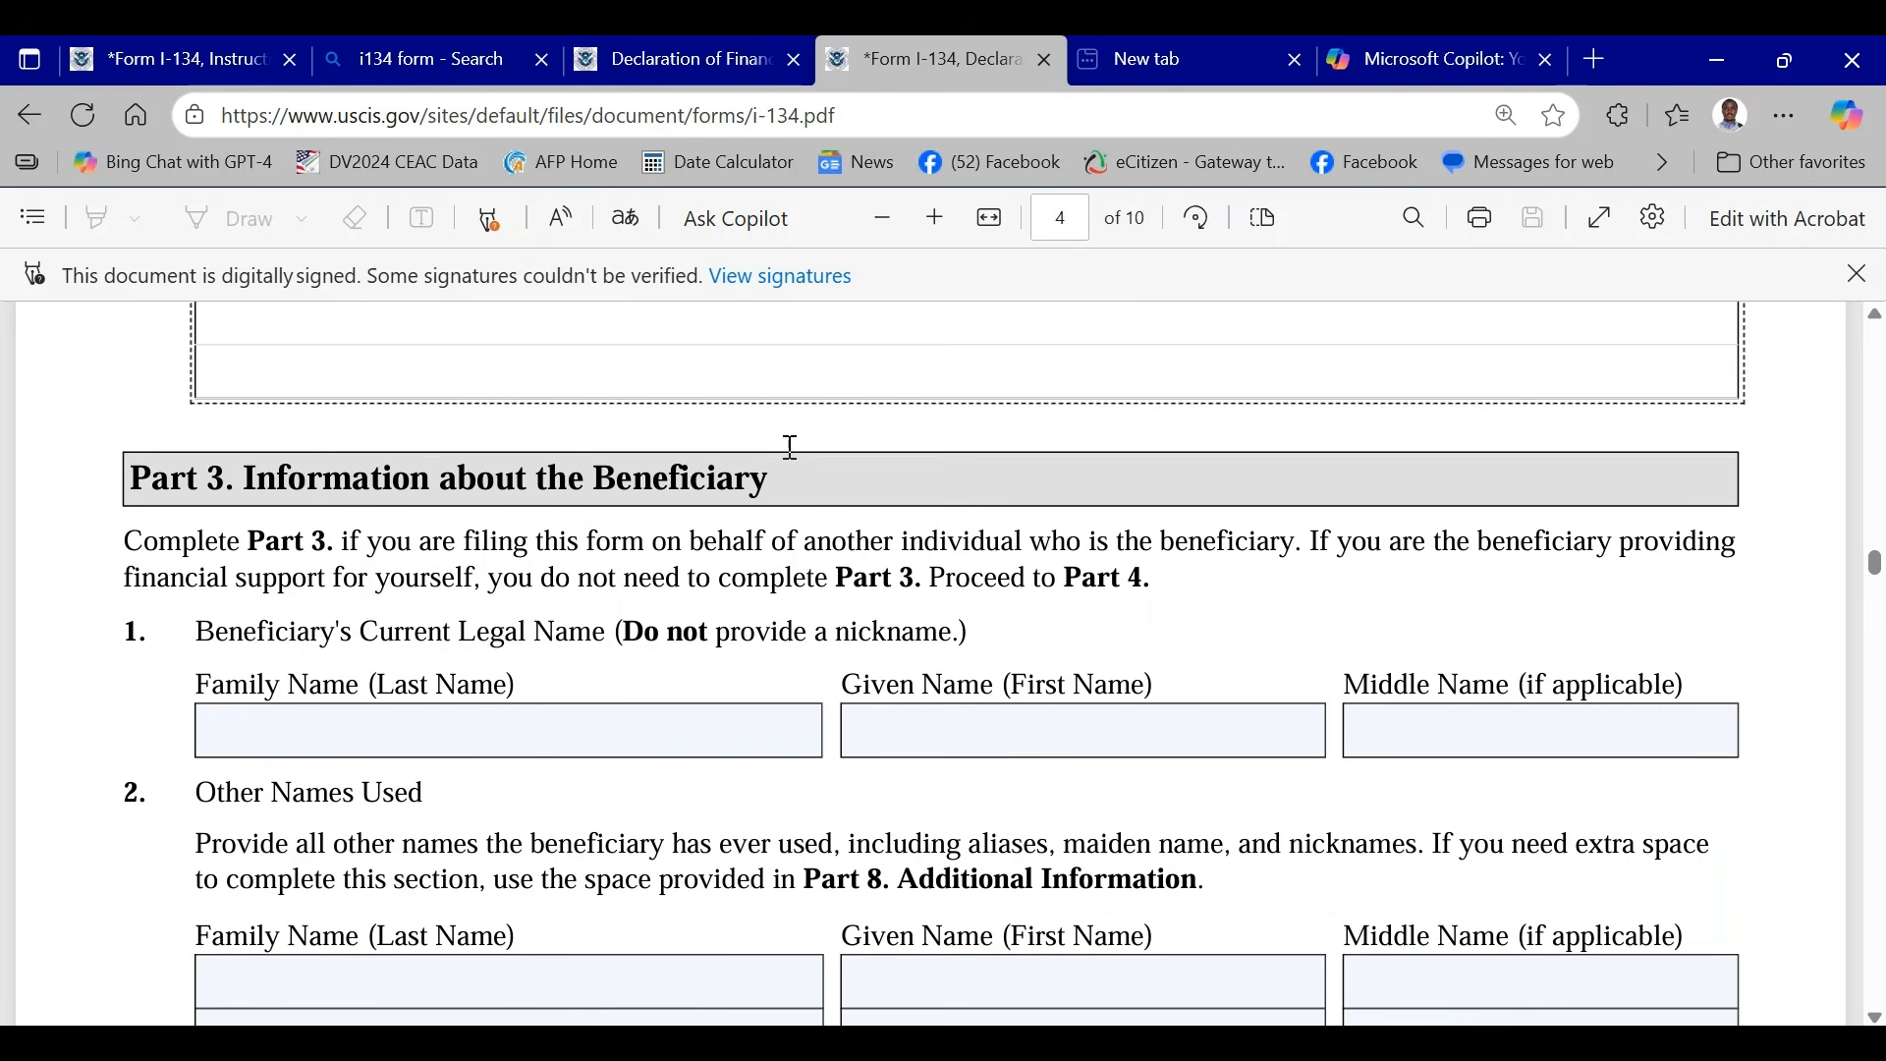
scroll(757, 476, "down", 2)
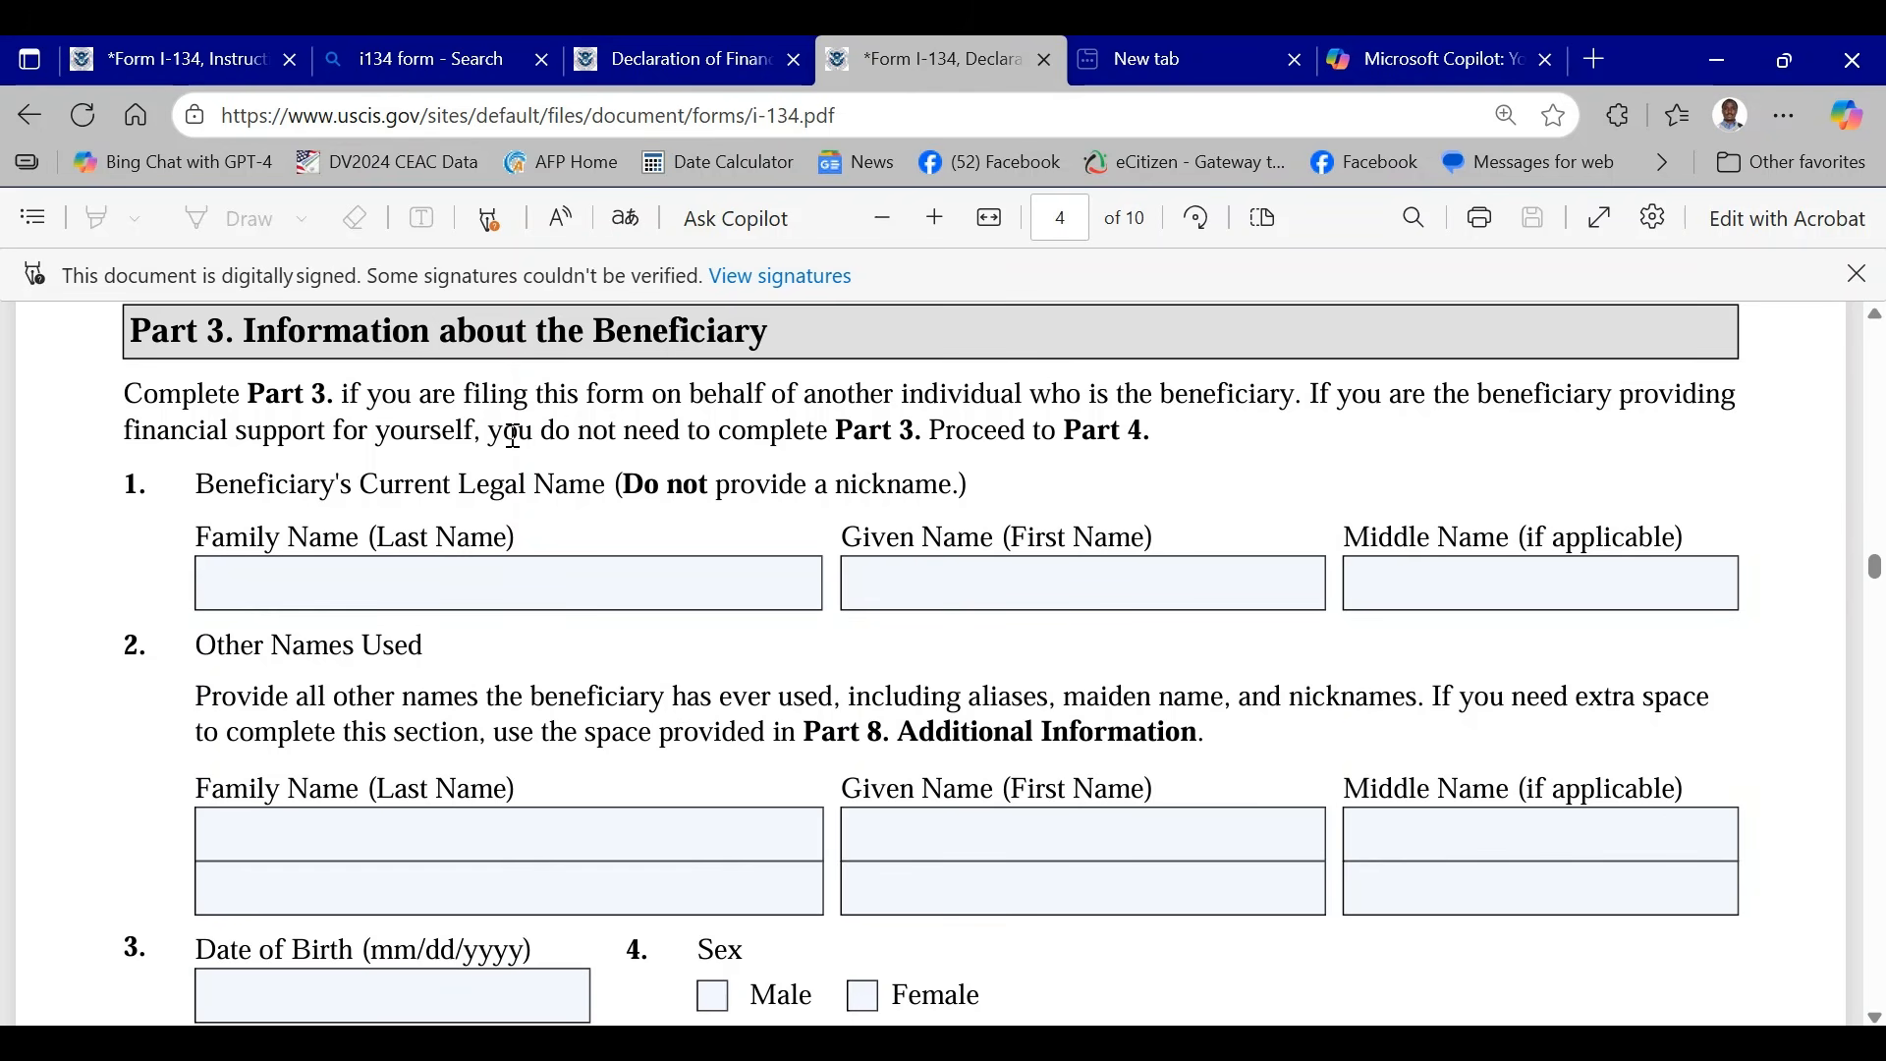
left_click(509, 564)
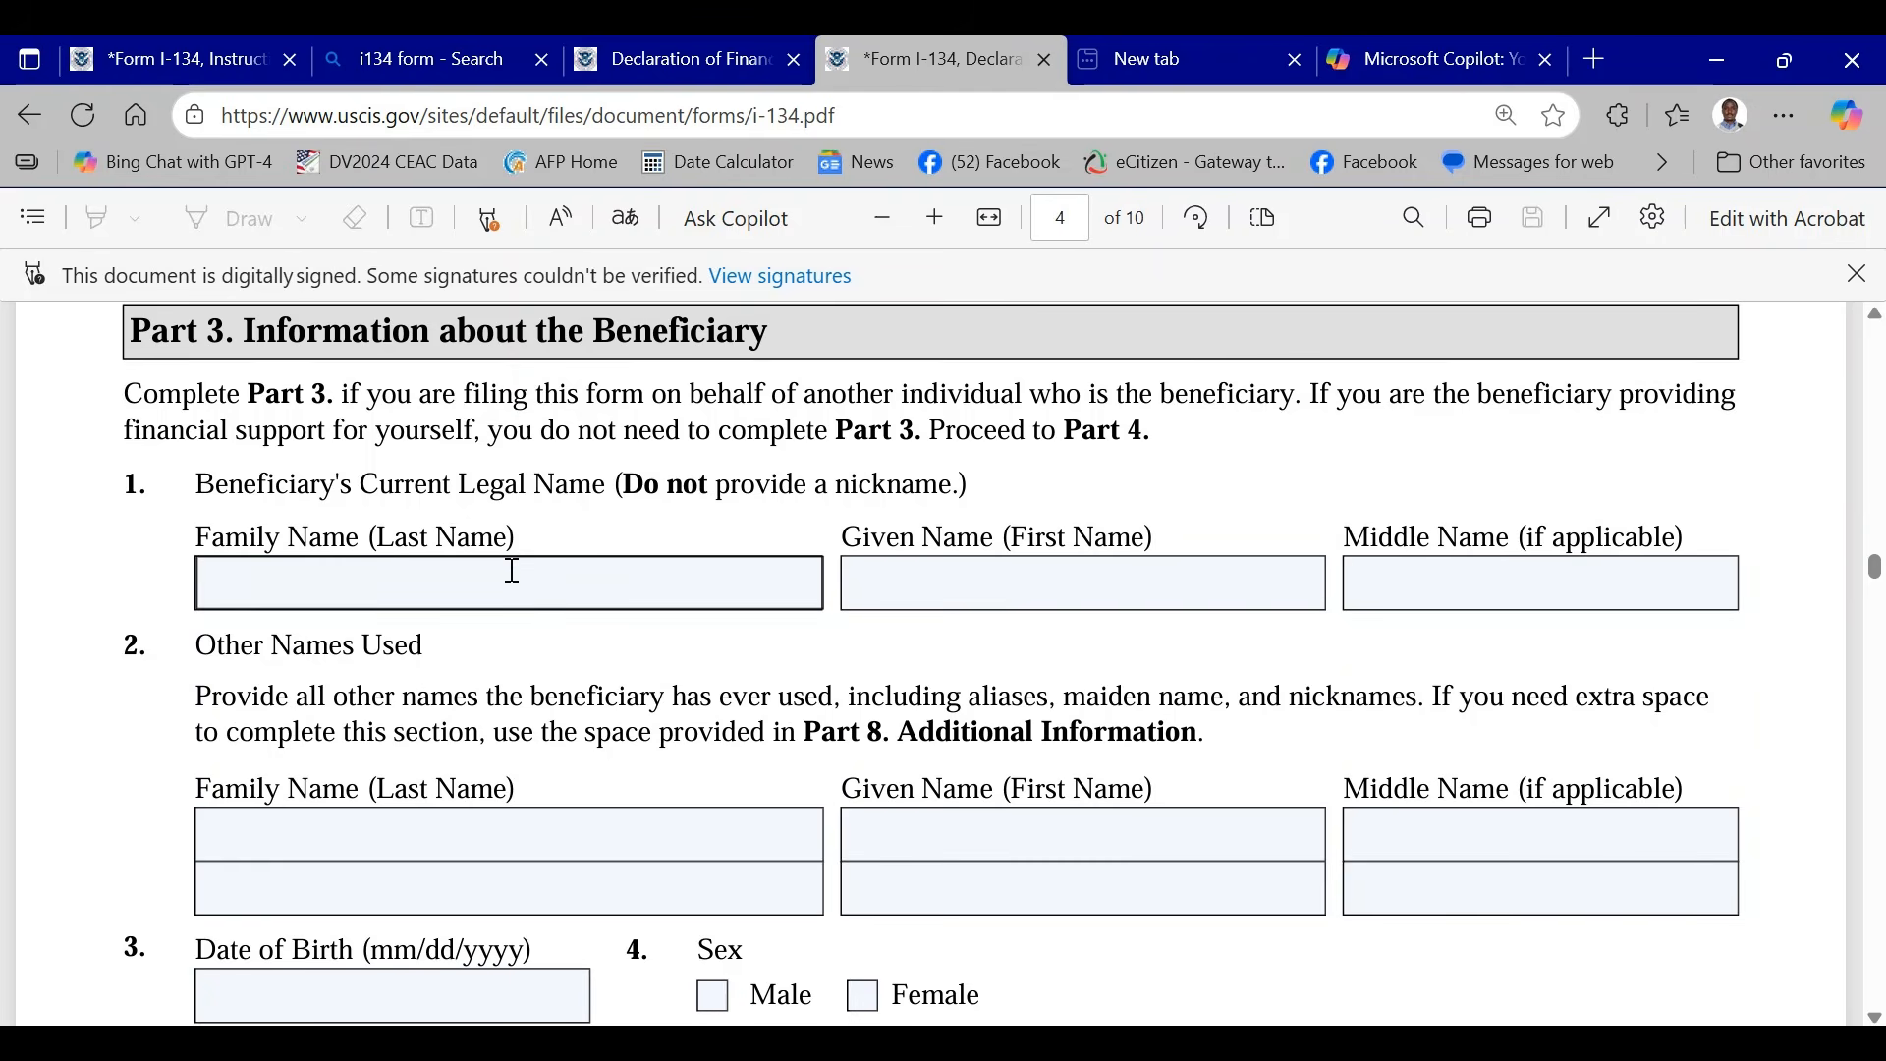
scroll(514, 438, "down", 2)
left_click(515, 439)
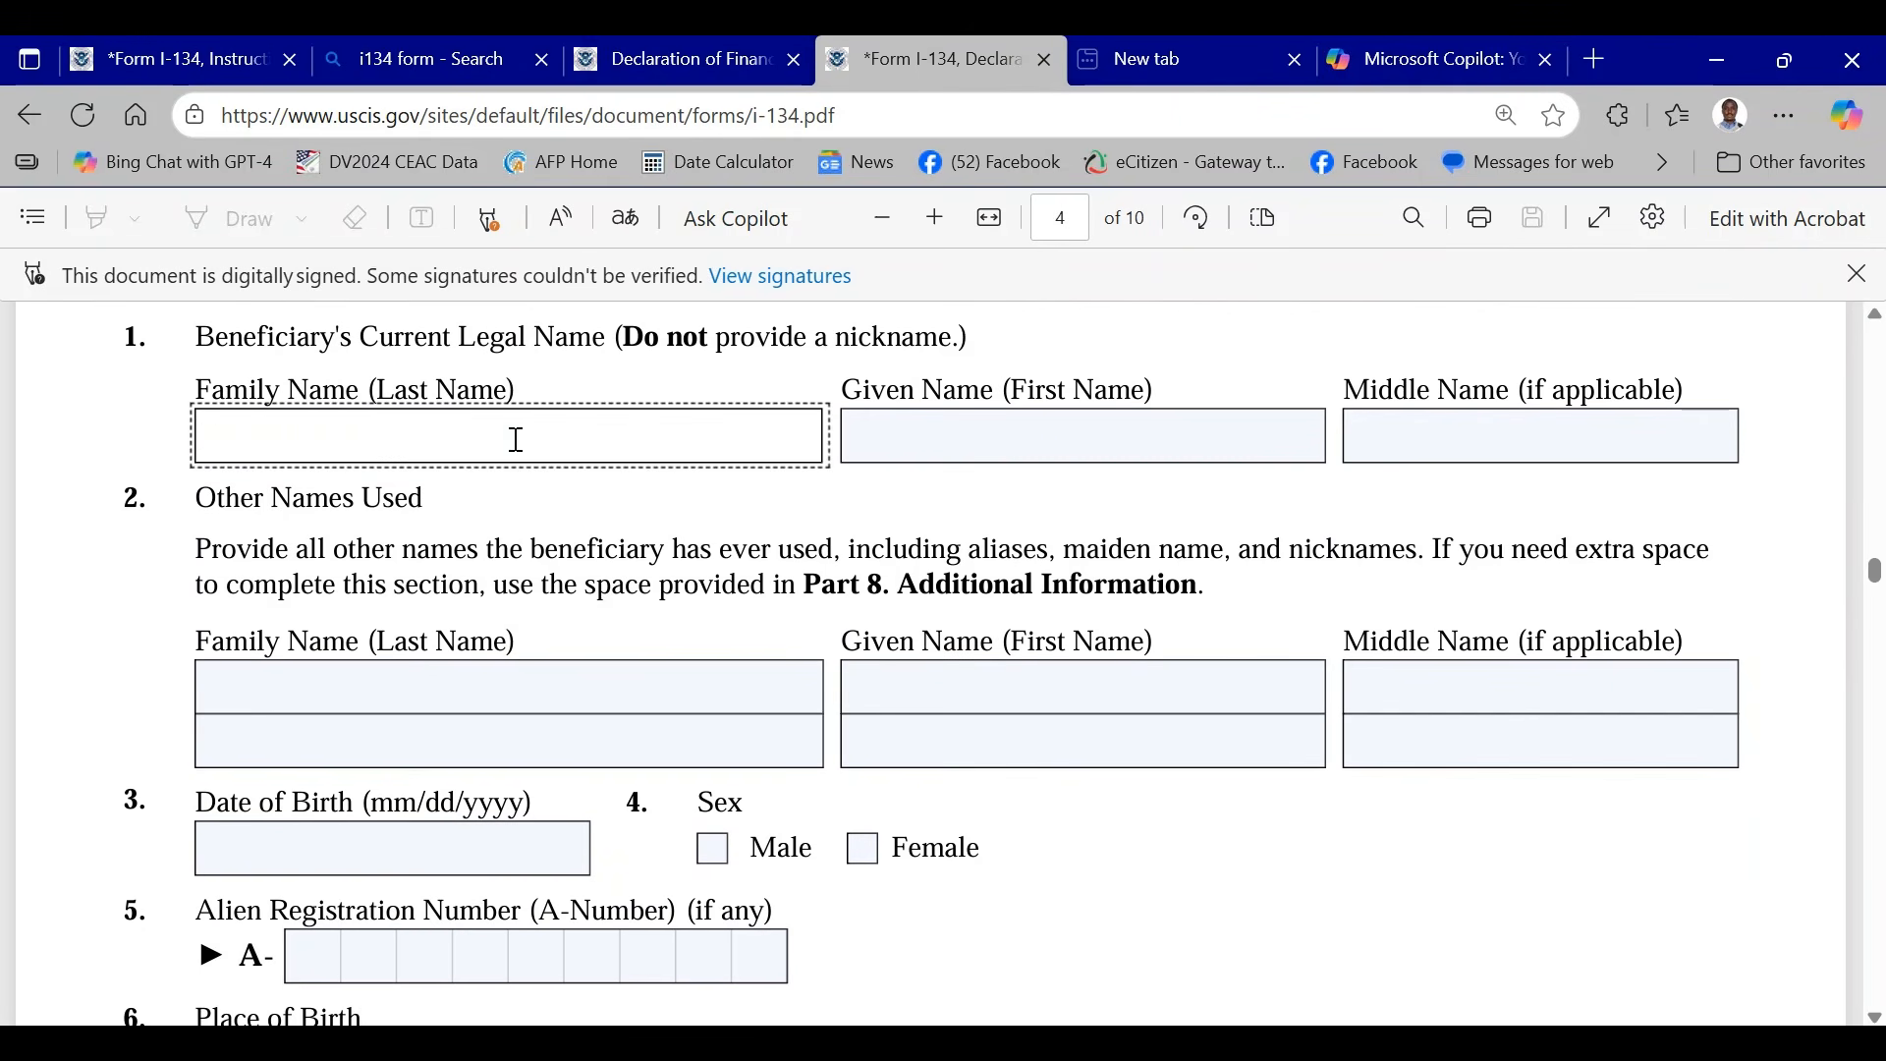
type("HJHJHJHGJ")
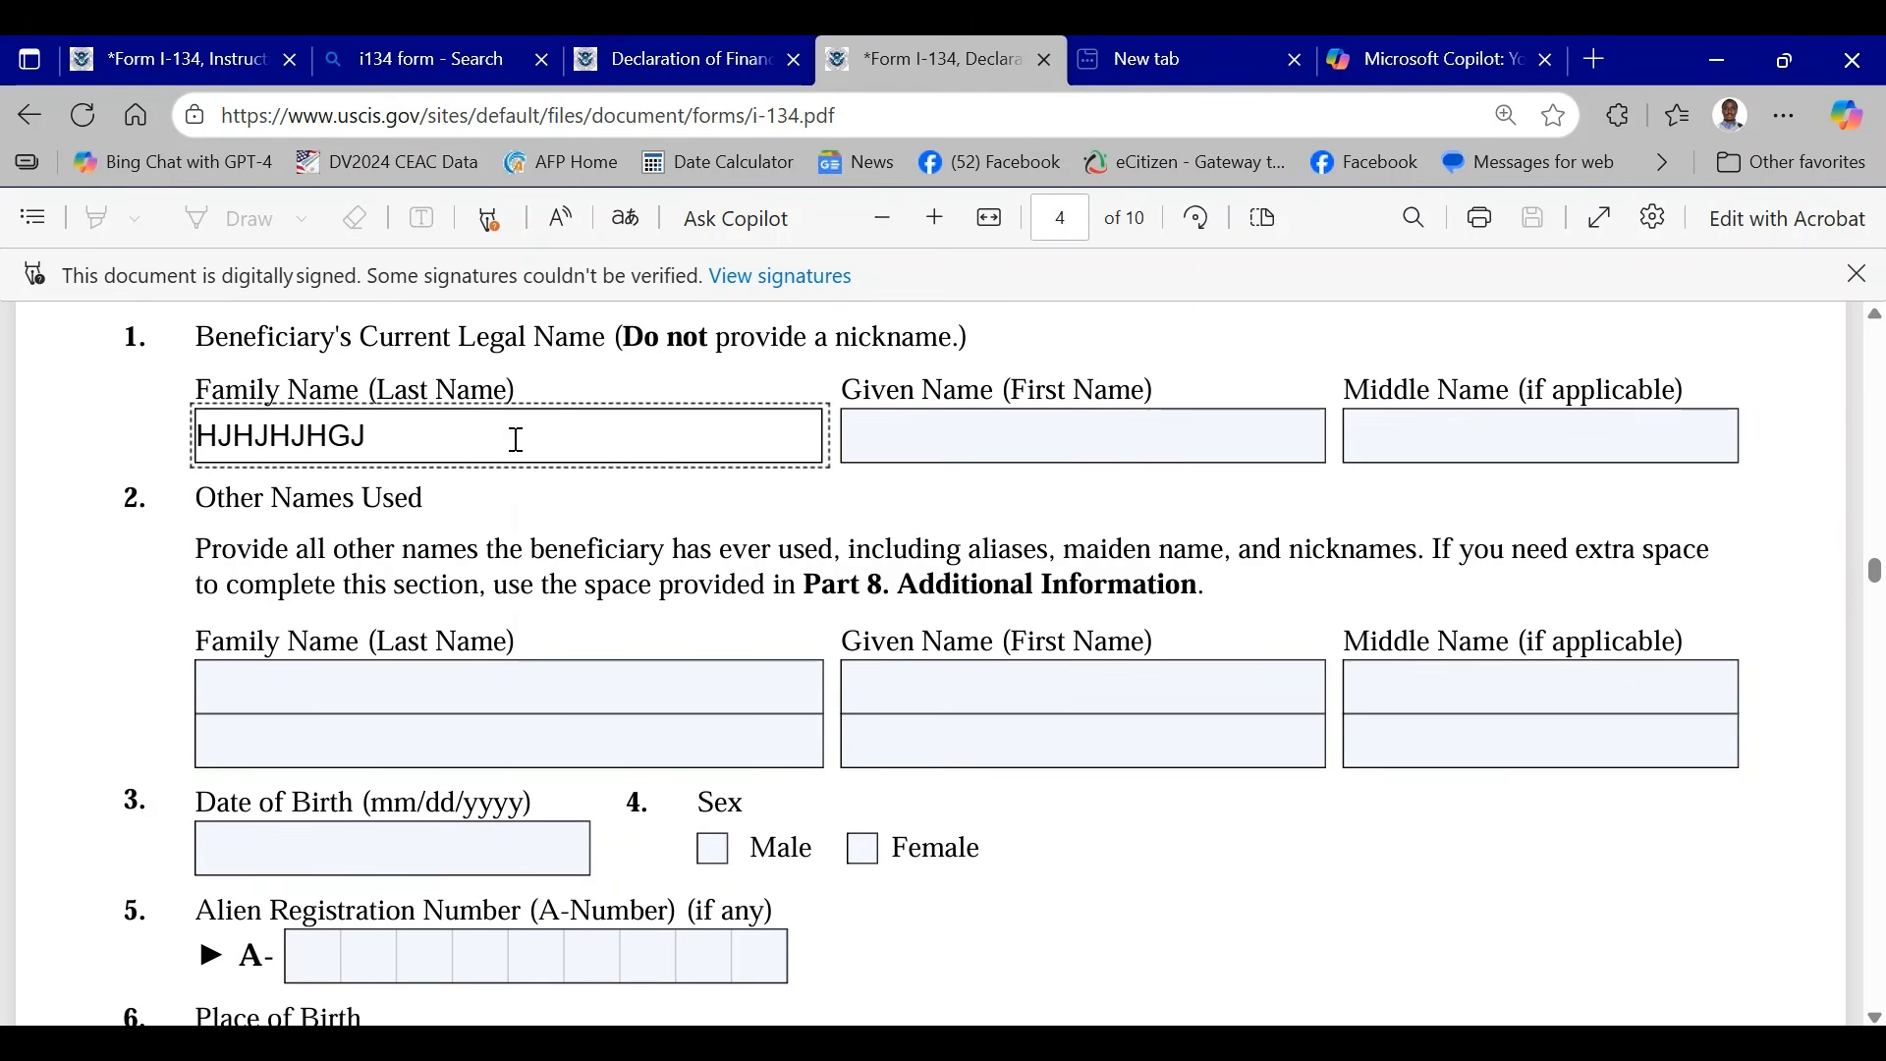
- Look over the beneficiary's name fields in Part 3 and recheck the earlier Part 2 answers
scroll(516, 437, "down", 2)
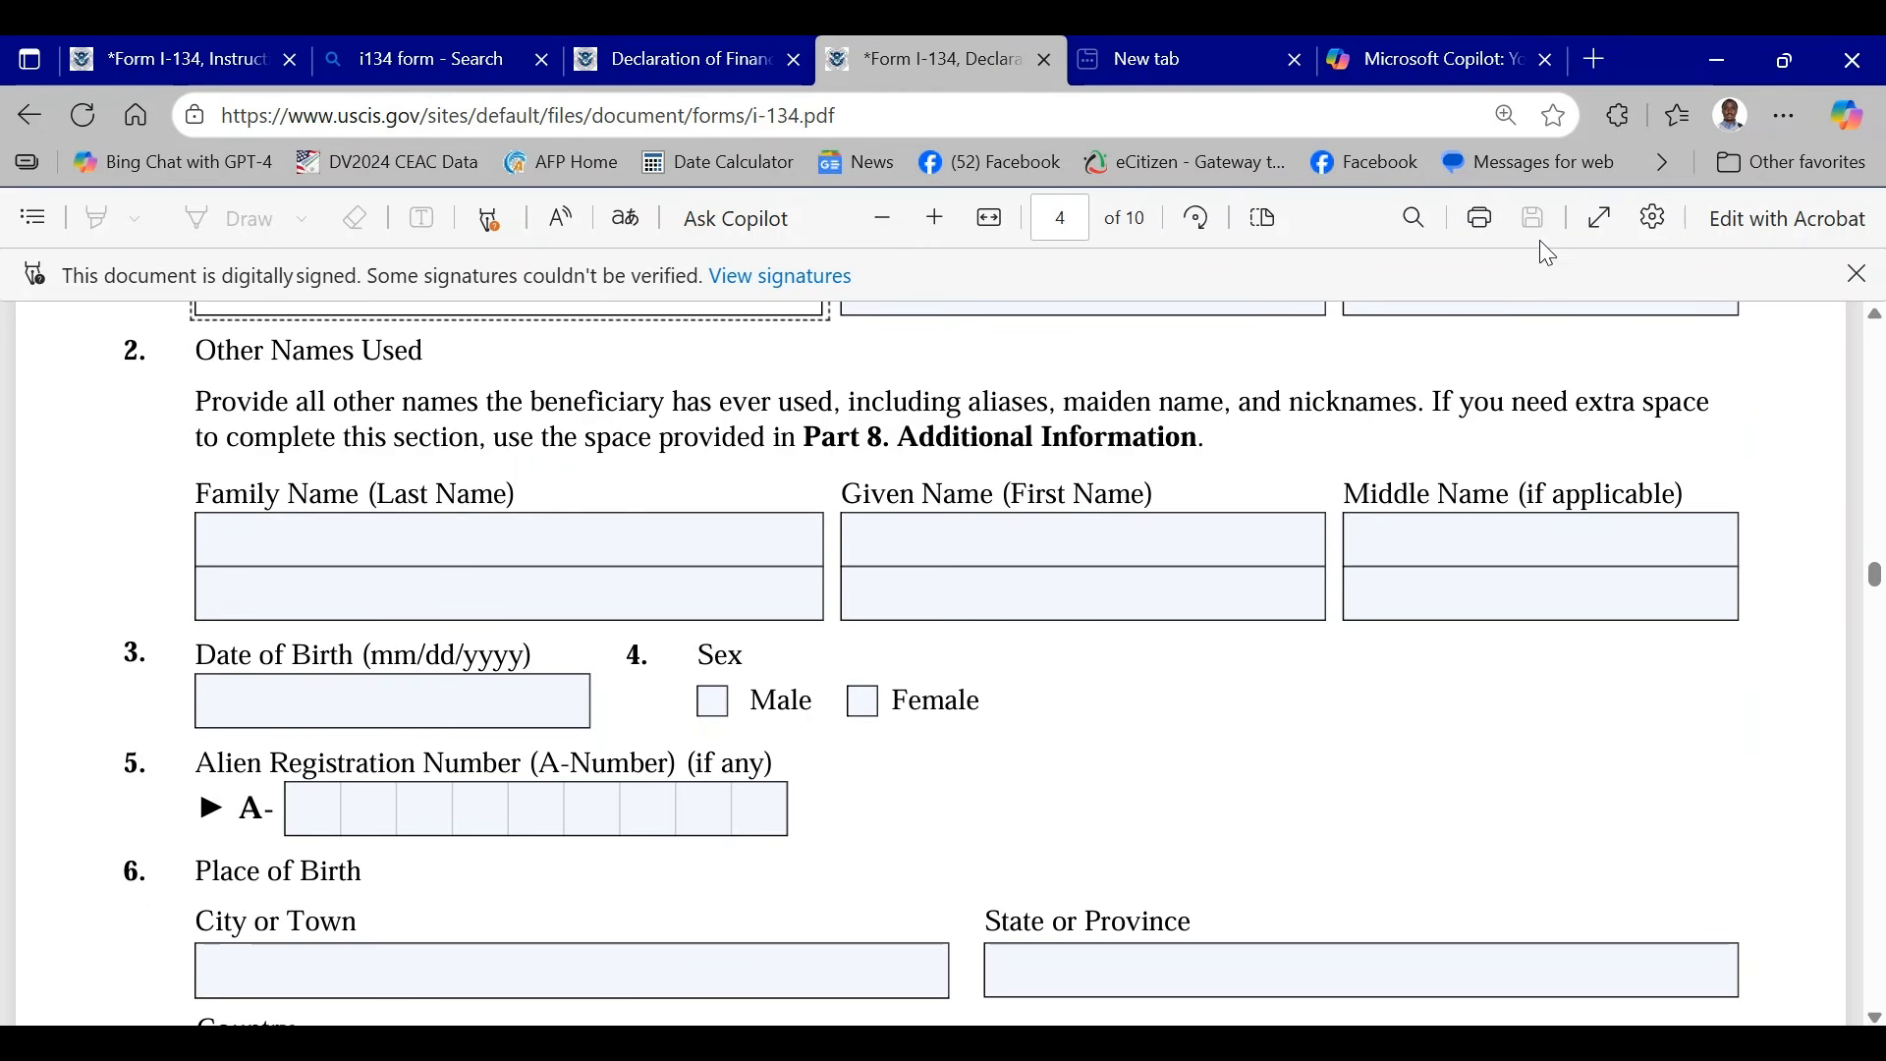
left_click(1453, 537)
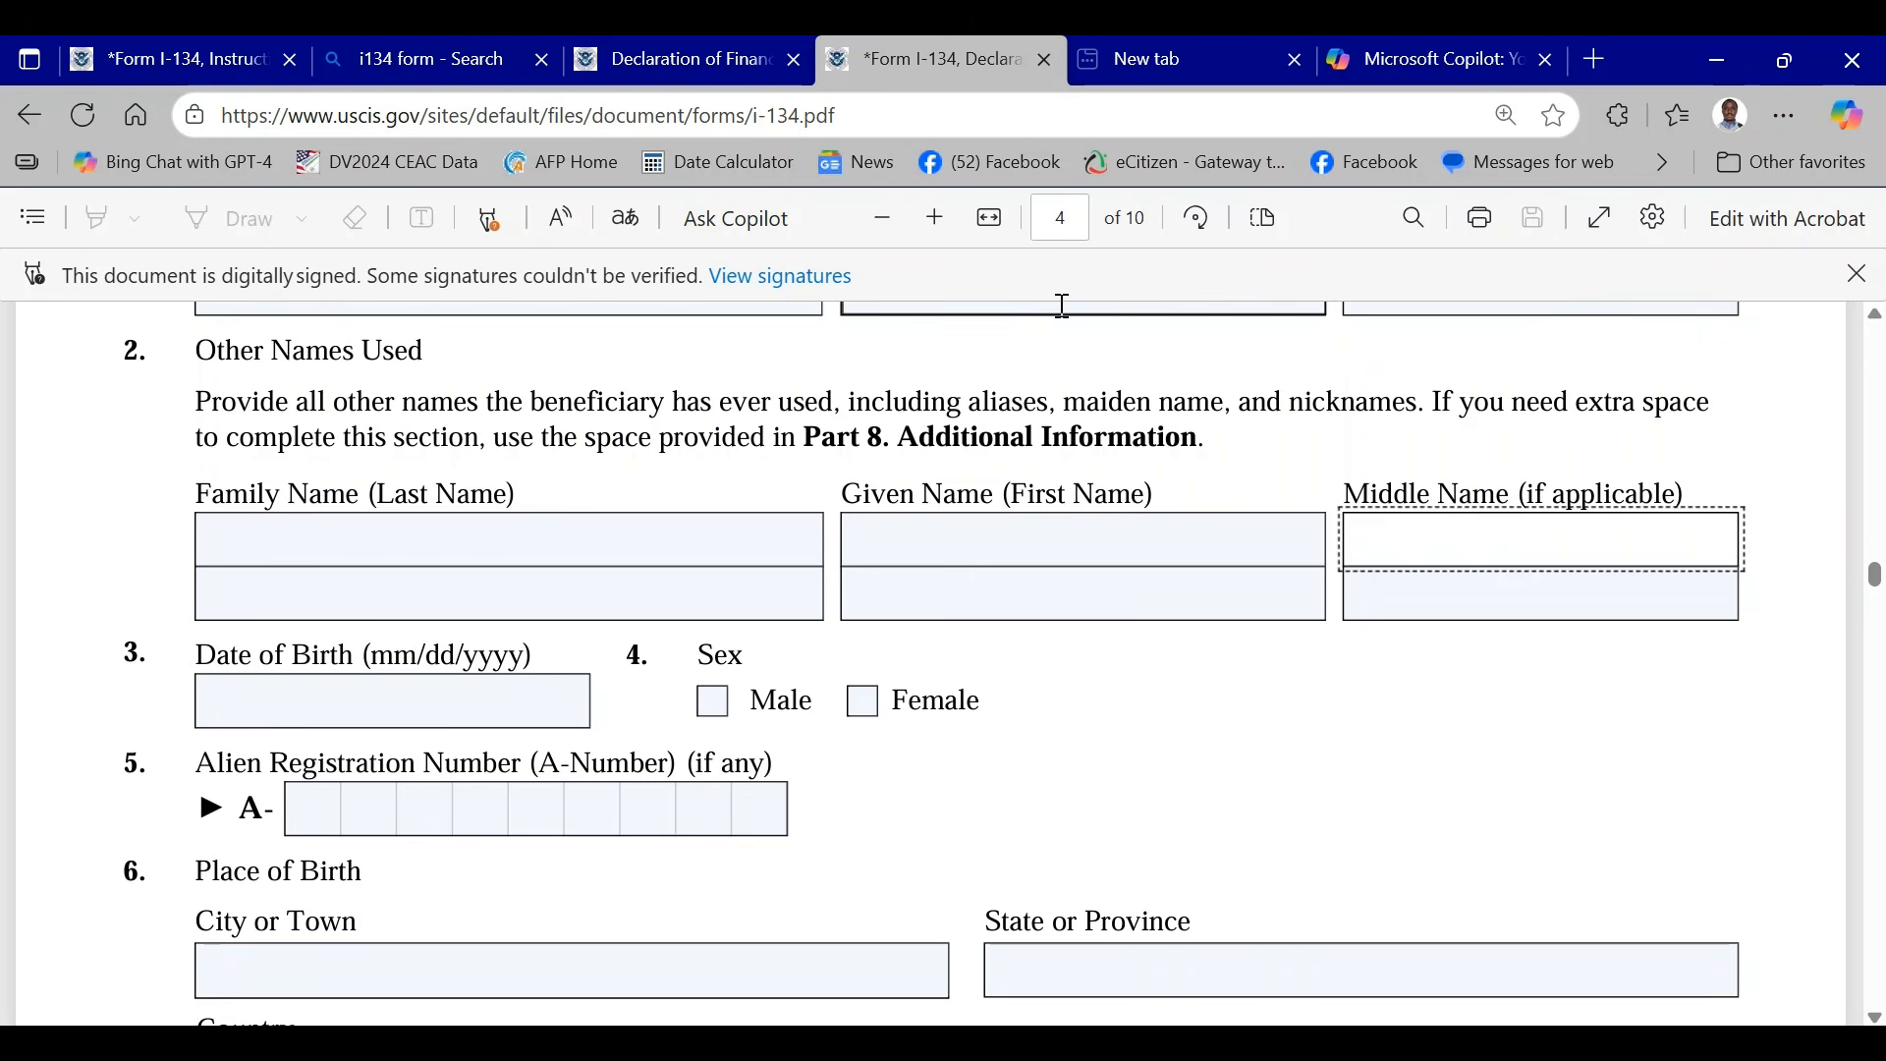
scroll(1085, 547, "up", 12)
scroll(853, 625, "up", 15)
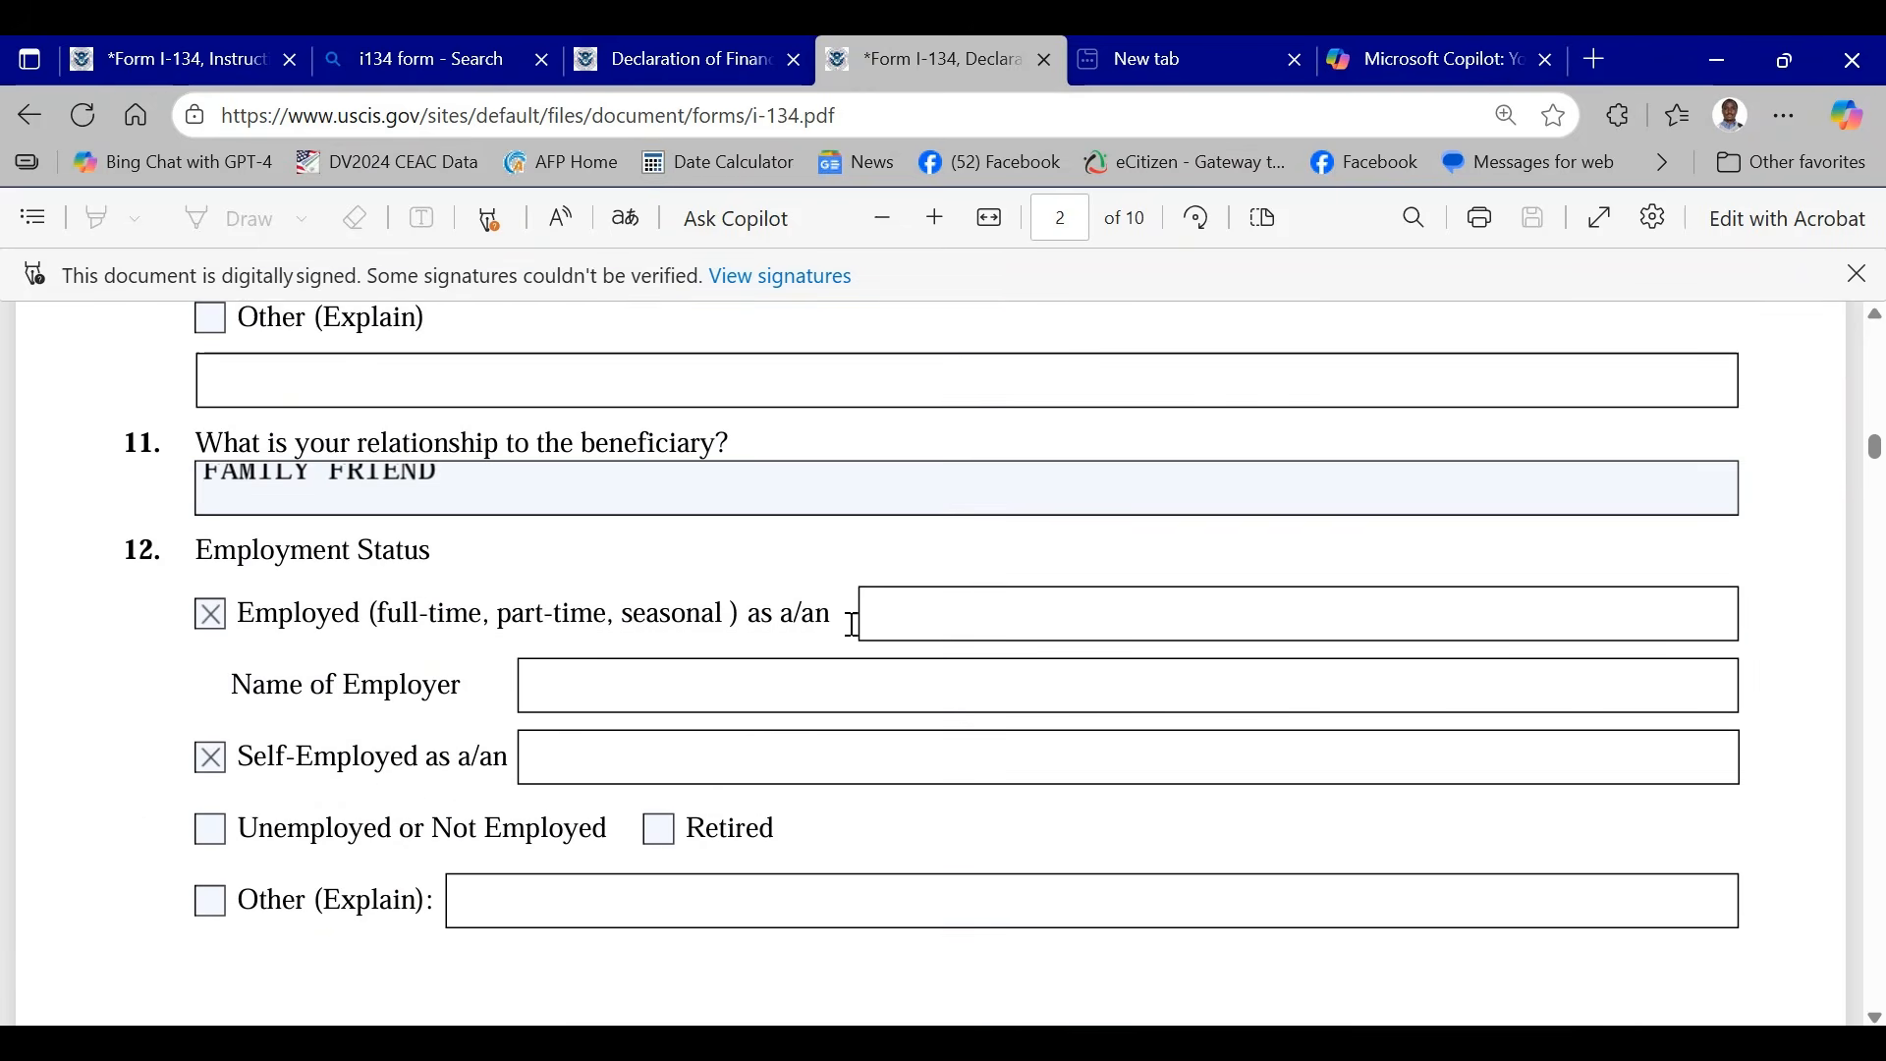
scroll(872, 619, "down", 5)
scroll(900, 570, "down", 10)
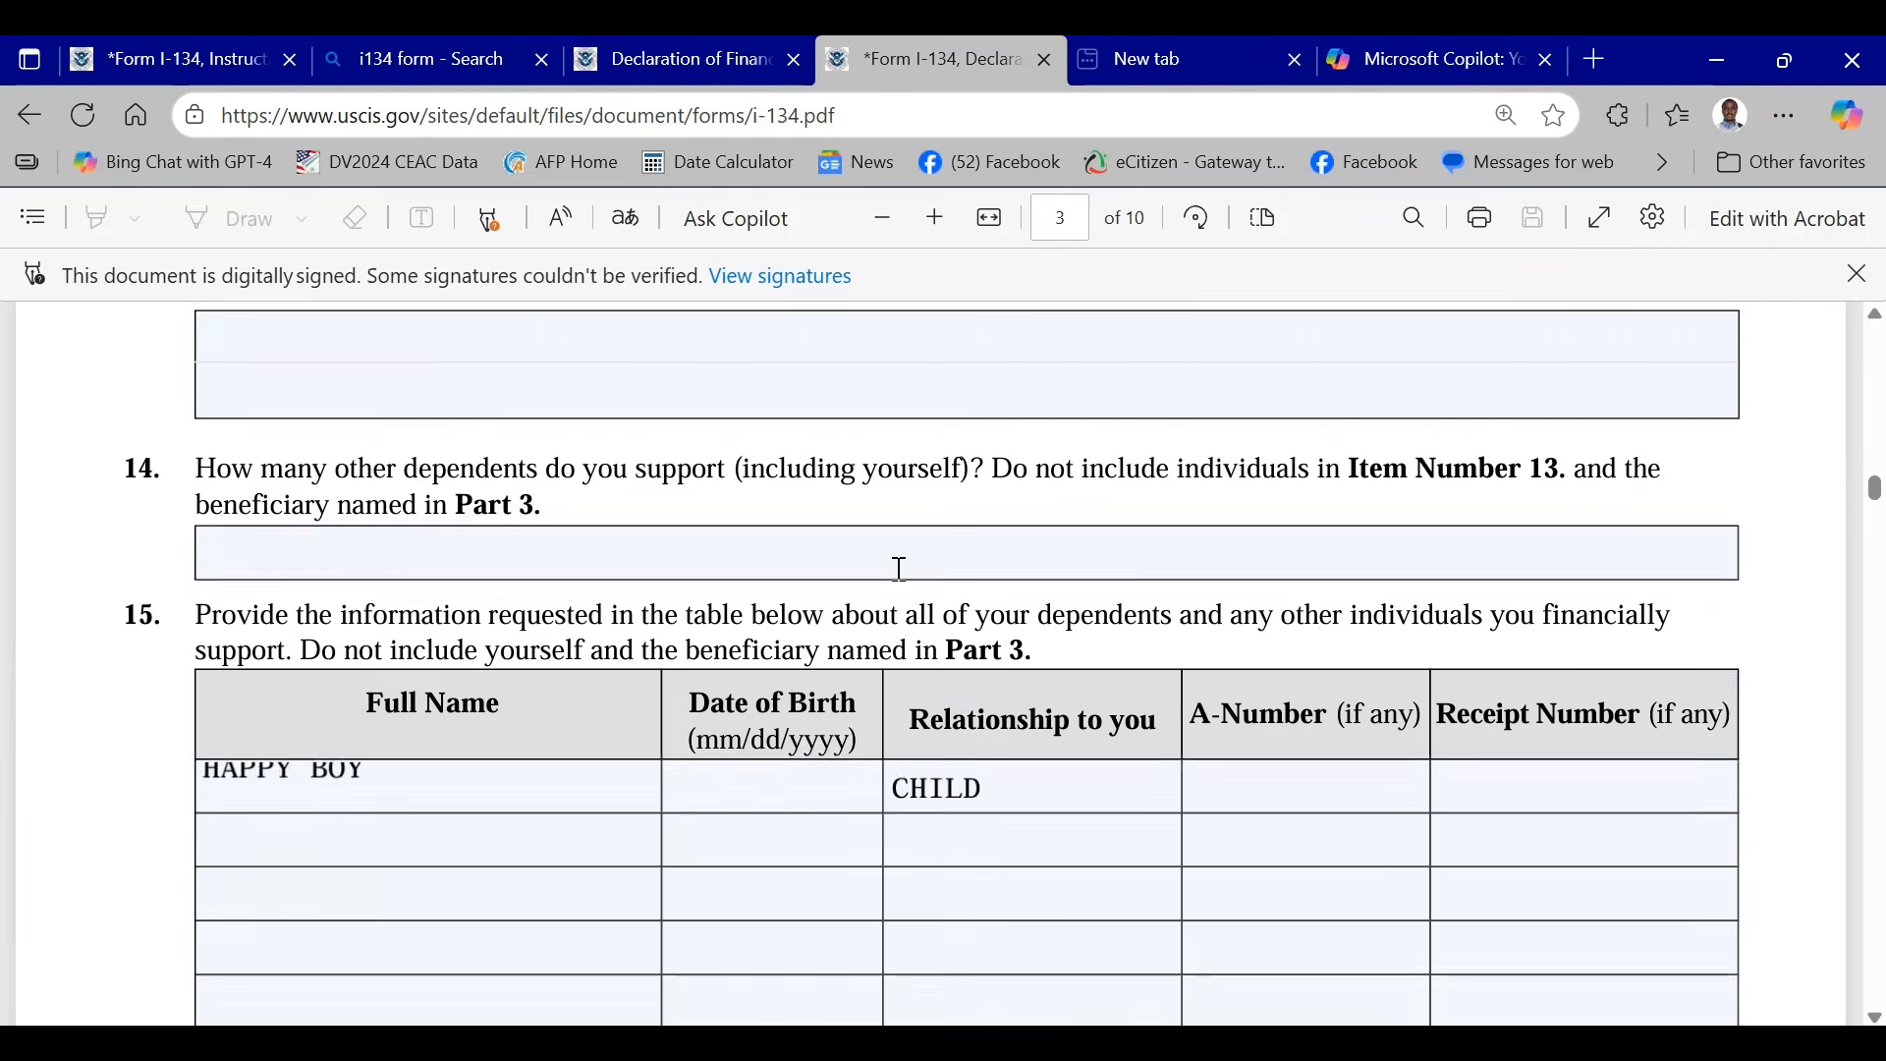
scroll(1120, 439, "down", 5)
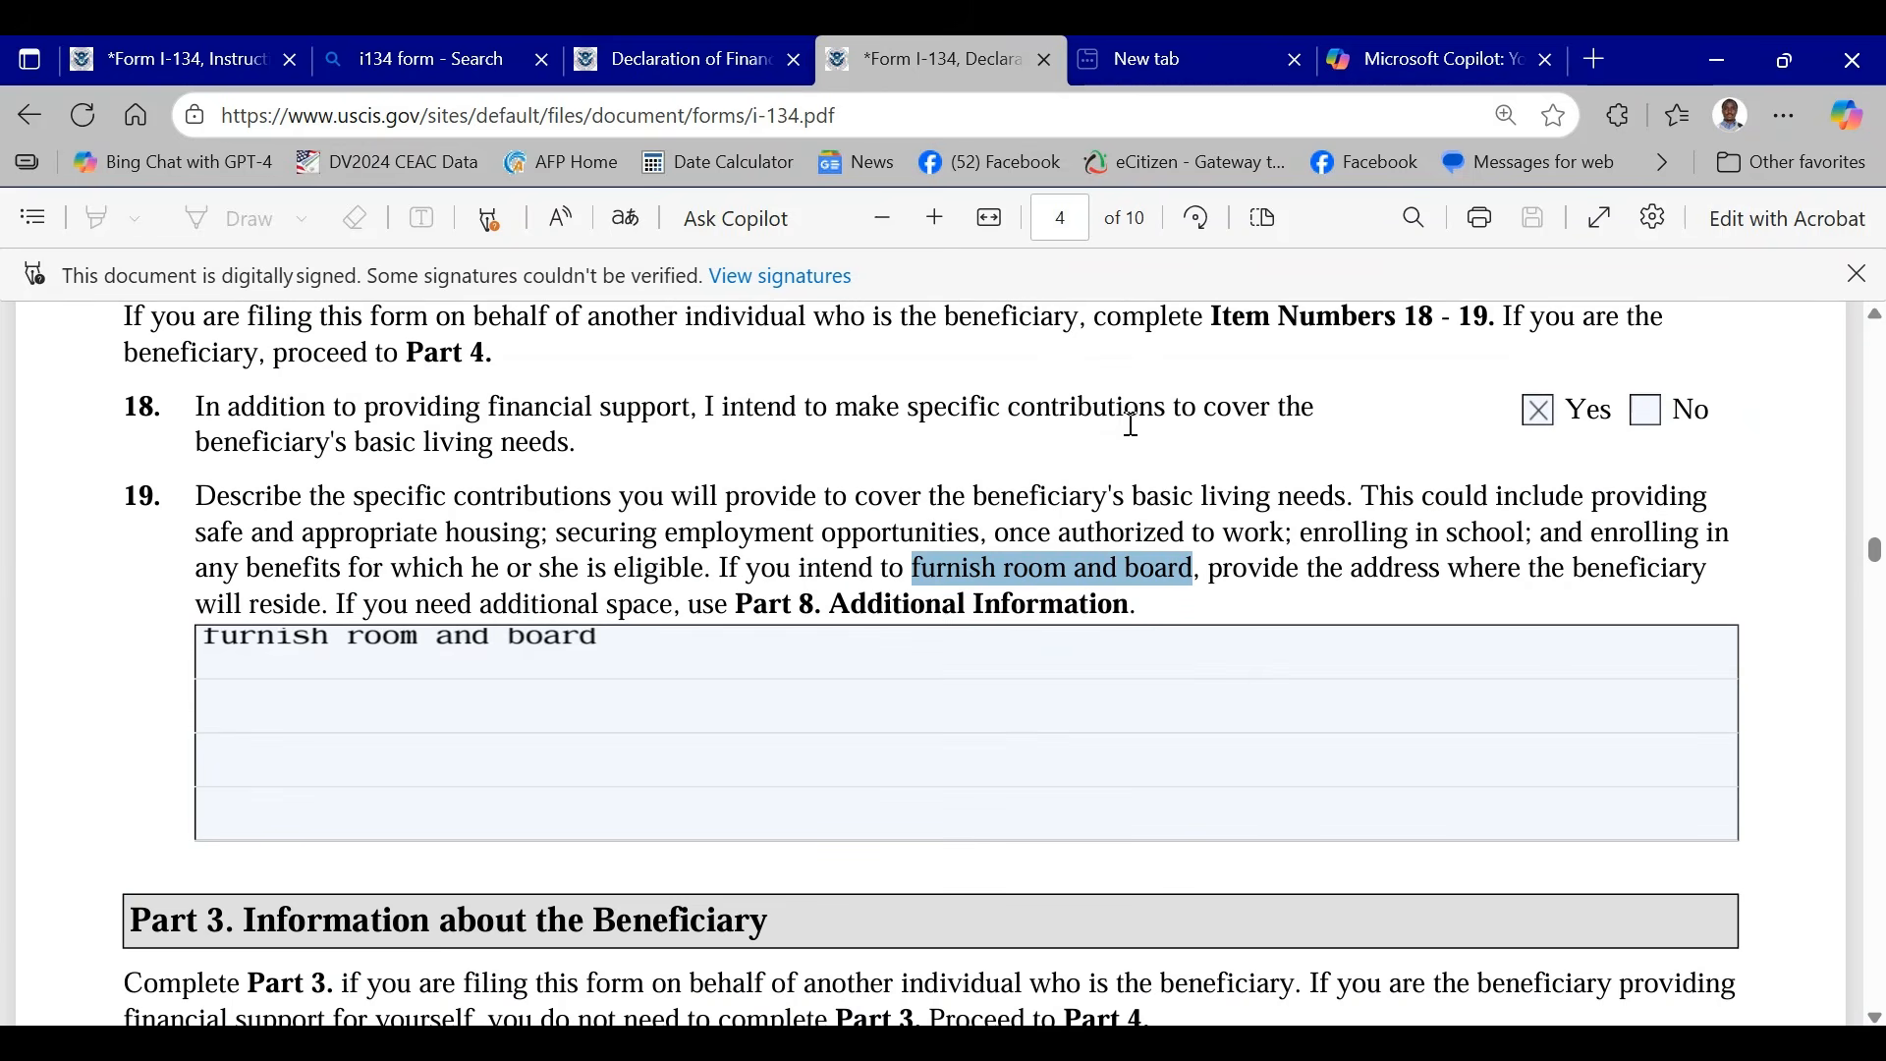
scroll(1154, 414, "down", 4)
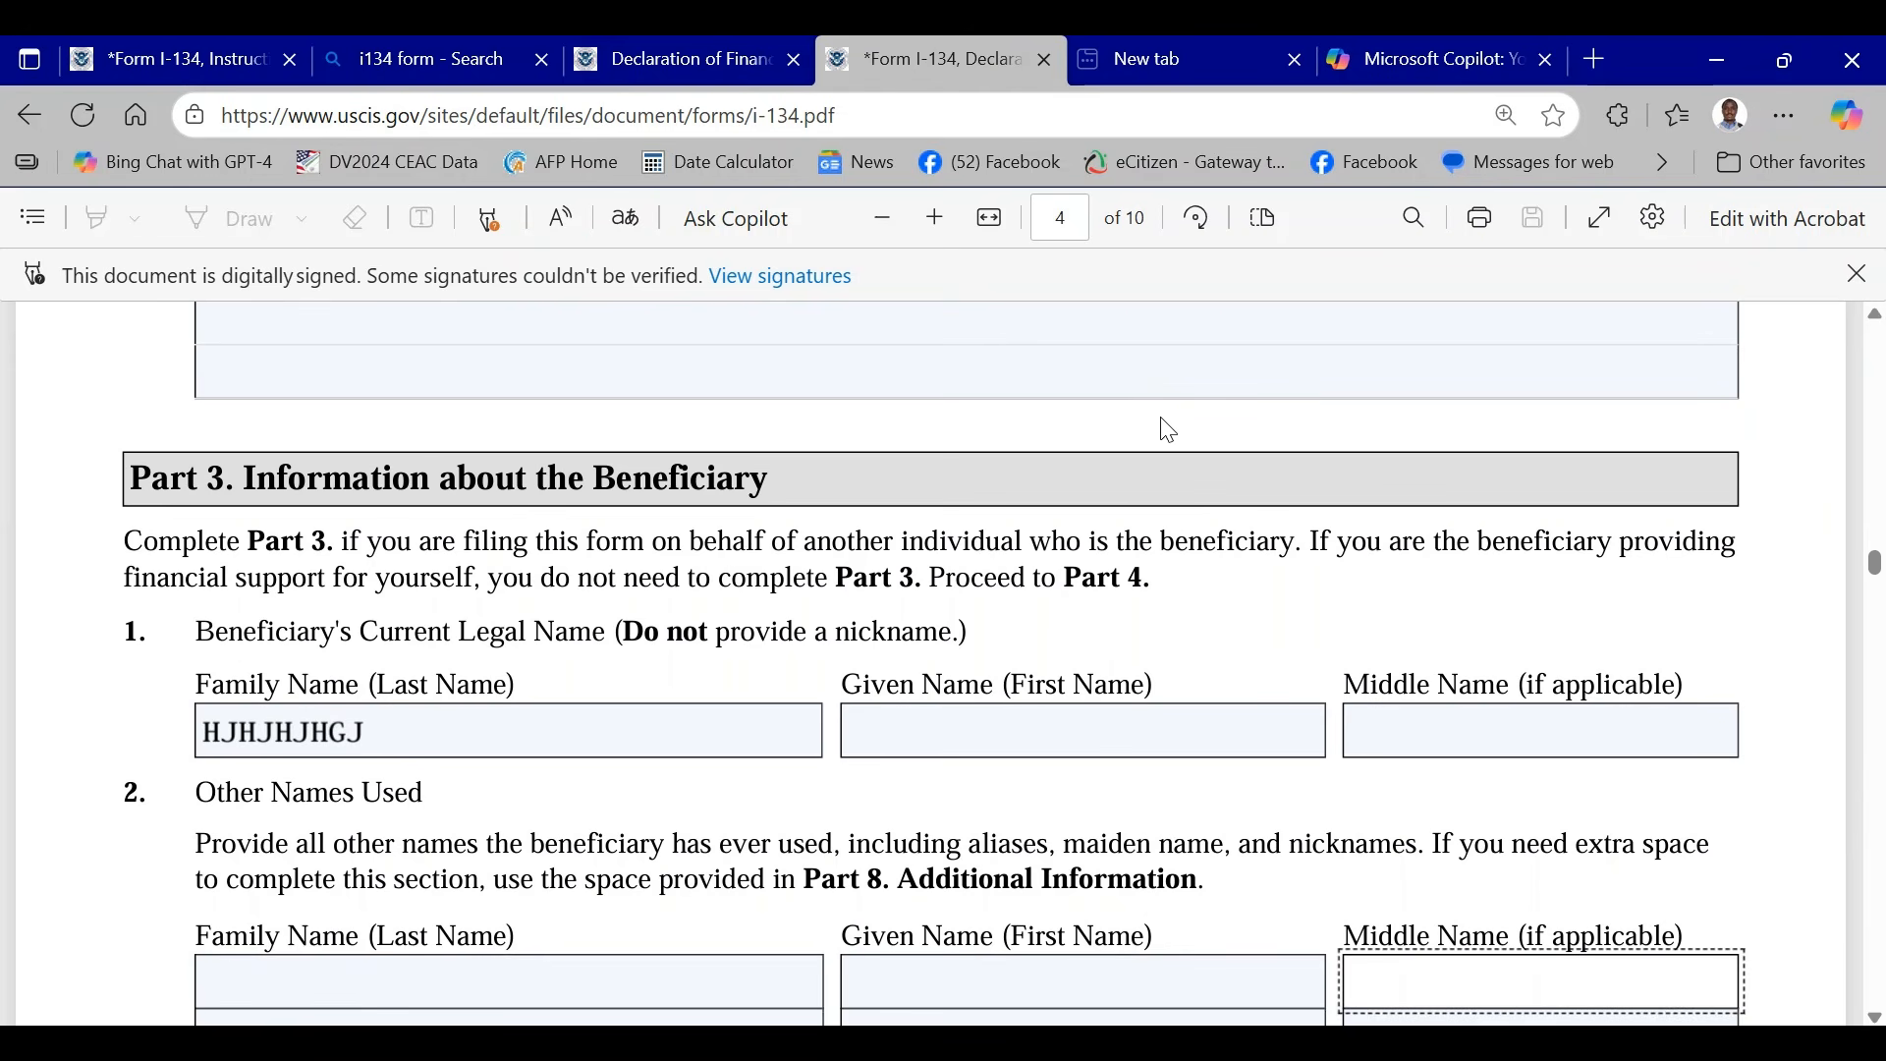
scroll(1166, 427, "down", 5)
scroll(1317, 821, "up", 2)
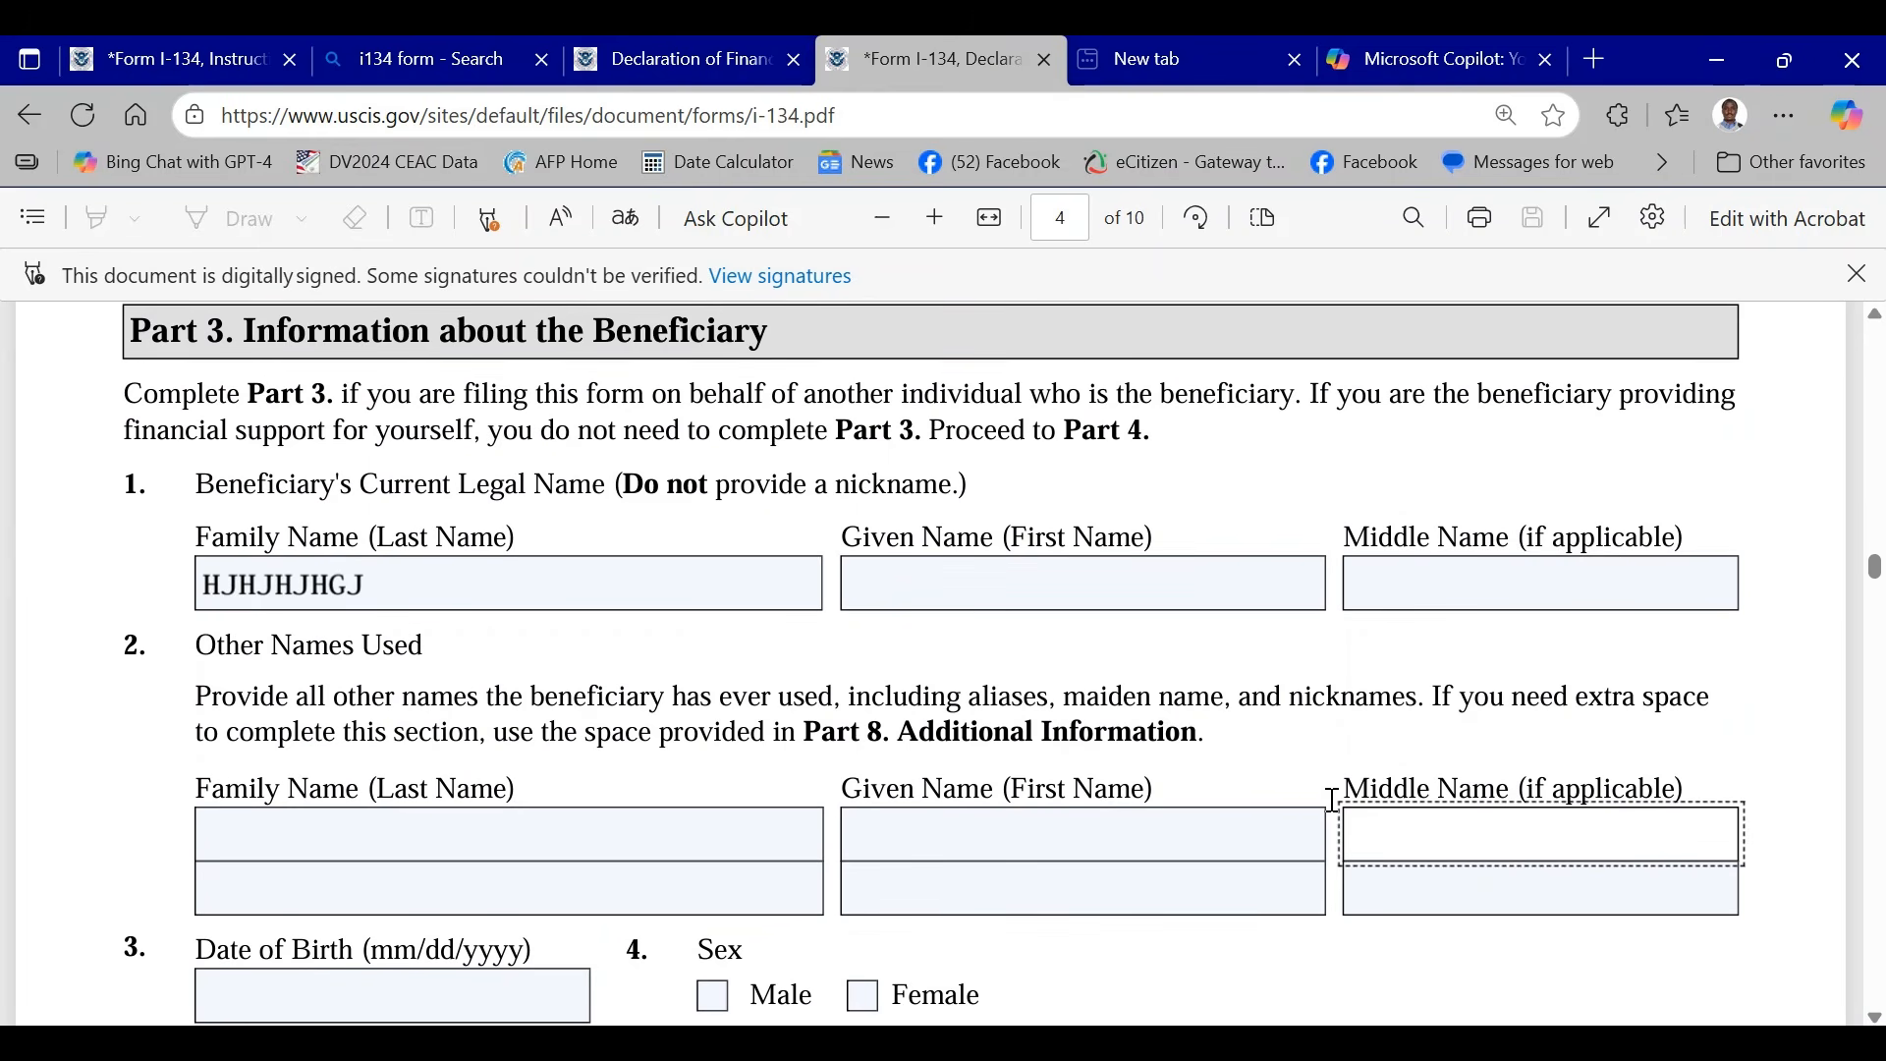
- Examine Part 3 Items 2 to 11 on the beneficiary's other names, birth details, citizenship, marital status and addresses
scroll(1145, 661, "down", 2)
scroll(577, 589, "up", 2)
scroll(593, 661, "down", 2)
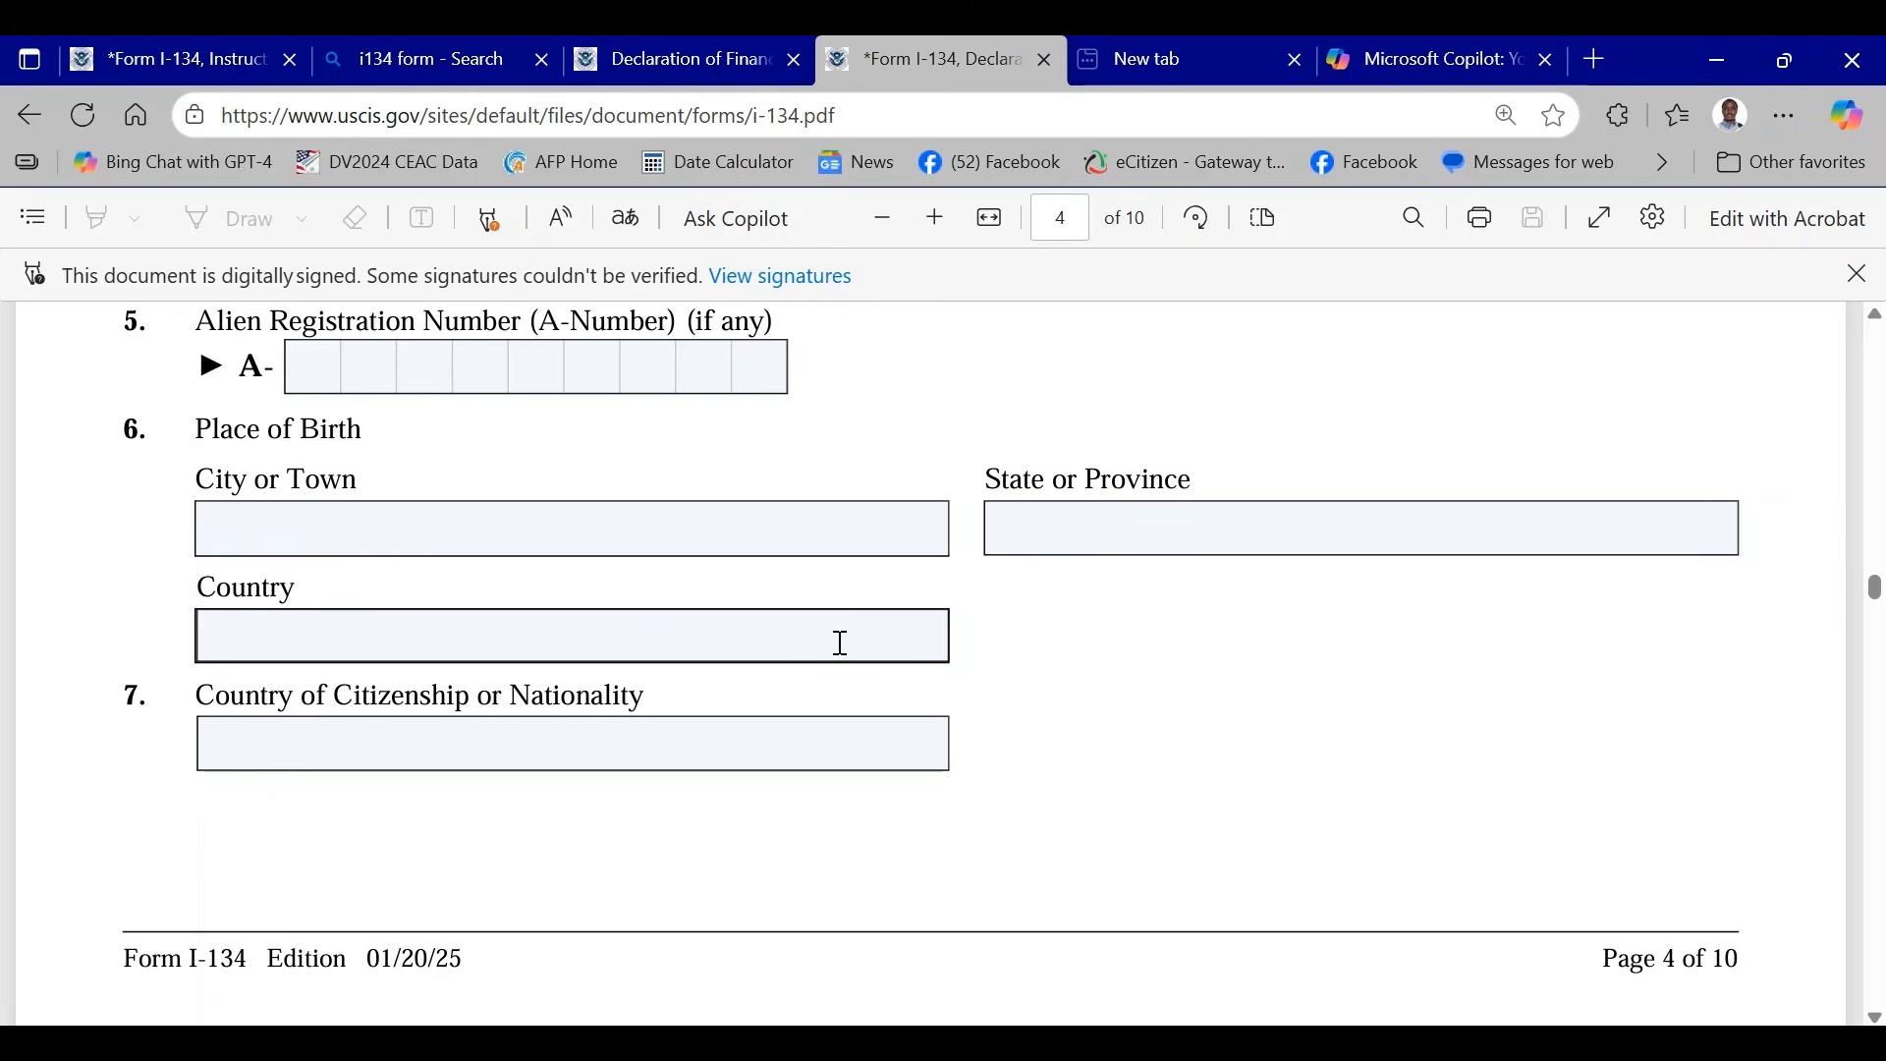
scroll(833, 640, "down", 6)
scroll(837, 653, "down", 2)
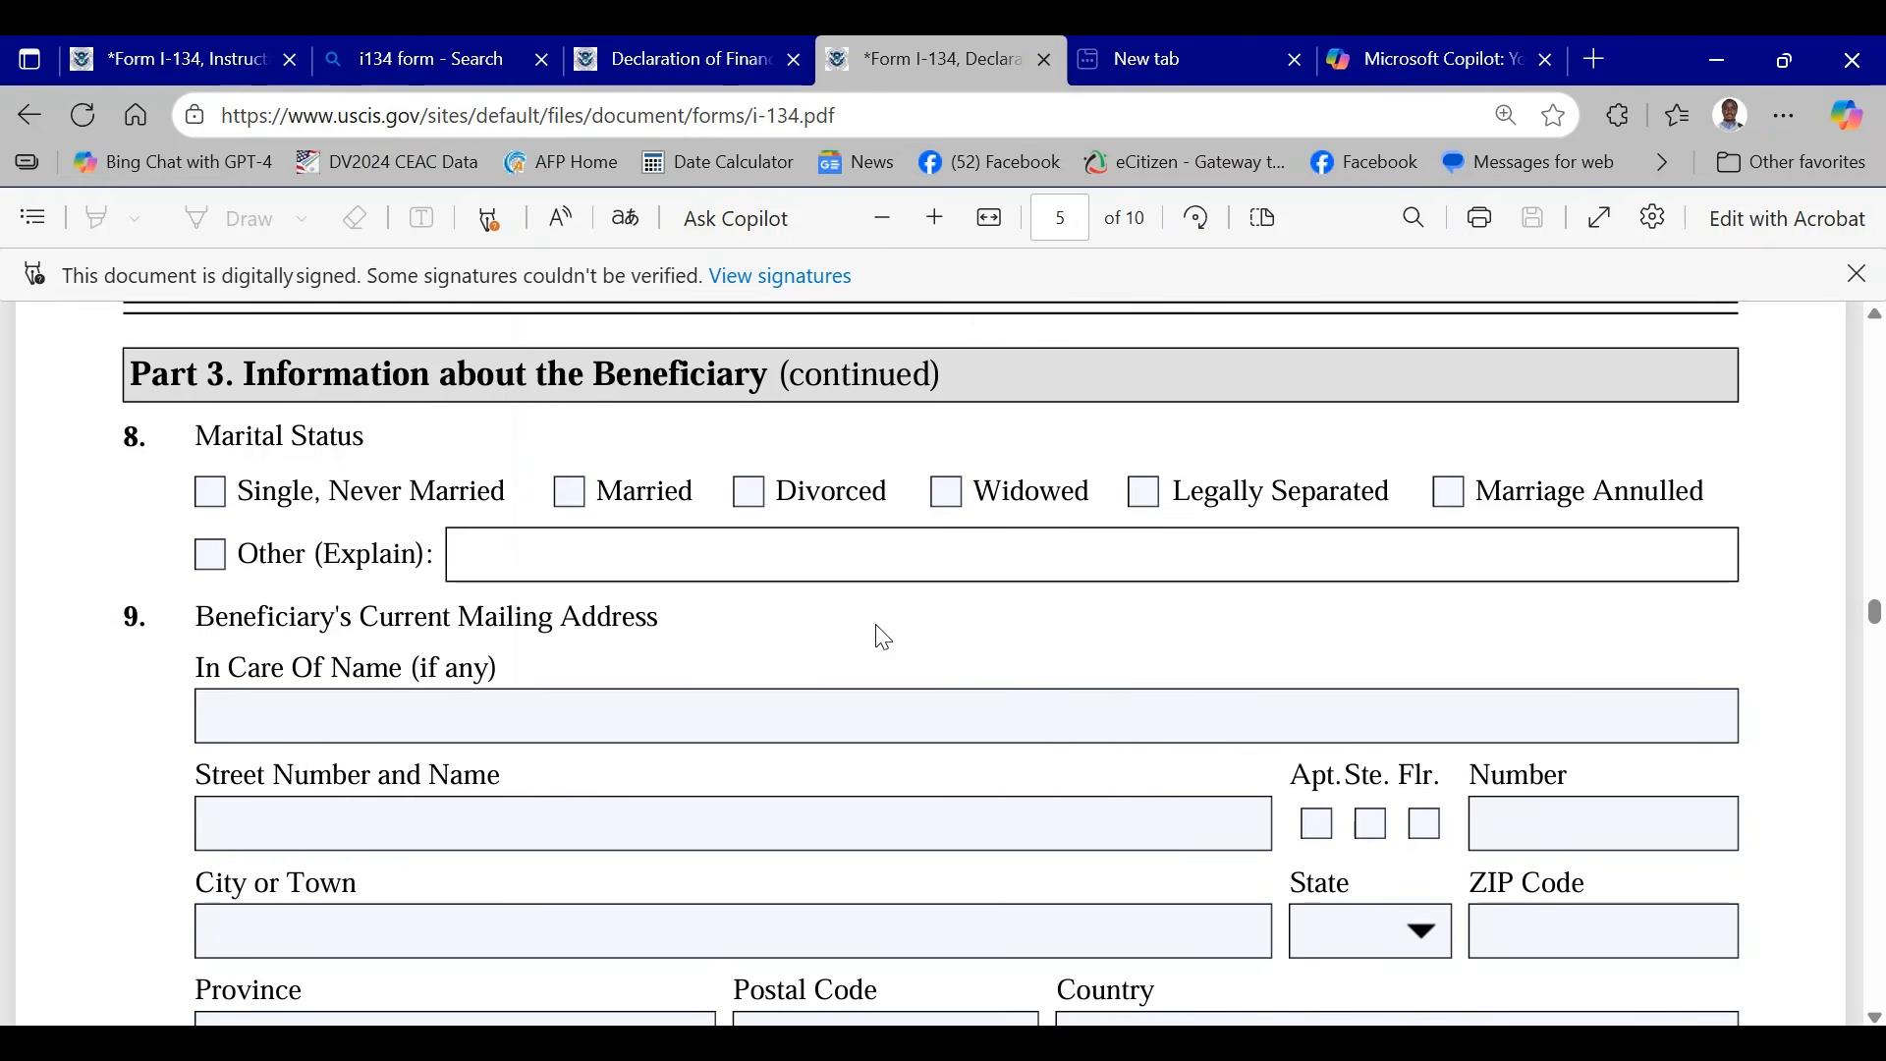
scroll(889, 637, "down", 5)
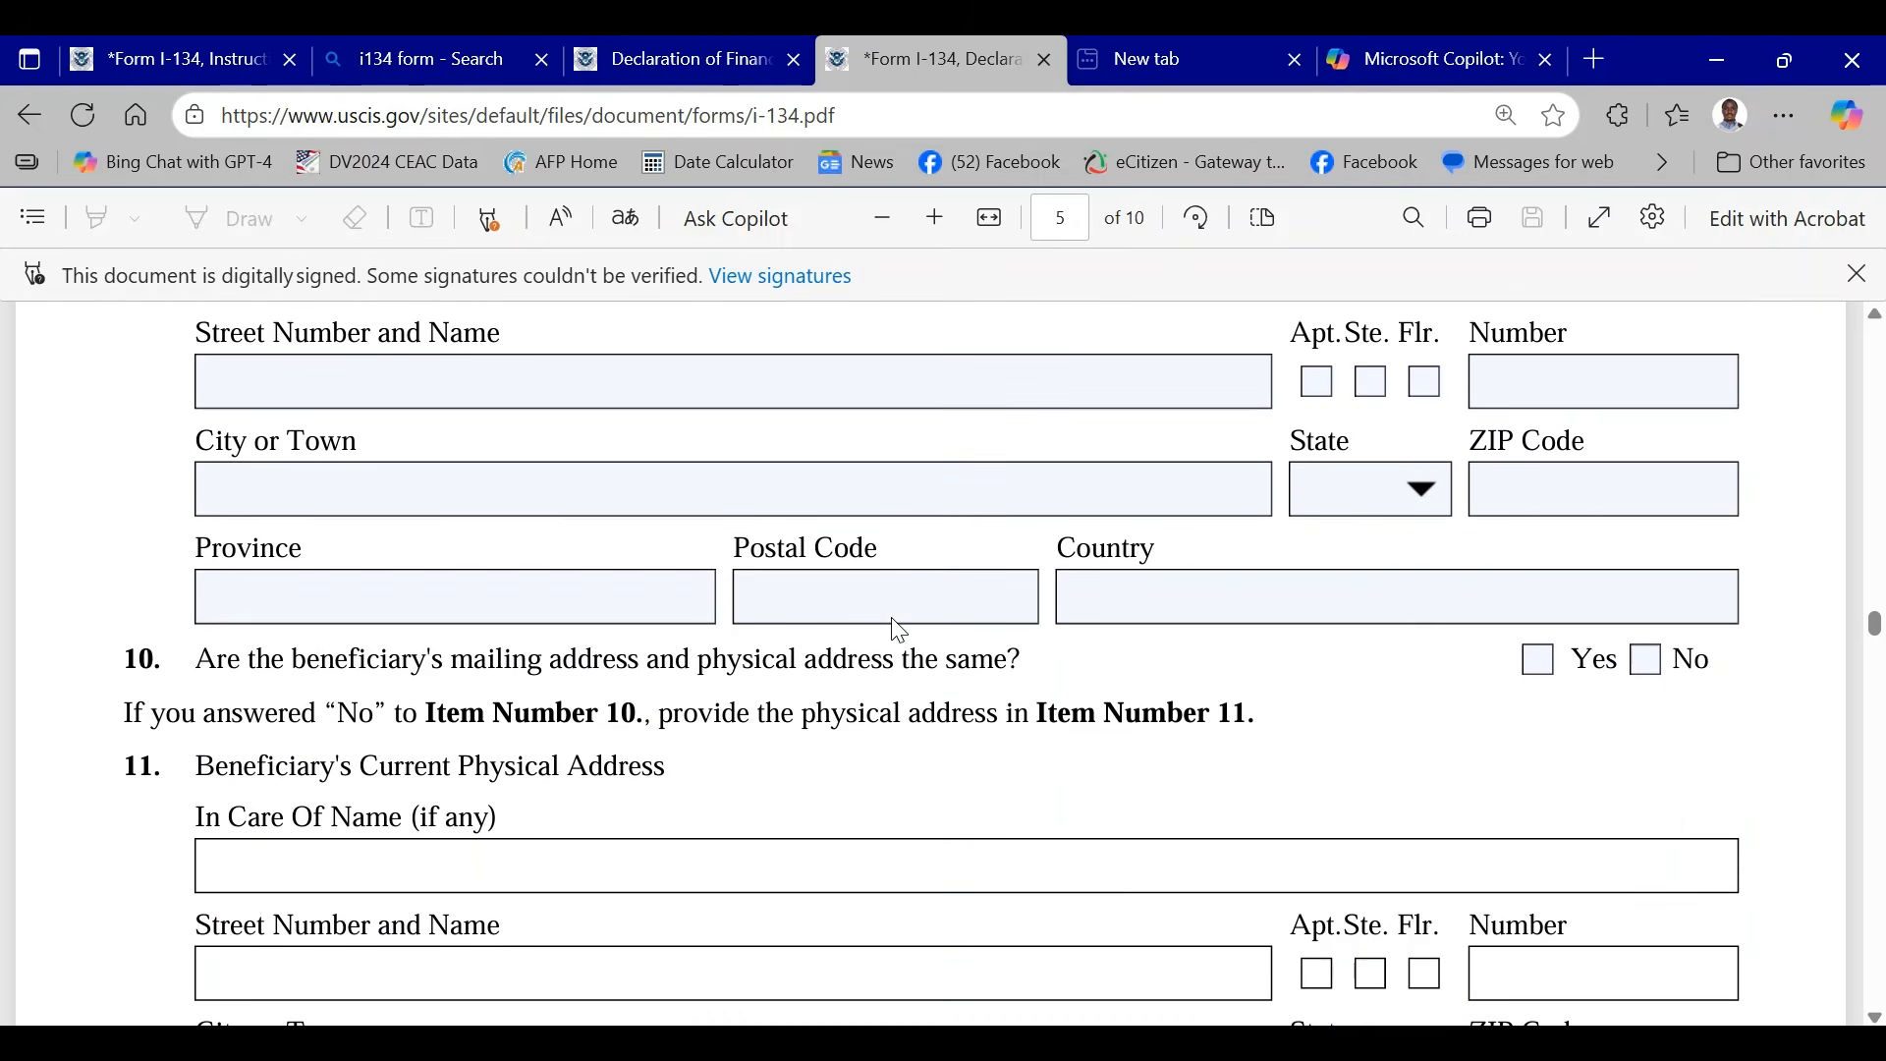
scroll(669, 530, "up", 3)
scroll(1087, 564, "down", 8)
- Select No End Date for the beneficiary's anticipated period of stay in Item 12 and activate the From date field
scroll(855, 550, "down", 5)
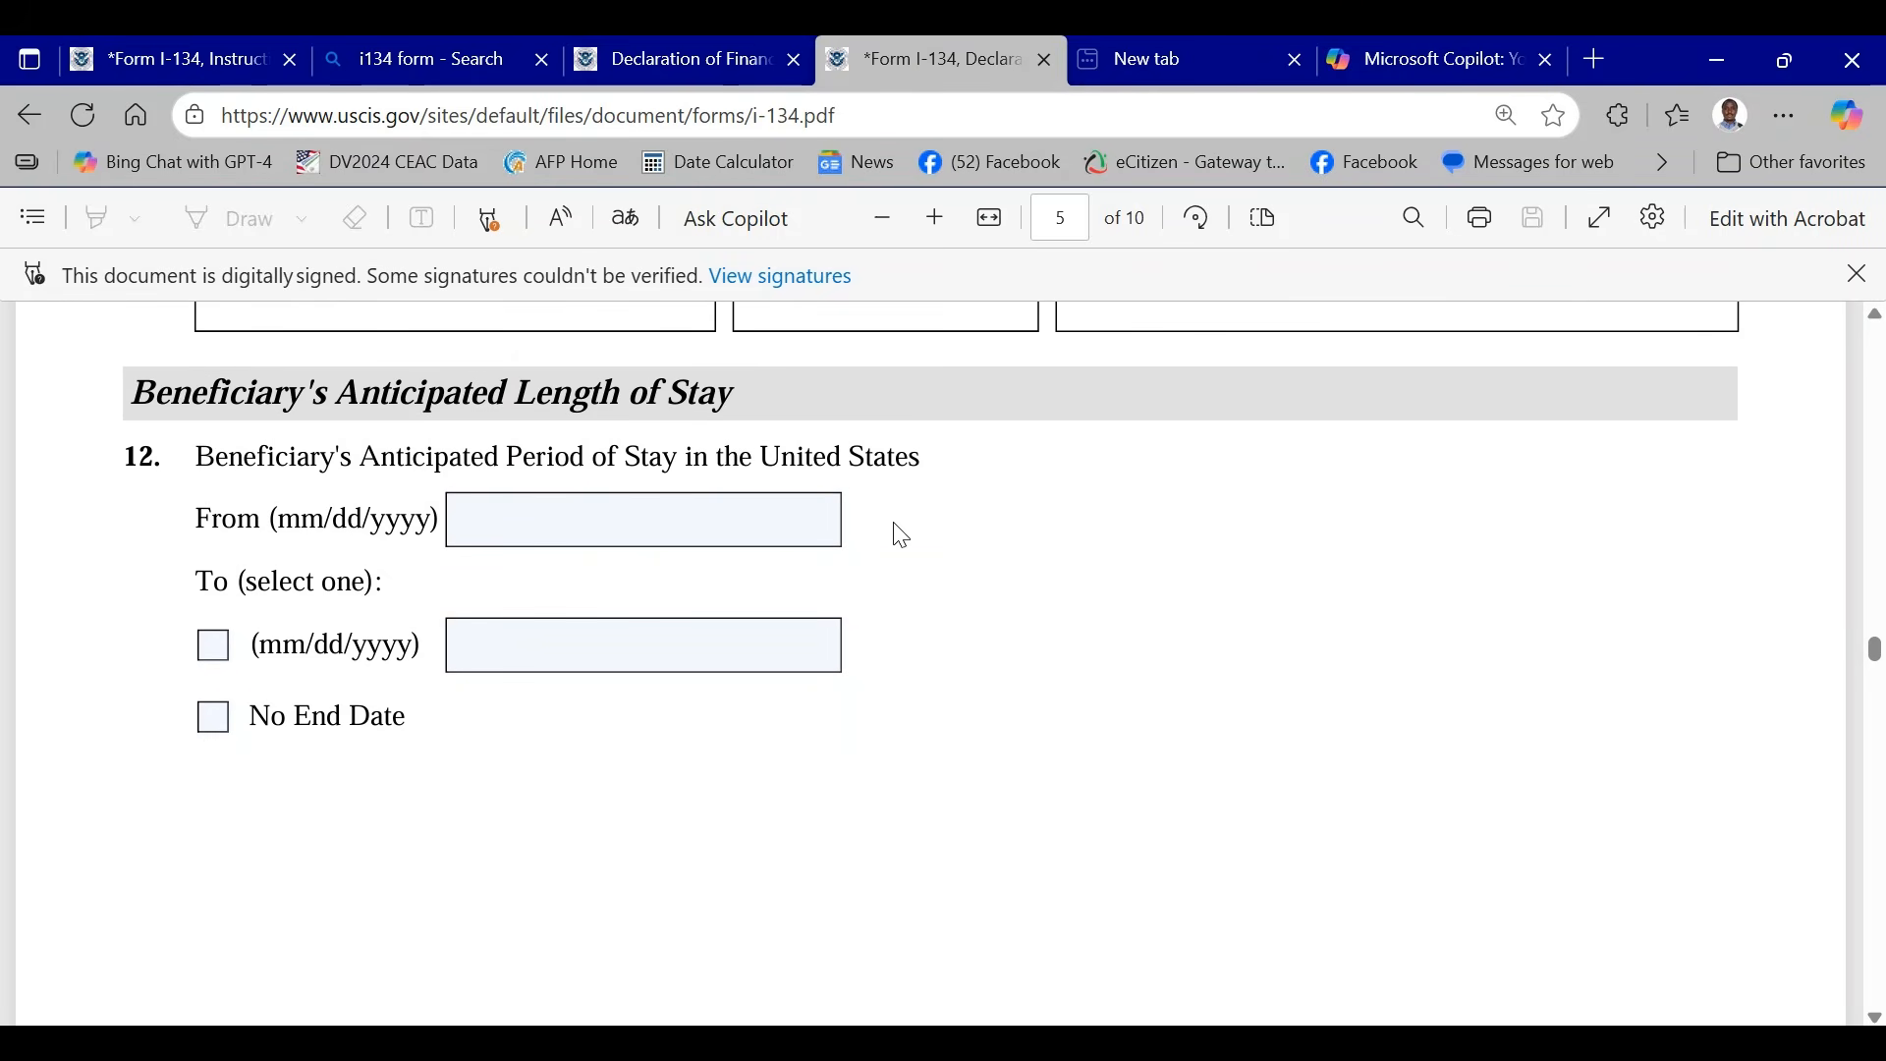
left_click(206, 727)
left_click(497, 511)
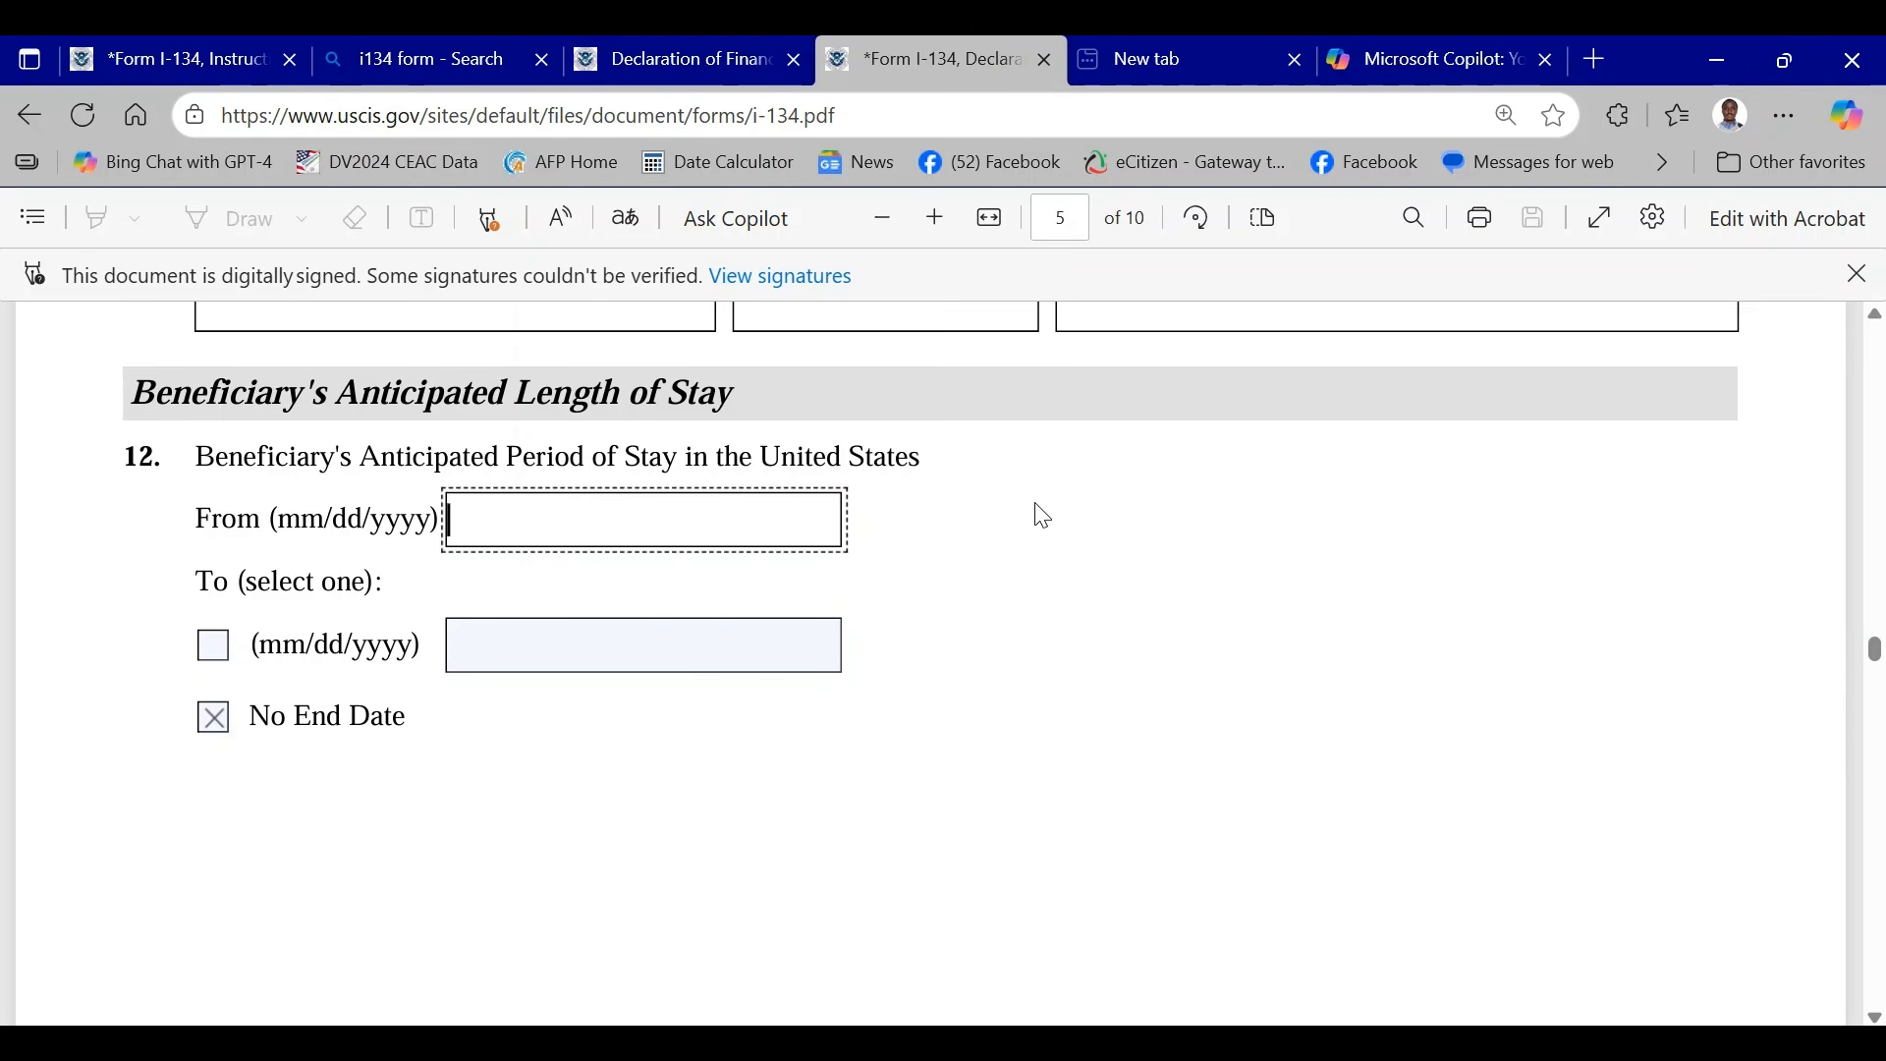
scroll(1043, 516, "down", 2)
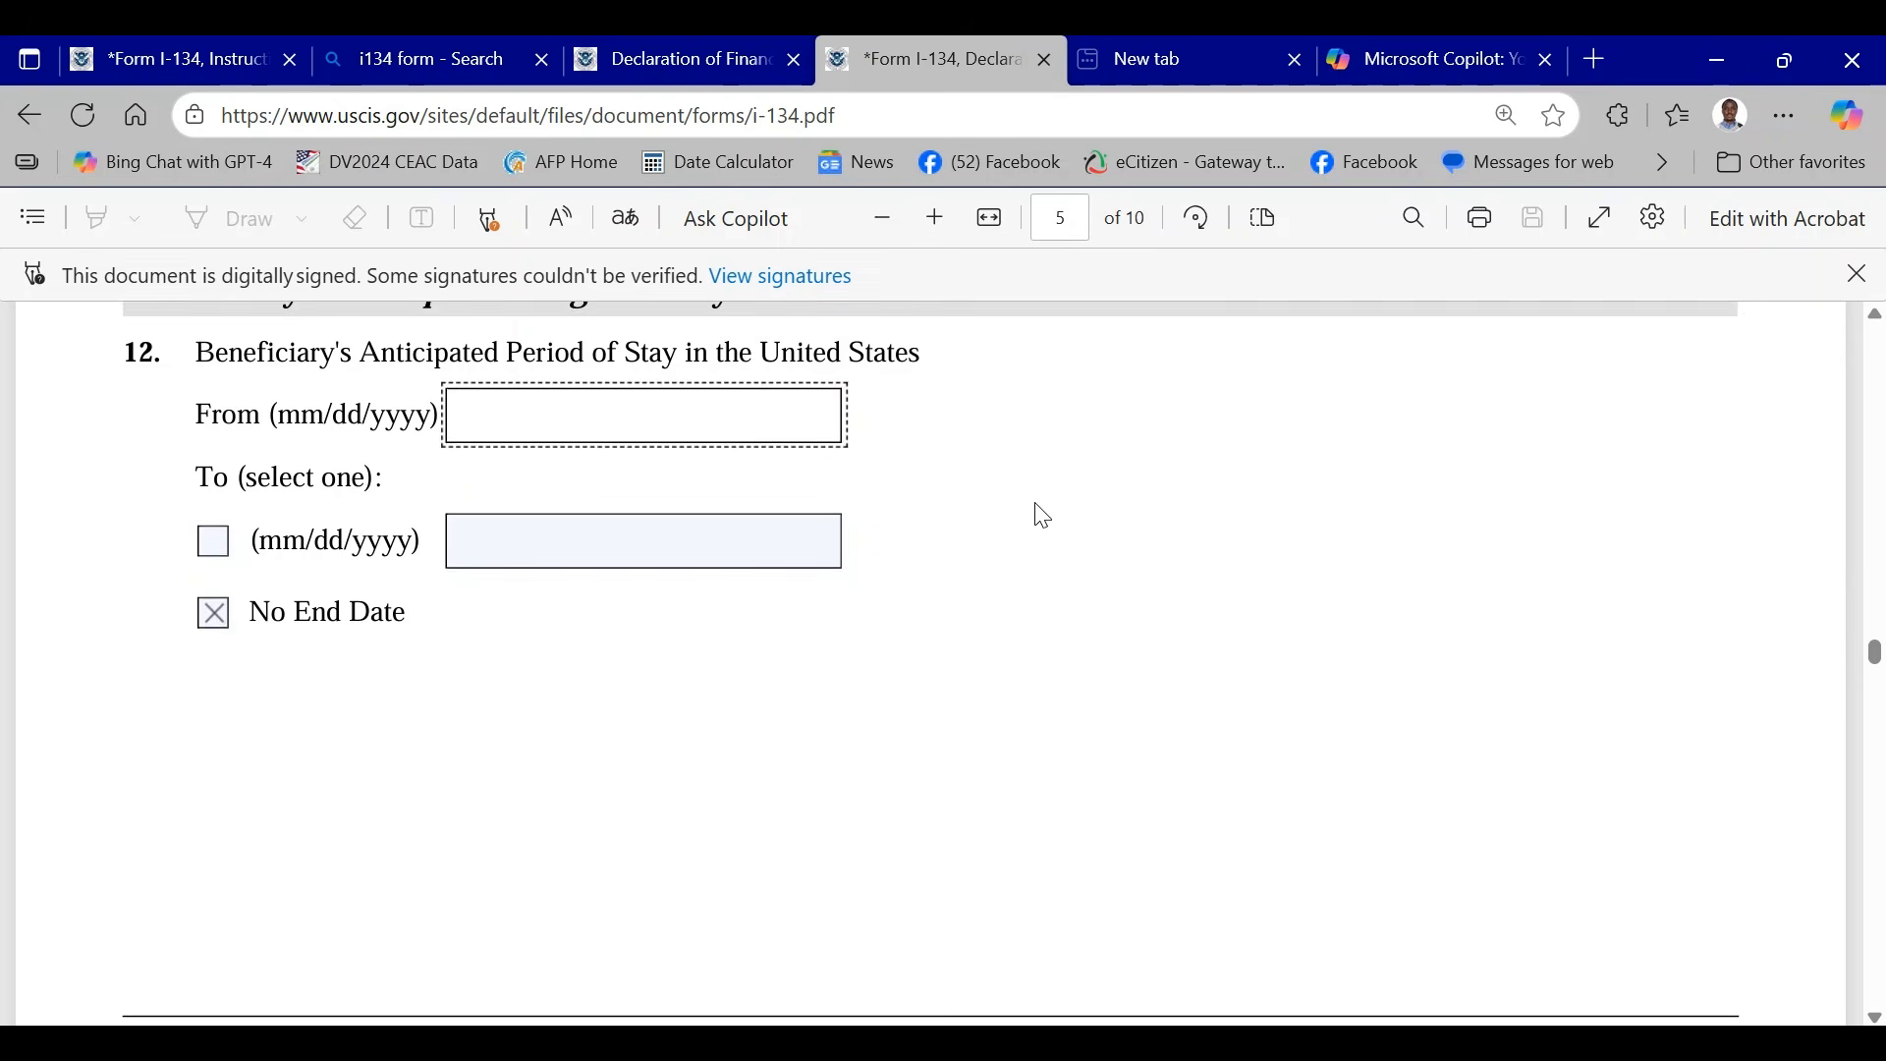
- Select statement A in Part 4, Item 1, certifying that the beneficiary can read and understand English
scroll(611, 589, "down", 6)
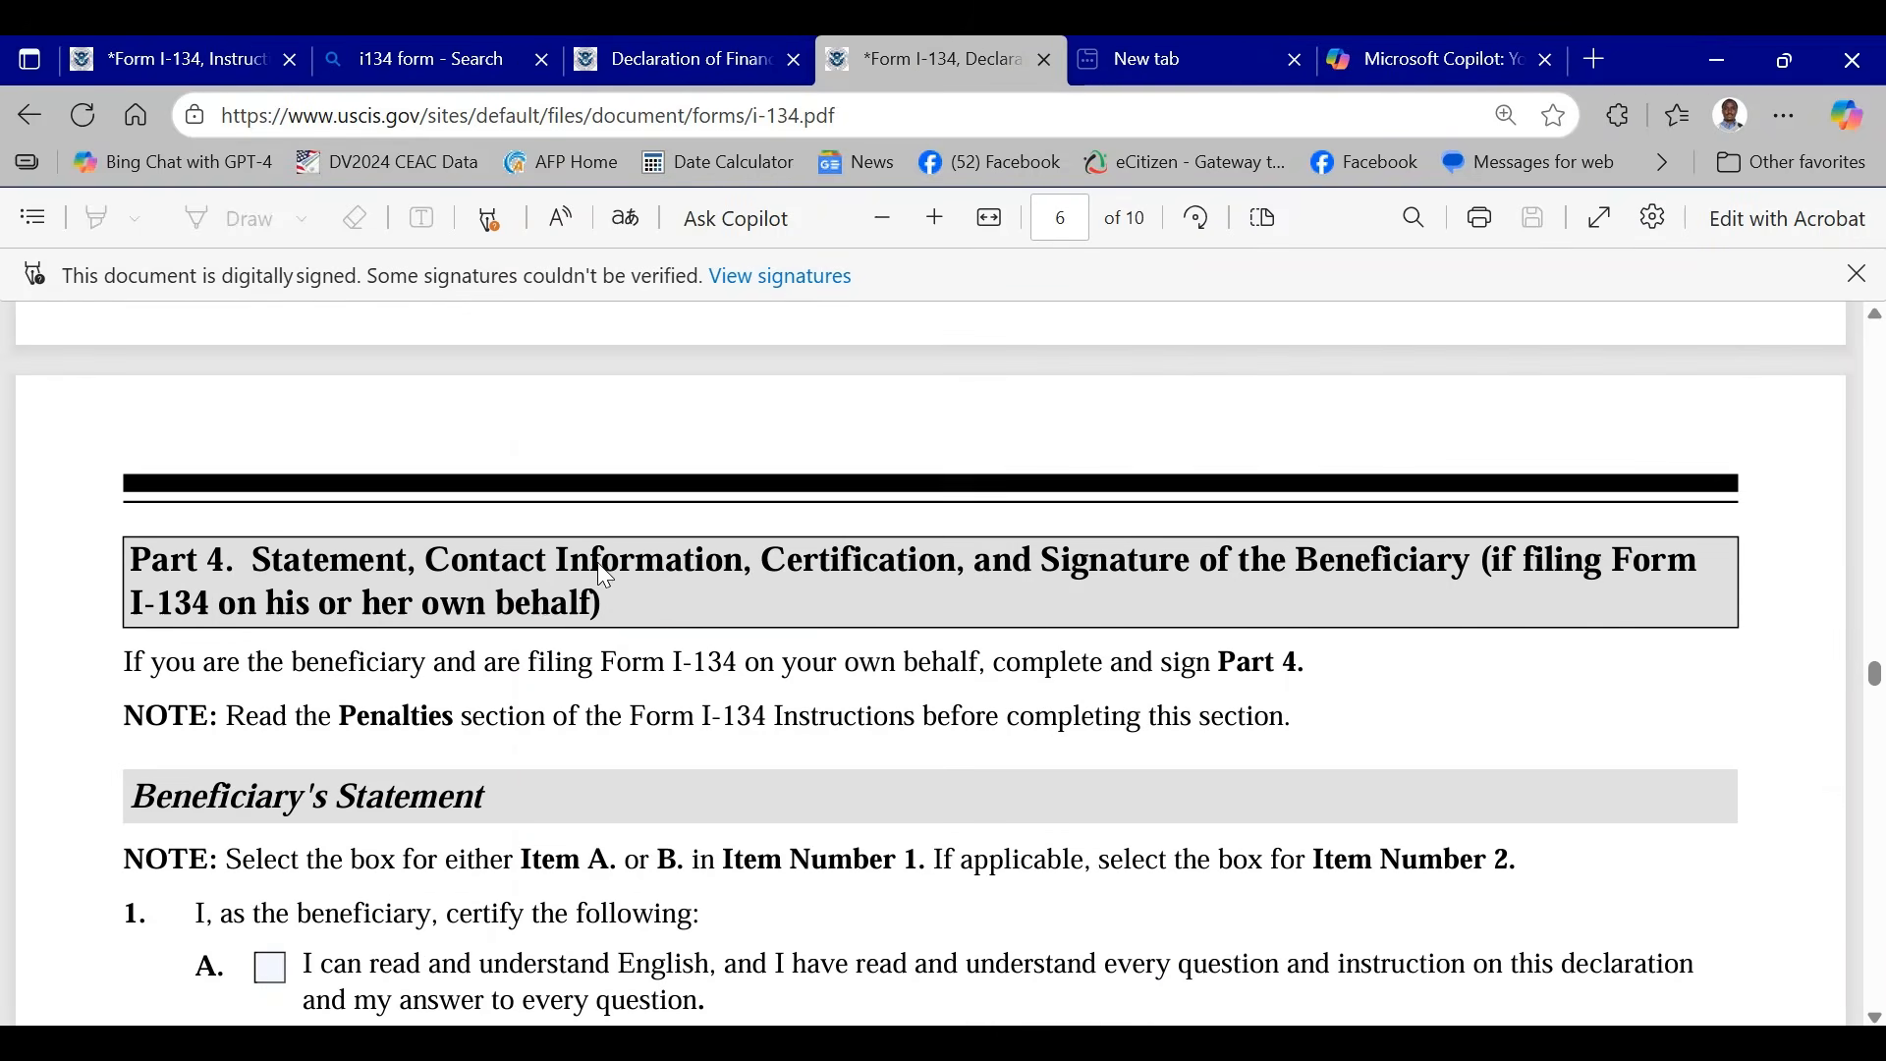
scroll(927, 527, "down", 3)
scroll(916, 521, "up", 2)
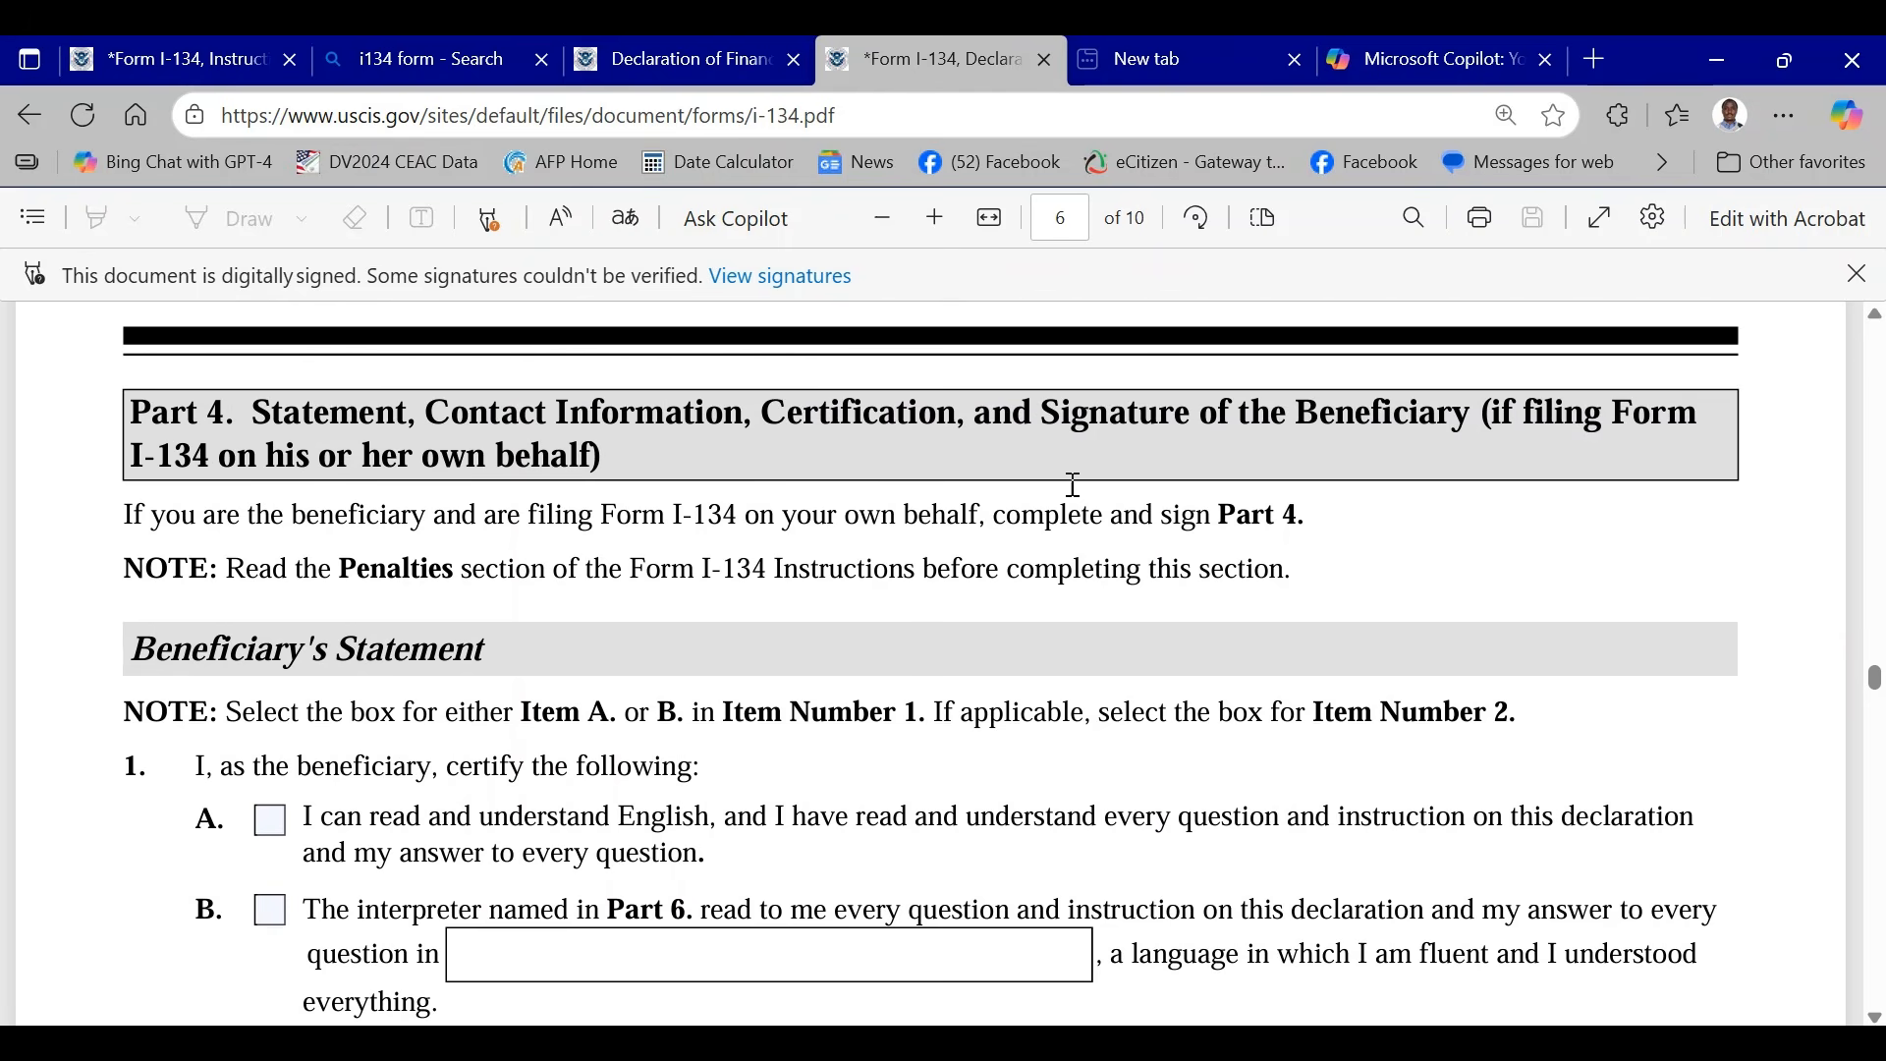
scroll(1108, 490, "down", 2)
scroll(1108, 489, "down", 2)
left_click(269, 535)
scroll(834, 496, "down", 2)
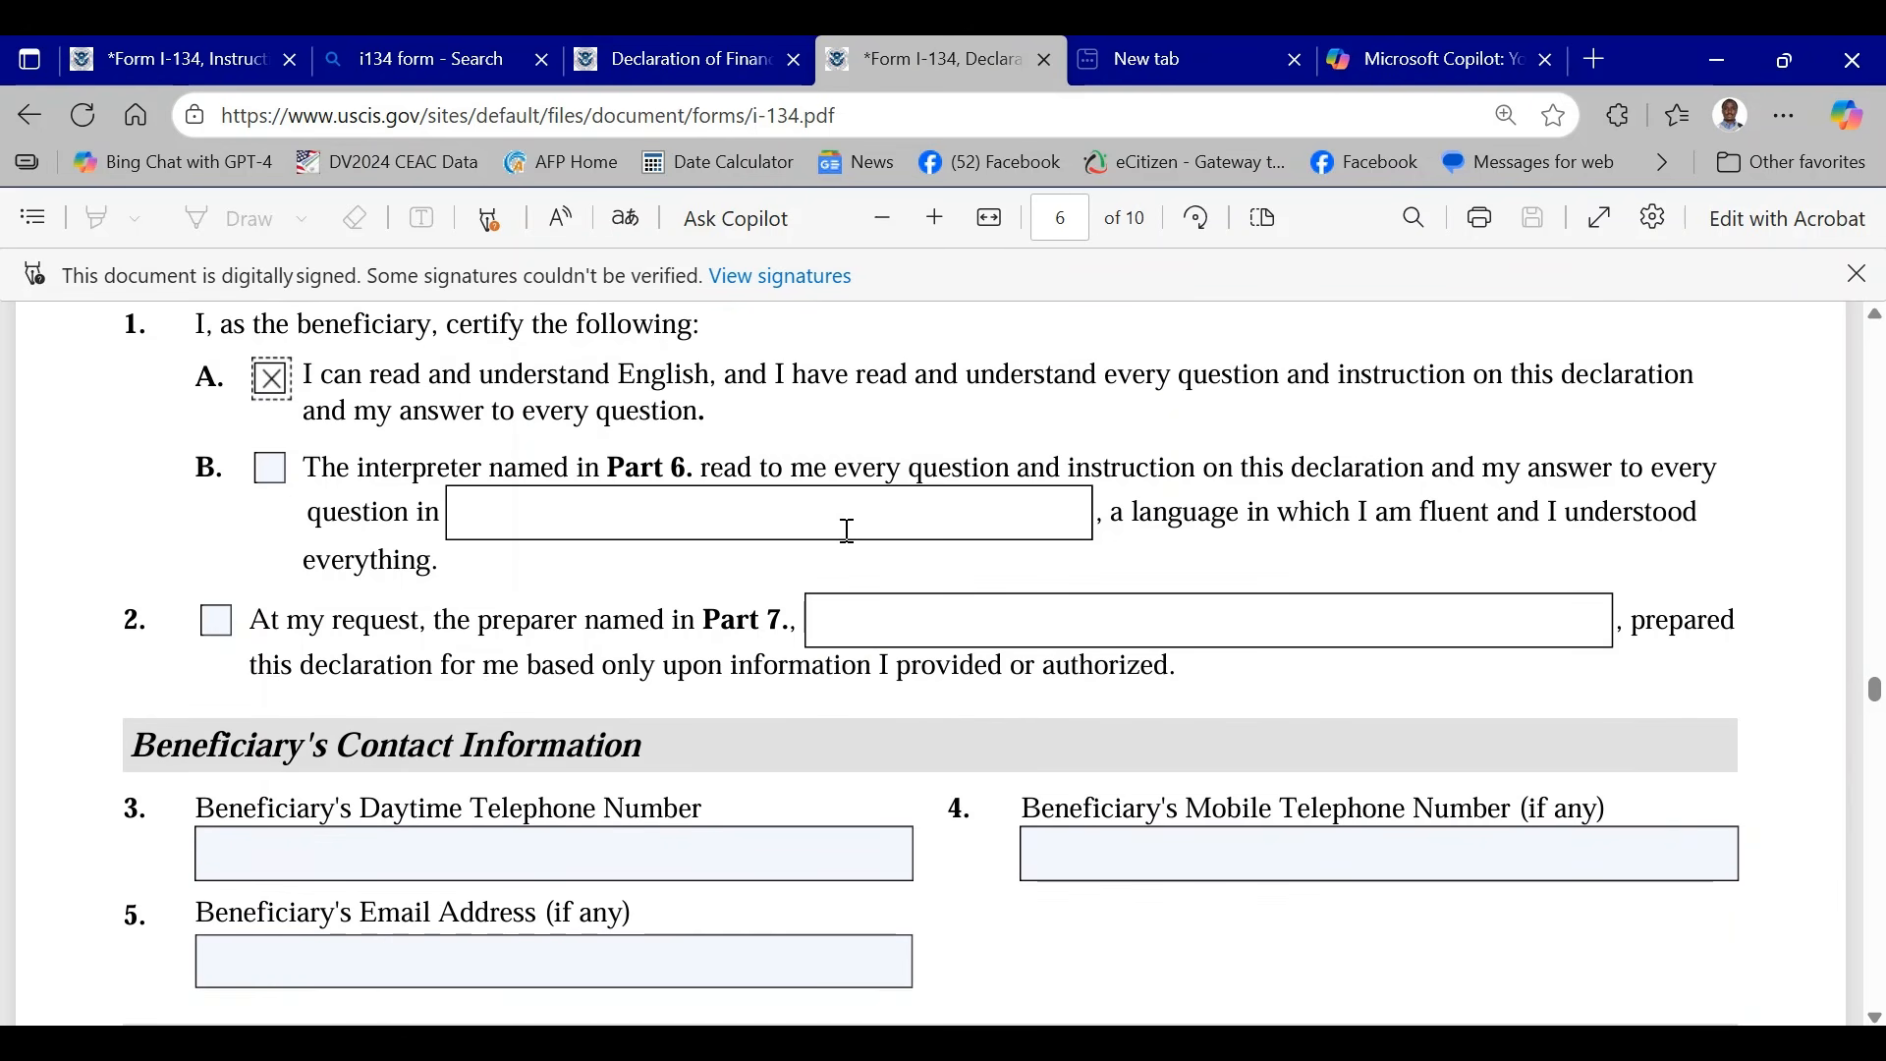
- Examine the contact, certification and signature sections of Part 4 and the sponsor's statement, contact and certification sections of Part 5
scroll(863, 599, "down", 2)
scroll(786, 609, "down", 2)
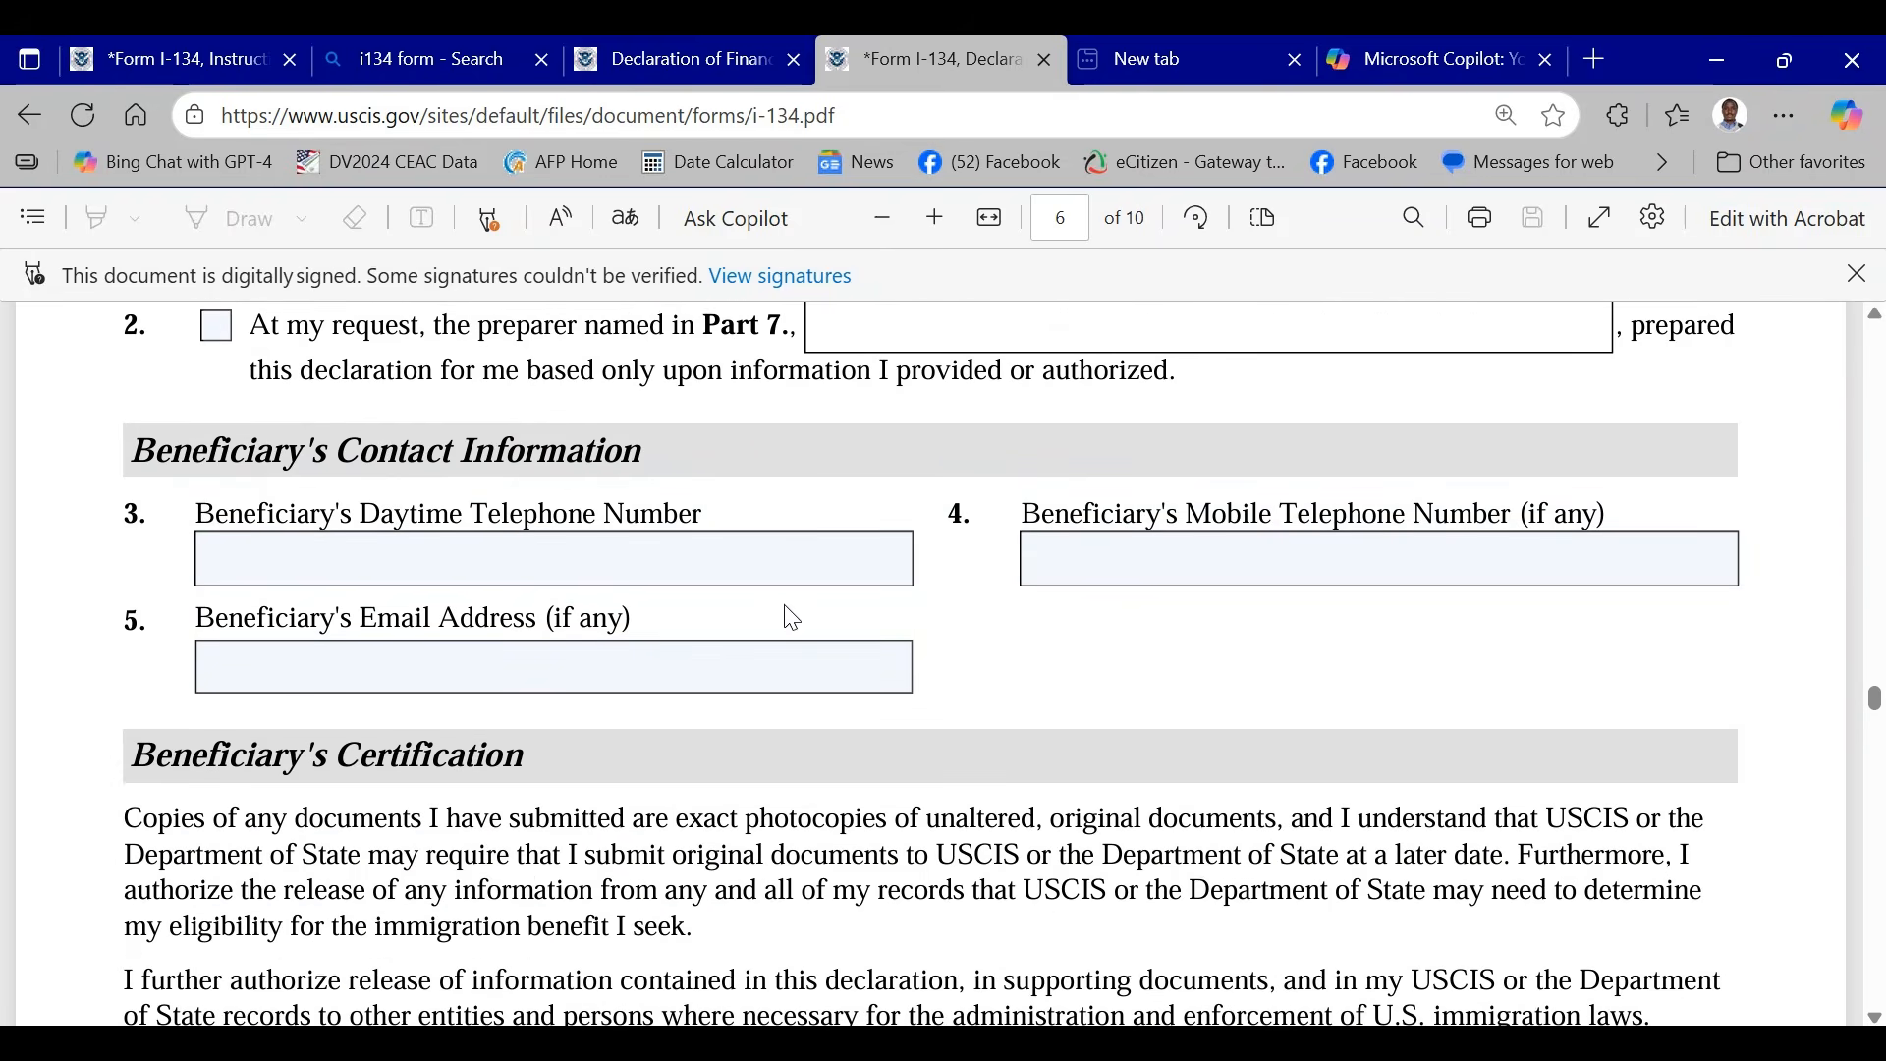
left_click(382, 556)
left_click(1287, 657)
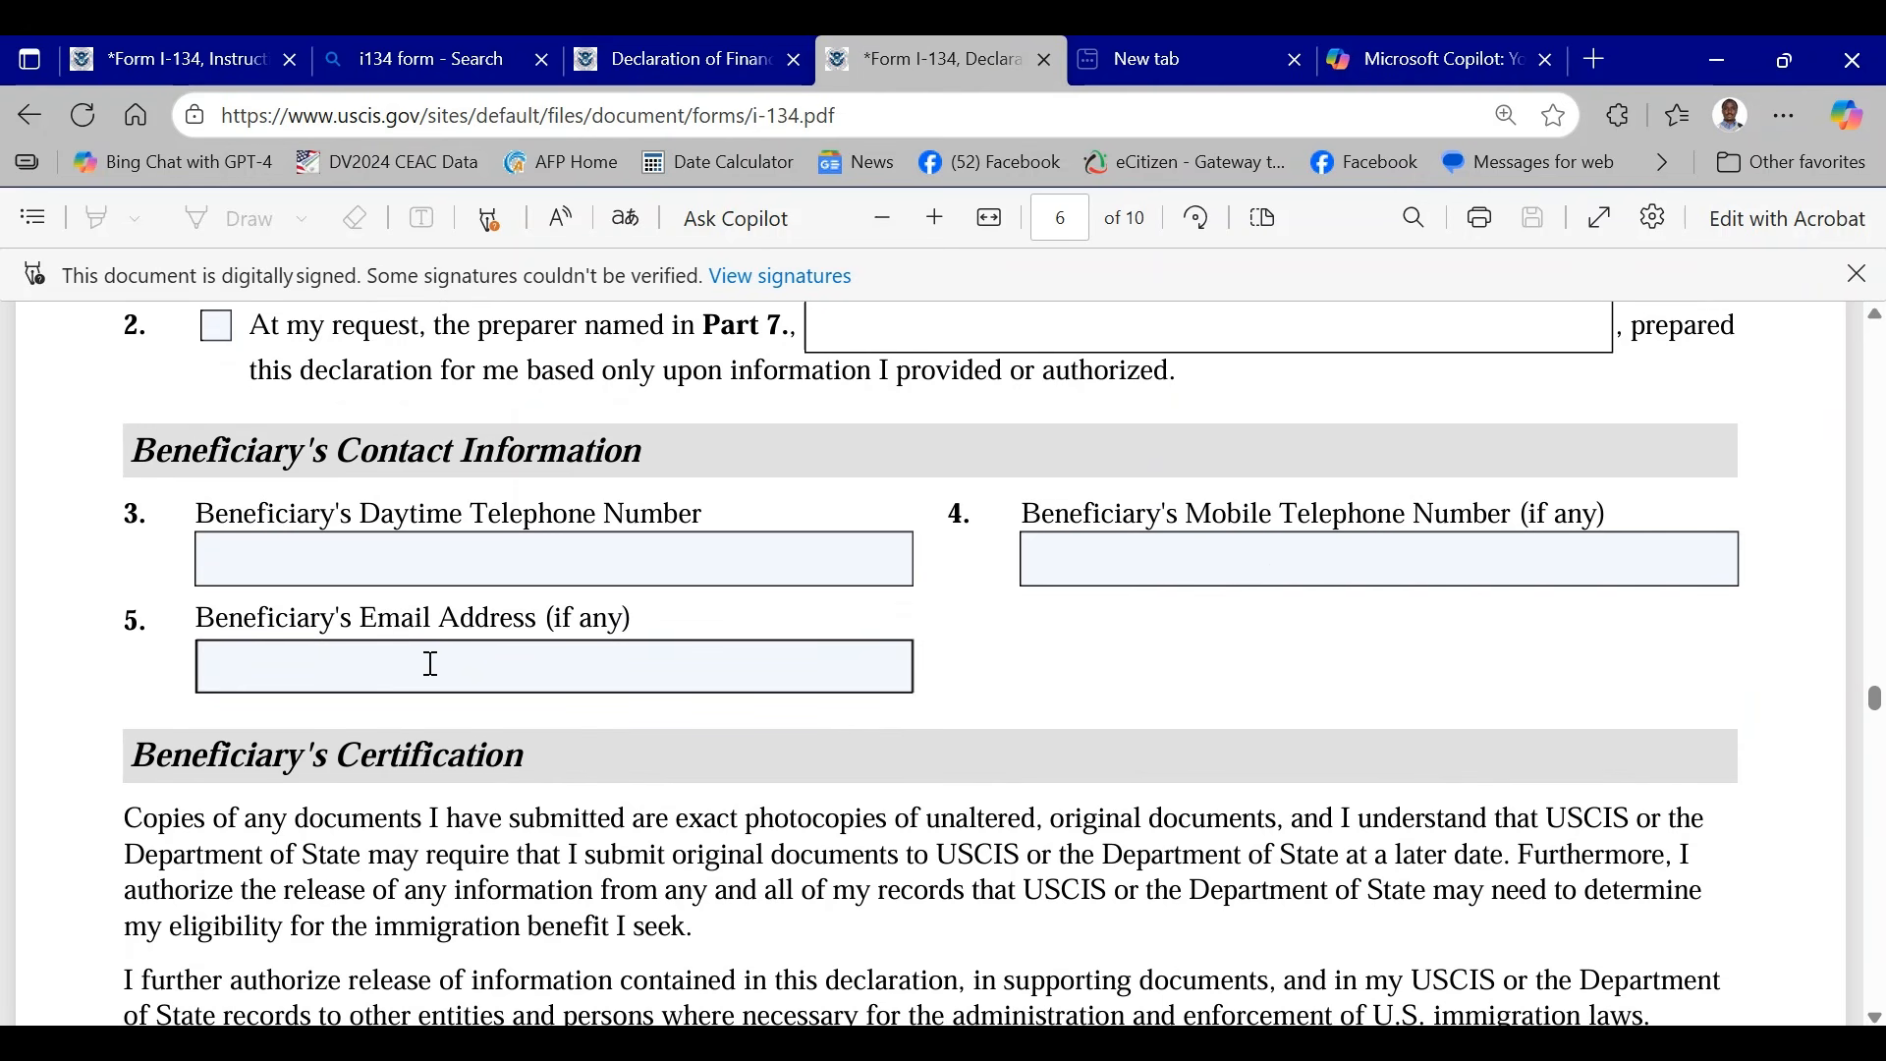
scroll(565, 629, "down", 10)
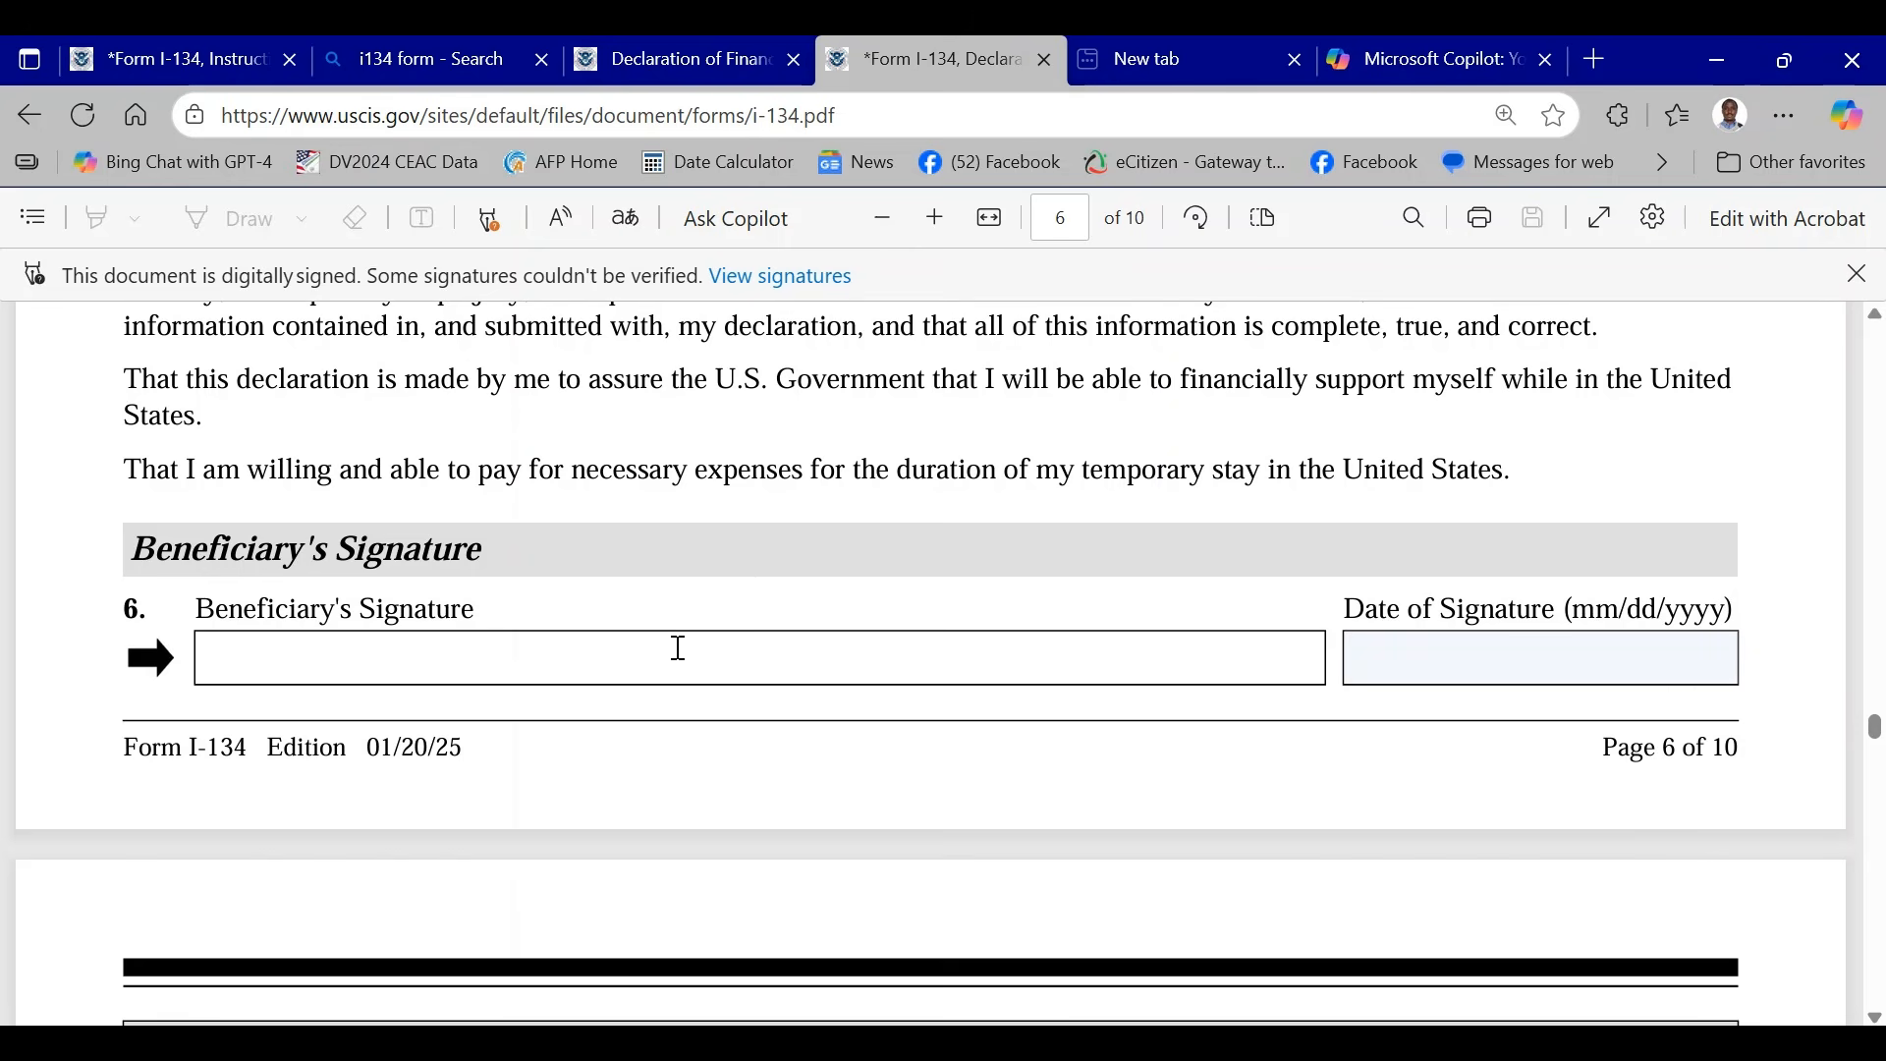
scroll(679, 648, "down", 3)
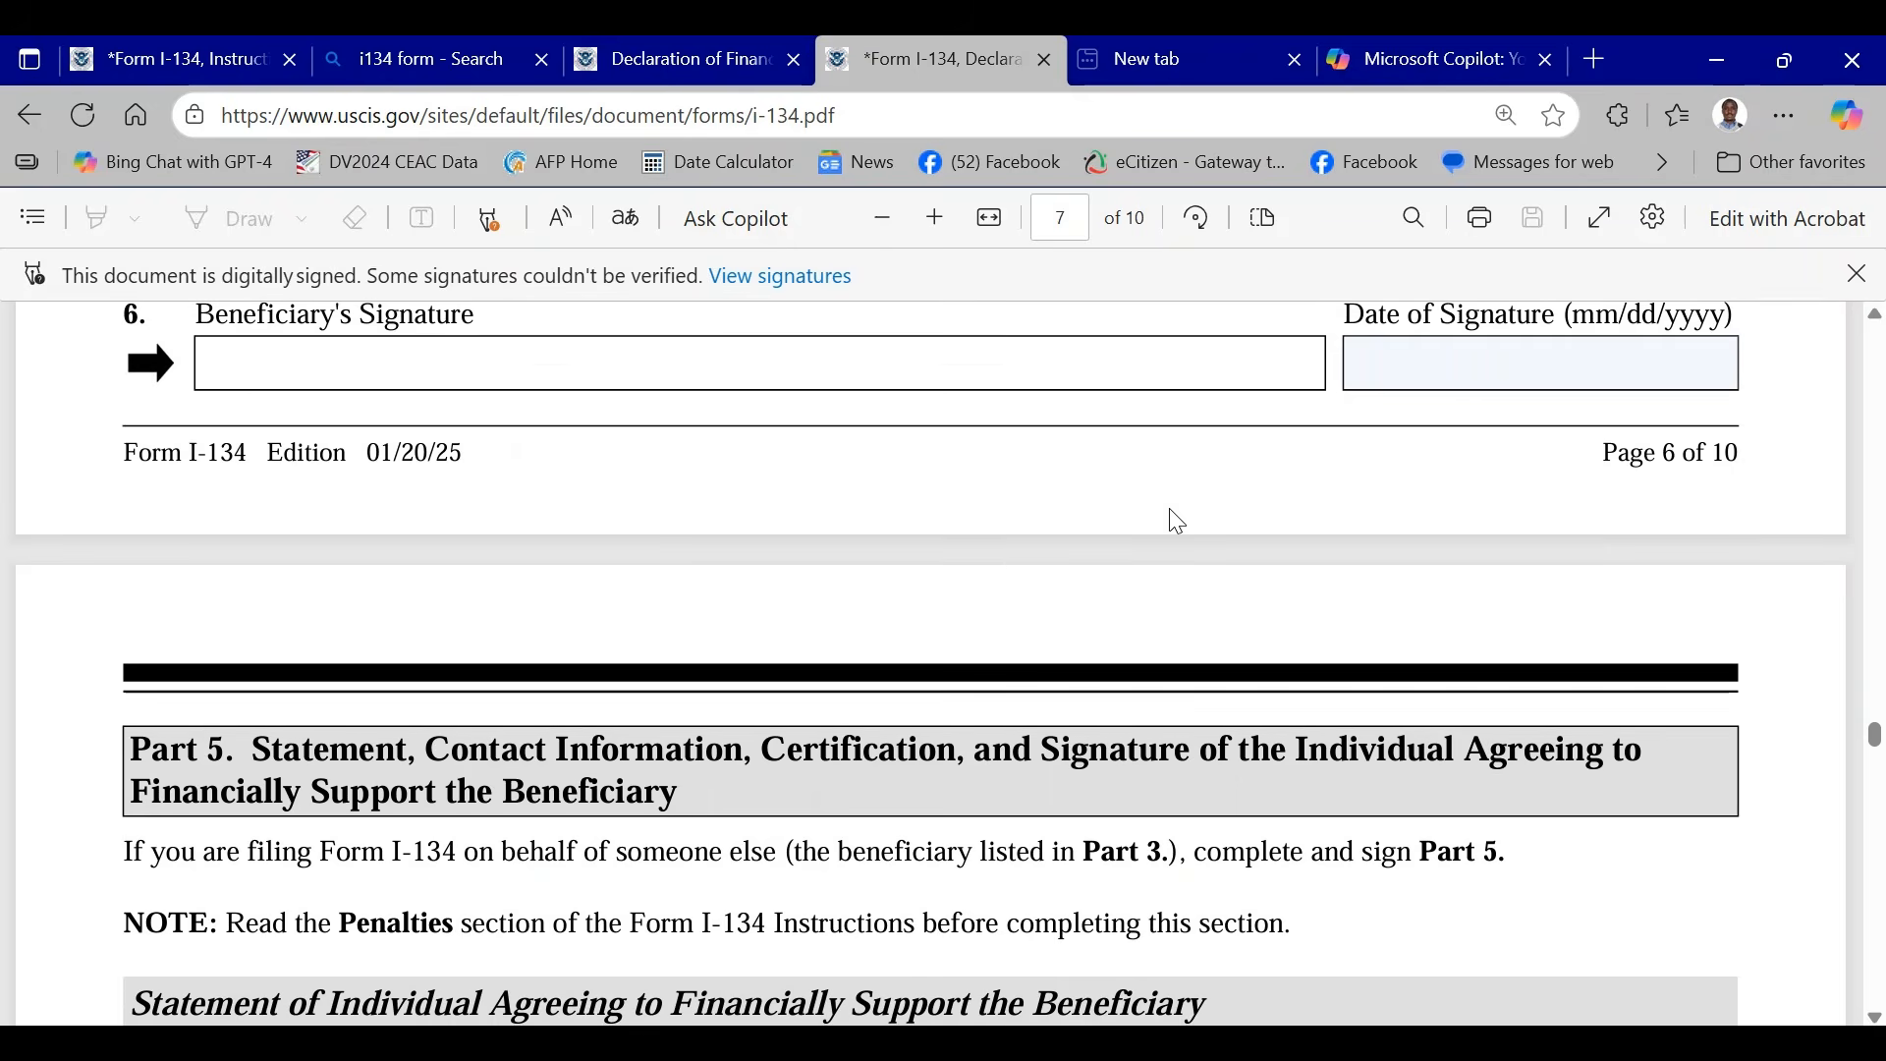
scroll(1169, 509, "down", 3)
scroll(1159, 509, "down", 8)
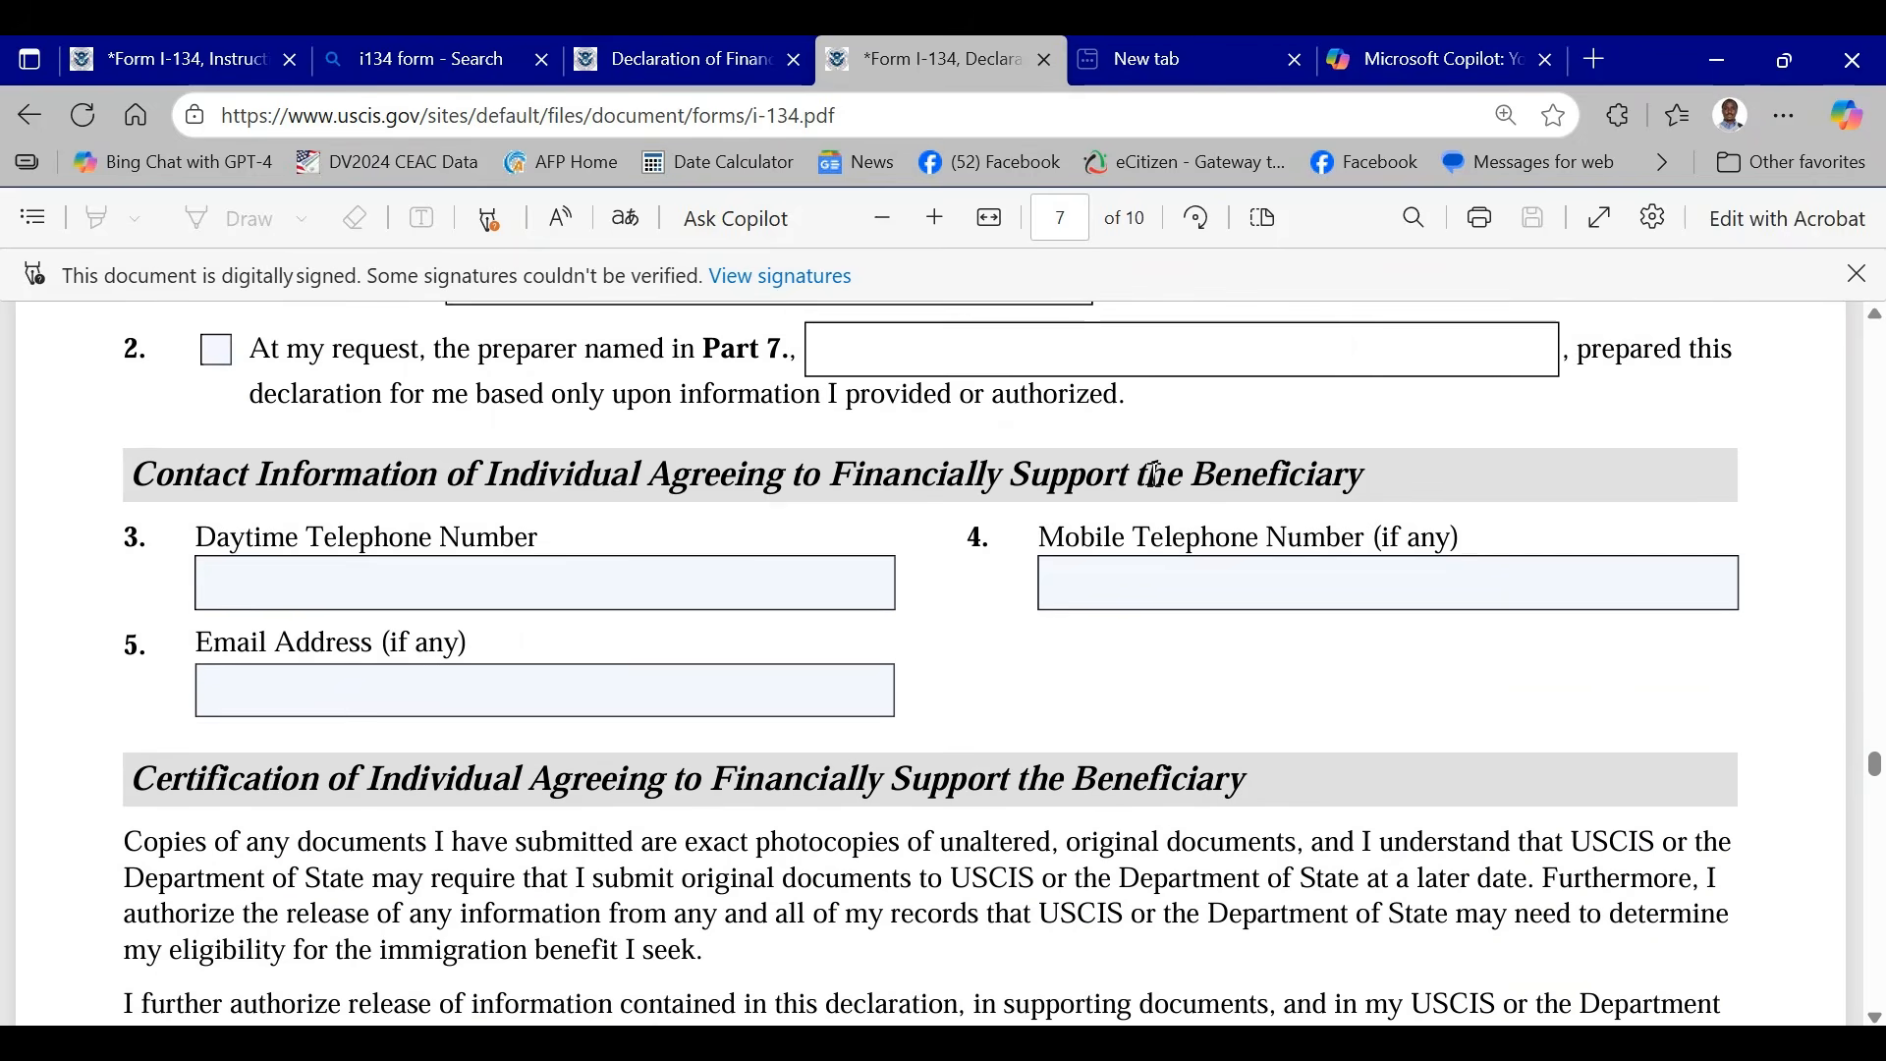
scroll(1018, 595, "up", 2)
scroll(1018, 594, "down", 10)
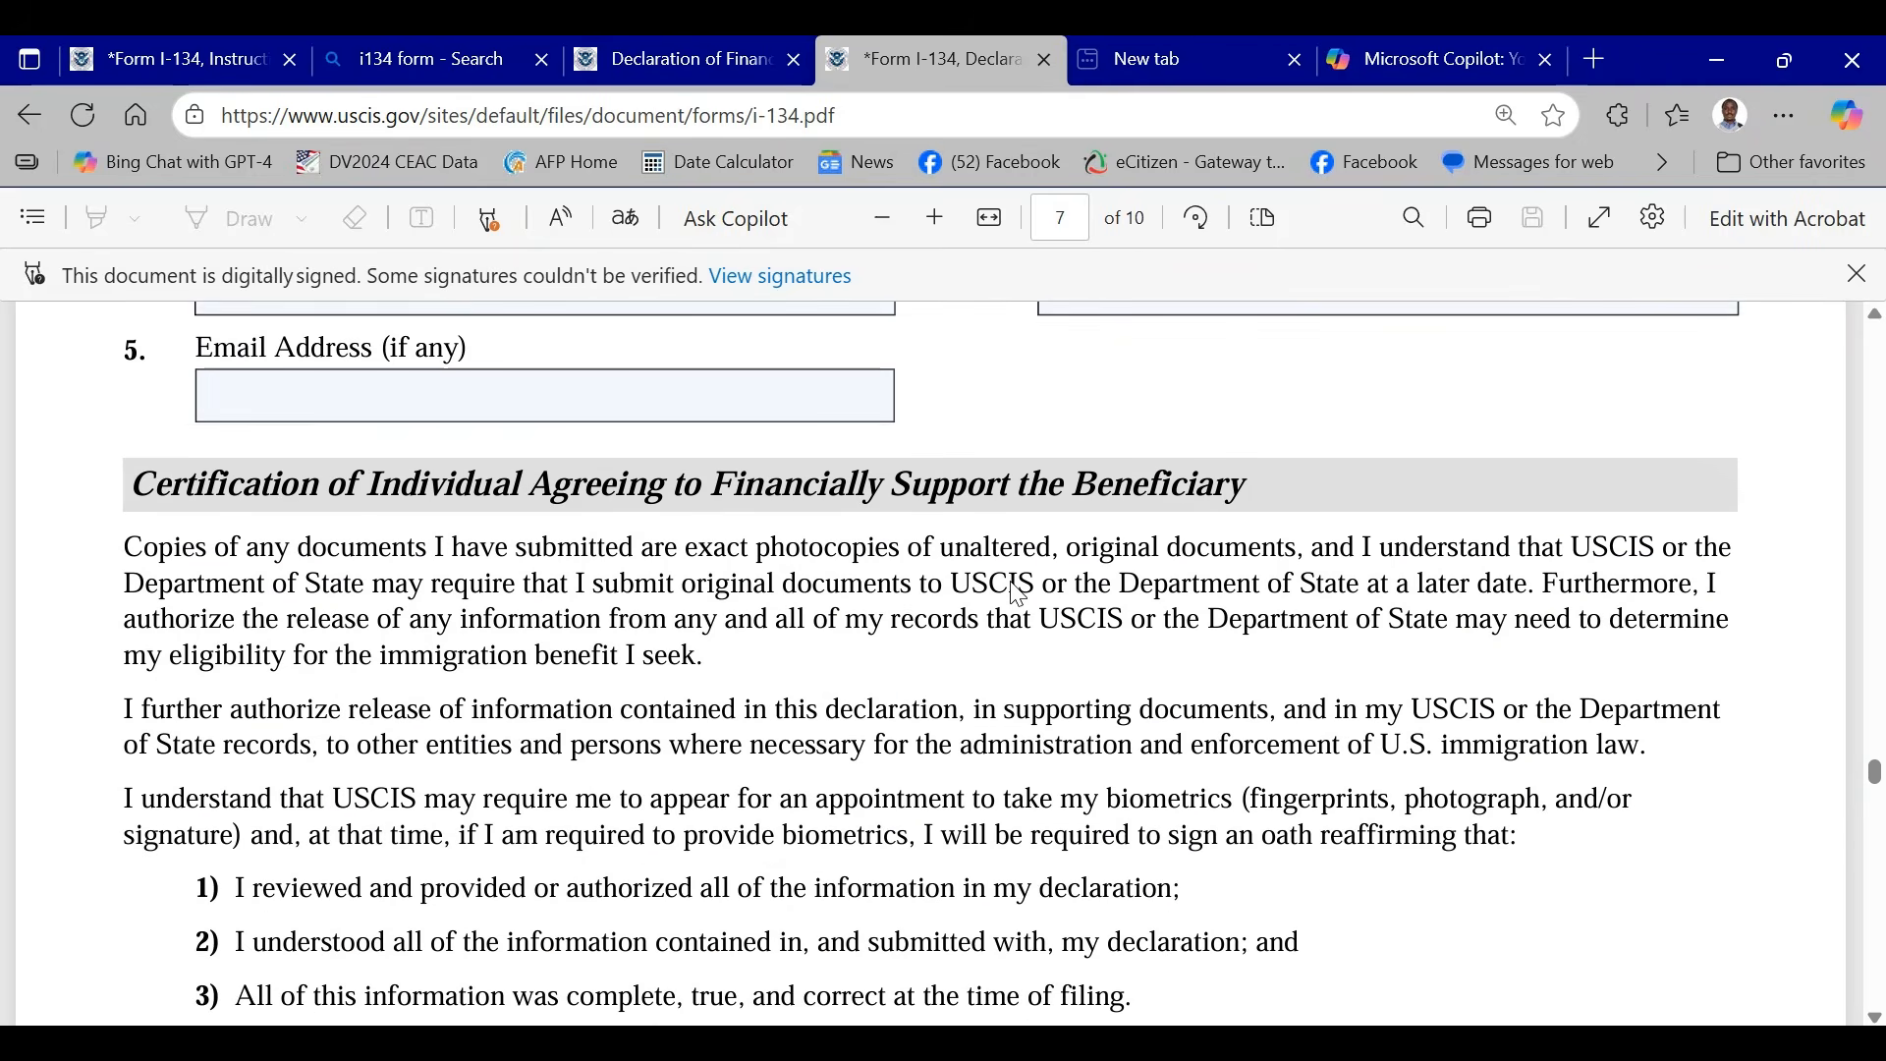
- Examine the sponsor's signature and date fields in Part 5, Item 6, and preview the form's printout without printing it
scroll(1018, 594, "down", 5)
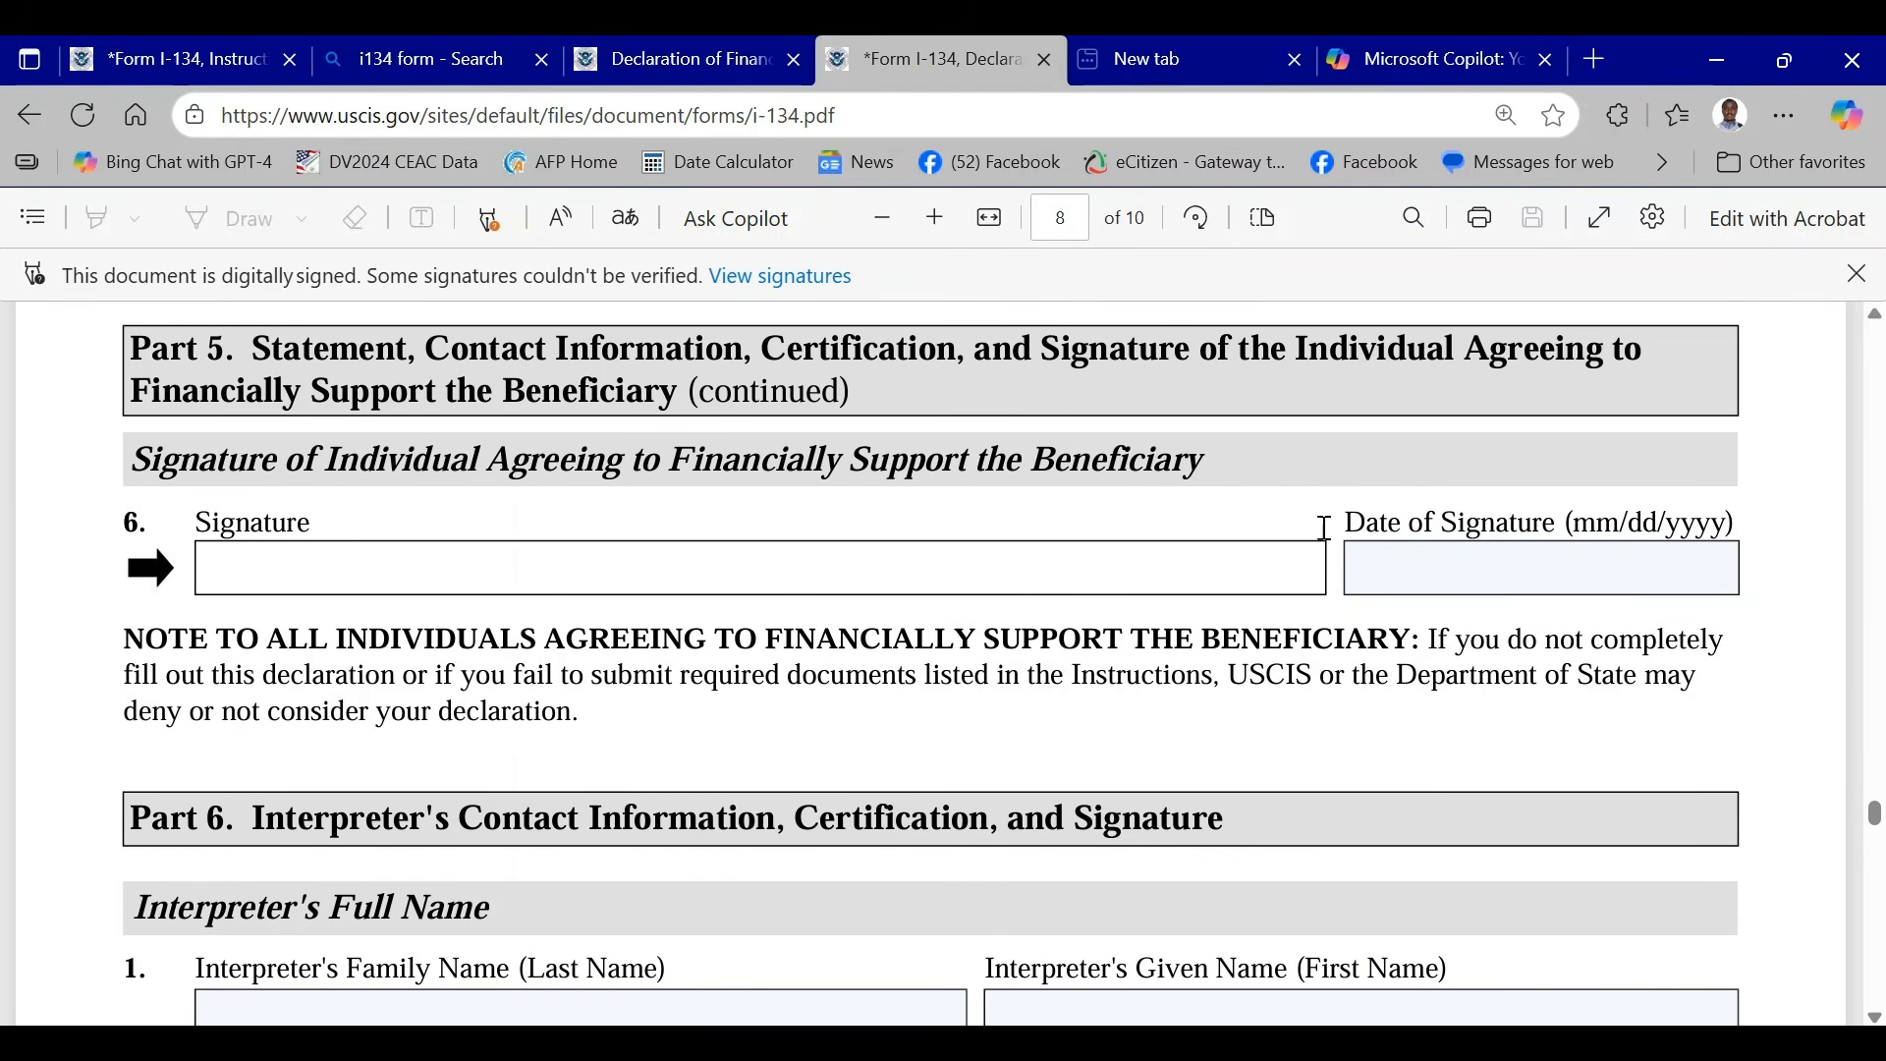
left_click(1483, 556)
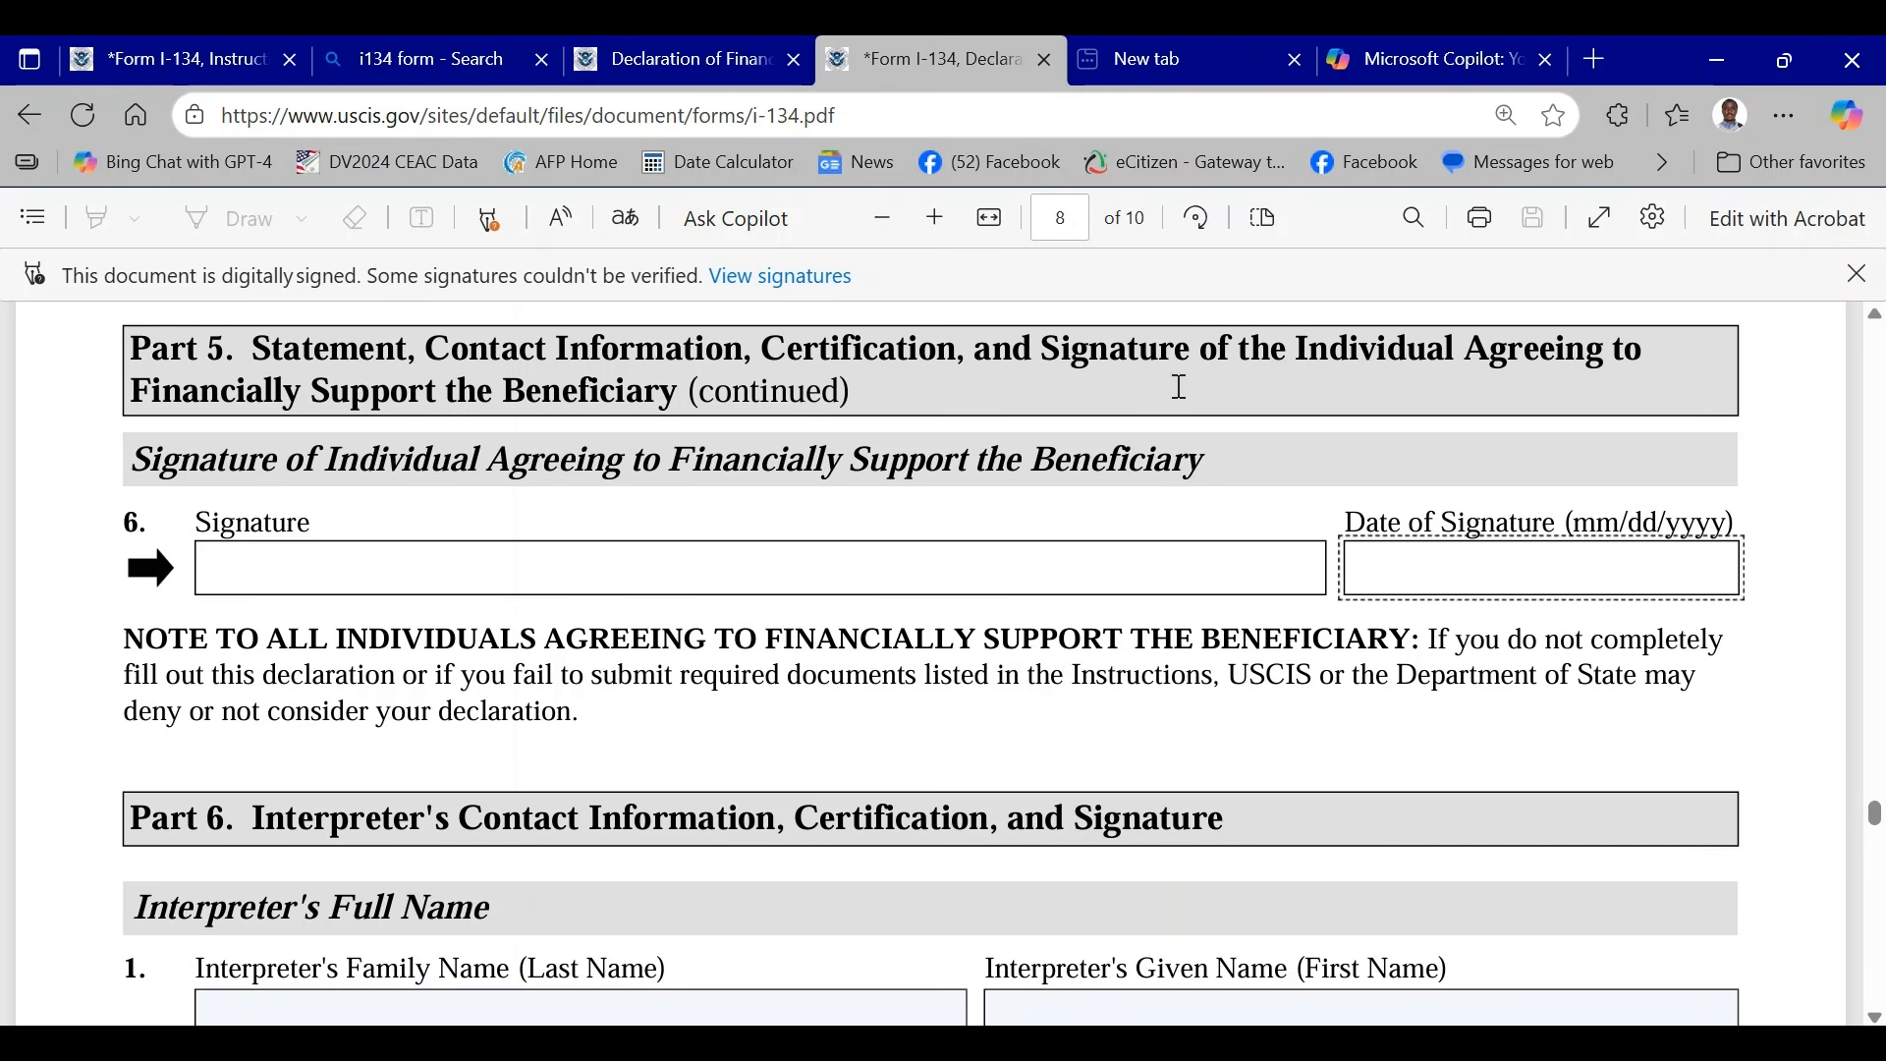
left_click(1486, 224)
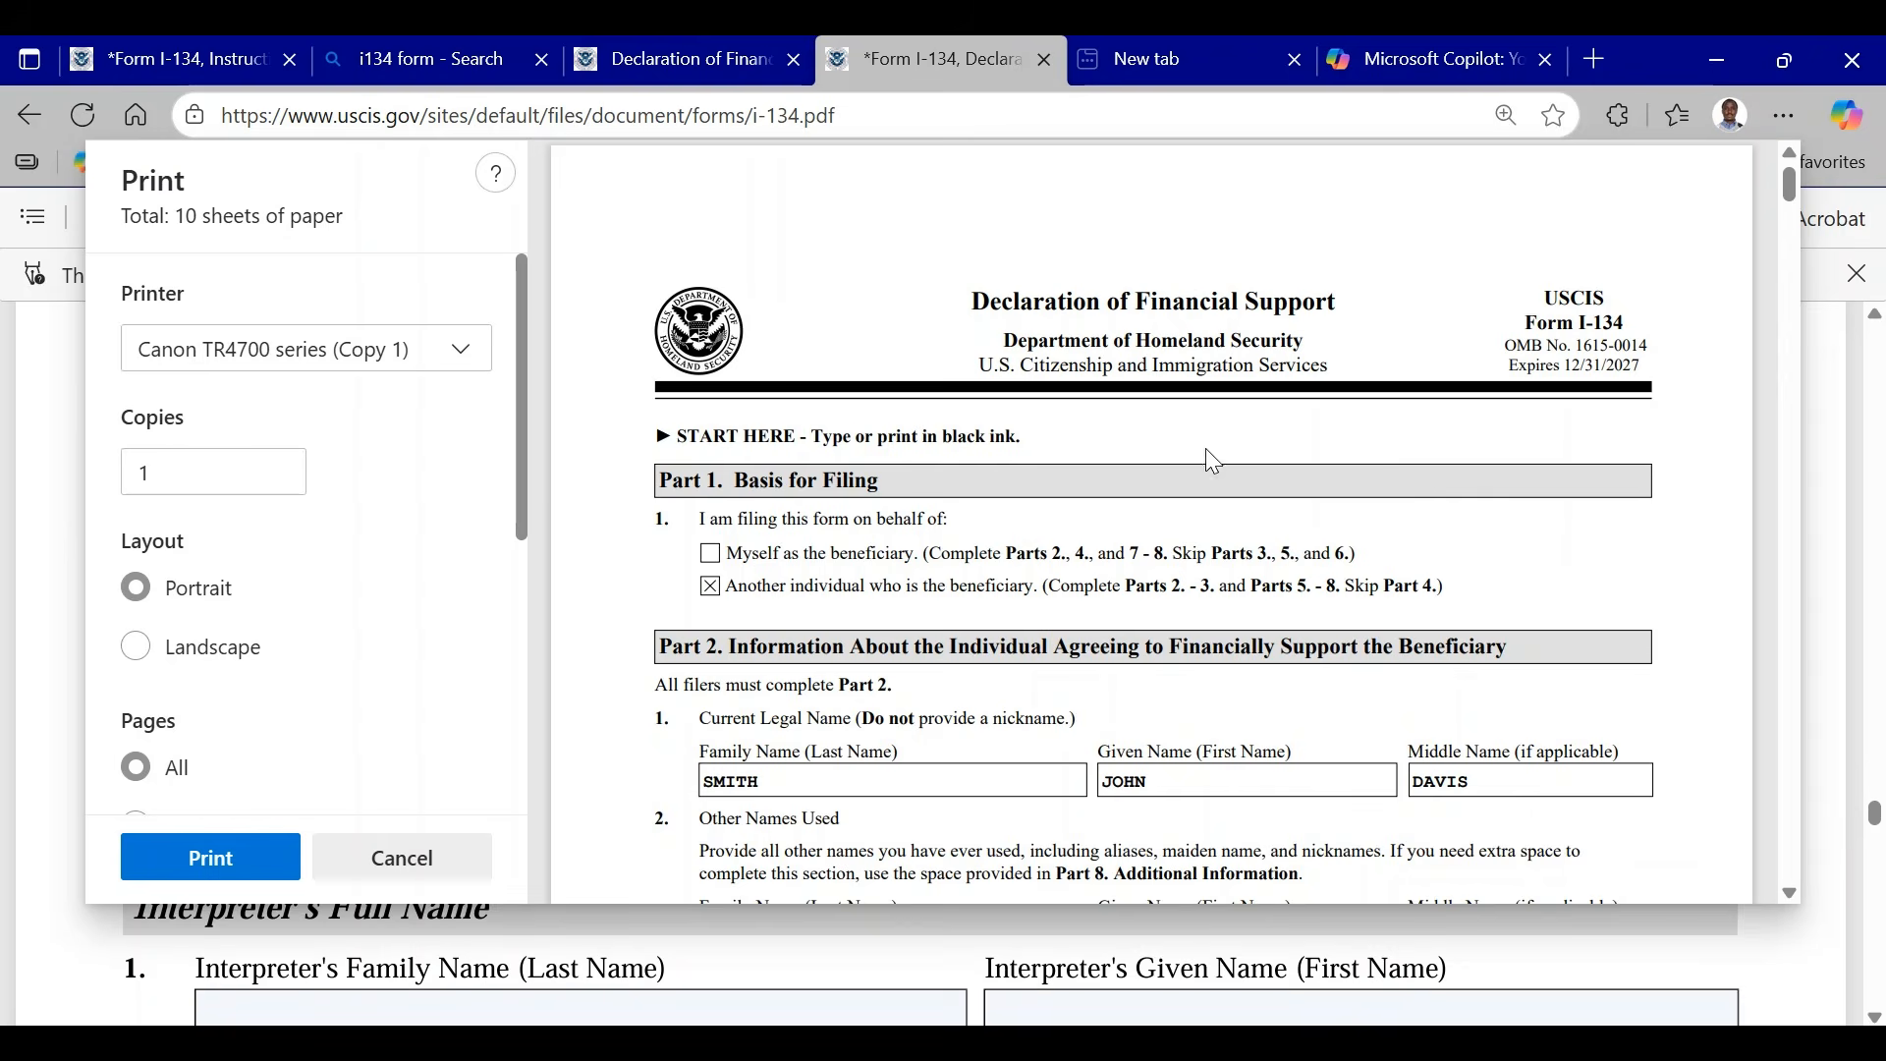
left_click(432, 858)
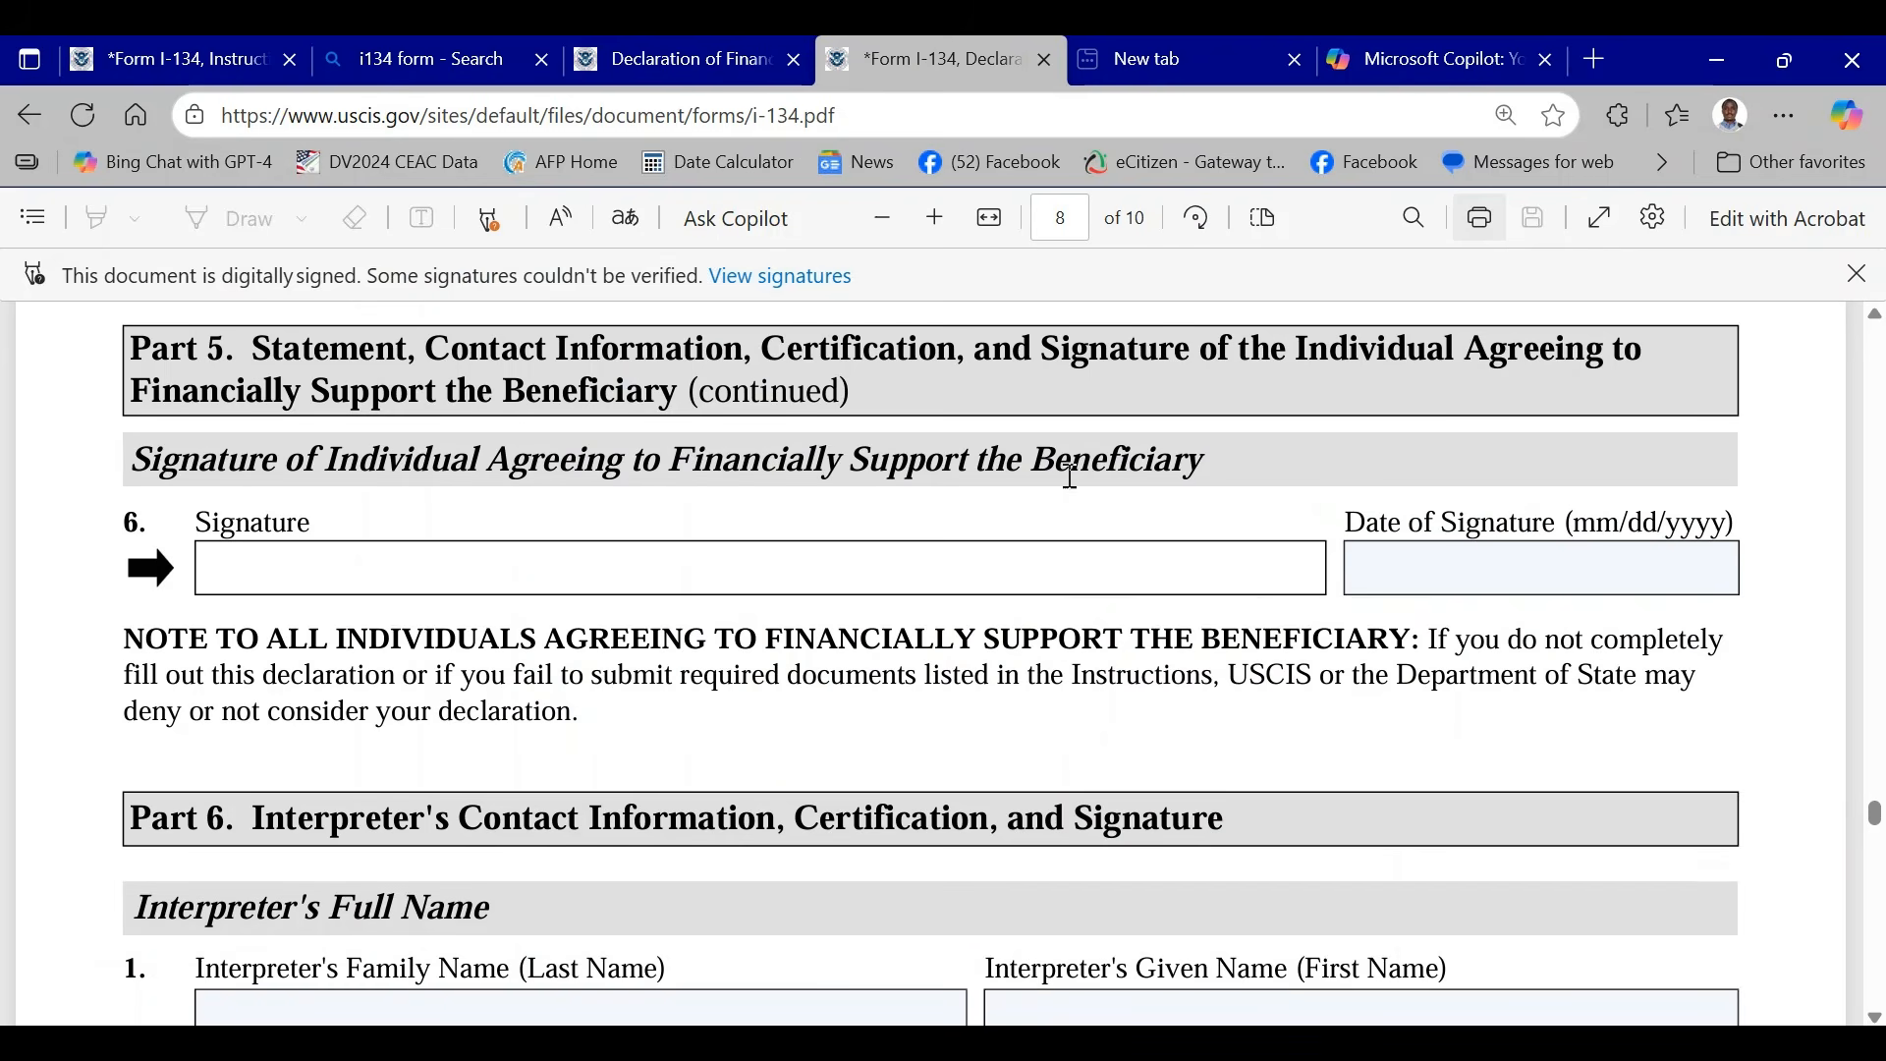
- Look at the interpreter section in Part 6, then review the form backwards through Parts 5, 4 and 3
scroll(1085, 449, "down", 3)
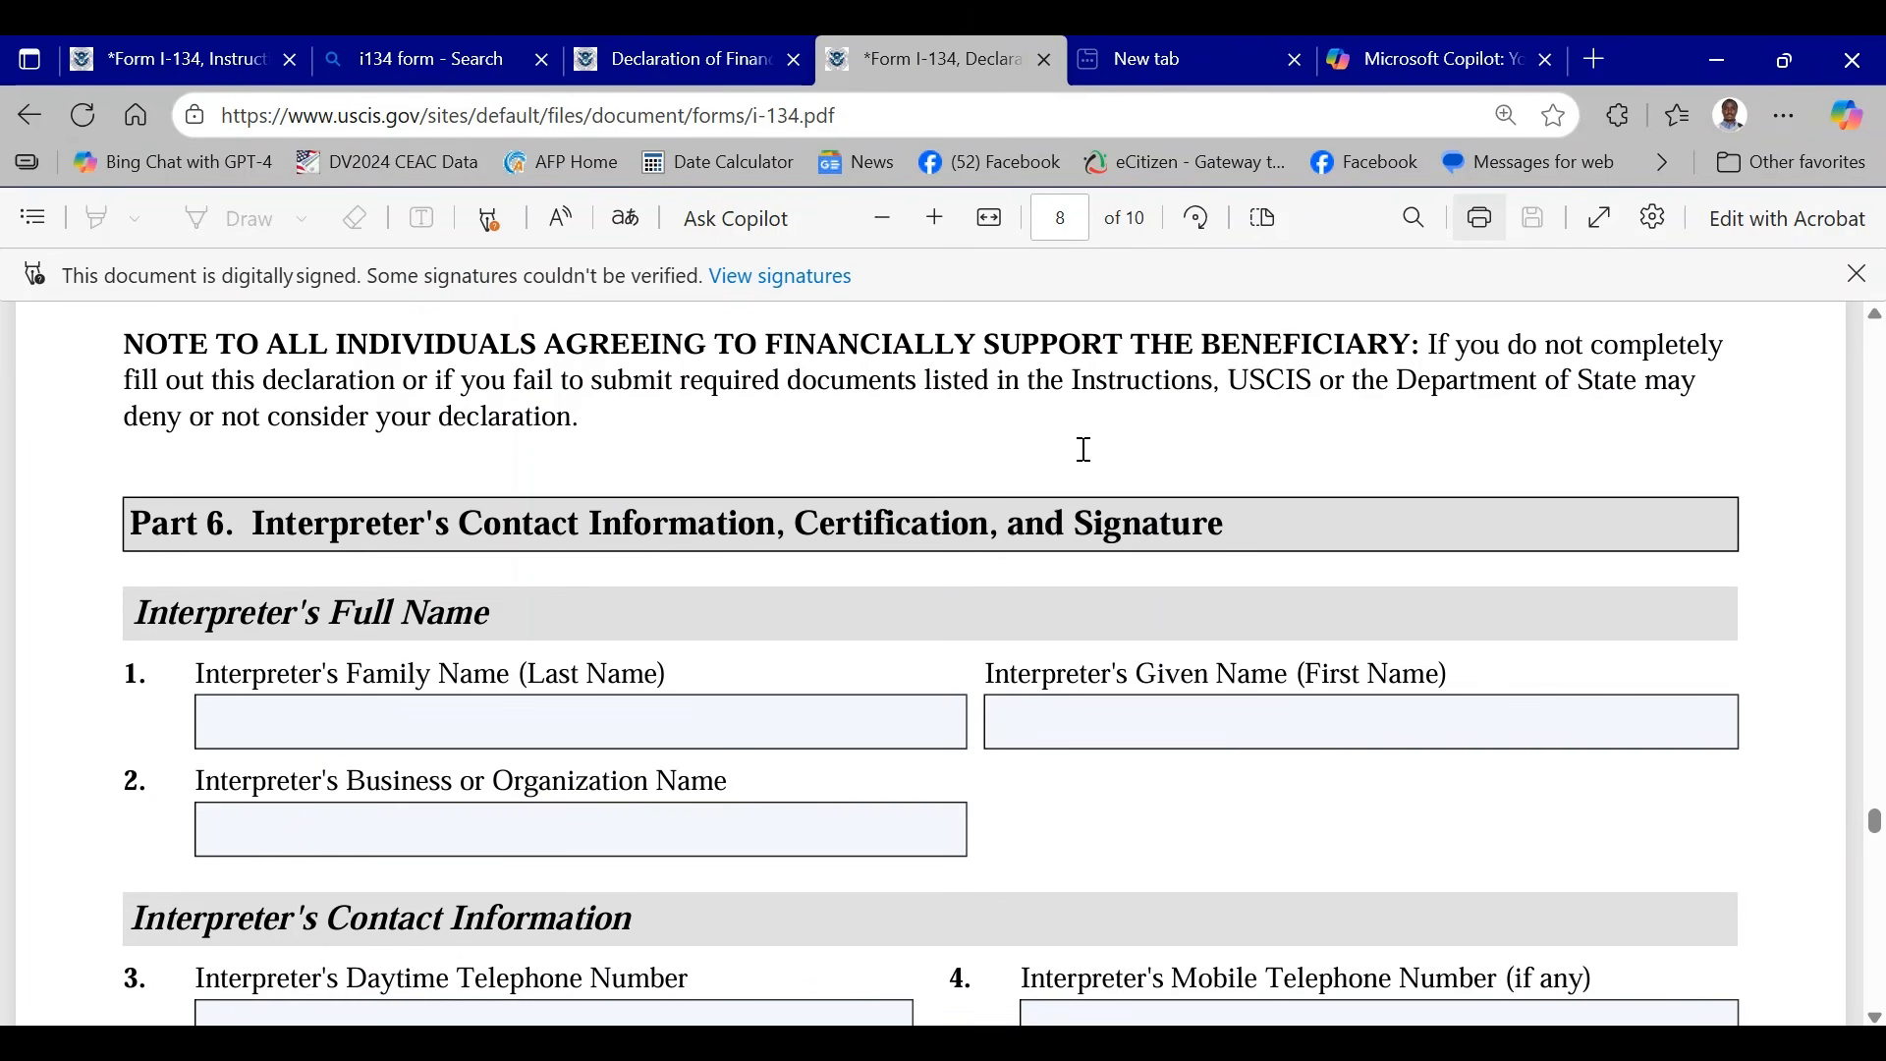
scroll(1085, 449, "up", 15)
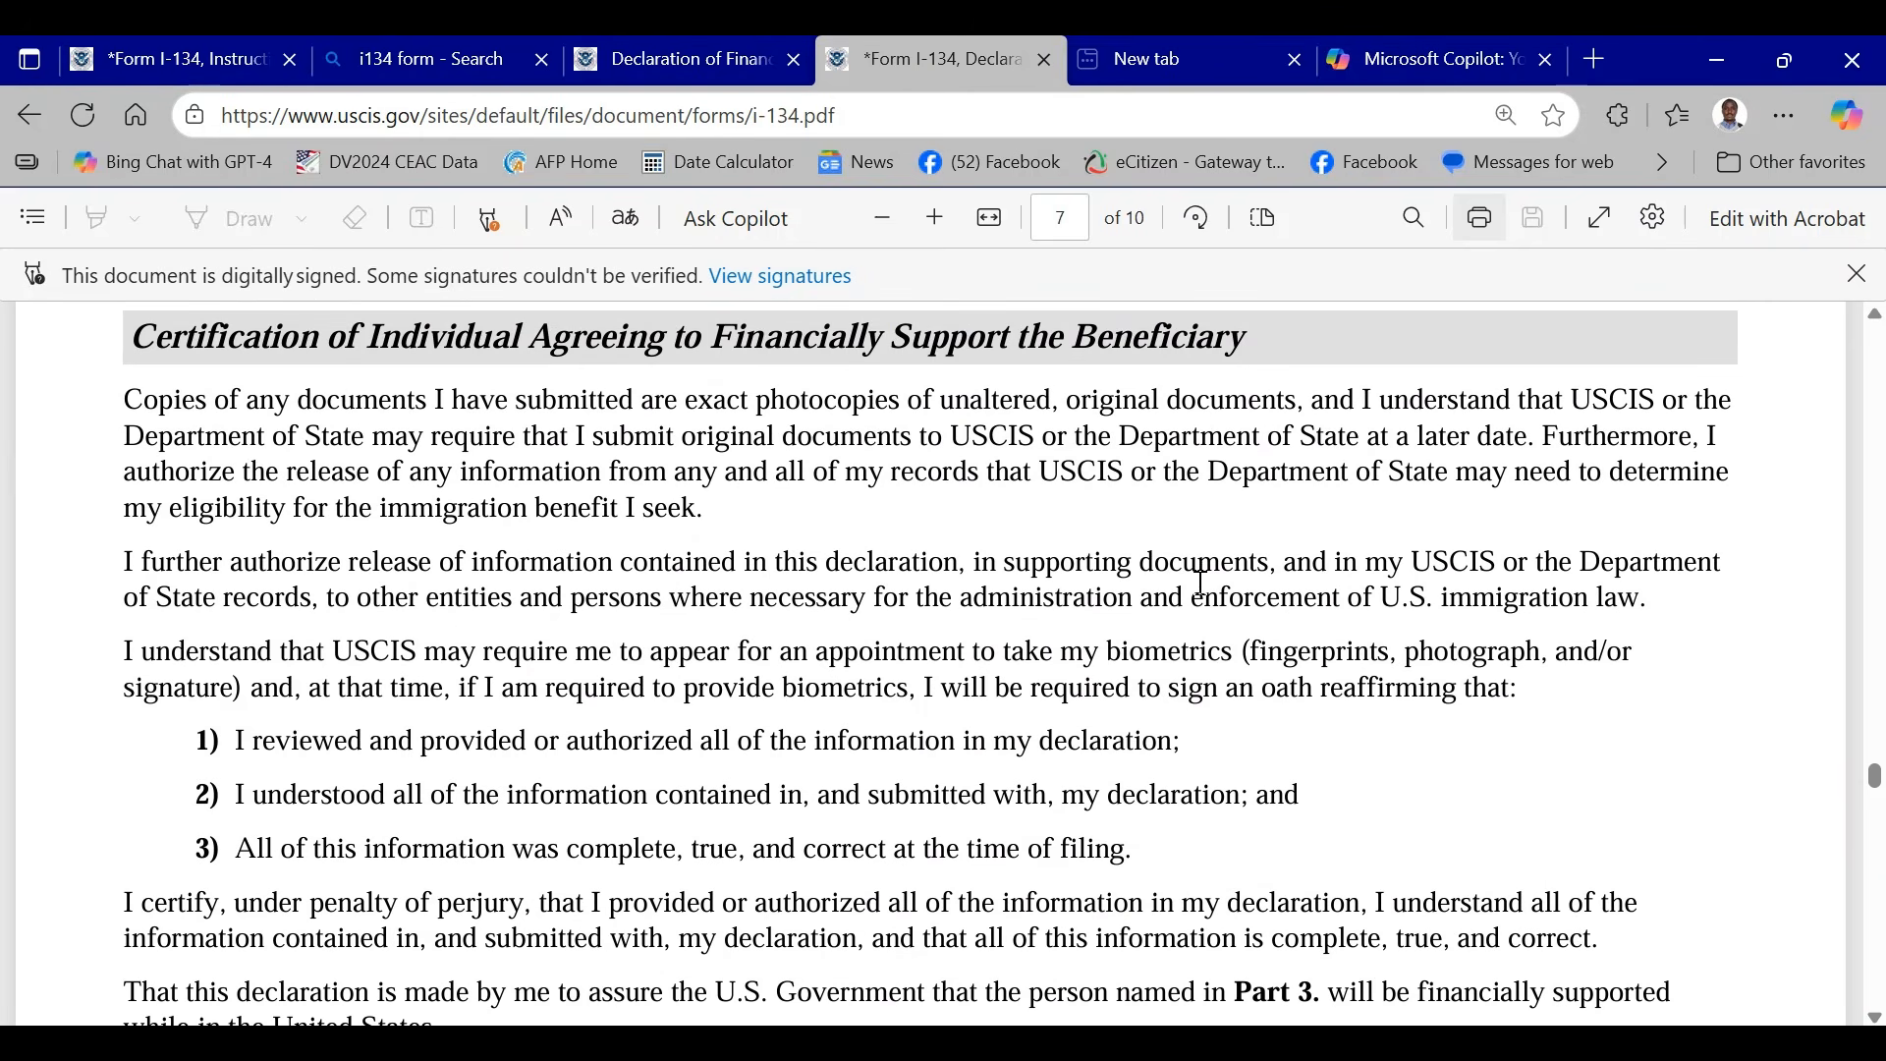
scroll(1201, 581, "up", 15)
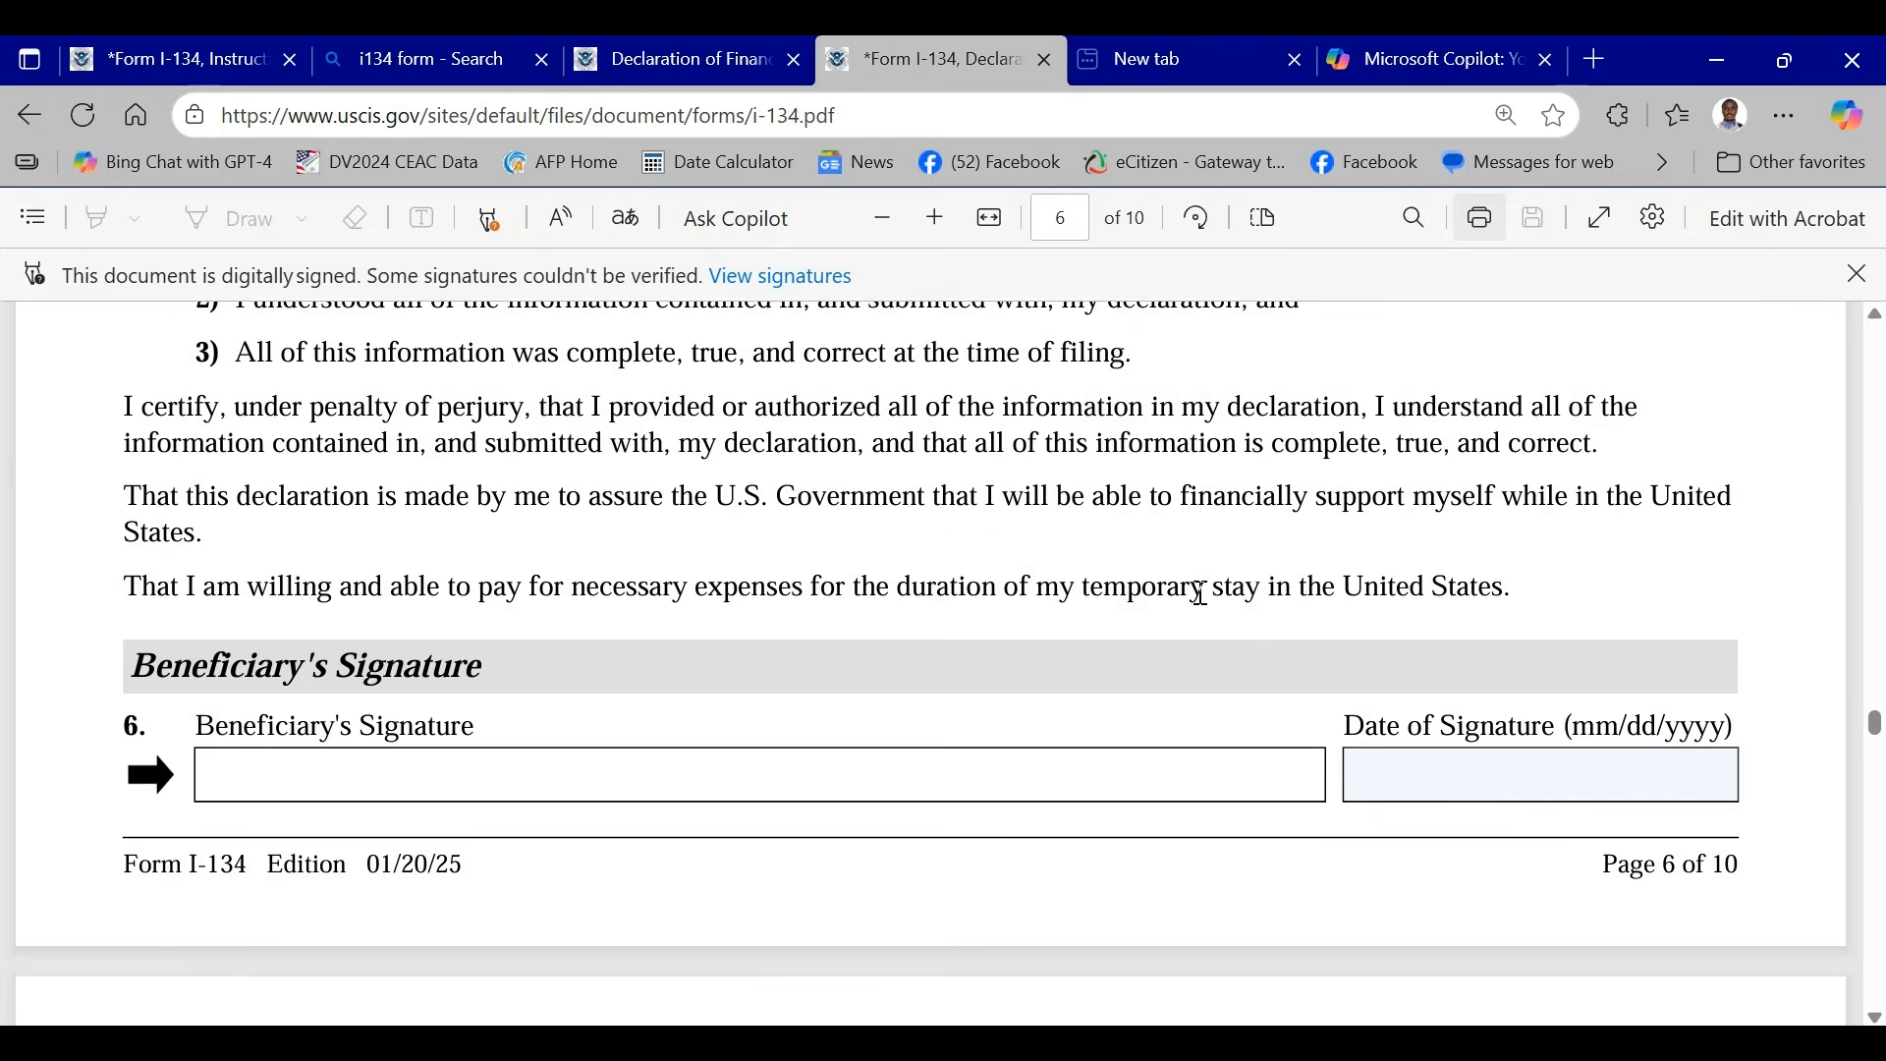
scroll(1201, 595, "up", 15)
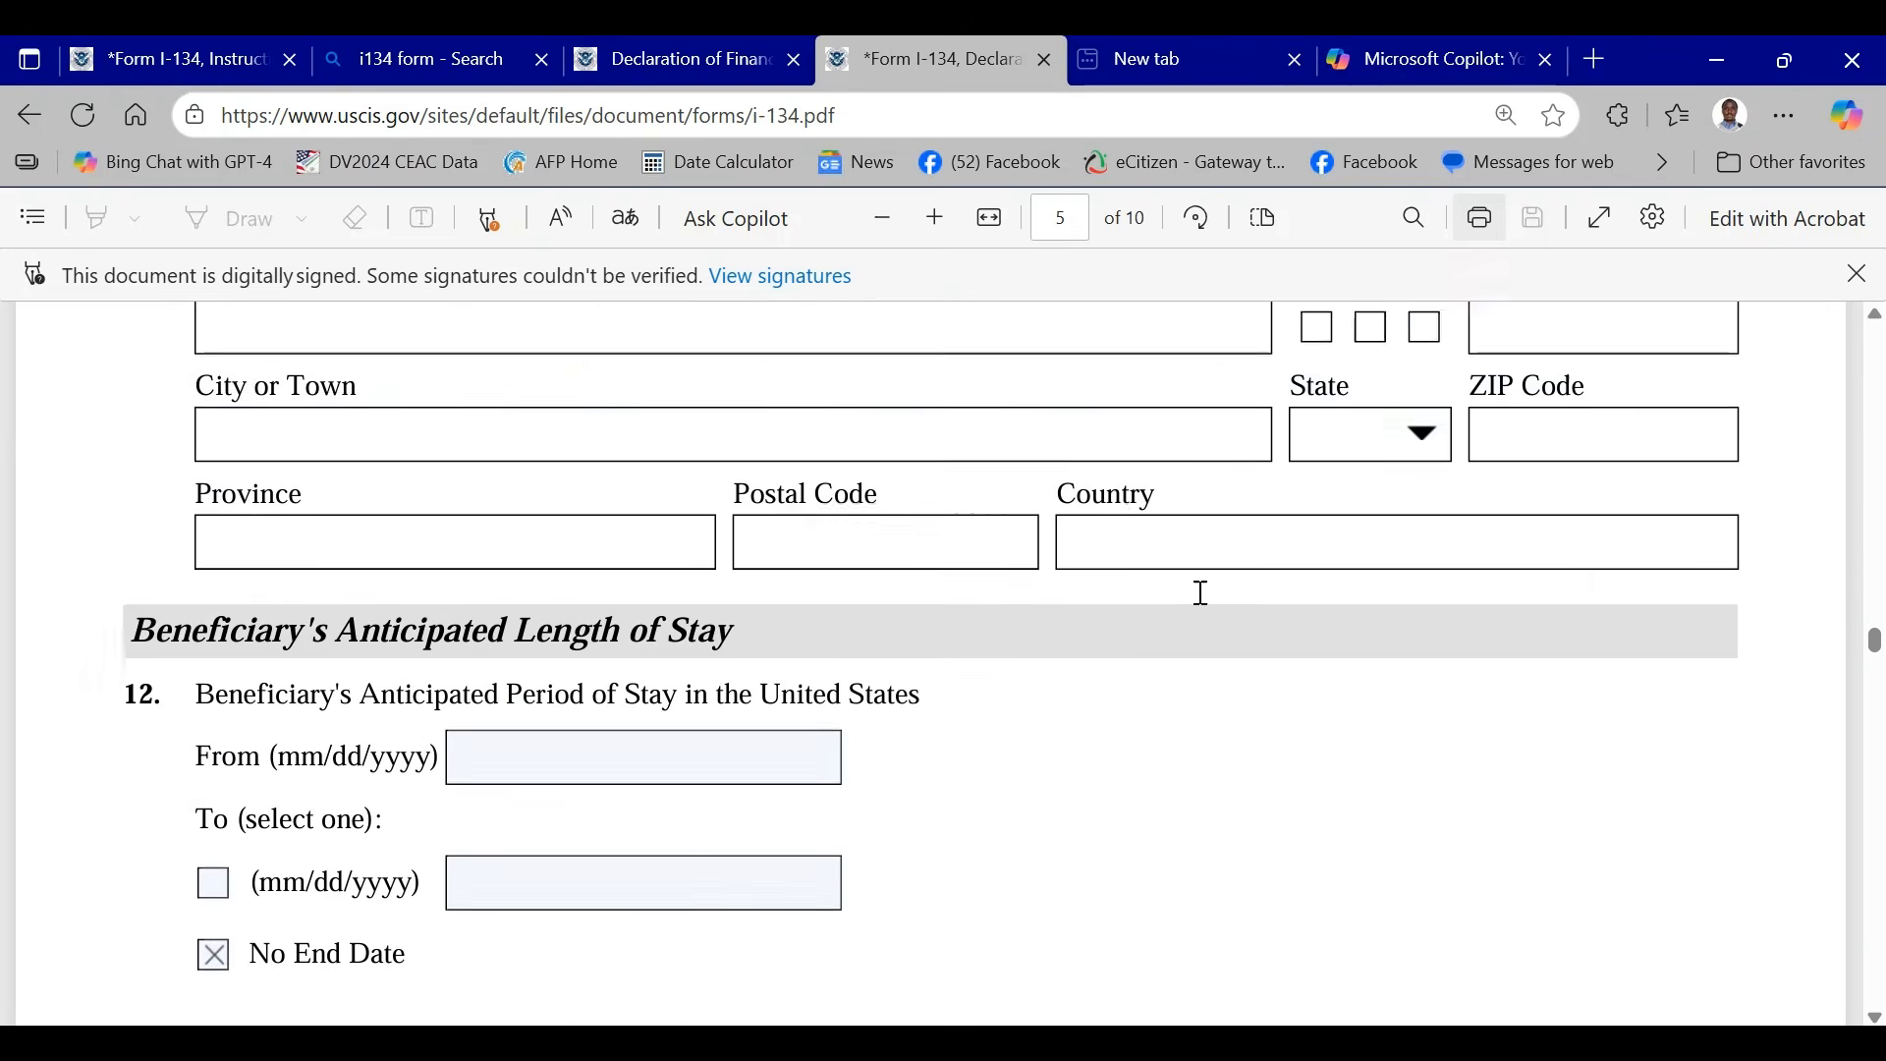
scroll(1200, 595, "up", 15)
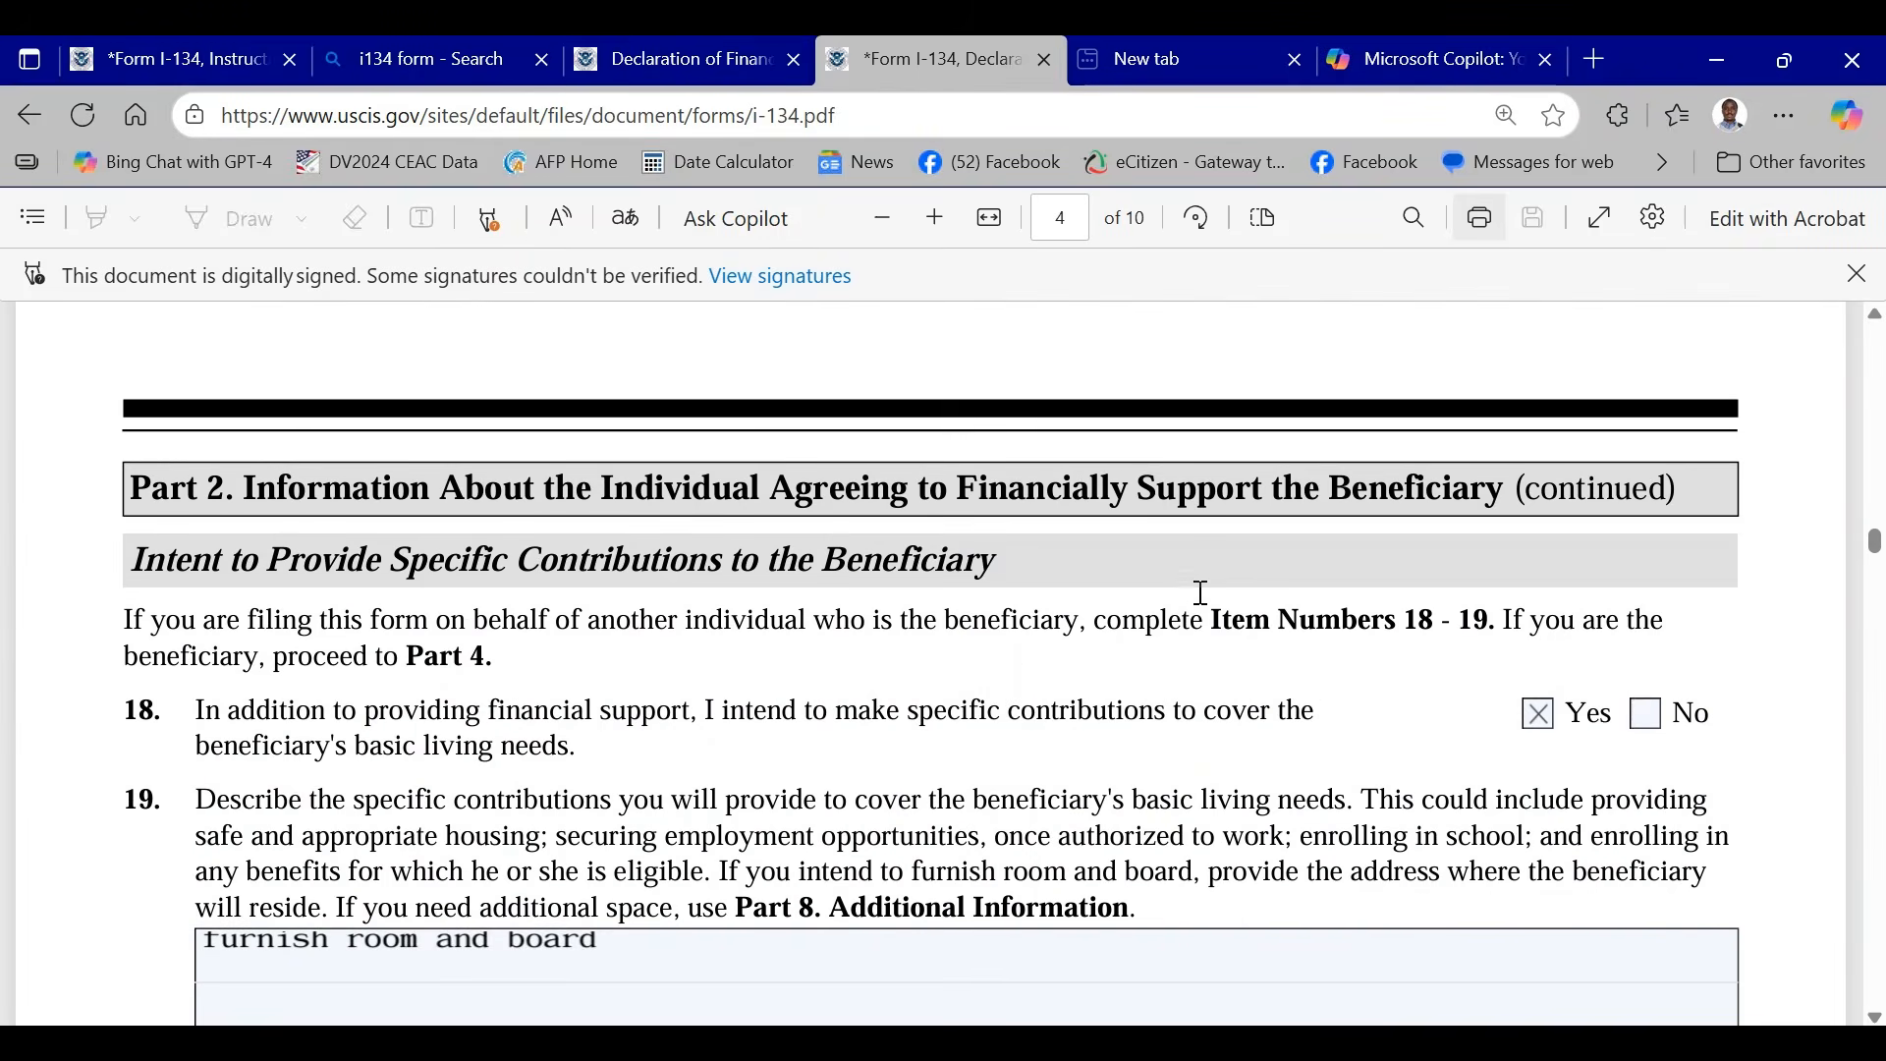
- Review the sponsor's financial information in Part 2, Items 13 to 17, covering prior forms, dependents, annual income and assets
scroll(1200, 593, "up", 5)
scroll(1210, 593, "down", 5)
scroll(1212, 594, "up", 5)
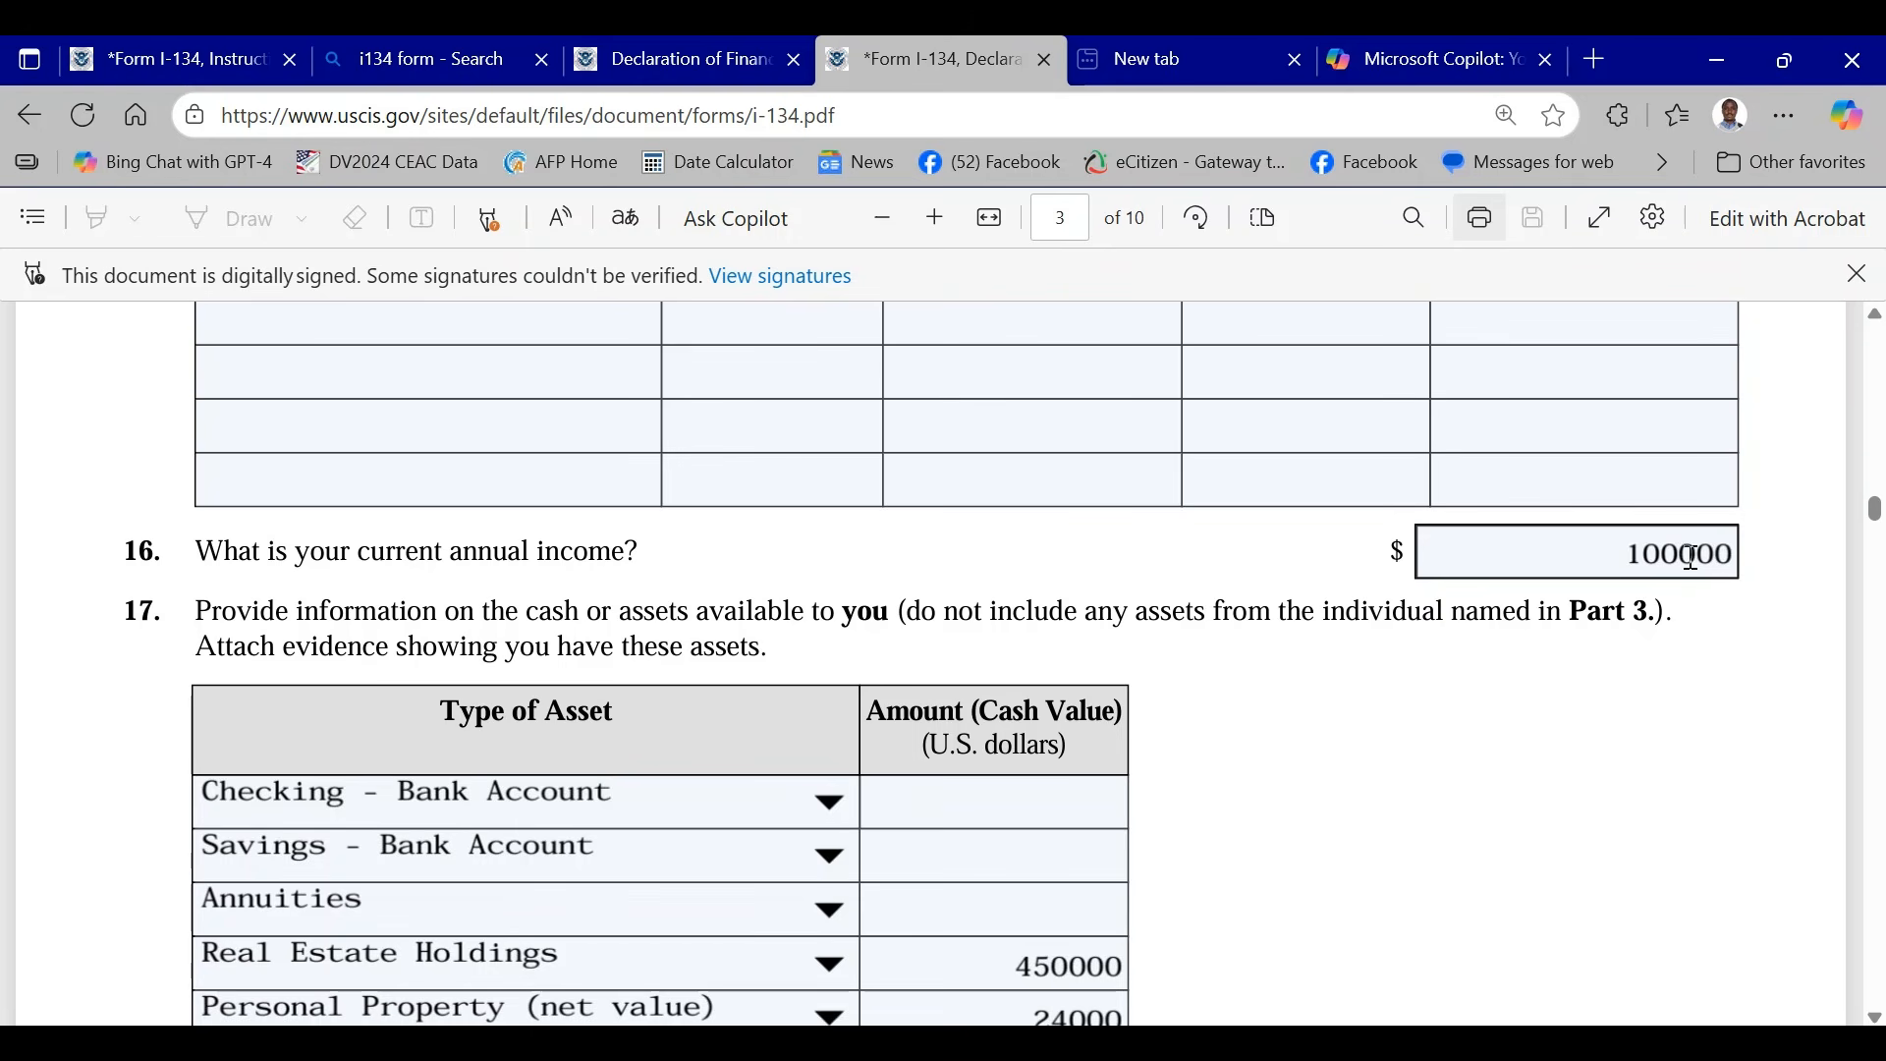
scroll(1393, 391, "up", 6)
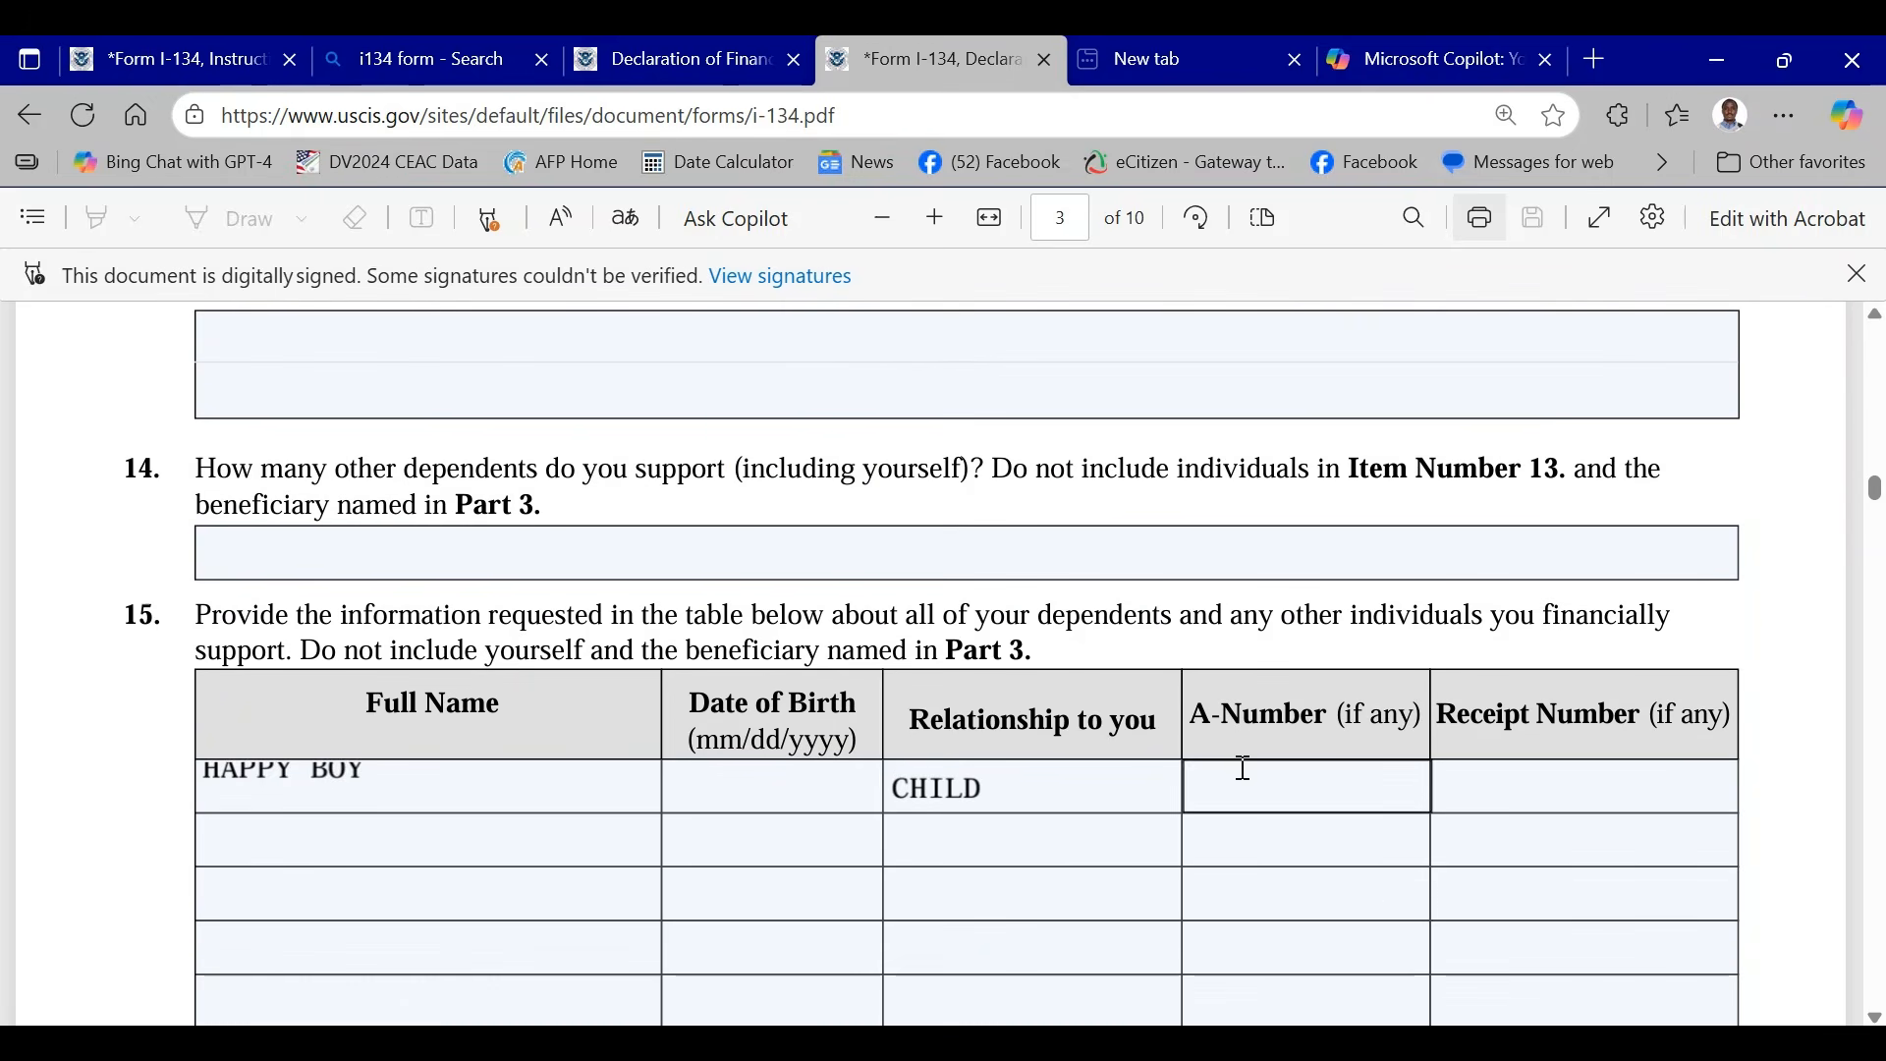
scroll(1209, 668, "down", 4)
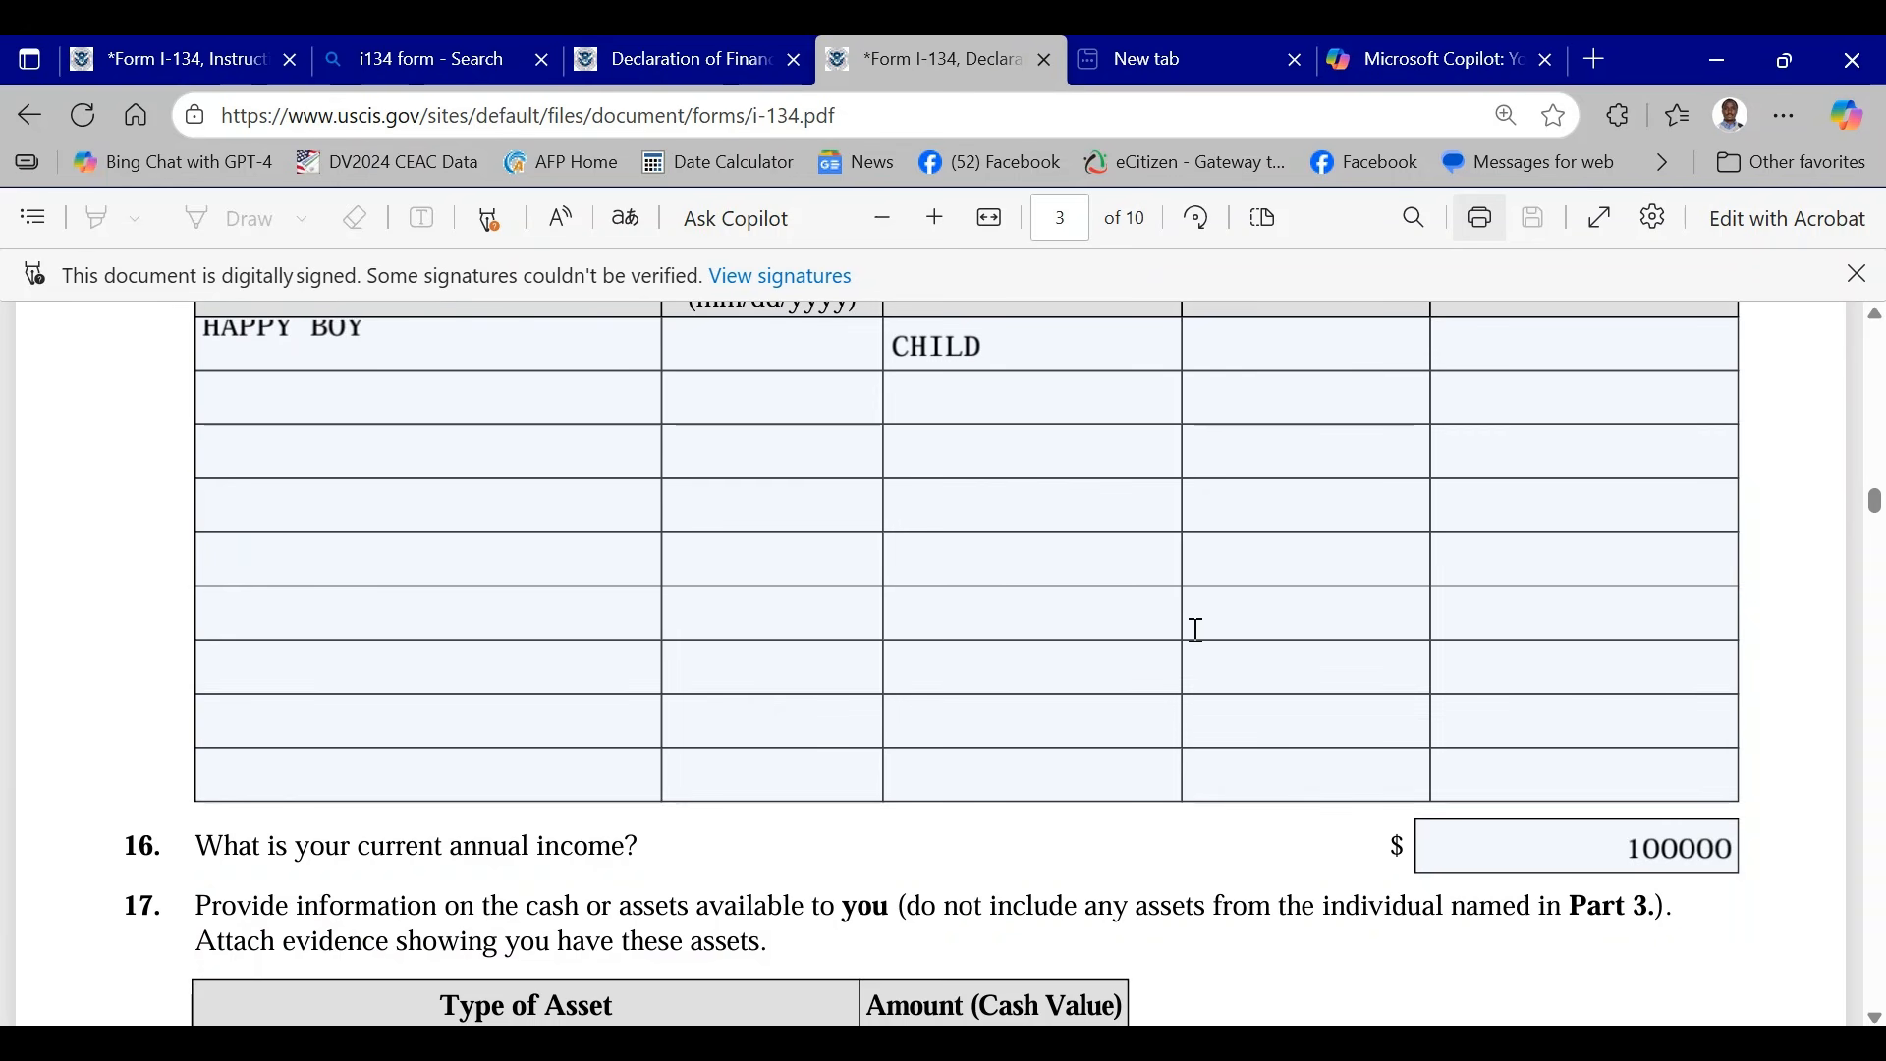
left_click(1284, 551)
scroll(1317, 534, "up", 3)
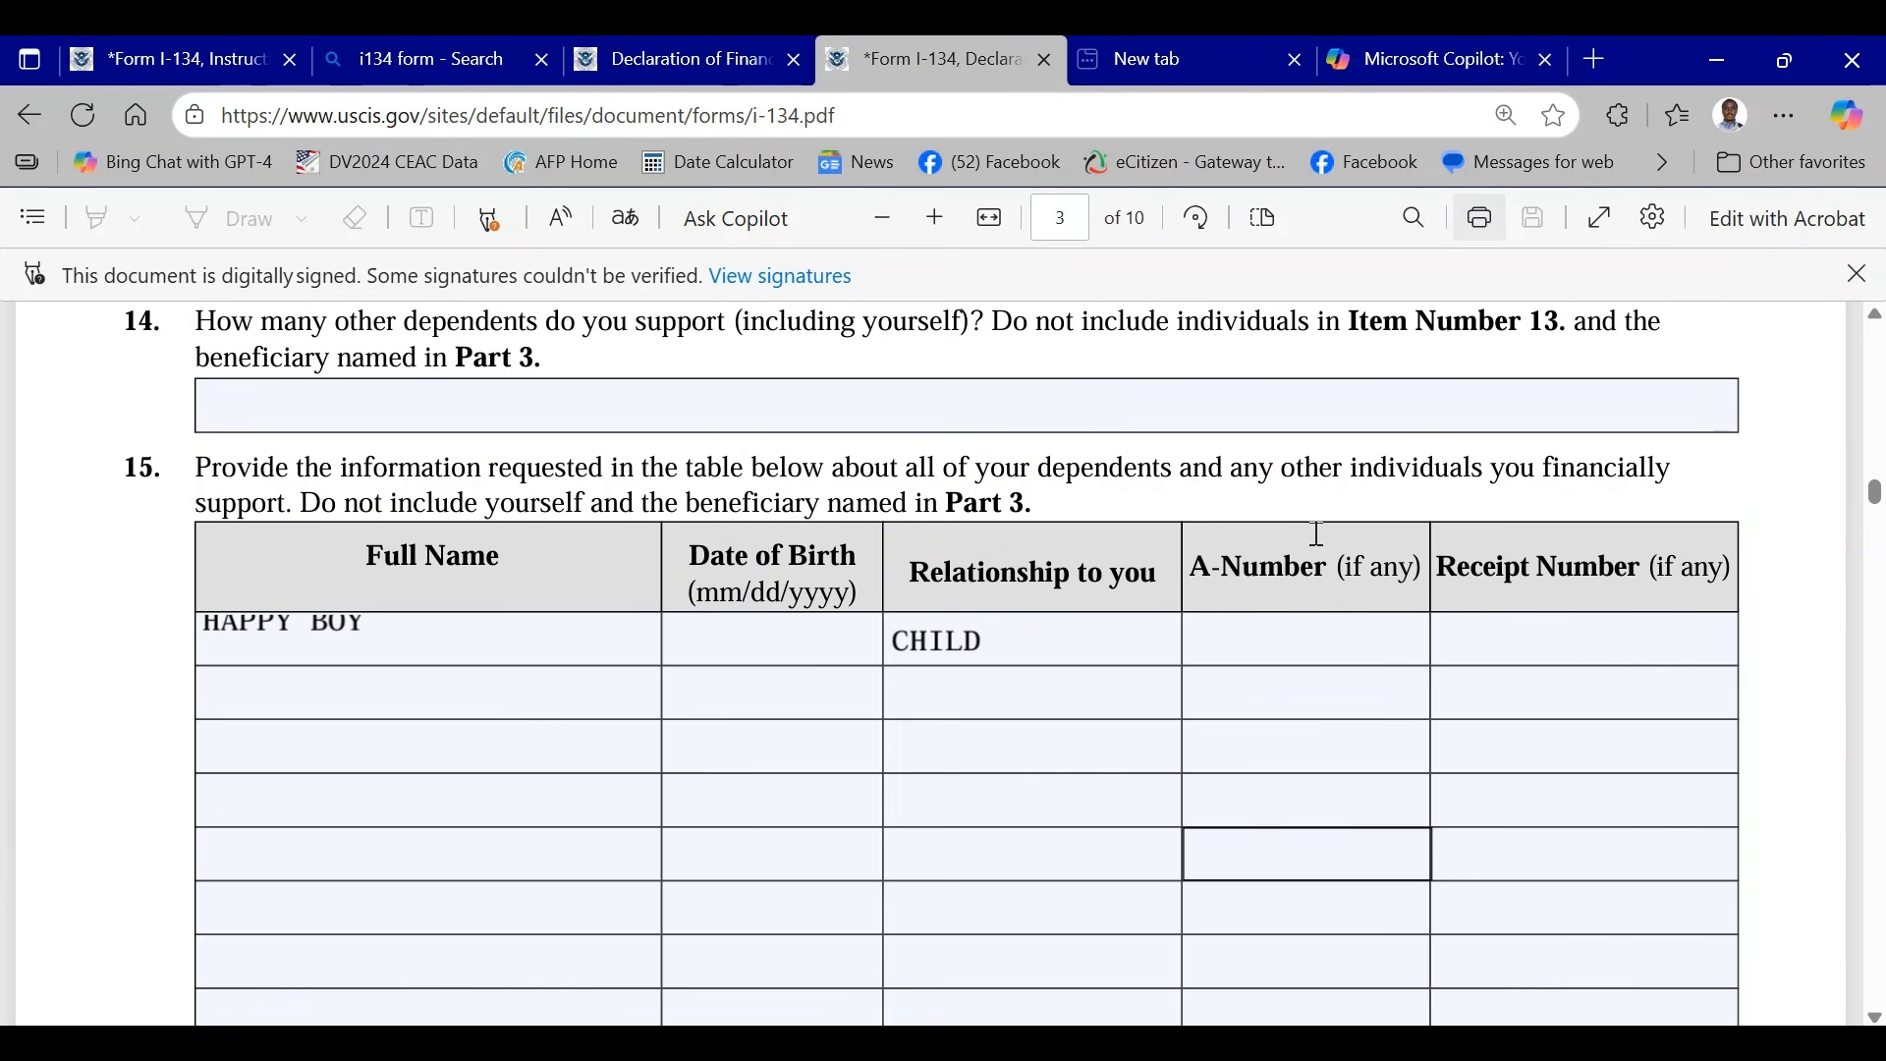
scroll(1242, 641, "up", 10)
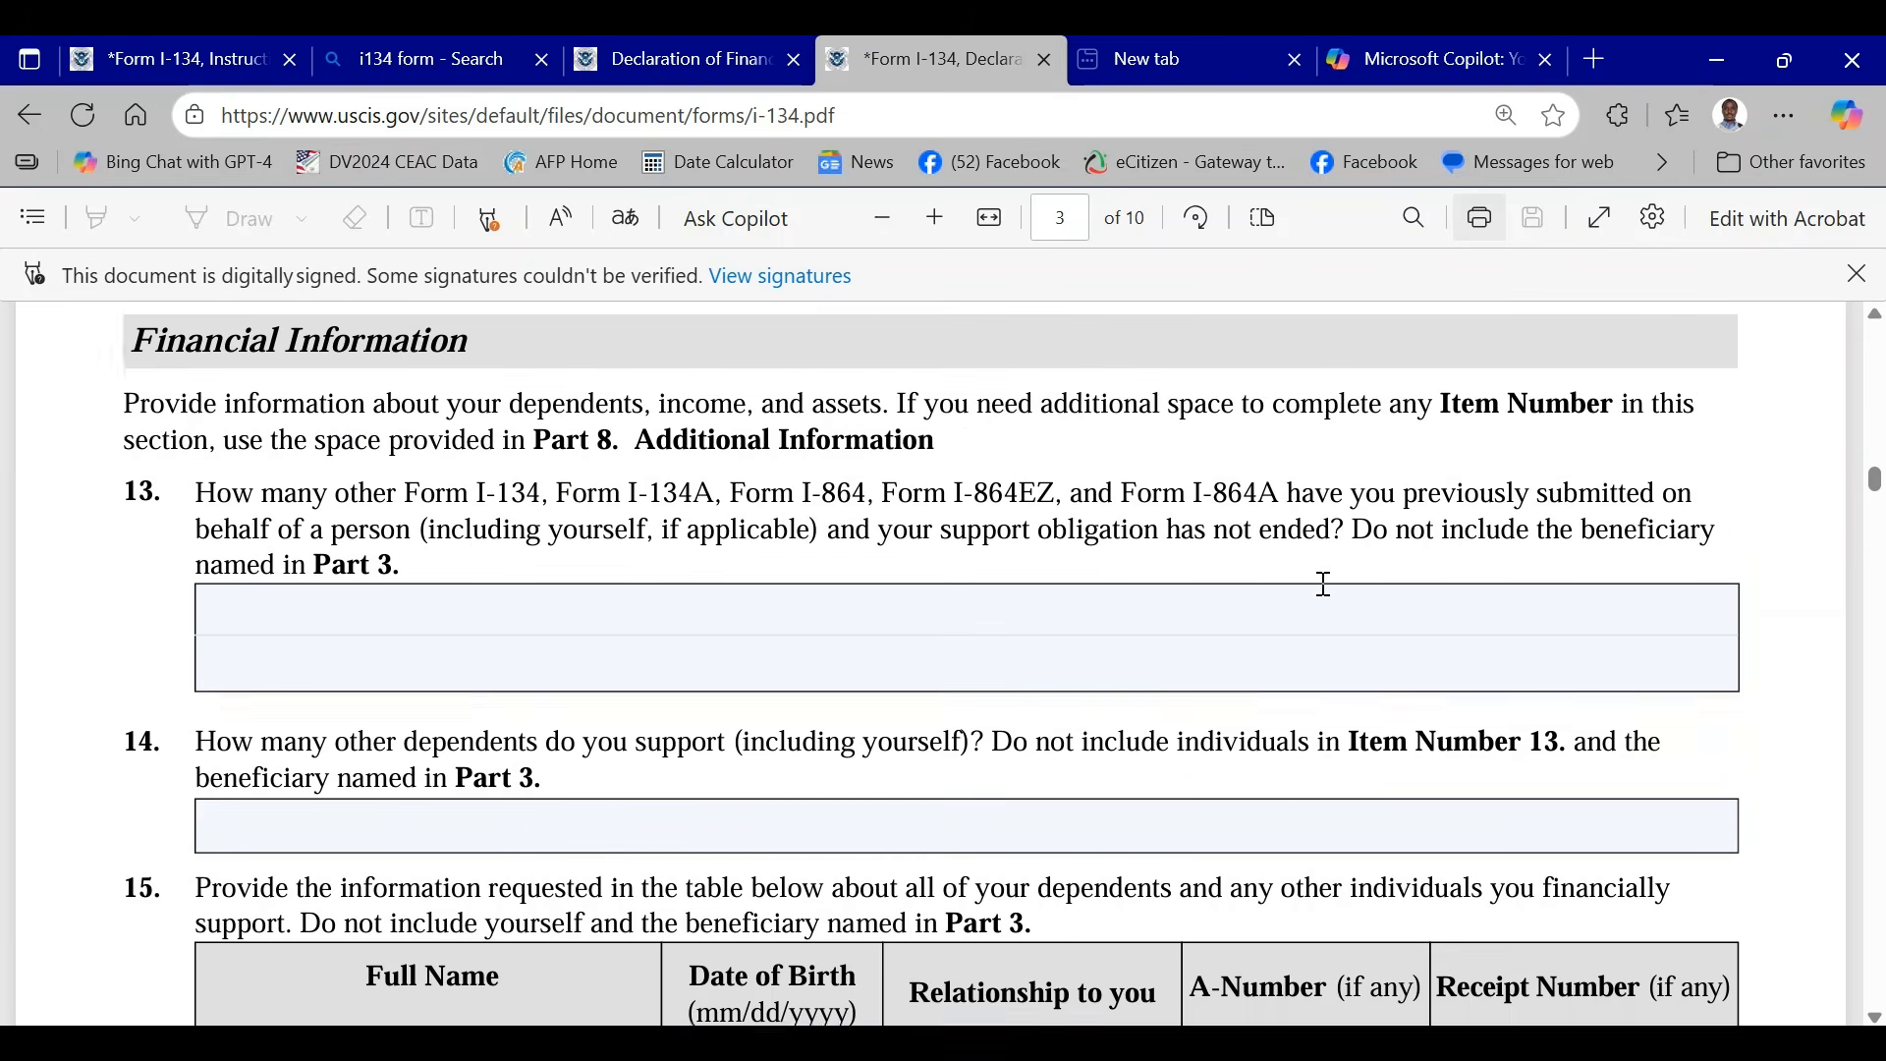
scroll(1324, 584, "up", 15)
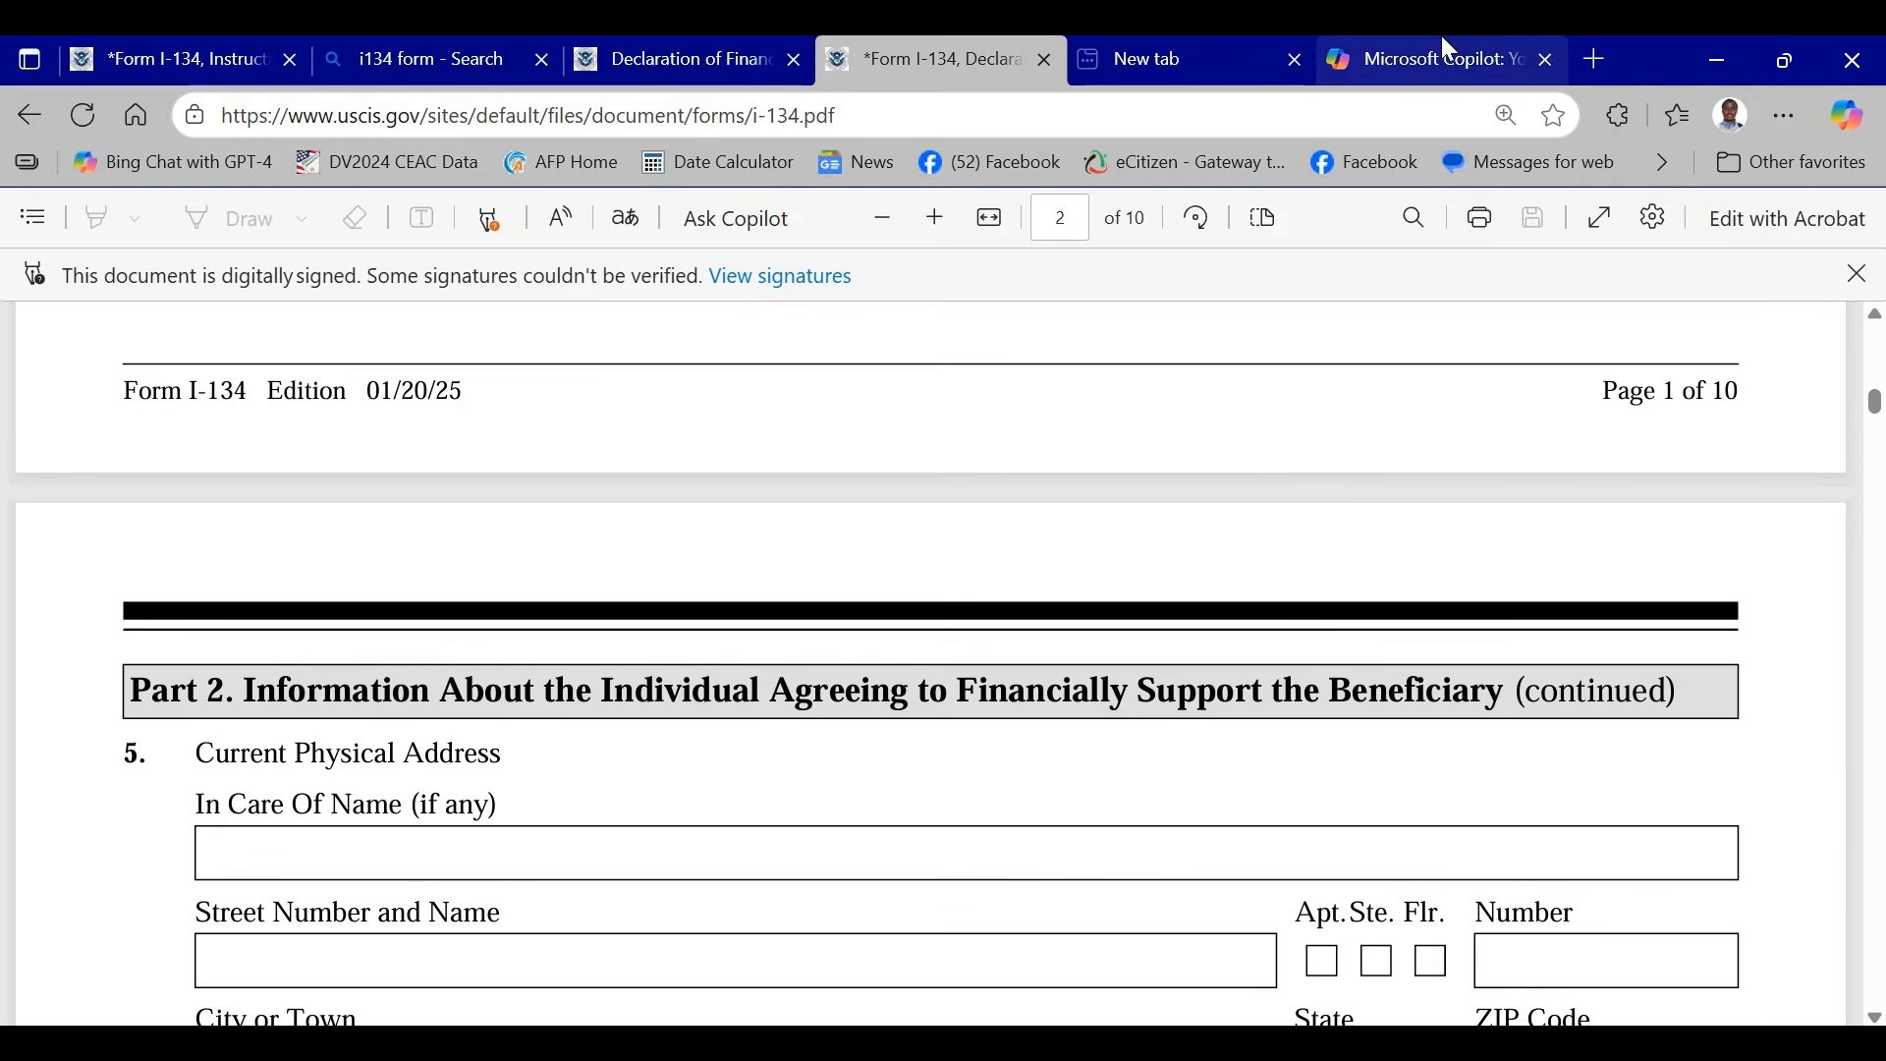
- Switch to the Copilot chat and read the ways to fill a PDF with Acrobat Reader, web browsers, online editors and mobile apps
left_click(1418, 61)
scroll(1165, 573, "up", 5)
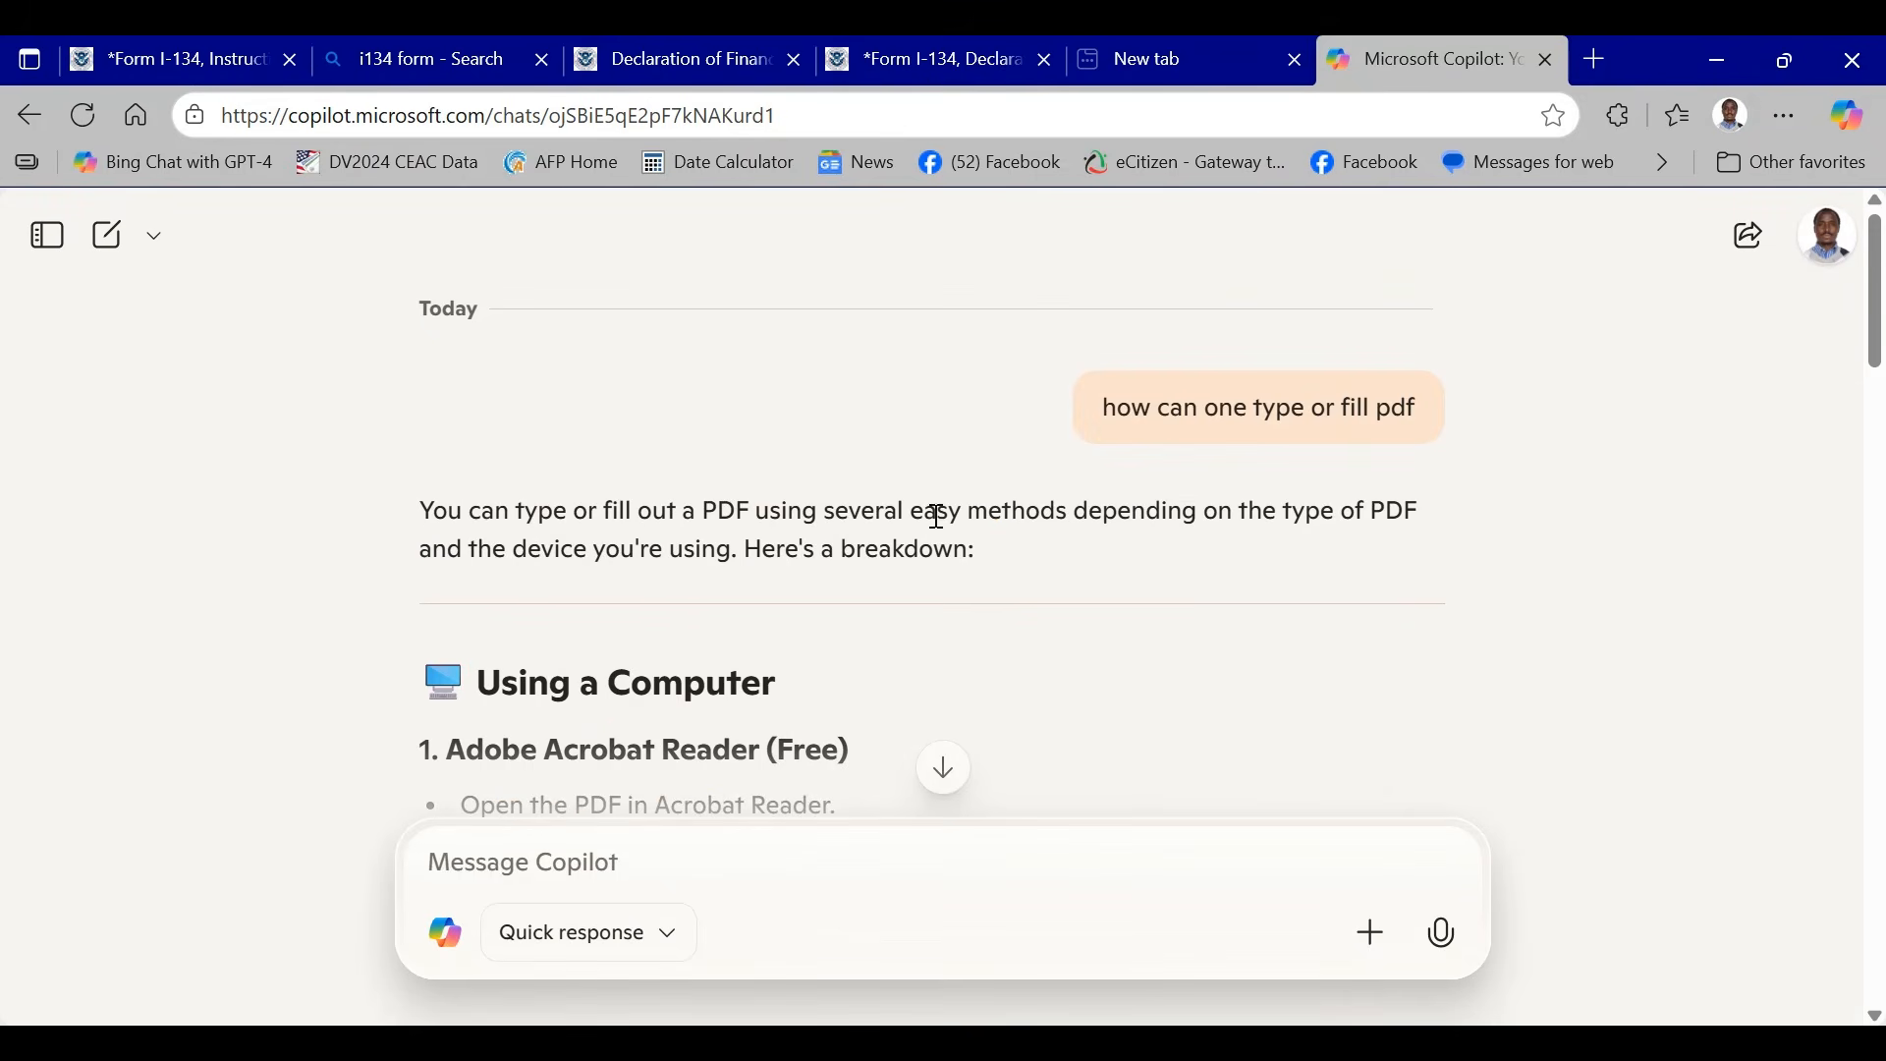
scroll(668, 488, "down", 3)
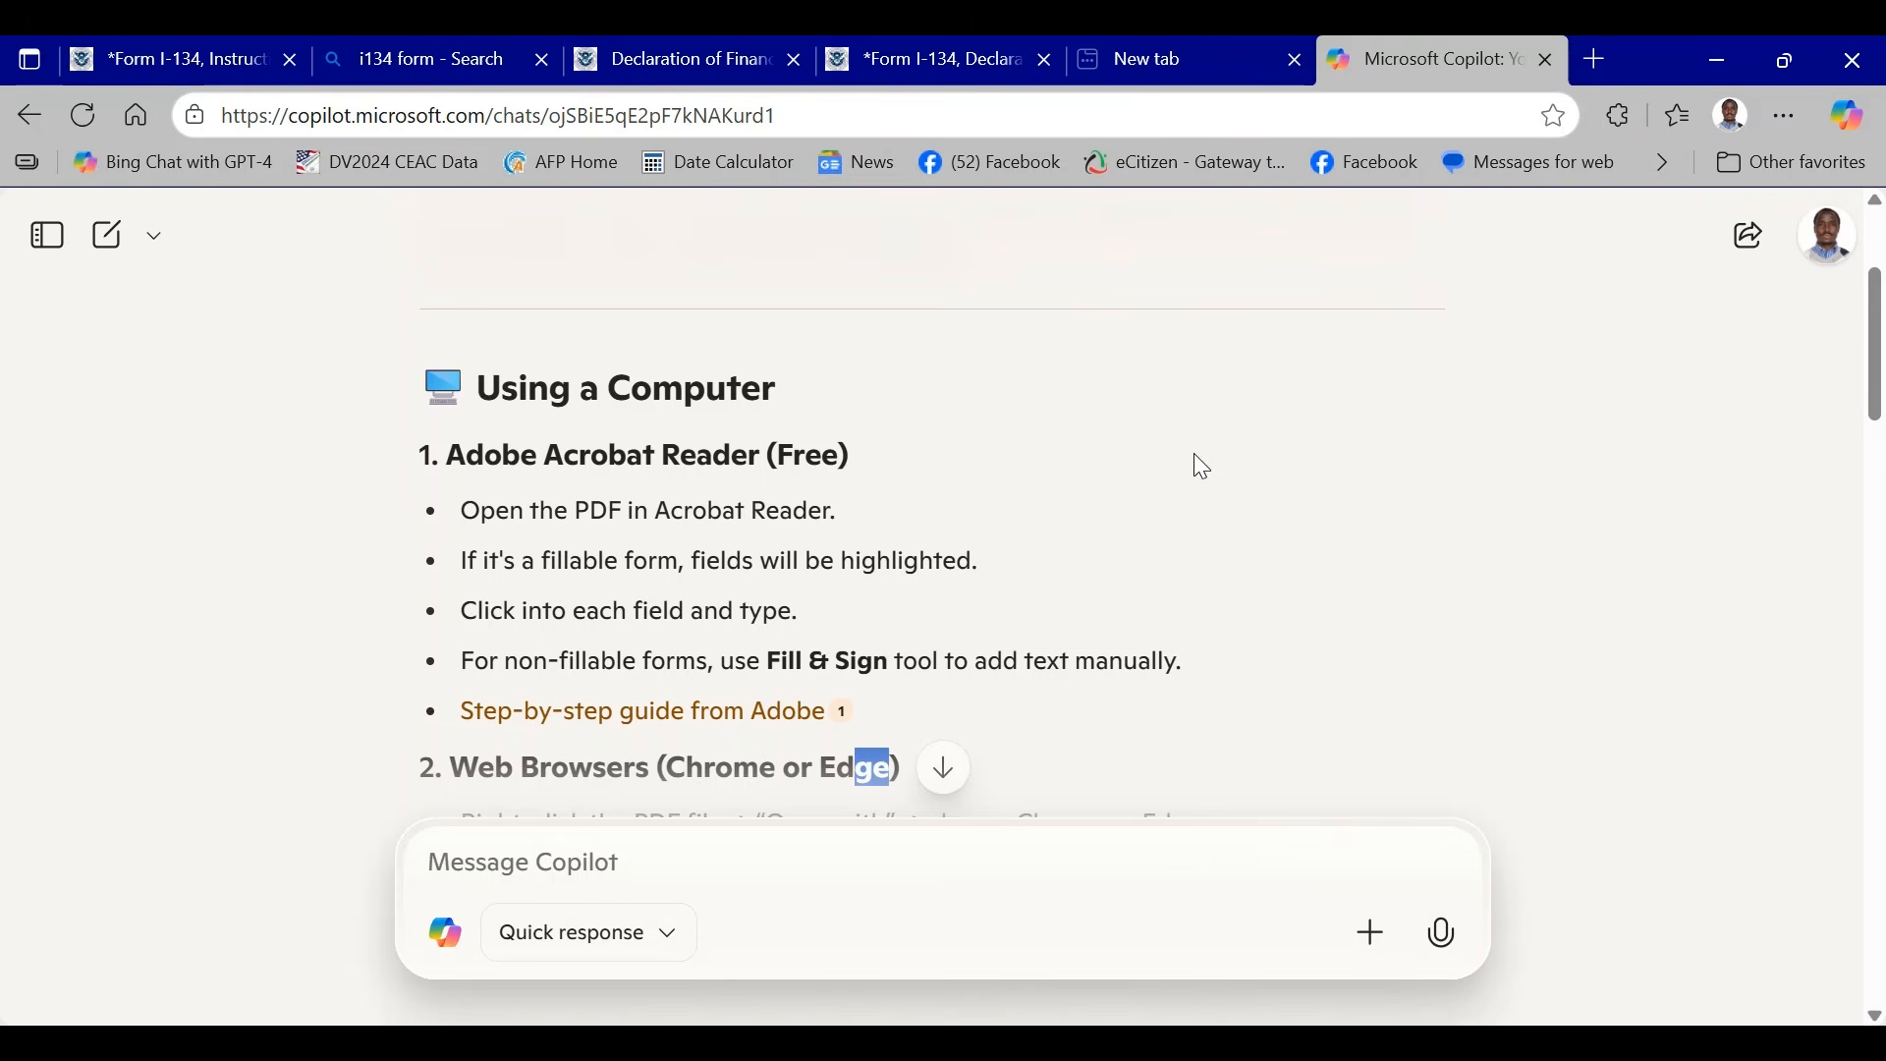
scroll(1115, 416, "down", 1)
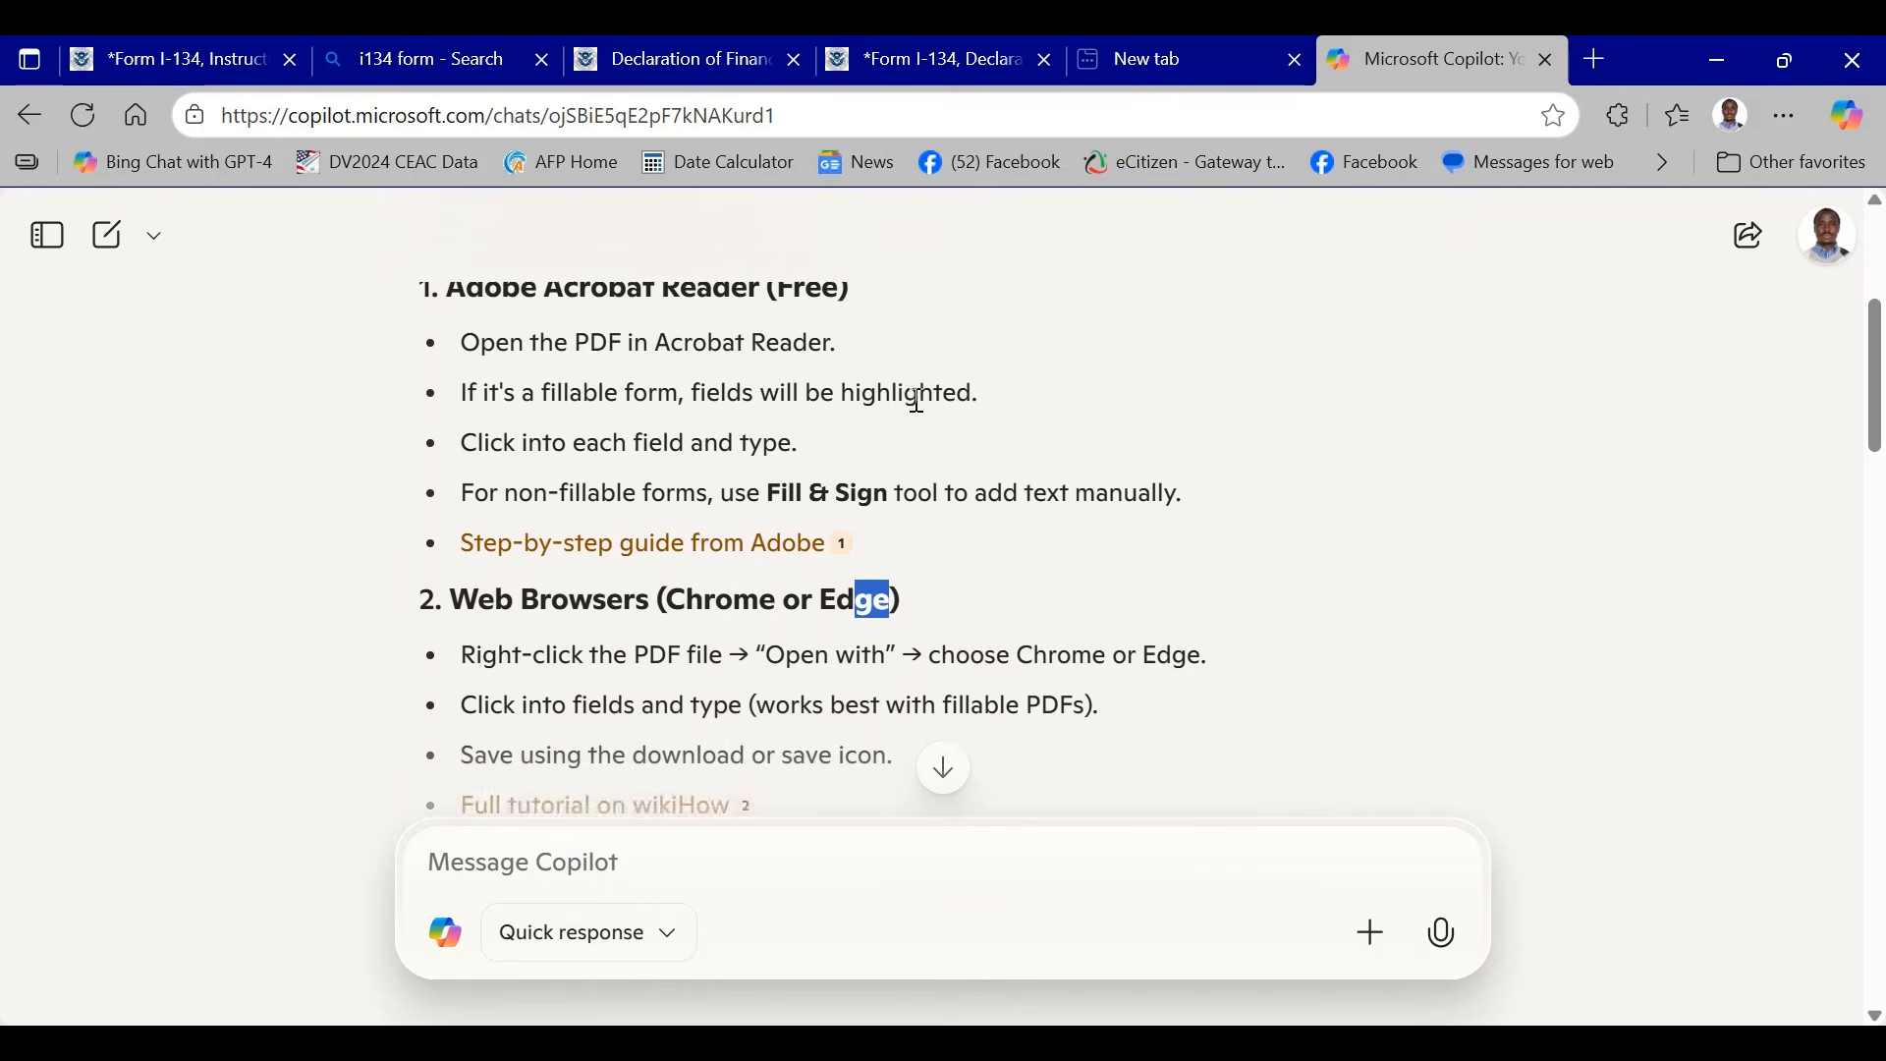
scroll(983, 432, "down", 2)
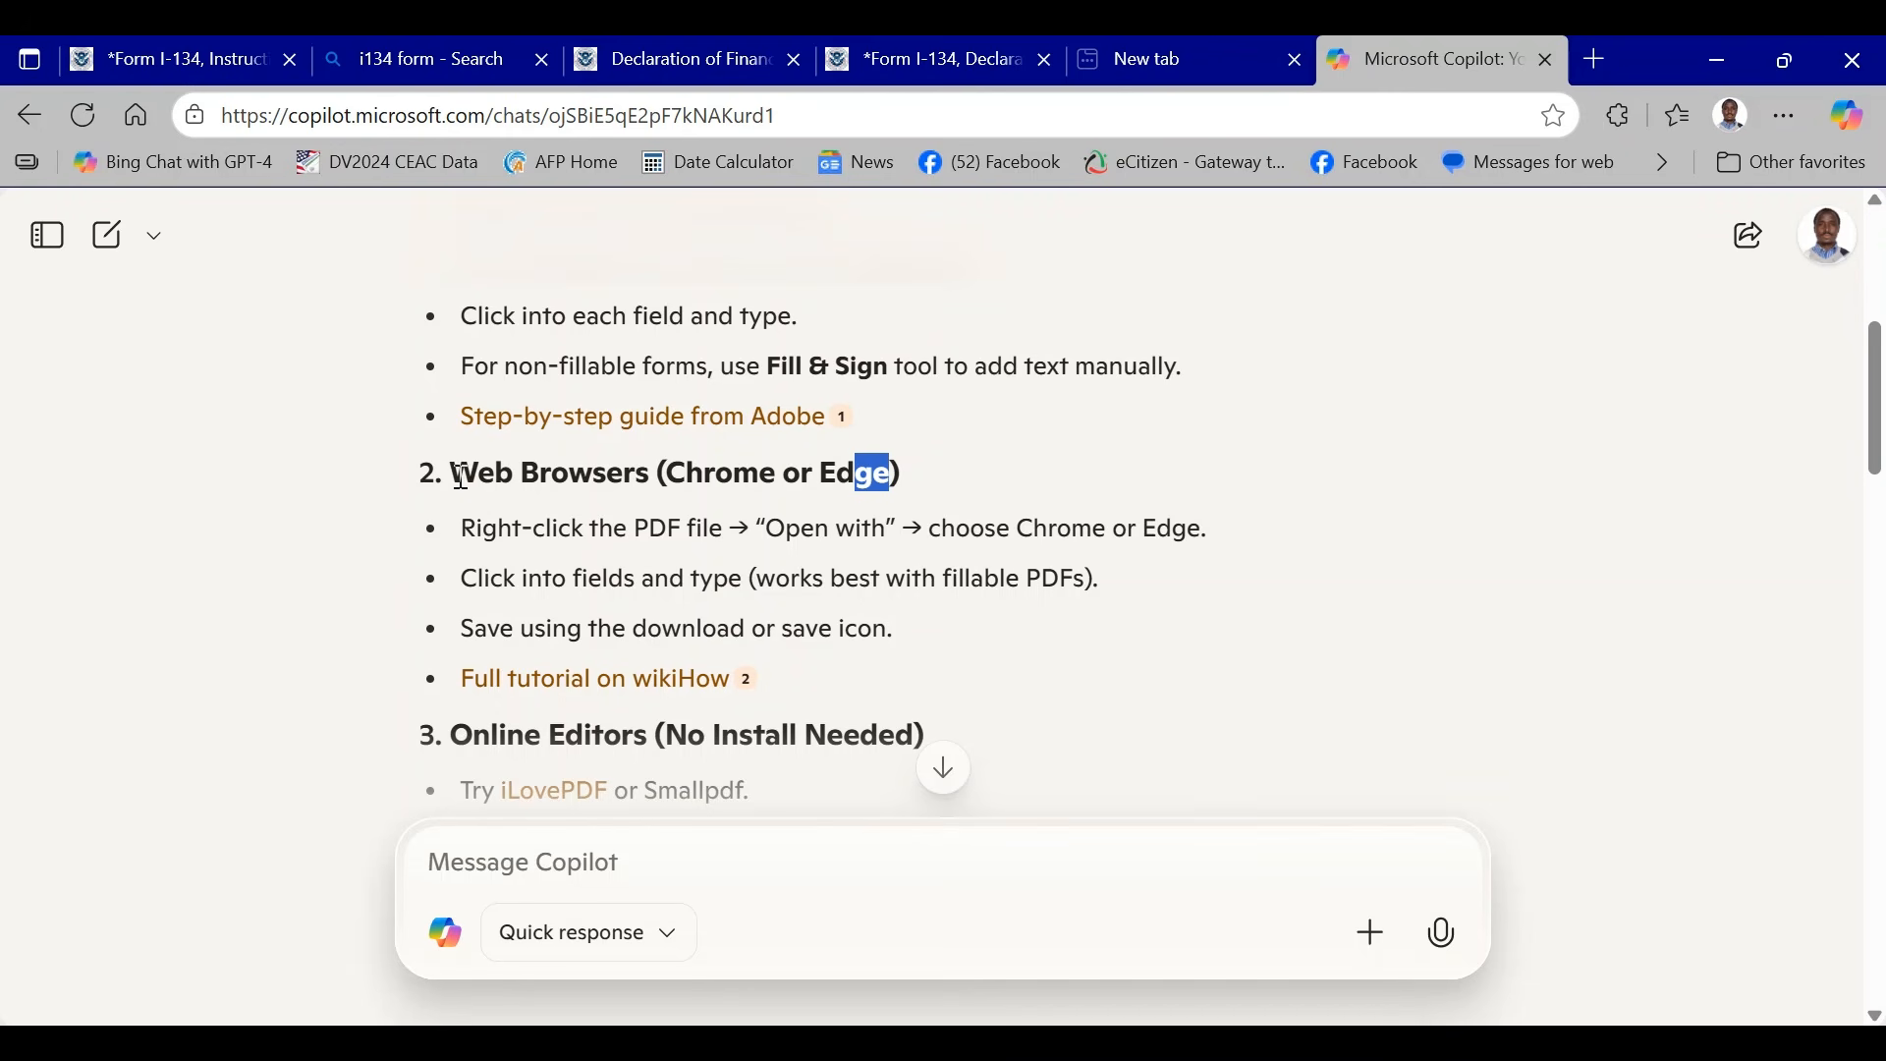
left_click(762, 575)
left_click_drag(457, 472, 923, 476)
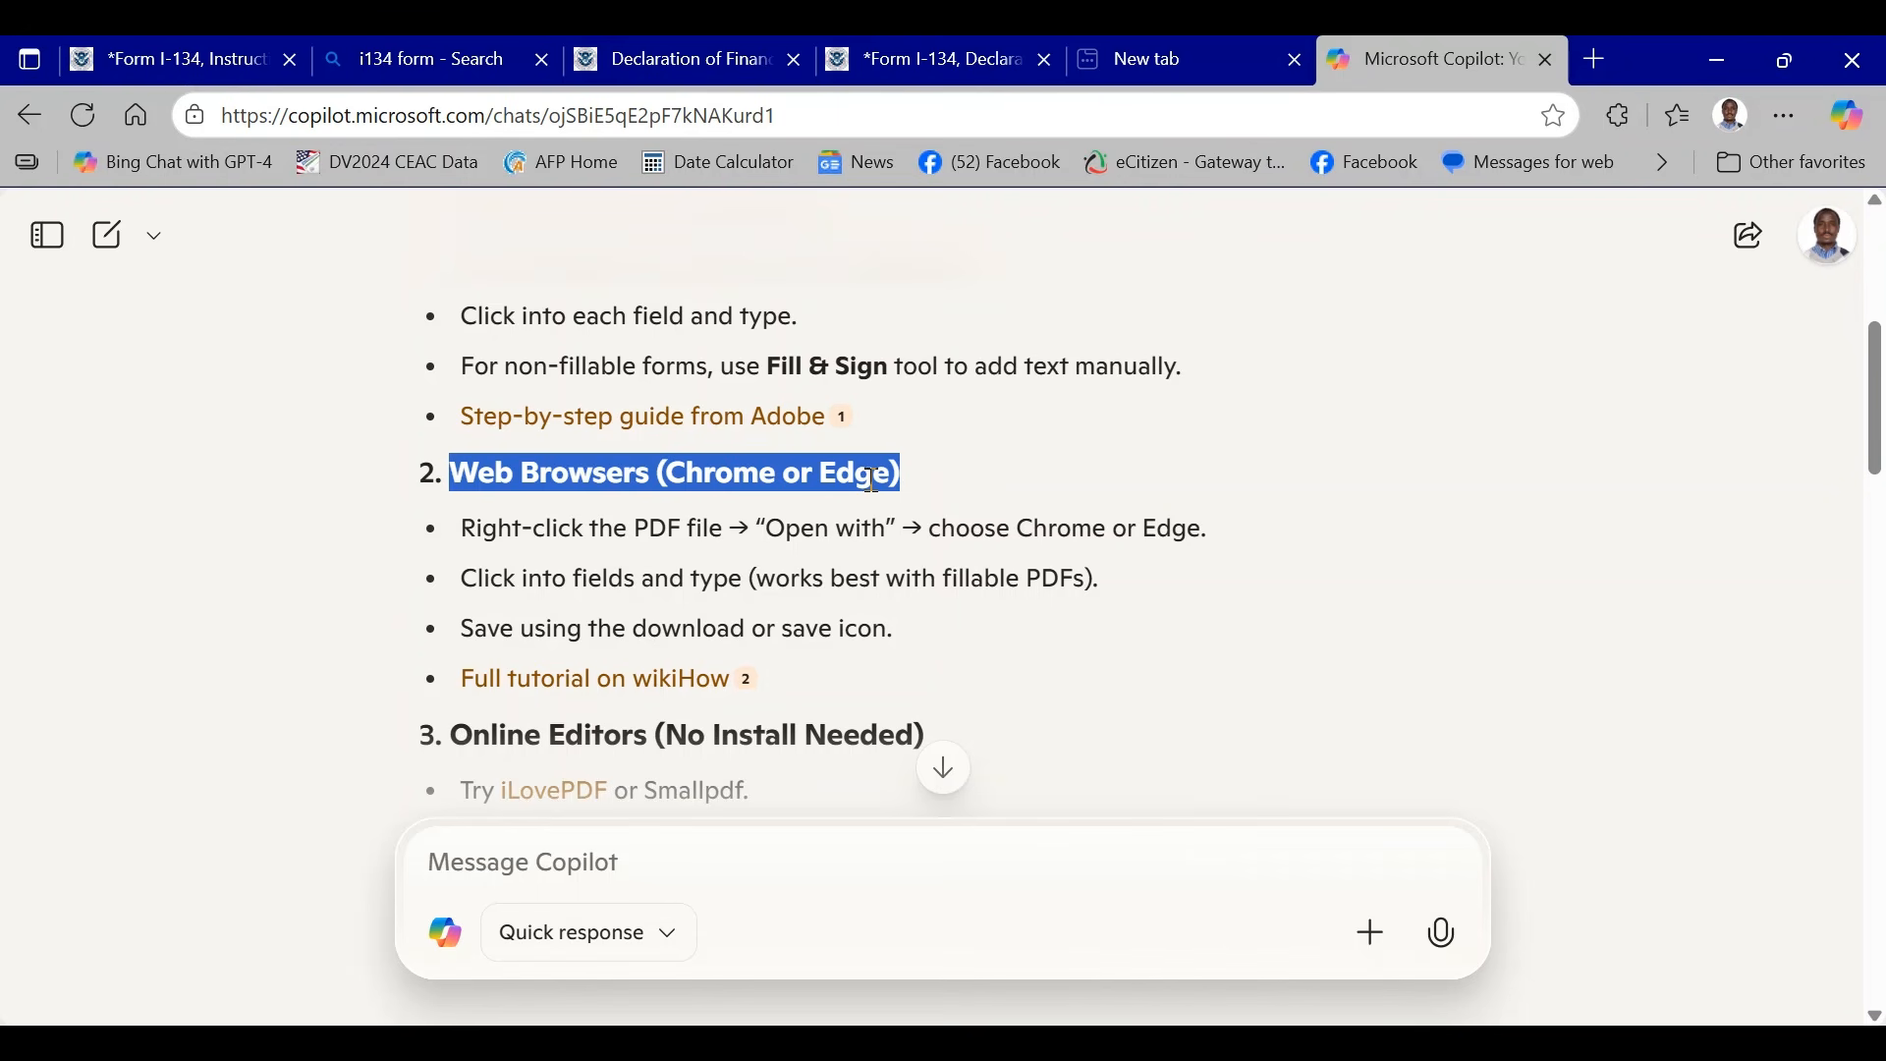
scroll(963, 560, "down", 1)
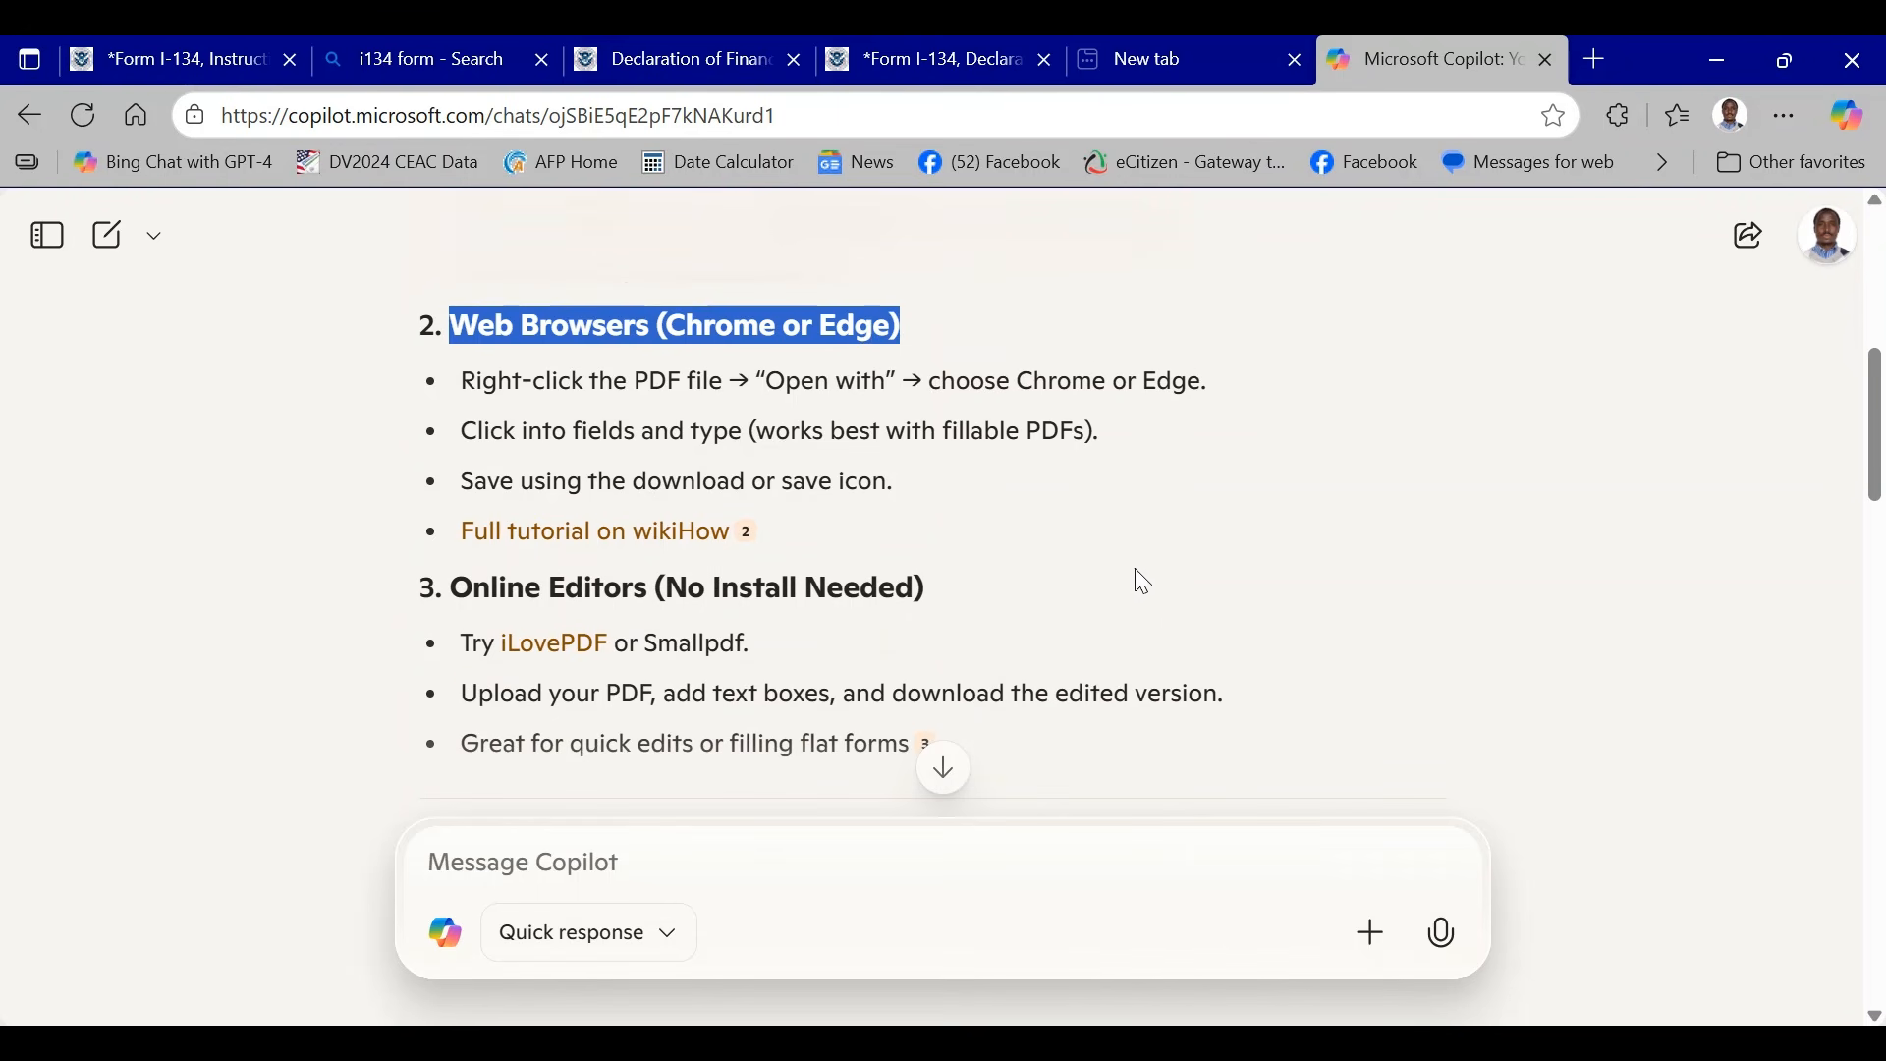
left_click_drag(451, 588, 548, 589)
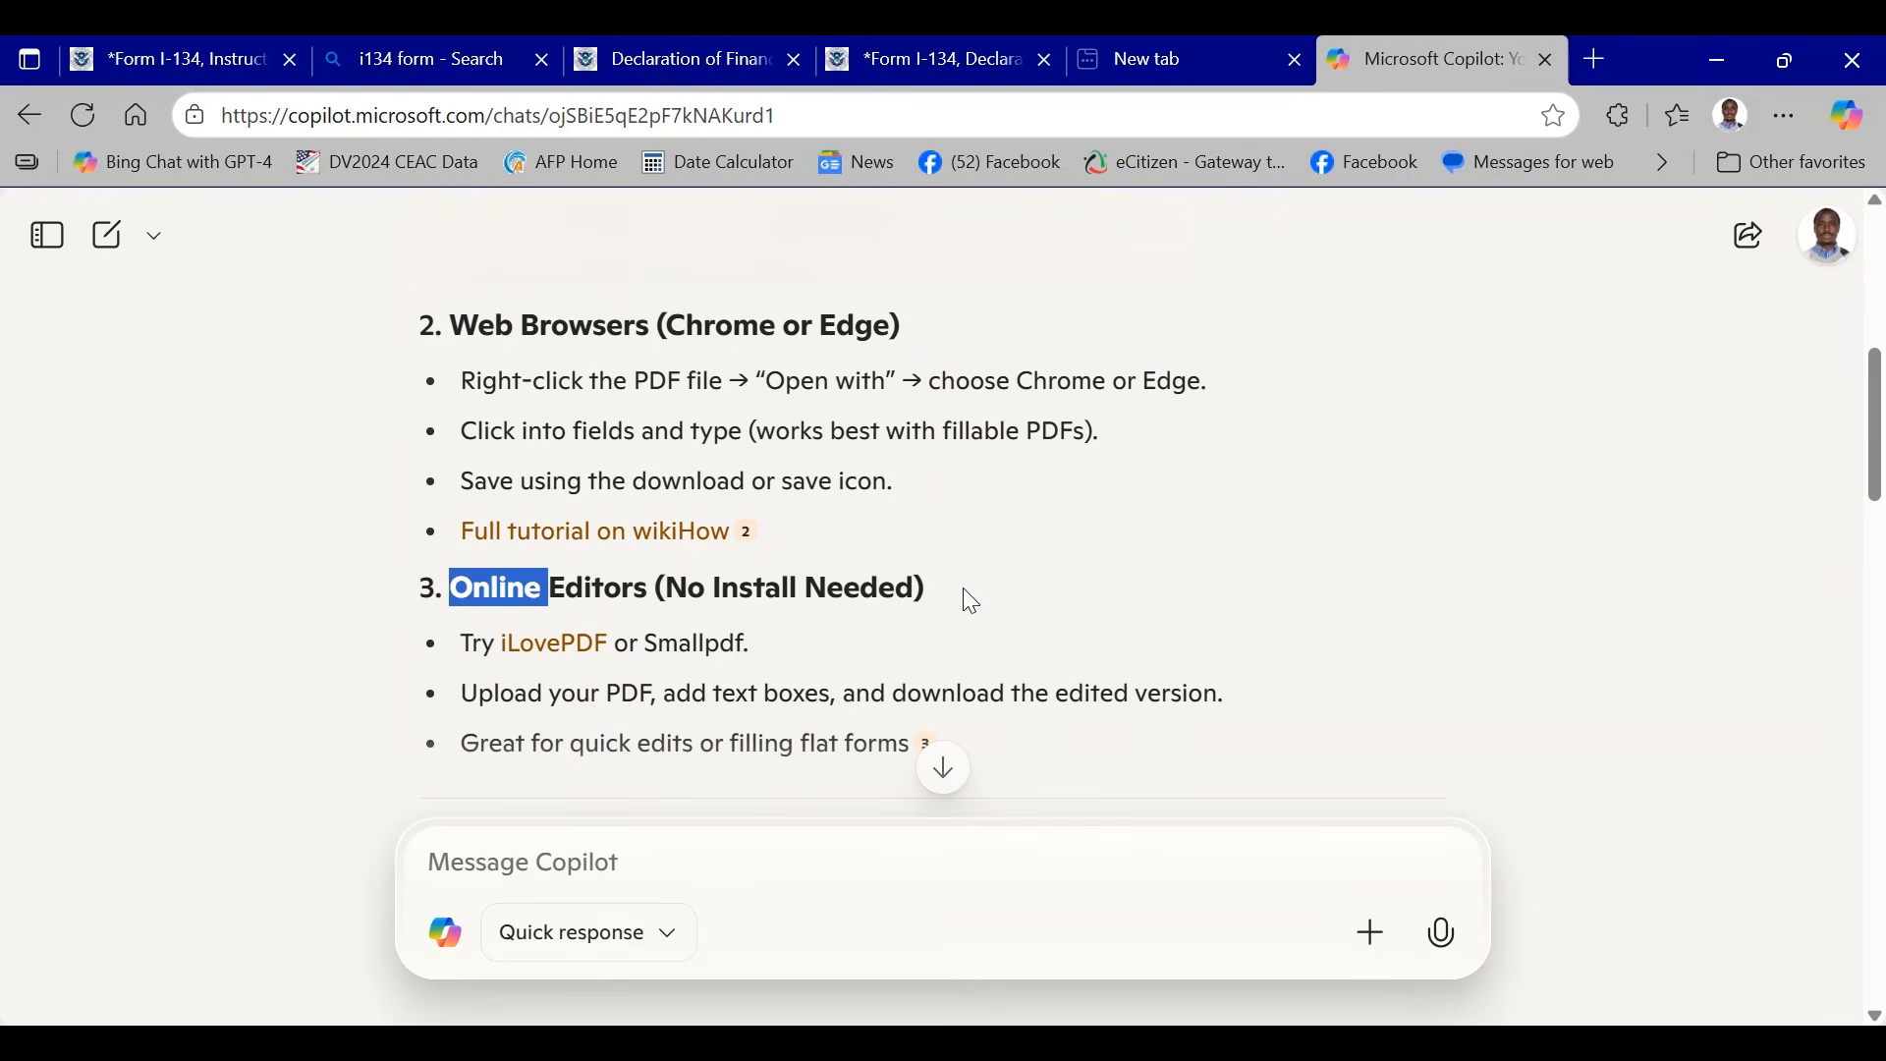
scroll(1035, 539, "down", 2)
scroll(1068, 479, "down", 1)
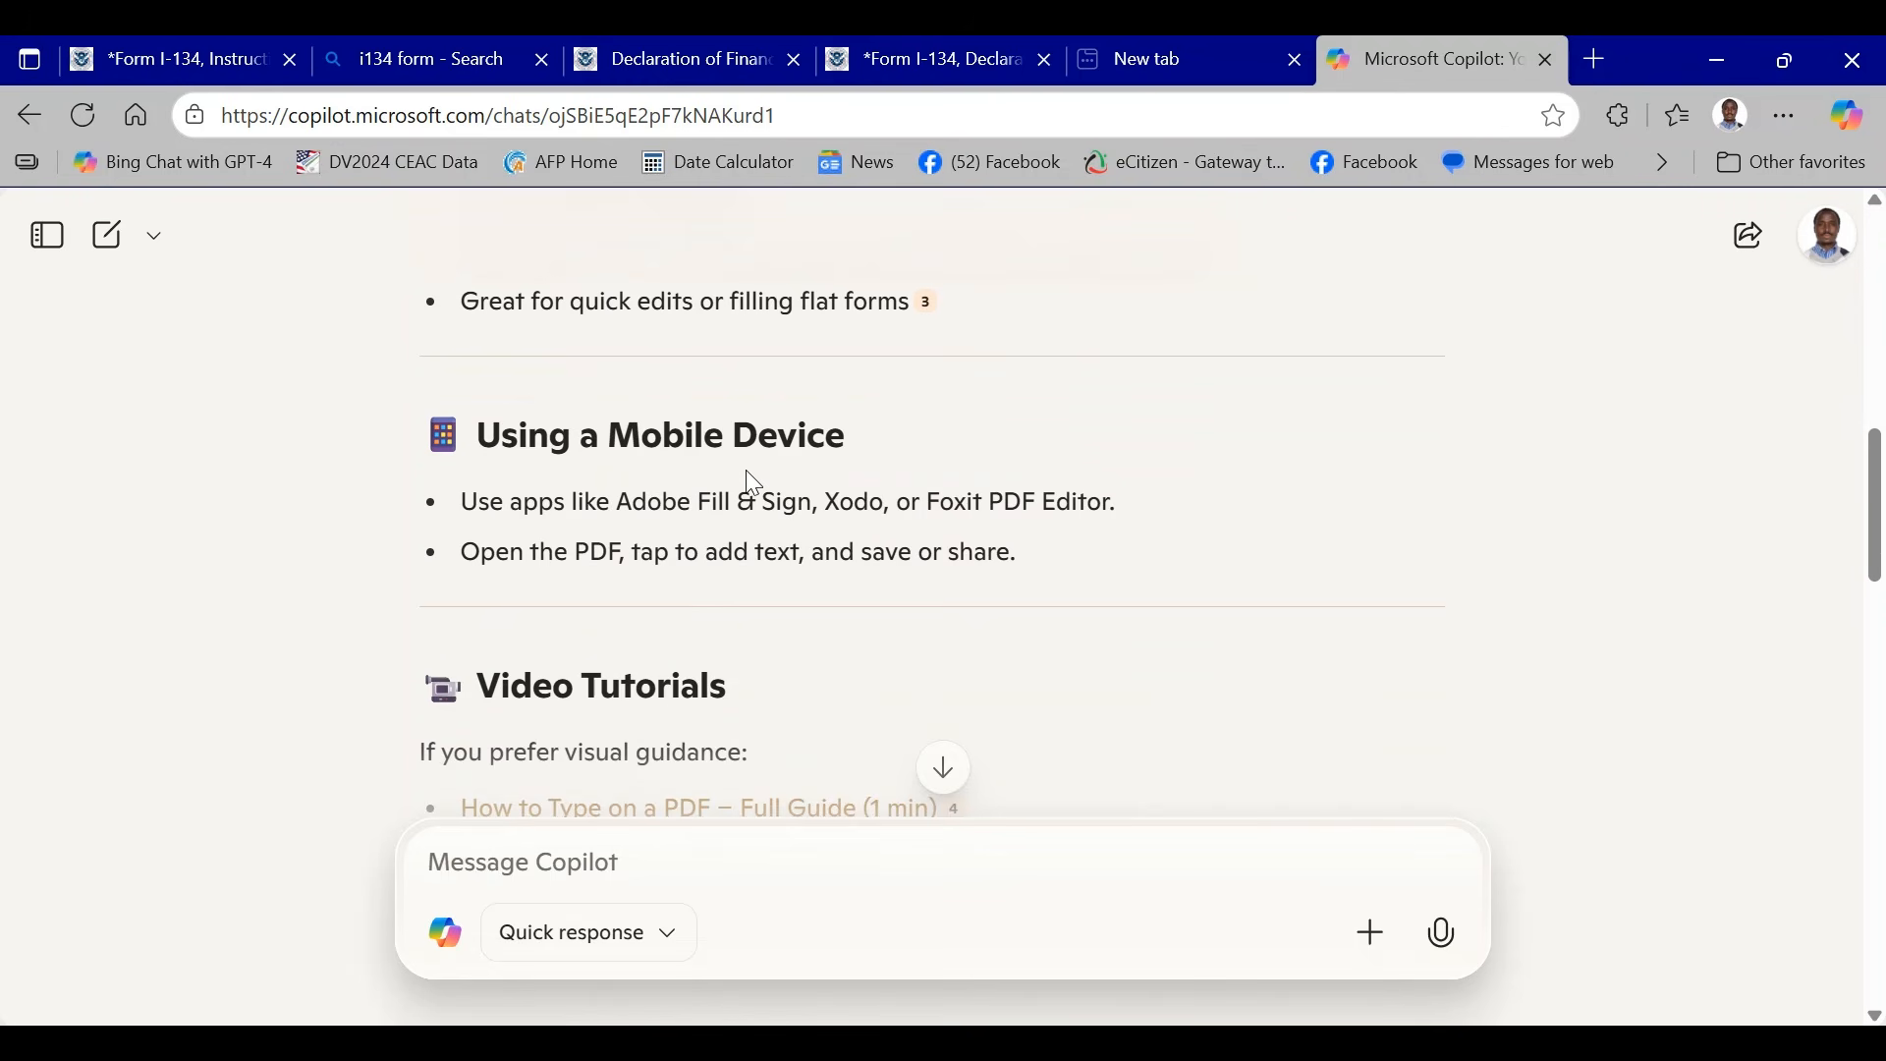
- Read the Copilot answer on whether Form I-134 can be handwritten, including the Handwritten Form I-134 guidelines
scroll(751, 481, "down", 10)
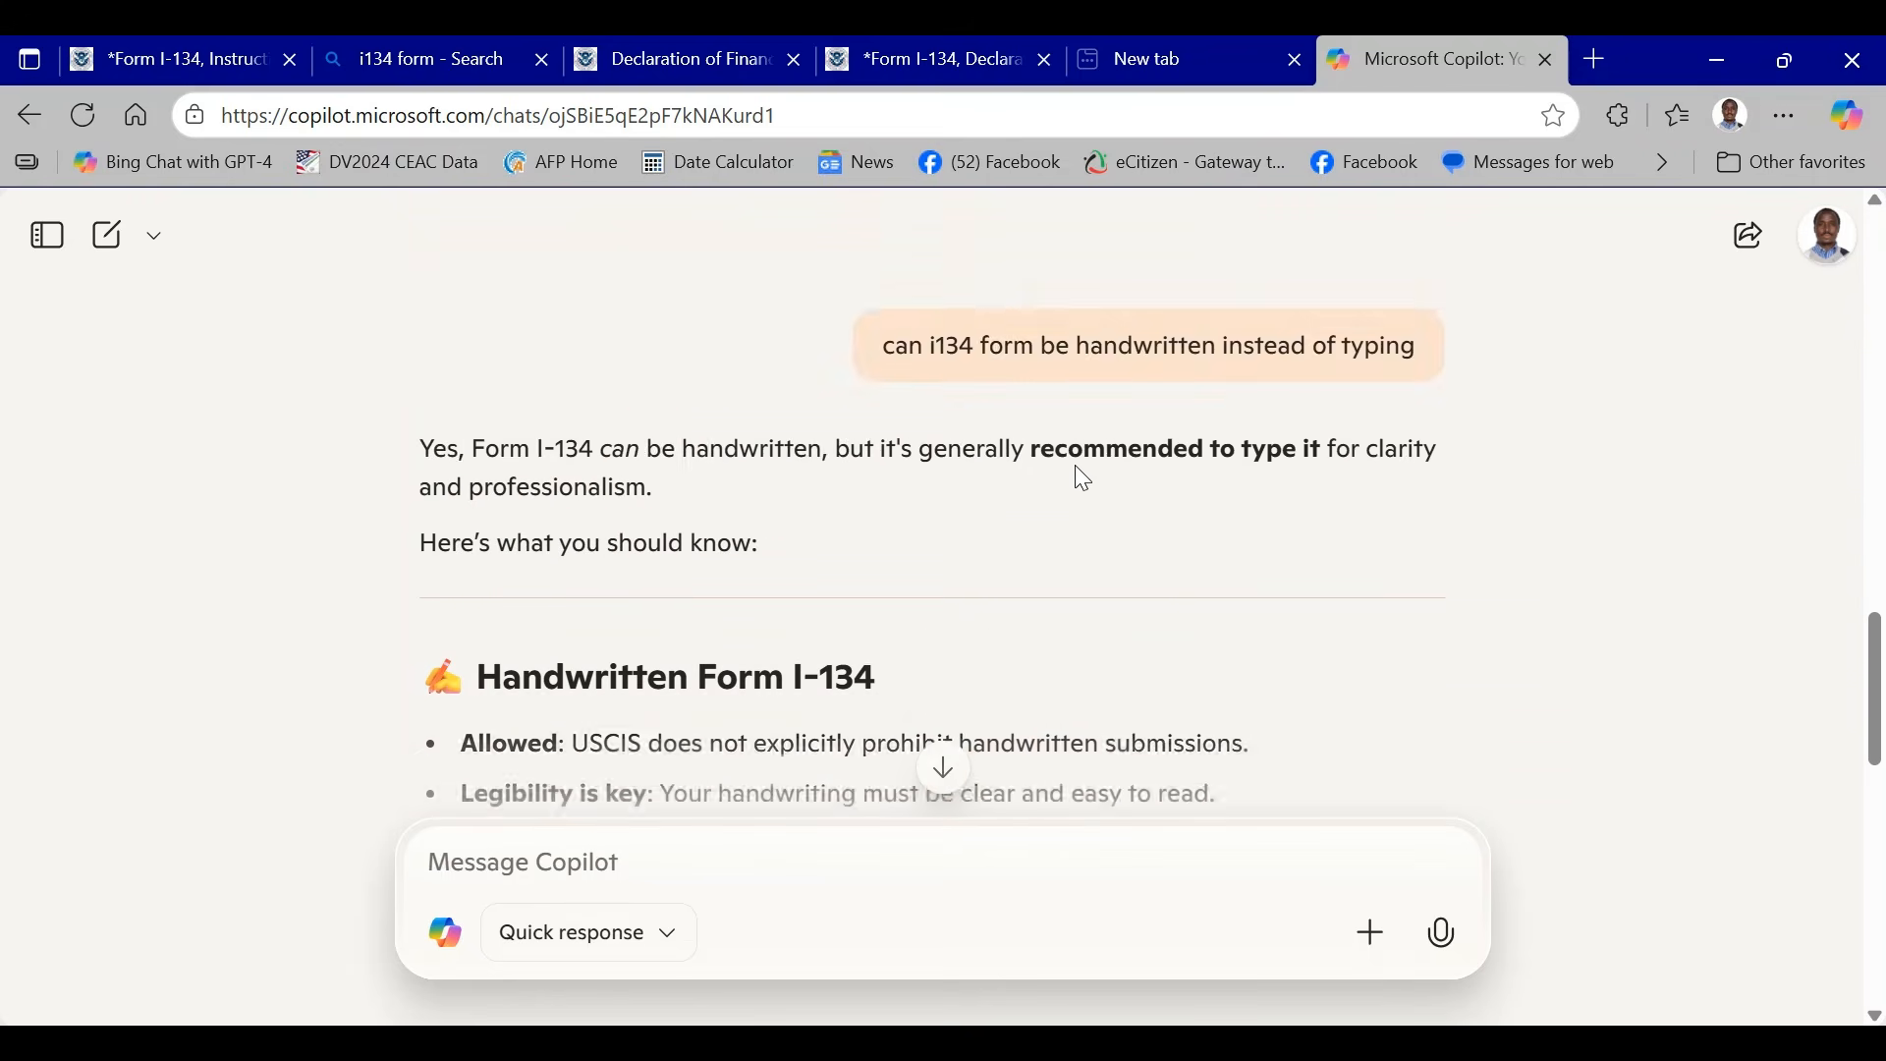
scroll(1228, 505, "up", 1)
scroll(1252, 500, "down", 1)
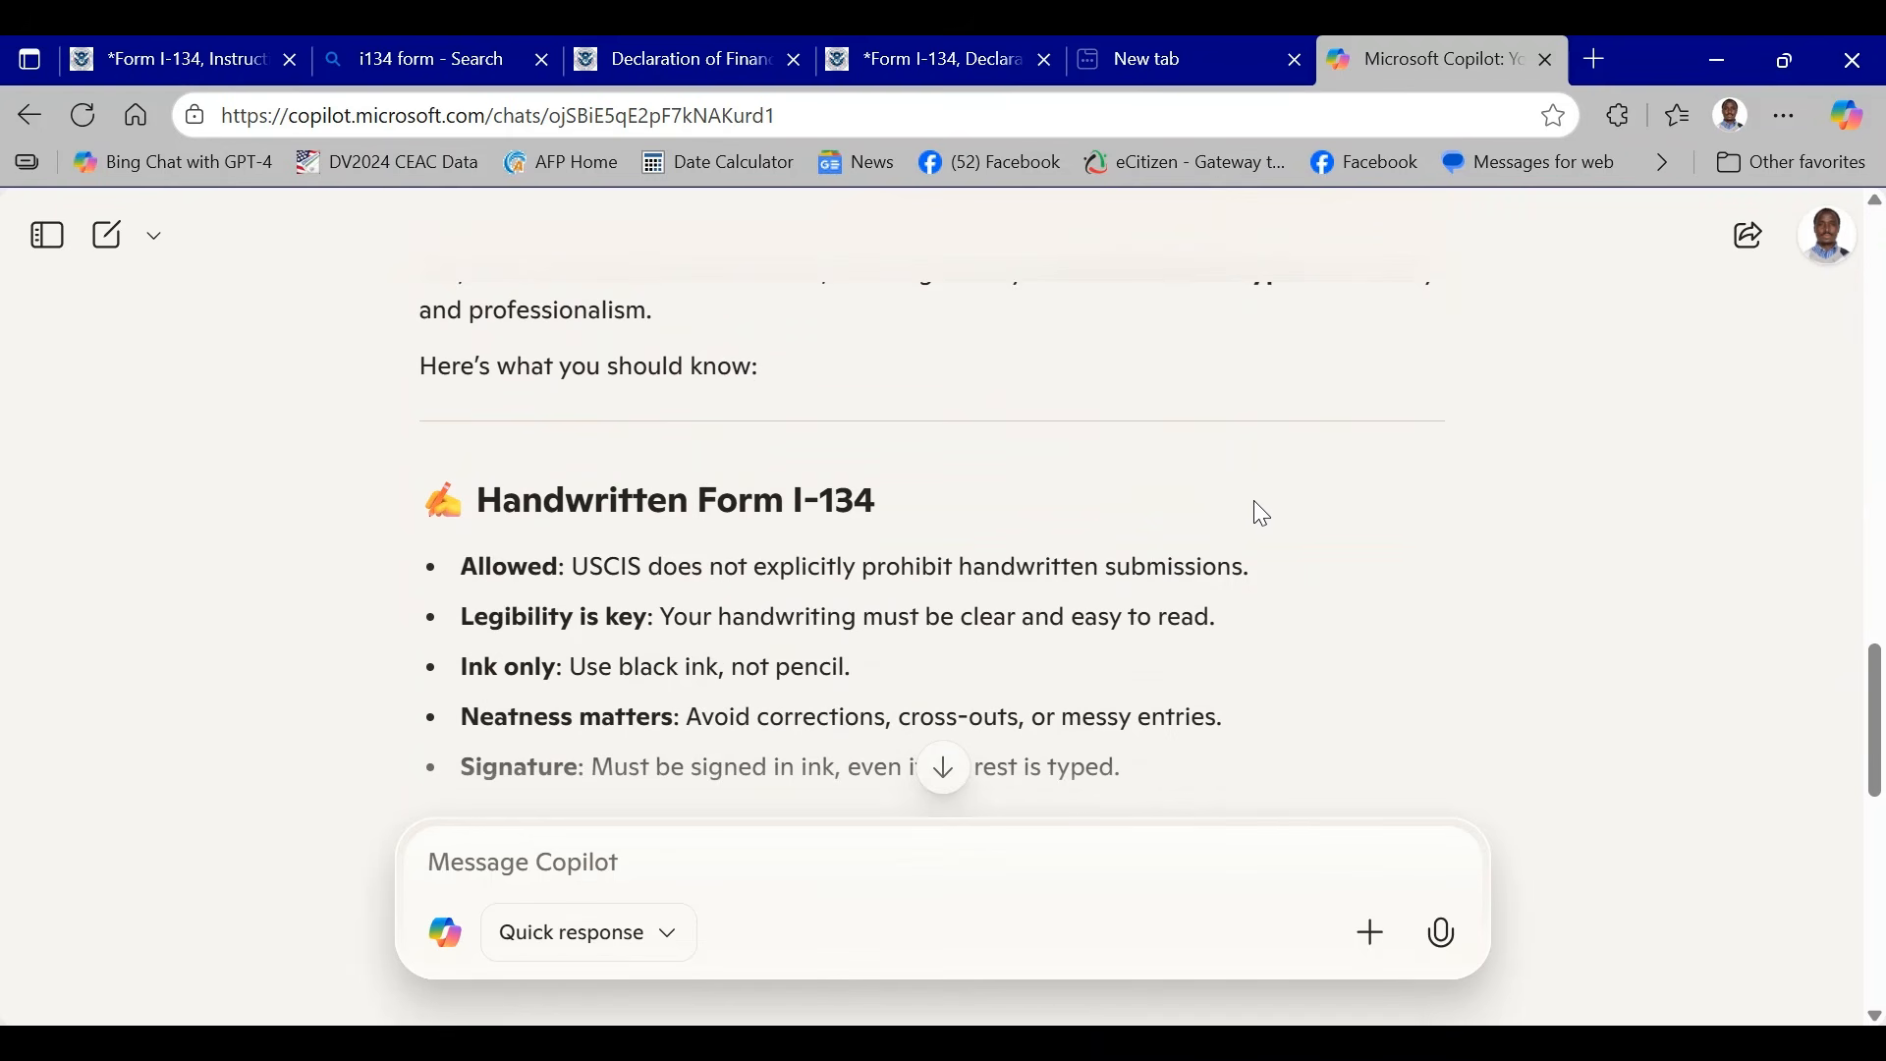
scroll(1254, 501, "down", 1)
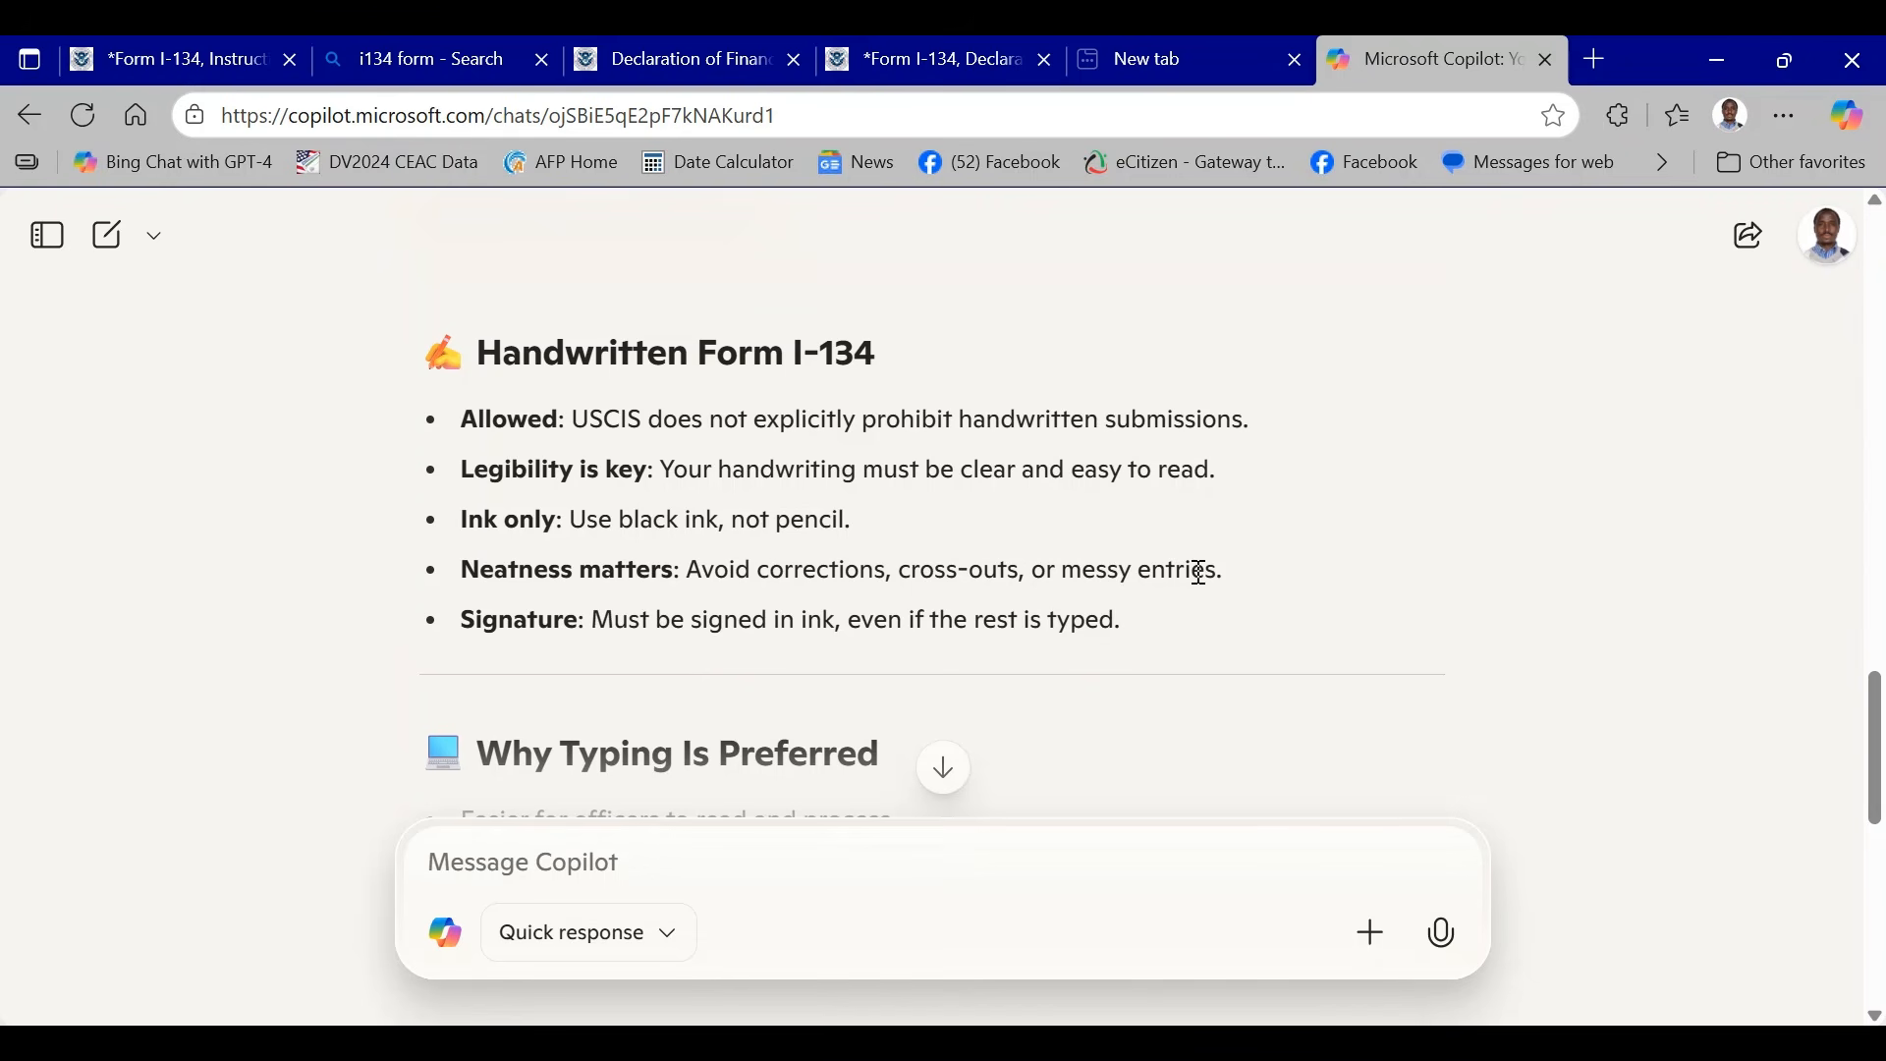
- Read the Copilot answer's Why Typing Is Preferred section and select the words "consular processing"
scroll(1199, 596, "down", 3)
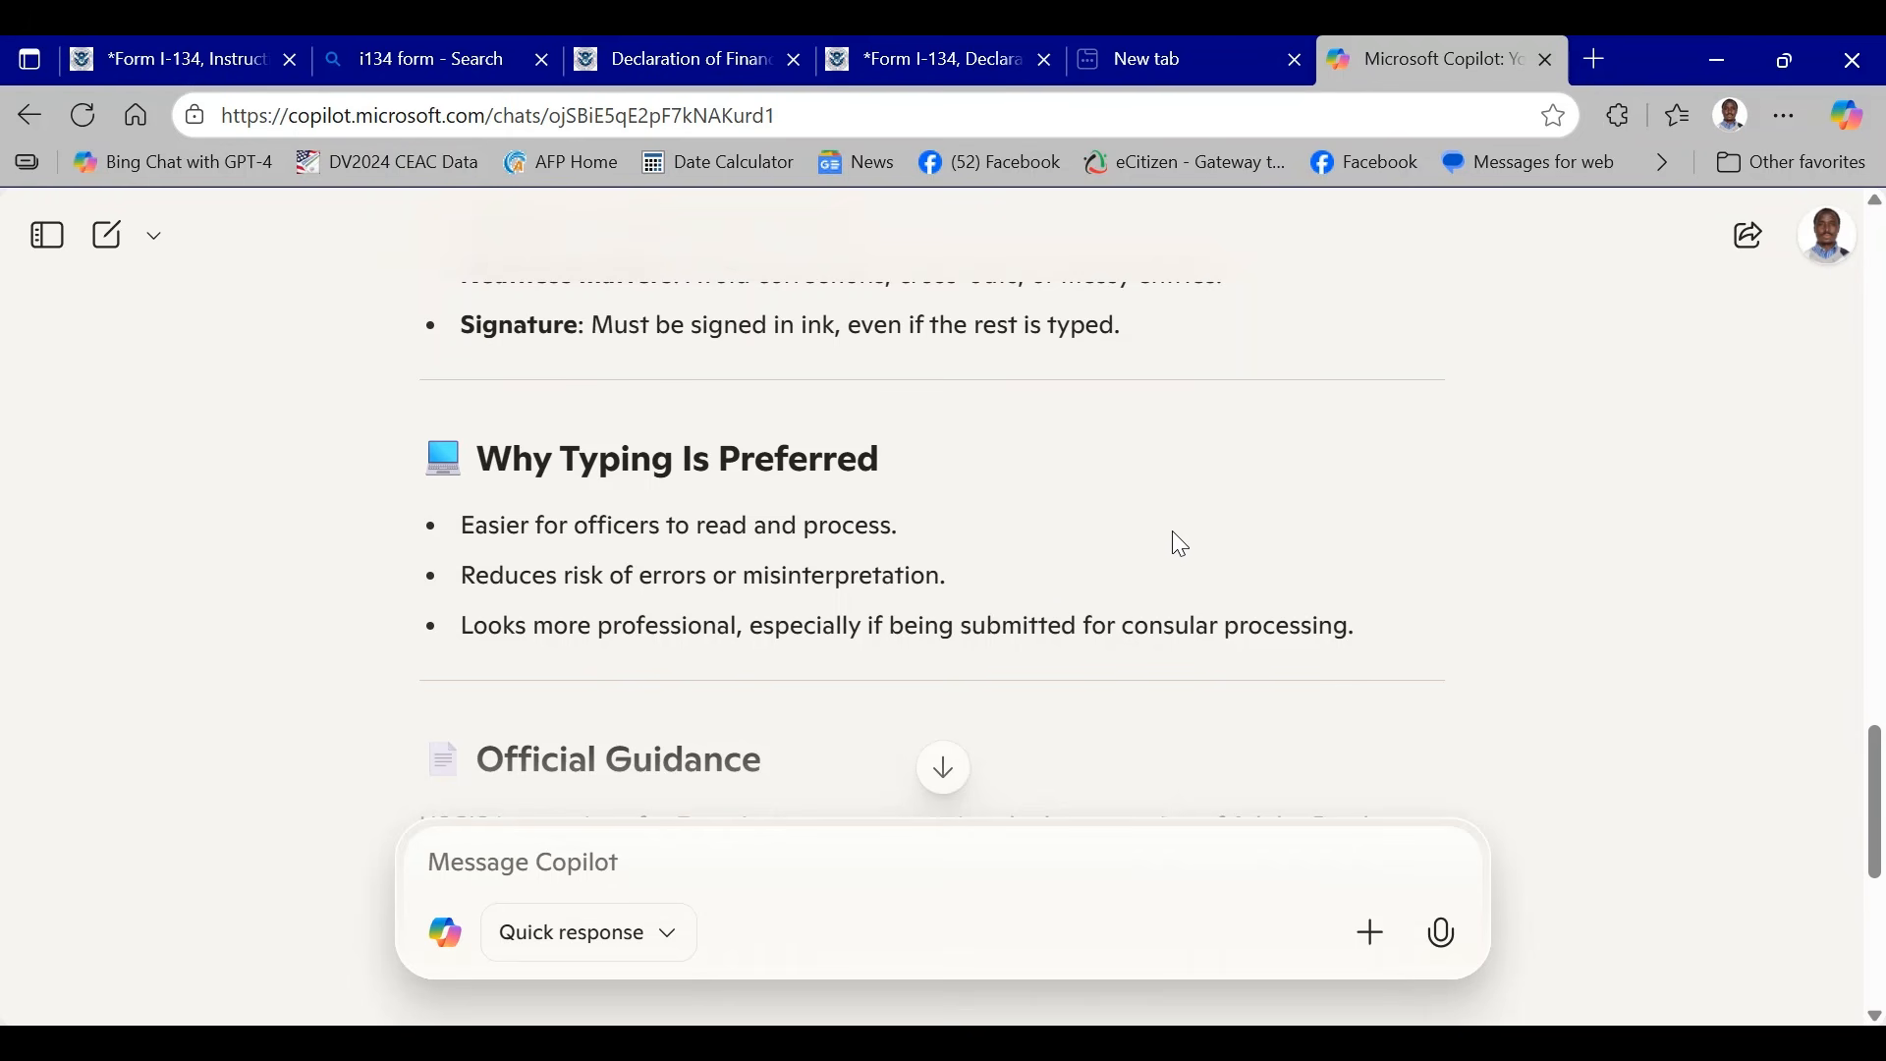
scroll(1315, 510, "down", 2)
left_click_drag(1125, 481, 1350, 480)
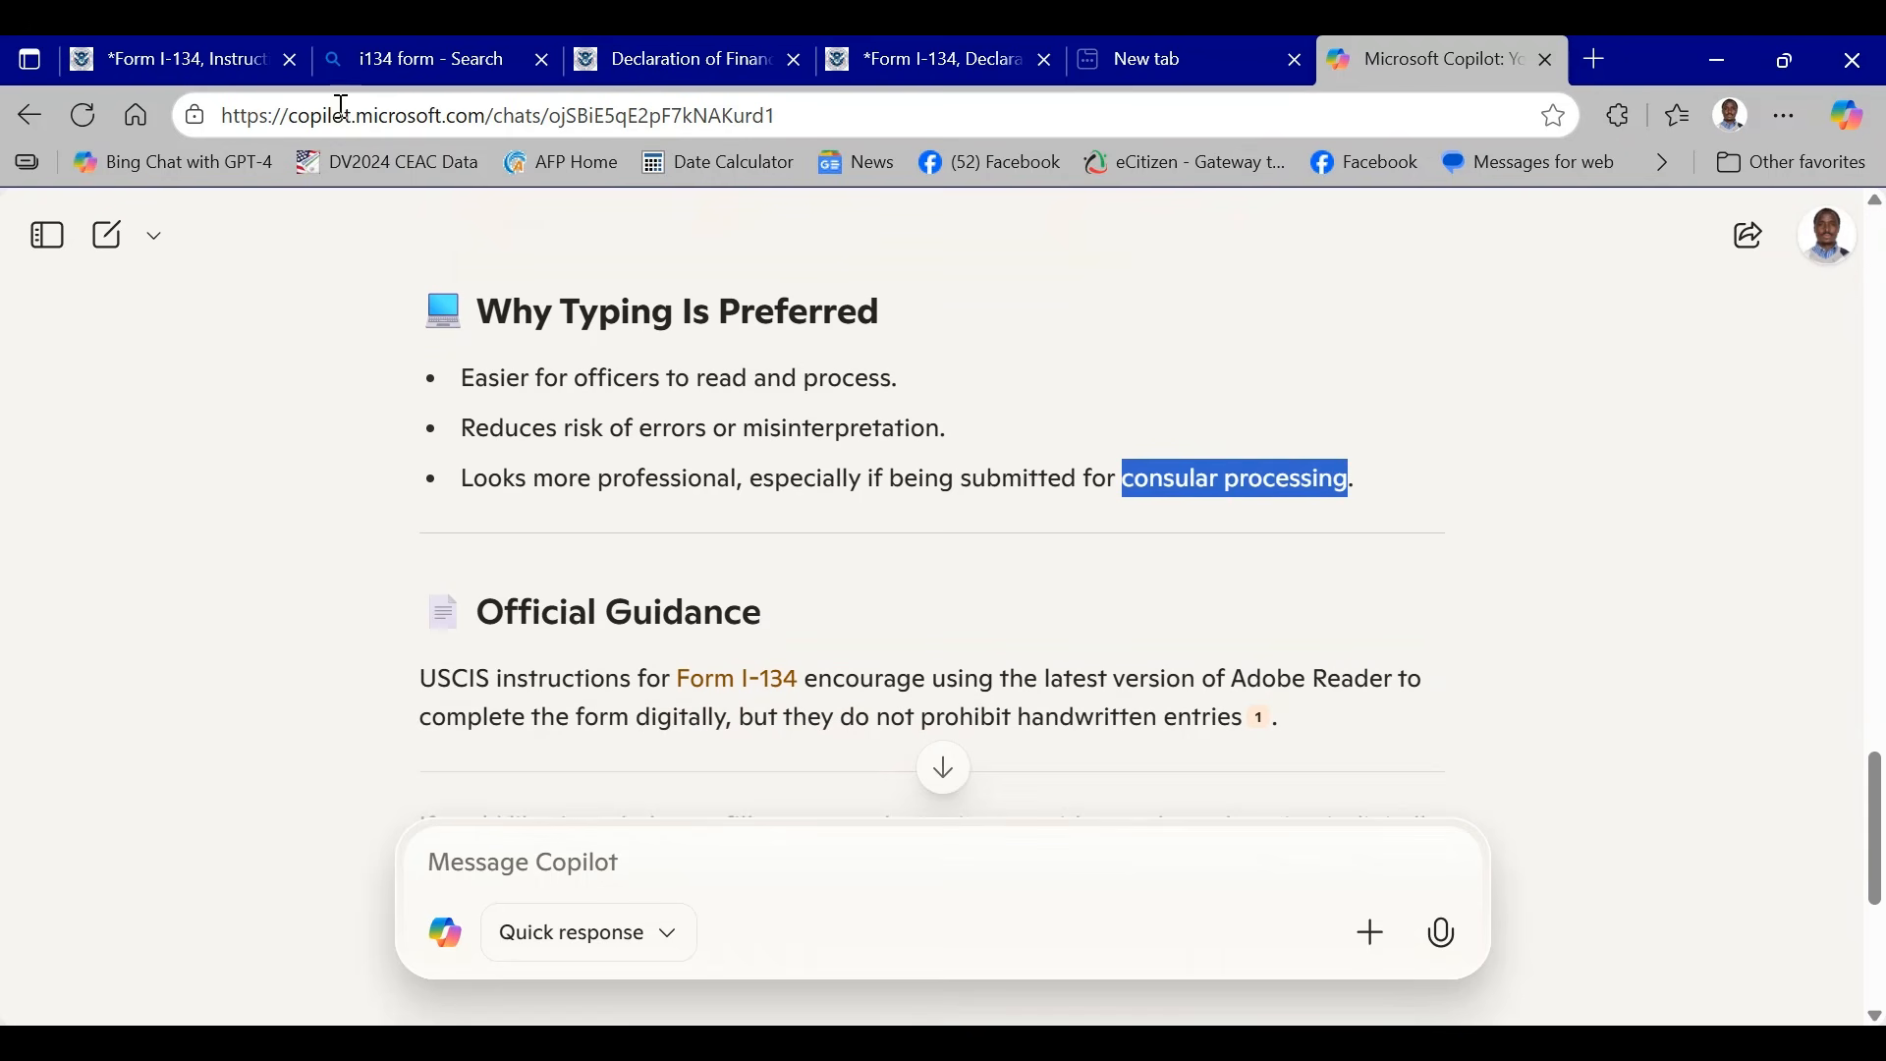
- Switch to the Form I-134 instructions PDF and review the General Instructions, signature validity rules and How To Complete Form I-134 items
left_click(278, 62)
scroll(1202, 550, "down", 10)
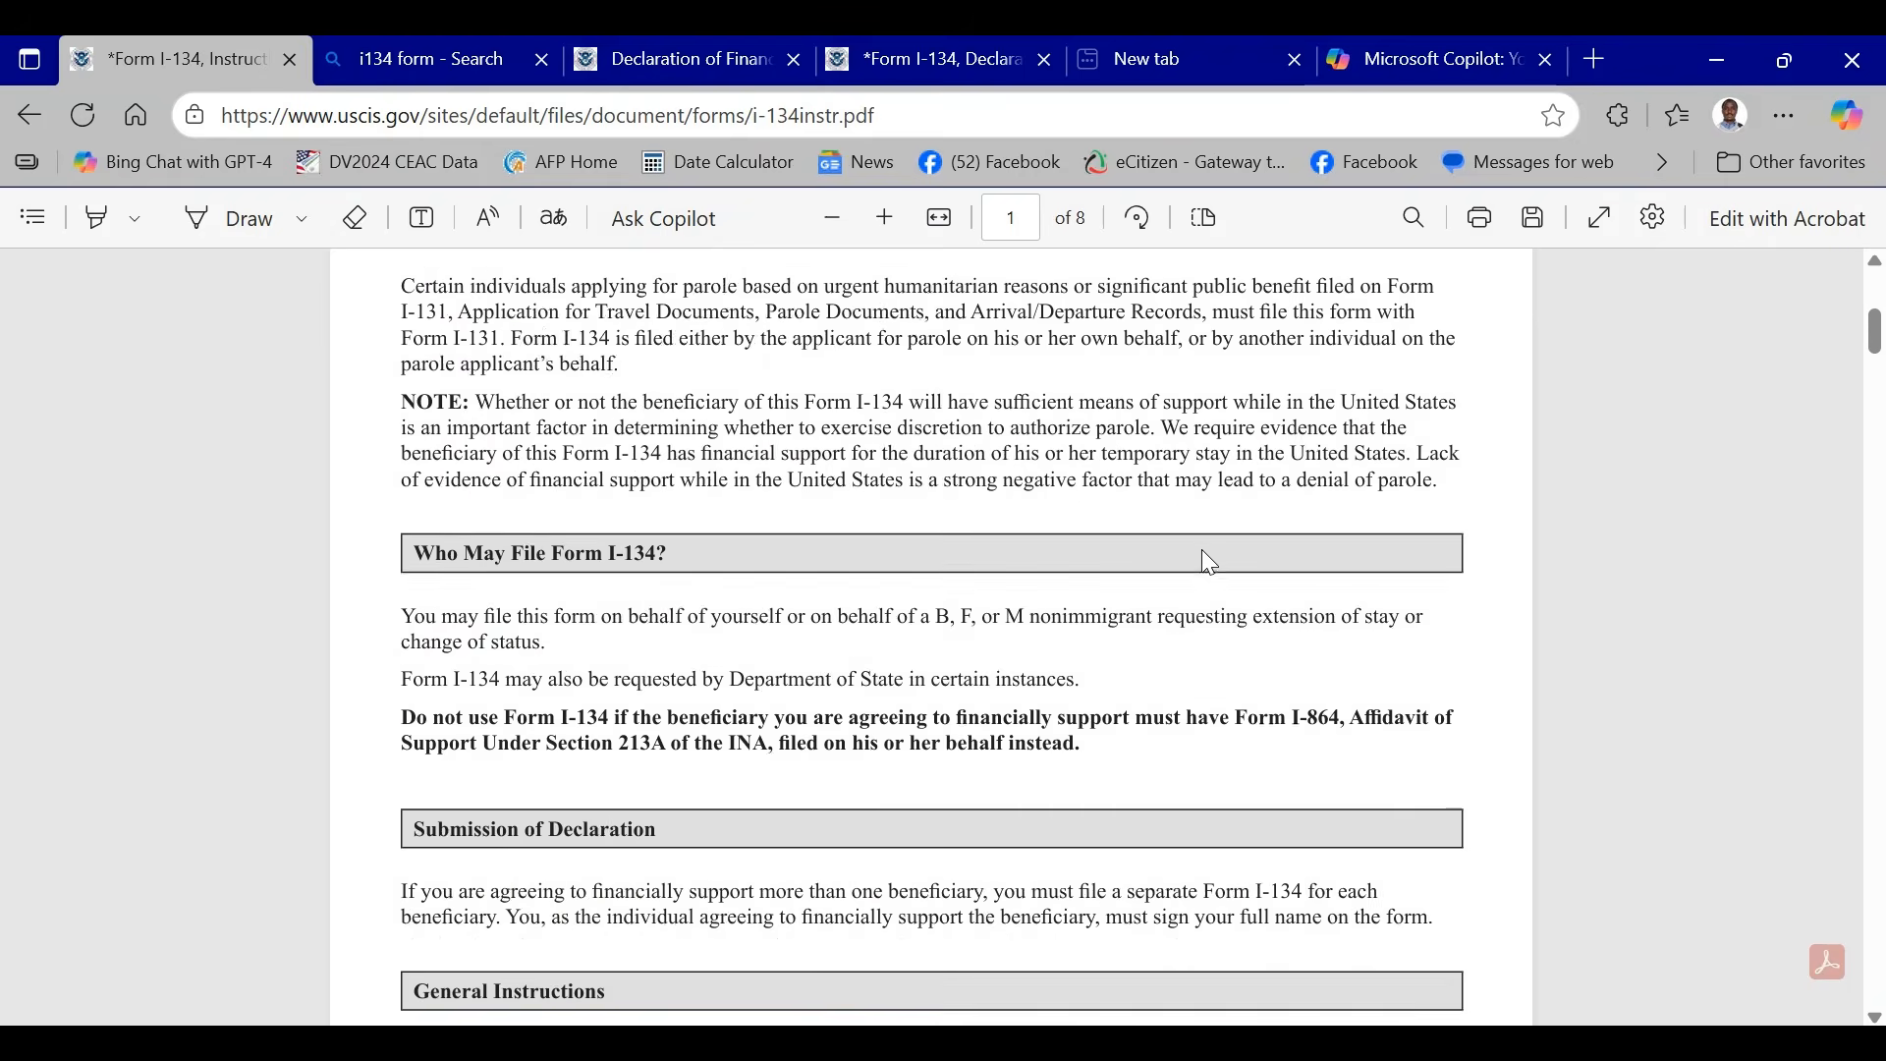
scroll(1191, 625, "up", 2)
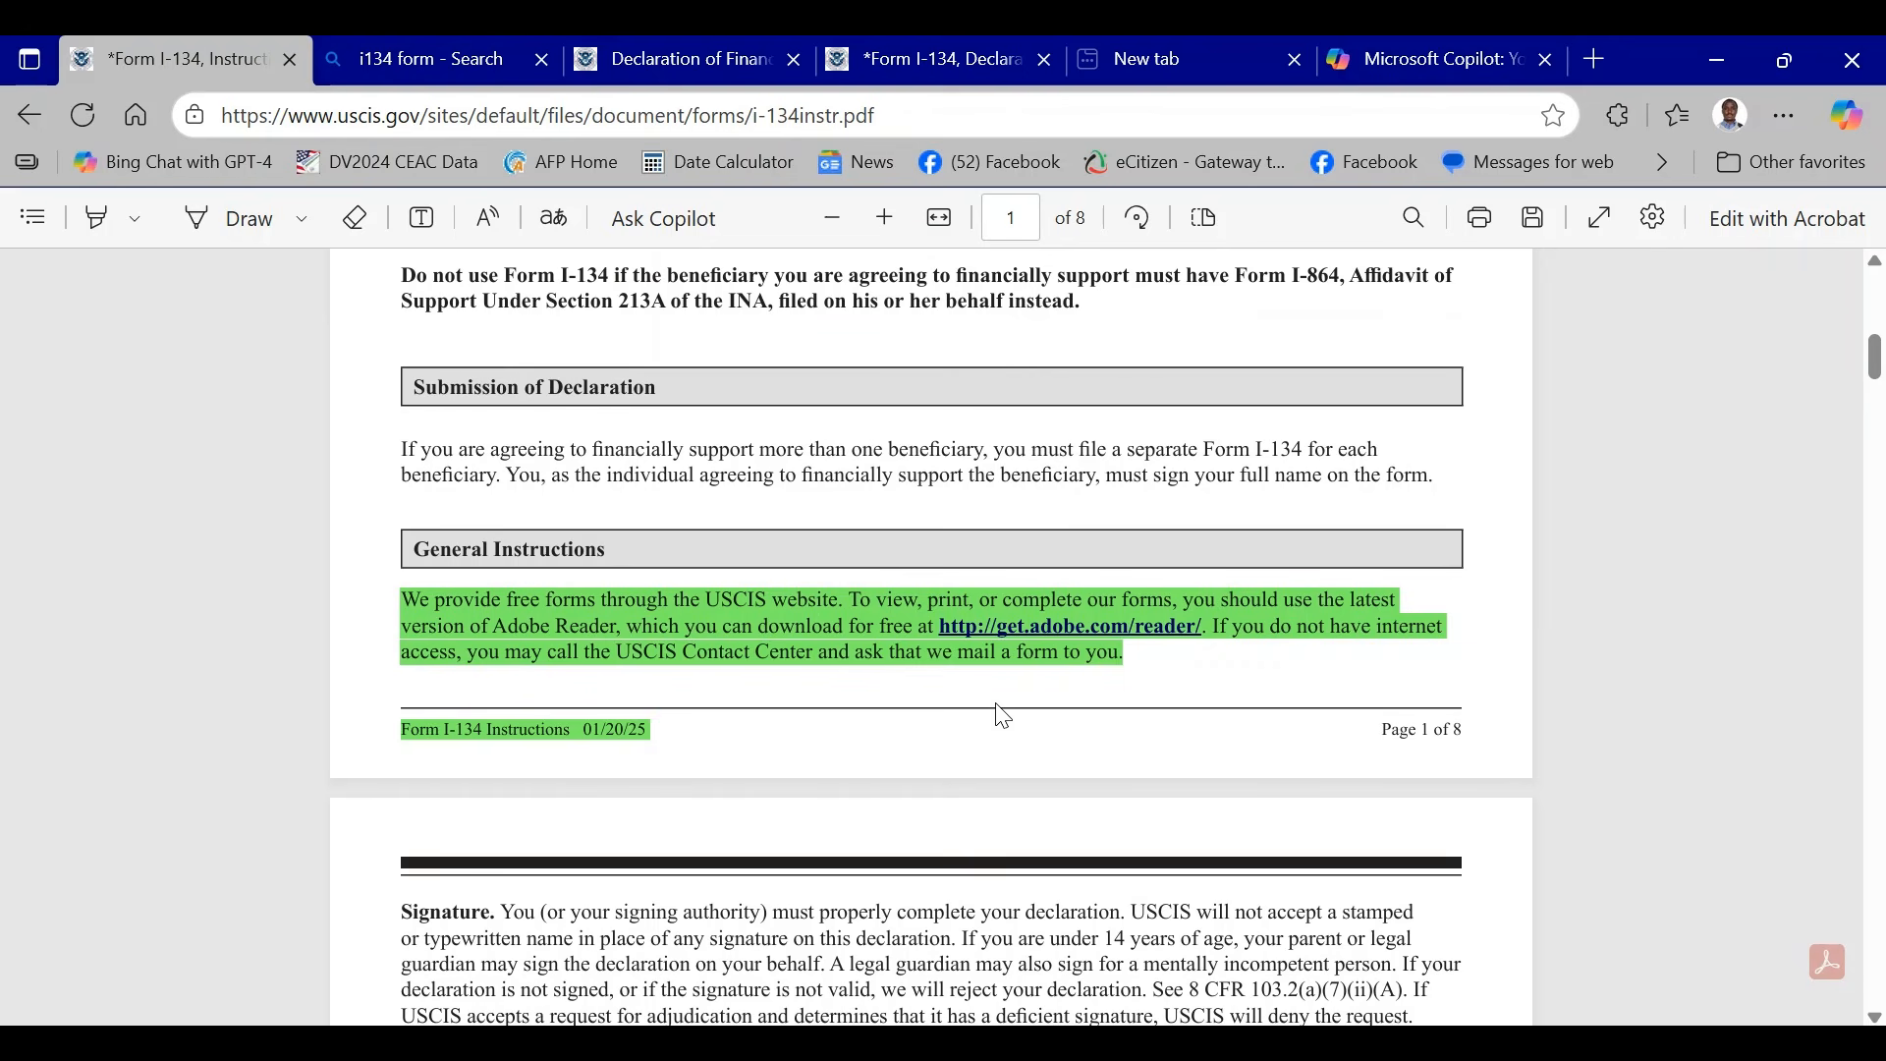
scroll(993, 698, "down", 3)
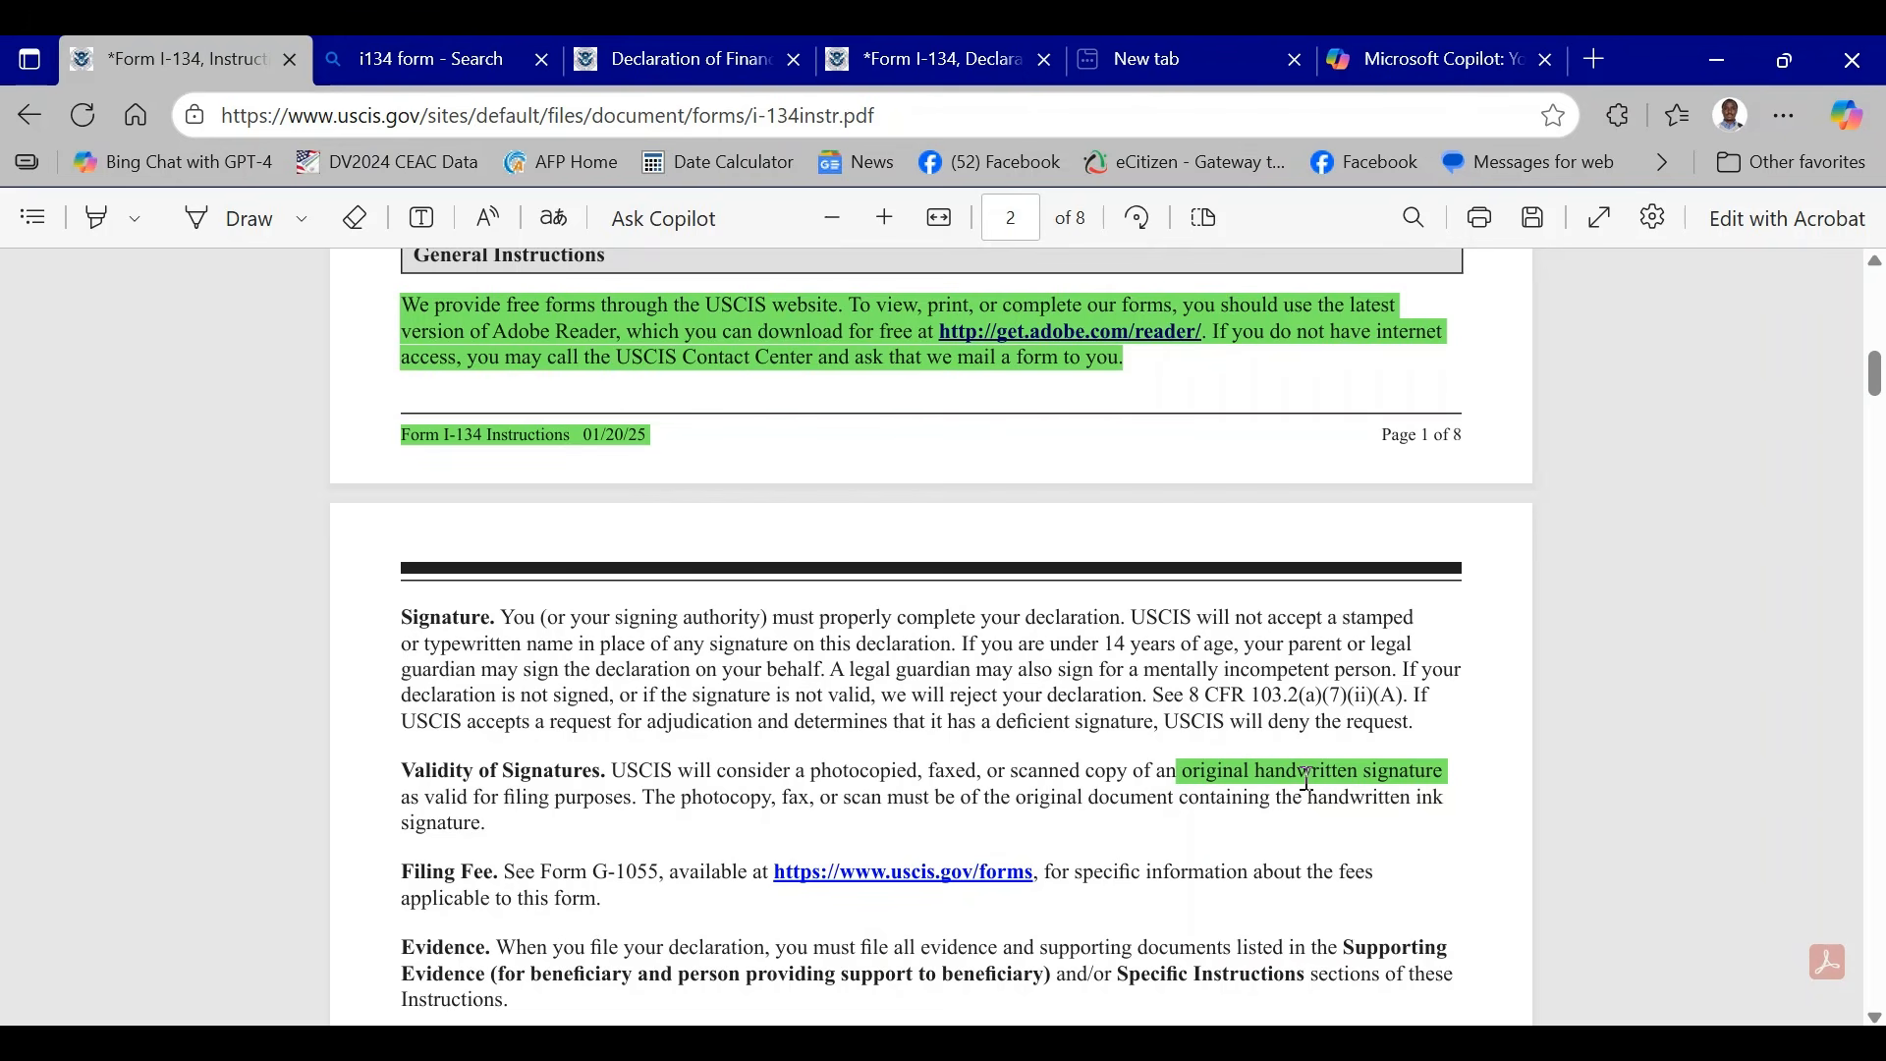
scroll(1479, 771, "down", 10)
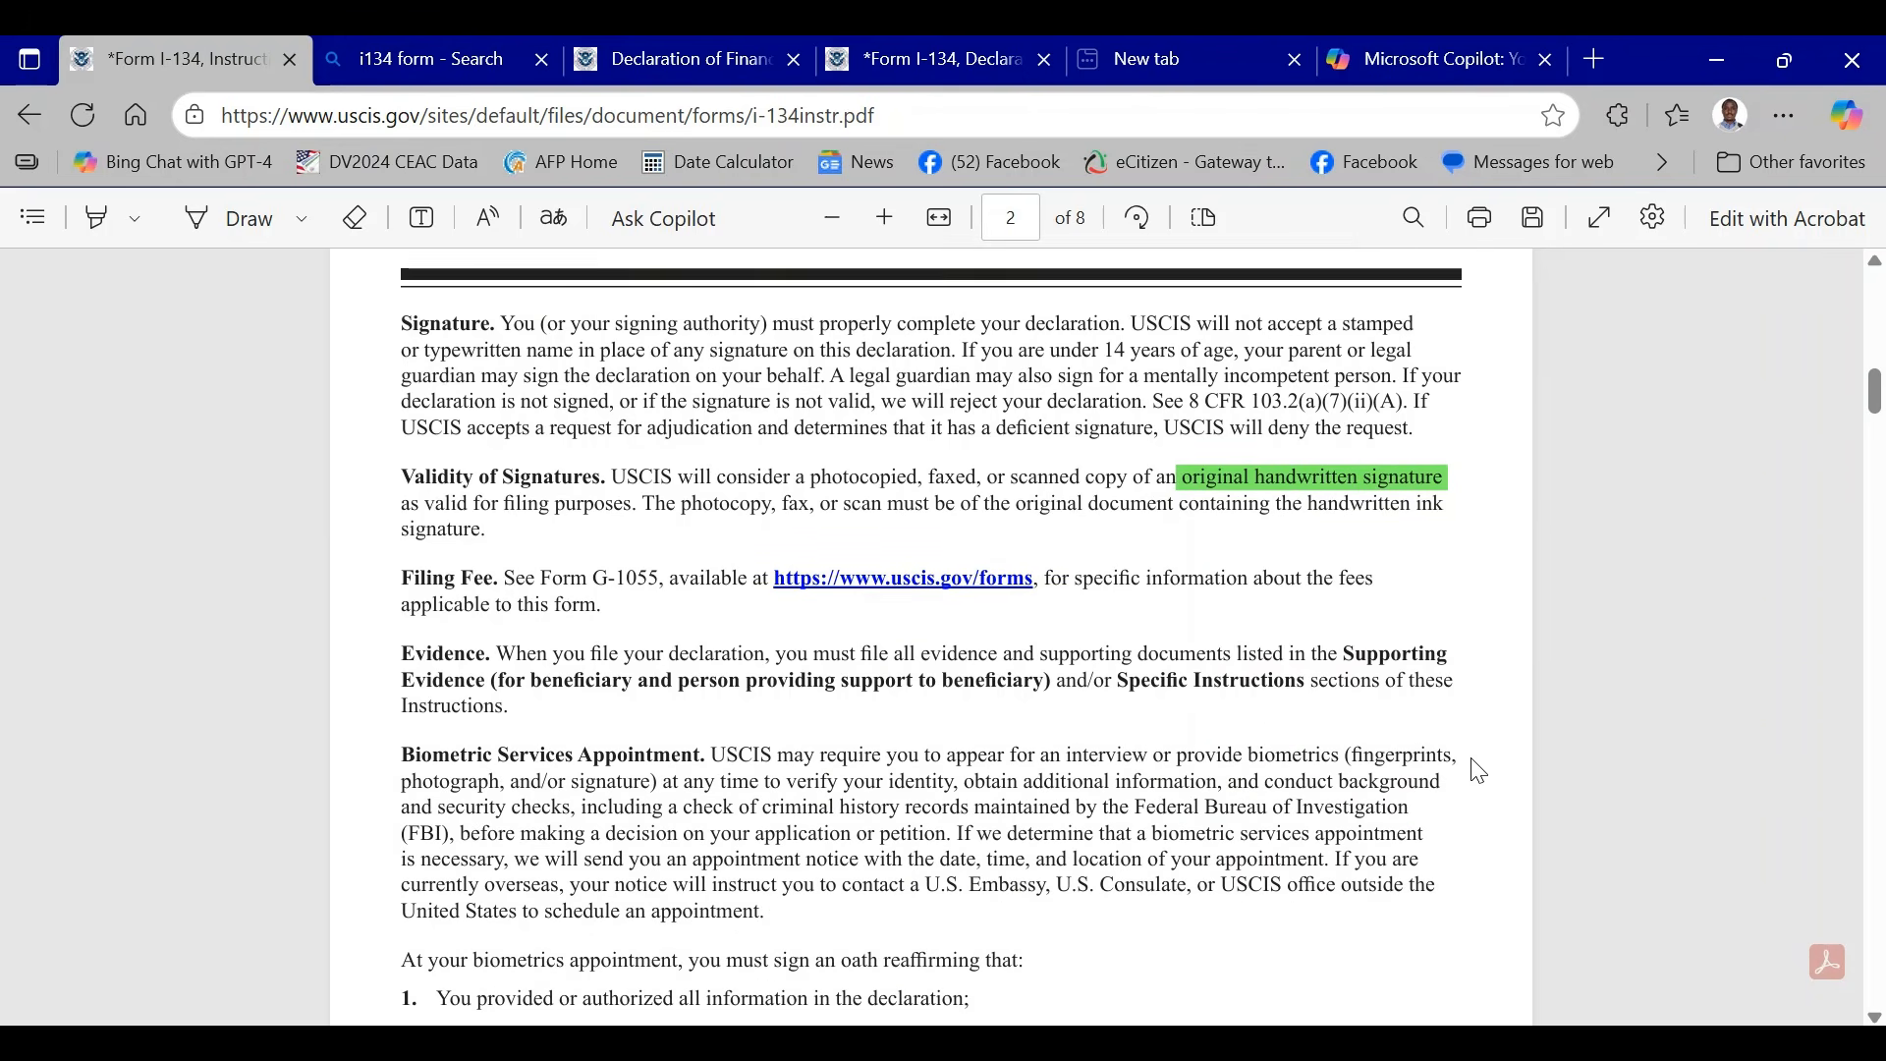
scroll(1106, 663, "down", 8)
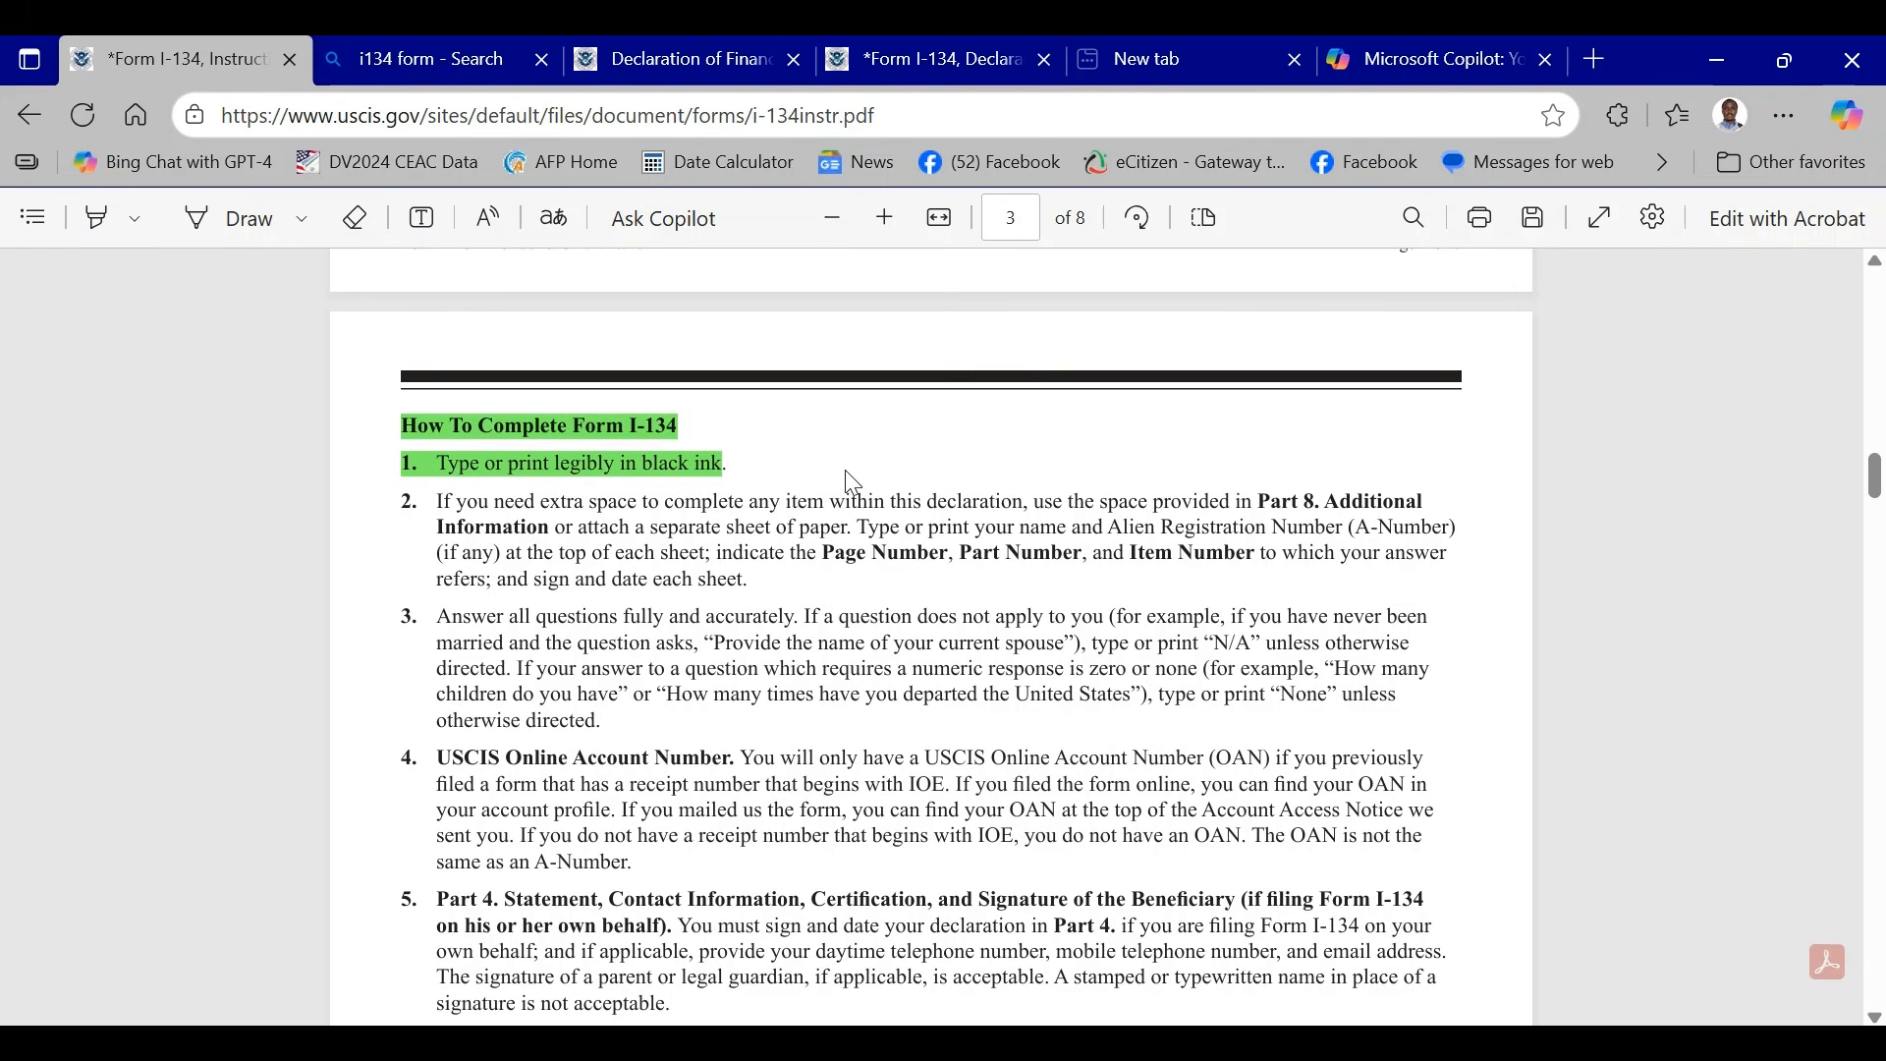
scroll(852, 482, "down", 5)
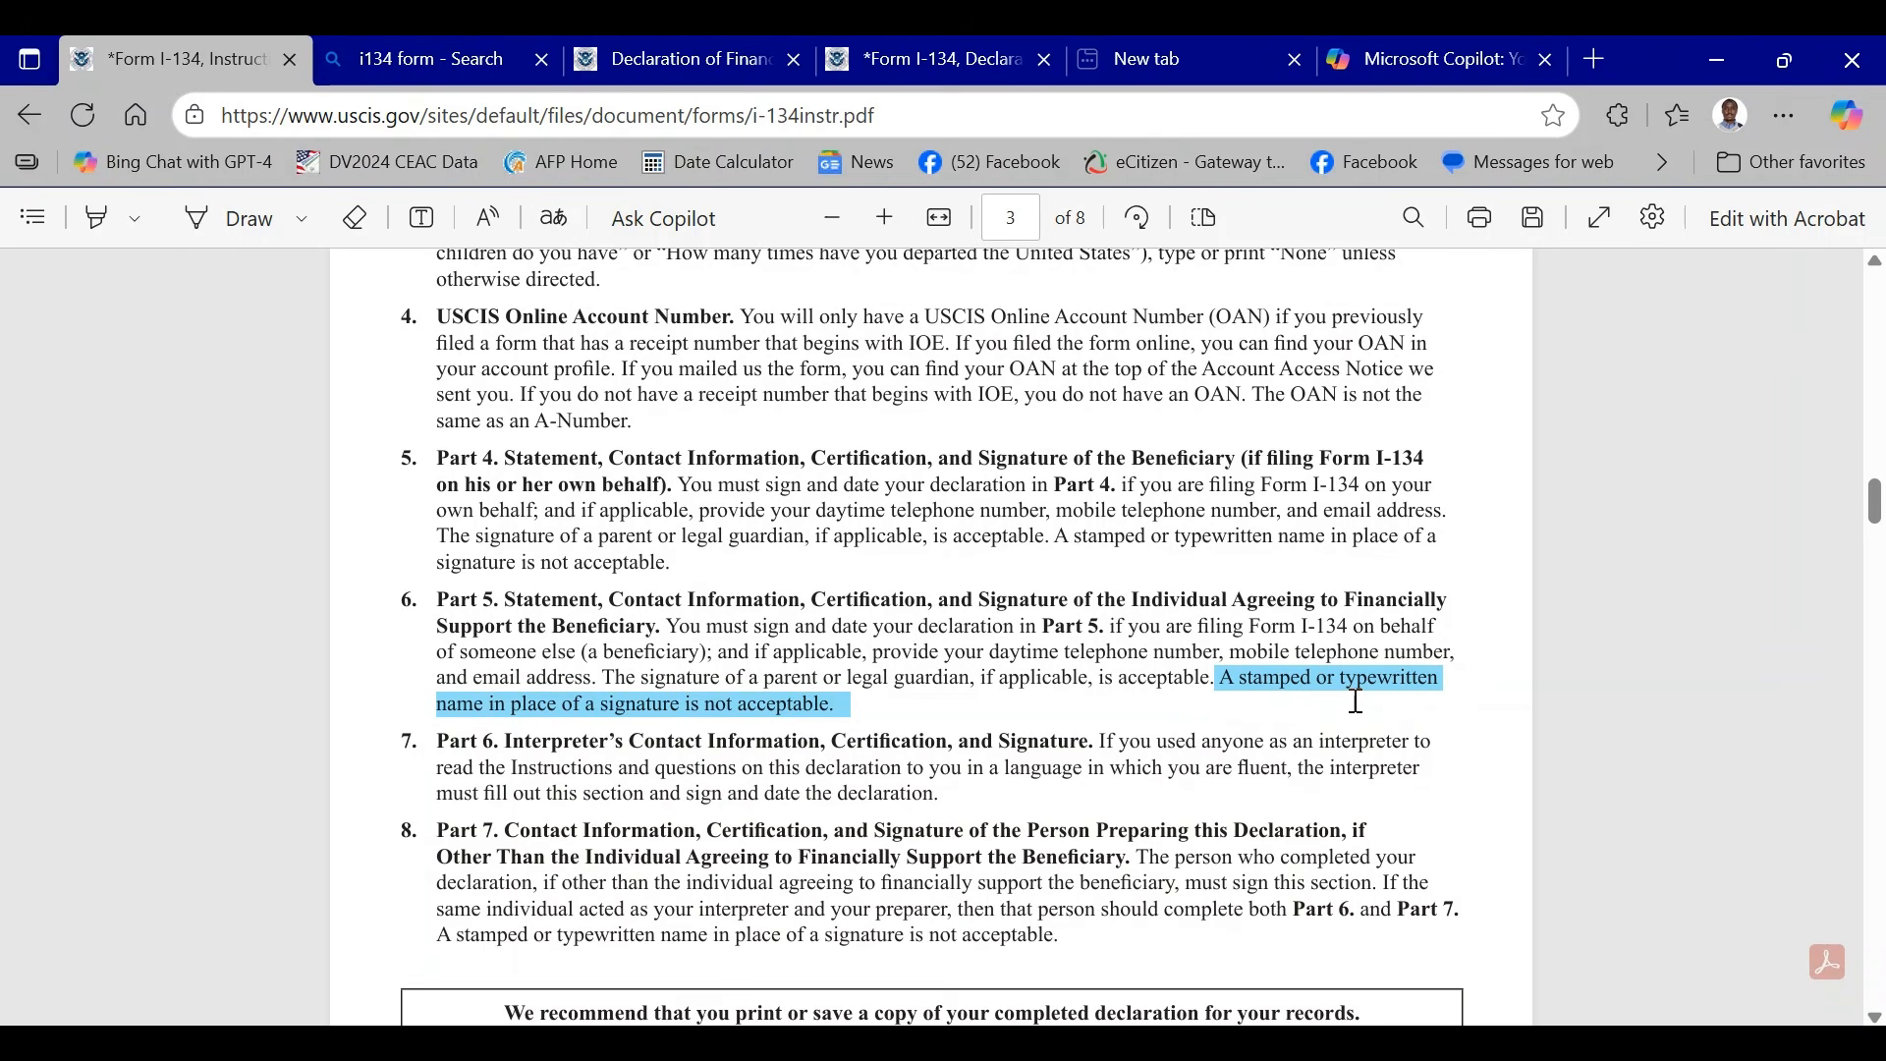
scroll(1356, 678, "down", 5)
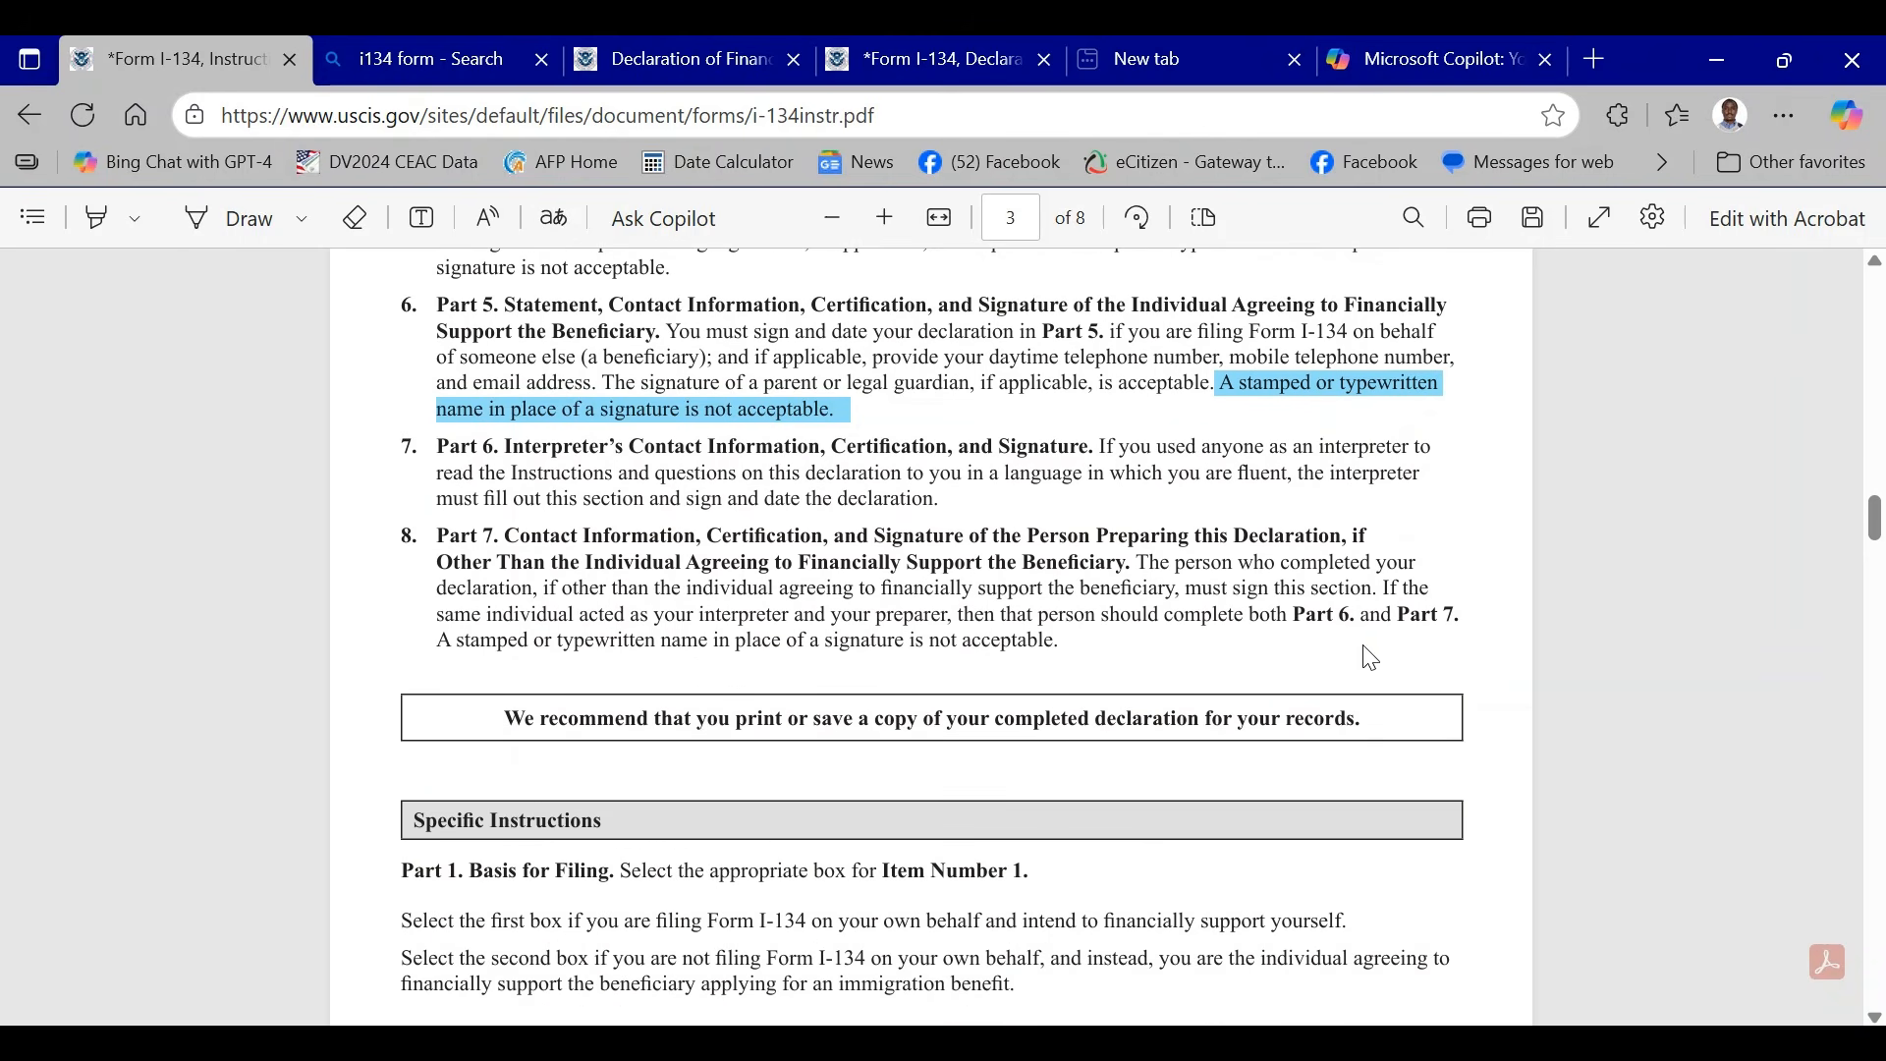
- Look through the Specific Instructions, evidence requirements, processing information and privacy notice, ending back at the Where To File section
scroll(1322, 633, "down", 15)
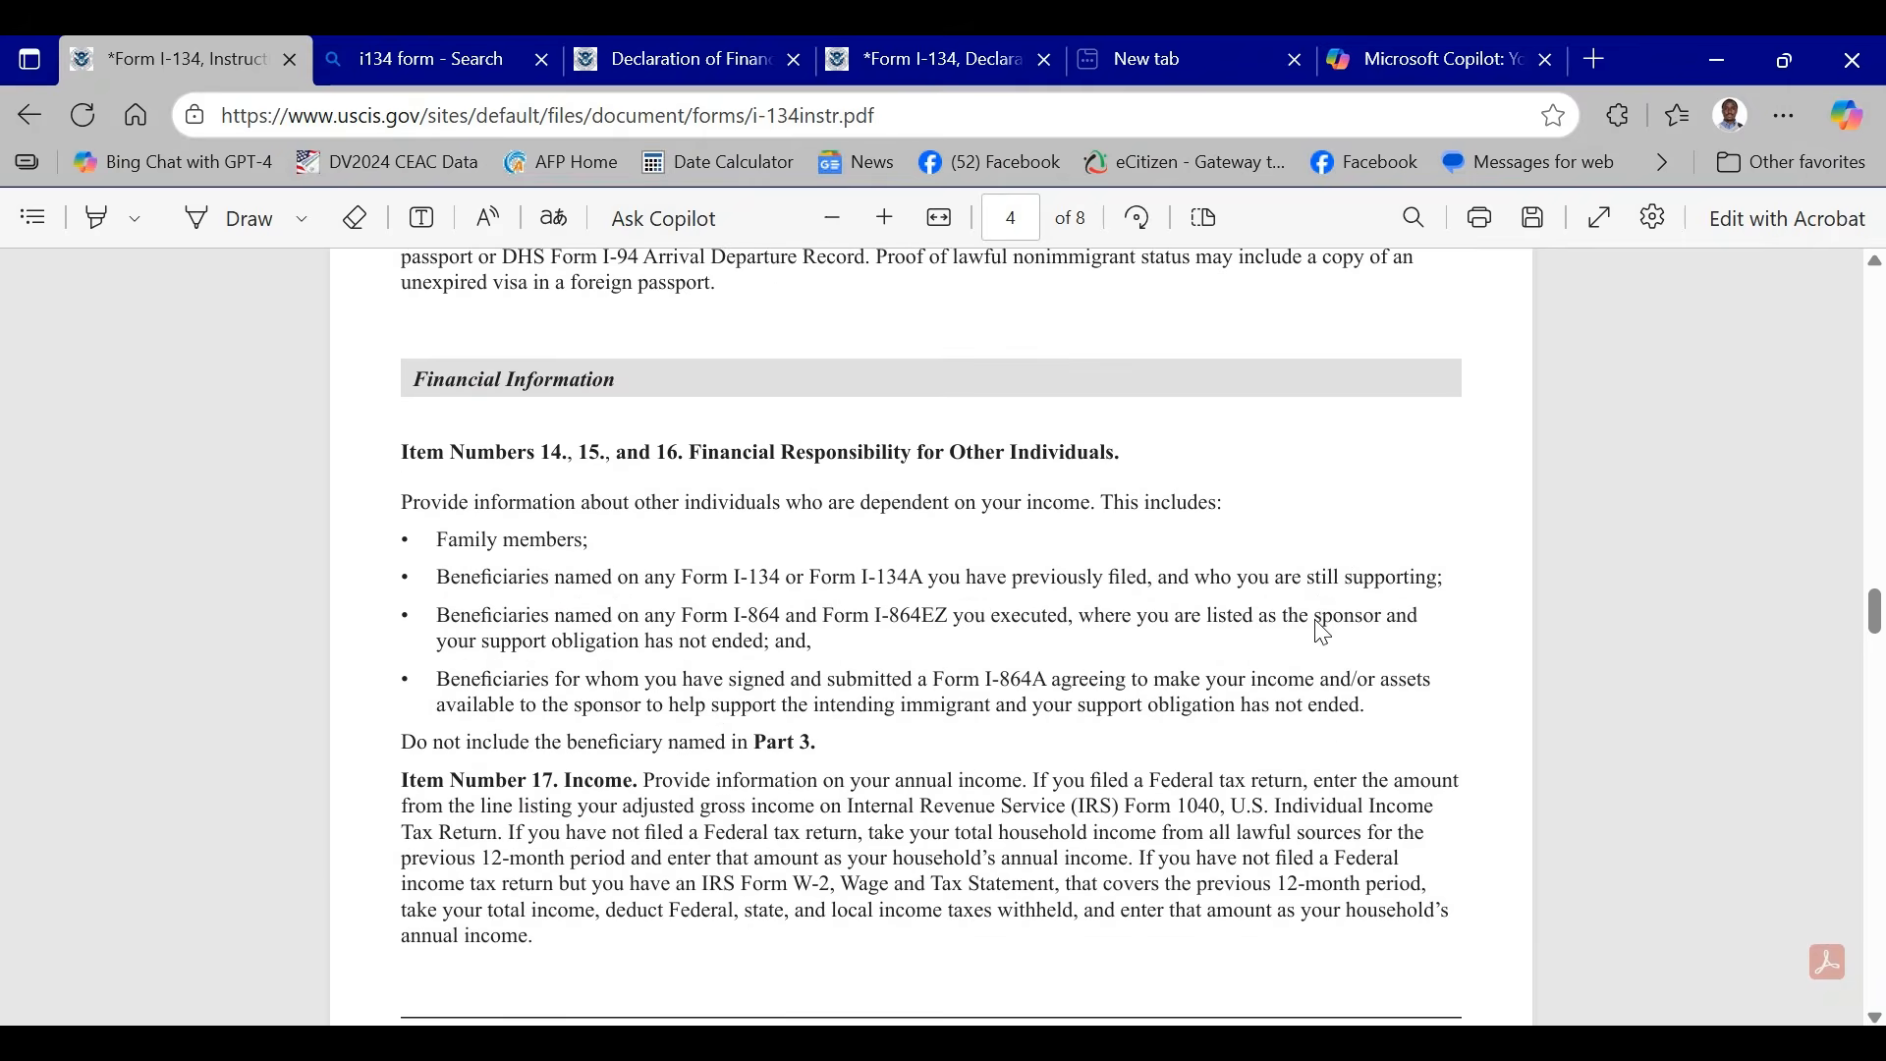
scroll(1100, 564, "down", 15)
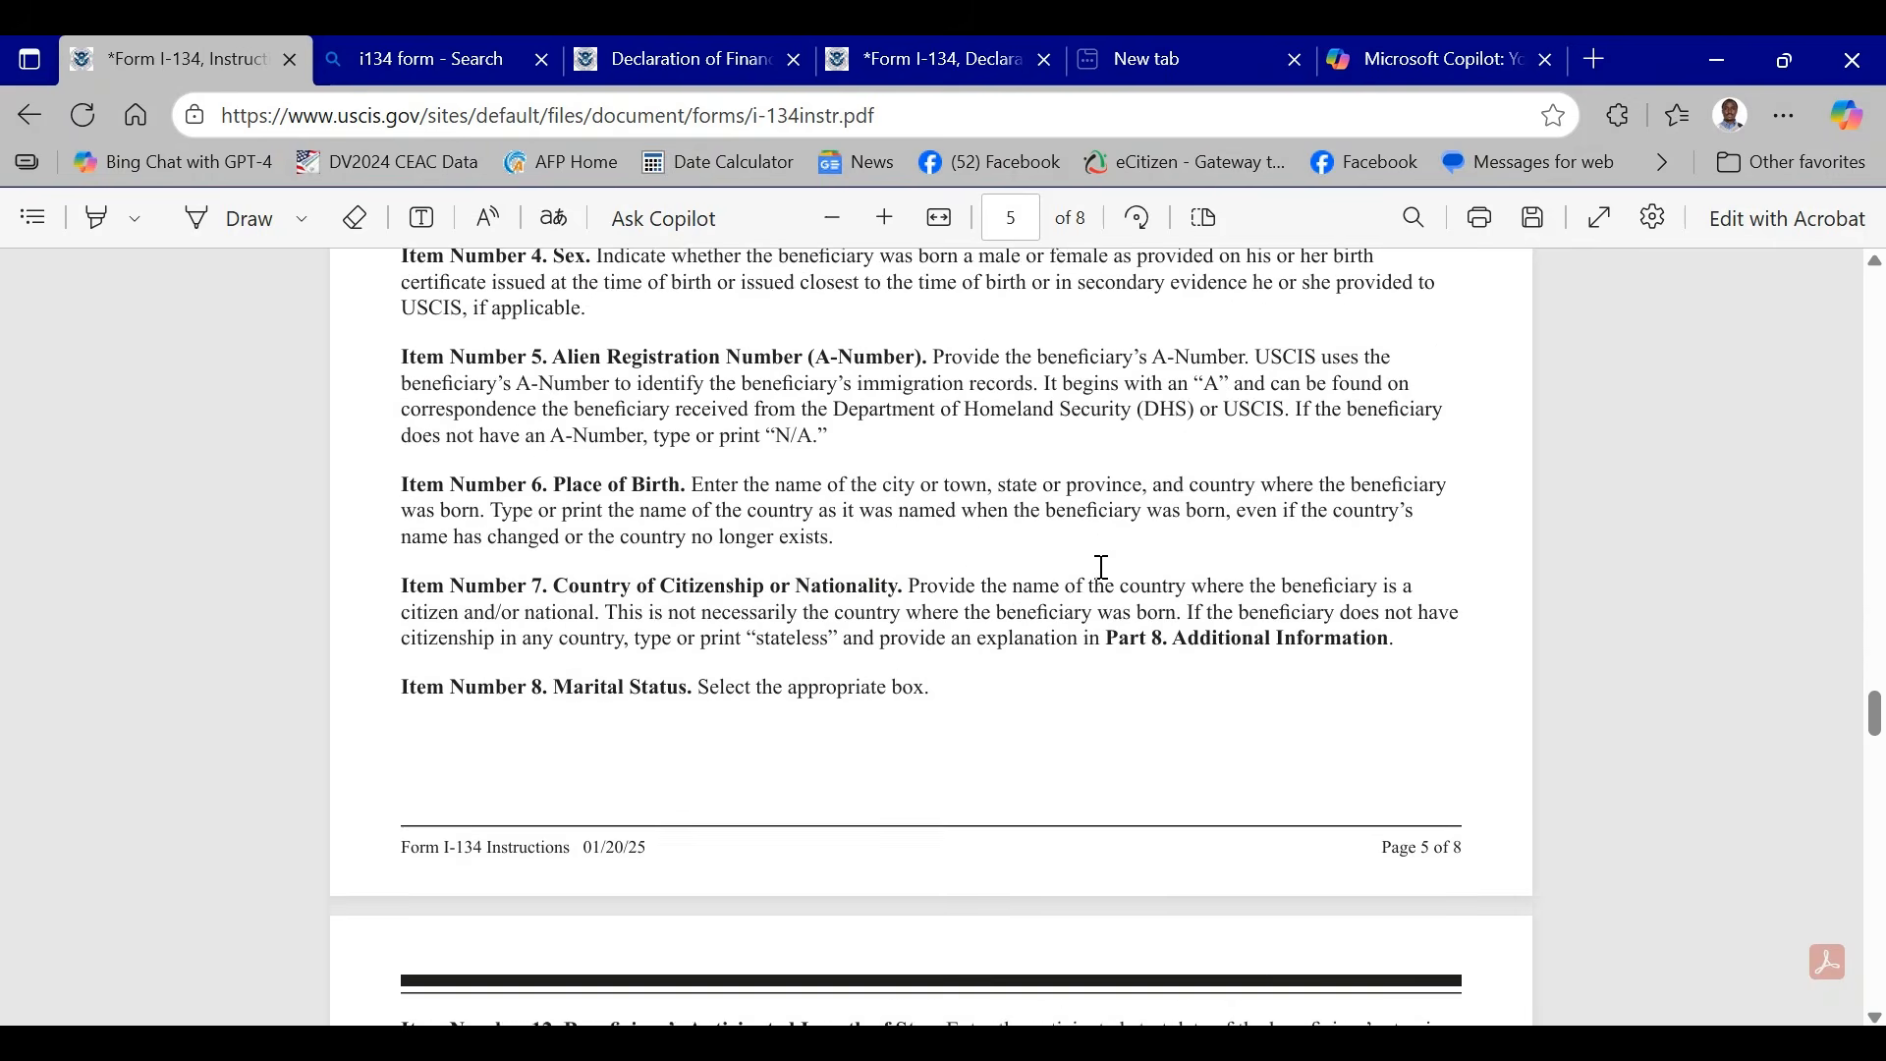
scroll(1102, 567, "down", 5)
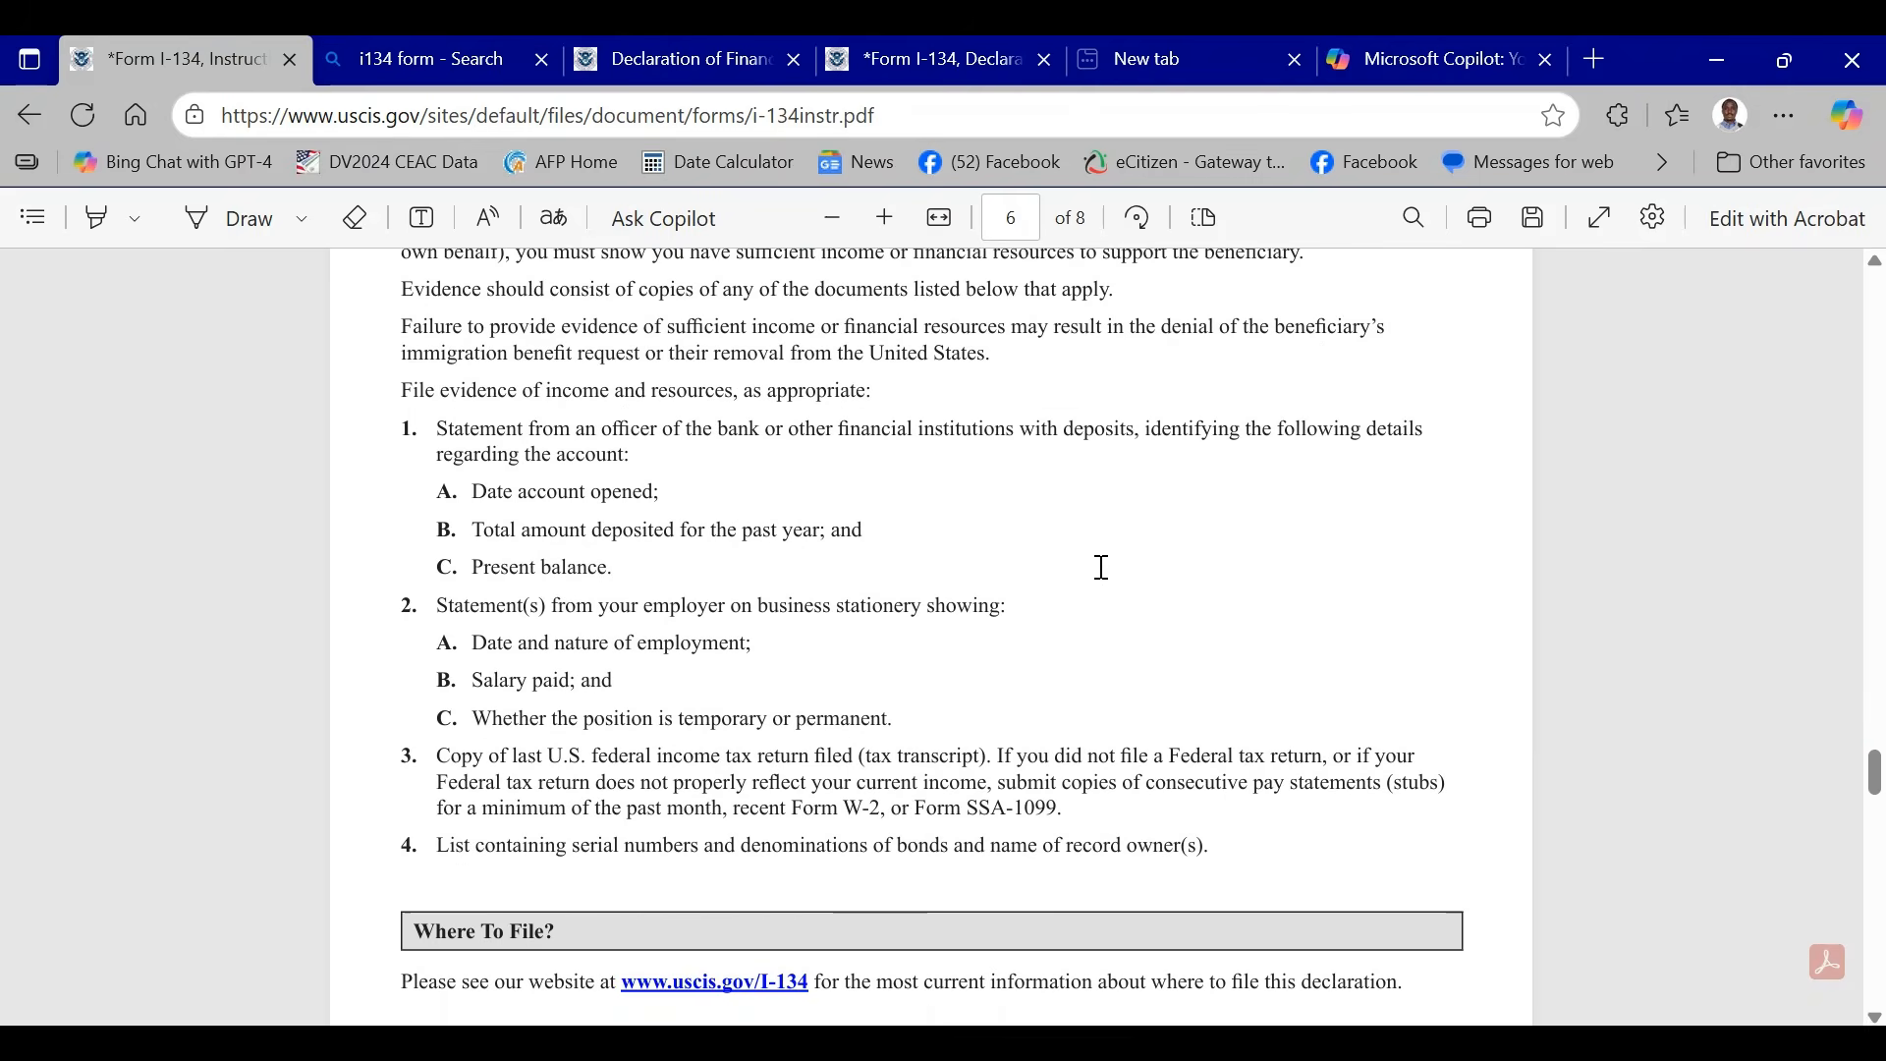
scroll(1102, 567, "down", 20)
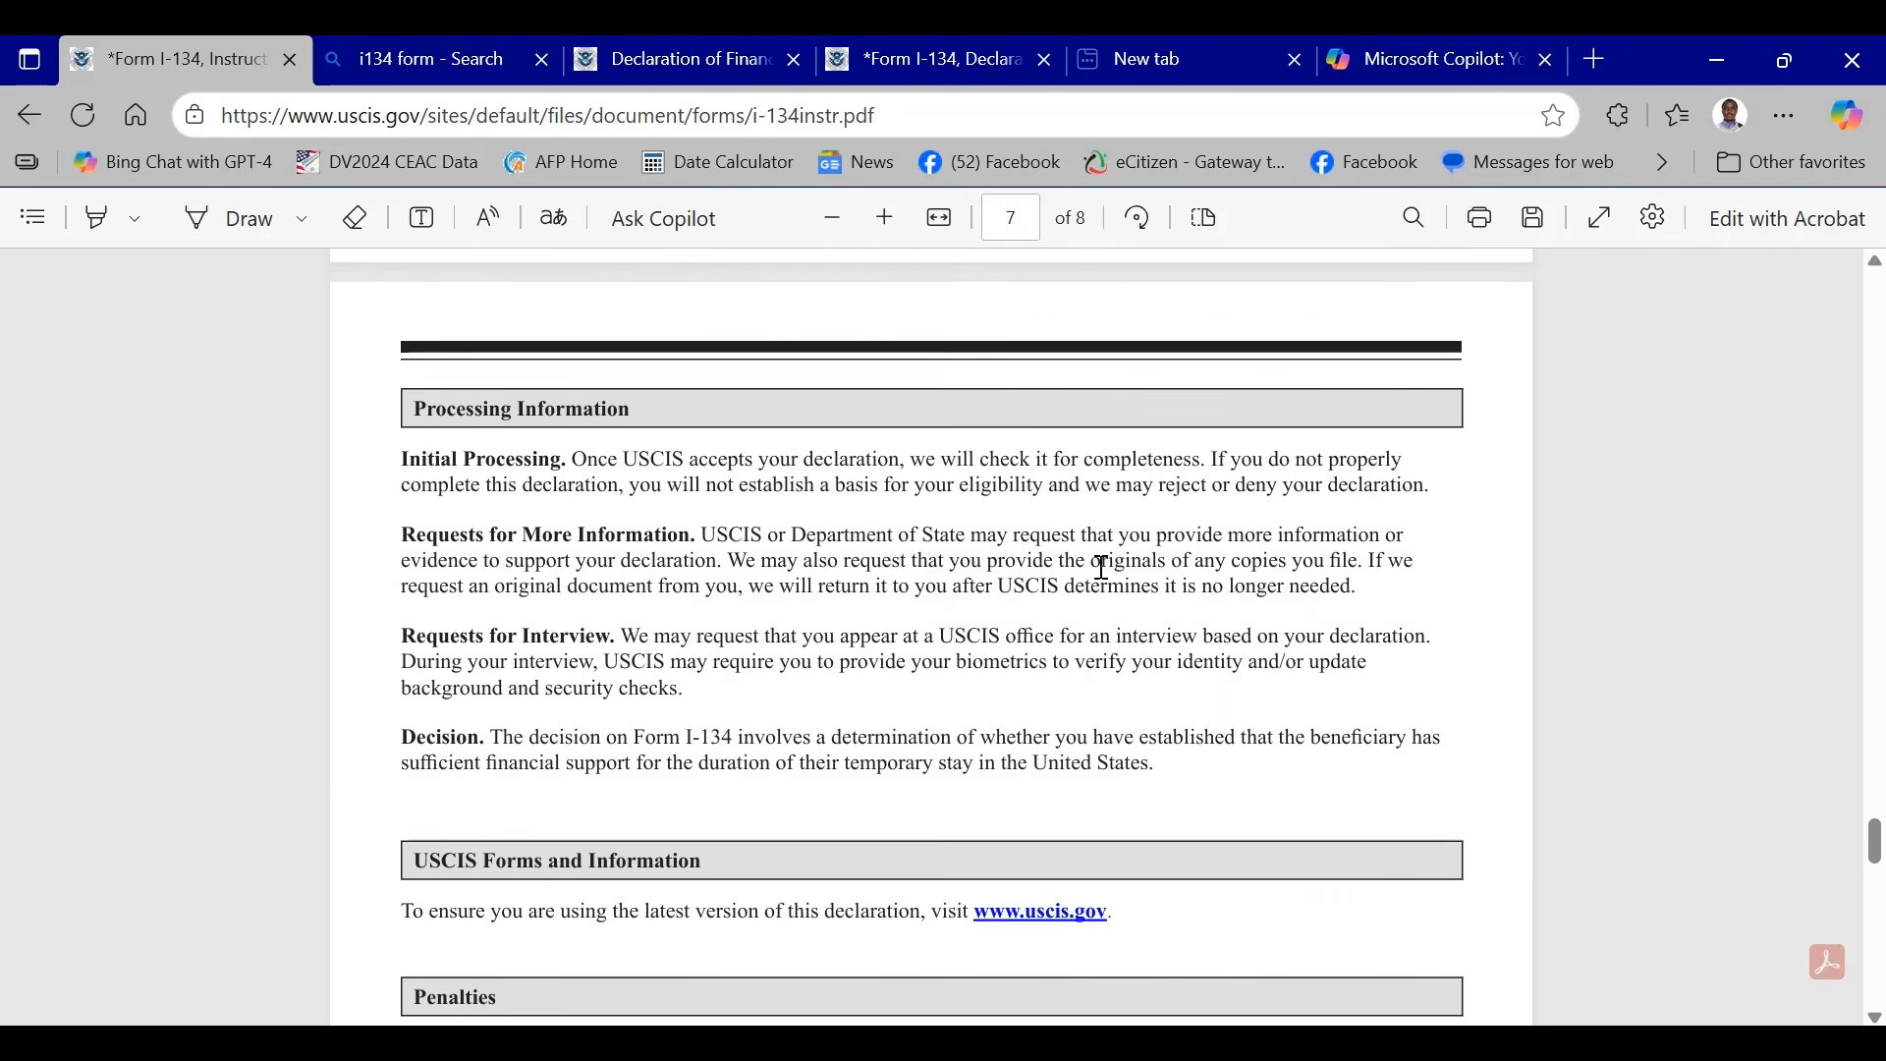
scroll(1103, 568, "down", 15)
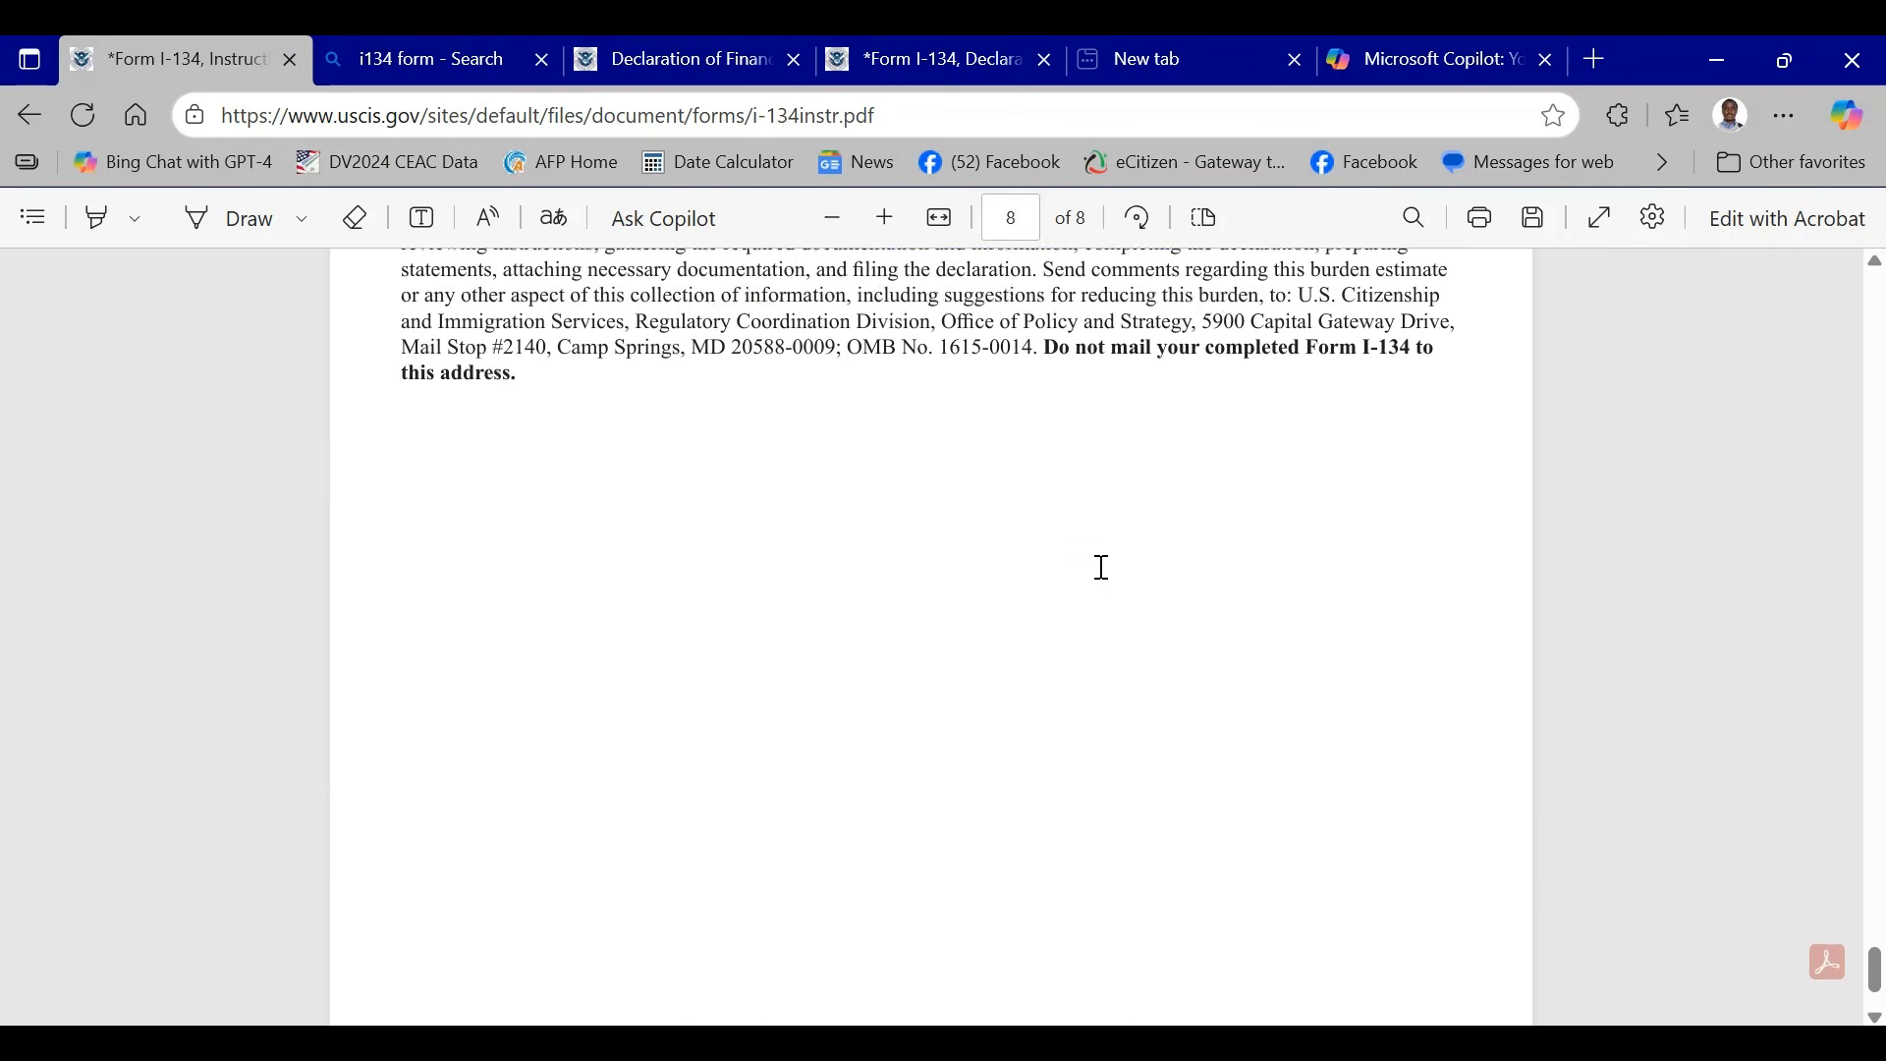
scroll(1102, 568, "up", 6)
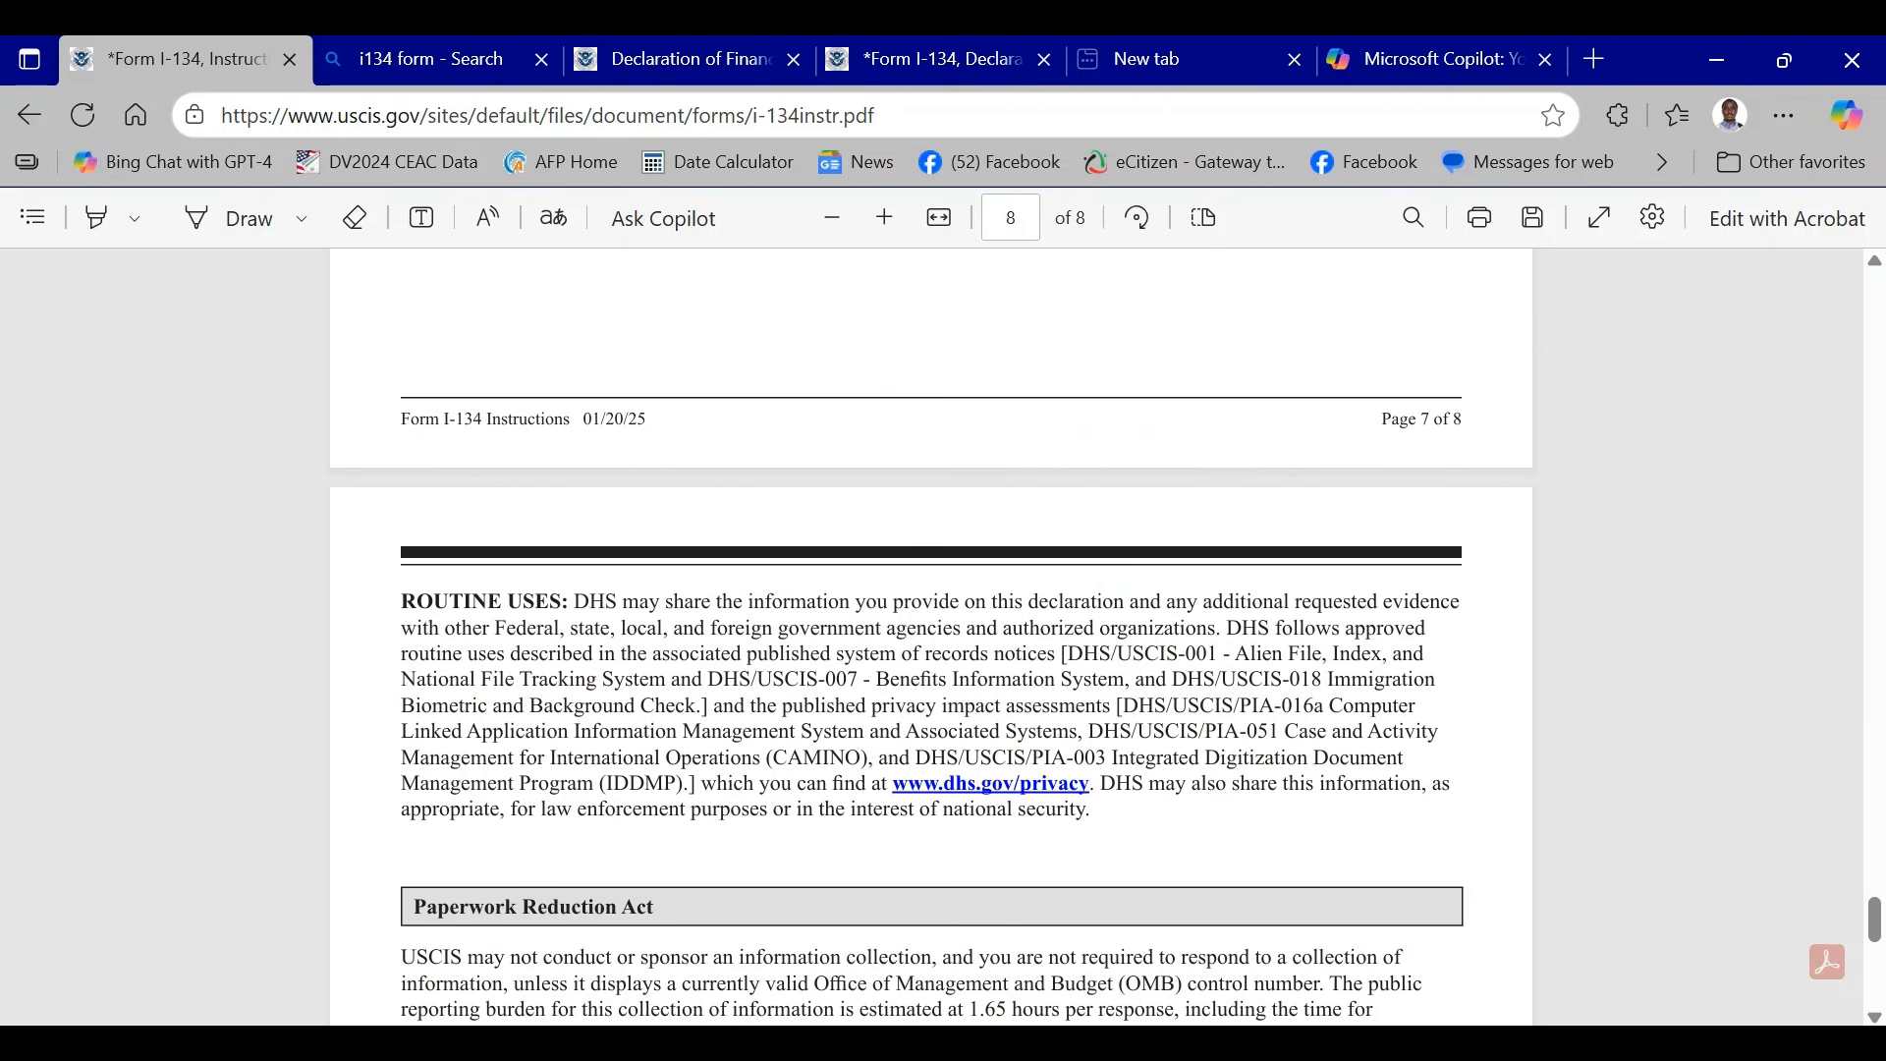
scroll(854, 558, "up", 4)
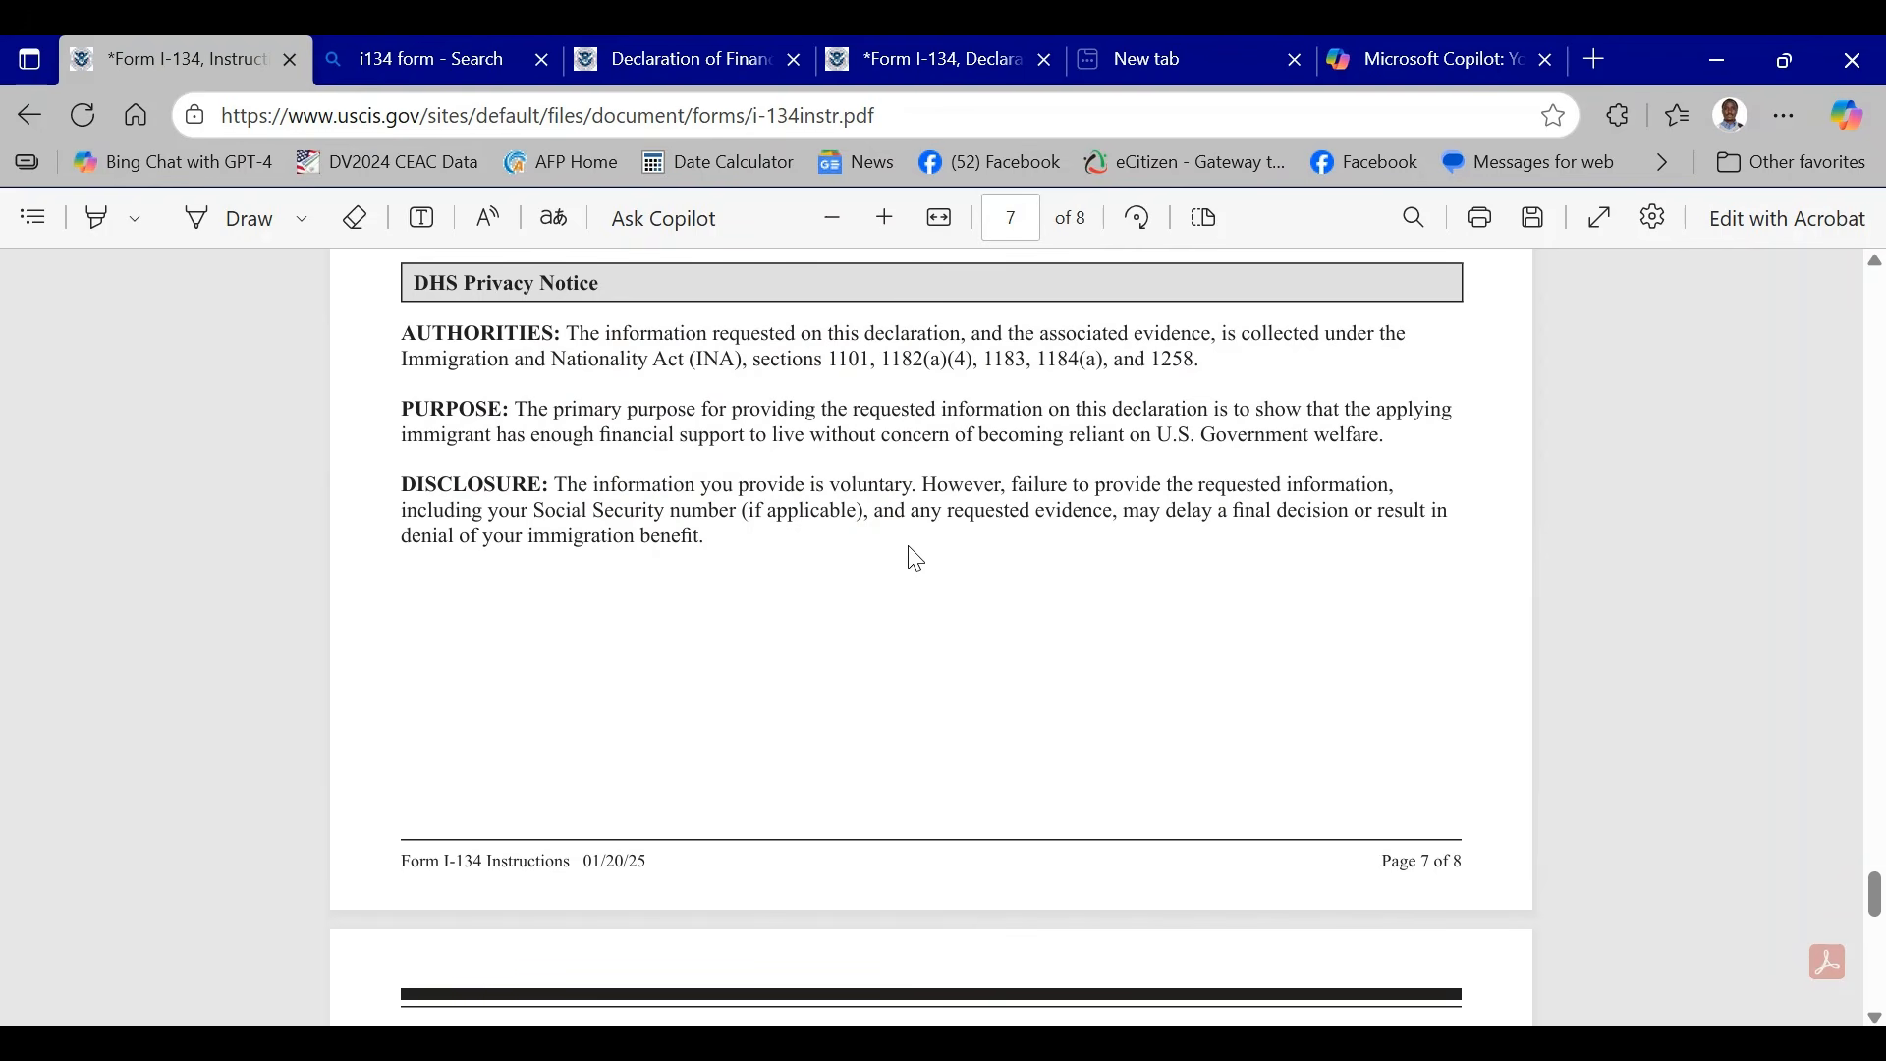
scroll(905, 547, "up", 12)
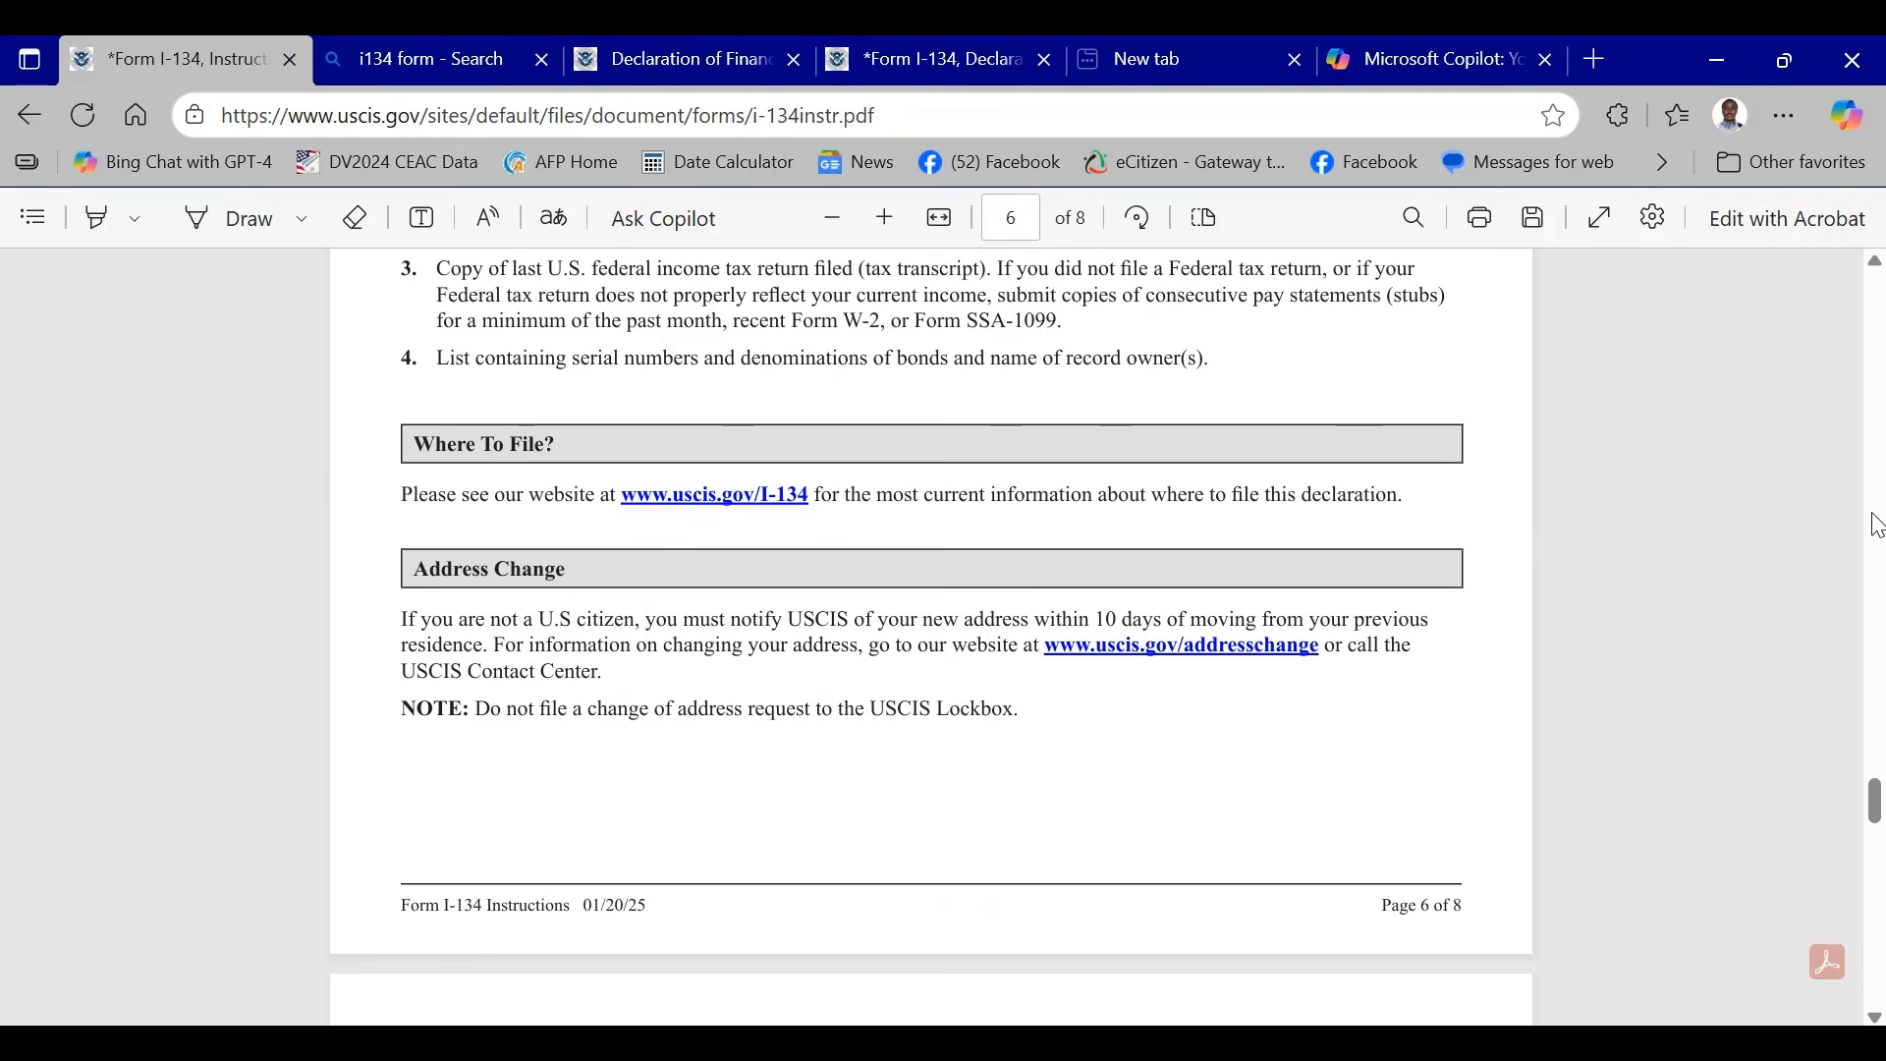
- Return to the Copilot chat and reread the web browser and online editor options for filling a PDF
left_click(1463, 57)
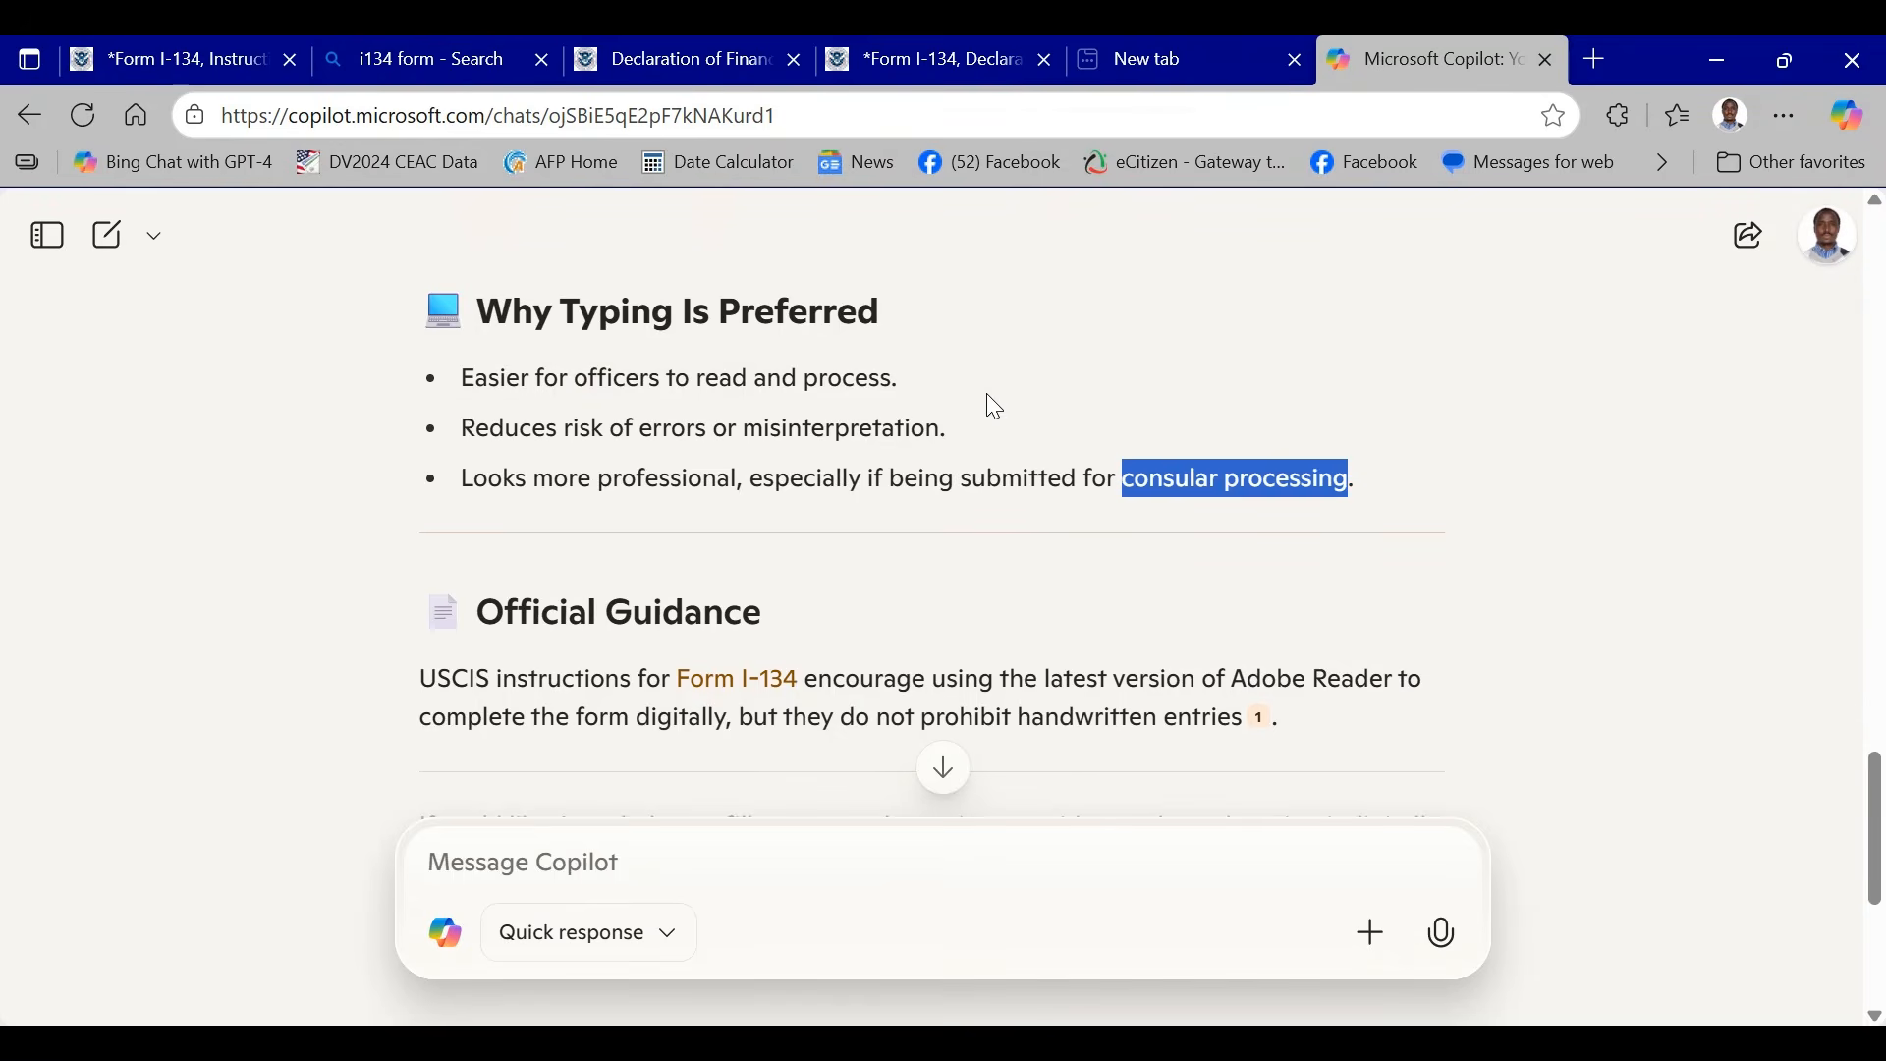
scroll(994, 403, "up", 10)
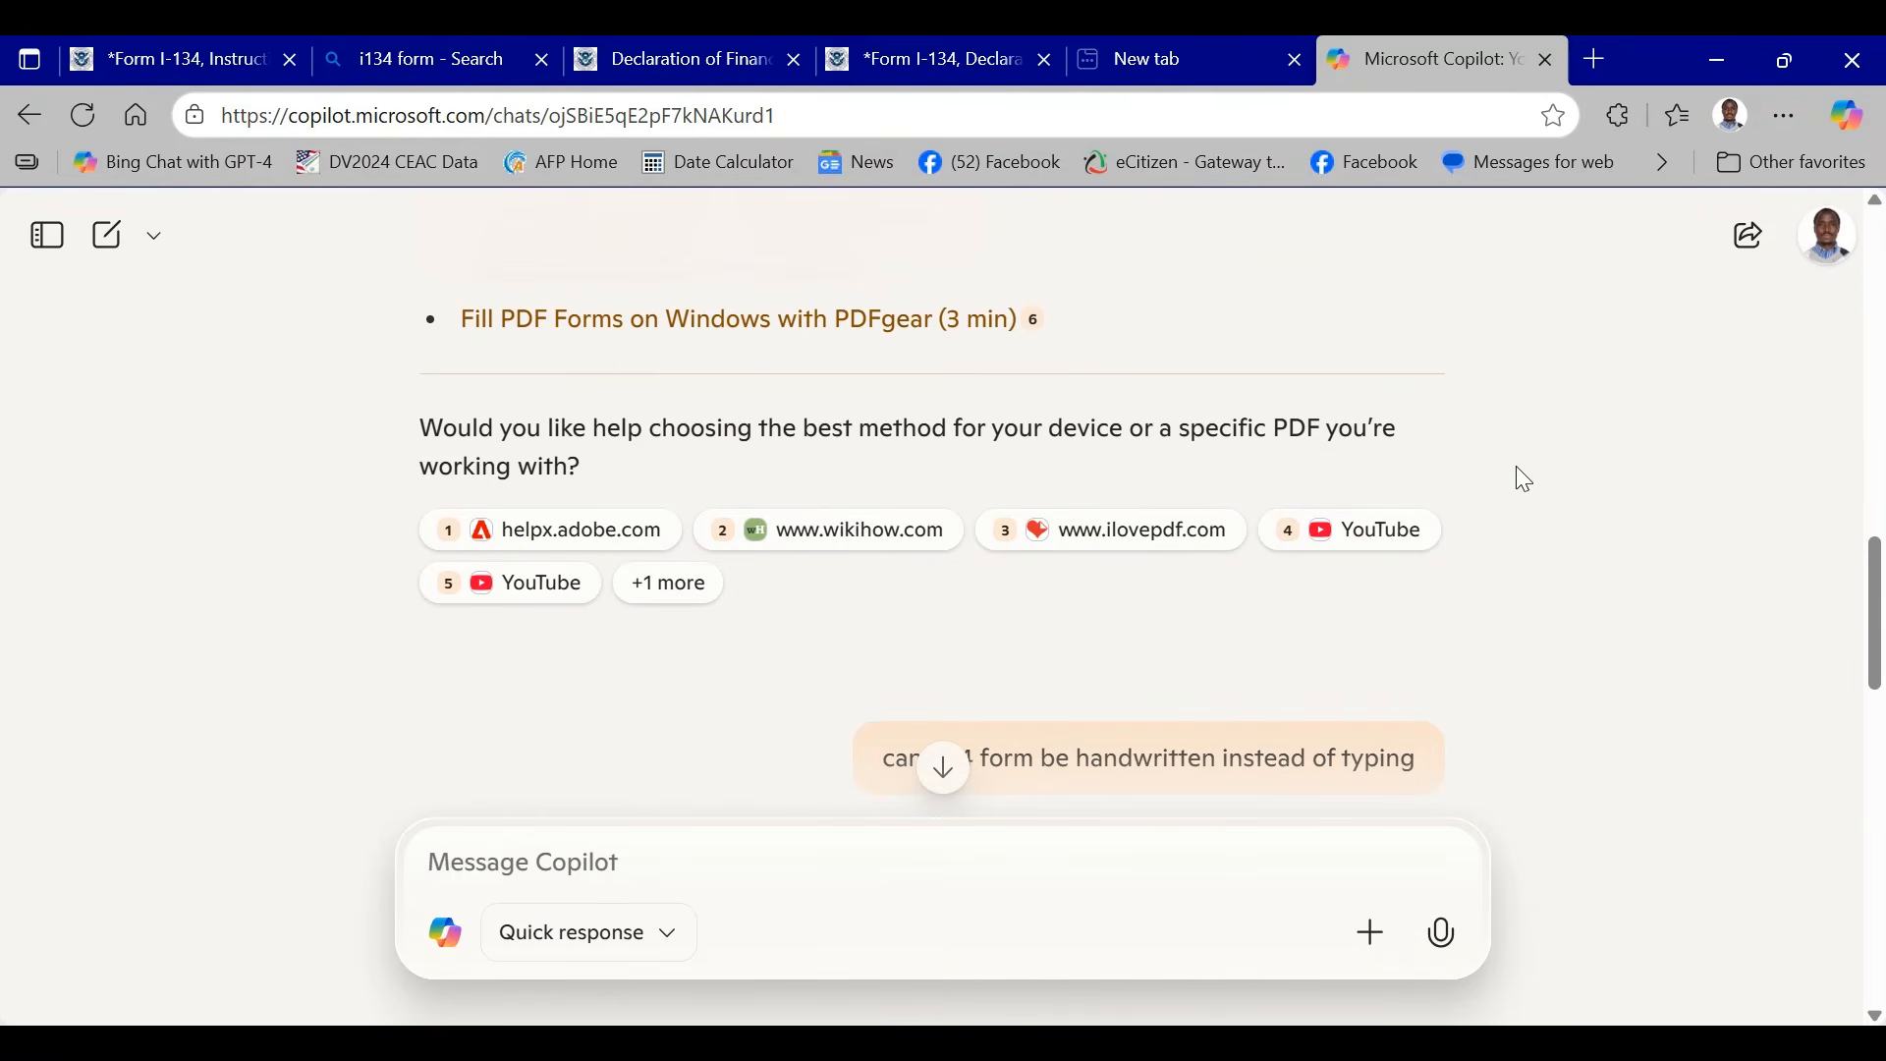
scroll(863, 451, "up", 8)
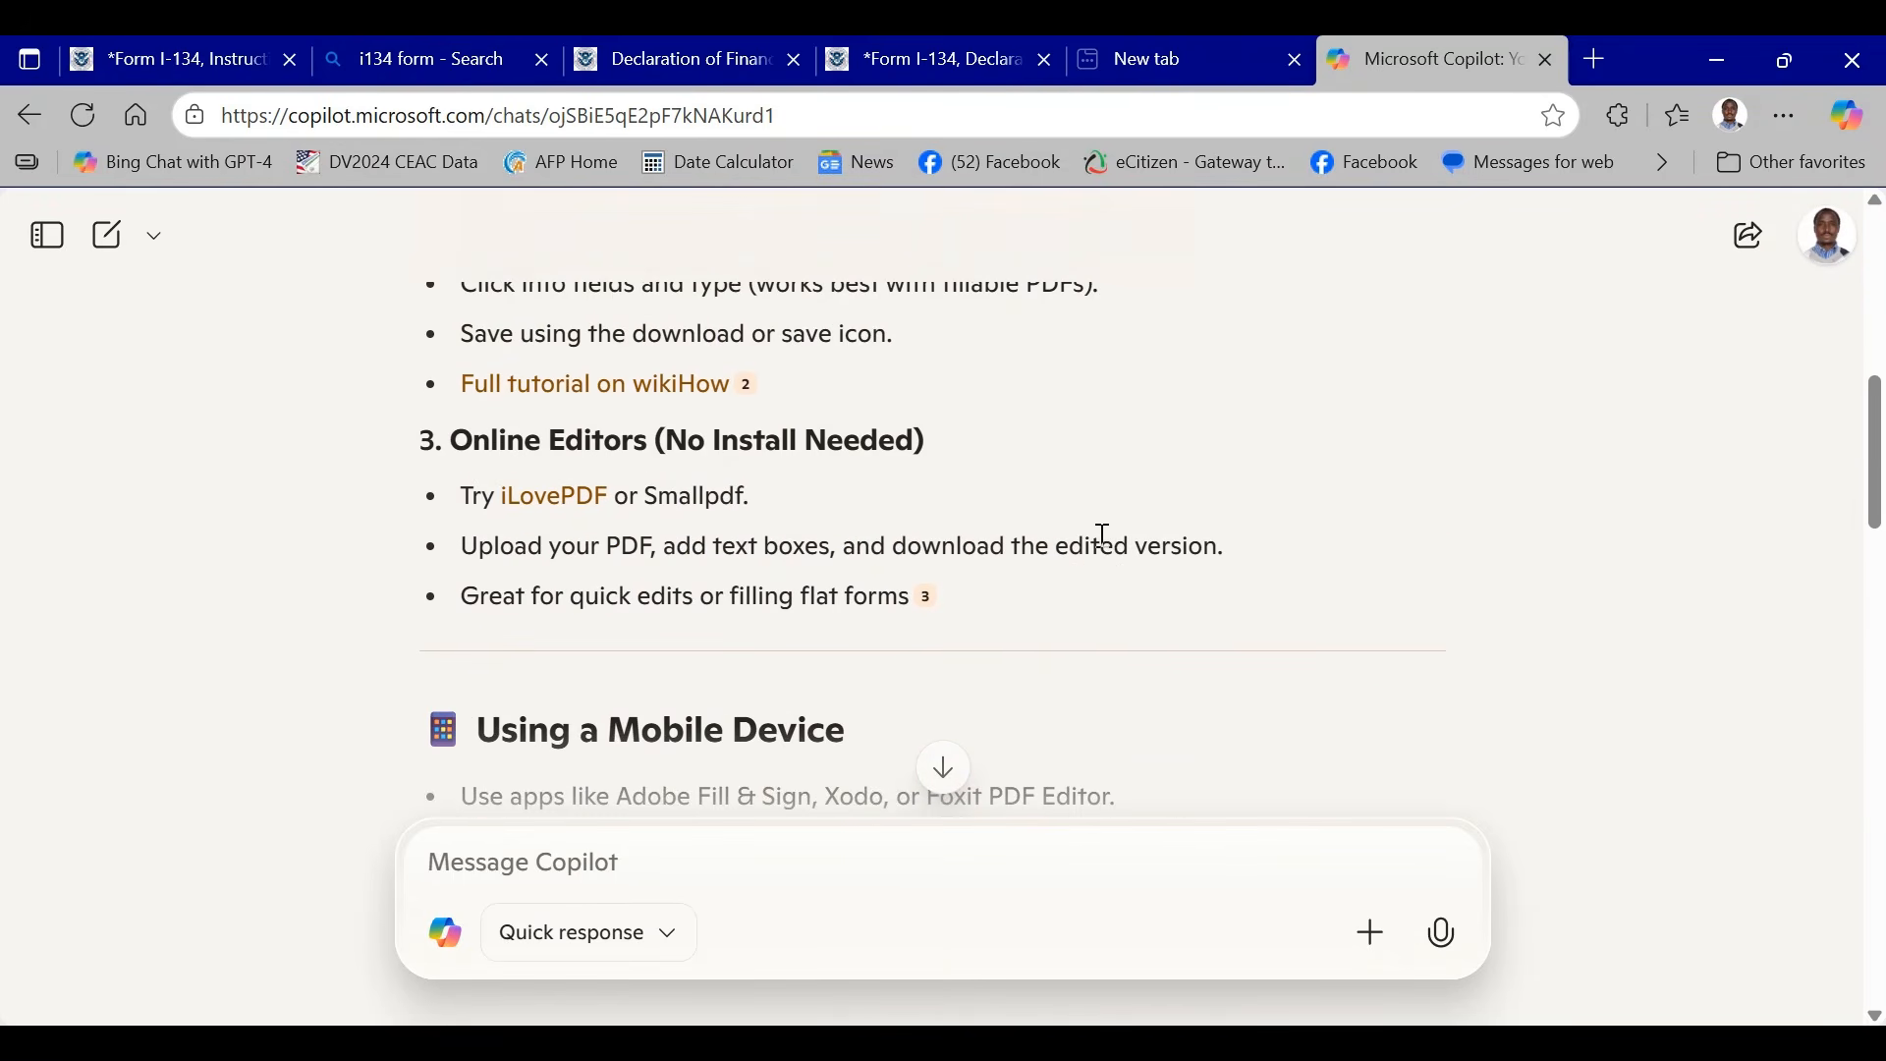
scroll(1105, 536, "up", 4)
scroll(1125, 508, "down", 1)
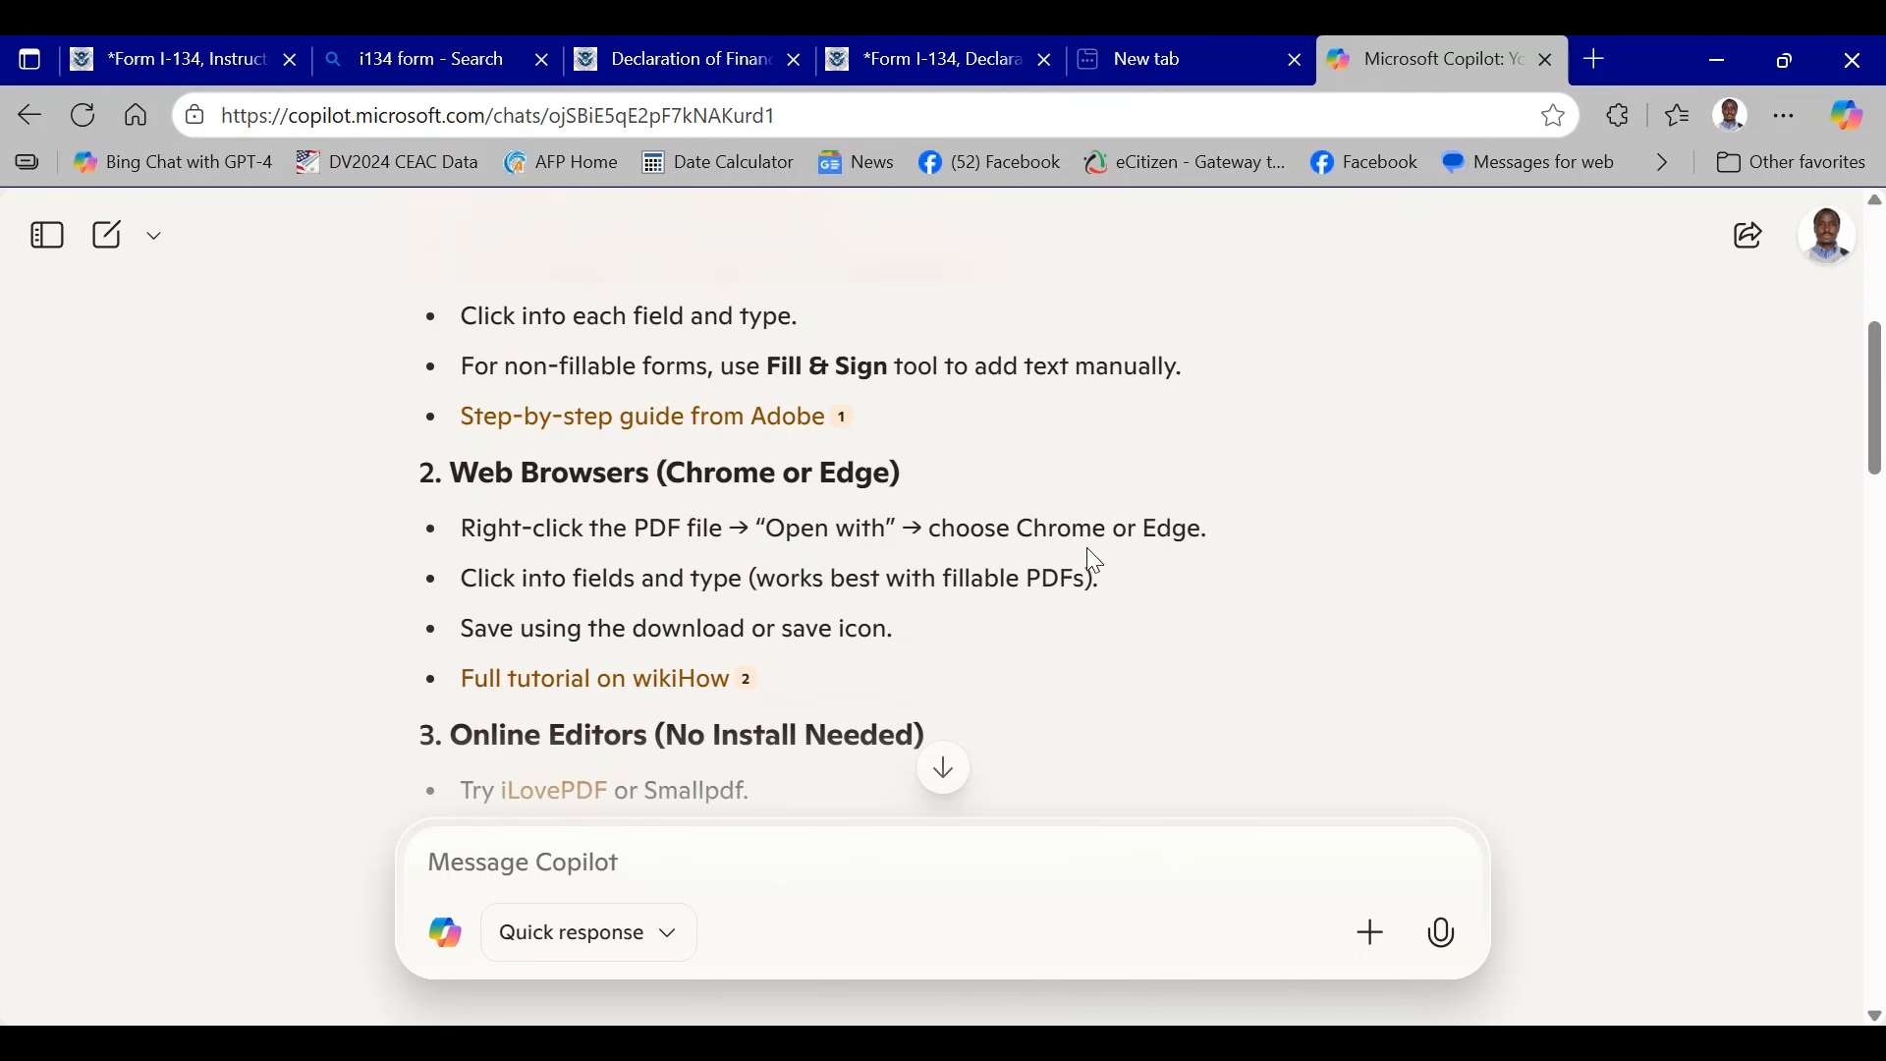
scroll(1091, 558, "down", 3)
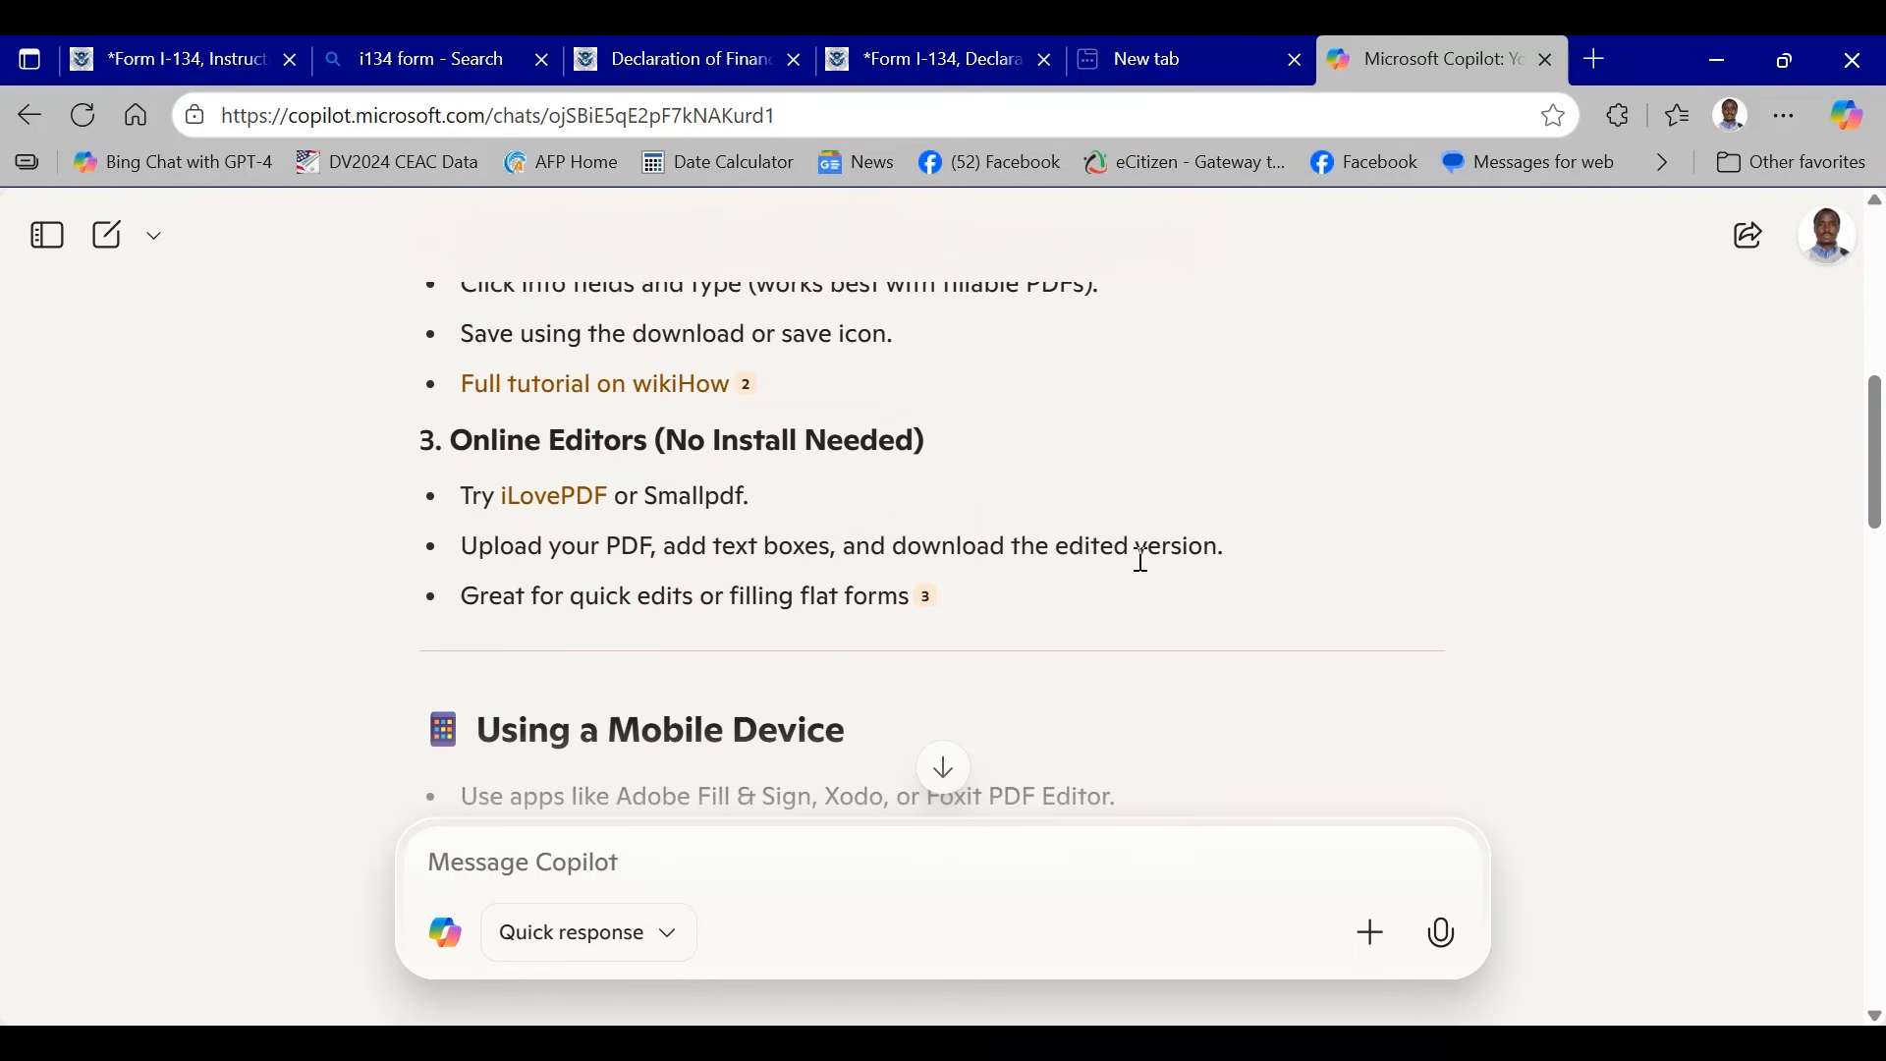